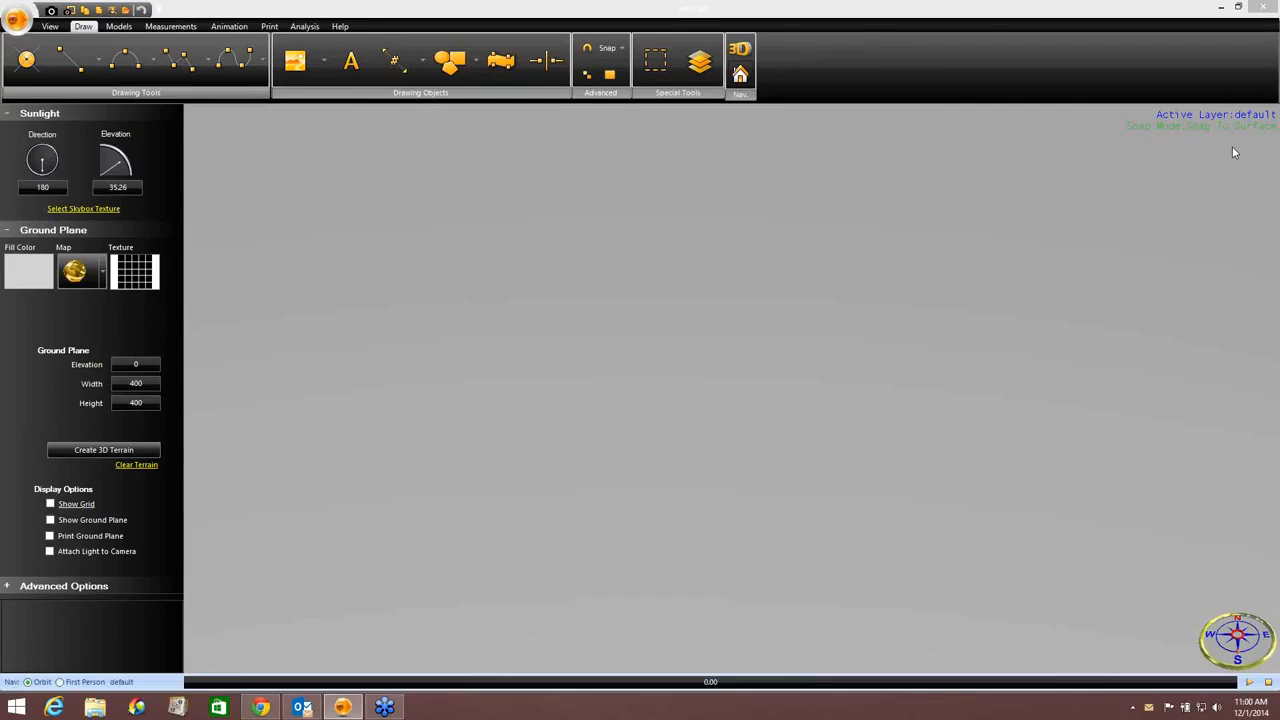
Step: Import a Google Maps satellite image of the marked Deer Valley Road location in Peoria, centred on the intersection, as the ground plane
click(626, 14)
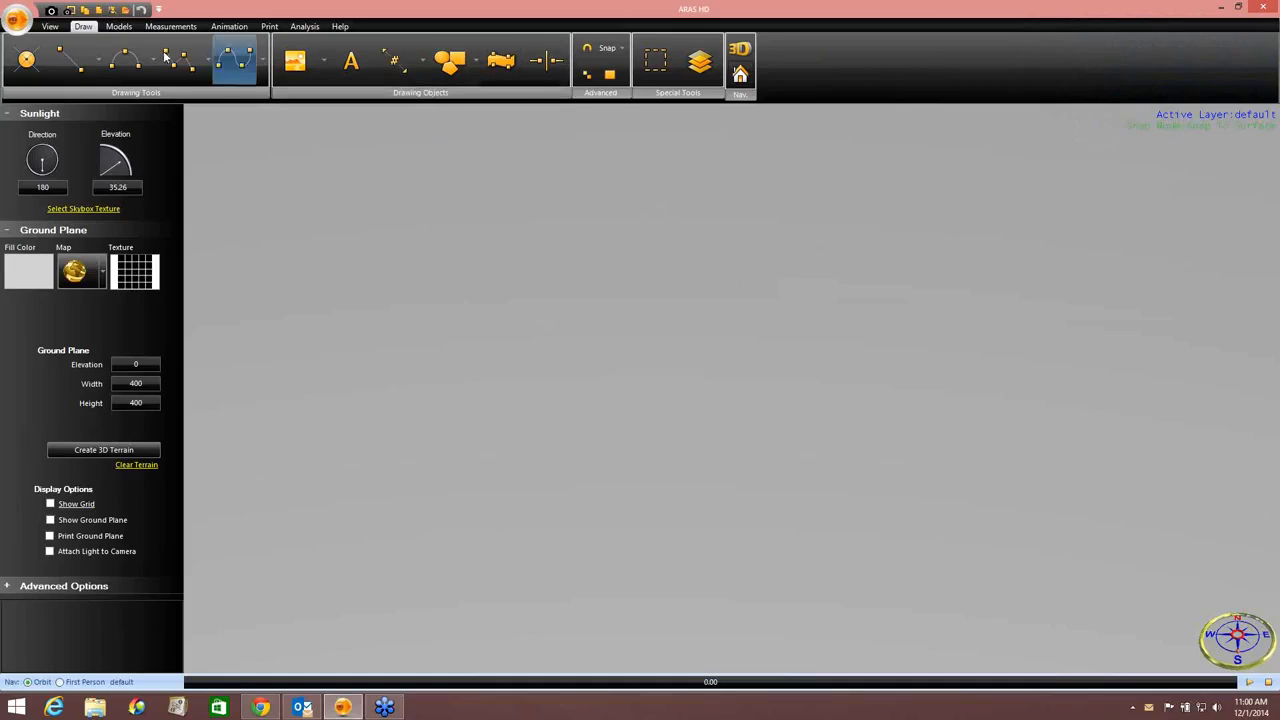
click(80, 272)
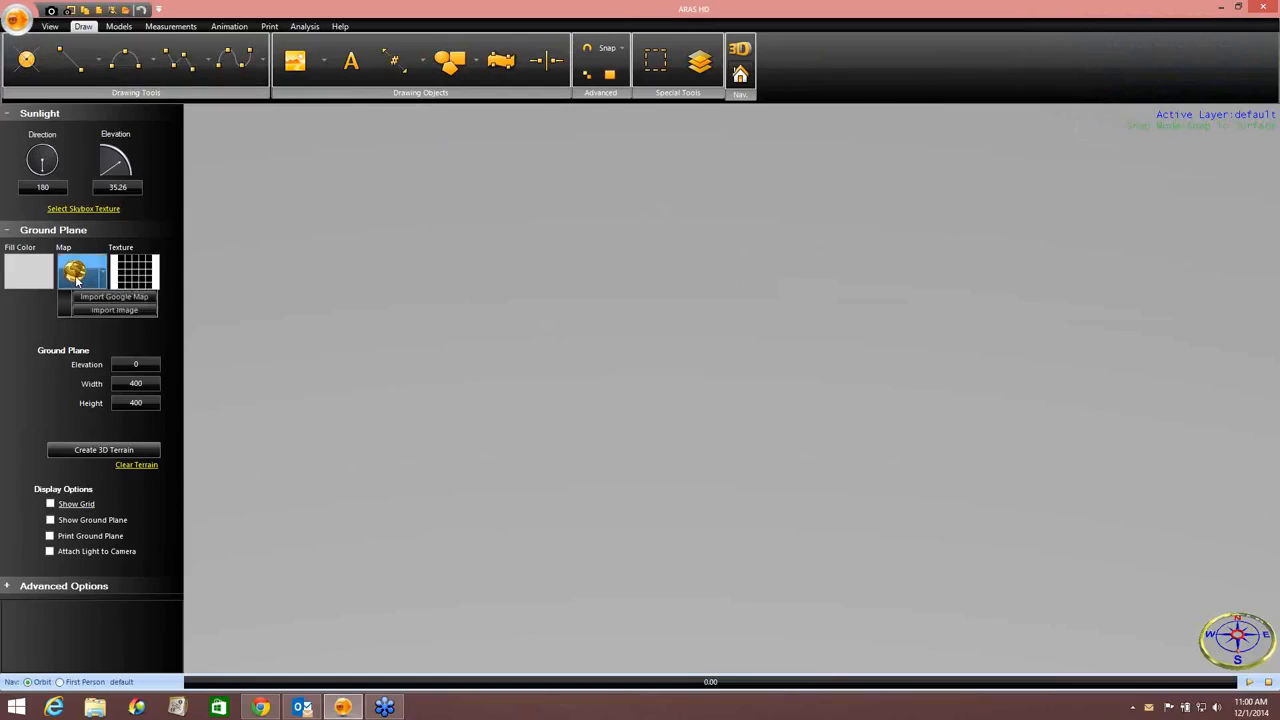
click(114, 296)
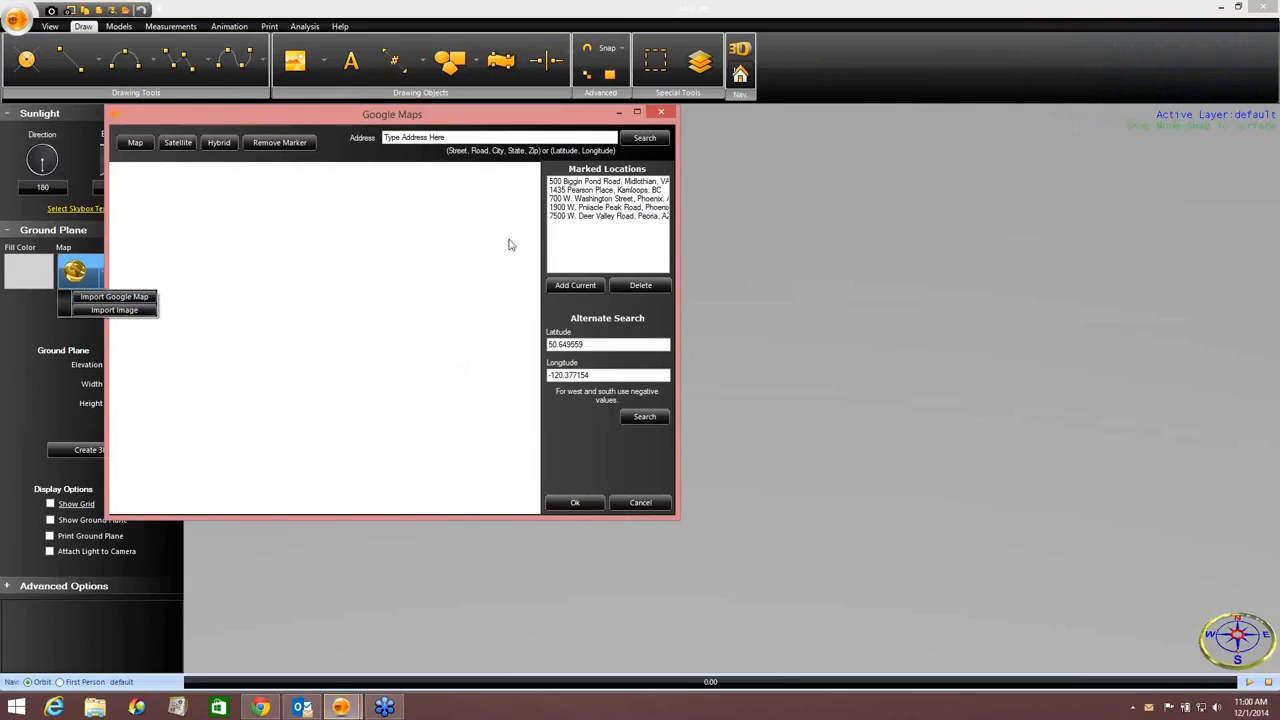
click(567, 216)
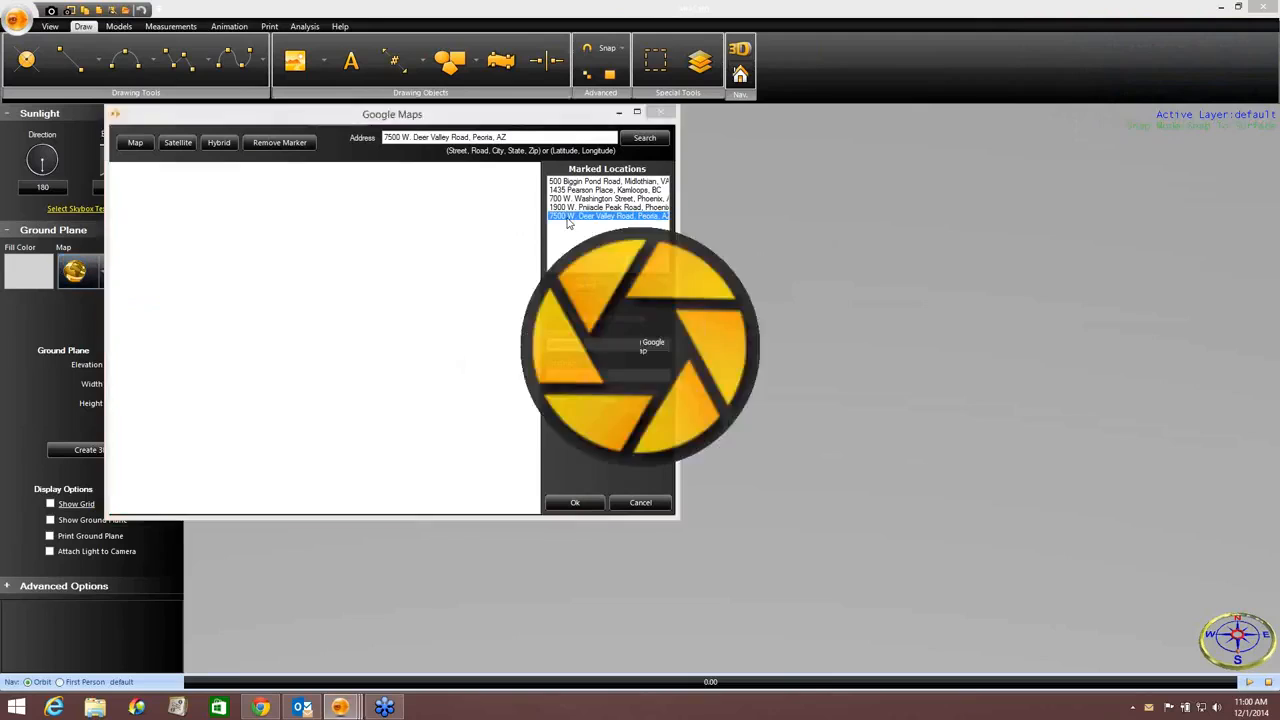
drag(404, 361, 337, 294)
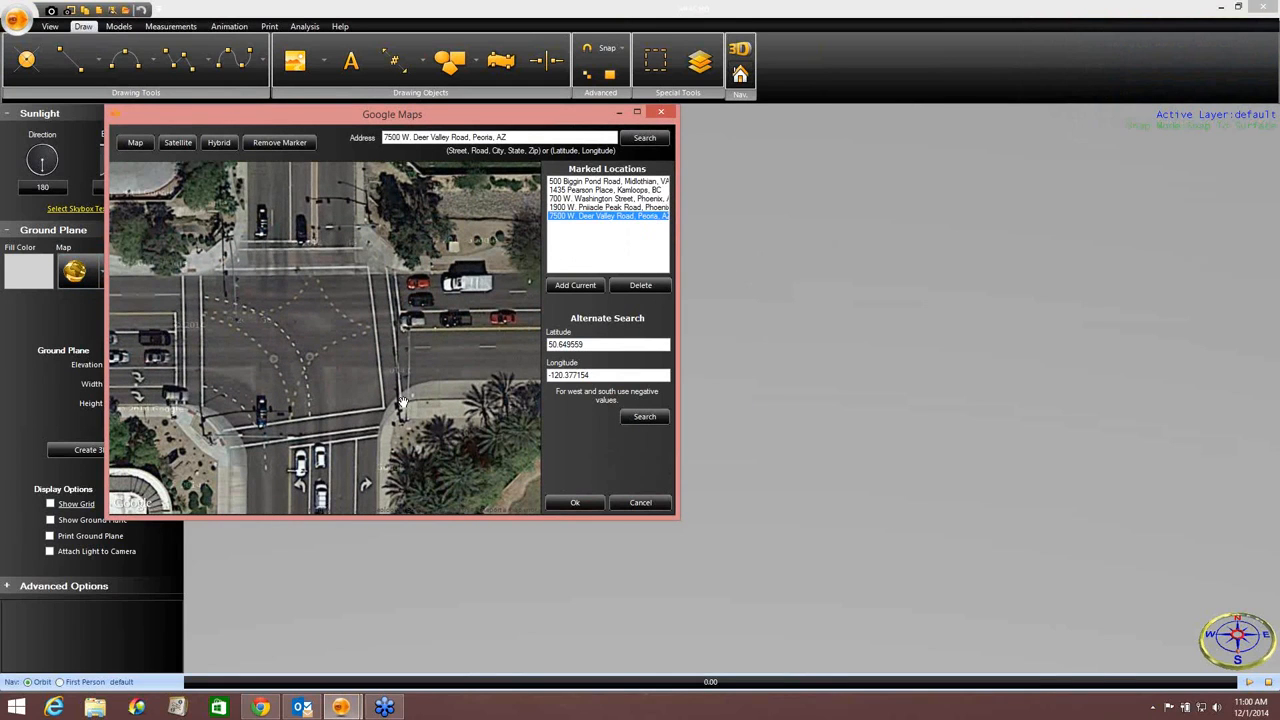
drag(405, 387, 412, 417)
click(573, 498)
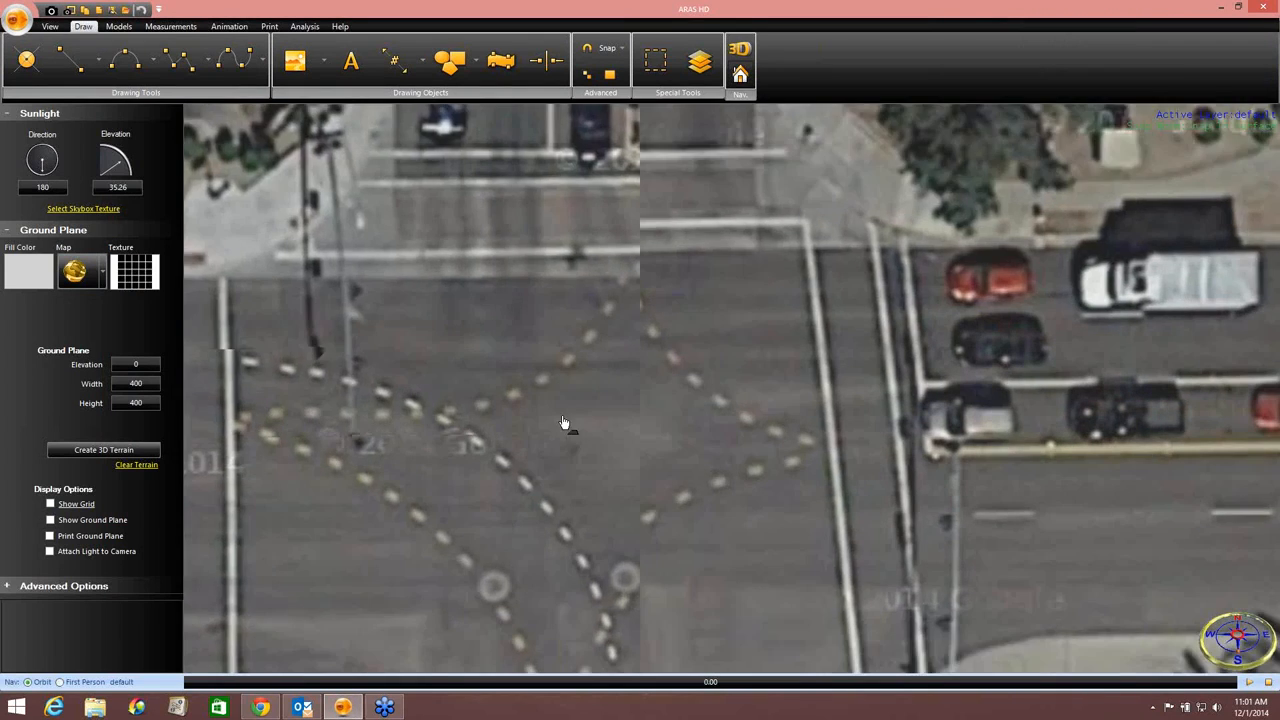
Step: Place the Wooden Light Pole model from the street light library on the intersection's southeast sidewalk corner
scroll(660, 469, up, 3)
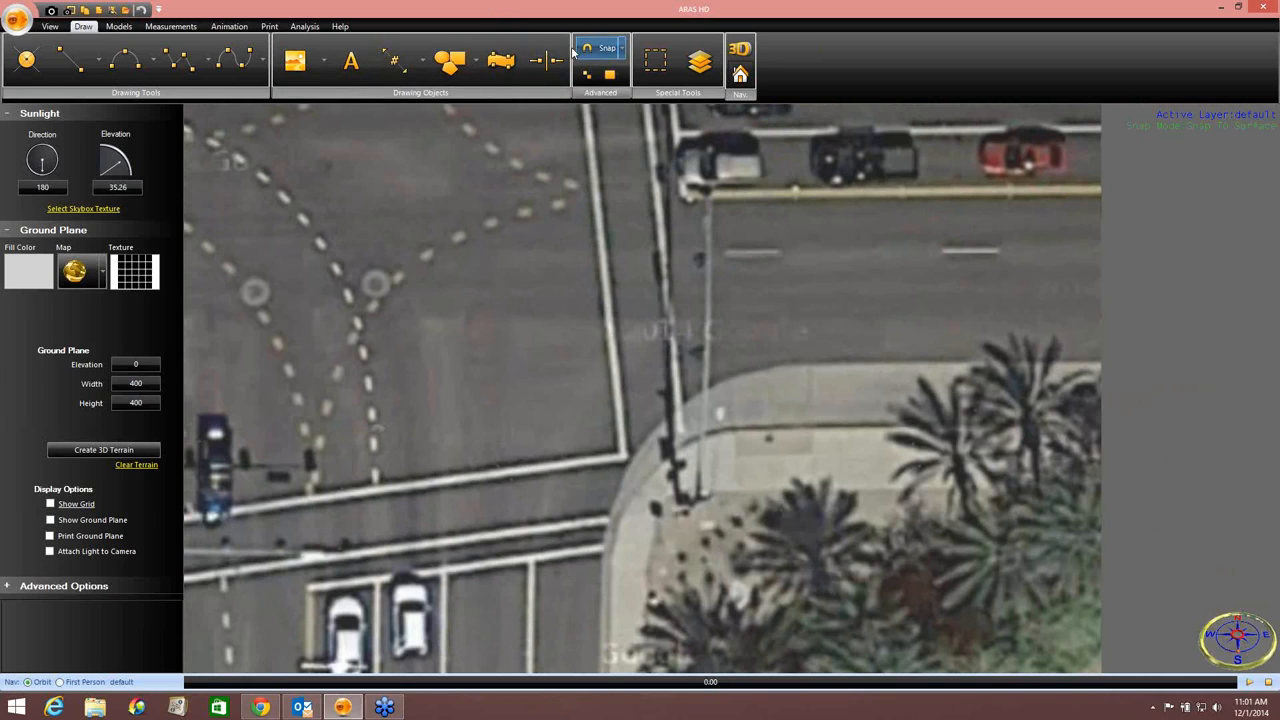
click(123, 28)
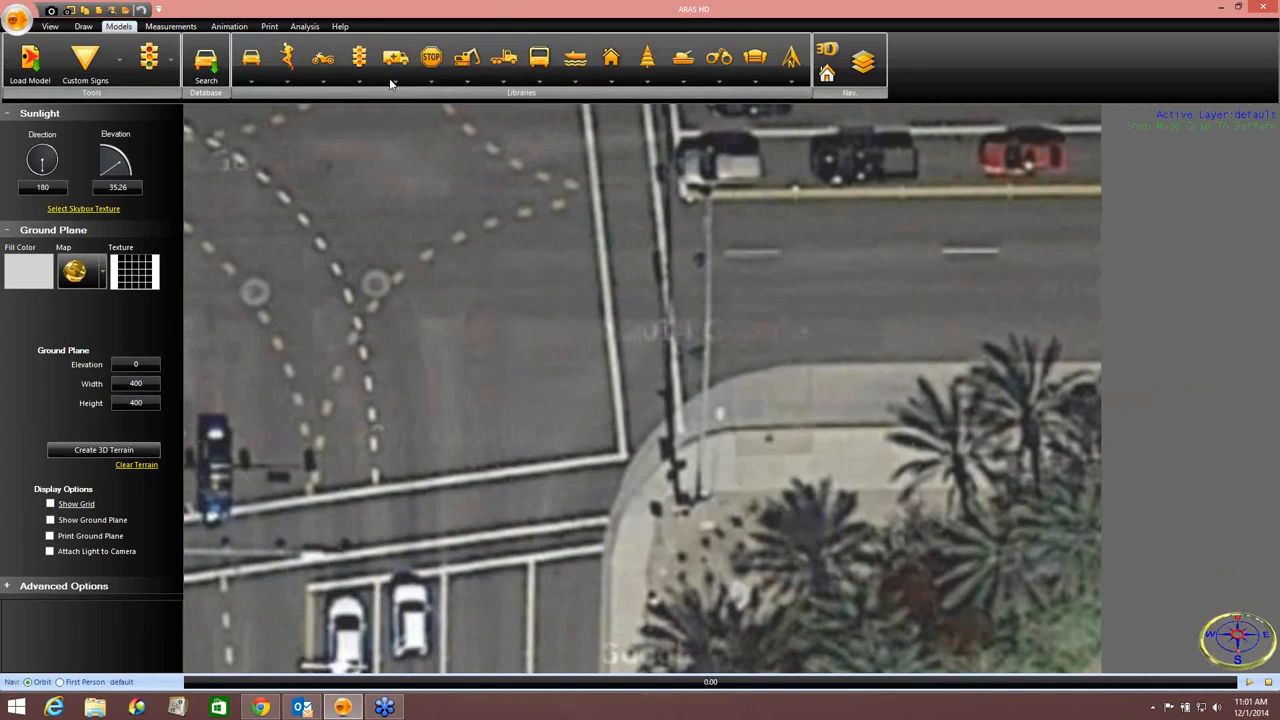
click(431, 62)
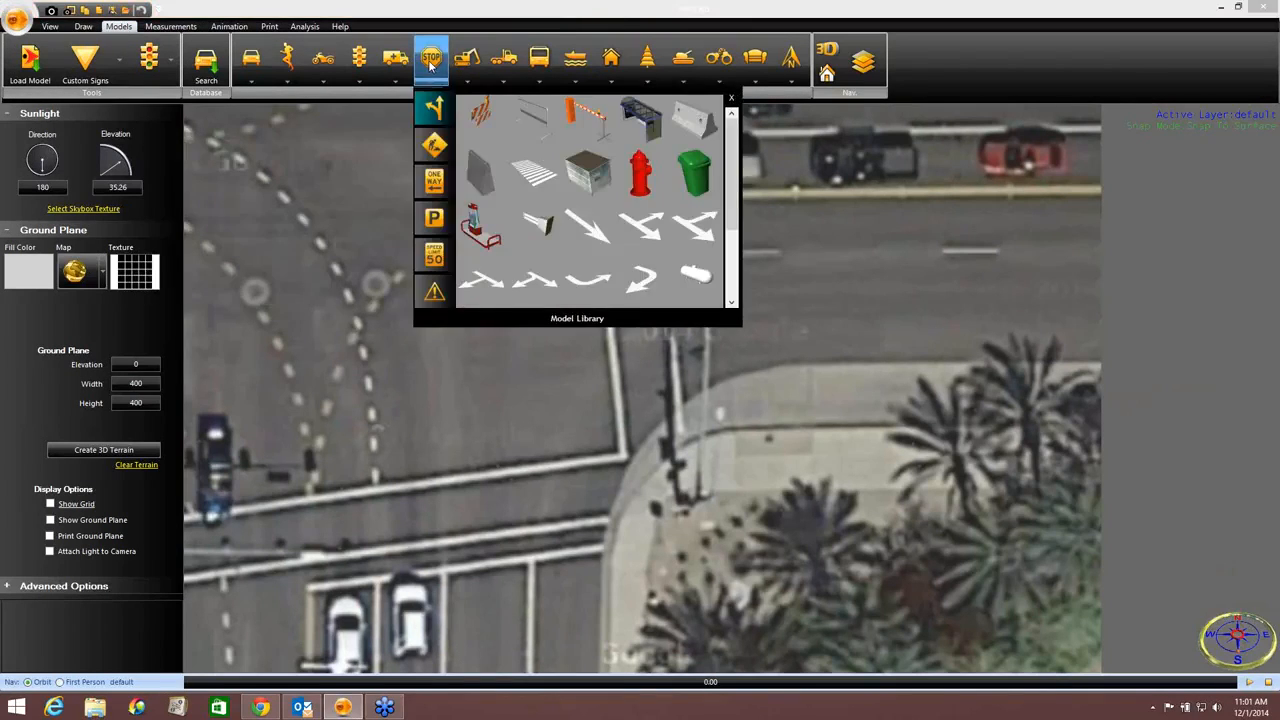
click(359, 60)
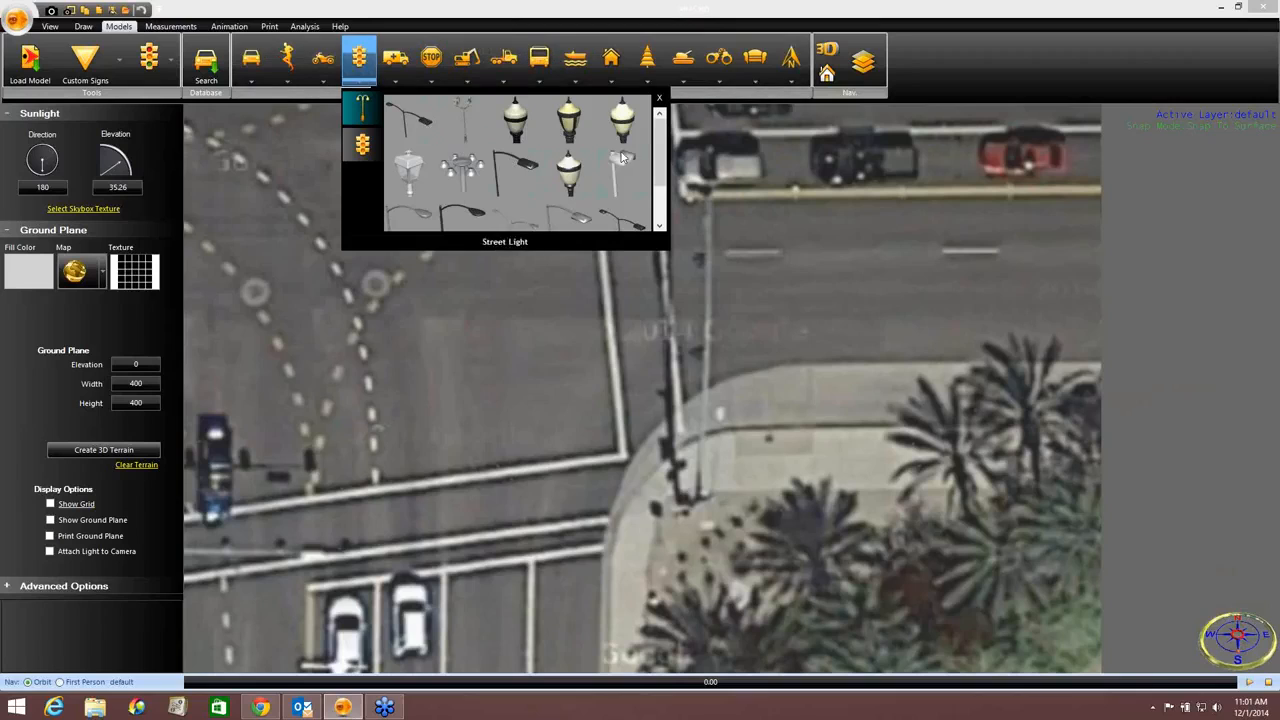
scroll(662, 160, down, 3)
scroll(665, 158, up, 3)
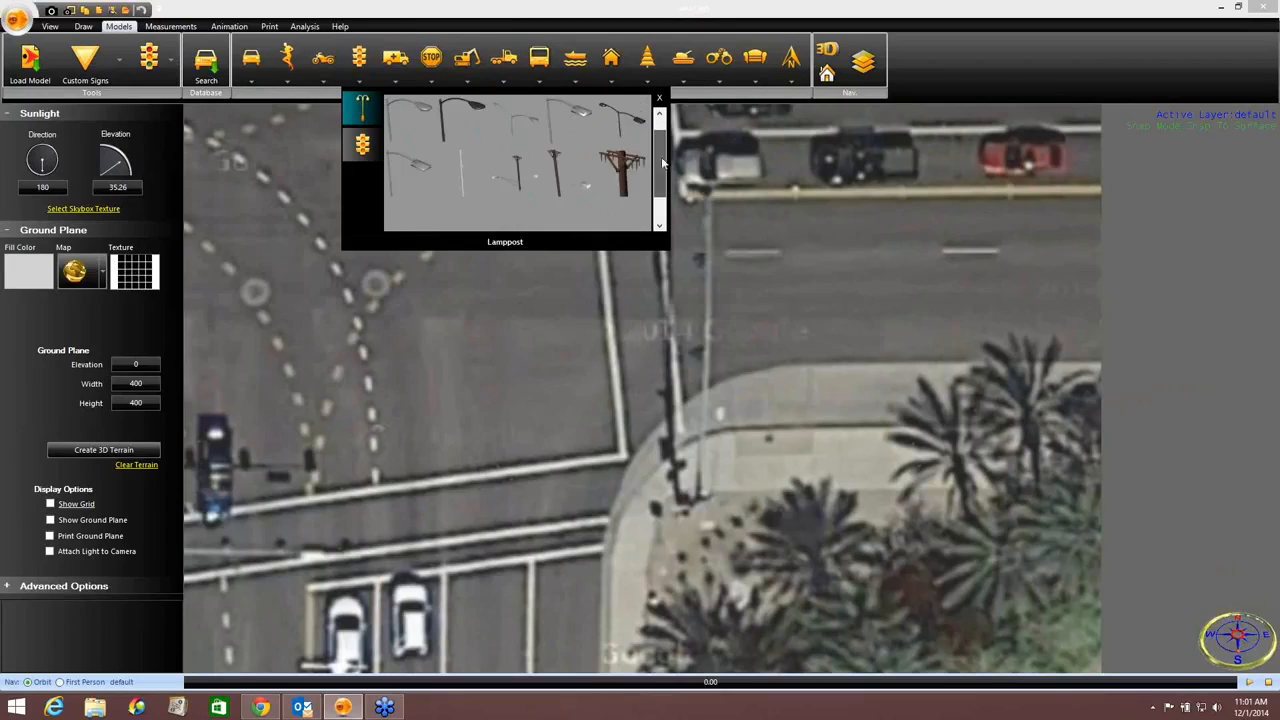
click(557, 175)
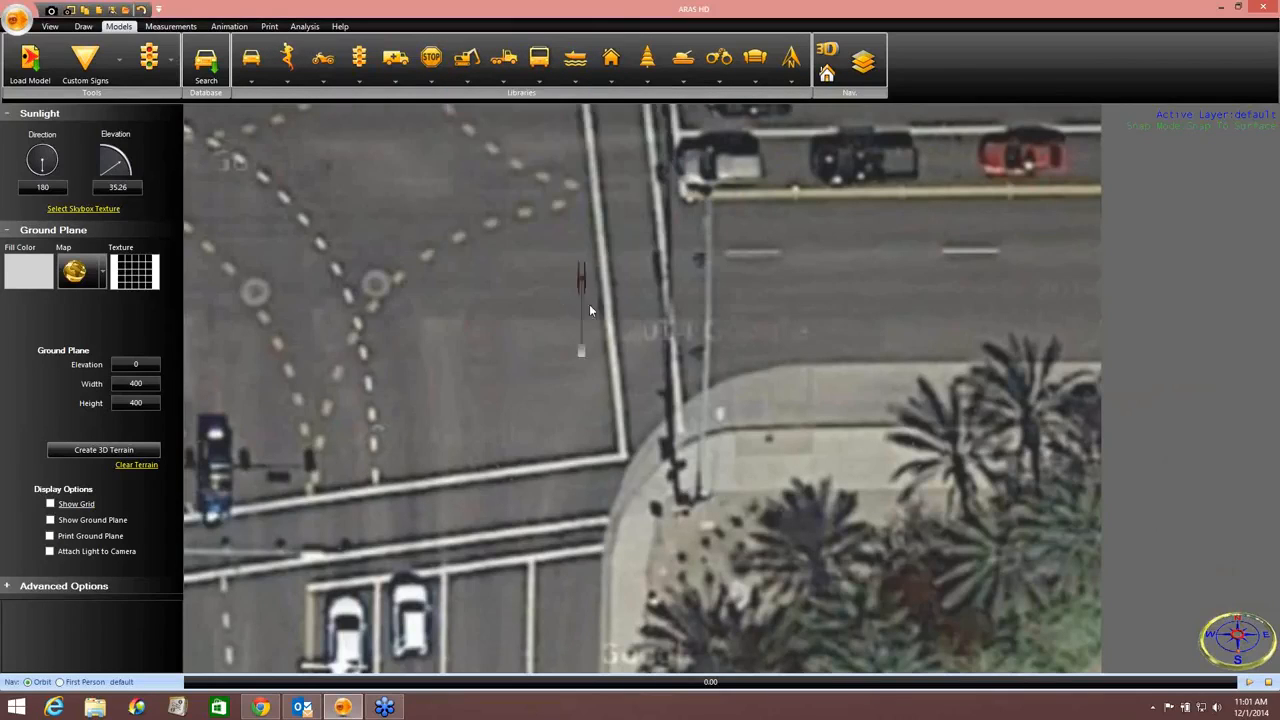
scroll(648, 500, up, 3)
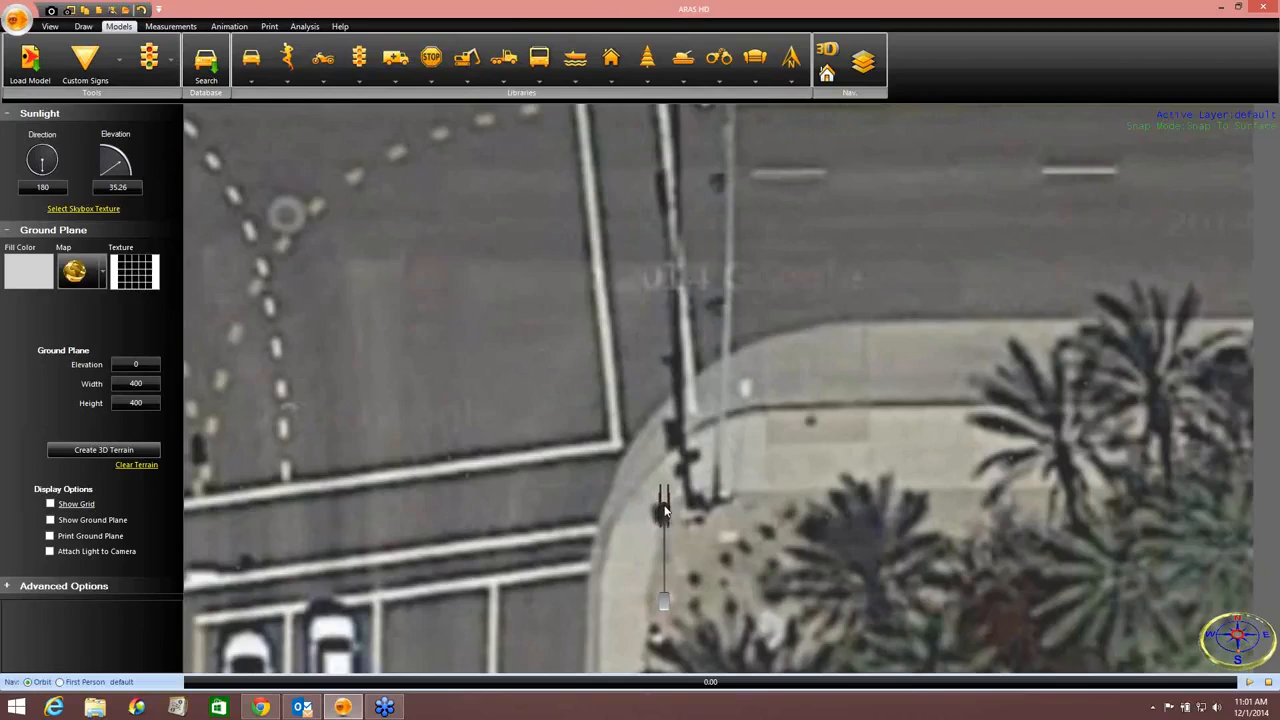
click(661, 509)
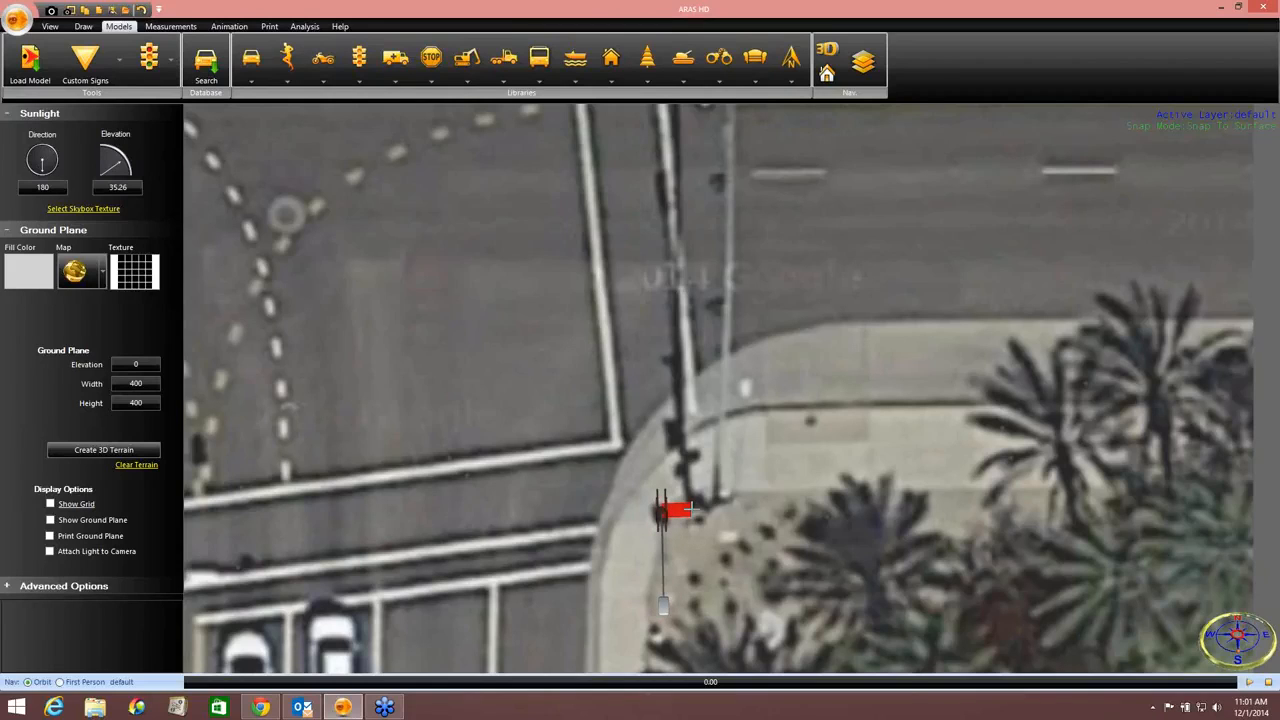
click(697, 514)
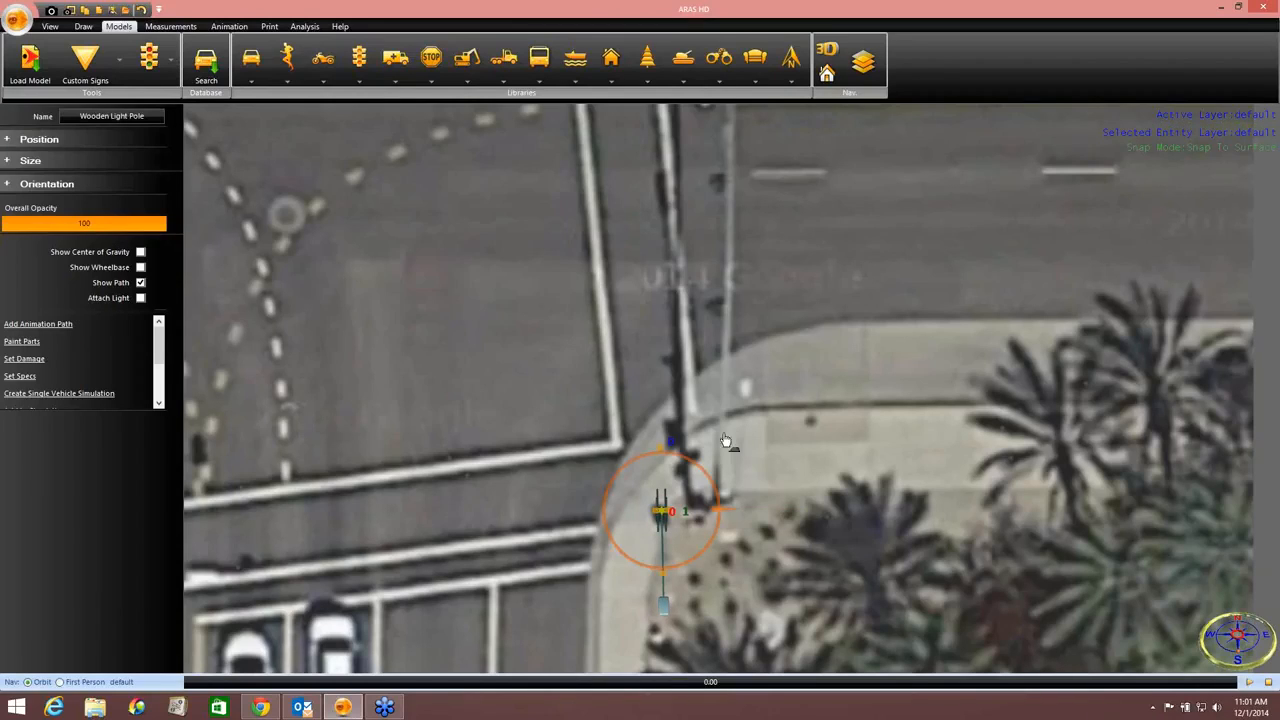
Step: In the 3D view, rotate the light pole about 93 degrees around its vertical axis so the lamp arm faces the intersection
click(834, 57)
middle_drag(780, 346, 438, 375)
scroll(800, 391, up, 5)
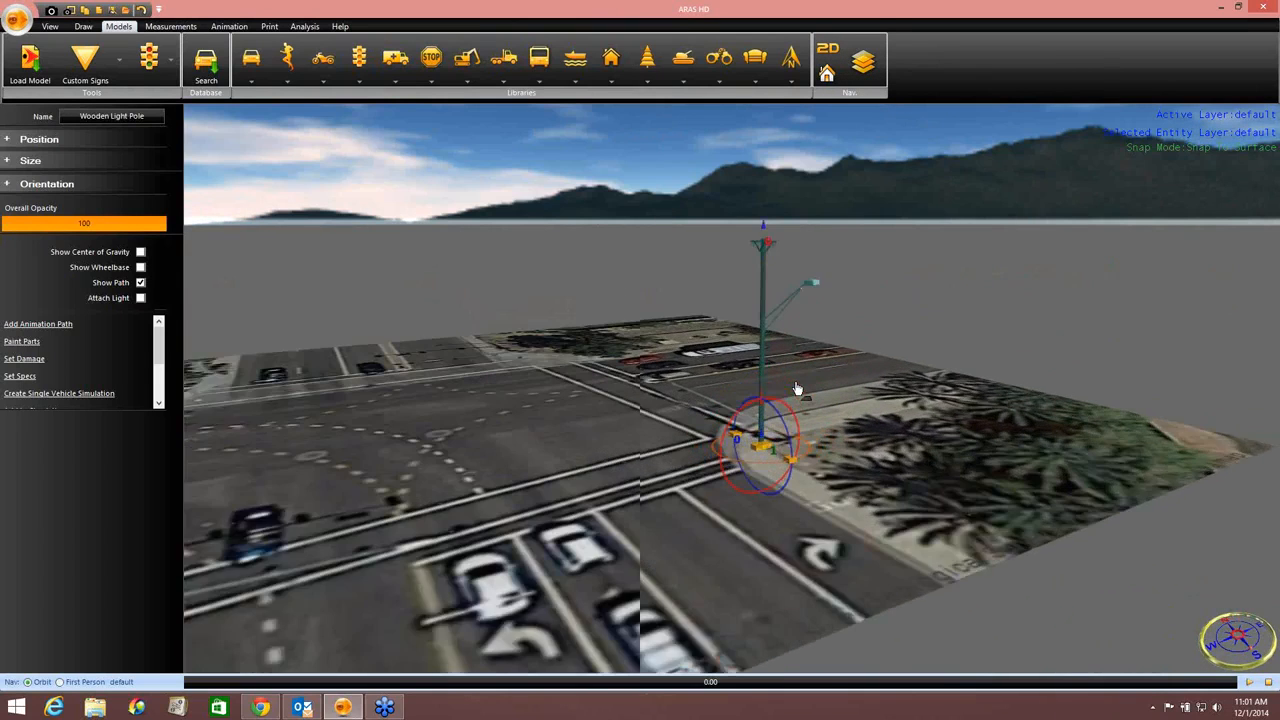
middle_drag(800, 390, 739, 420)
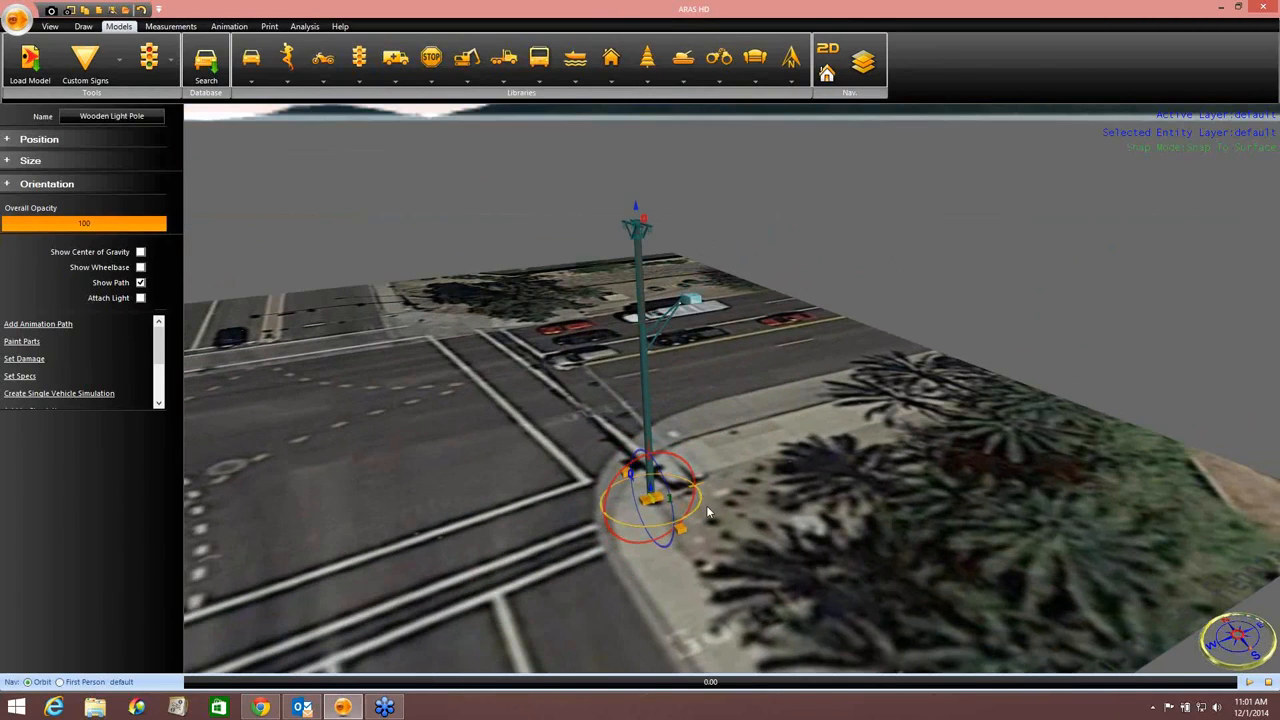
drag(700, 504, 634, 526)
scroll(694, 431, down, 2)
middle_drag(708, 404, 718, 470)
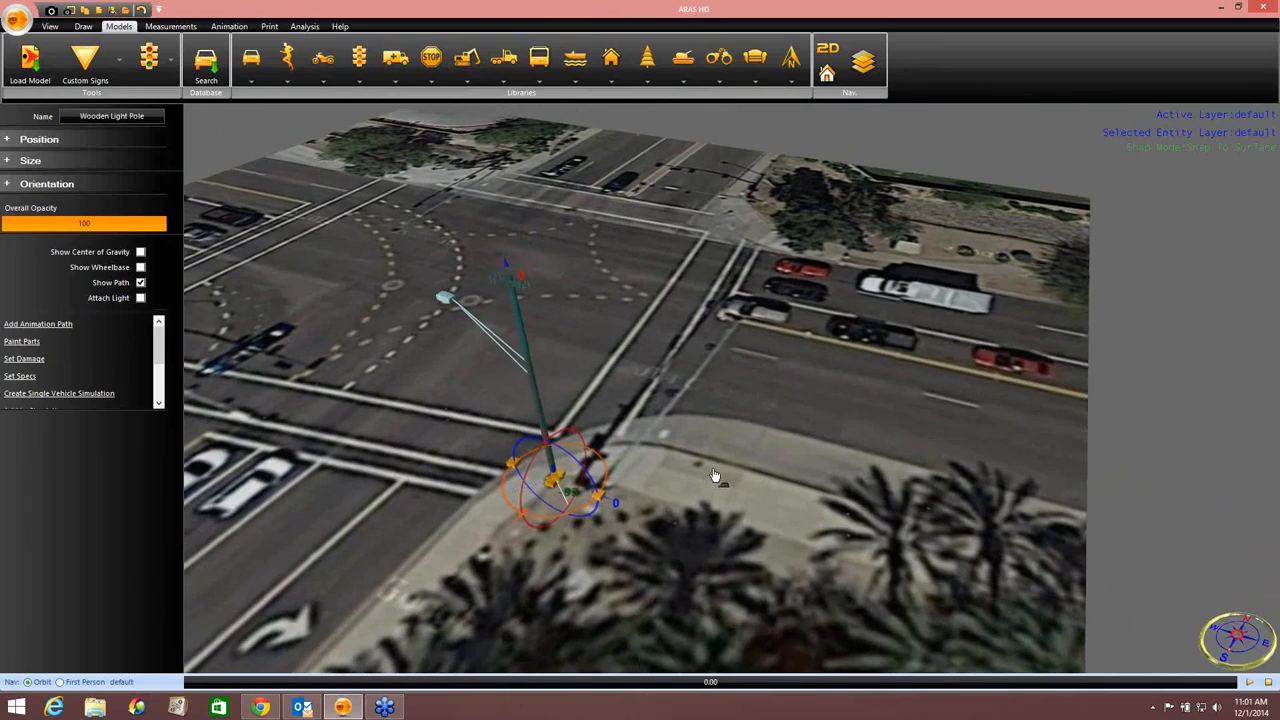
Step: Add an animation path about 1.42 ft long to the wooden light pole, starting at its base
scroll(603, 487, up, 6)
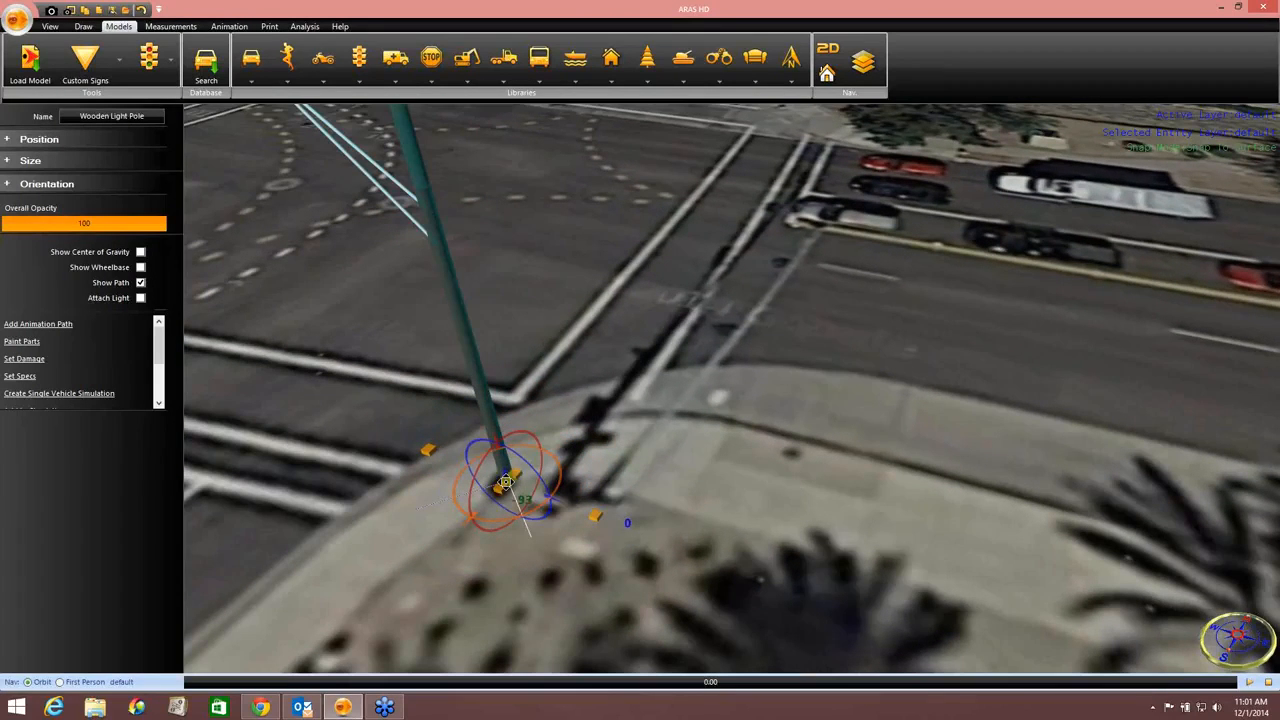
right_click(507, 485)
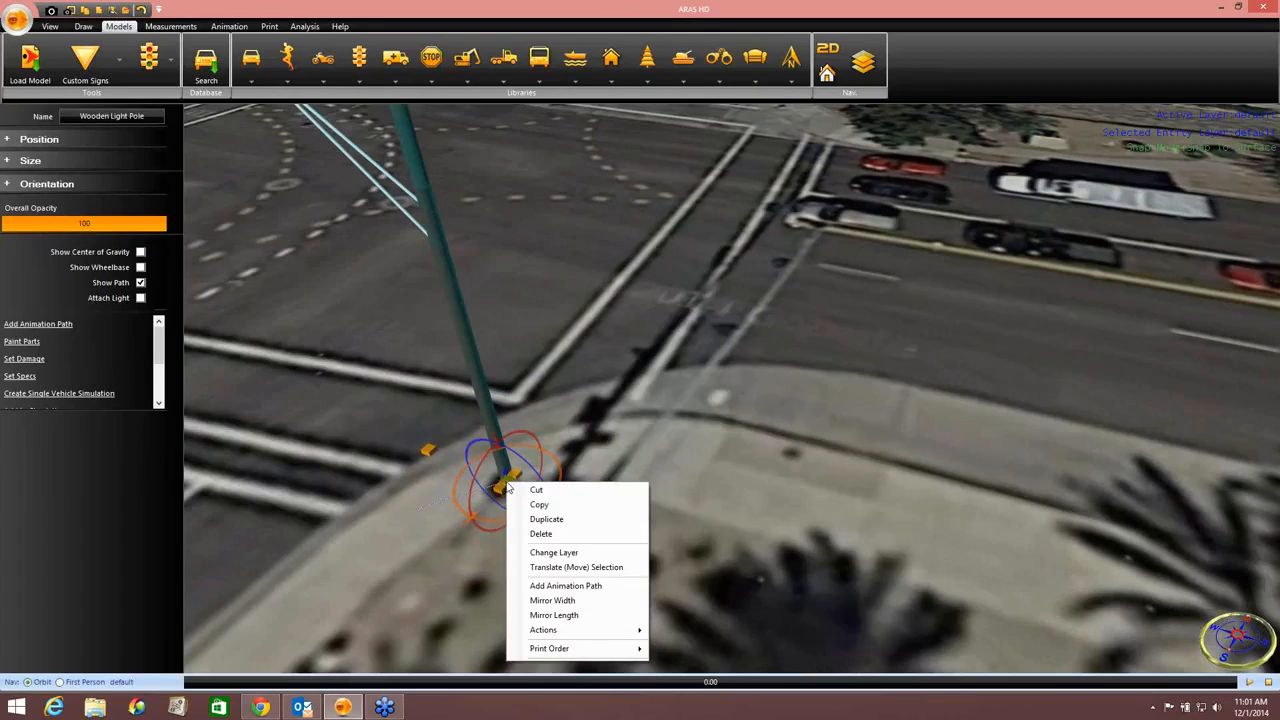
click(536, 586)
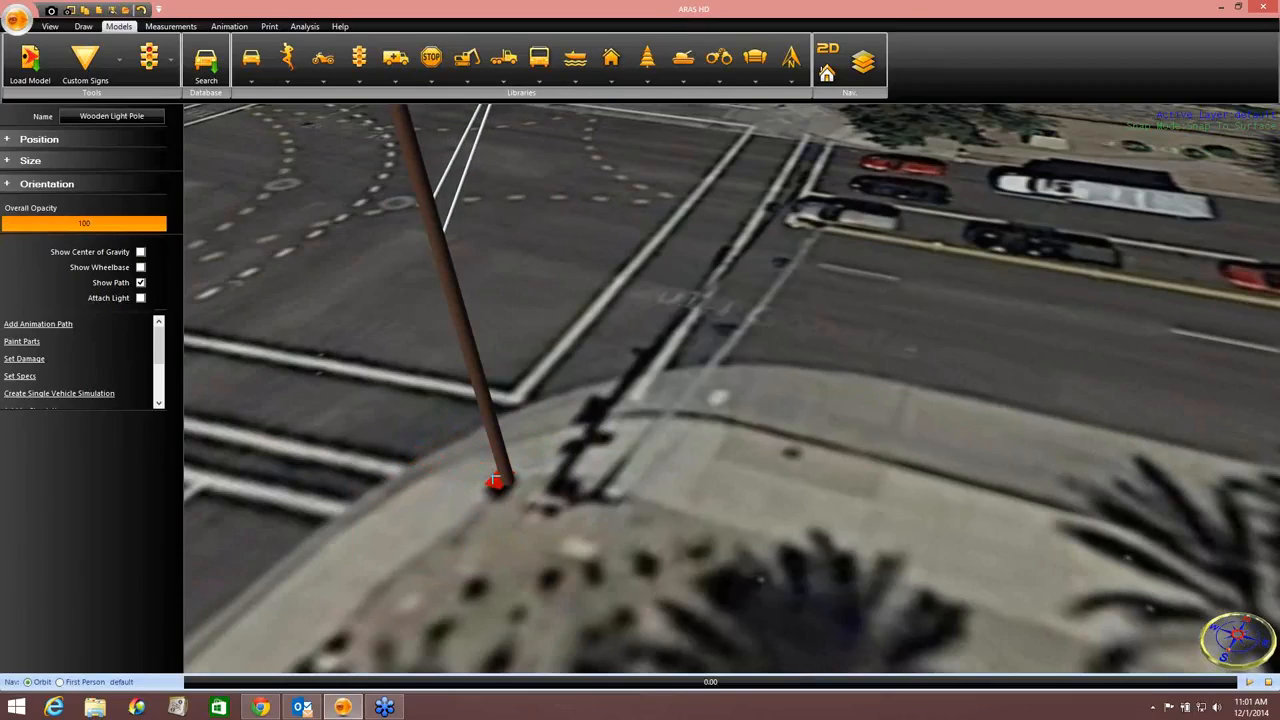
click(495, 482)
right_click(495, 482)
click(495, 483)
mouse_move(658, 493)
mouse_down()
mouse_move(752, 452)
mouse_move(722, 479)
mouse_up()
scroll(712, 473, down, 3)
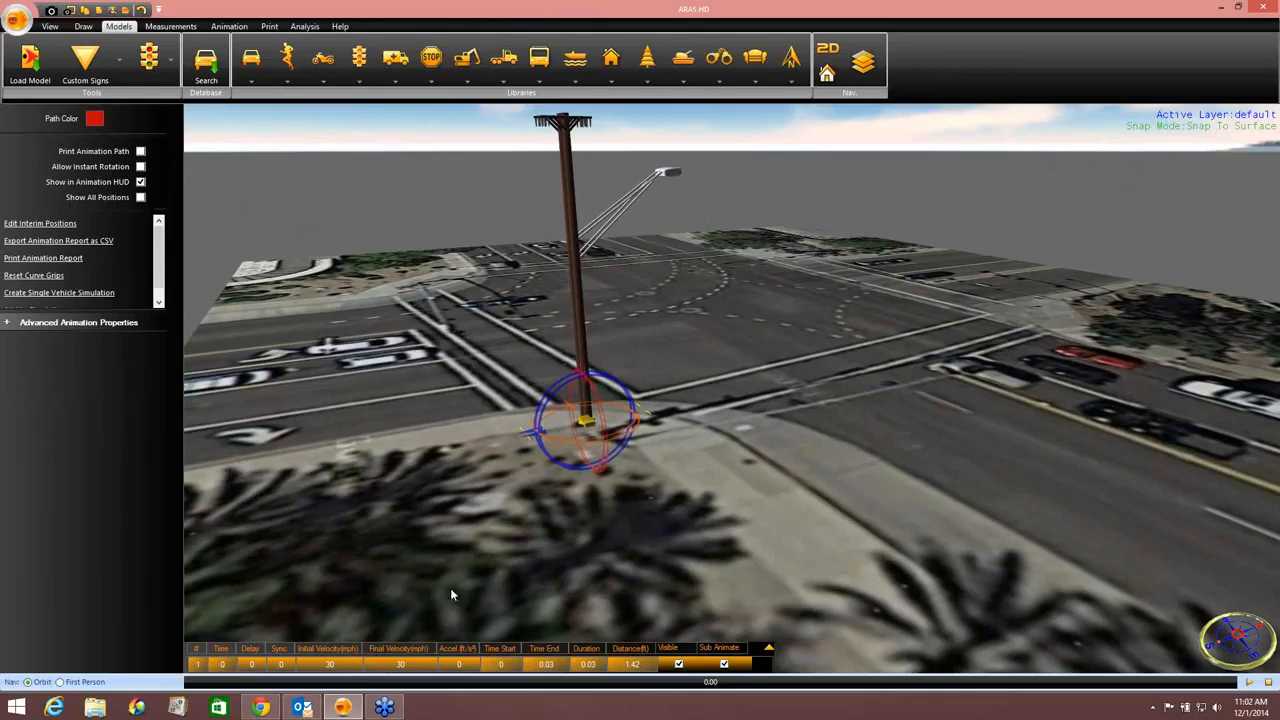
Step: Set the final pitch of the pole's animation segment to 90 in the advanced animation properties
click(73, 327)
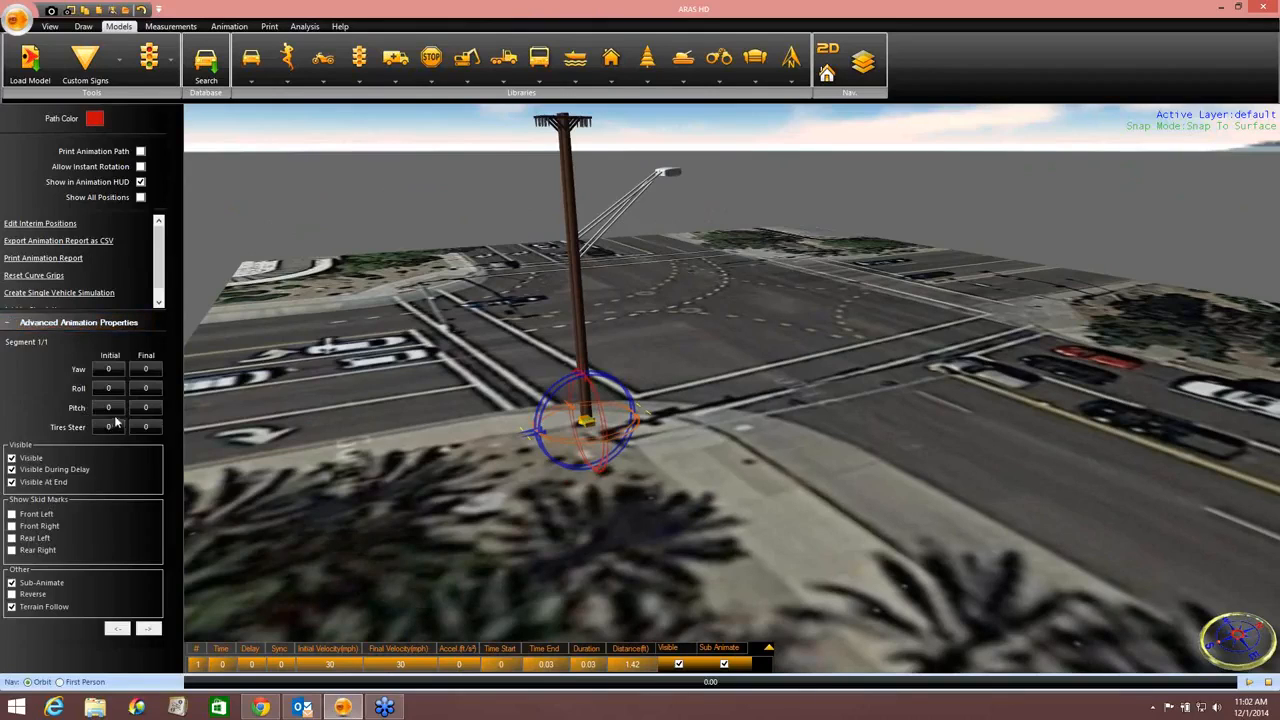
click(150, 406)
click(156, 405)
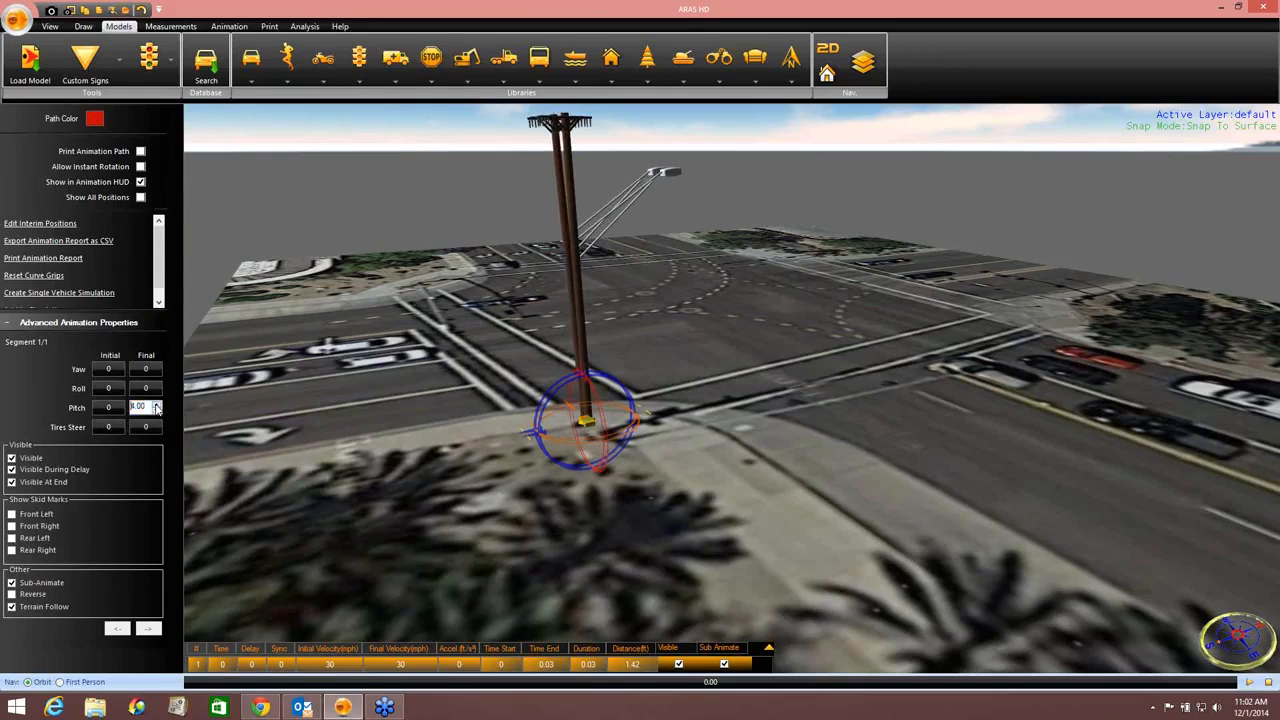
drag(156, 407, 156, 407)
drag(555, 476, 560, 512)
Step: Set the pole path's initial velocity to 0 and final velocity to 20 mph, and play the animation
click(331, 665)
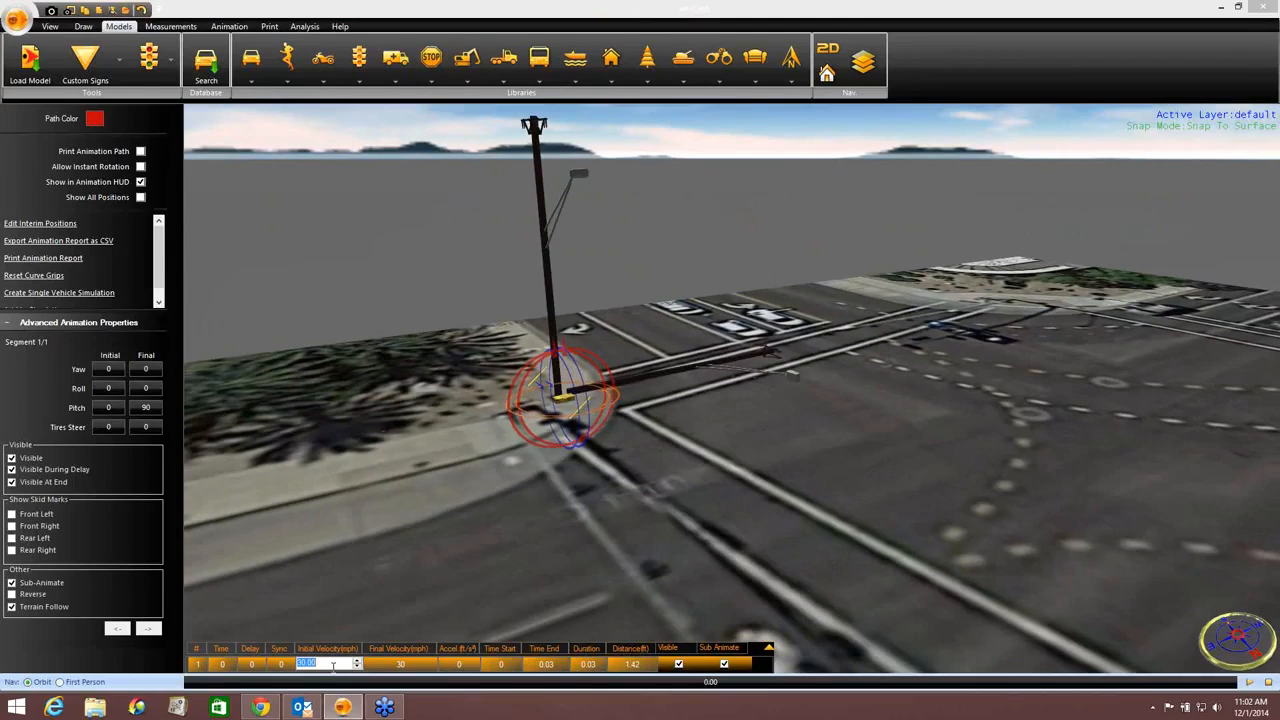
text(0)
click(404, 665)
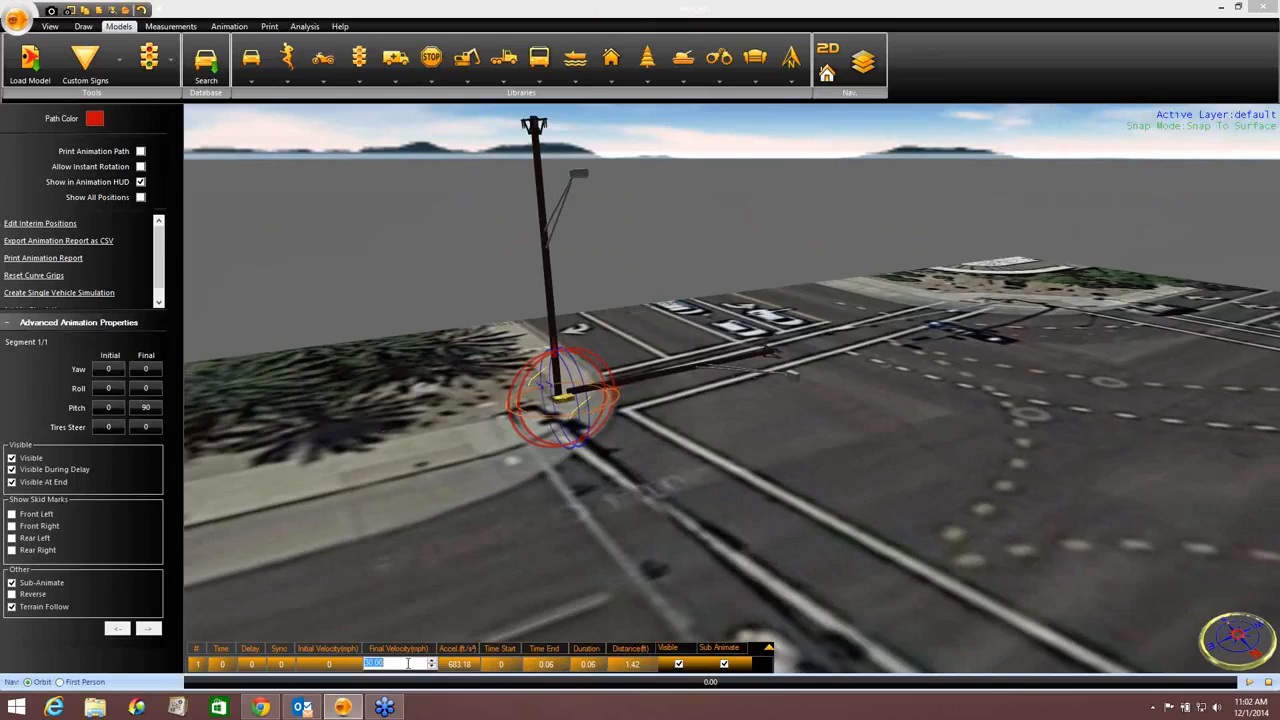
text(20)
key(Return)
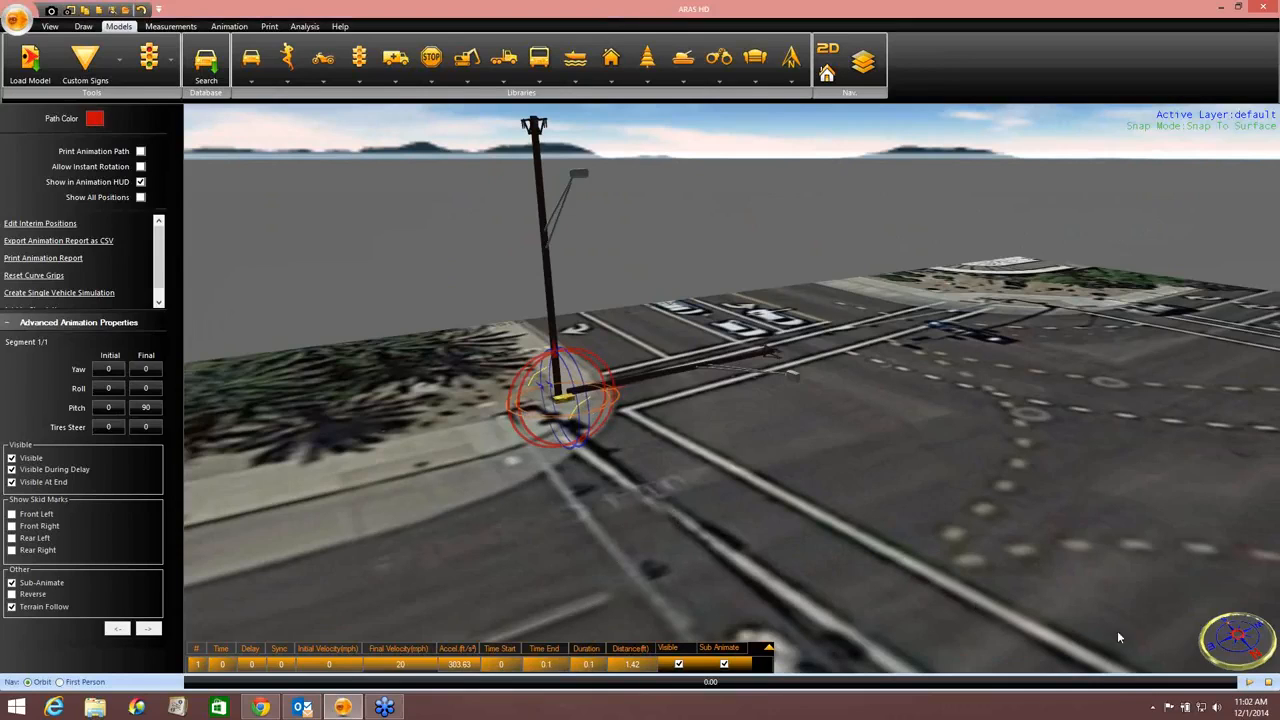
click(1249, 683)
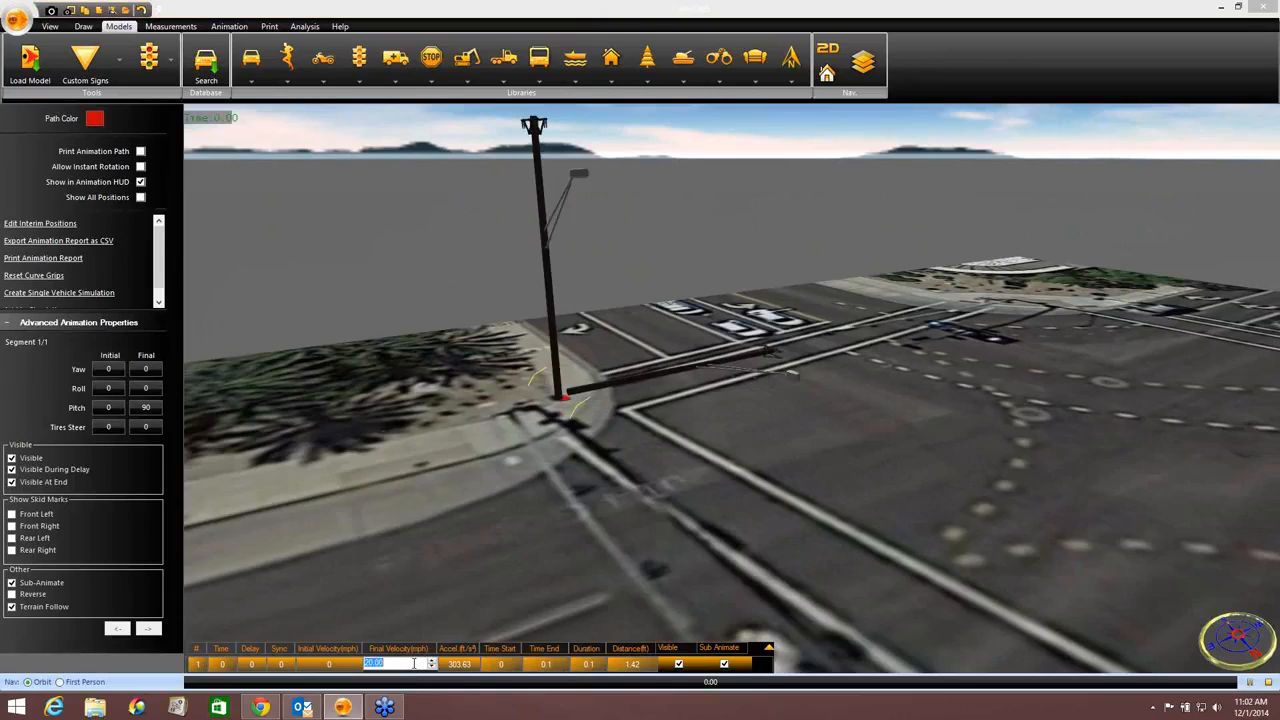
Step: Try a final velocity of 15 mph for the falling pole and play the animation
text(15)
key(Return)
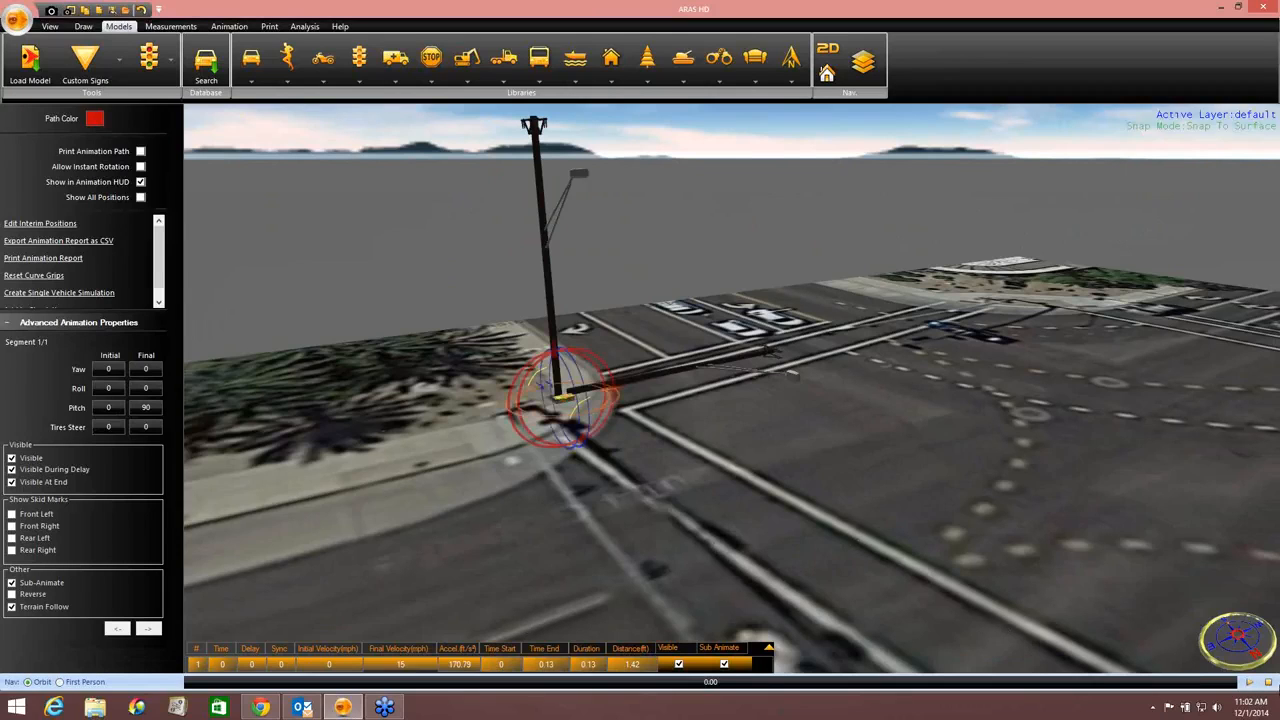
click(1249, 684)
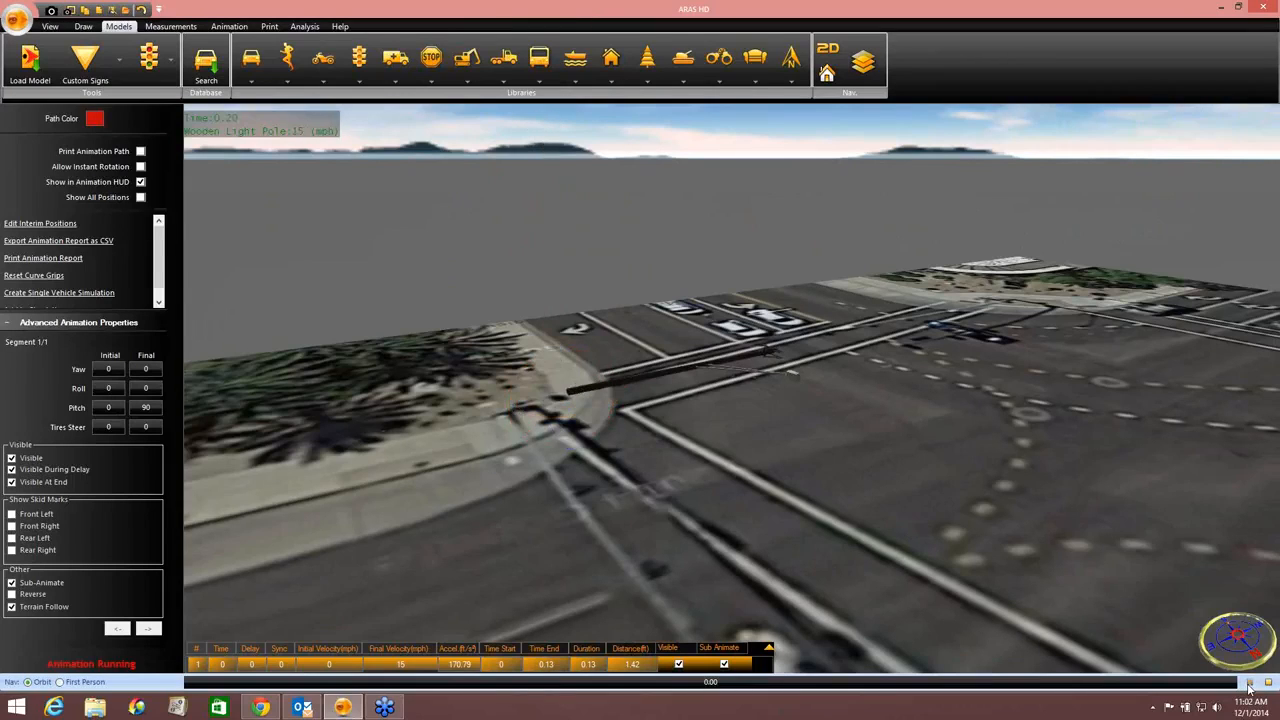
Step: Try a final velocity of 10 mph for the falling pole and replay the animation
double_click(428, 666)
text(1)
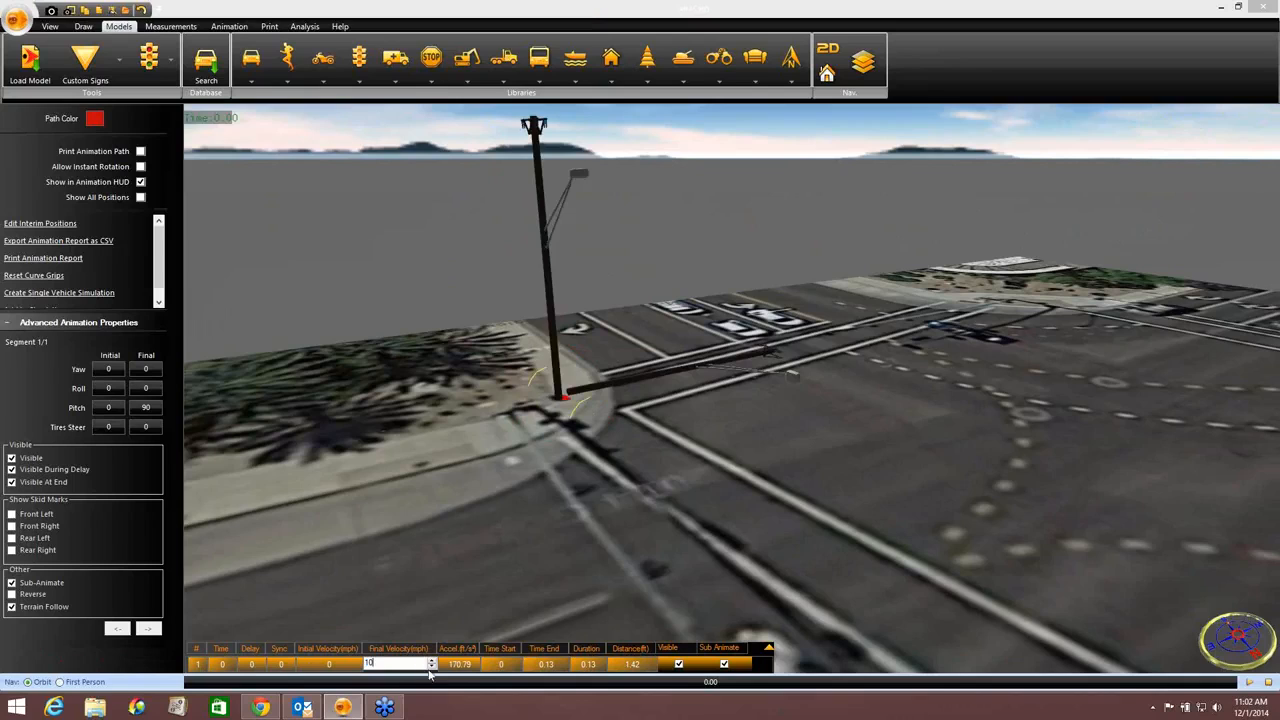
text(0)
key(Return)
click(1249, 684)
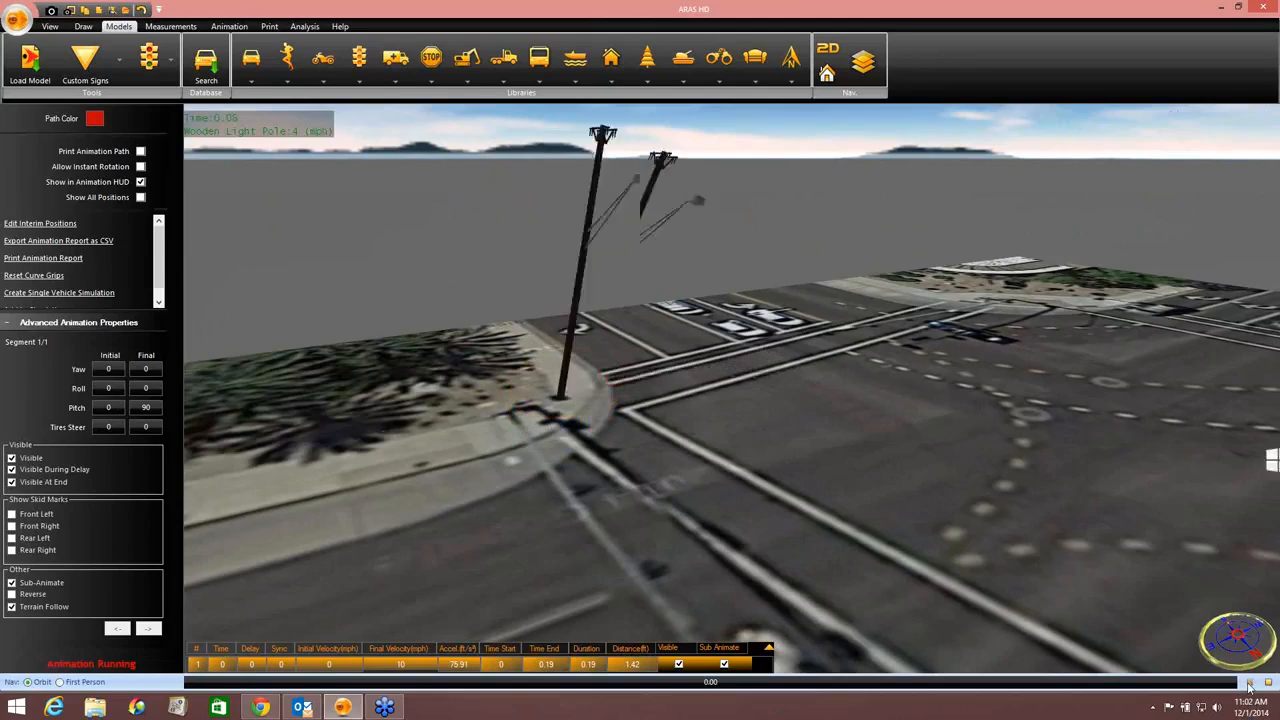
Step: Try a final velocity of 8 mph for the falling pole and replay the animation
double_click(403, 664)
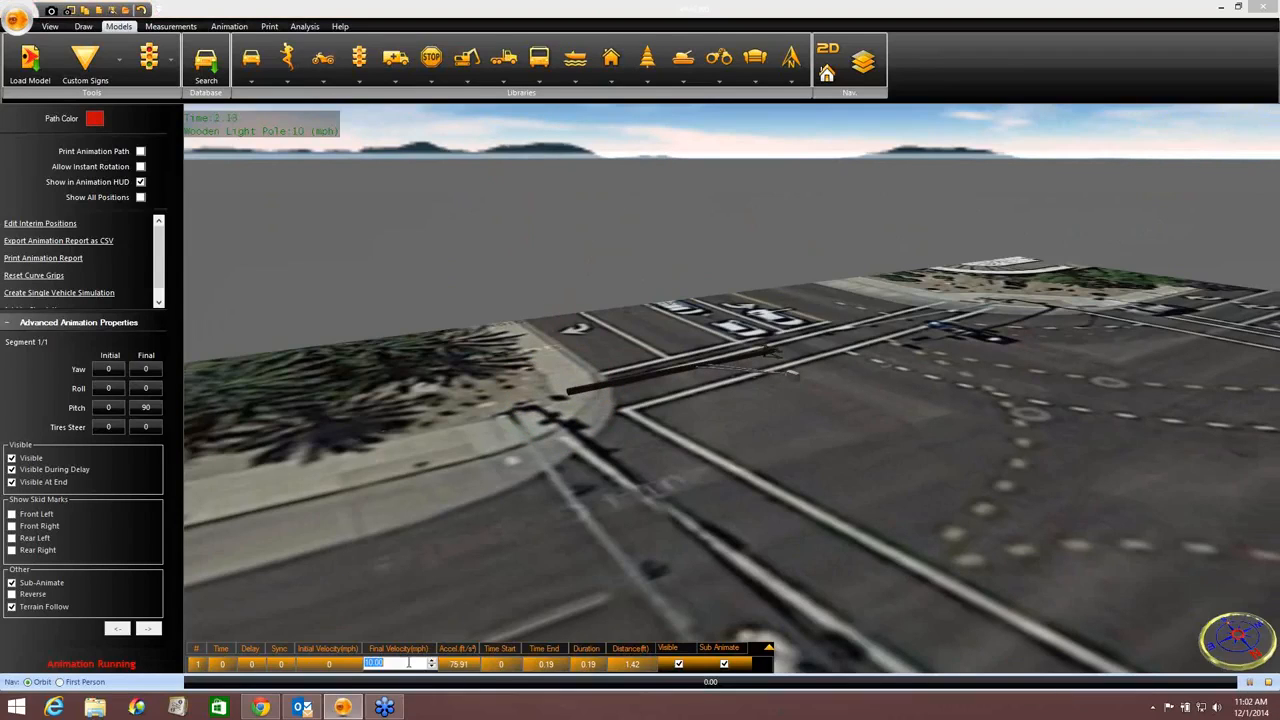
text(8)
click(1249, 684)
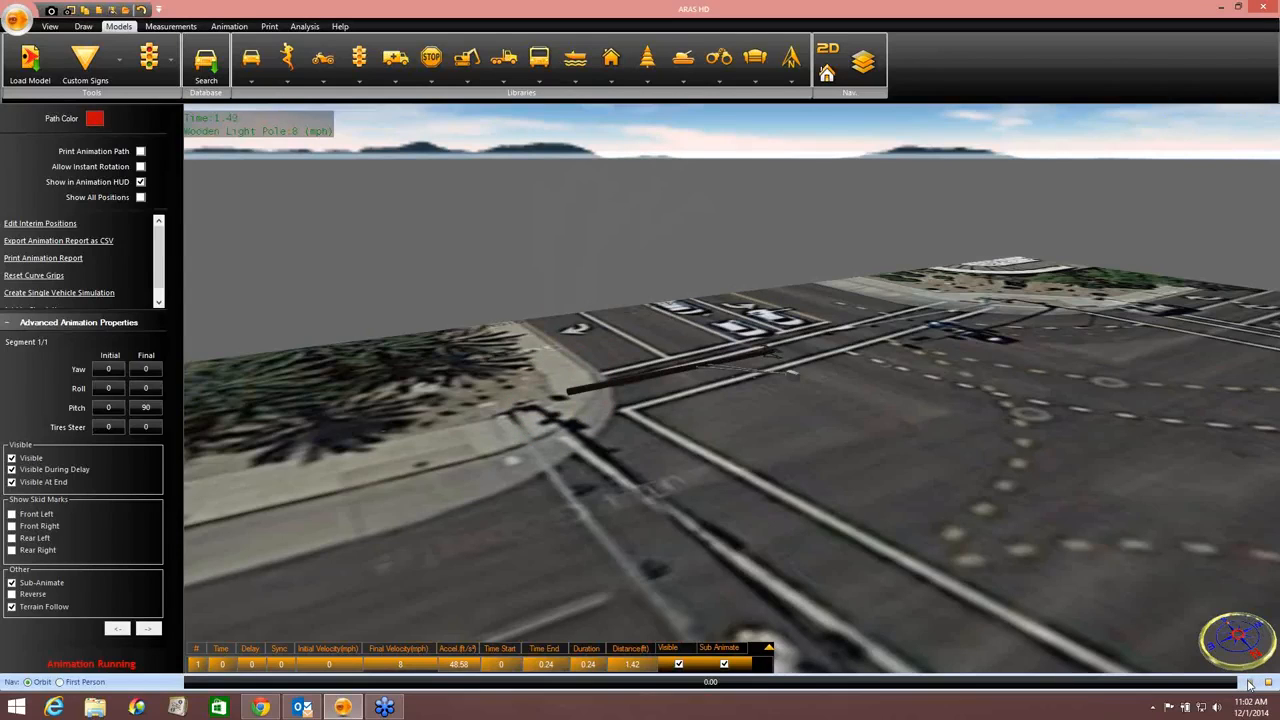
Step: Set the final velocity of the pole's animation path to 5 mph
double_click(408, 664)
text(5)
key(Return)
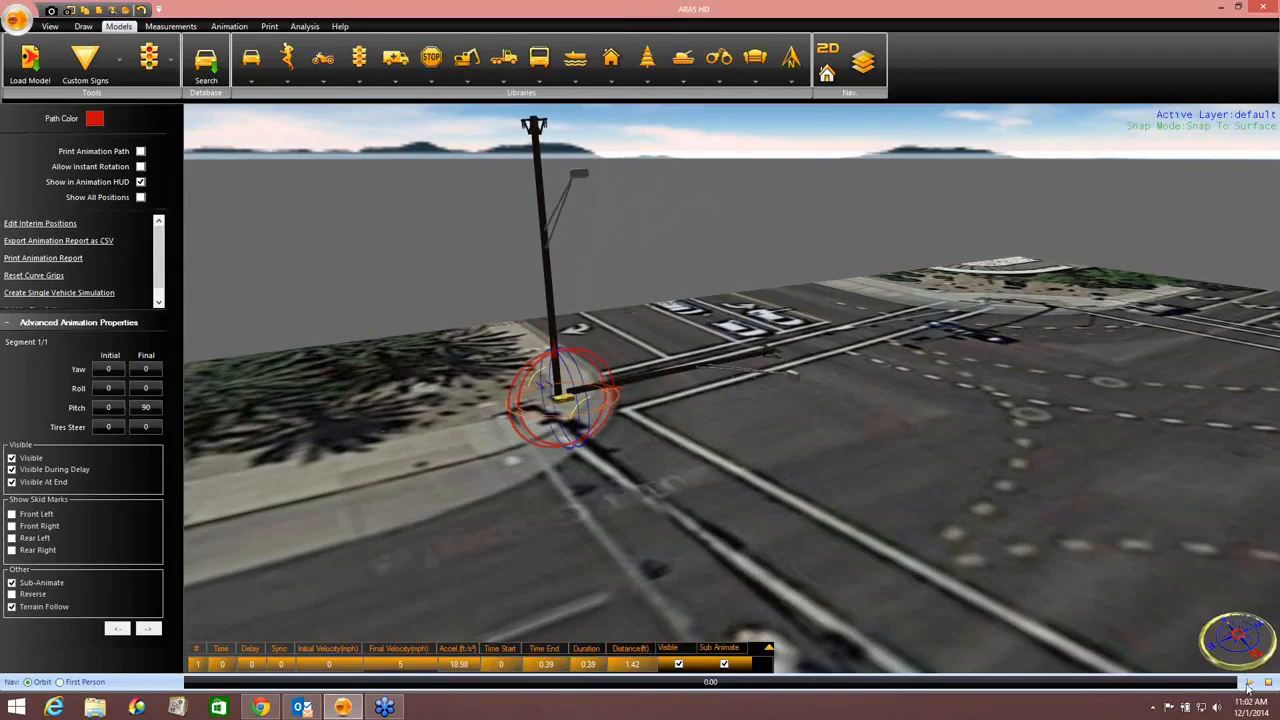
Step: Play the falling pole's animation and replay it from a different viewing angle
click(1248, 685)
middle_drag(740, 511, 681, 517)
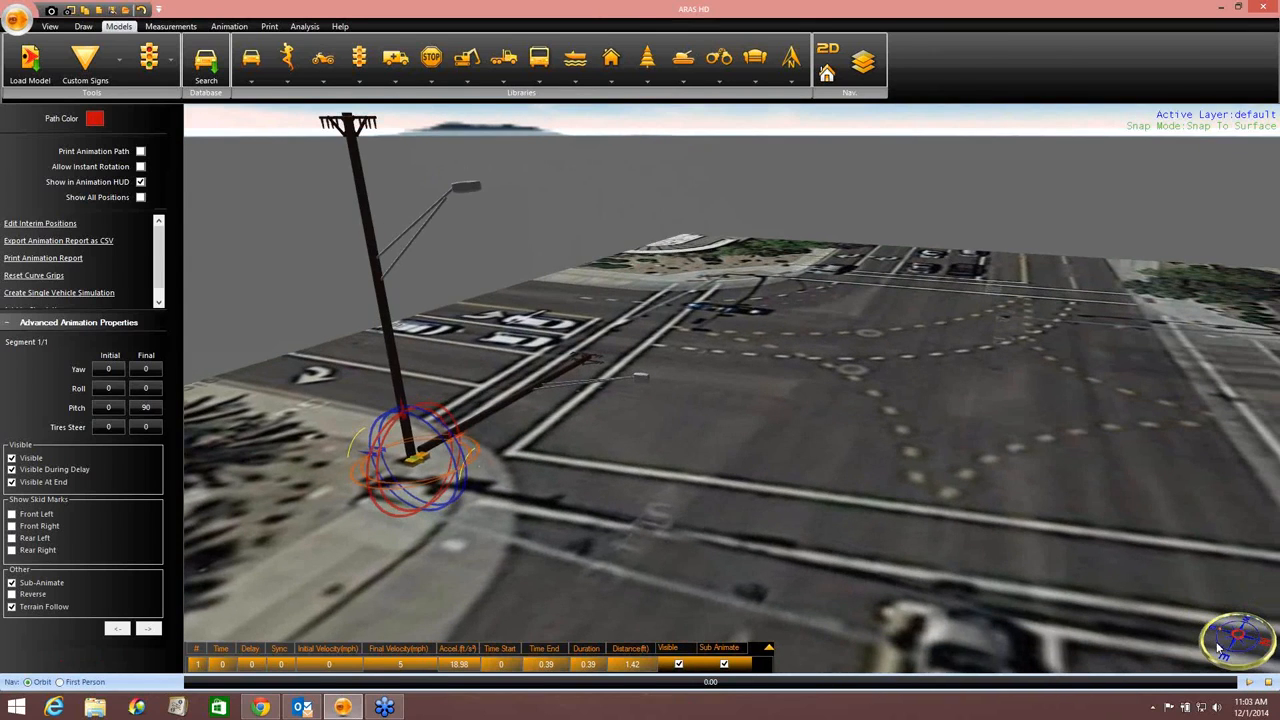
click(1249, 685)
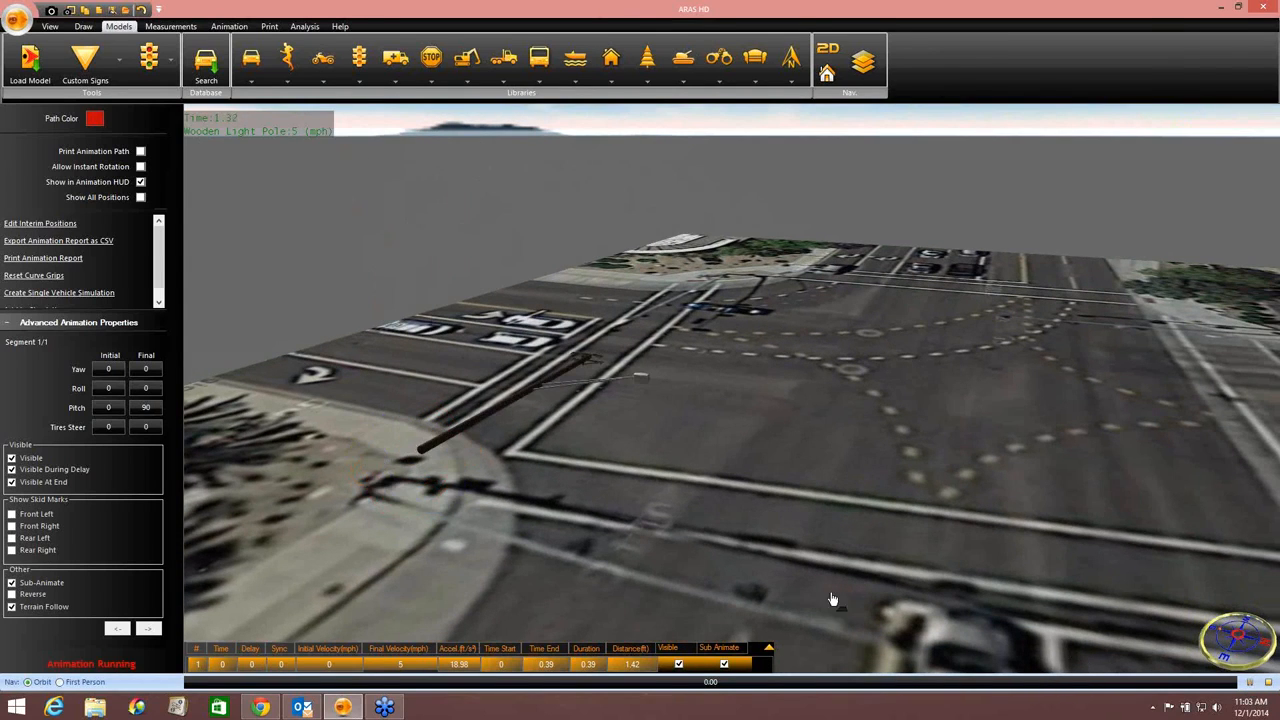
Step: Place a Chevrolet Caprice from the car library on the near road and draw its animation path to the base of the light pole
middle_drag(687, 531, 686, 486)
scroll(685, 486, down, 2)
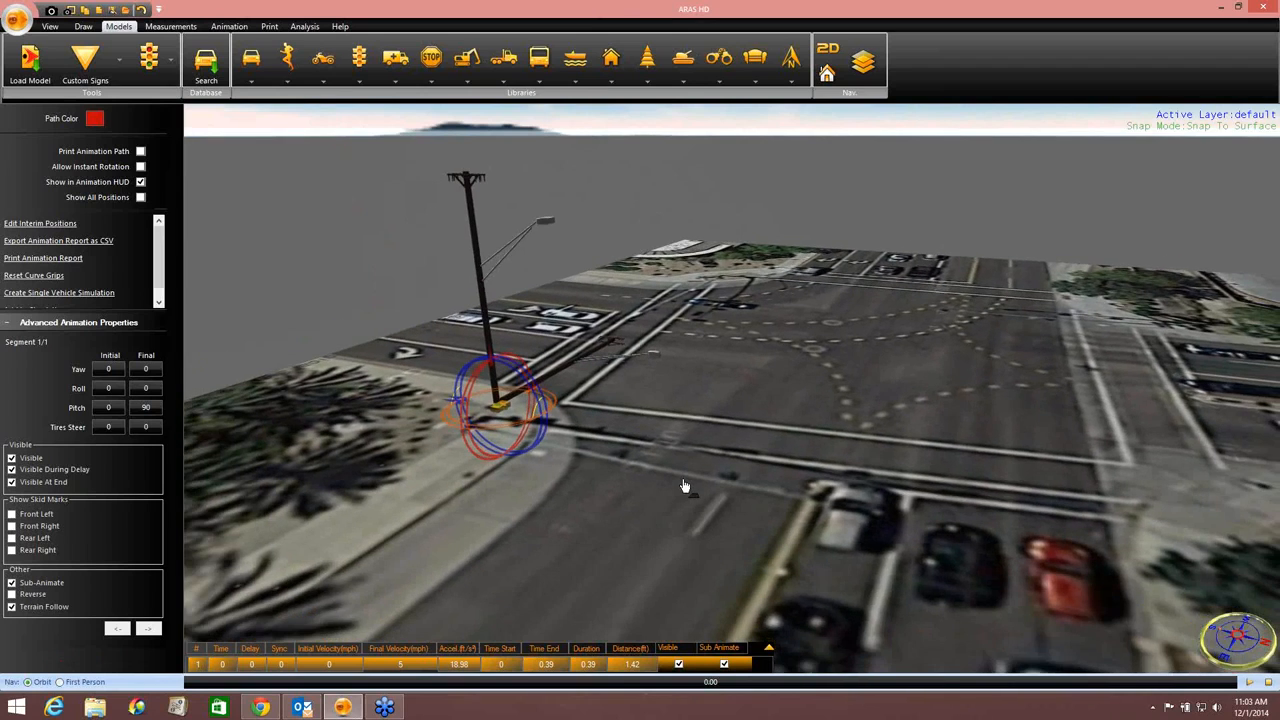
scroll(684, 486, down, 3)
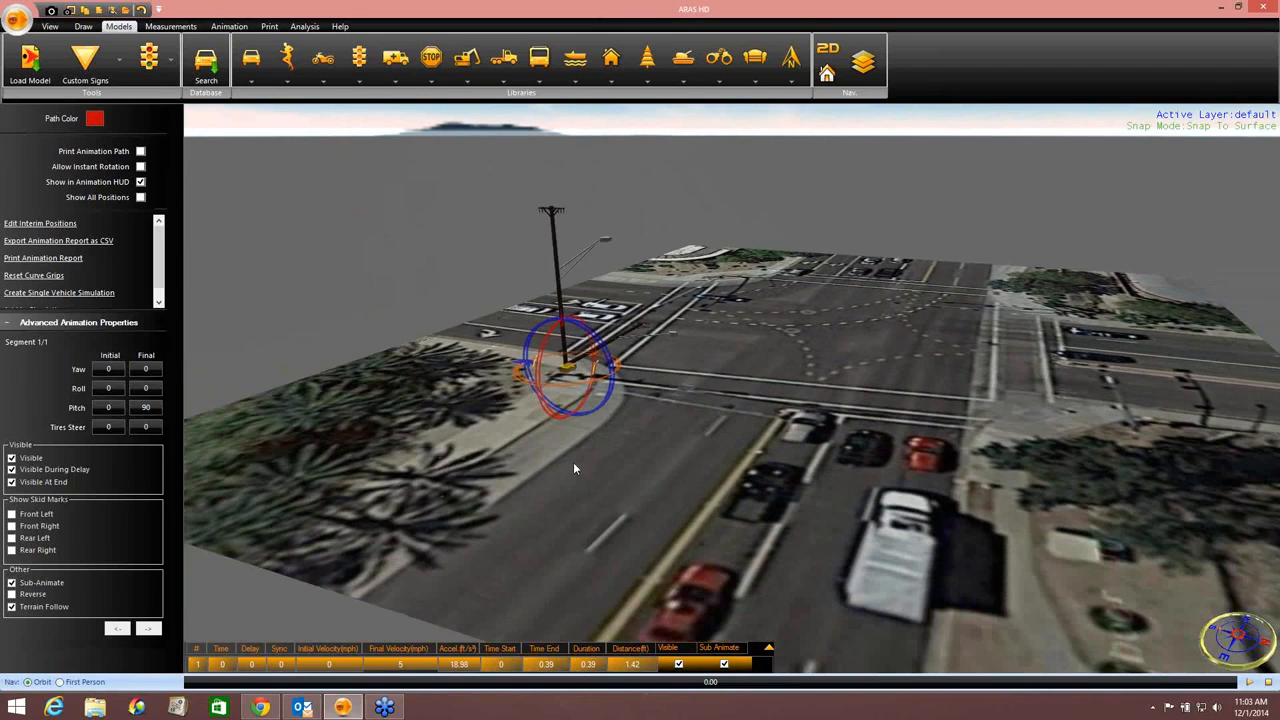
scroll(682, 572, down, 2)
middle_drag(682, 572, 646, 470)
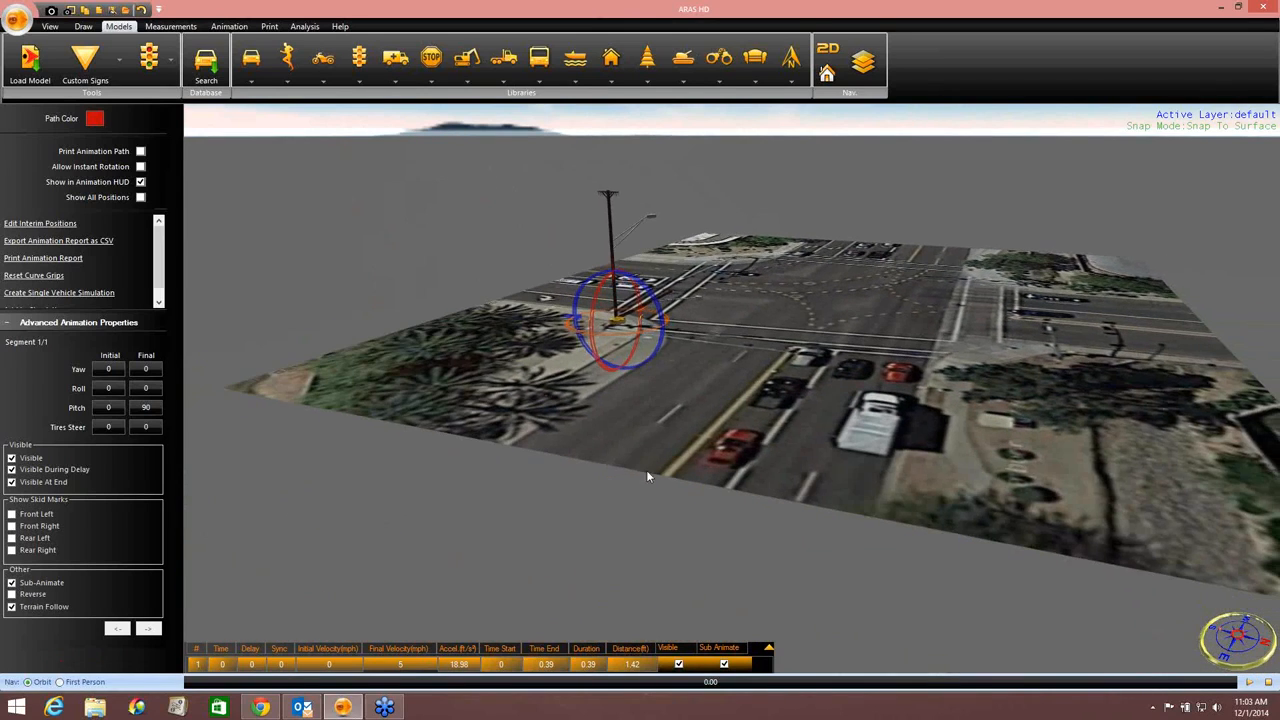
right_drag(667, 451, 620, 530)
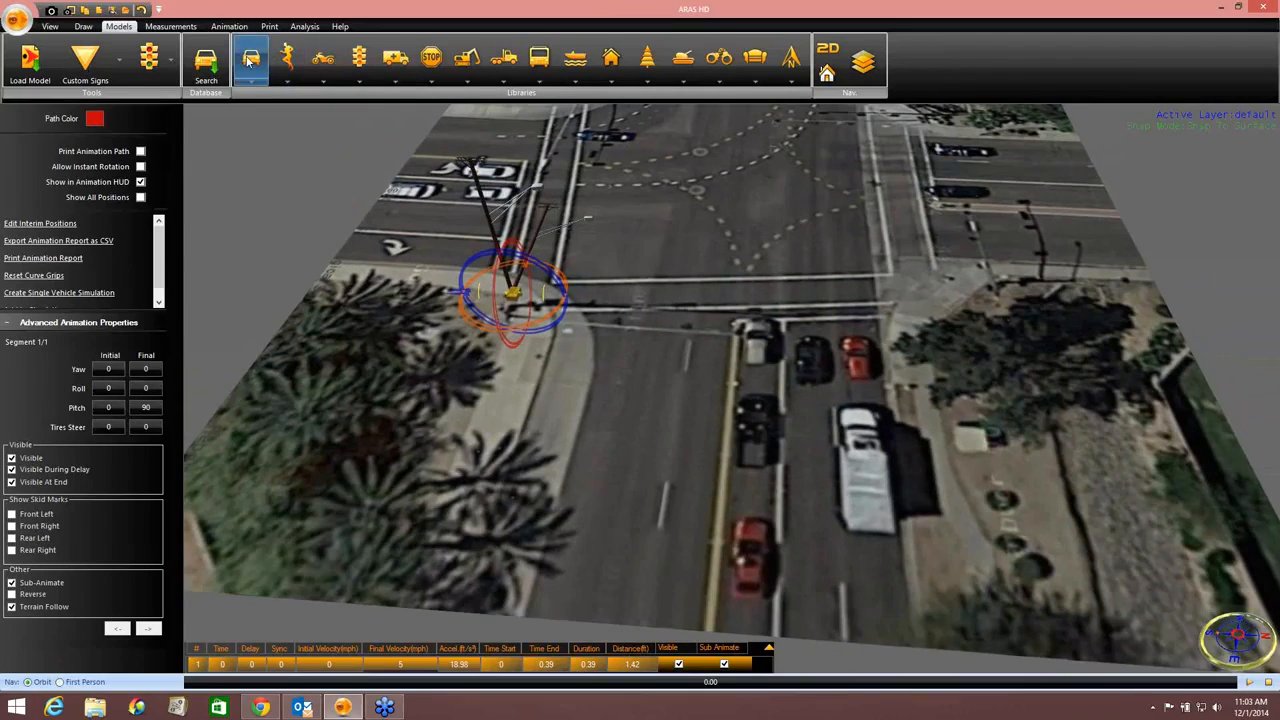
click(250, 60)
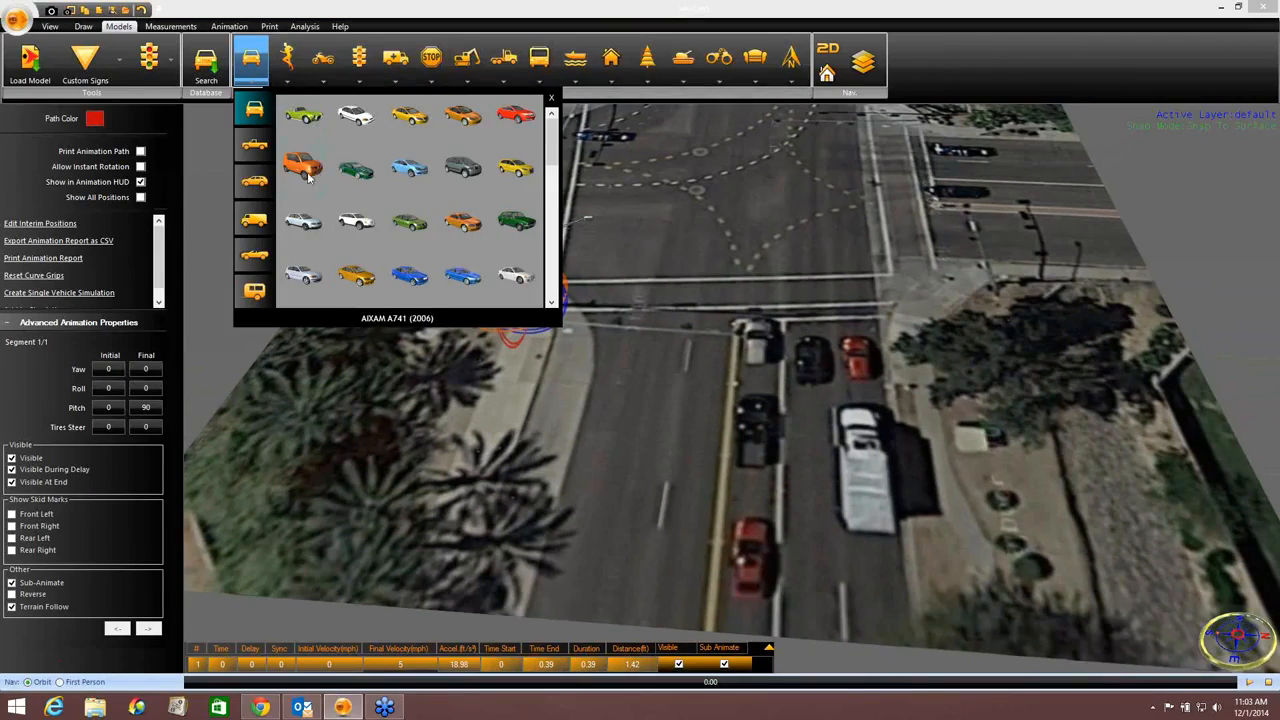
drag(553, 155, 556, 175)
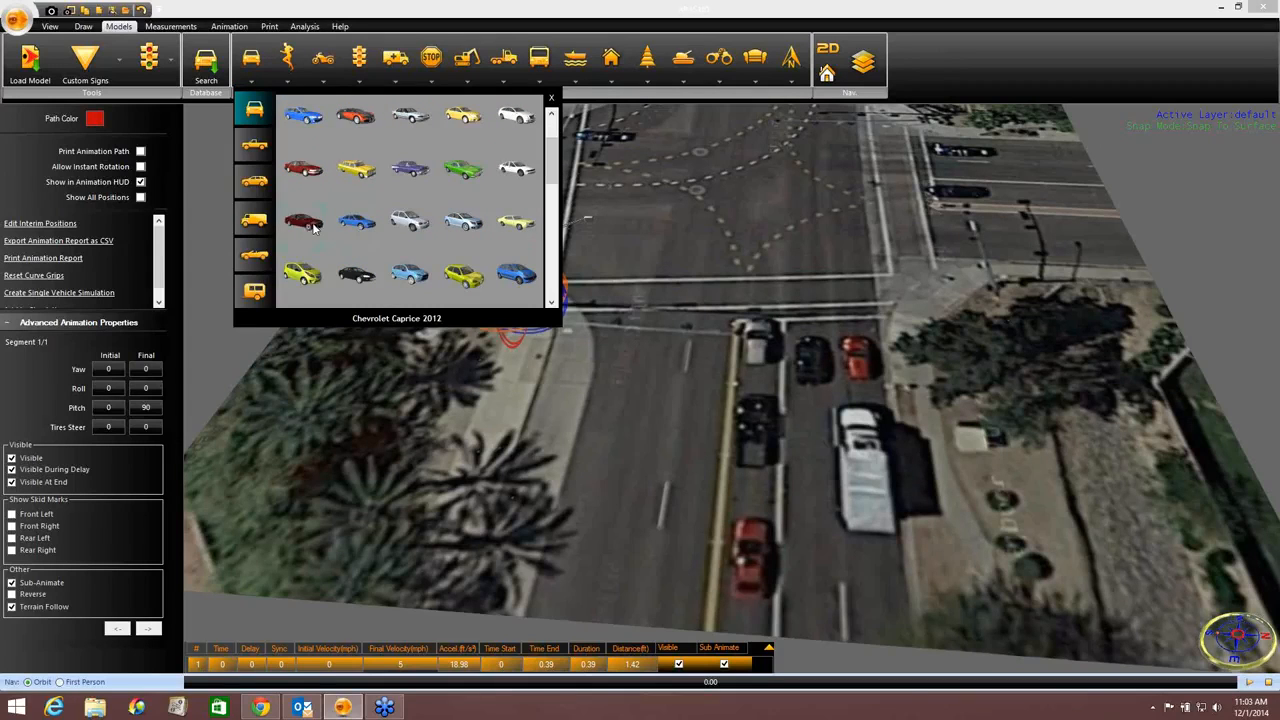
click(353, 254)
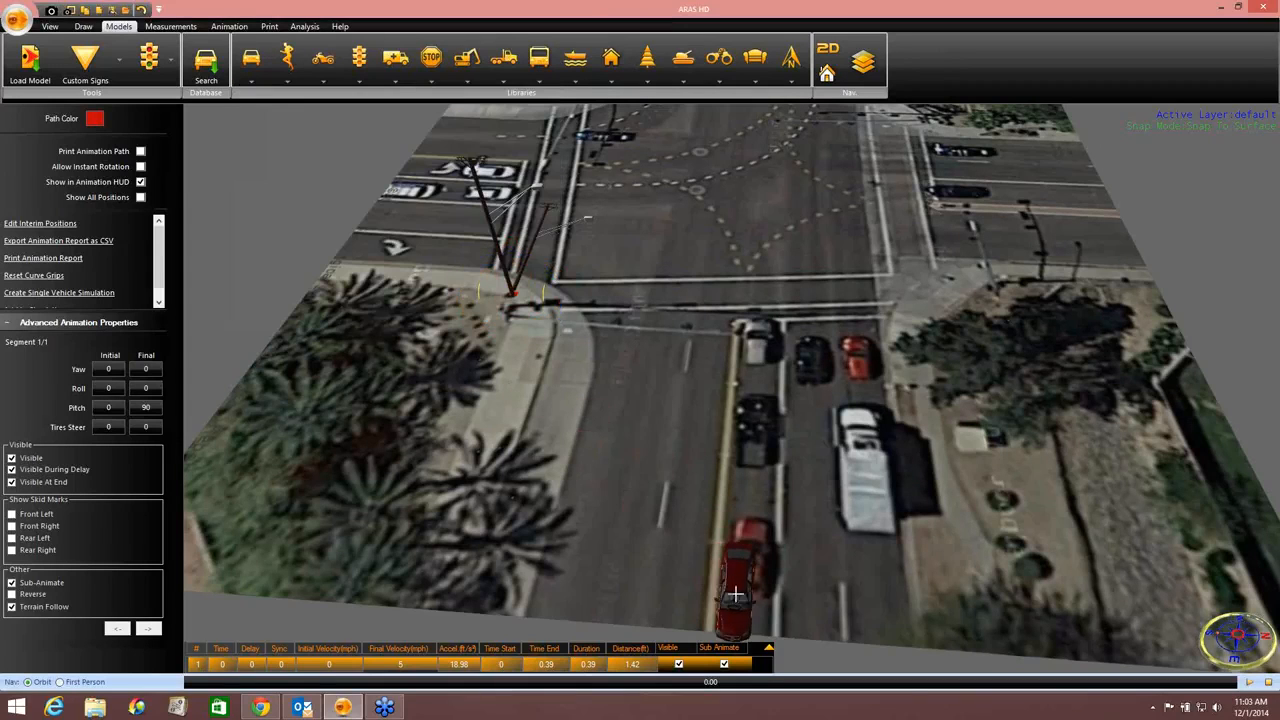
click(675, 578)
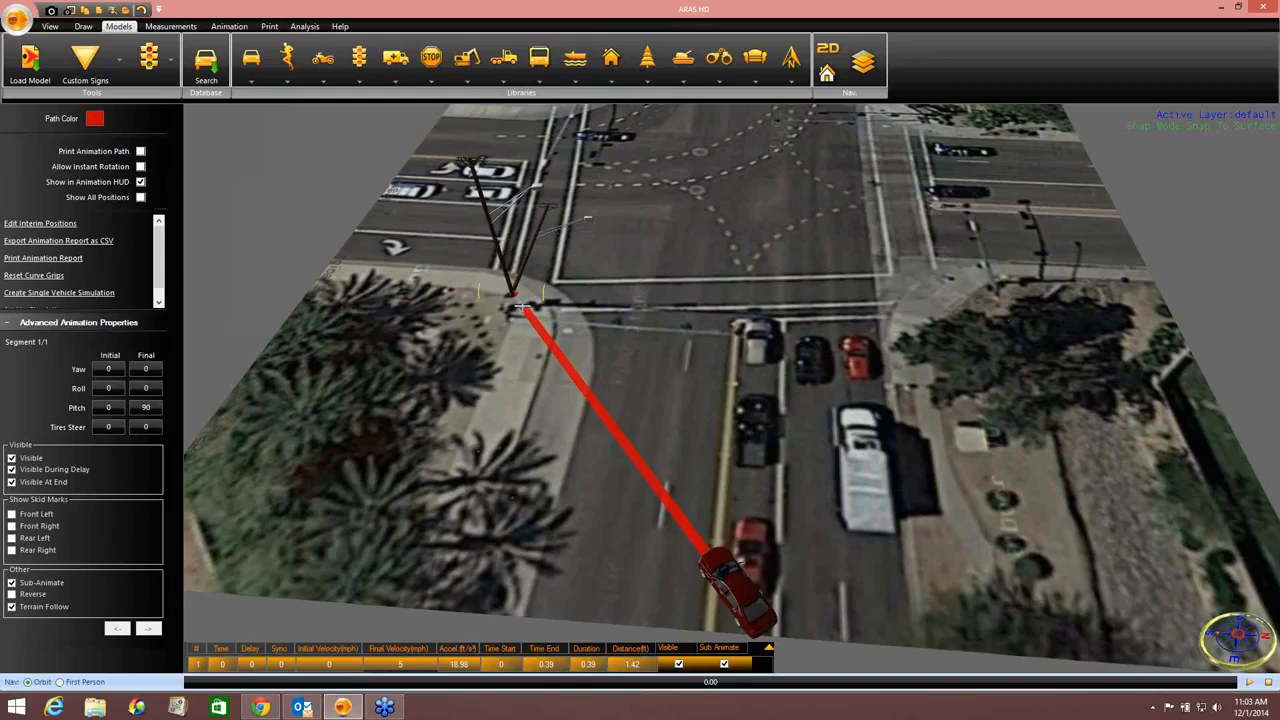
click(520, 306)
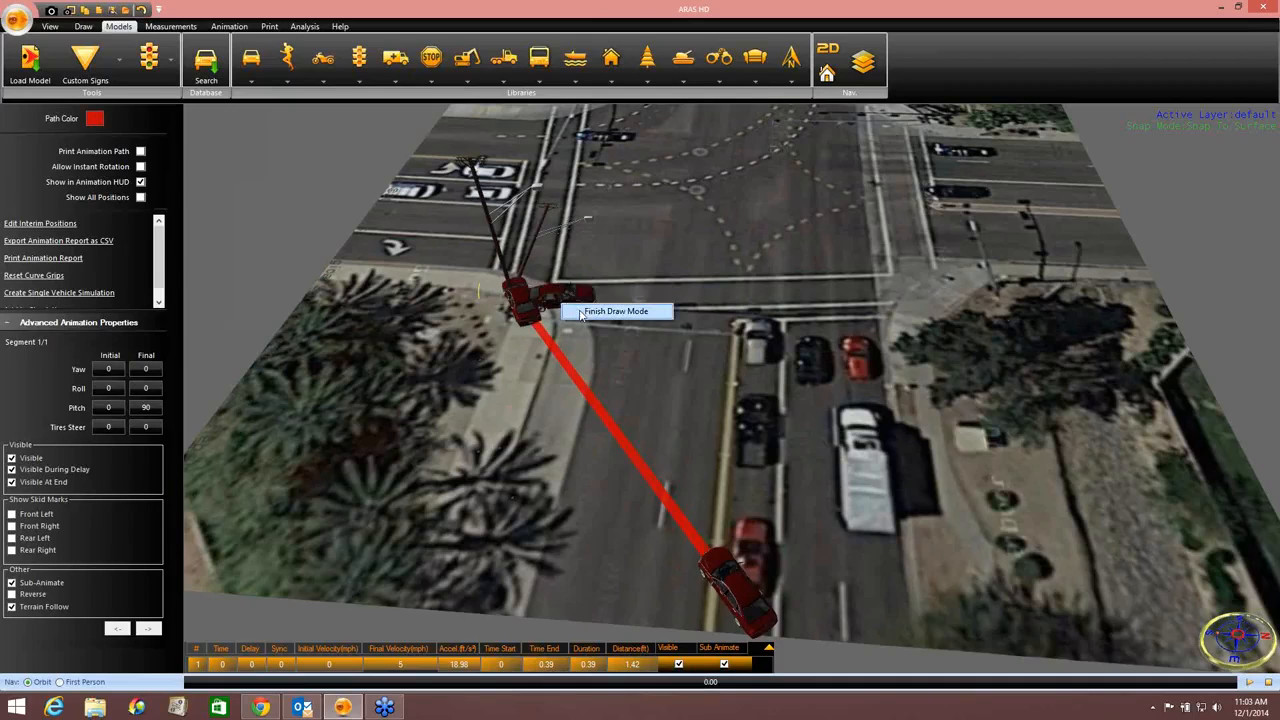
click(566, 312)
Step: Pull the end position of the car's path back so that its front just meets the light pole
middle_drag(626, 363, 664, 447)
scroll(714, 404, down, 2)
scroll(713, 404, down, 2)
scroll(565, 447, up, 2)
scroll(565, 447, up, 3)
drag(608, 349, 583, 360)
Step: Add one more position to the car's animation path just beyond the impact point and finish drawing
right_click(582, 360)
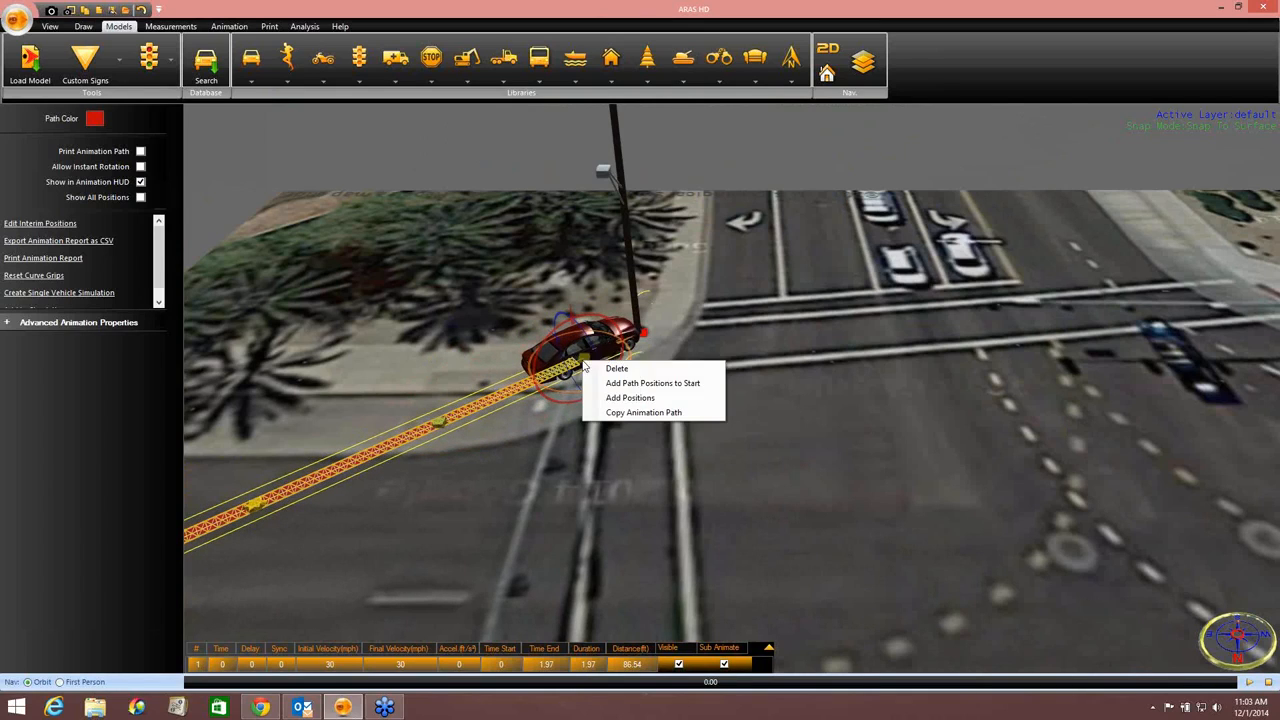
click(600, 399)
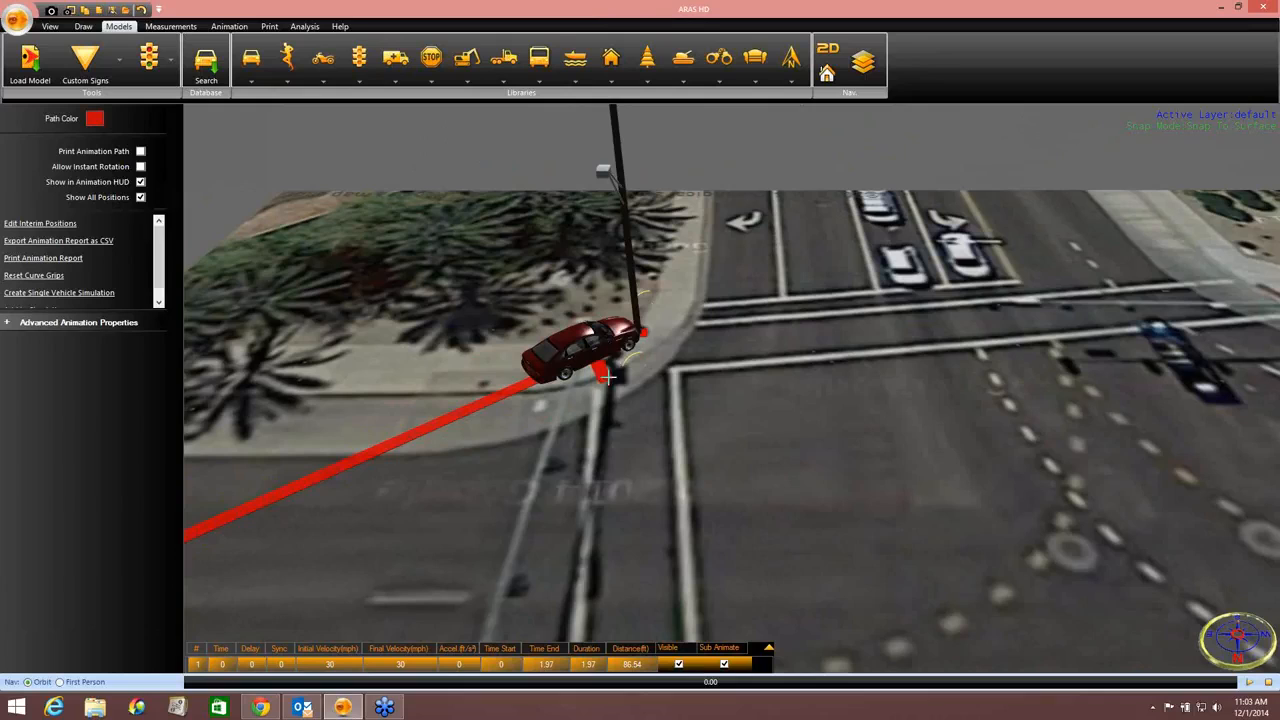
right_click(663, 334)
click(700, 337)
drag(654, 398, 625, 438)
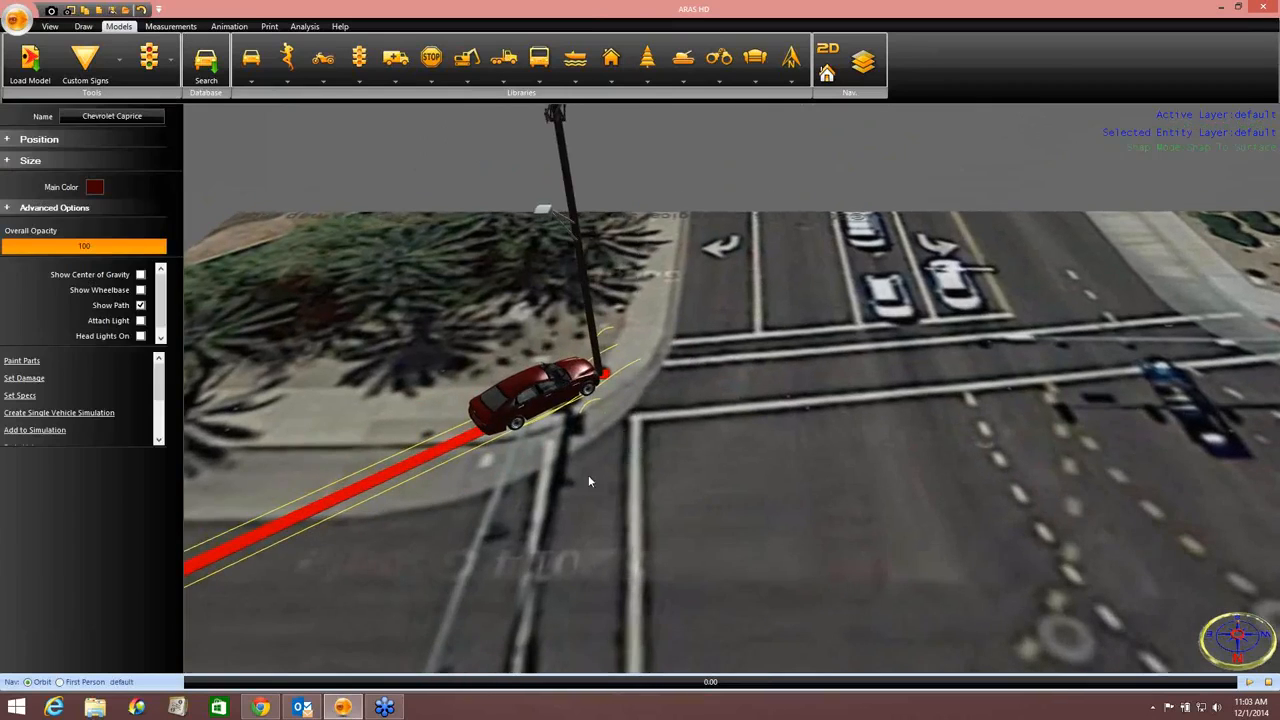
Step: Pull the car's last path position back to about 2.7 ft from the impact position, keeping its front at the pole
click(314, 510)
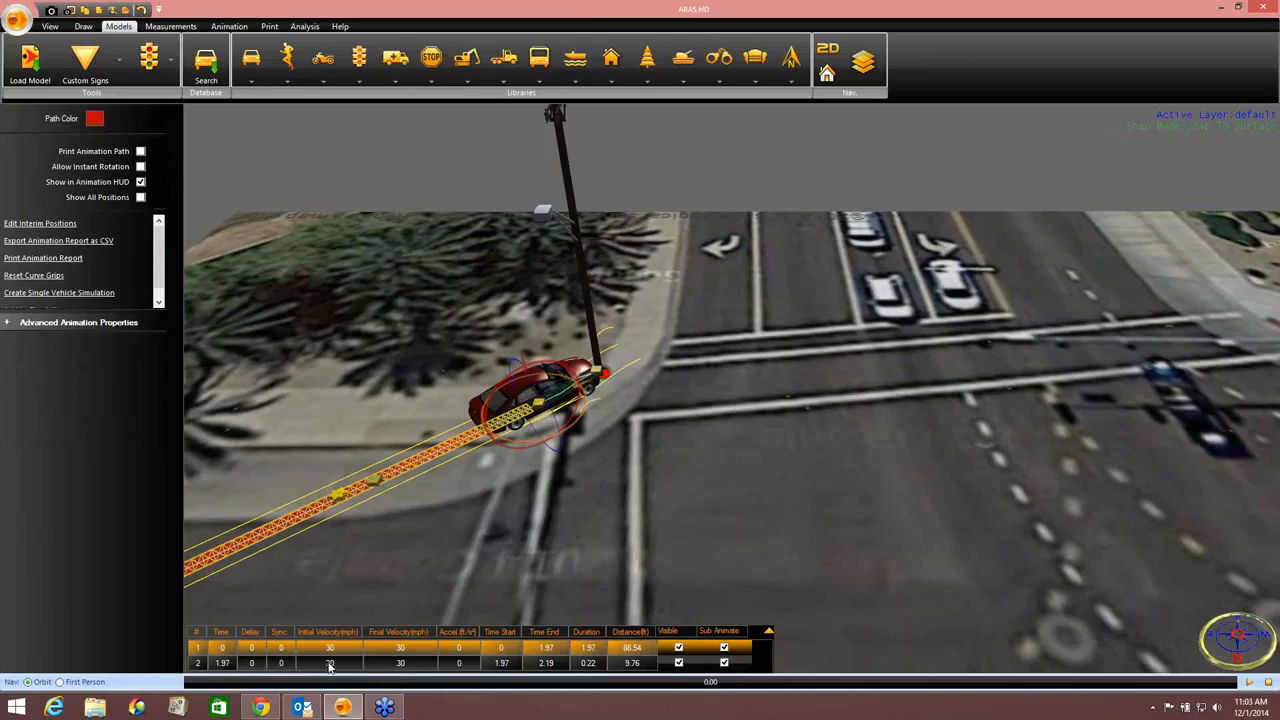
click(325, 664)
click(347, 663)
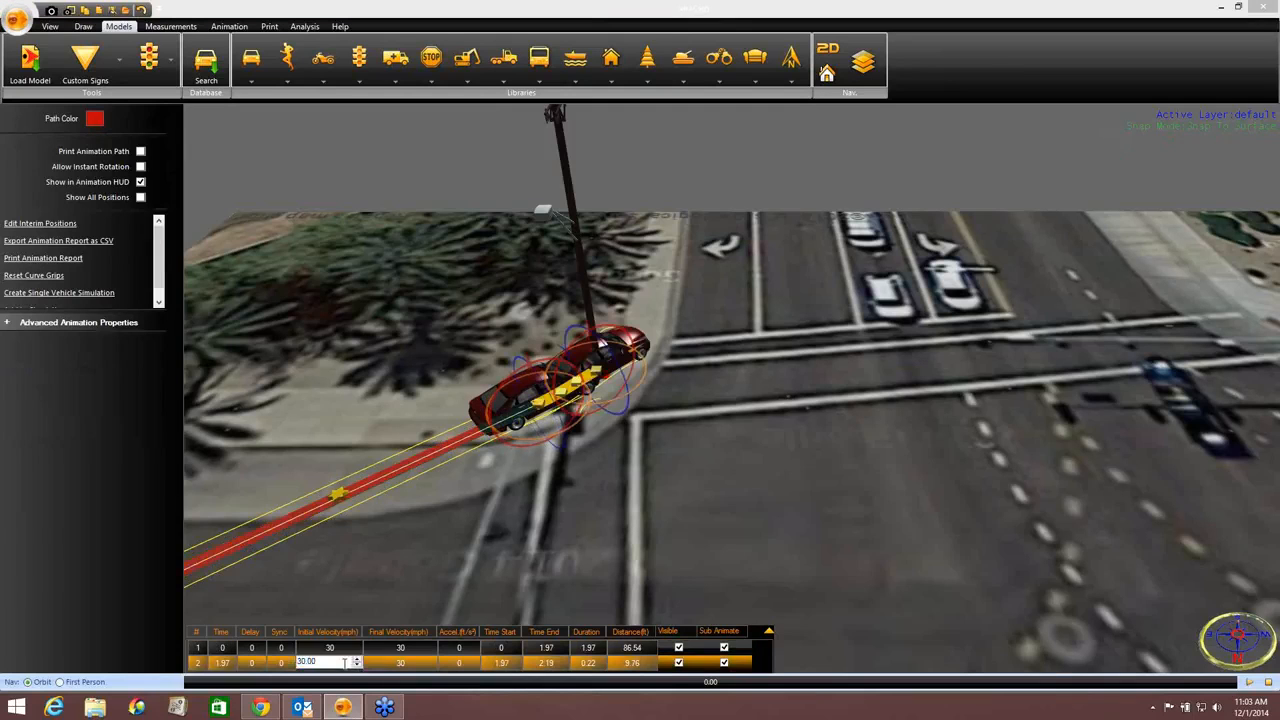
scroll(592, 420, up, 3)
right_drag(592, 421, 603, 444)
drag(600, 334, 518, 397)
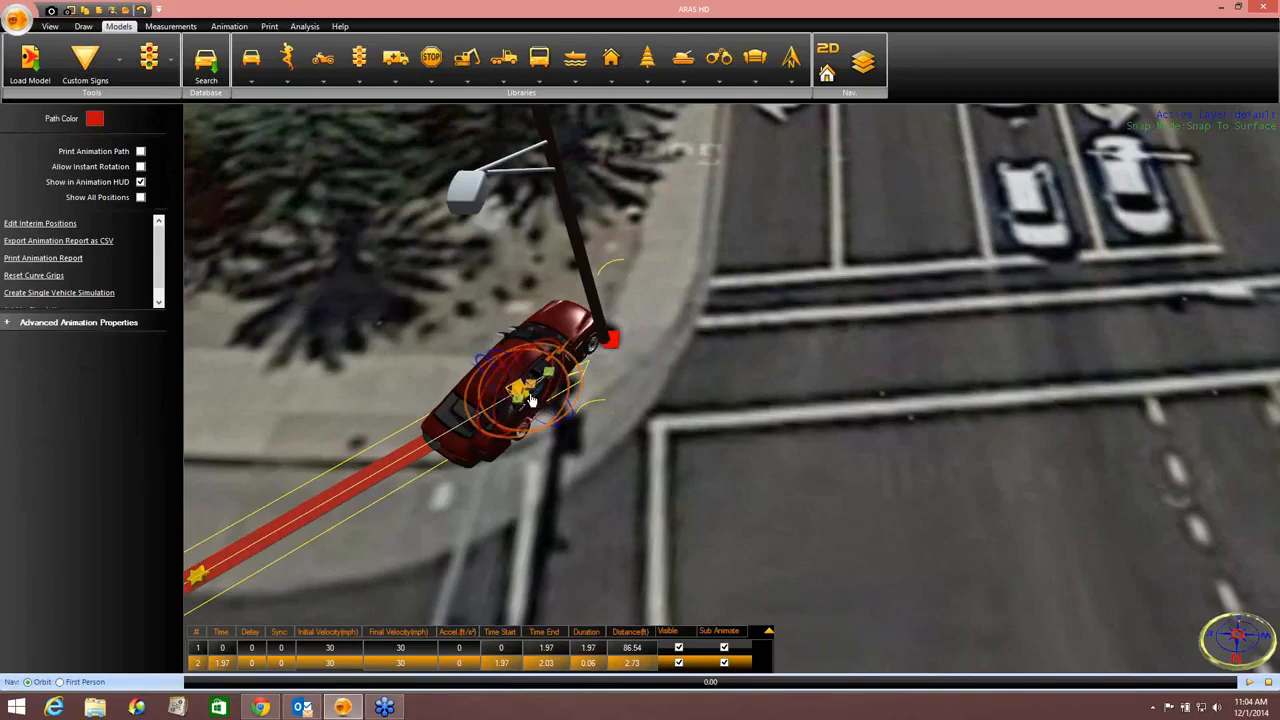
Step: Fine-tune the car's last path position so the second segment is about 3.6 ft long and the car pivots at the pole
scroll(531, 400, up, 5)
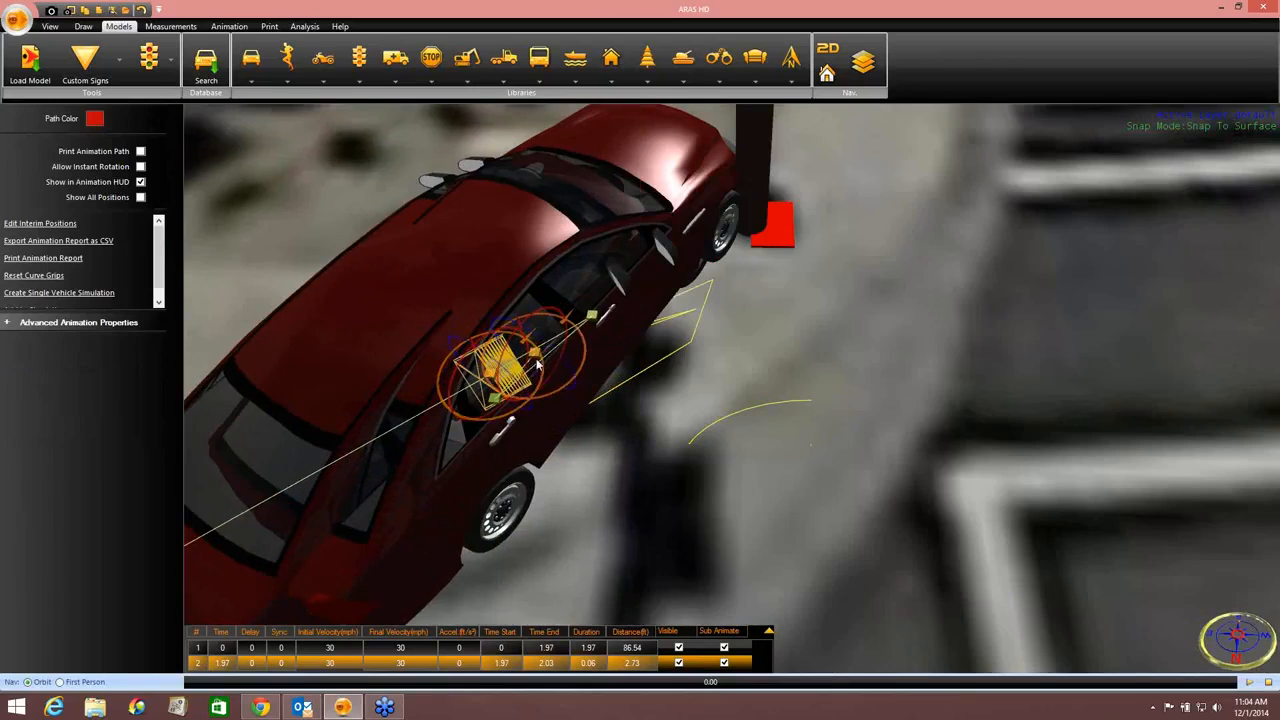
drag(536, 356, 563, 373)
scroll(729, 428, down, 5)
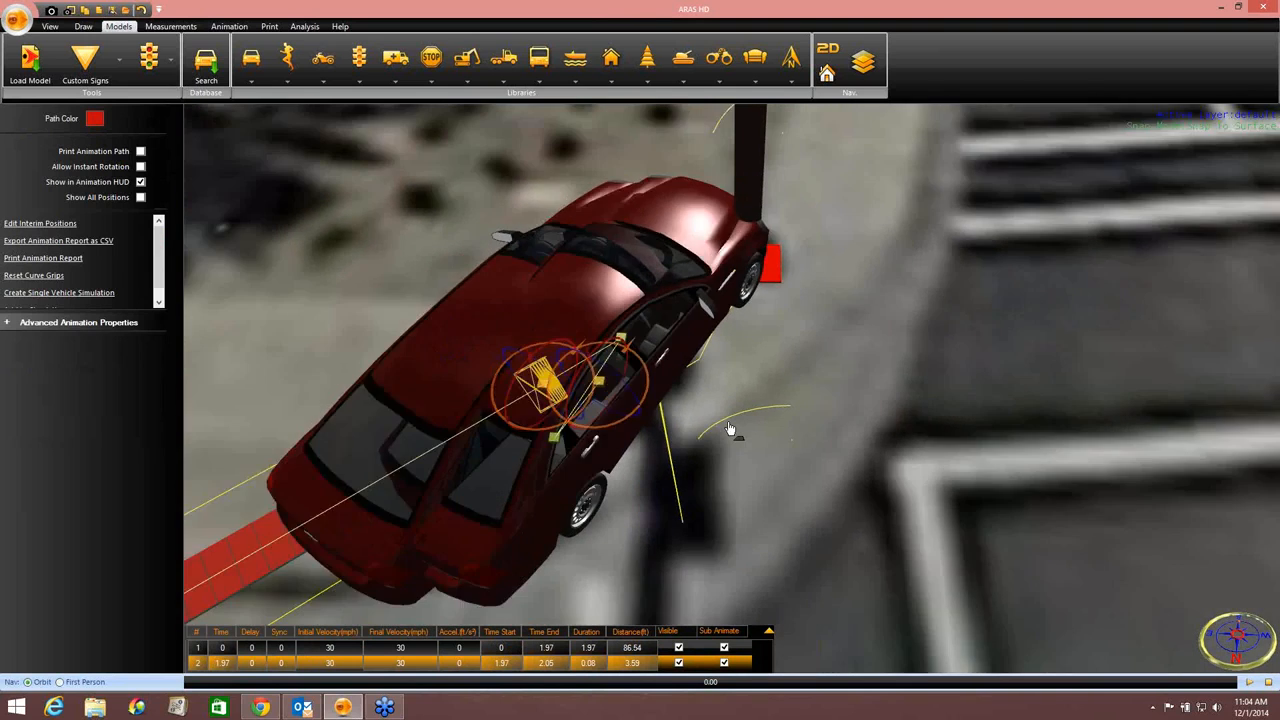
scroll(729, 428, down, 5)
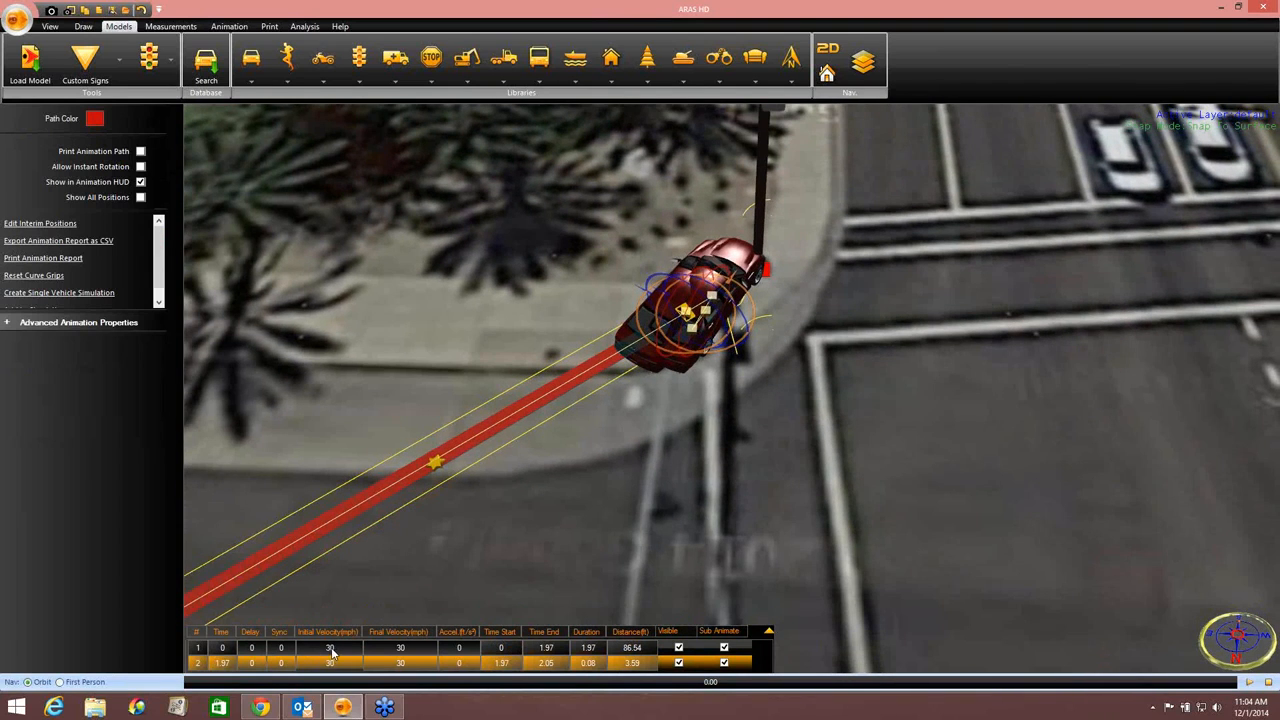
Step: Set the initial and final velocities of the car path's first segment to 25 mph
double_click(331, 648)
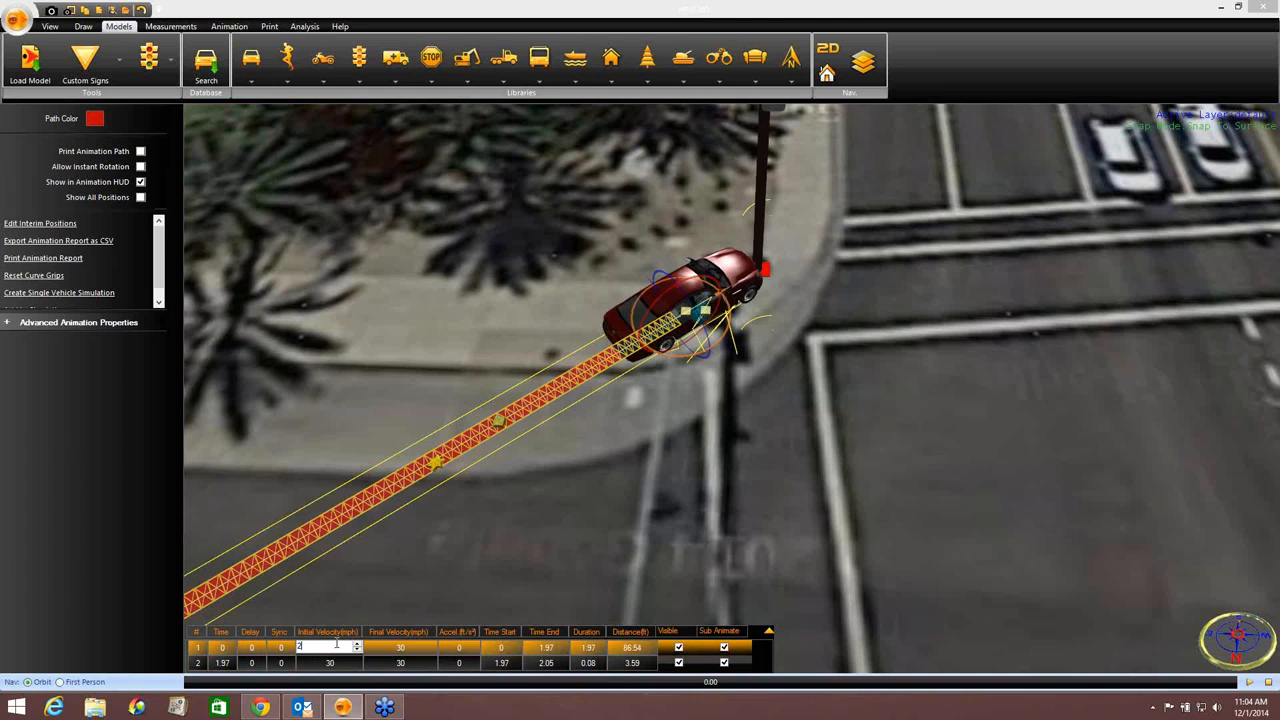
double_click(397, 647)
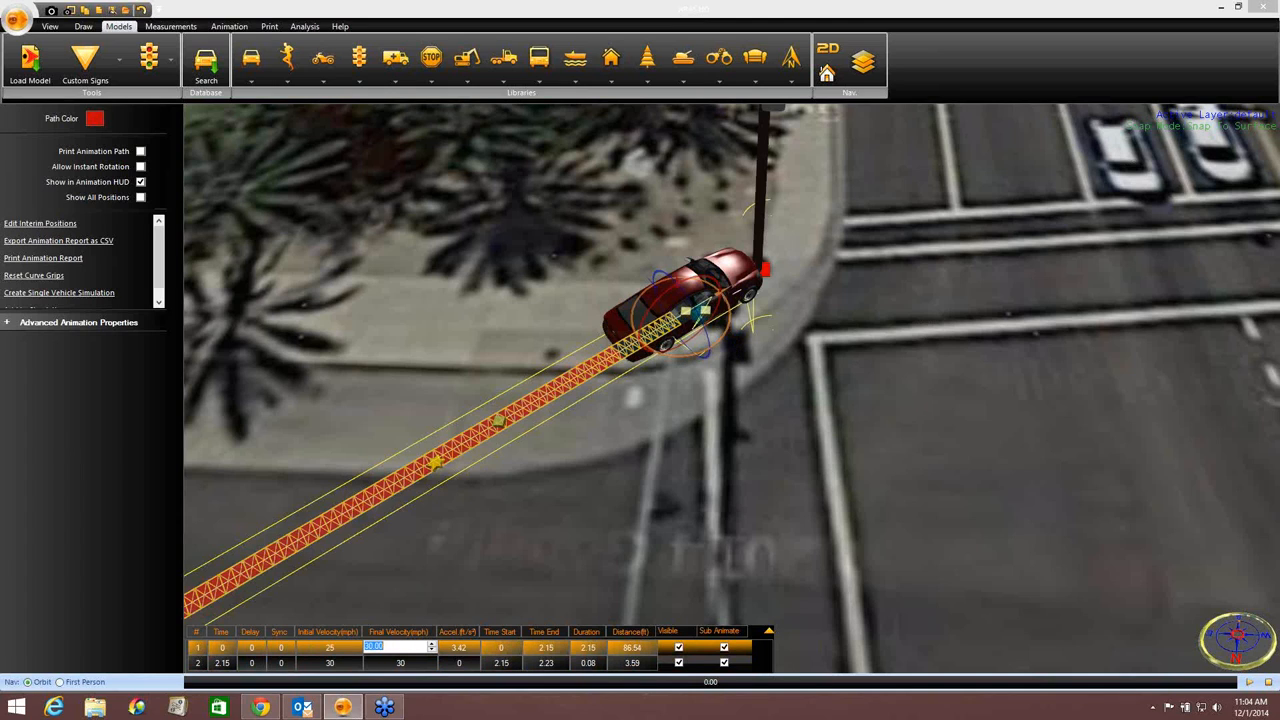
double_click(342, 663)
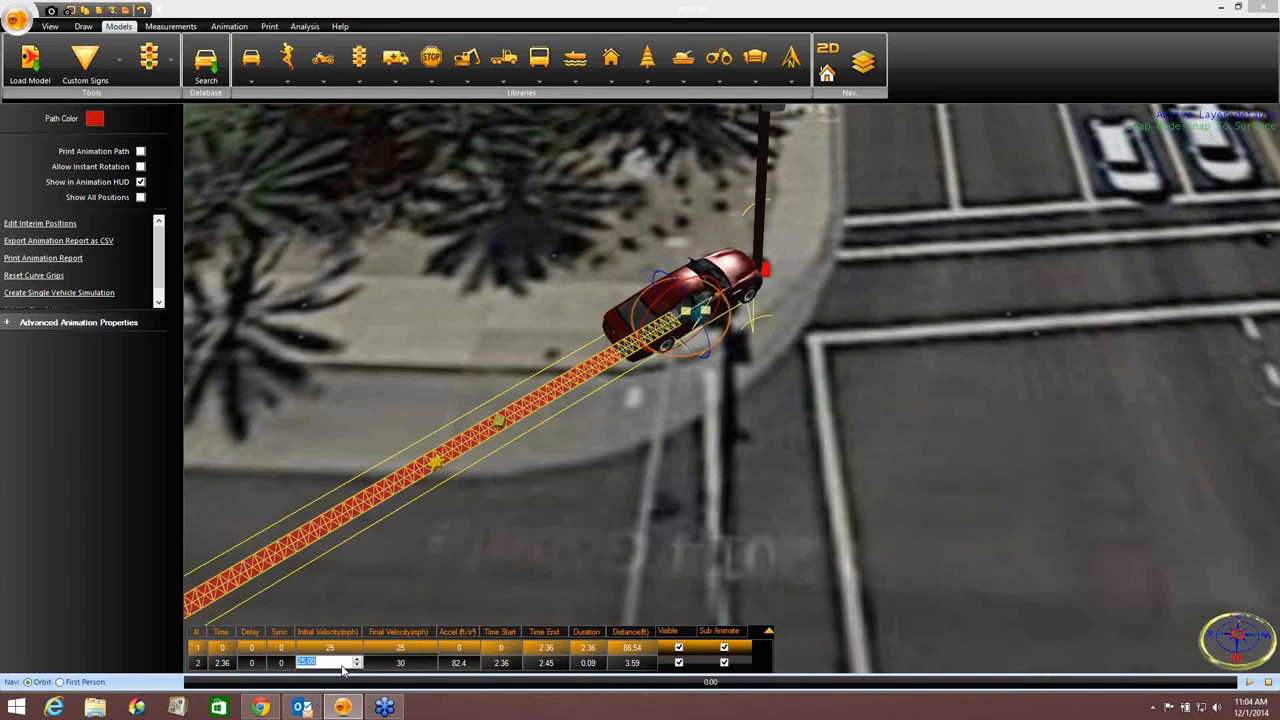
Step: Set the car path's second segment to an initial velocity of 15 mph and a final velocity of 0
double_click(397, 663)
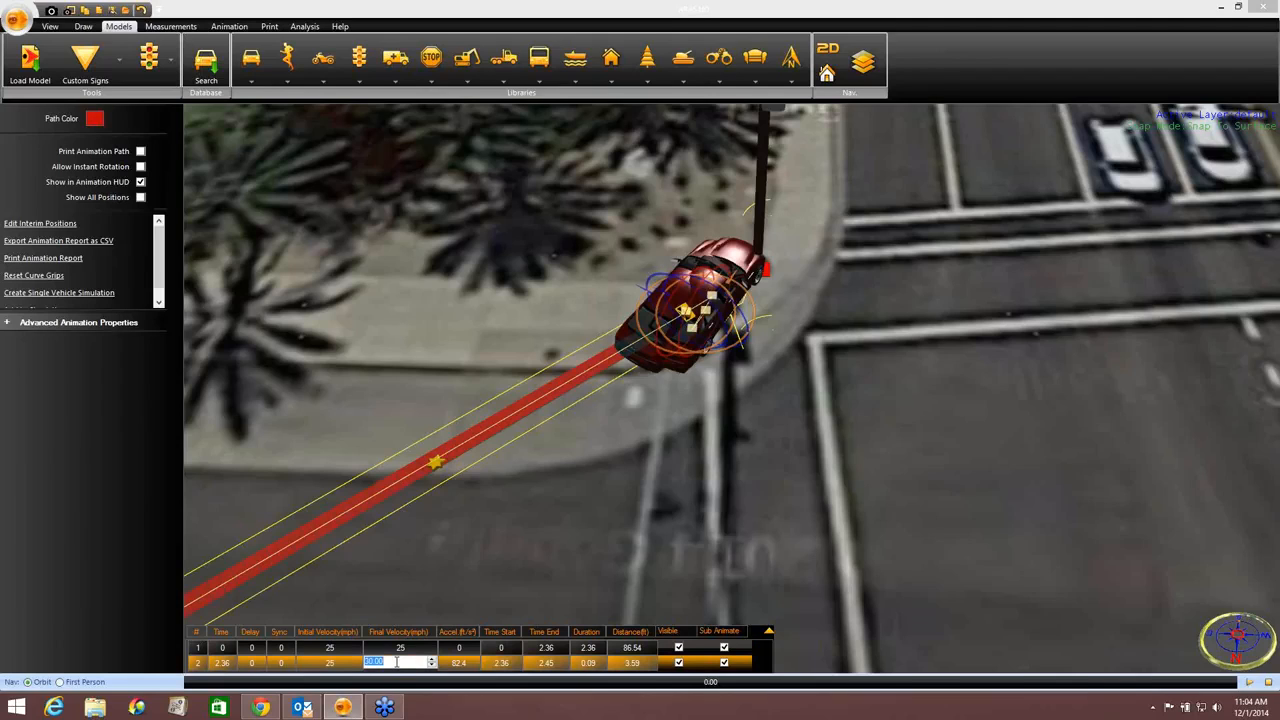
double_click(340, 662)
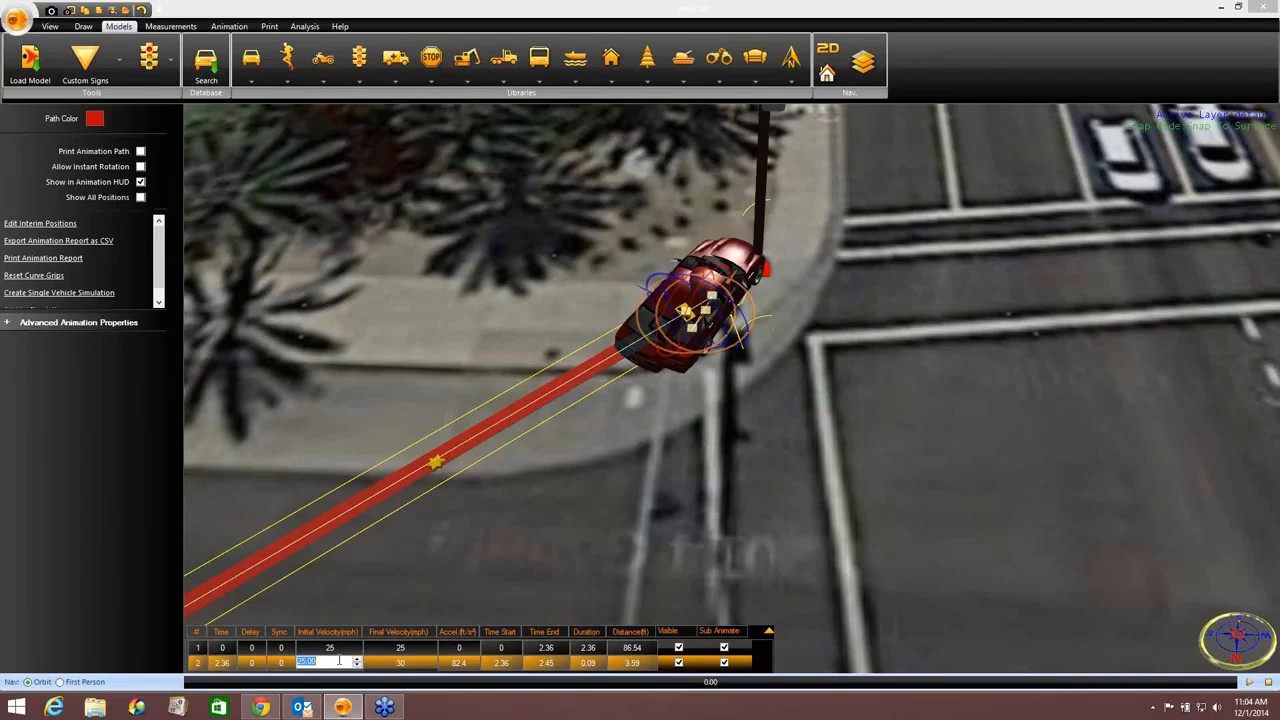
text(15)
double_click(389, 663)
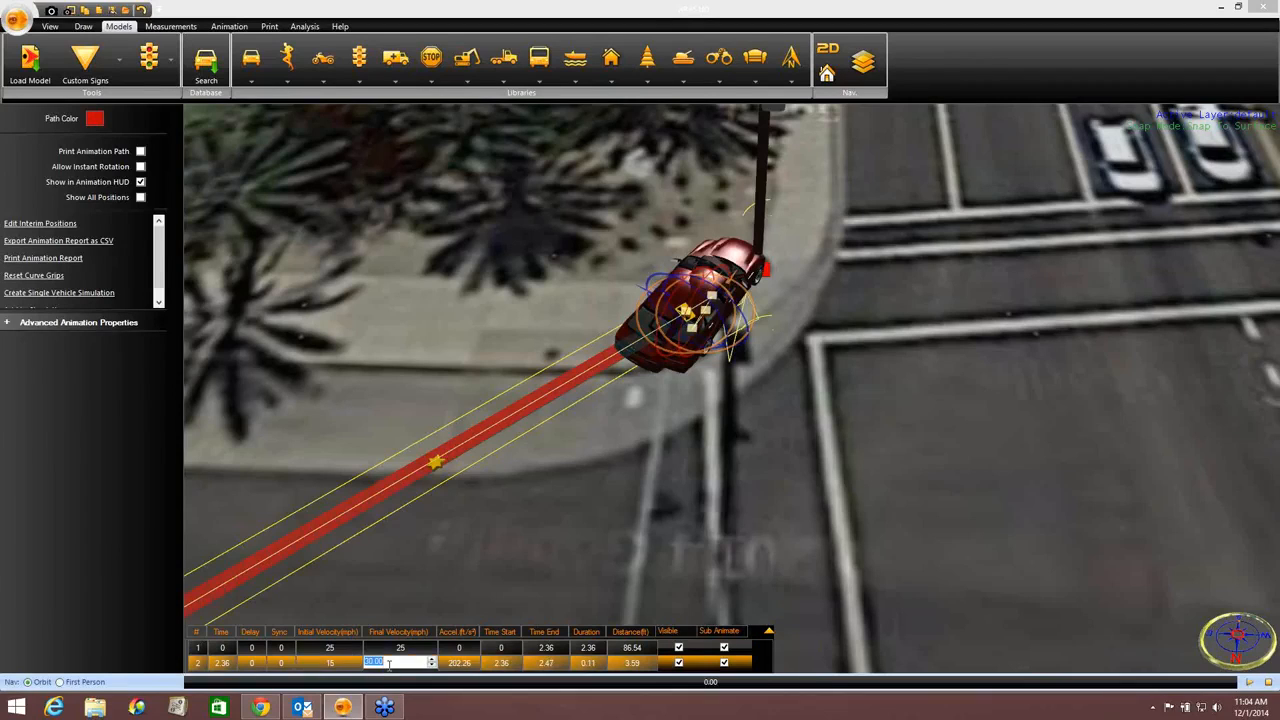
text(0)
key(Return)
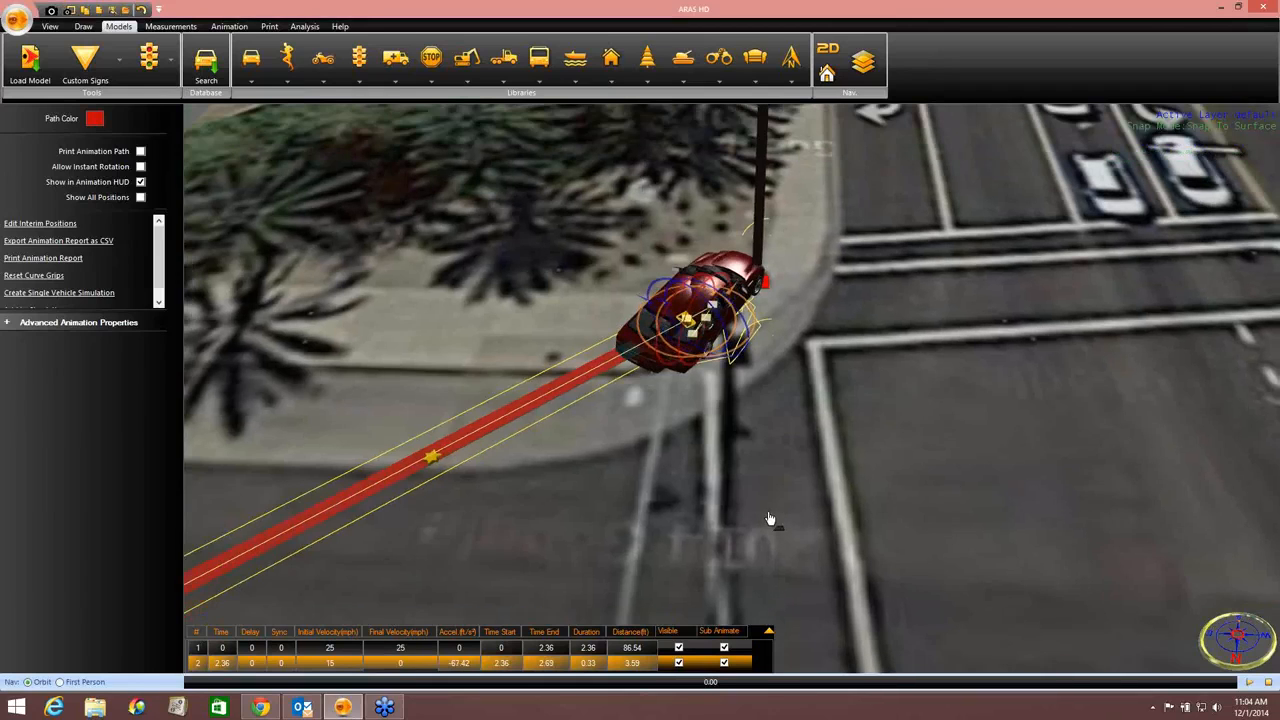
Step: Set the Sync value of the car path's second segment to 1
double_click(284, 665)
text(1)
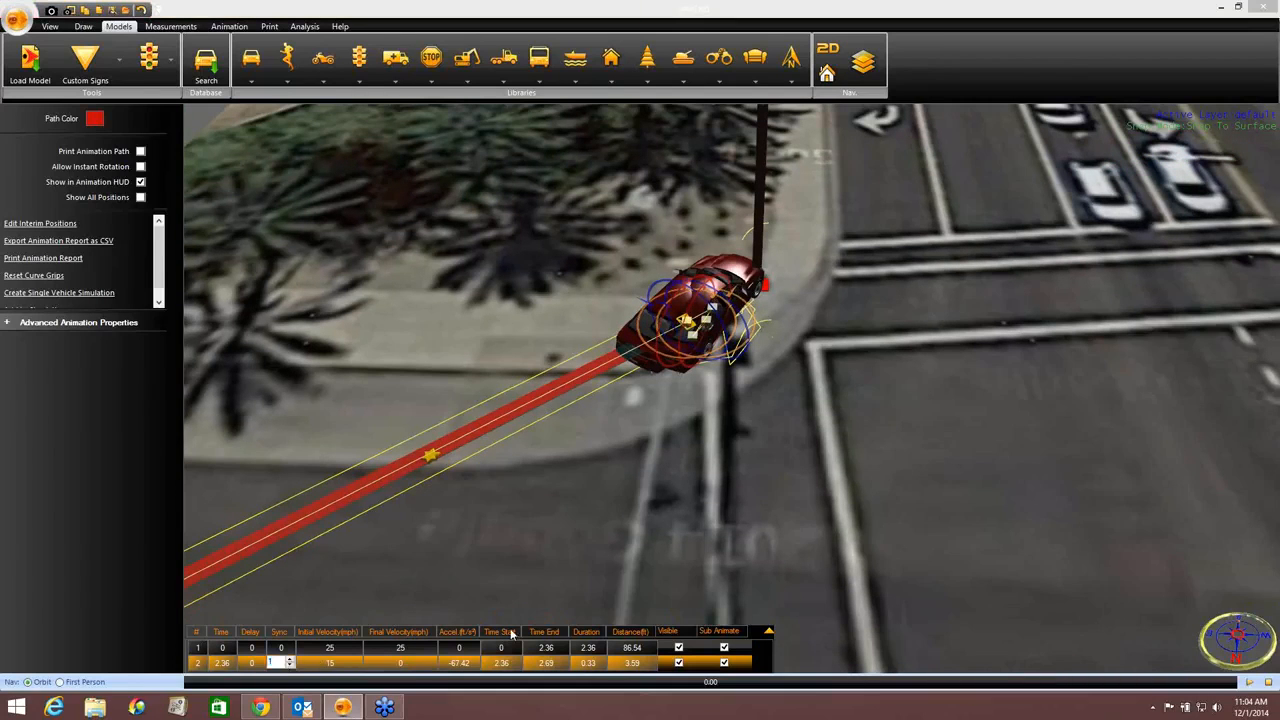
key(Return)
Step: Set the Sync value of the wooden light pole's path segment to 1
middle_drag(823, 515, 640, 660)
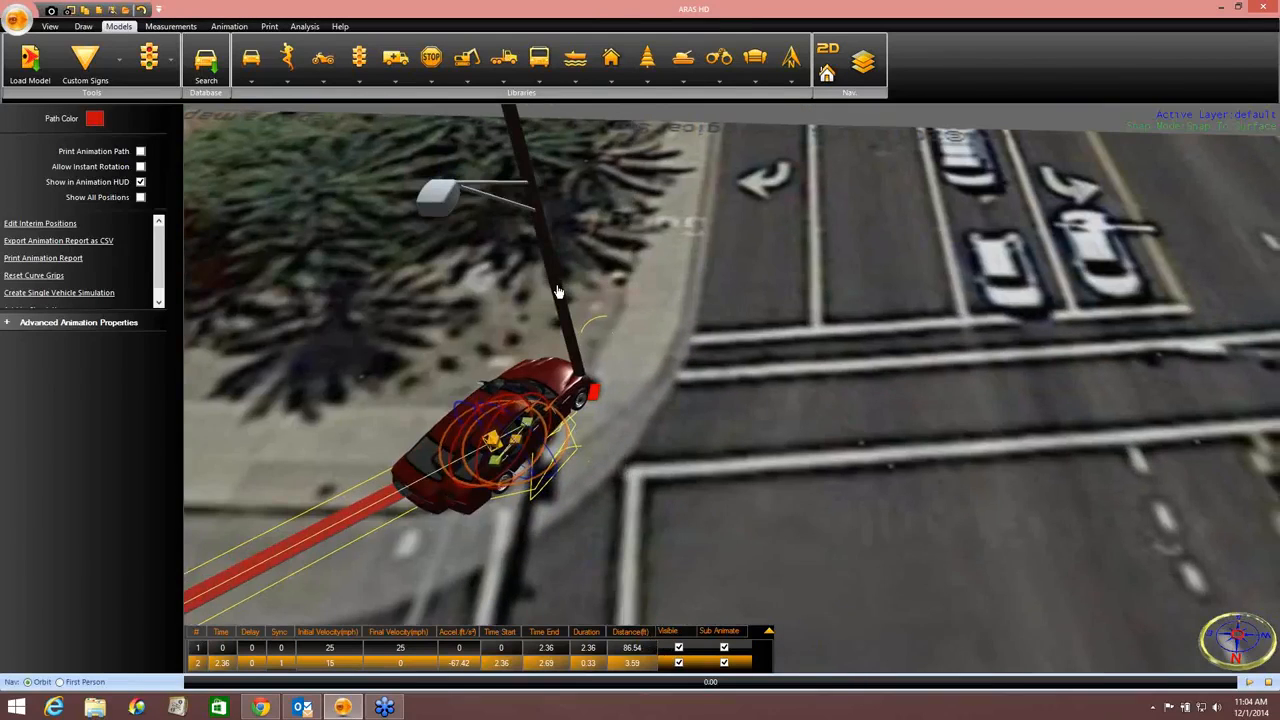
click(558, 292)
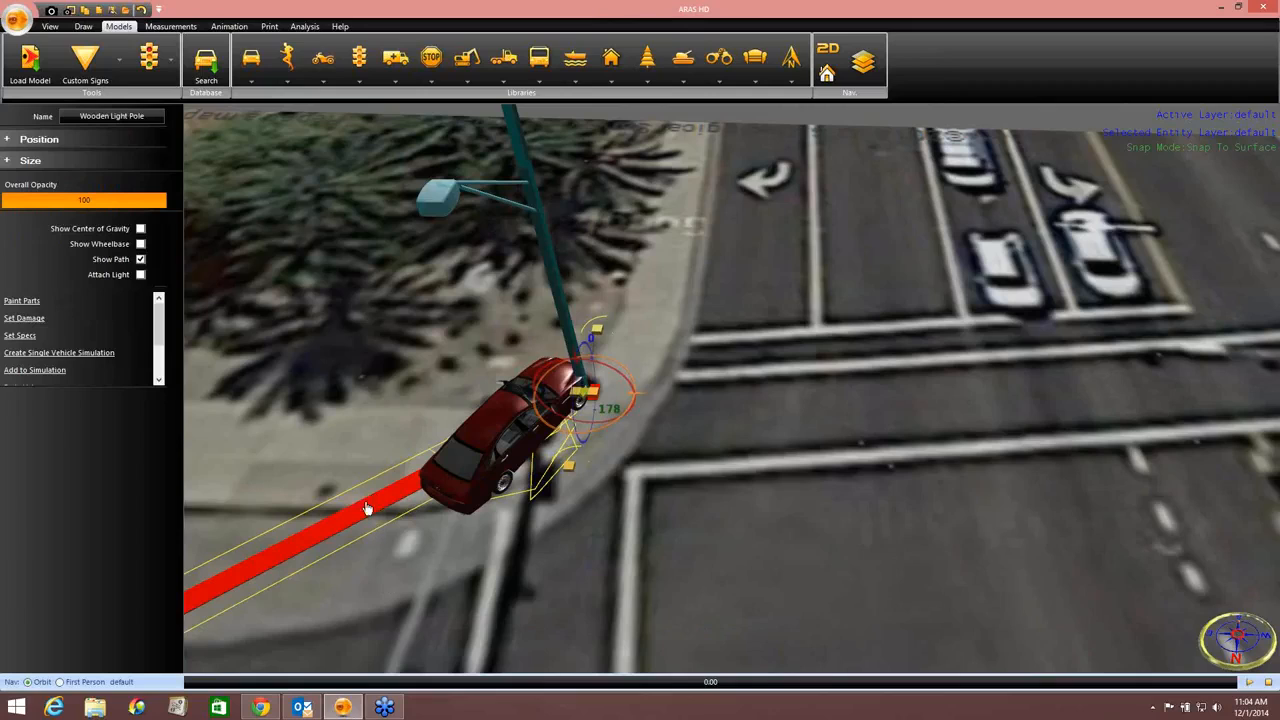
click(699, 321)
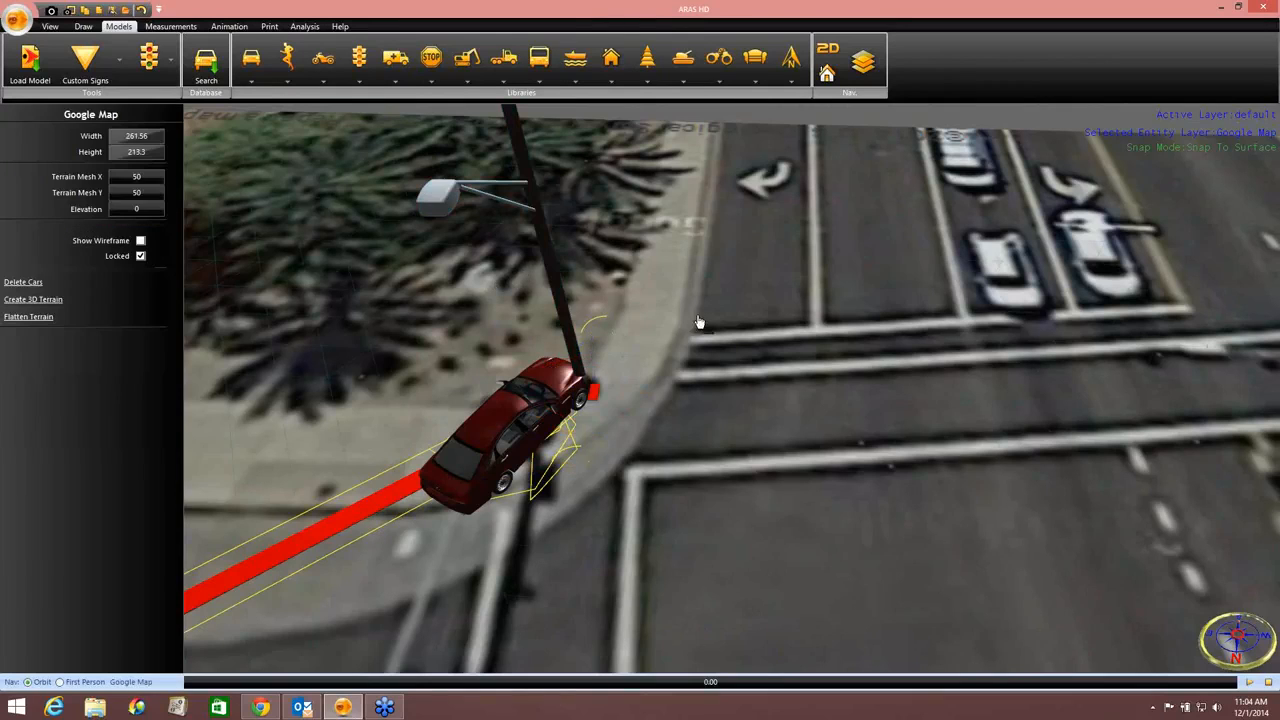
click(523, 158)
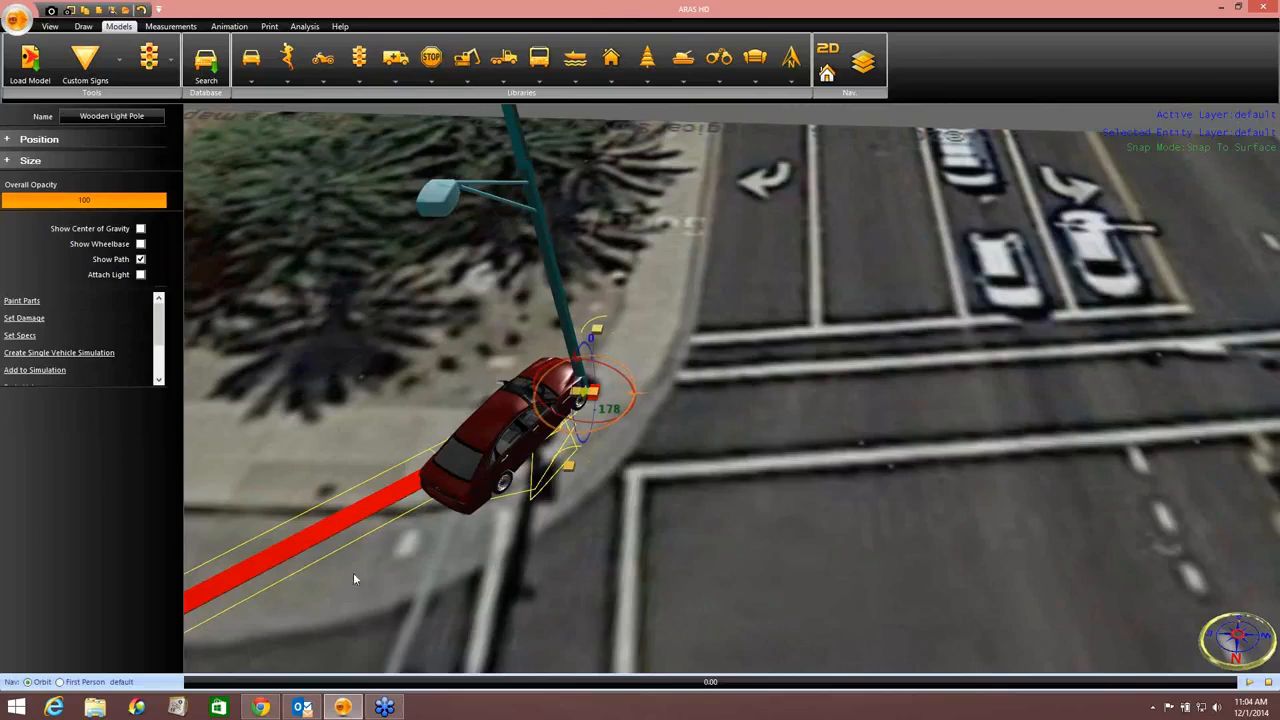
scroll(622, 375, up, 5)
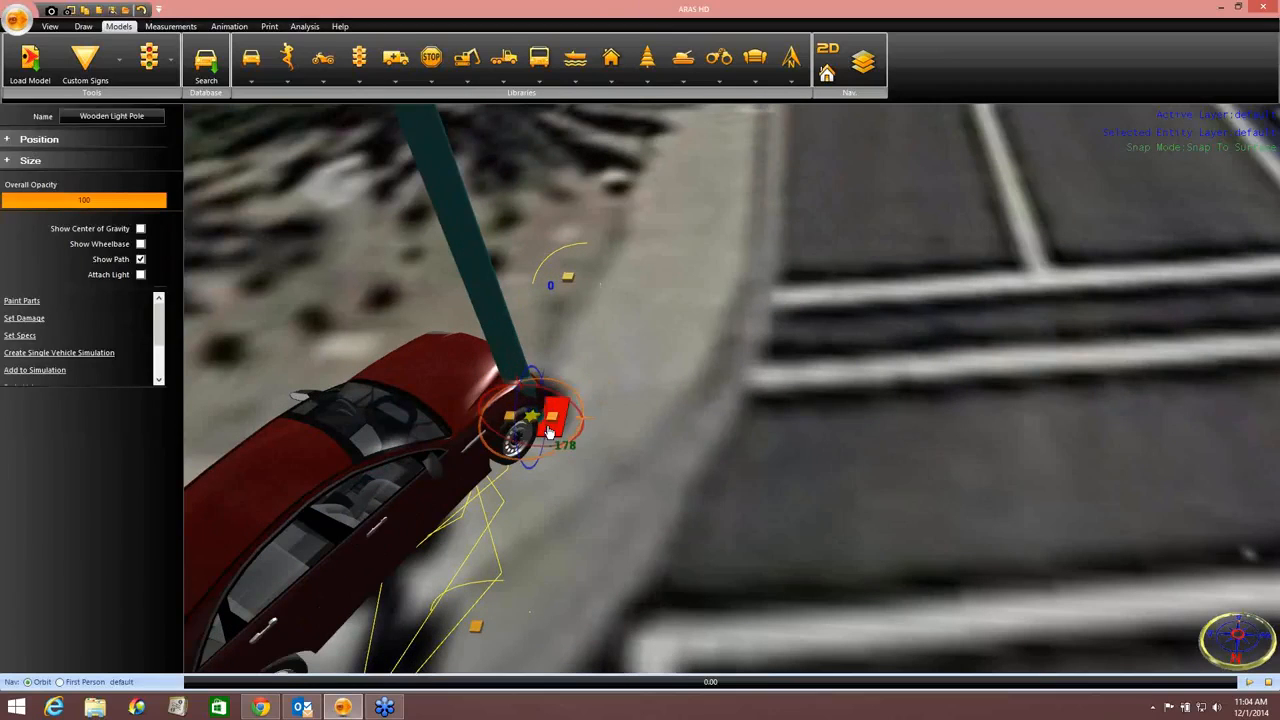
click(548, 430)
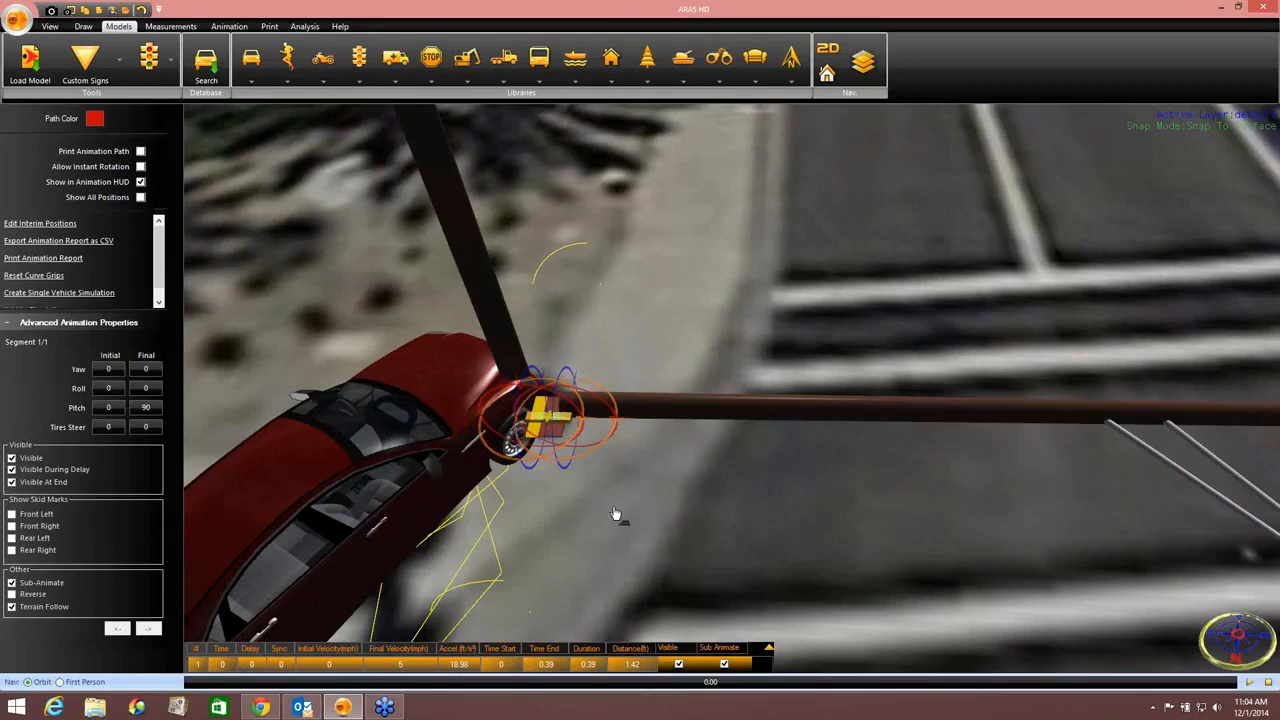
scroll(615, 515, down, 5)
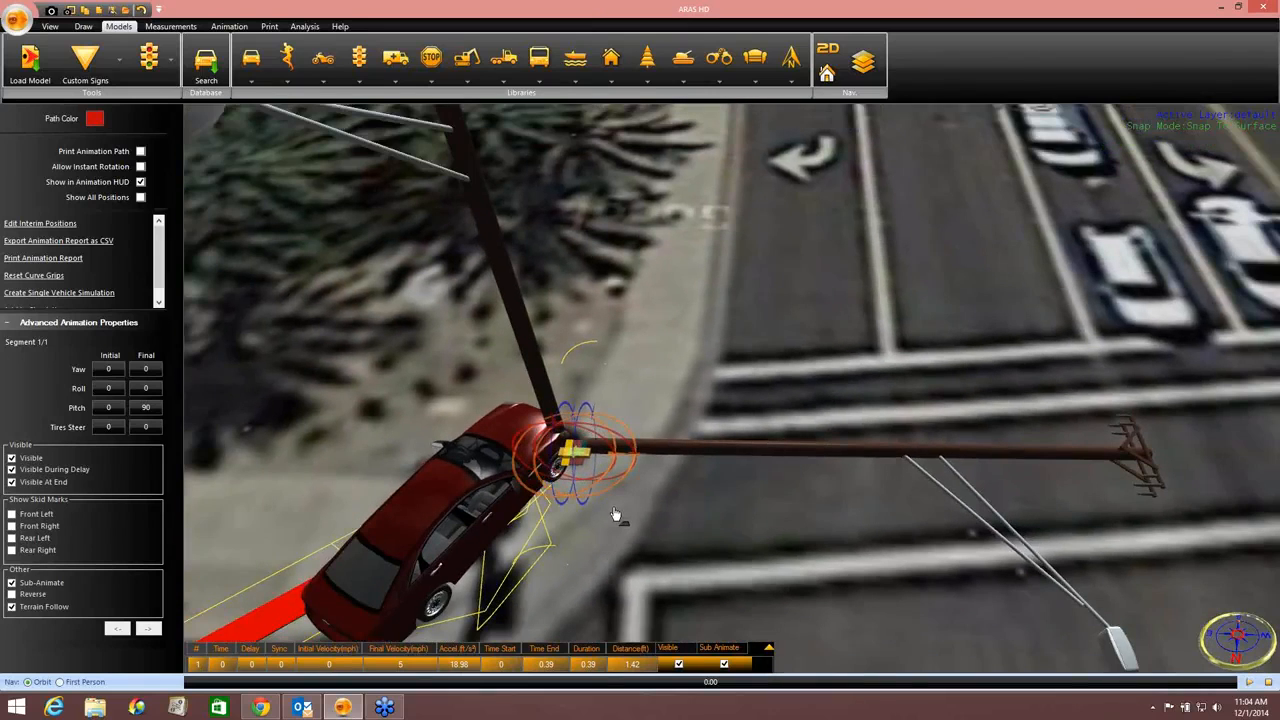
middle_drag(615, 515, 612, 500)
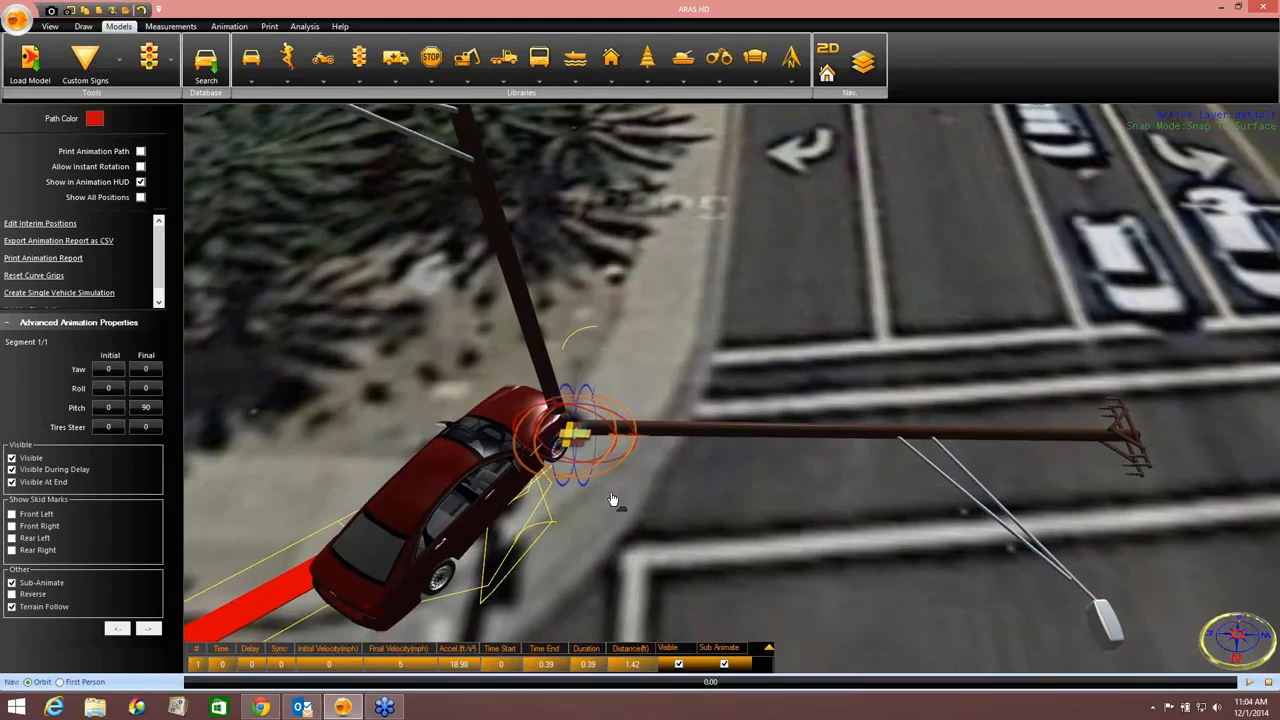
click(280, 666)
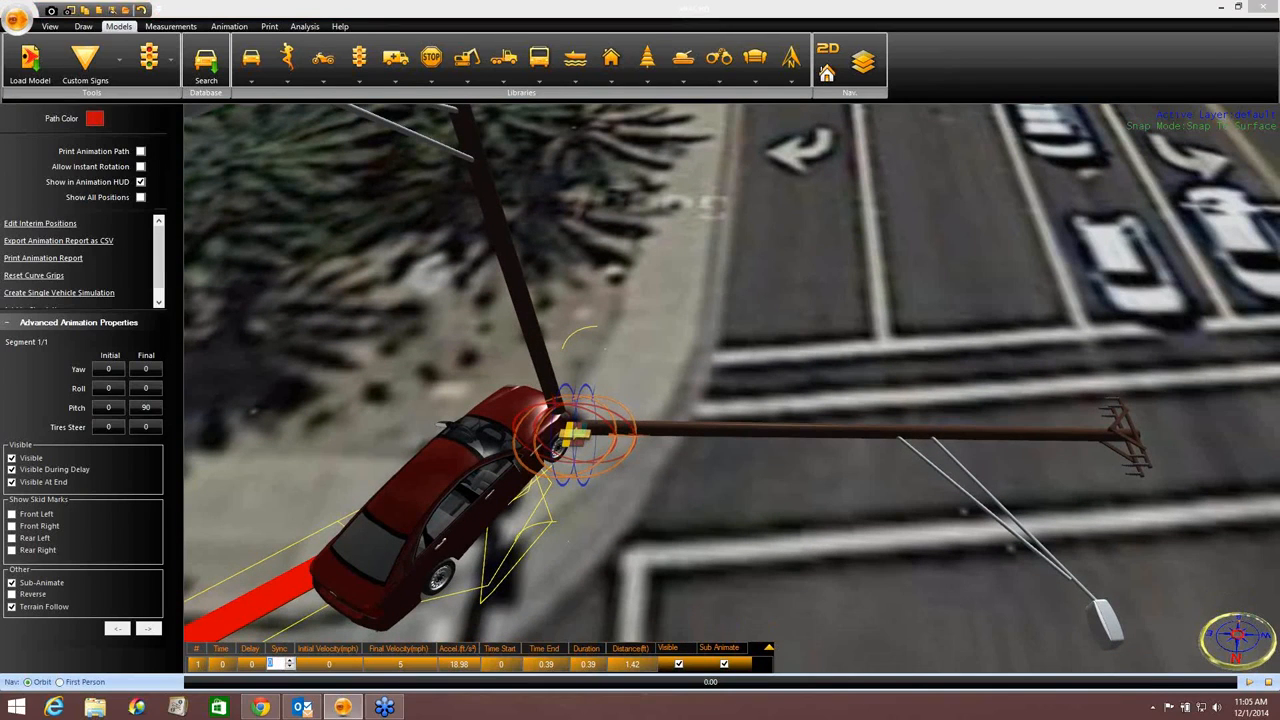
text(1)
Step: Clear the path selection and play the animation of the car striking the light pole
scroll(729, 550, down, 6)
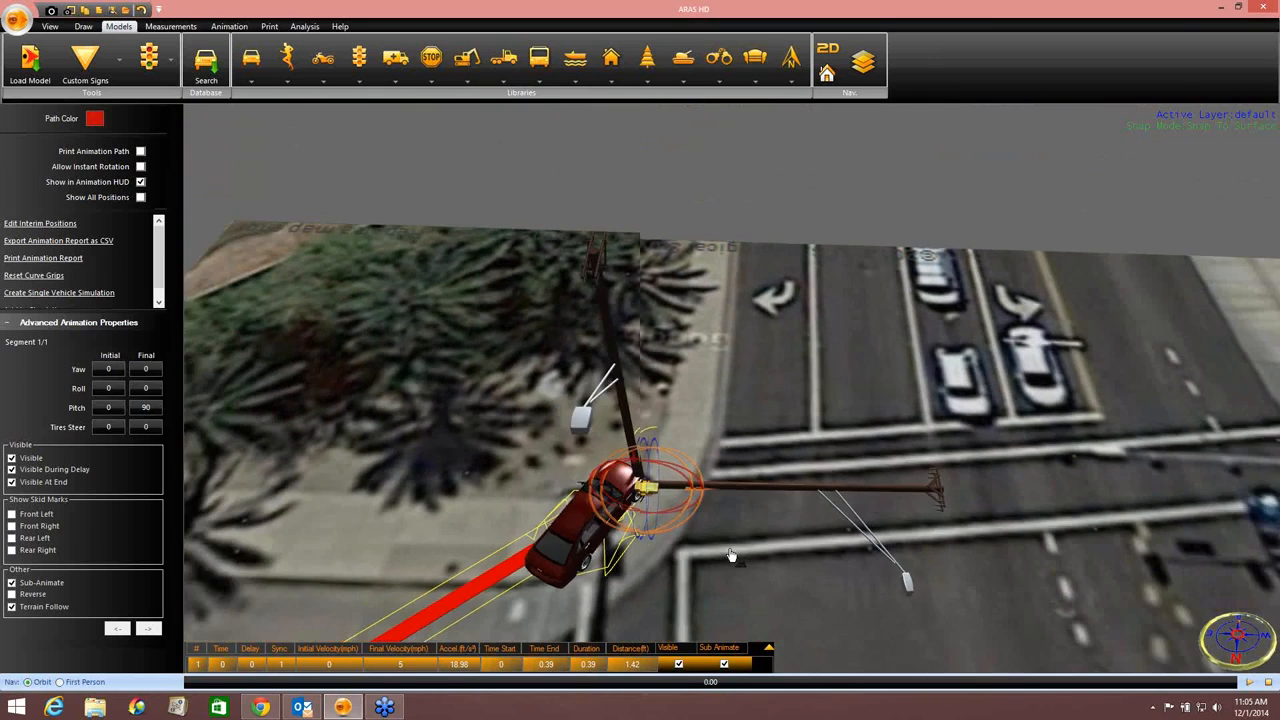
middle_drag(731, 555, 746, 451)
click(749, 459)
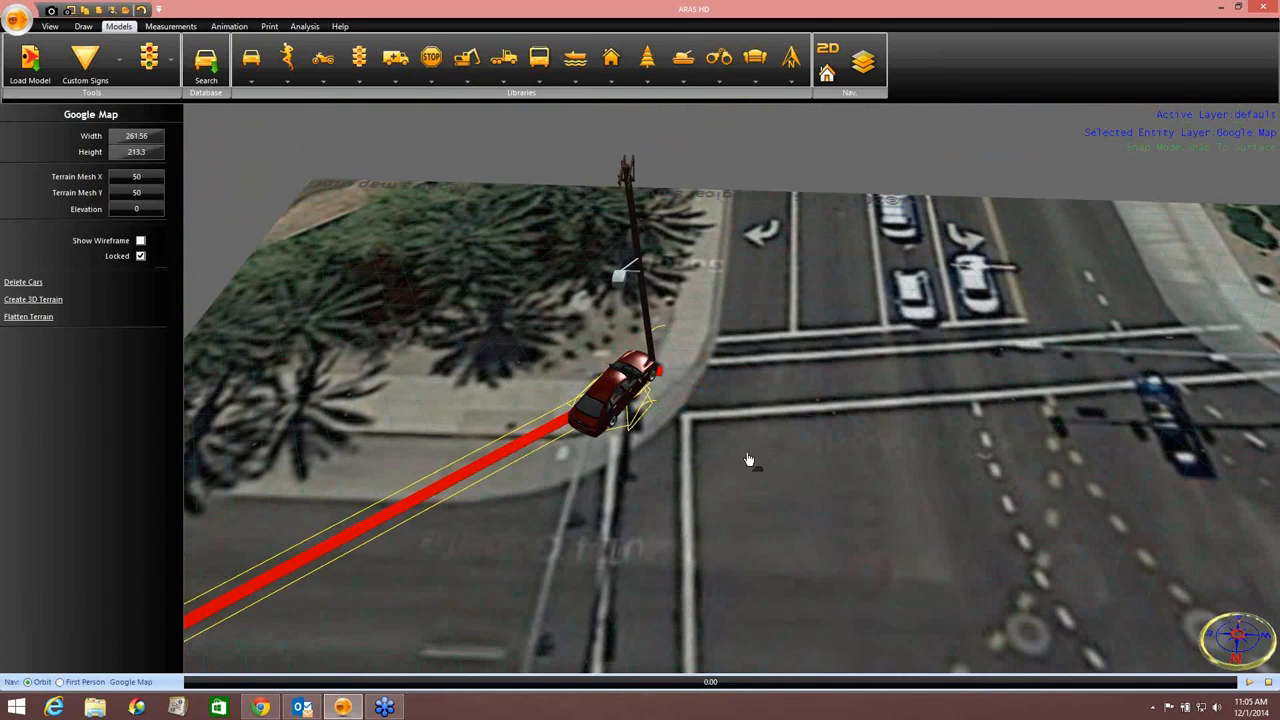
click(779, 164)
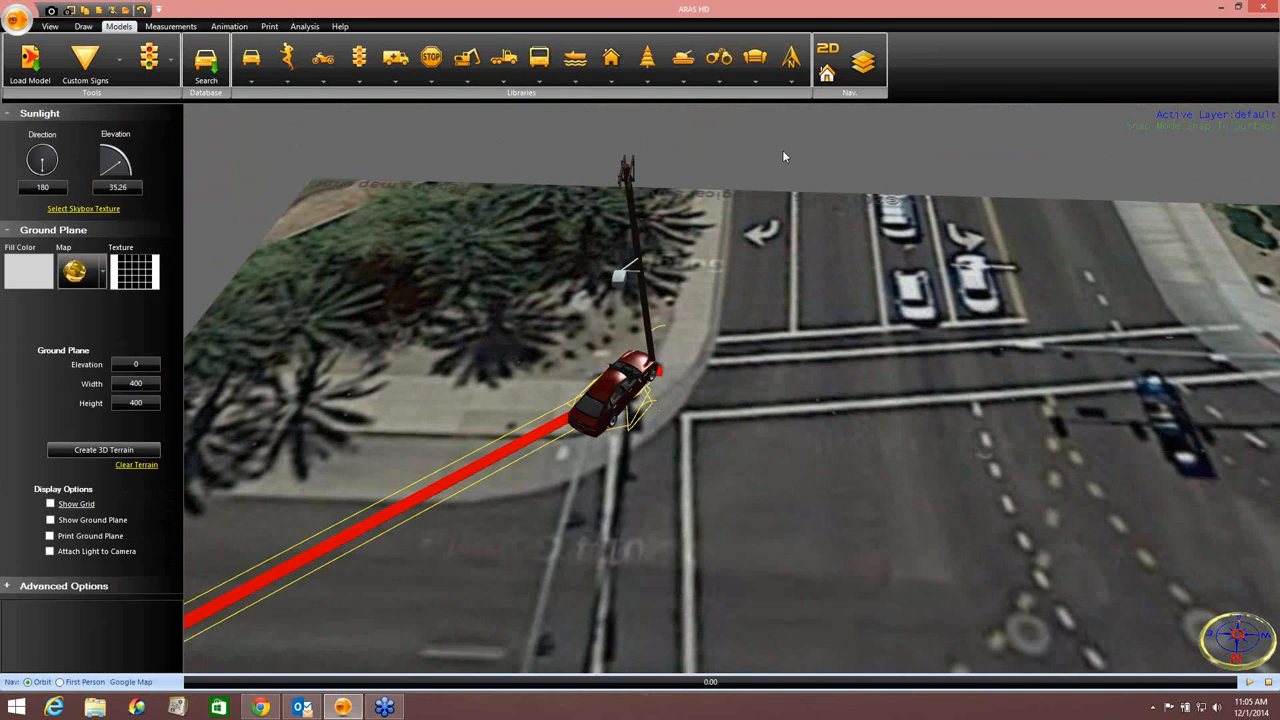
click(1249, 682)
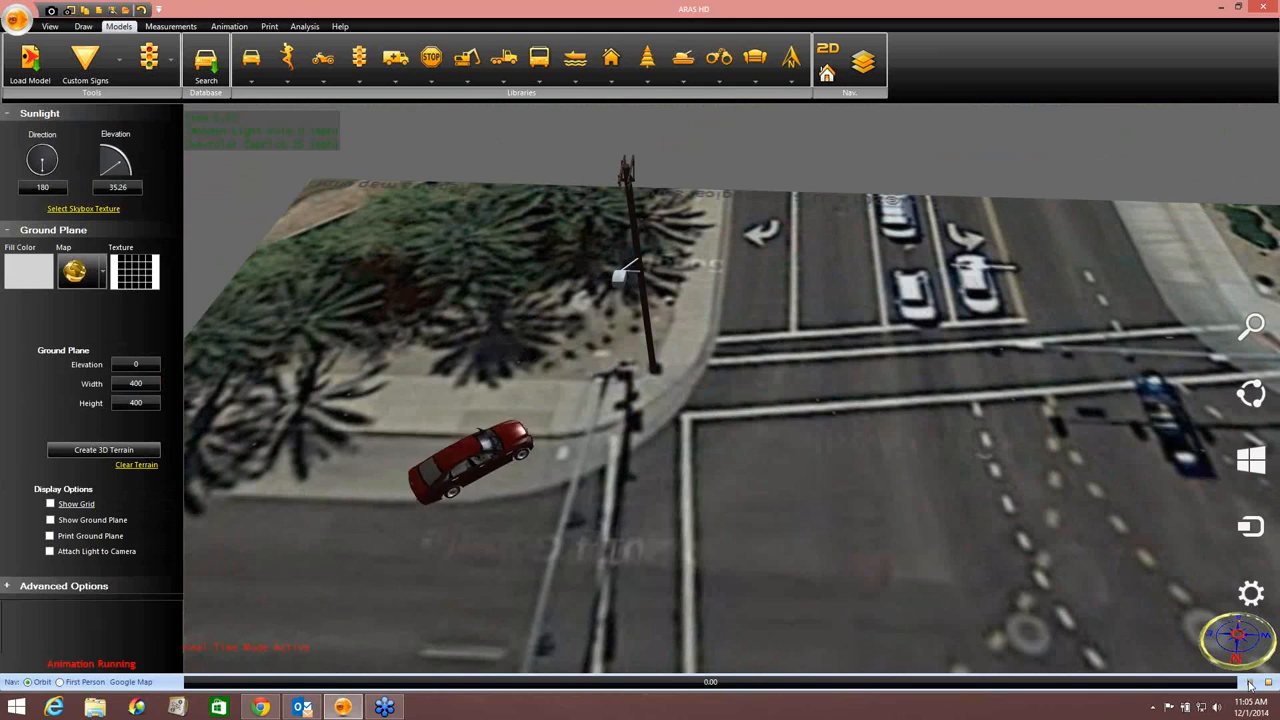
Step: Set the initial yaw of the car path's second segment to 0 and replay the animation
middle_drag(748, 516, 554, 528)
click(556, 536)
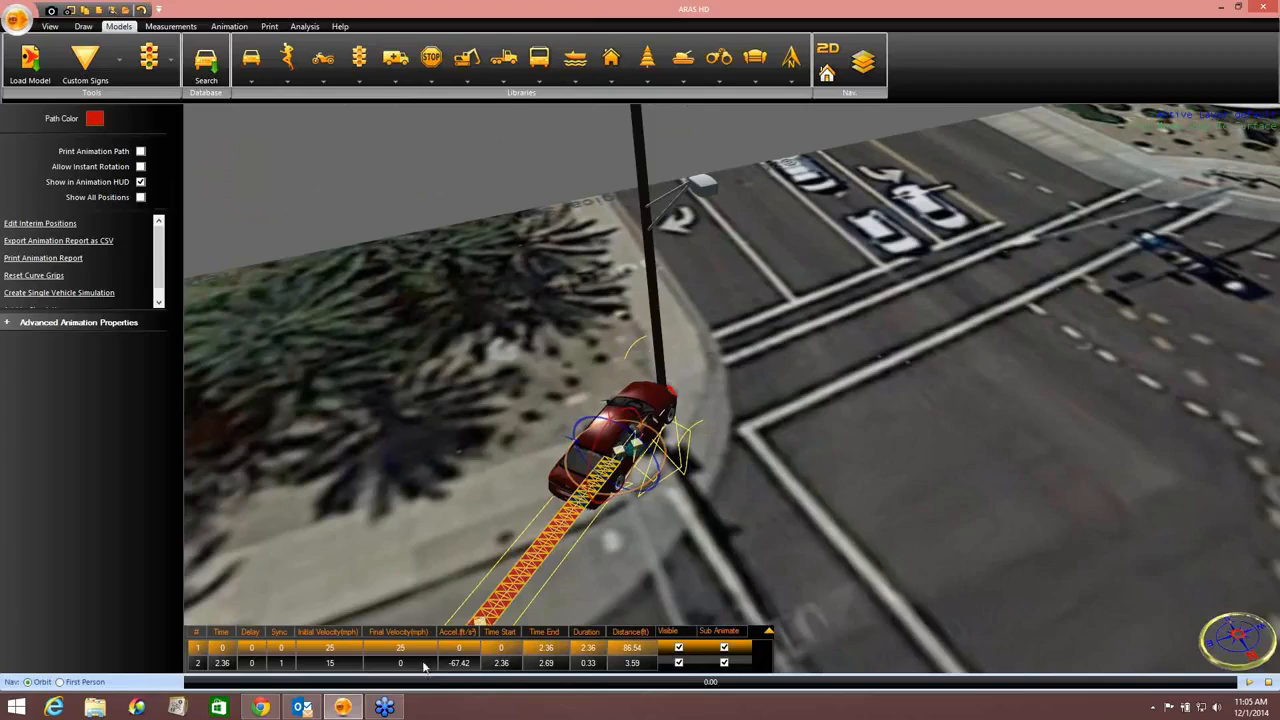
click(400, 663)
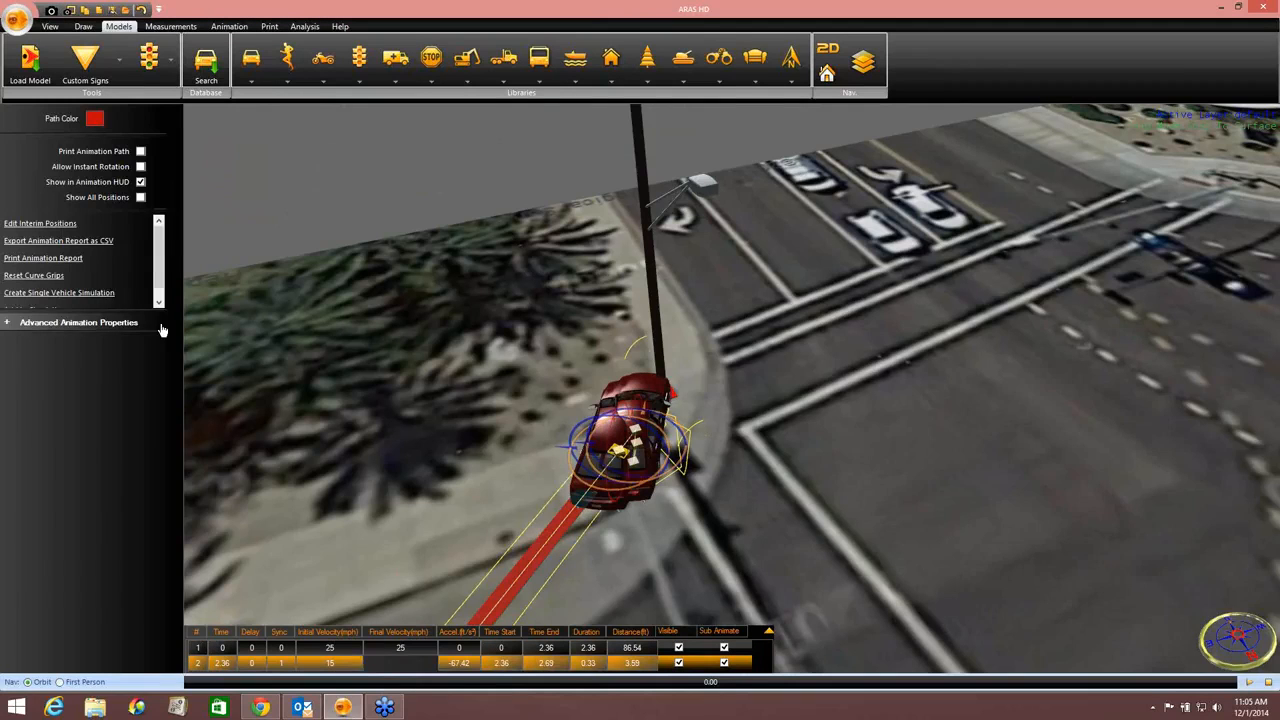
click(85, 325)
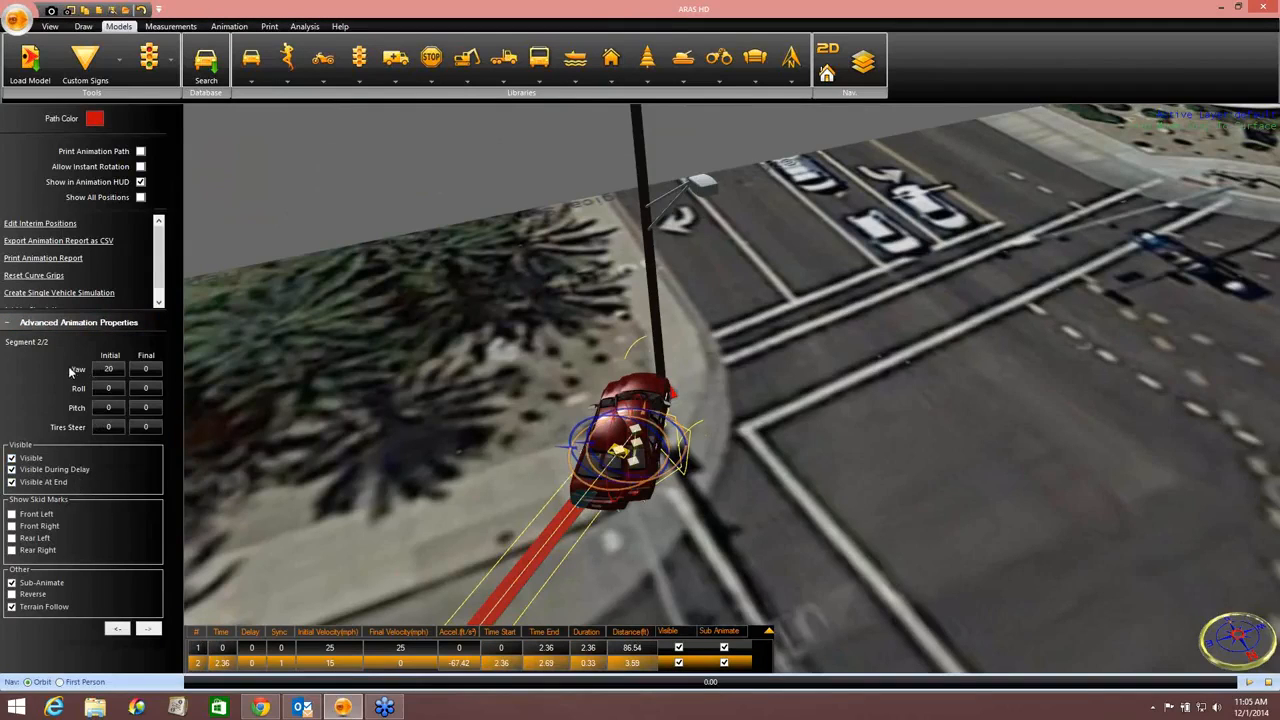
click(117, 370)
click(119, 366)
click(119, 366)
click(120, 373)
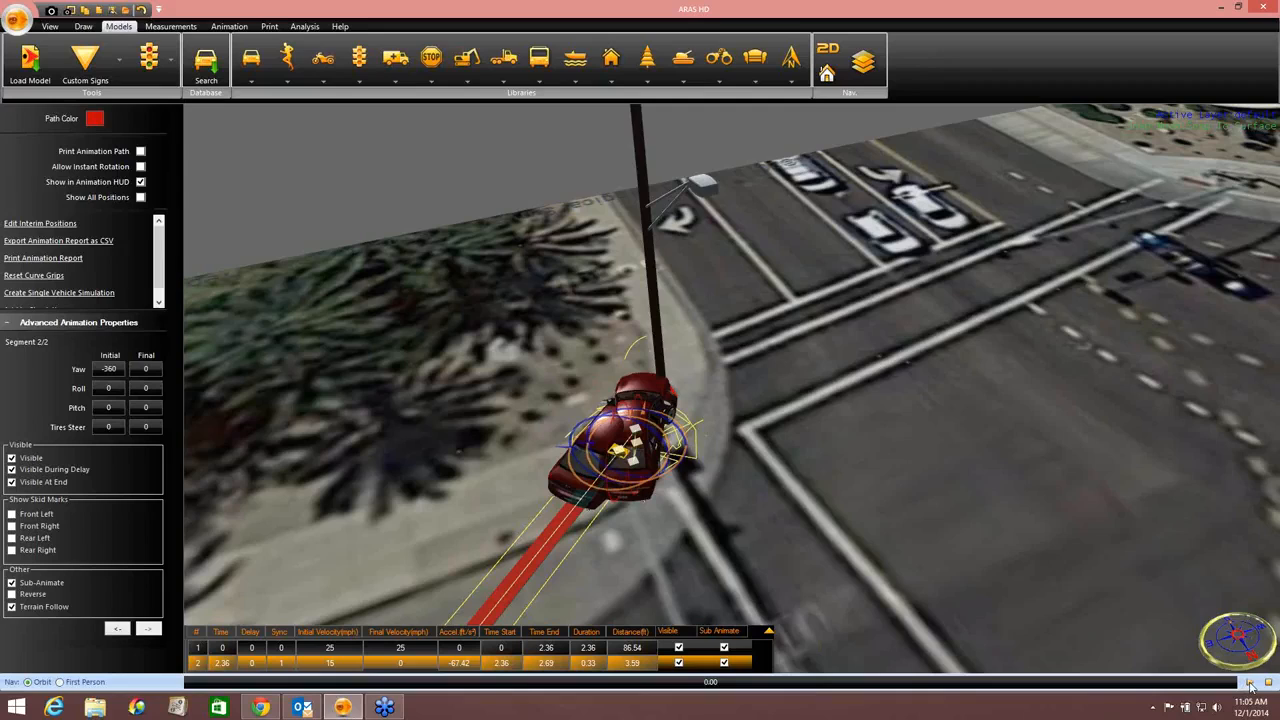
click(118, 372)
text(0)
key(Return)
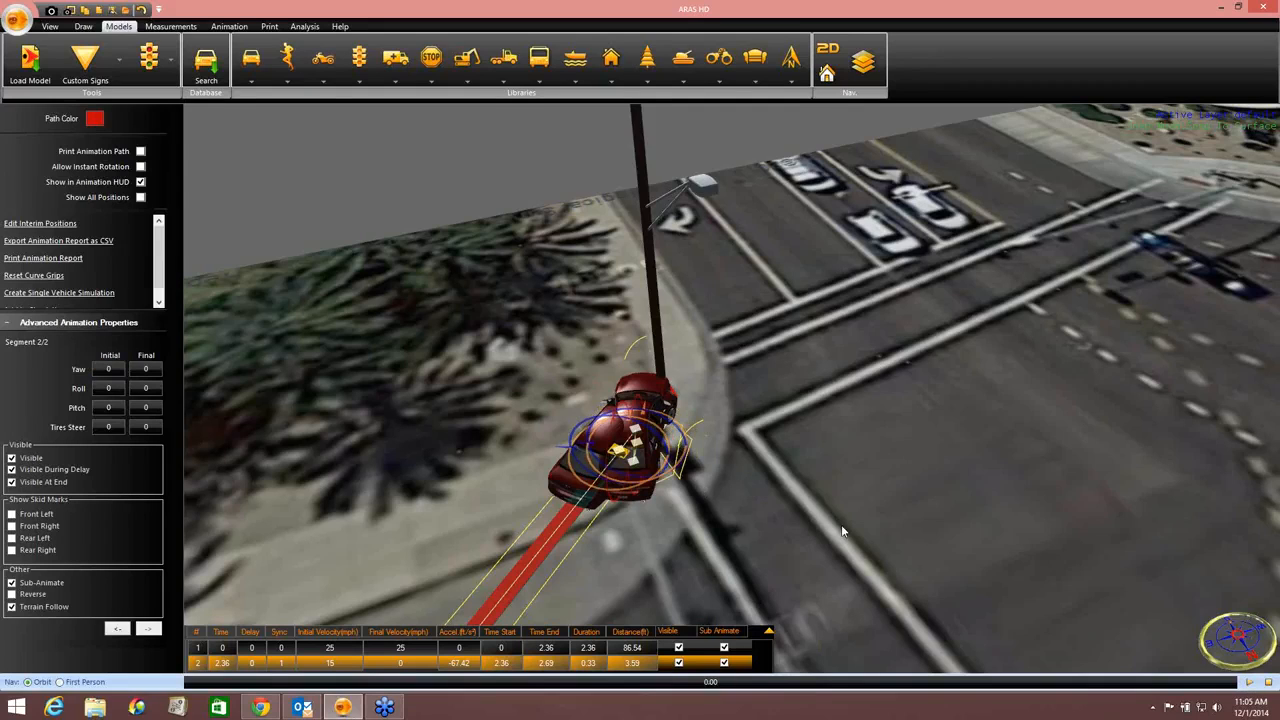
click(1251, 683)
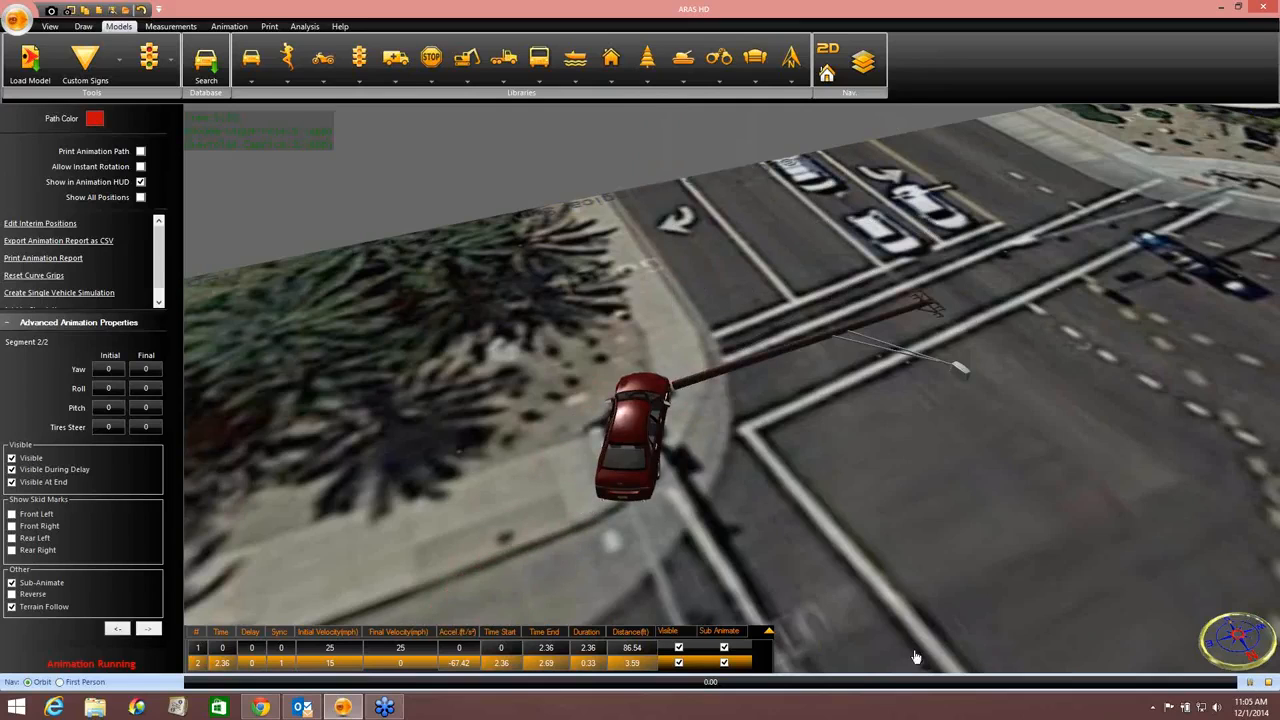
mouse_move(720, 510)
middle_down()
mouse_move(731, 502)
mouse_move(714, 489)
middle_up()
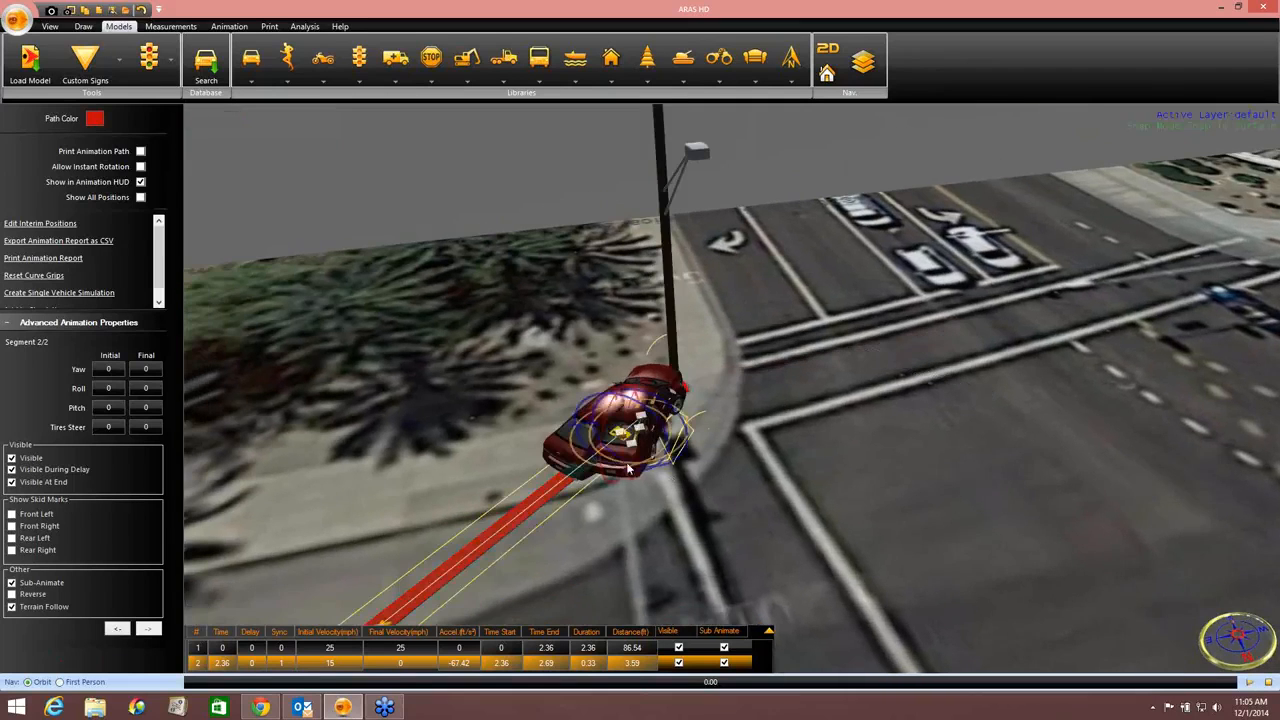
Step: Check the final velocity entry of the car path's second segment
middle_drag(626, 476, 440, 520)
click(397, 528)
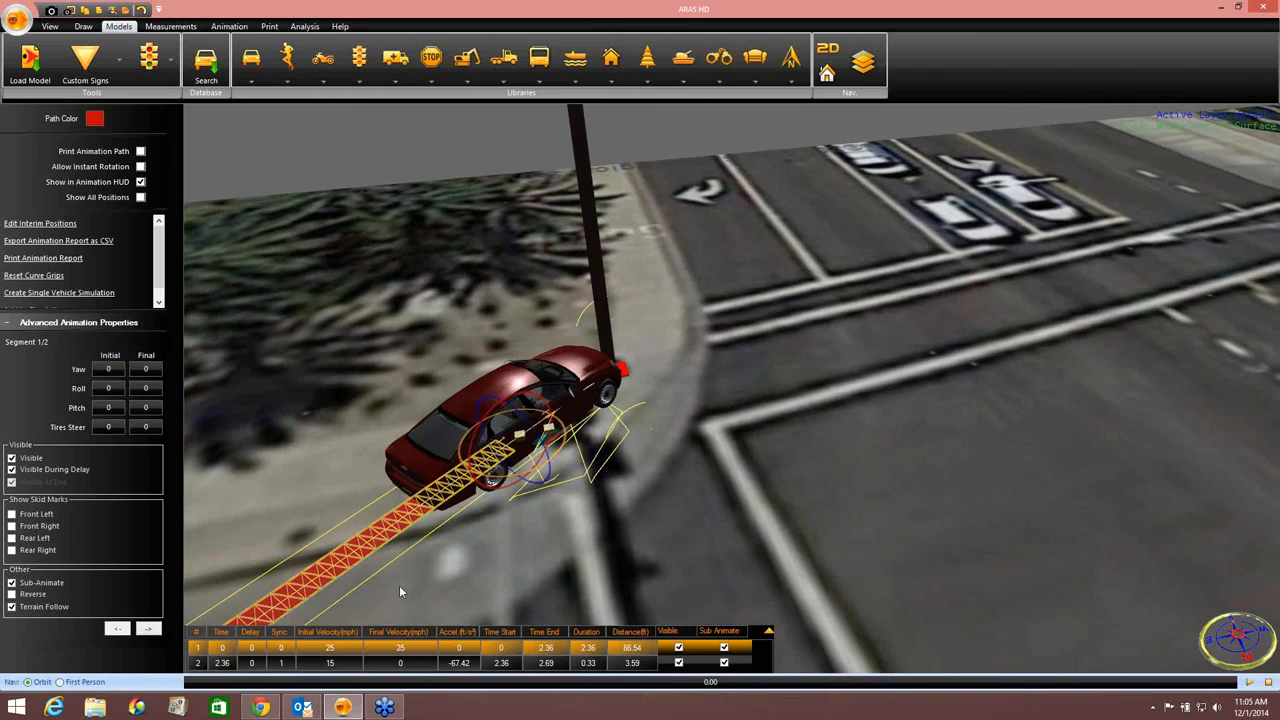
double_click(397, 664)
key(Return)
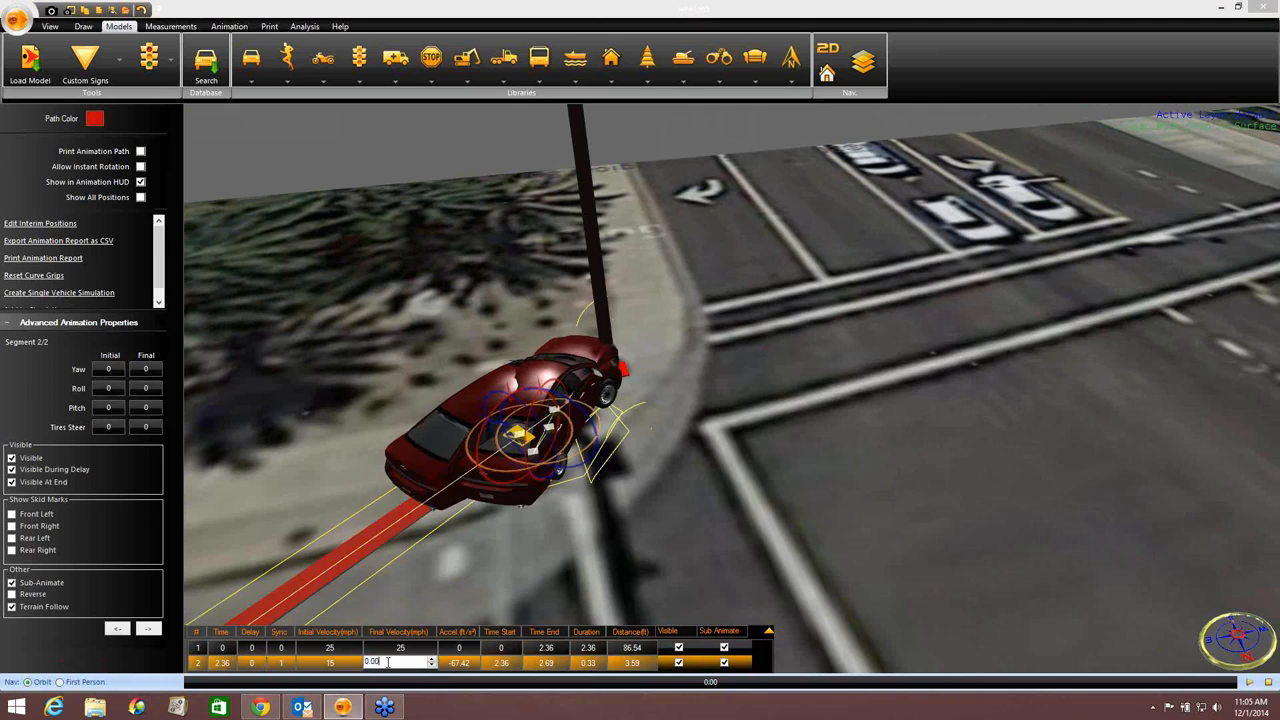
Step: Reshape the car path's second segment at the pole to about 3 ft long, with a final yaw of 25
scroll(556, 496, down, 3)
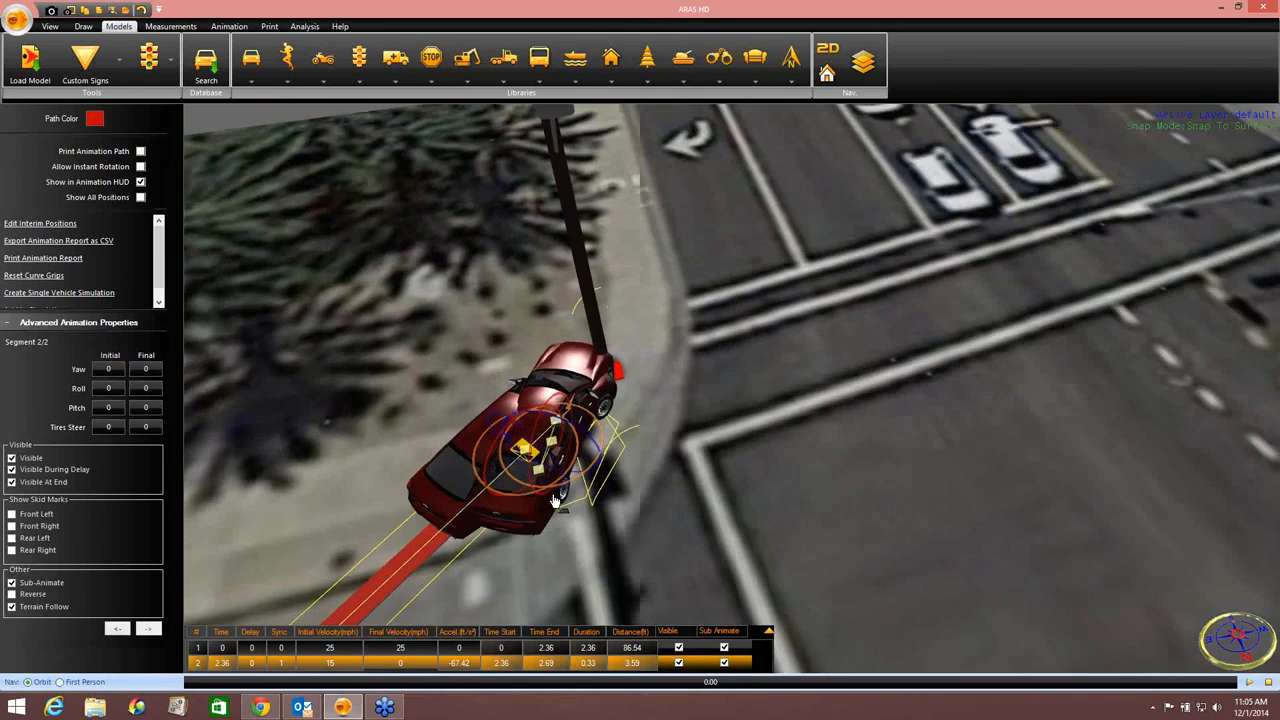
middle_drag(558, 498, 628, 572)
scroll(688, 493, up, 7)
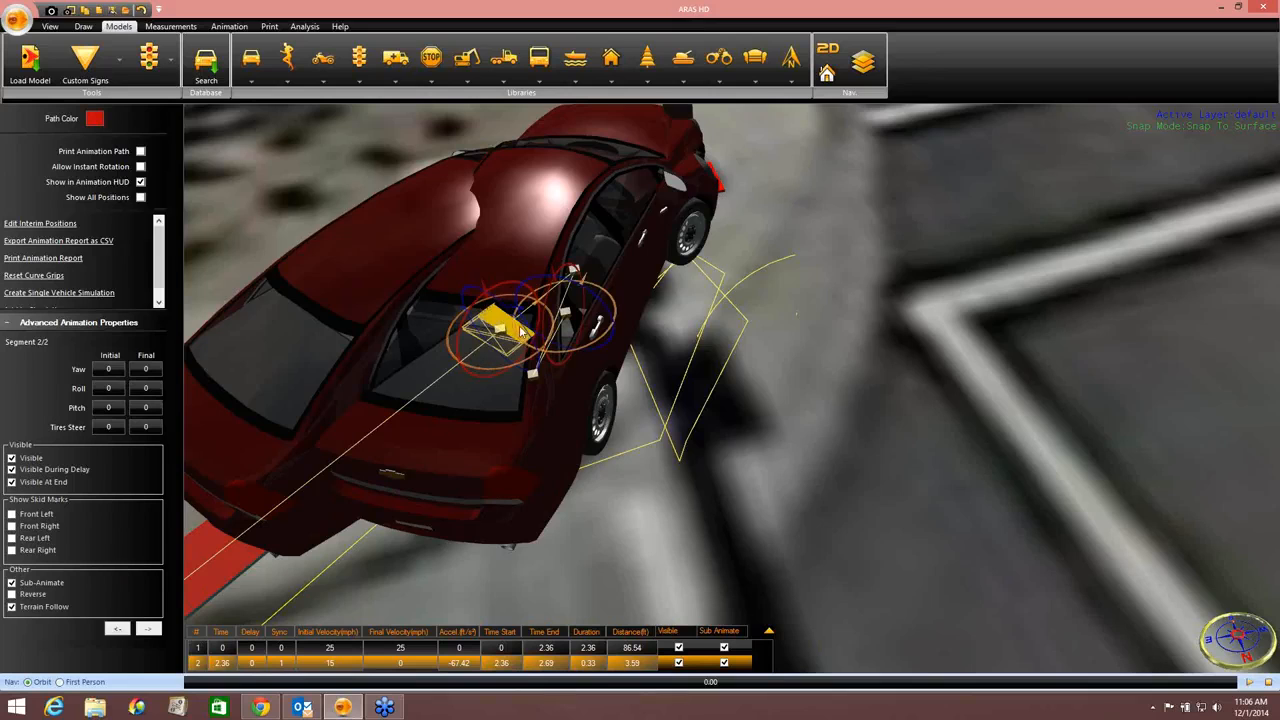
drag(564, 313, 943, 309)
scroll(722, 322, down, 3)
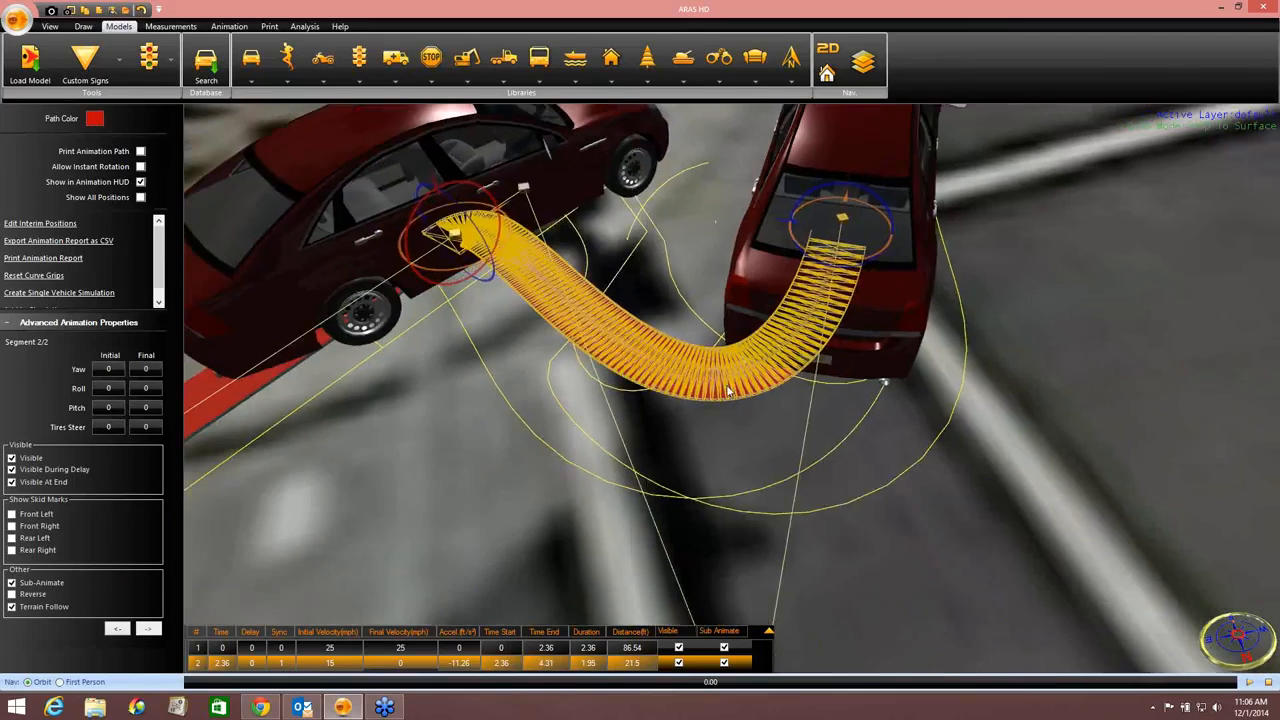
drag(733, 597, 691, 268)
drag(805, 272, 585, 270)
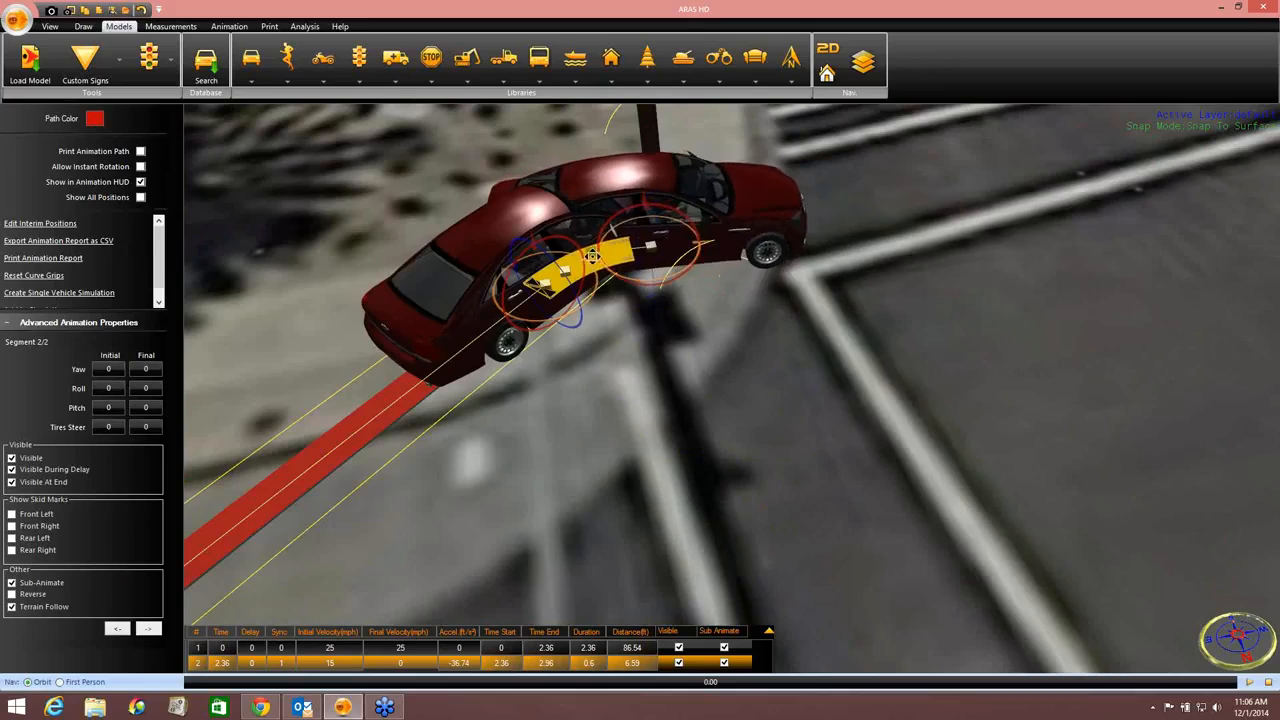
drag(652, 247, 663, 277)
scroll(668, 320, down, 5)
scroll(673, 368, down, 3)
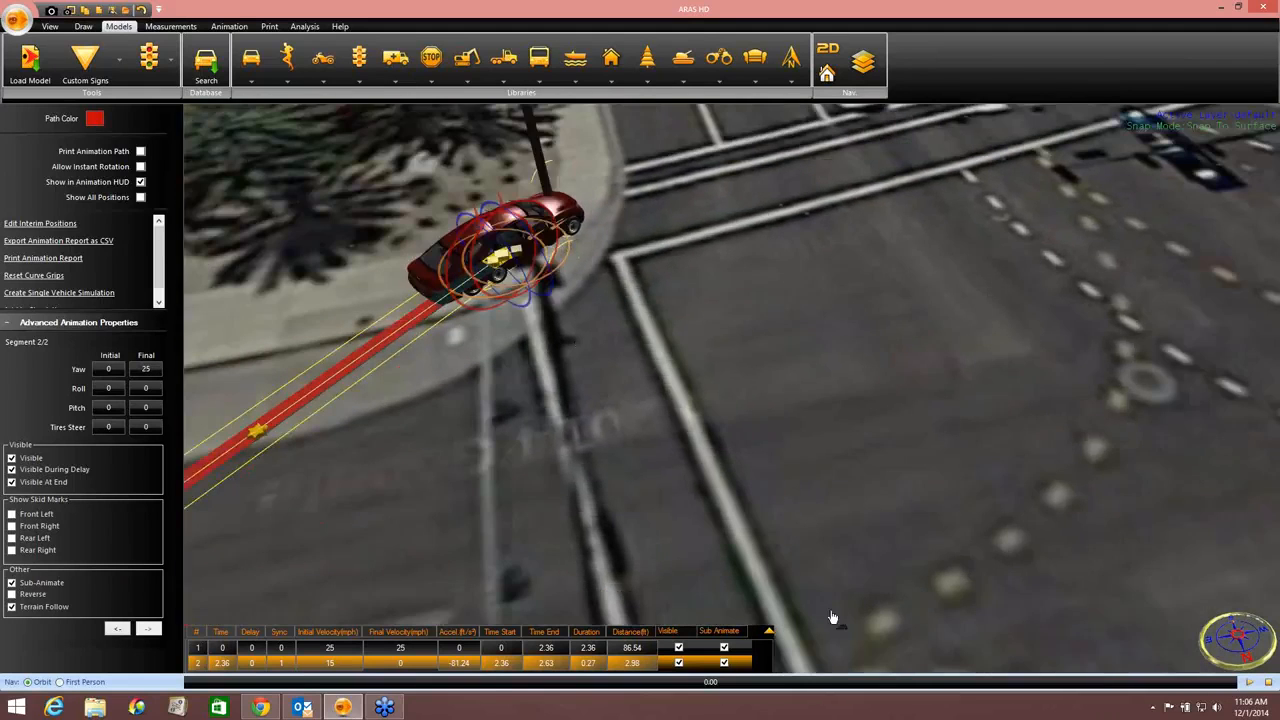
Step: Play the collision animation from several viewpoints around the intersection to review the car's impact and the falling pole
click(1249, 684)
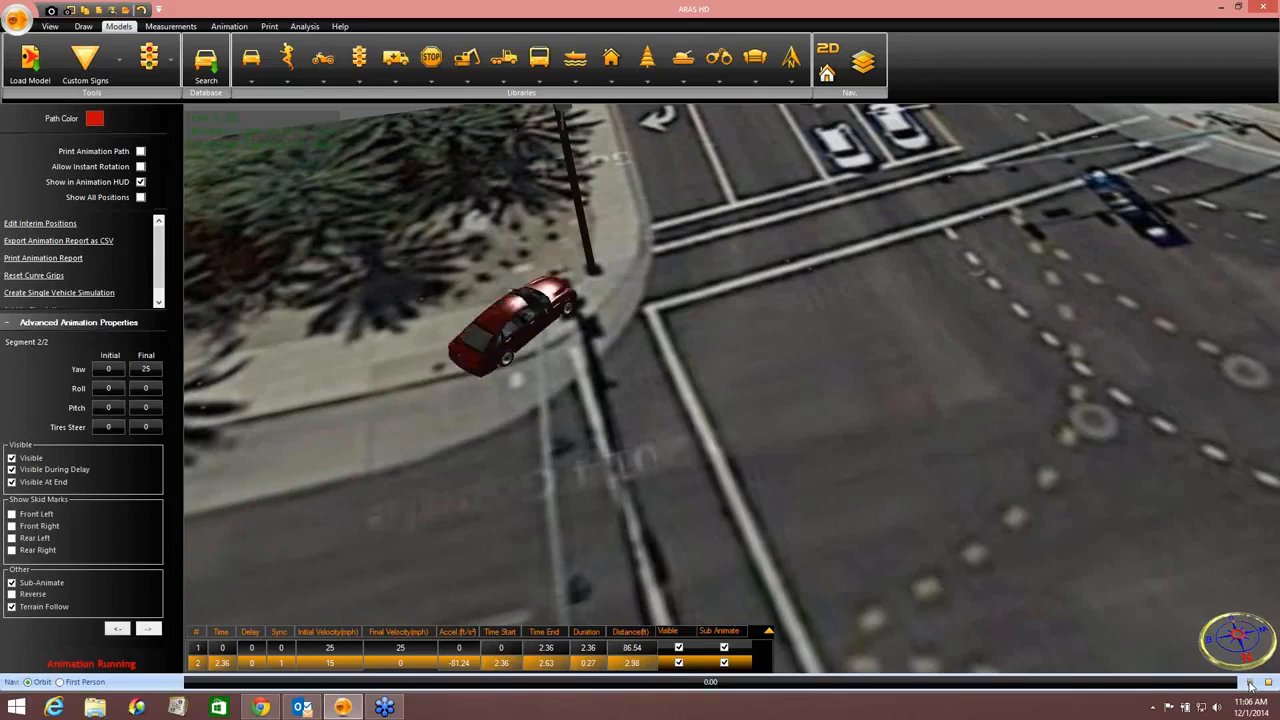
middle_drag(1038, 564, 1168, 652)
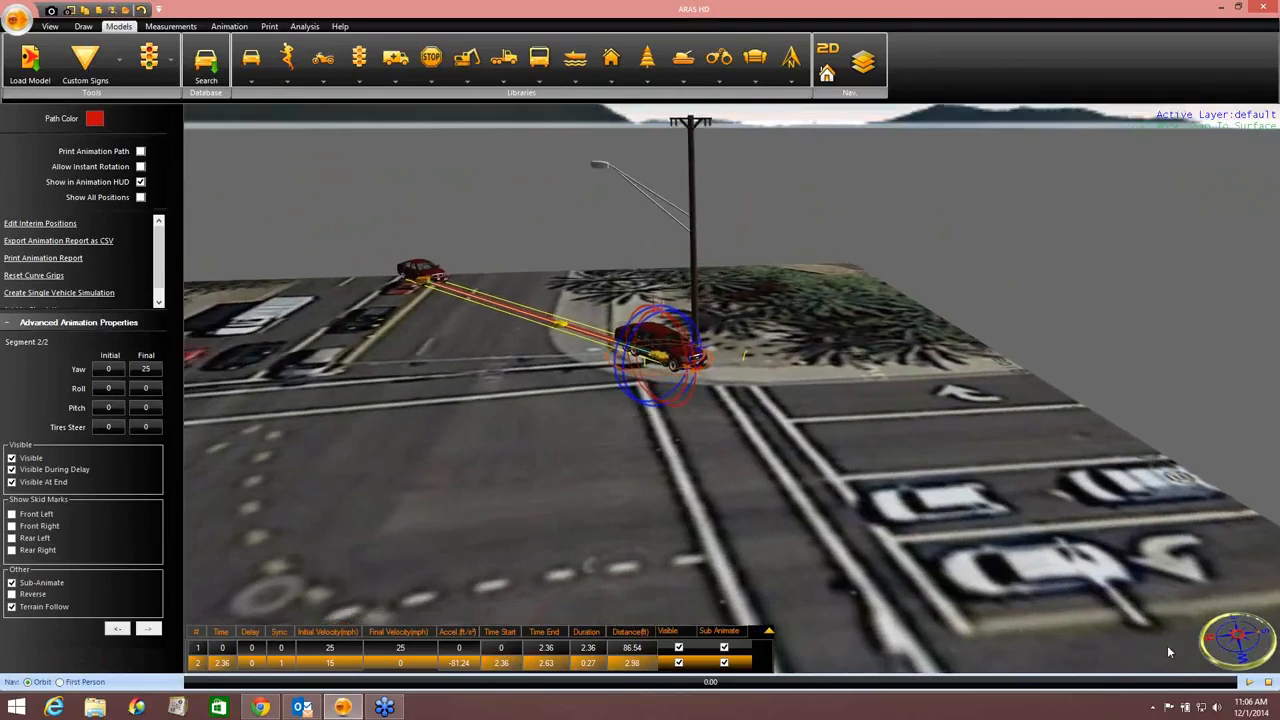
click(1250, 684)
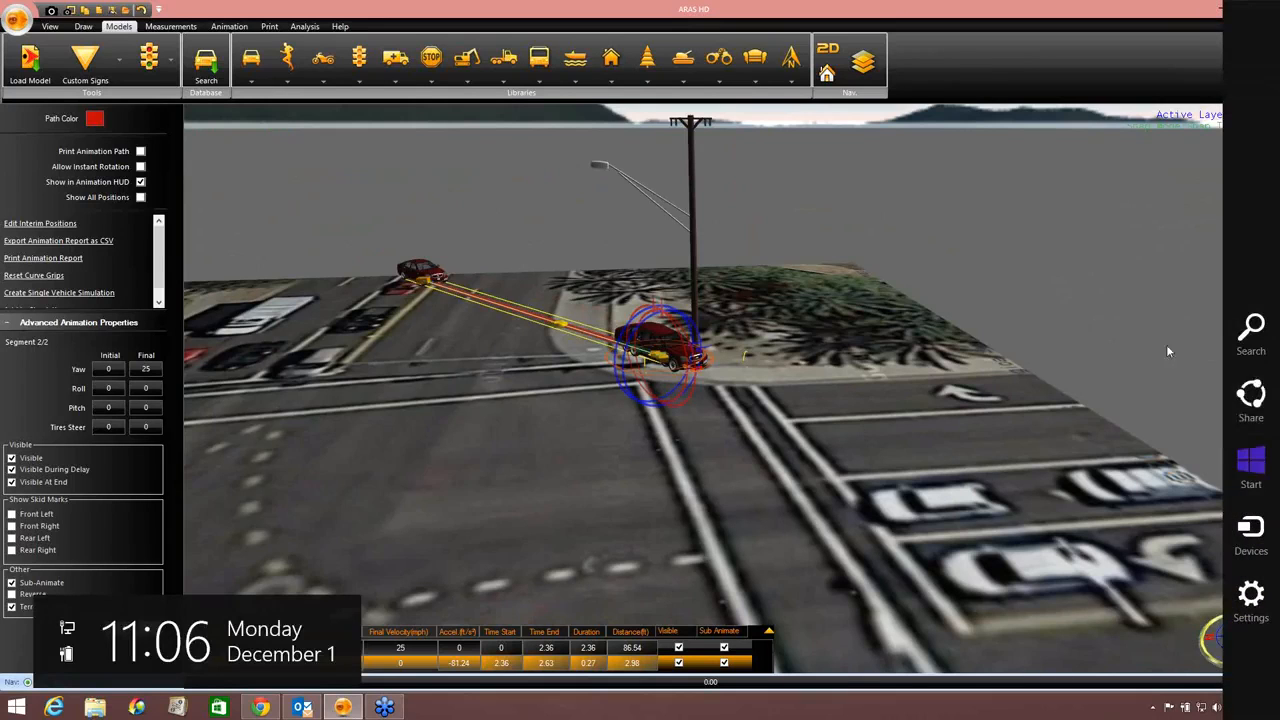
middle_drag(746, 458, 780, 452)
click(1250, 684)
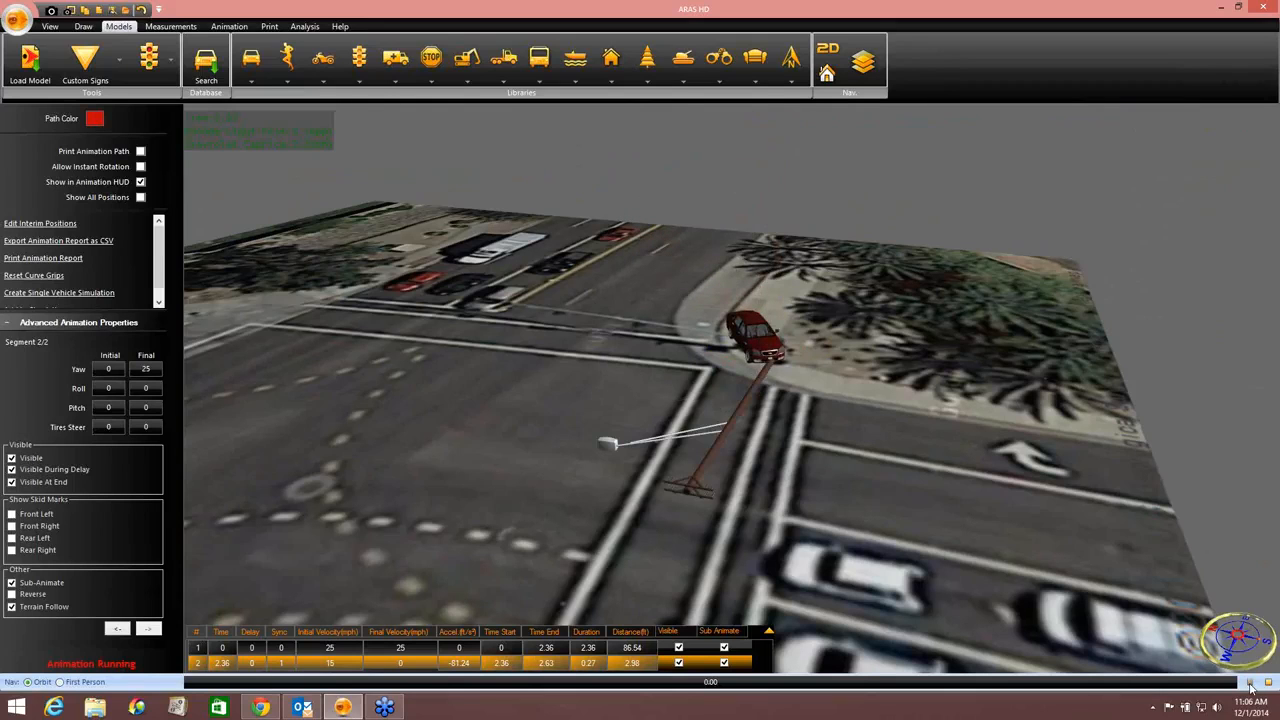
middle_drag(812, 494, 696, 506)
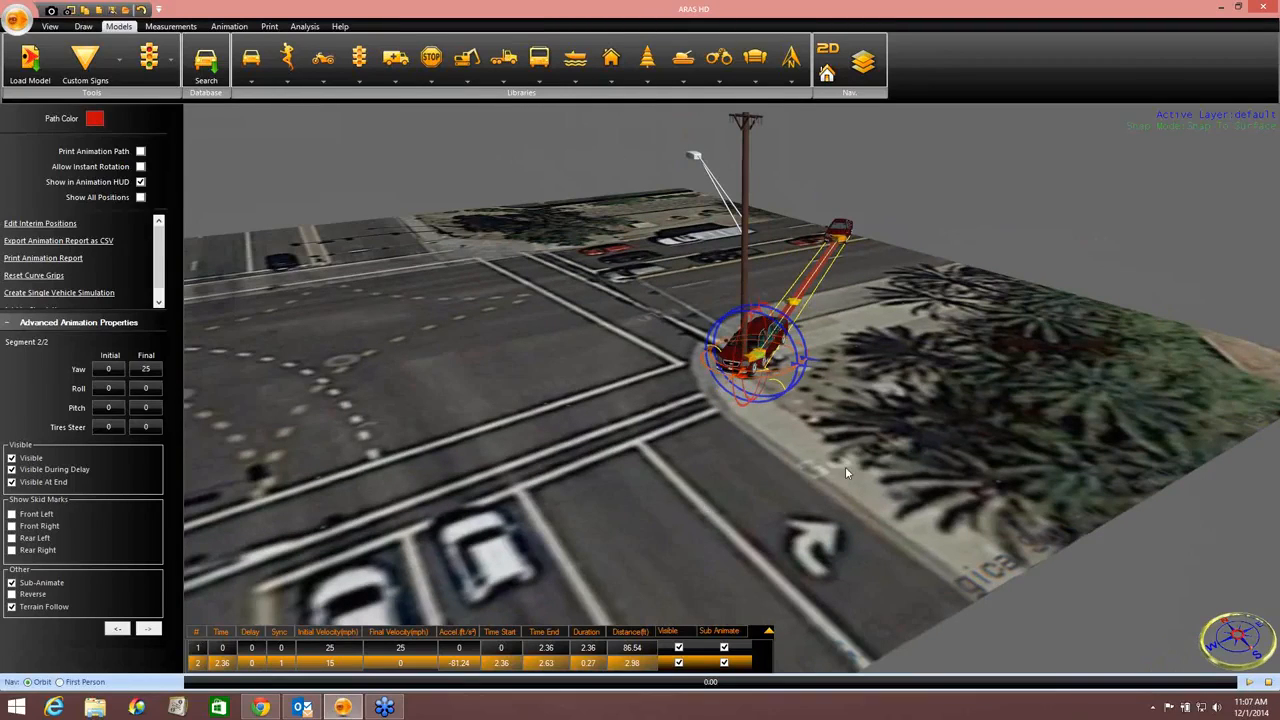
click(1249, 682)
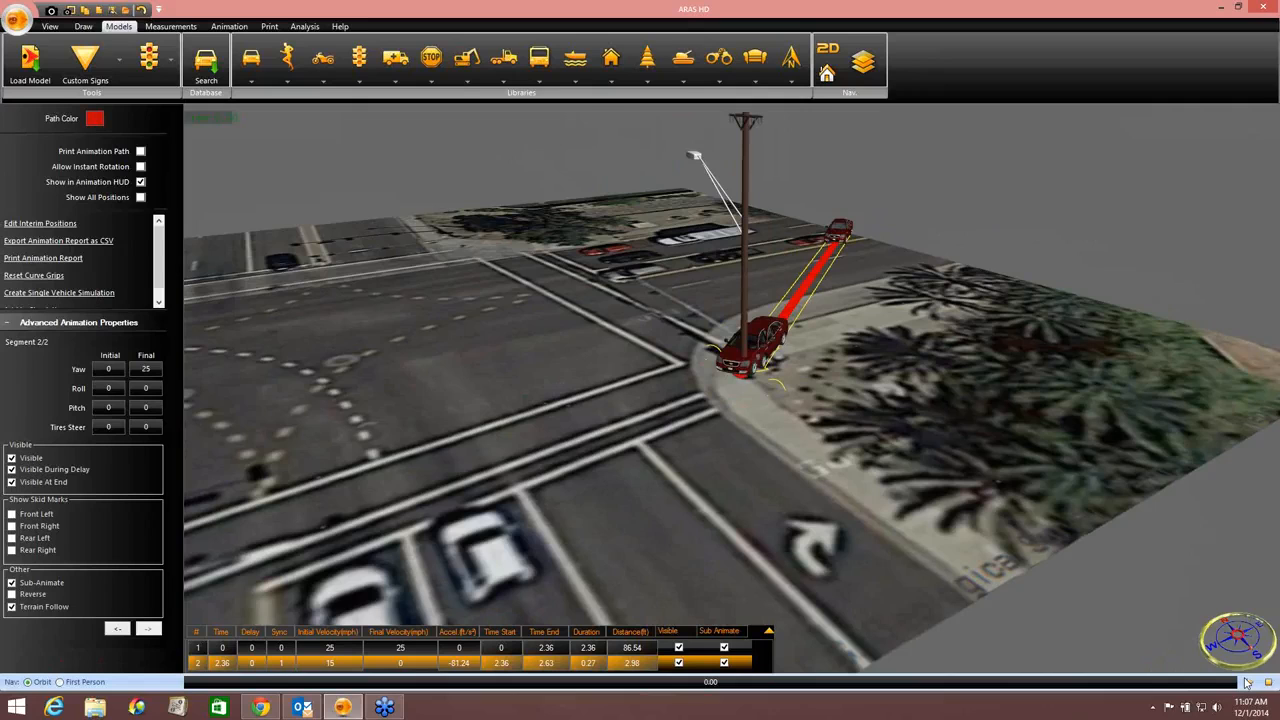
Step: Delete the red car with its animation path and the wooden light pole from the intersection
middle_drag(857, 474, 675, 530)
scroll(973, 511, down, 3)
middle_drag(945, 438, 868, 452)
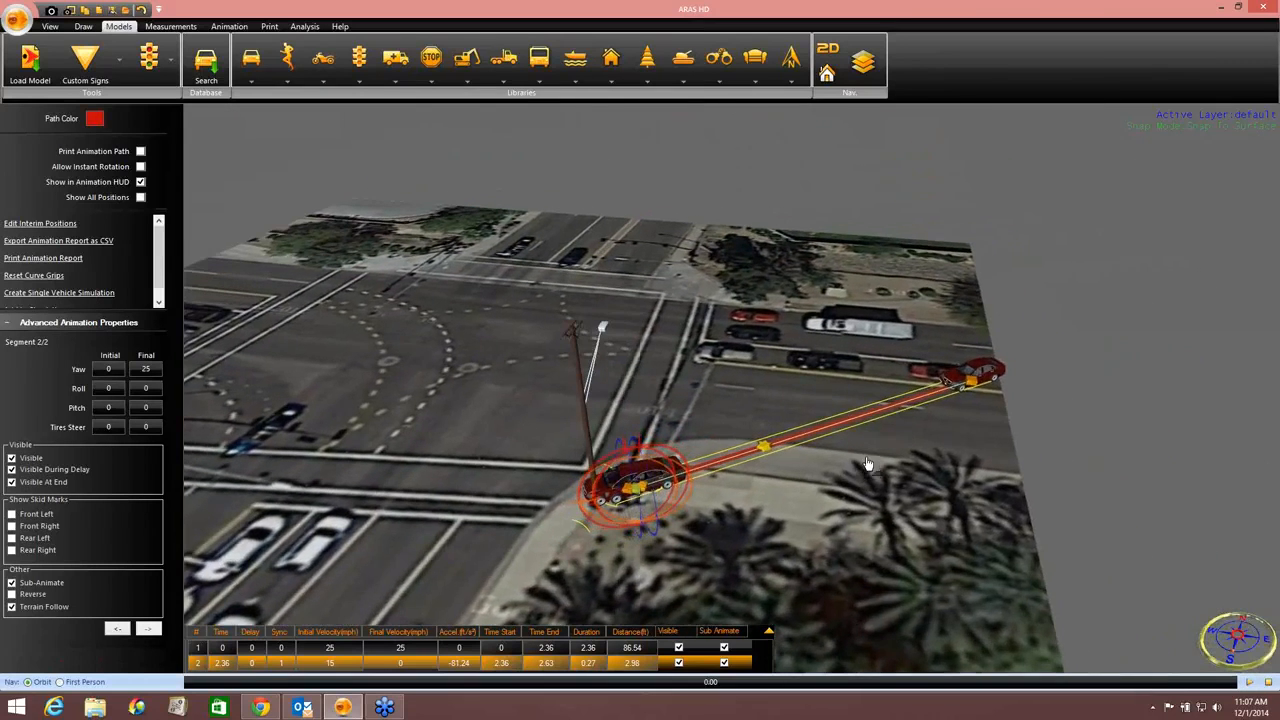
click(983, 374)
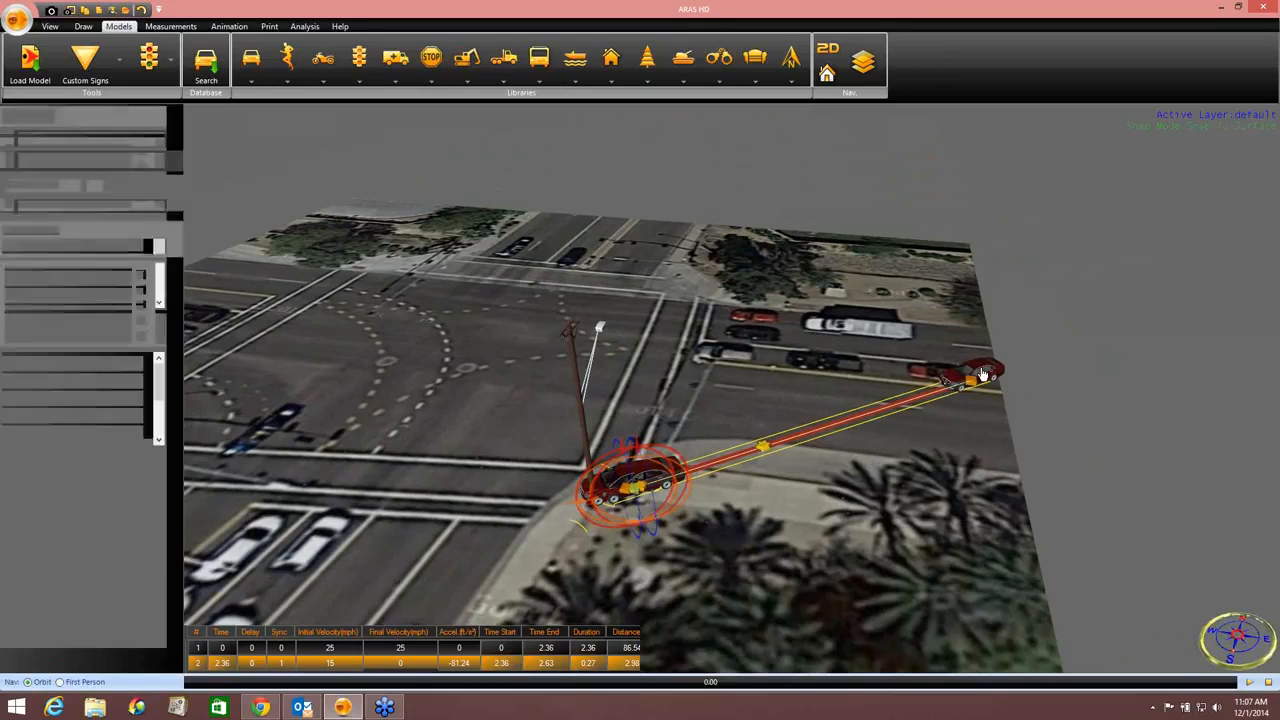
key(Delete)
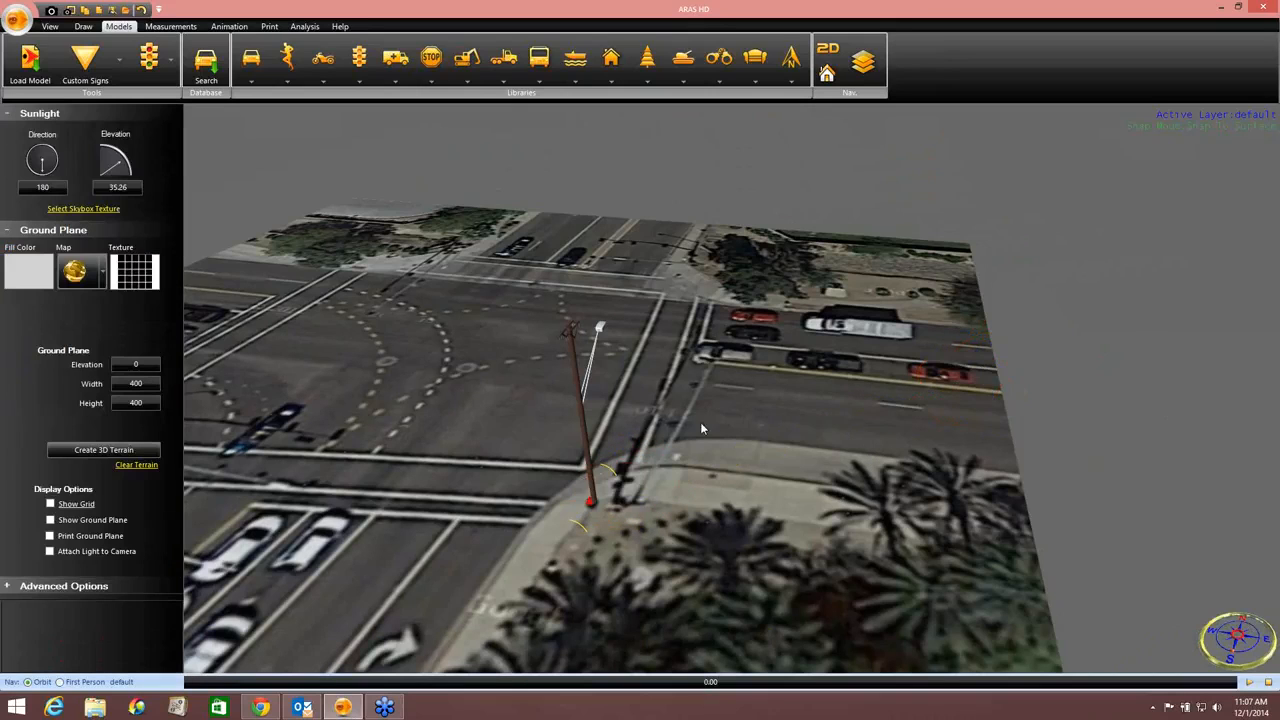
click(586, 439)
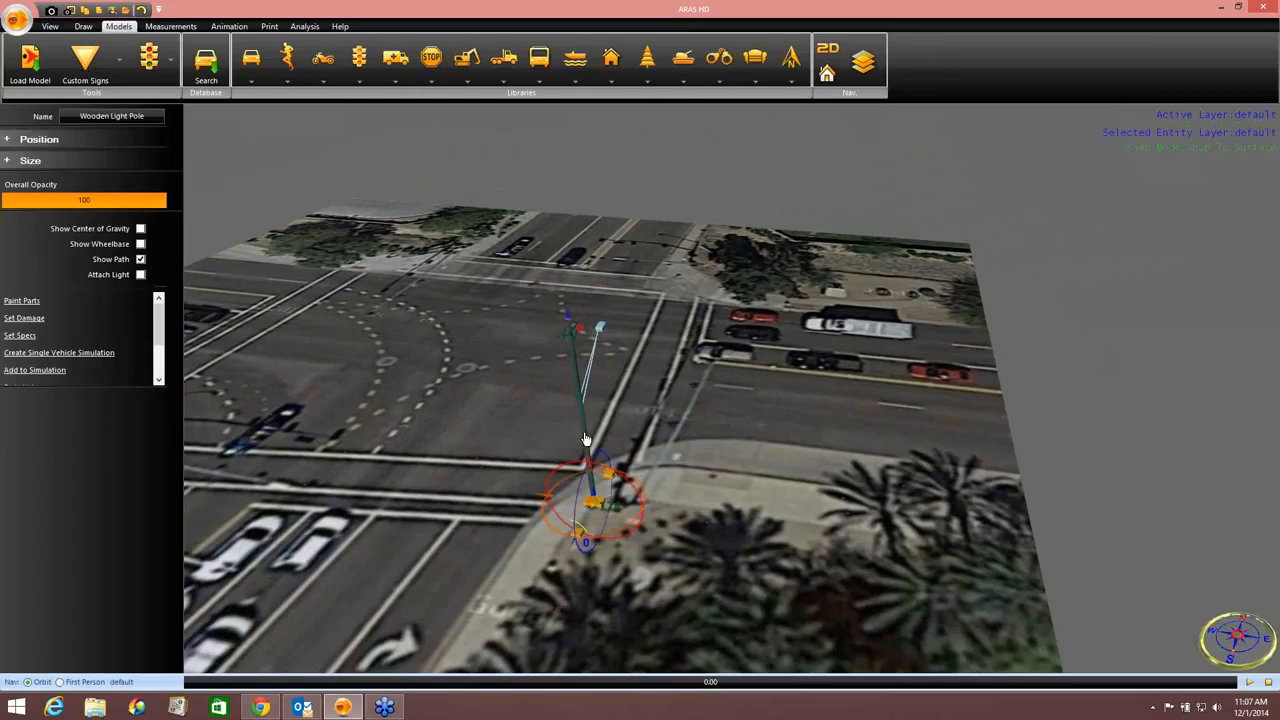
key(Delete)
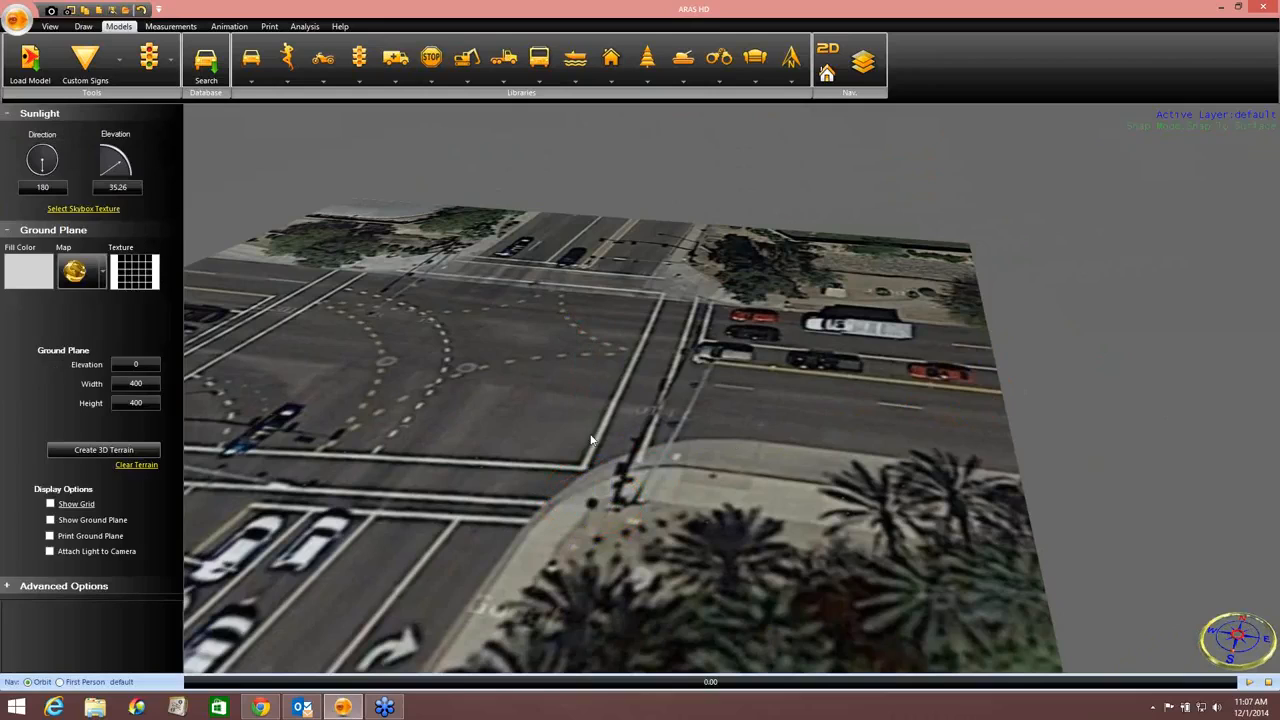
Step: In the 2D plan view, draw a horizontal line about 61 ft long and shift it over the queued cars east of the intersection
middle_drag(736, 452, 875, 467)
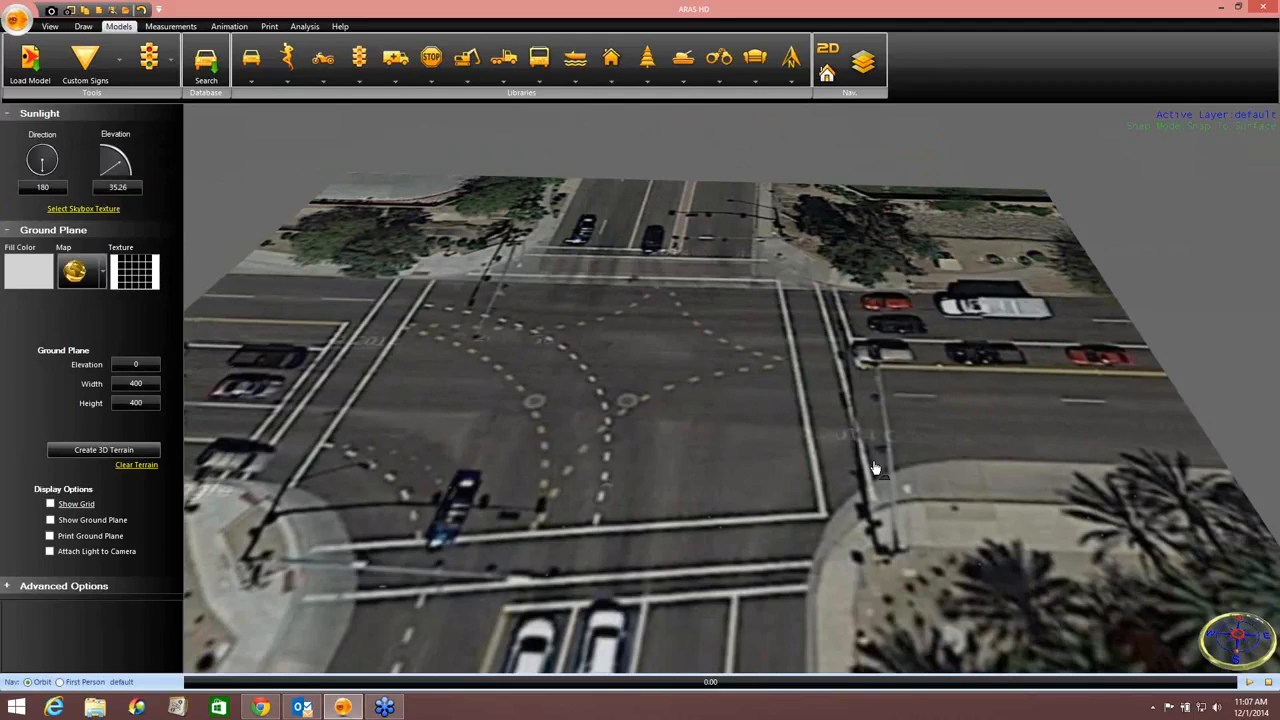
drag(762, 418, 637, 462)
right_drag(637, 462, 668, 484)
drag(668, 474, 565, 522)
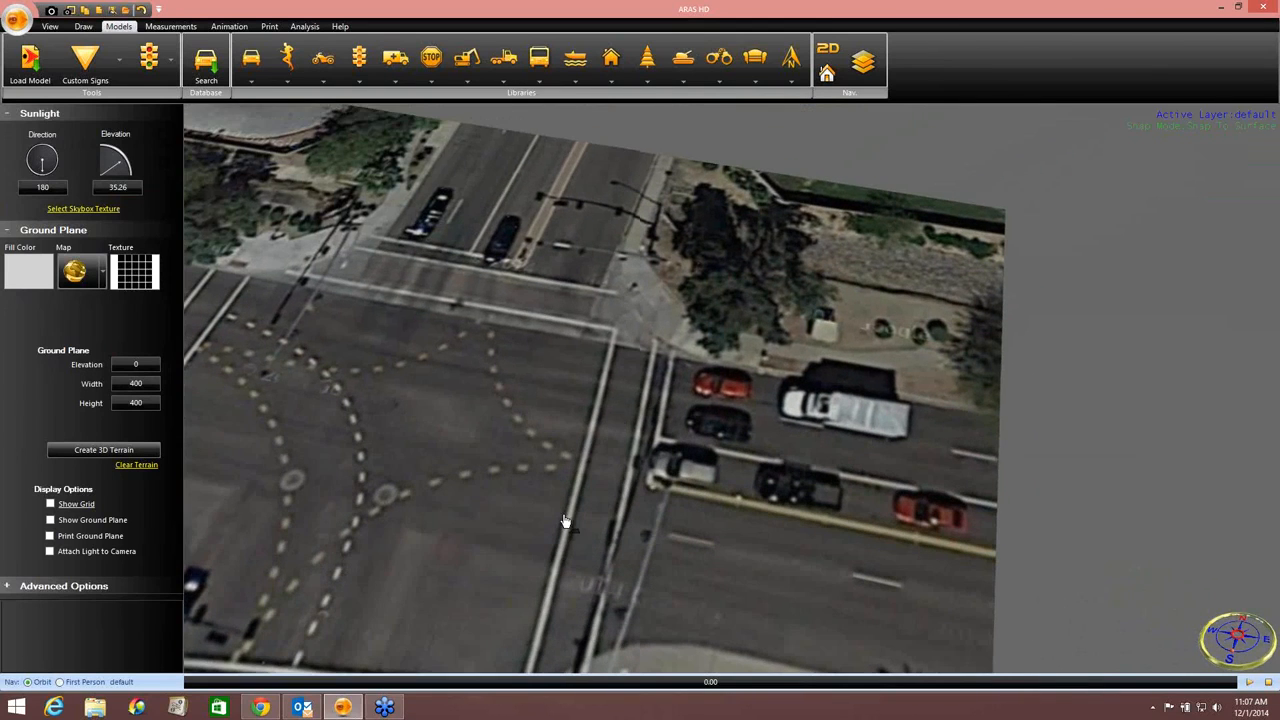
click(828, 52)
scroll(788, 392, down, 5)
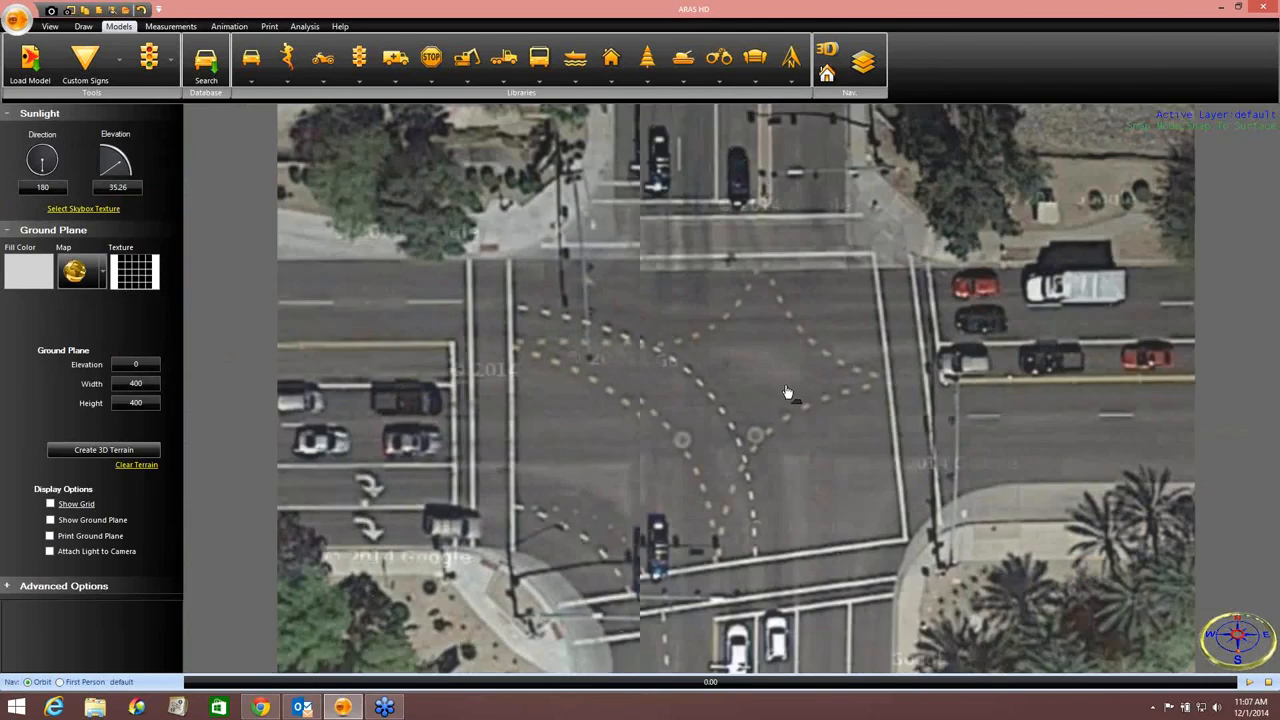
scroll(788, 392, down, 1)
drag(756, 404, 555, 455)
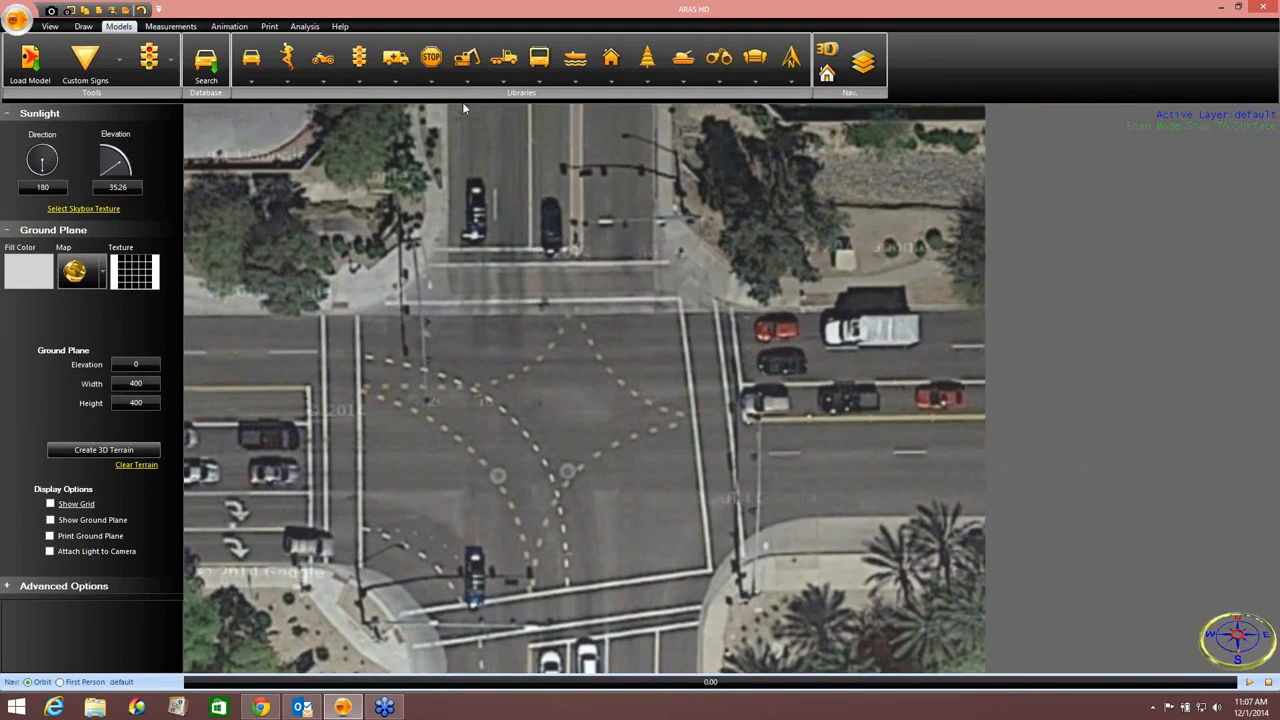
click(83, 26)
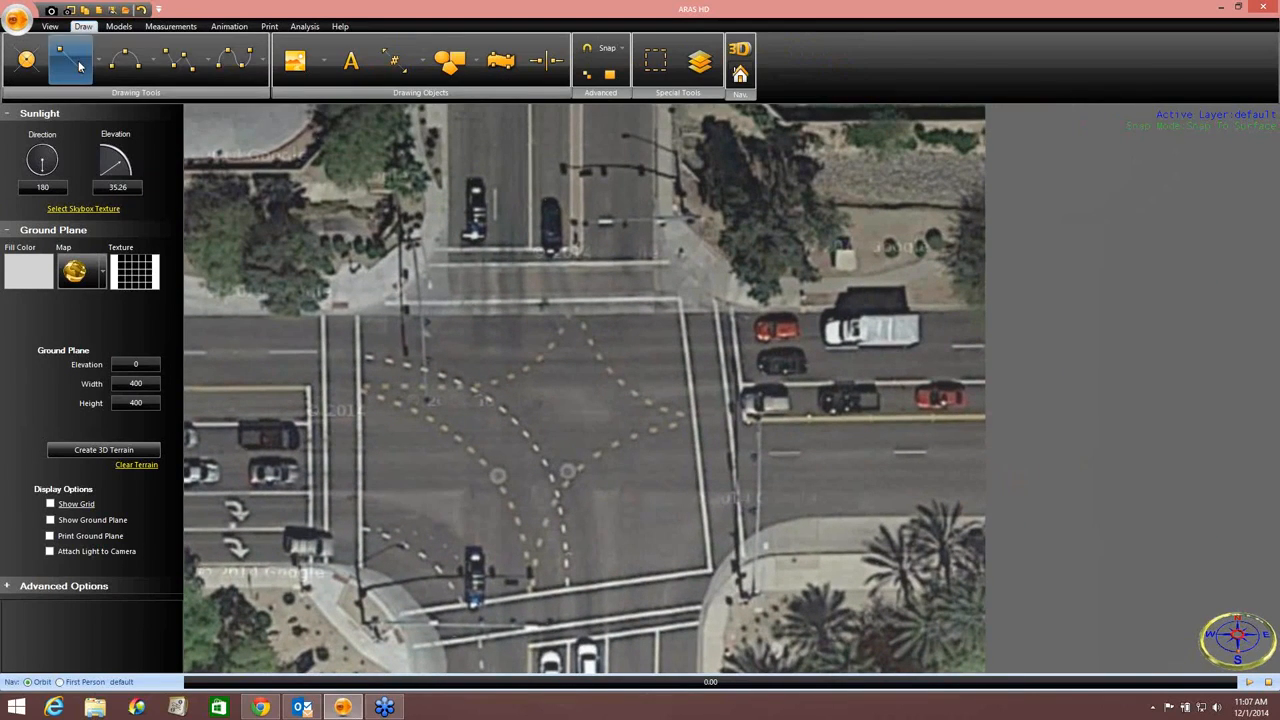
click(750, 379)
click(943, 378)
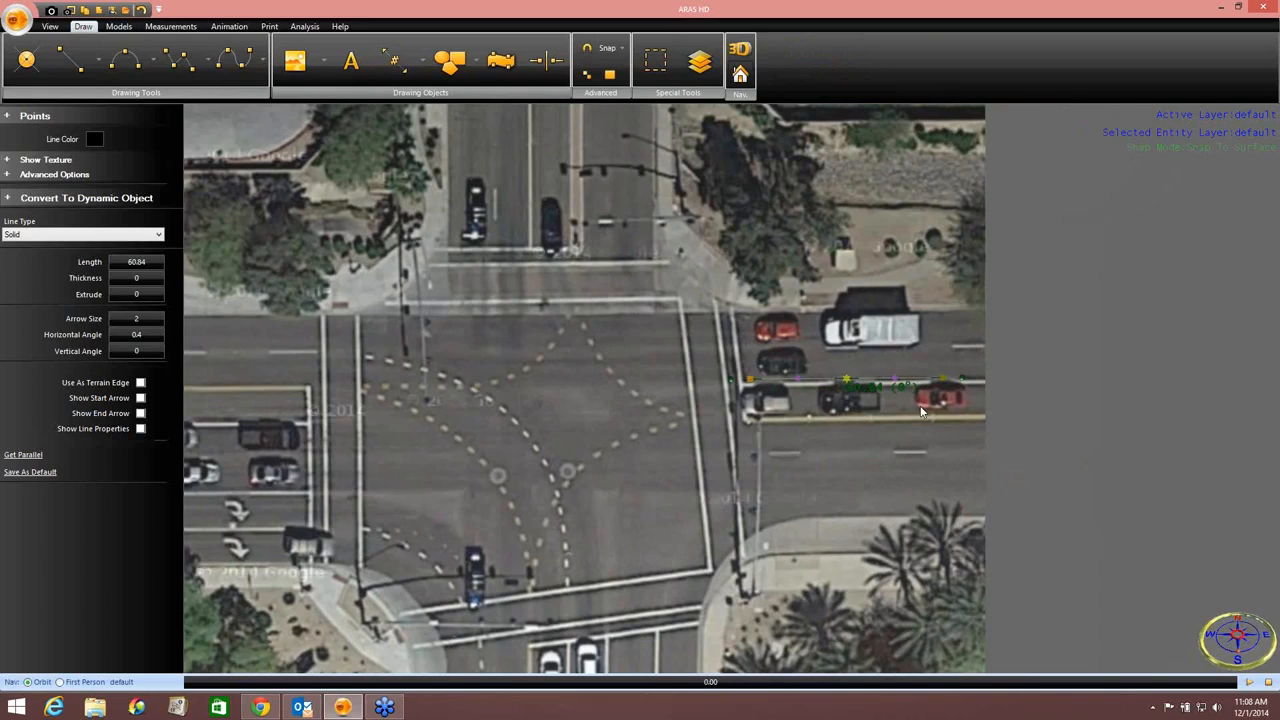
scroll(921, 411, up, 5)
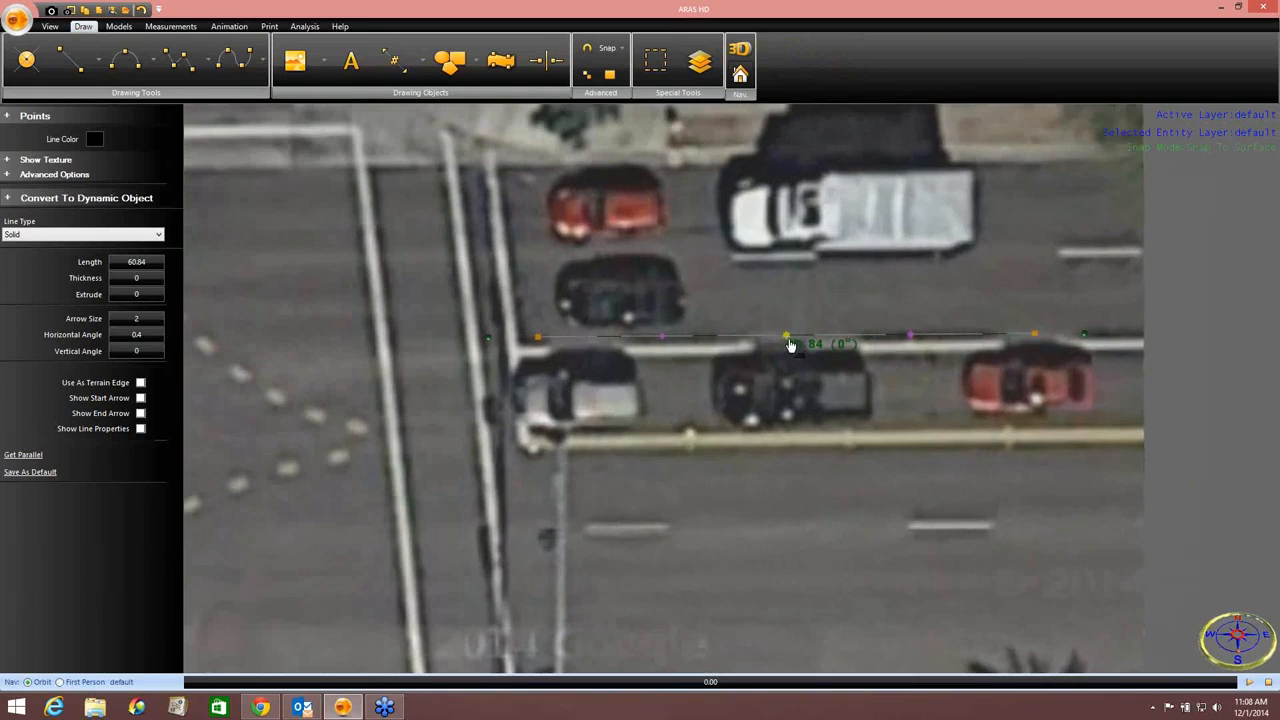
drag(788, 338, 773, 379)
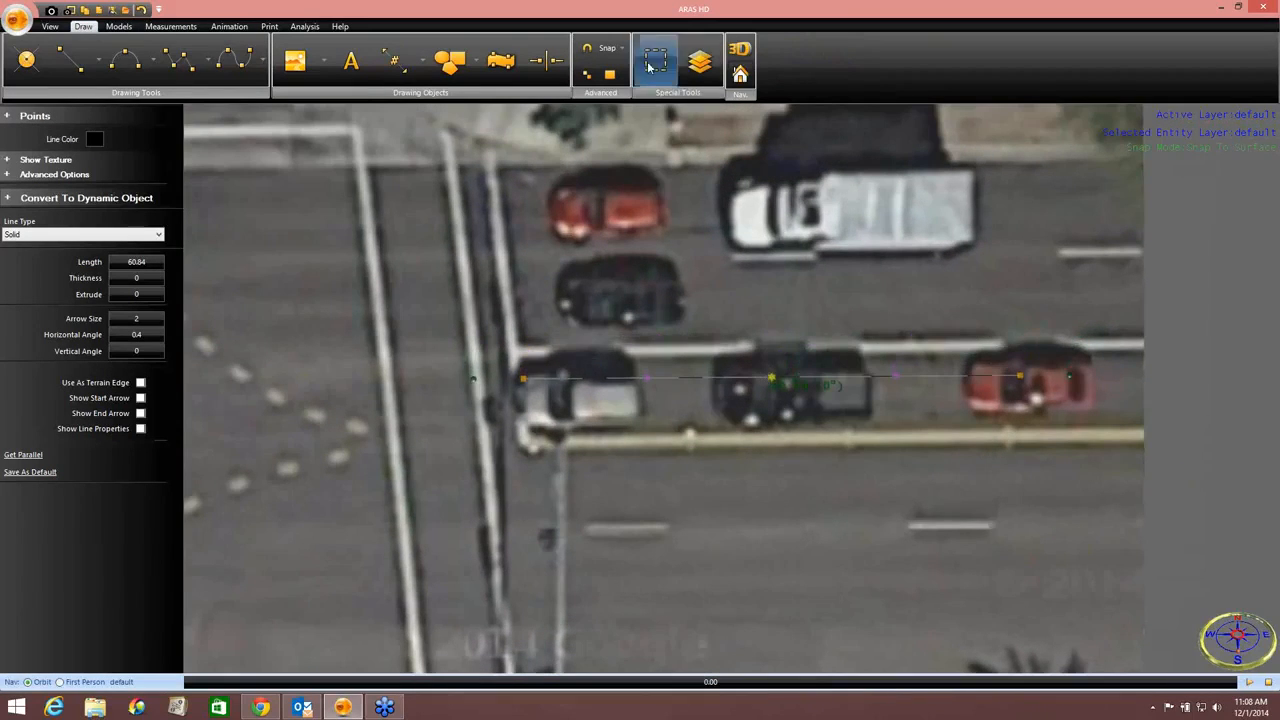
Step: In the 3D view, raise the line's end nearest the intersection about 7.7 ft to give it a ramp-like slope
click(740, 50)
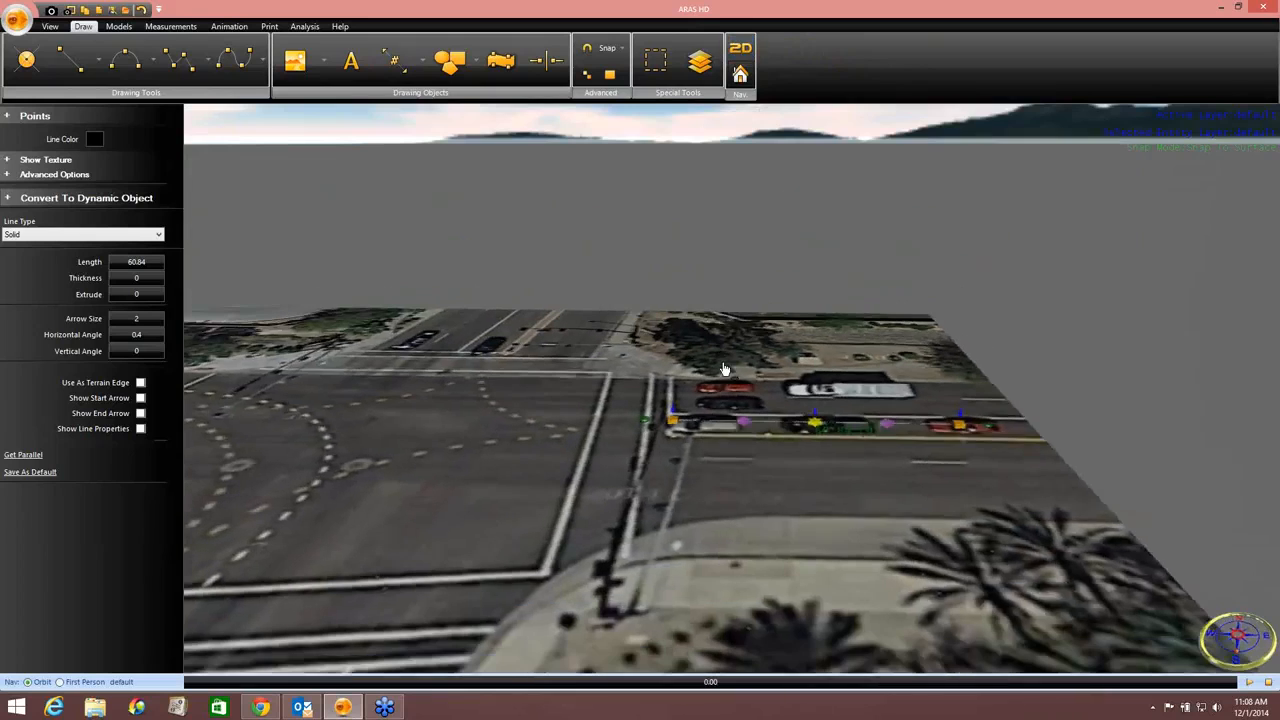
drag(635, 452, 645, 383)
drag(739, 465, 705, 457)
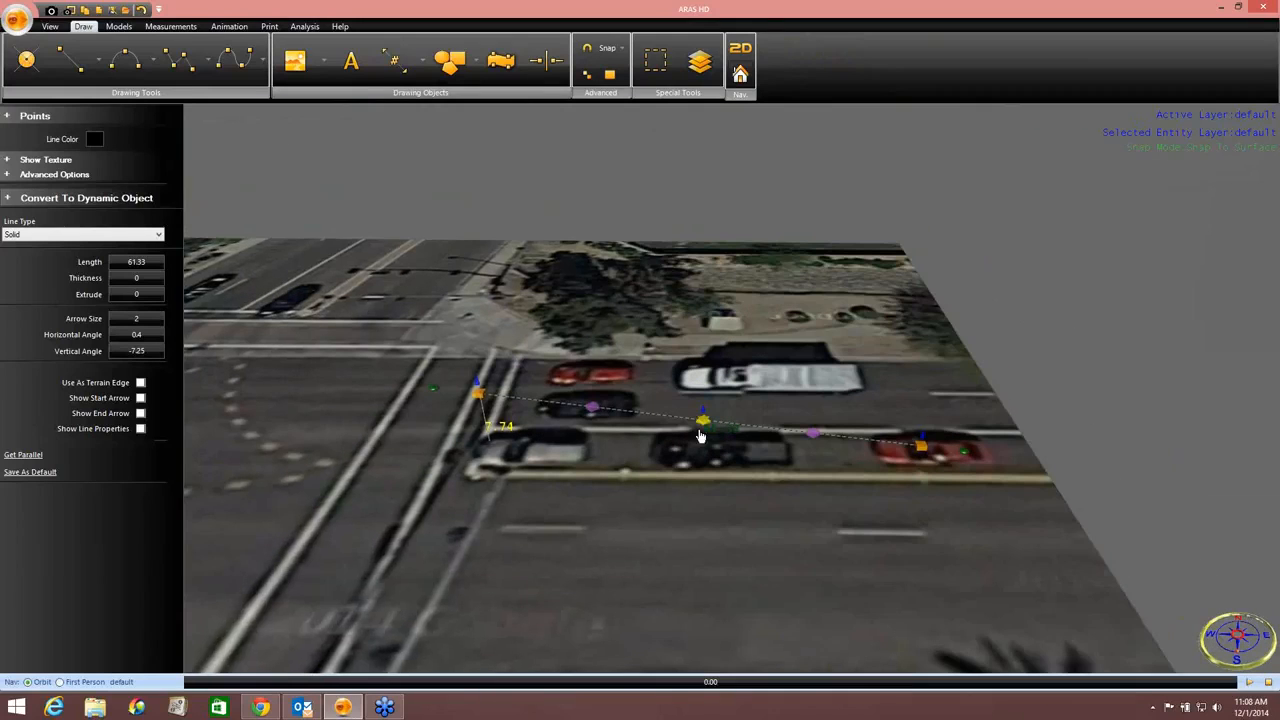
Step: Duplicate the sloped line and place the copy parallel to the original, alongside the white truck
right_click(701, 423)
click(714, 453)
drag(706, 432, 708, 375)
scroll(712, 443, up, 3)
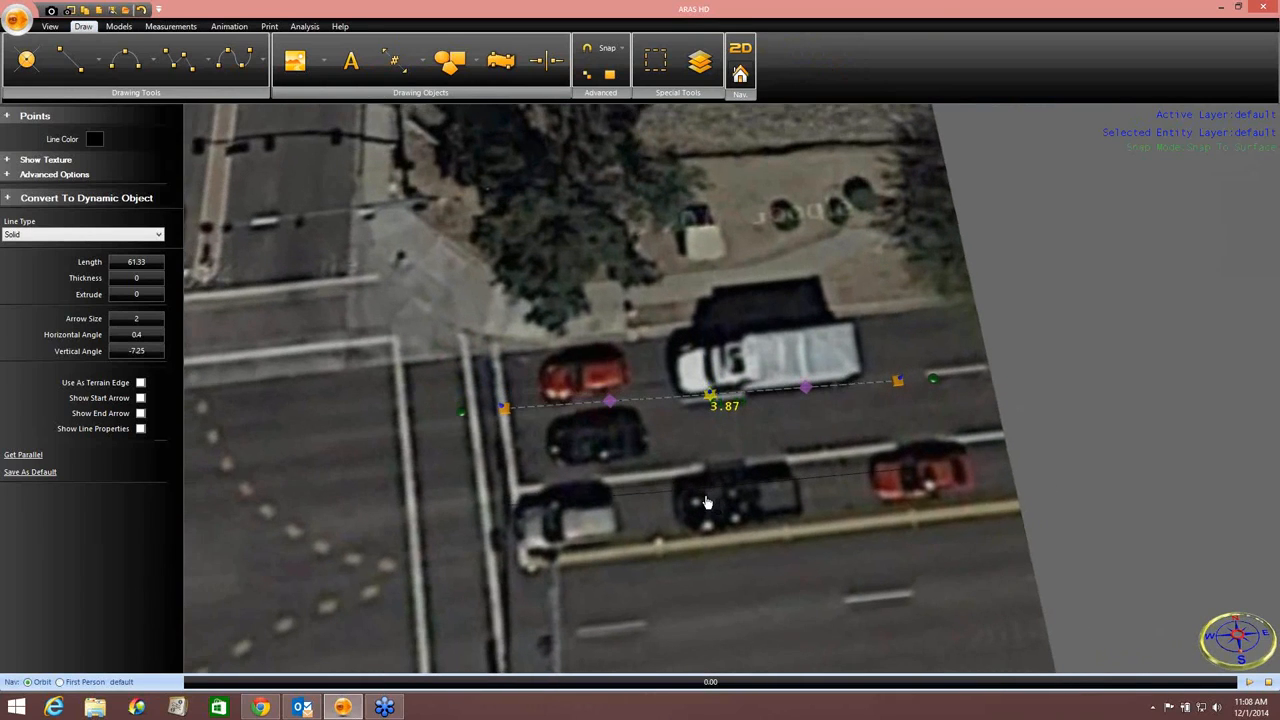
Step: Lock the Google Map layer so the map cannot be selected
click(731, 442)
drag(731, 442, 699, 458)
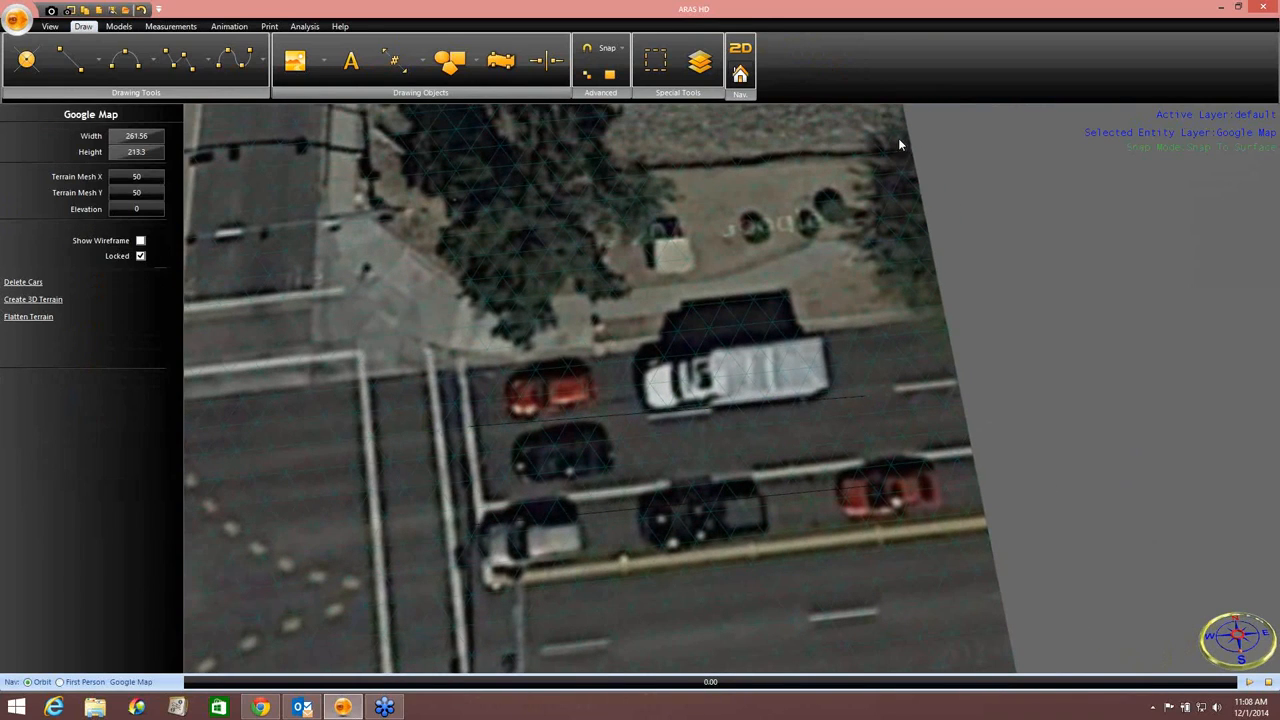
click(712, 62)
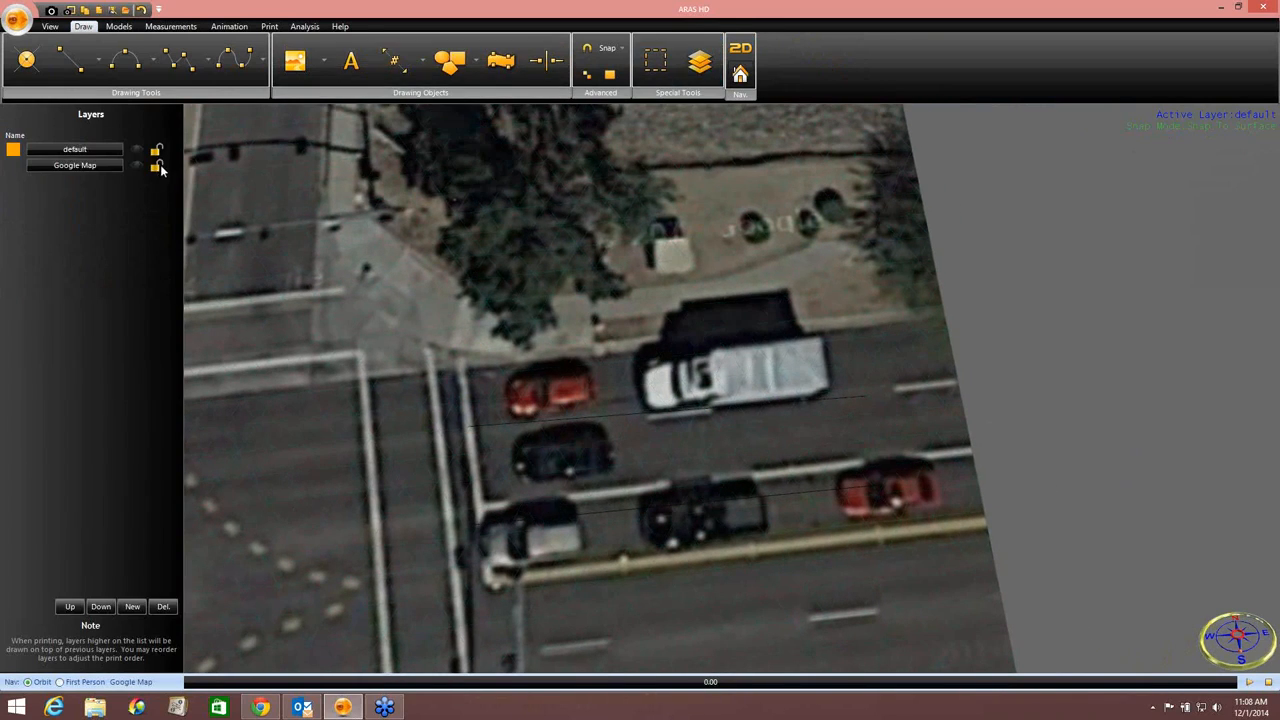
right_drag(655, 393, 666, 357)
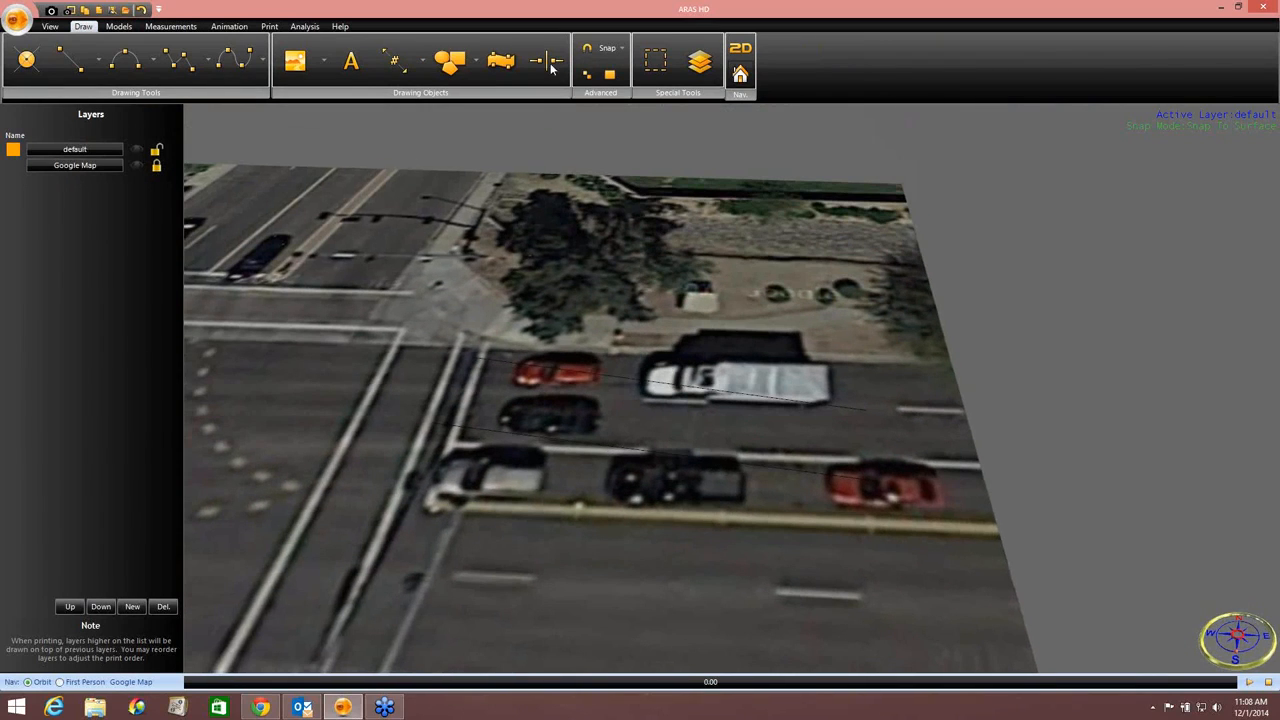
Step: Create a ramp surface using the two sloped lines as its boundaries
click(495, 65)
click(614, 377)
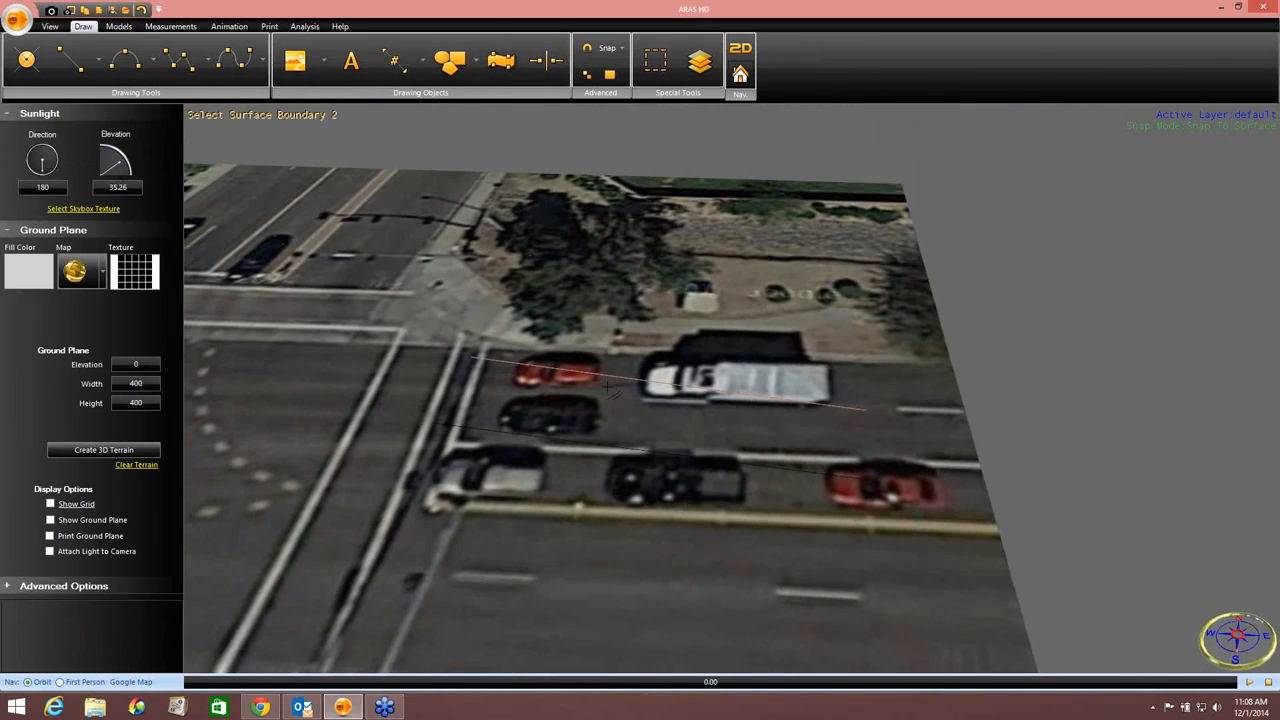
click(586, 443)
Step: Choose a white car from the vehicle library and place its start position just beyond the map edge, behind the low end of the ramp
right_drag(706, 437, 745, 419)
middle_drag(314, 417, 464, 423)
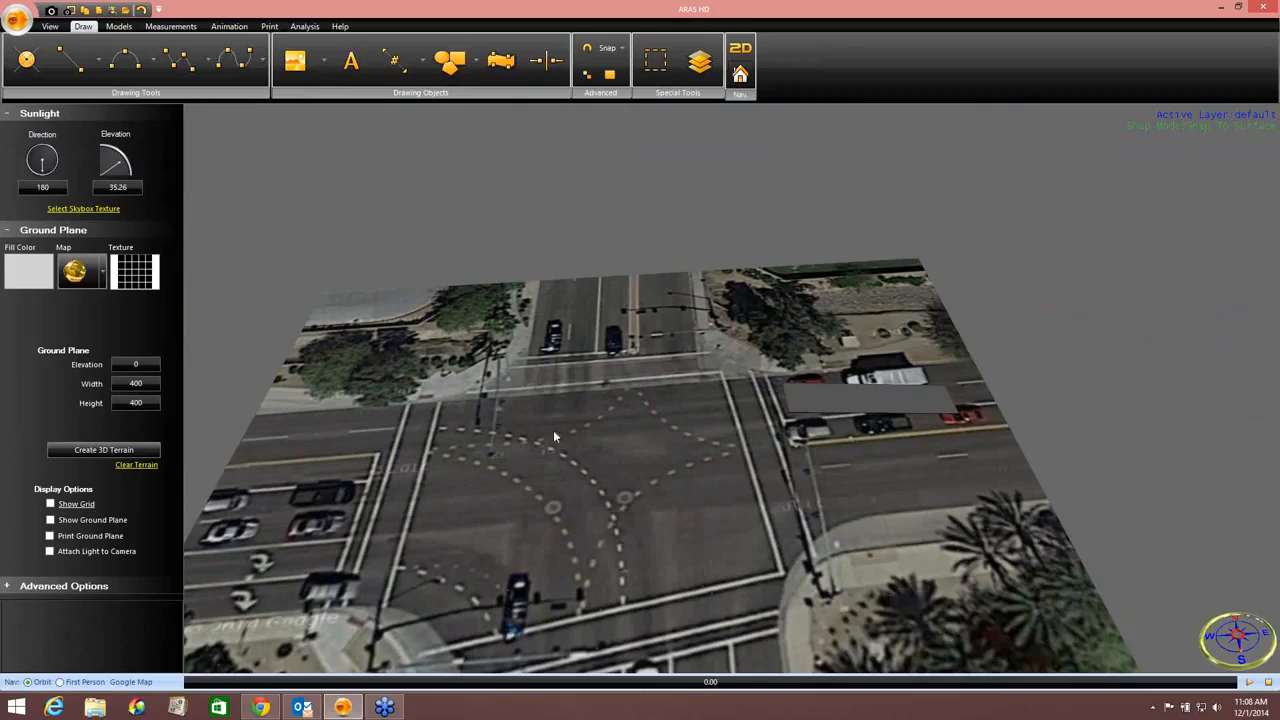
click(118, 26)
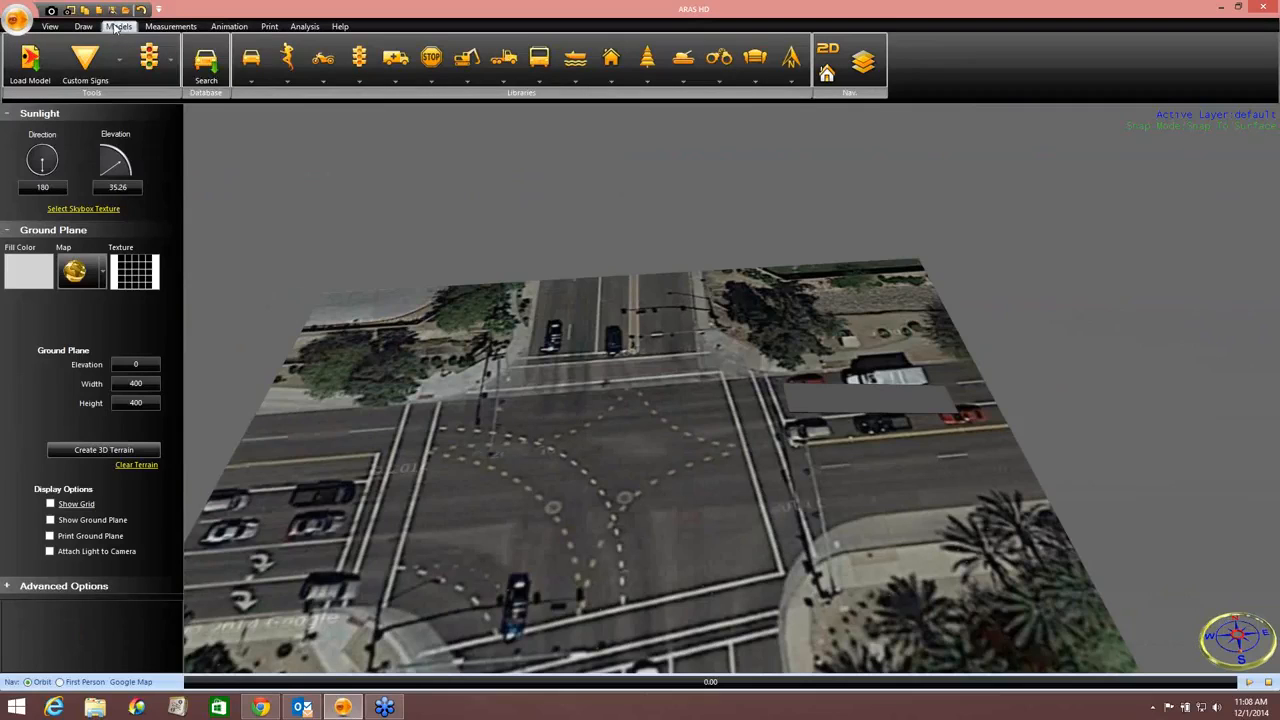
click(251, 60)
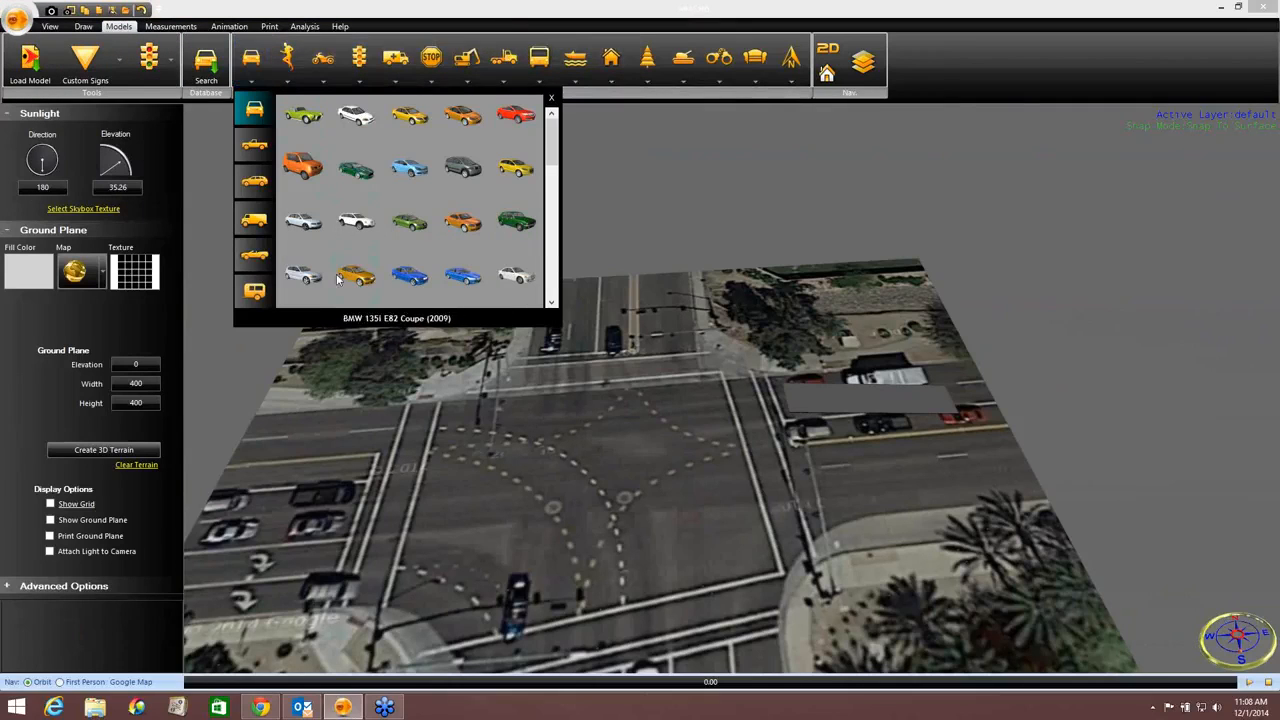
click(516, 278)
scroll(940, 370, up, 2)
scroll(940, 370, up, 2)
middle_drag(940, 370, 547, 371)
click(640, 411)
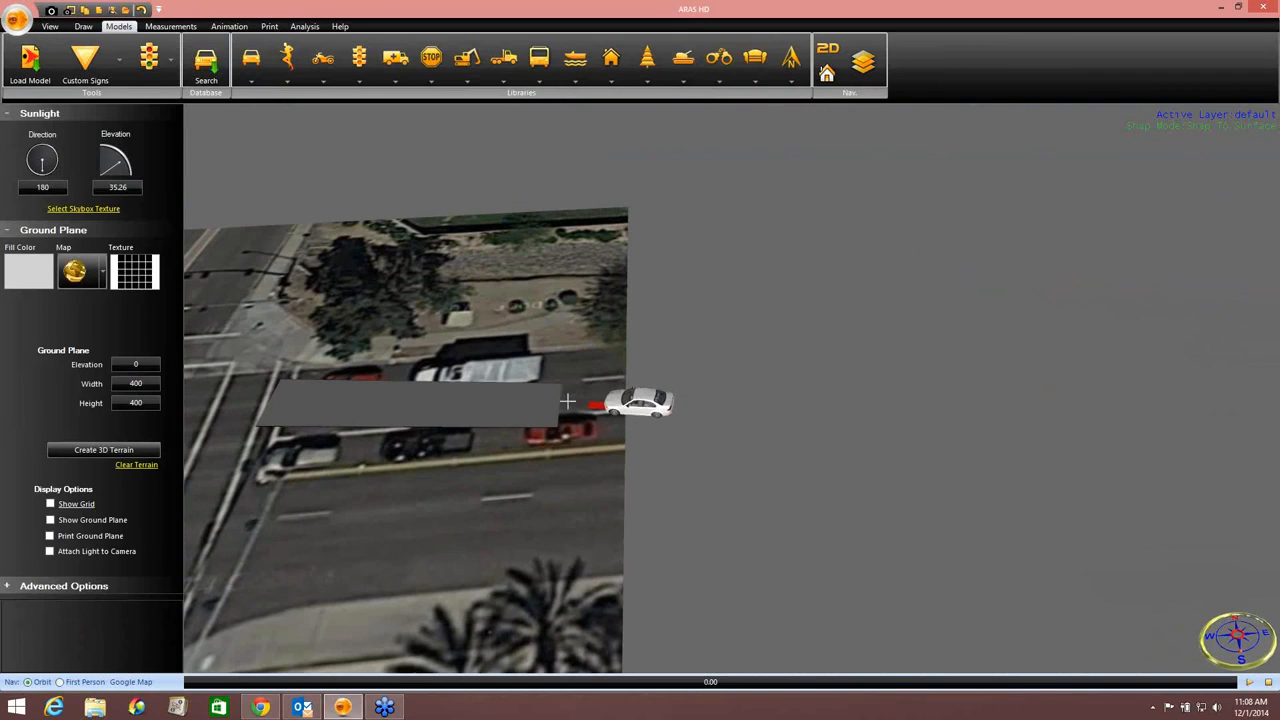
Step: Build a three-segment car path over the ramp's high end, across the intersection, and on to the far west edge of the map
click(286, 401)
middle_drag(222, 382, 514, 395)
middle_drag(398, 450, 618, 439)
middle_drag(476, 457, 557, 436)
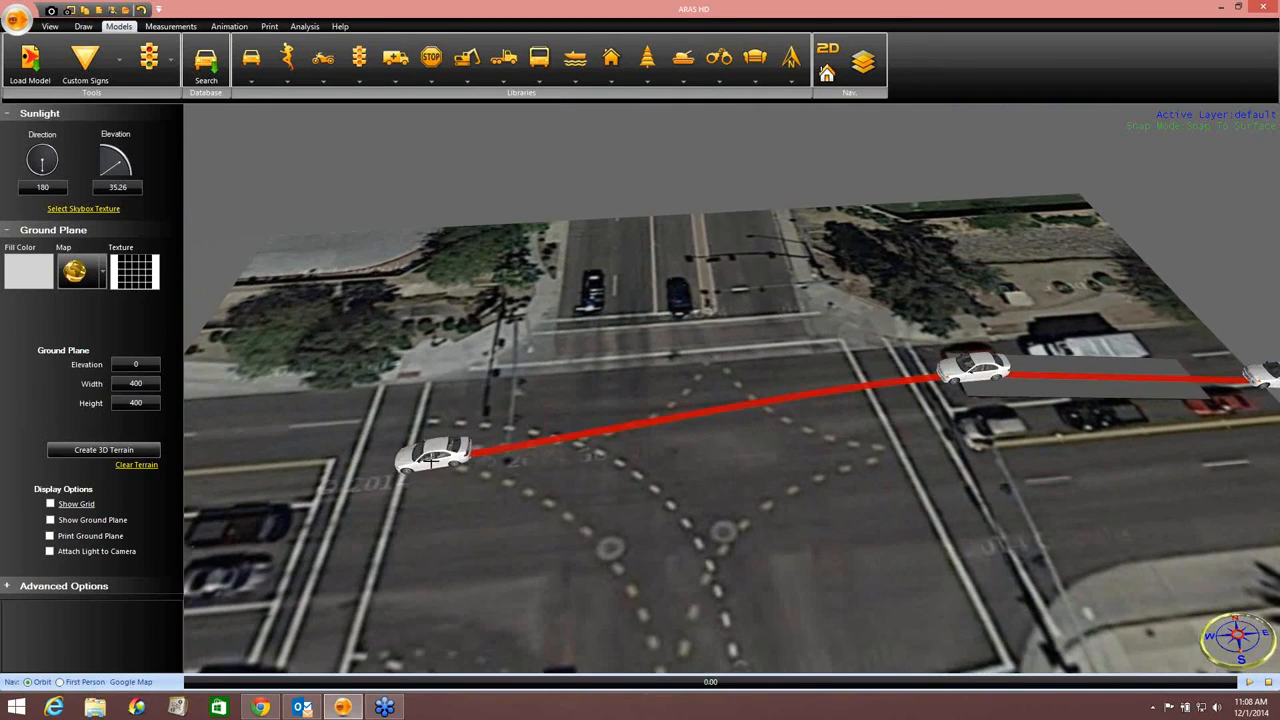
click(386, 462)
middle_drag(250, 455, 524, 430)
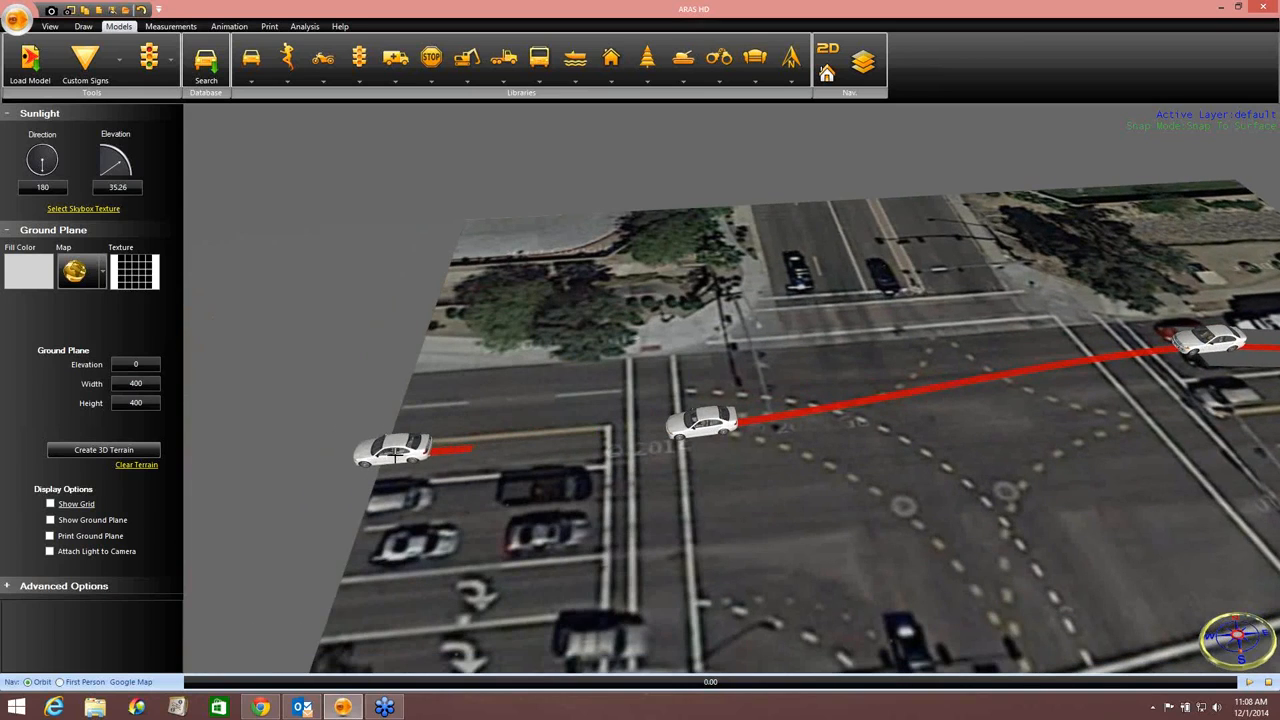
click(442, 466)
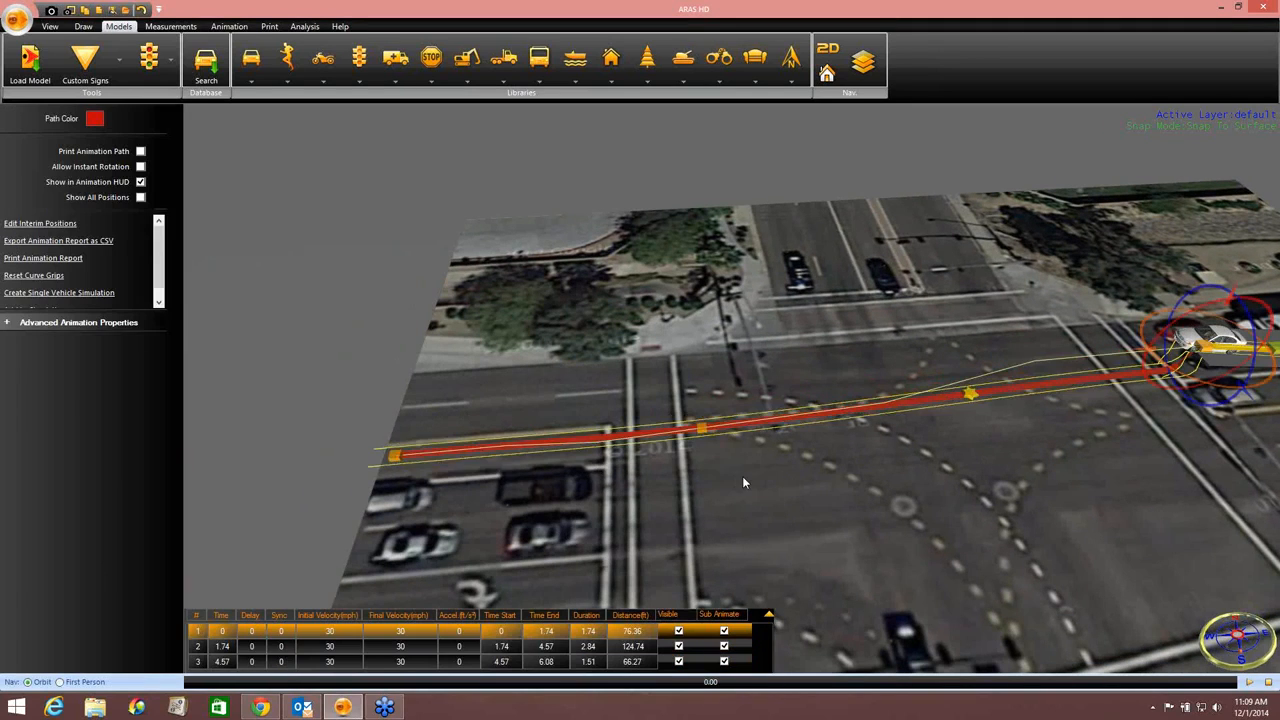
Step: Set the initial and final velocity of the car path's first segment to 60 mph
middle_drag(742, 476, 520, 484)
right_drag(521, 484, 618, 451)
scroll(670, 449, down, 3)
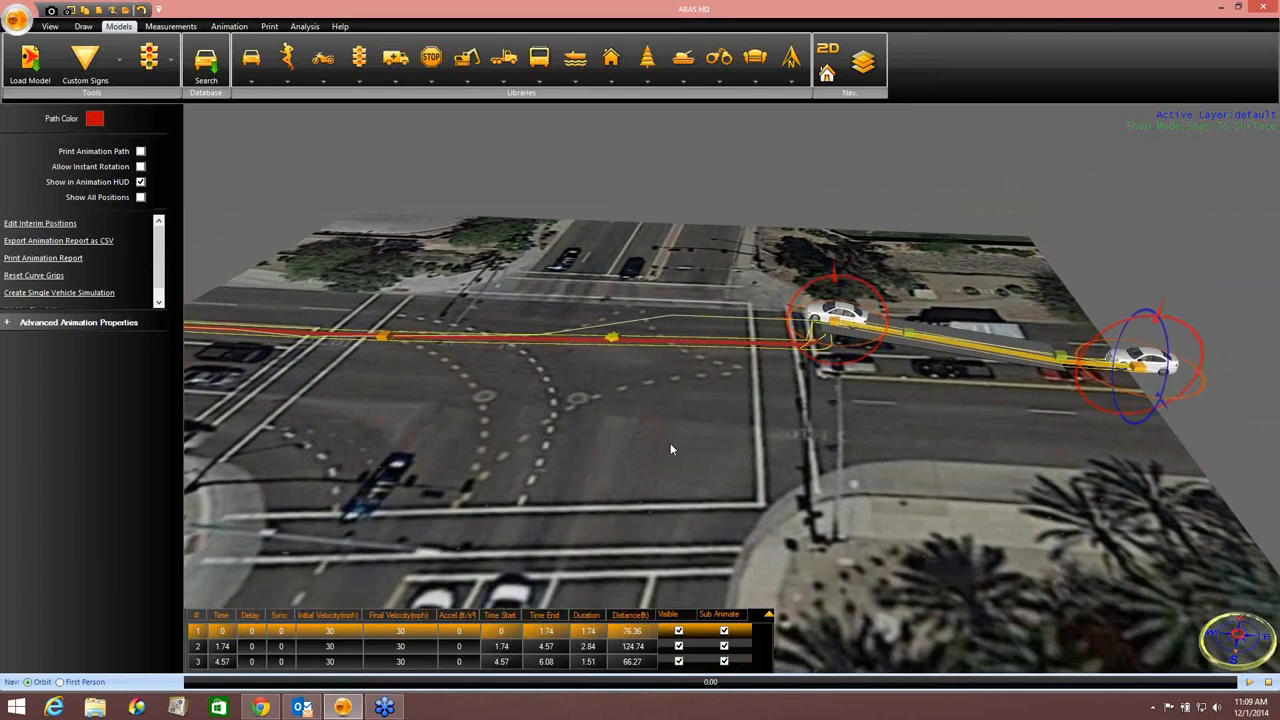
click(356, 633)
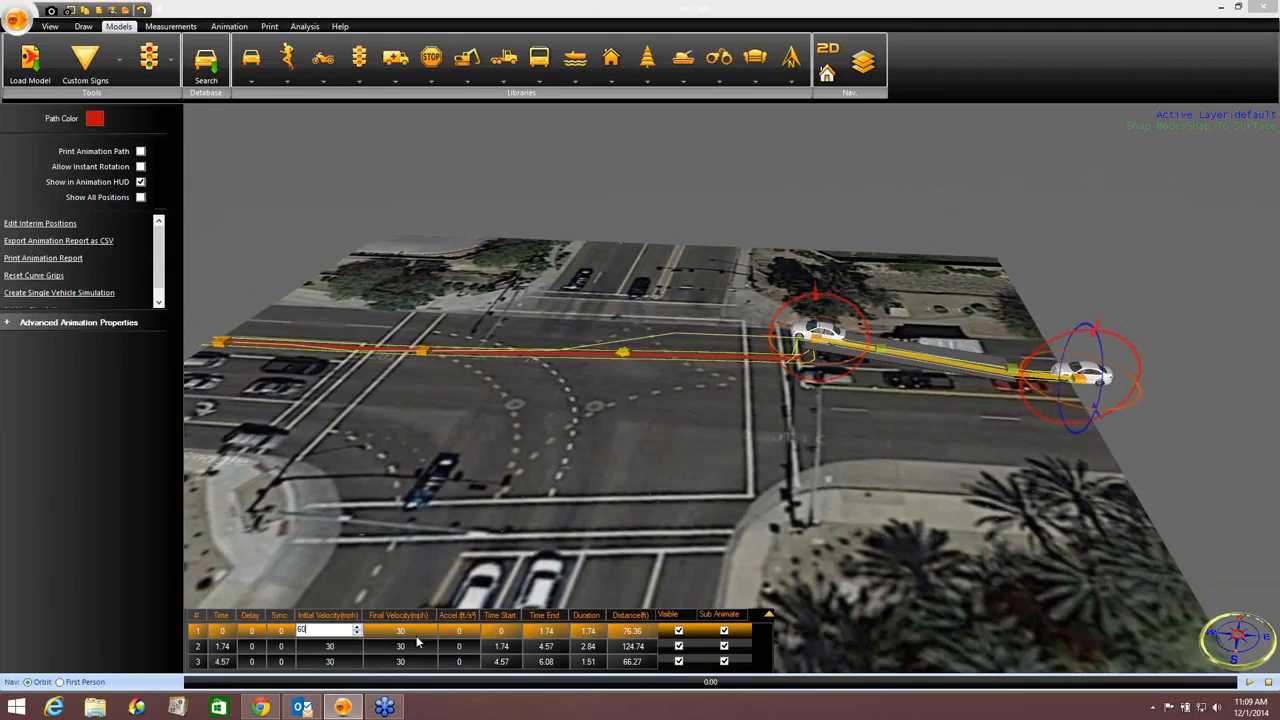
key(Tab)
text(60)
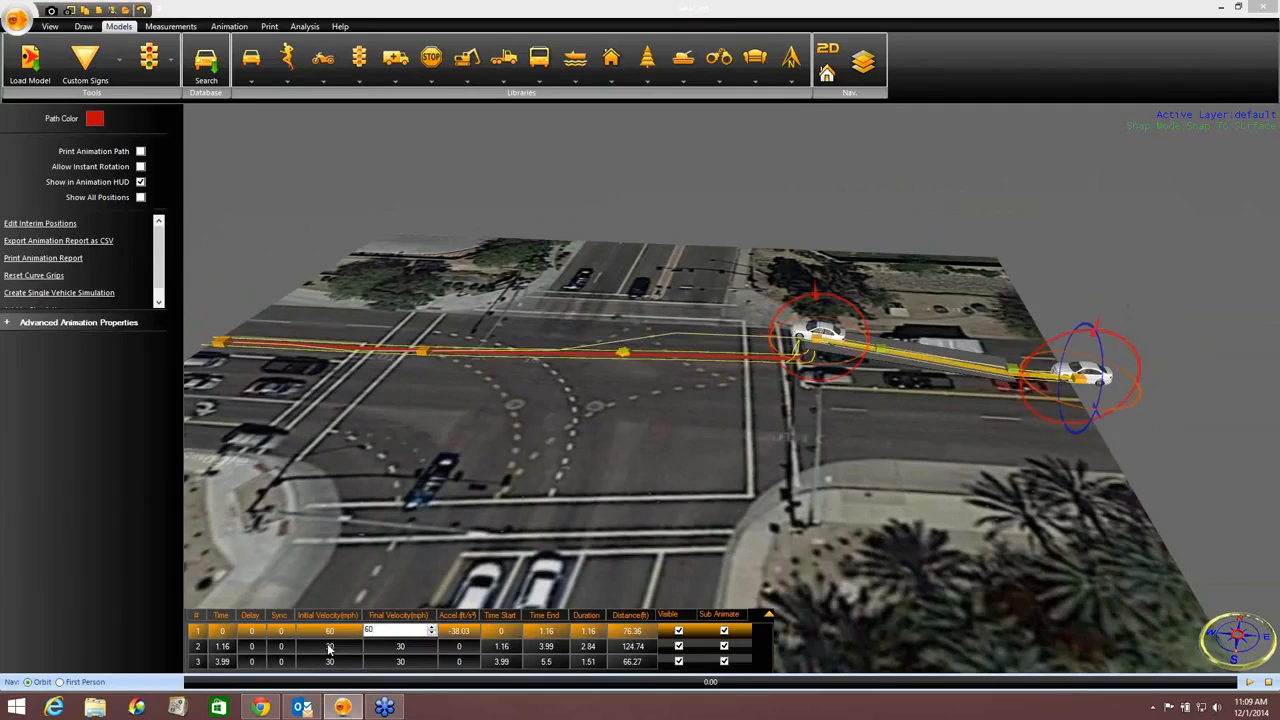
Step: Set the initial and final velocities of the car path's second and third segments to 60 mph
click(329, 648)
text(60)
key(Tab)
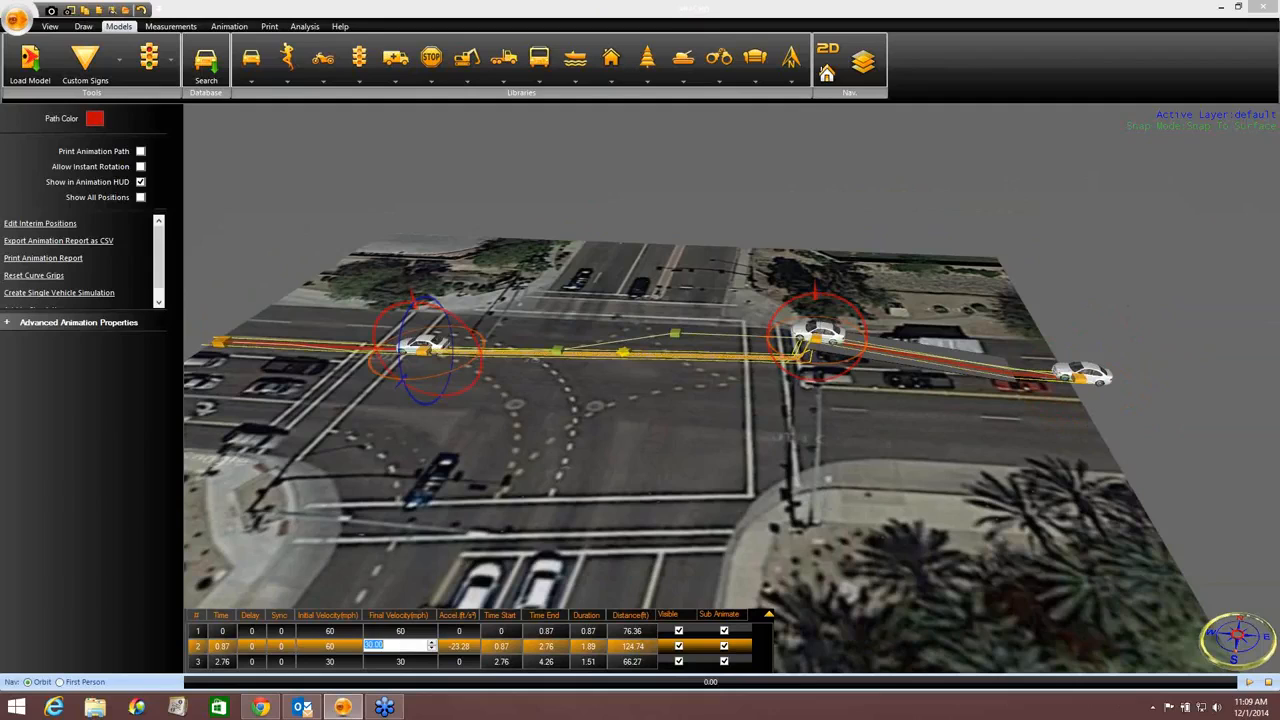
click(344, 662)
text(6)
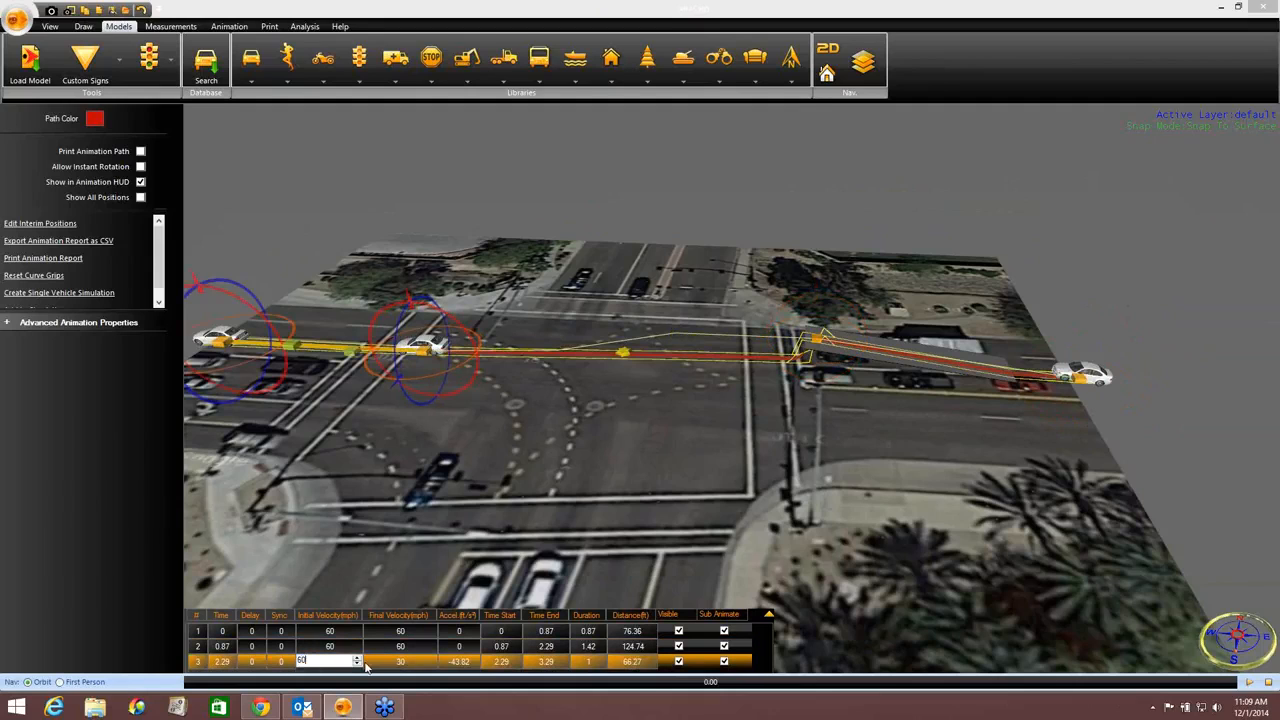
click(412, 663)
text(60)
click(922, 521)
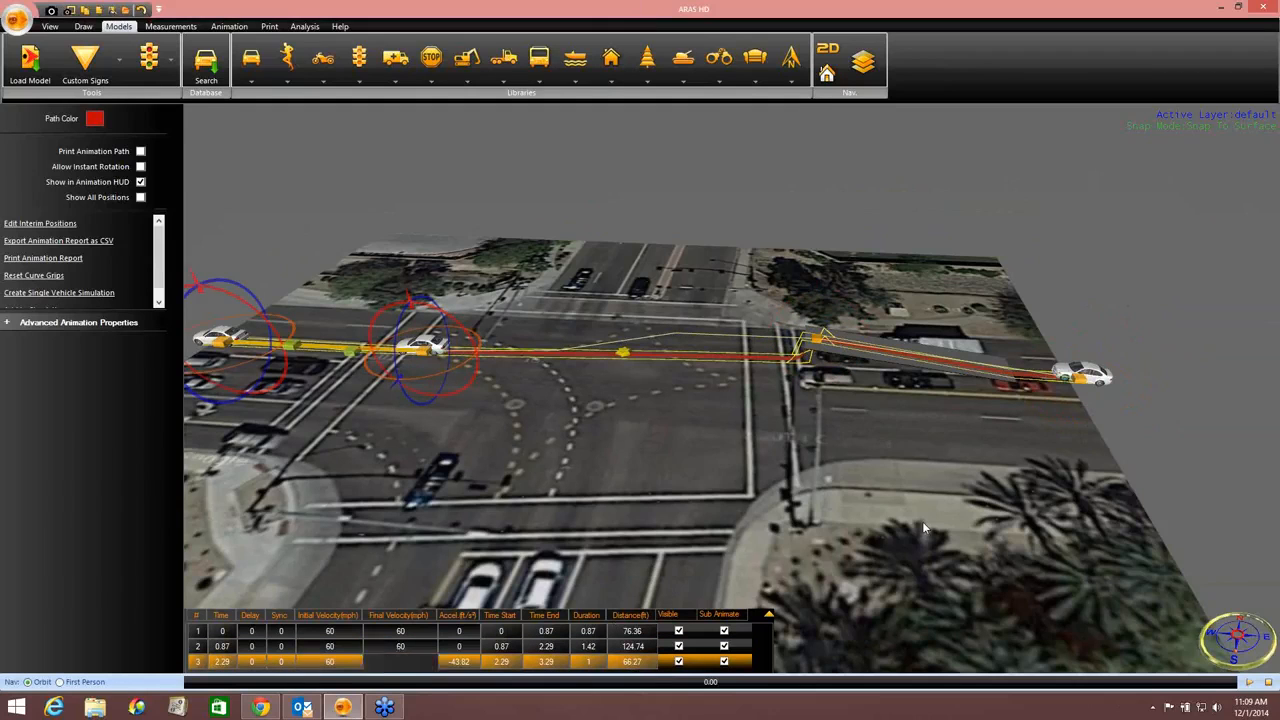
Step: Play the animation to review the car driving over the ramp and across the intersection
middle_drag(846, 484, 790, 488)
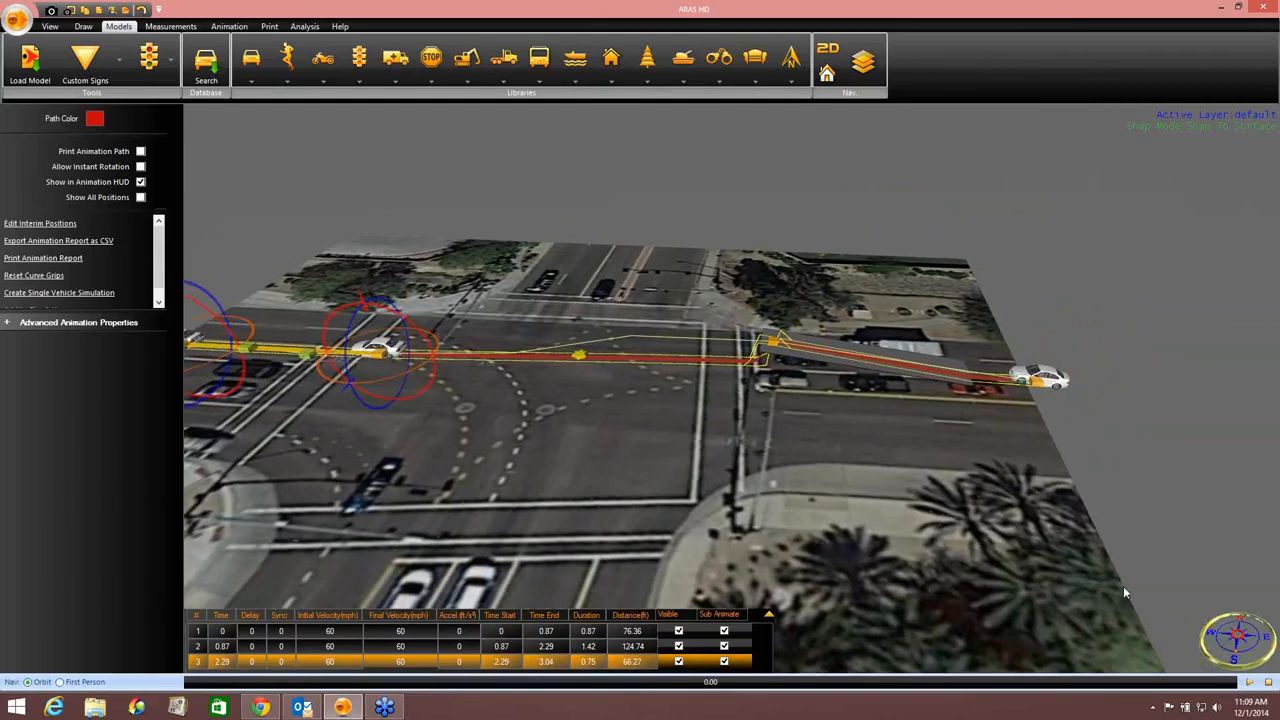
click(1251, 682)
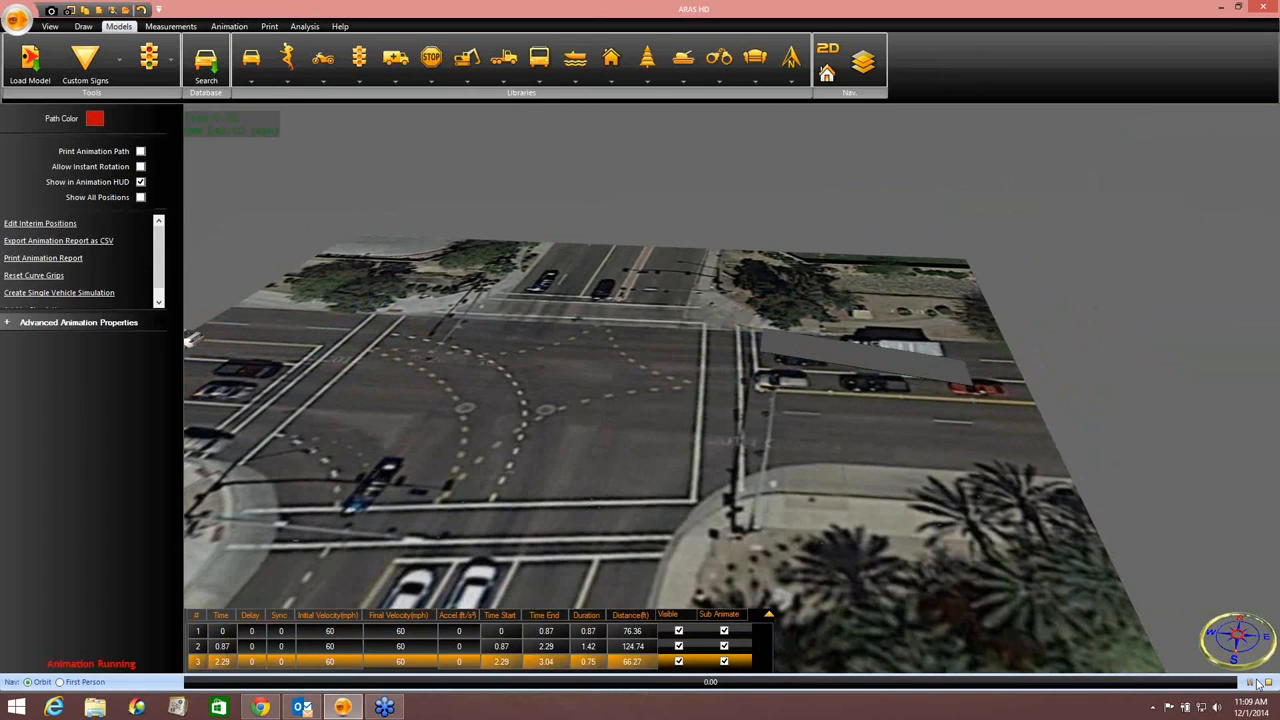
Step: Stop the playback and move the car at the end of the path's first segment back onto the ramp's high end
click(1257, 681)
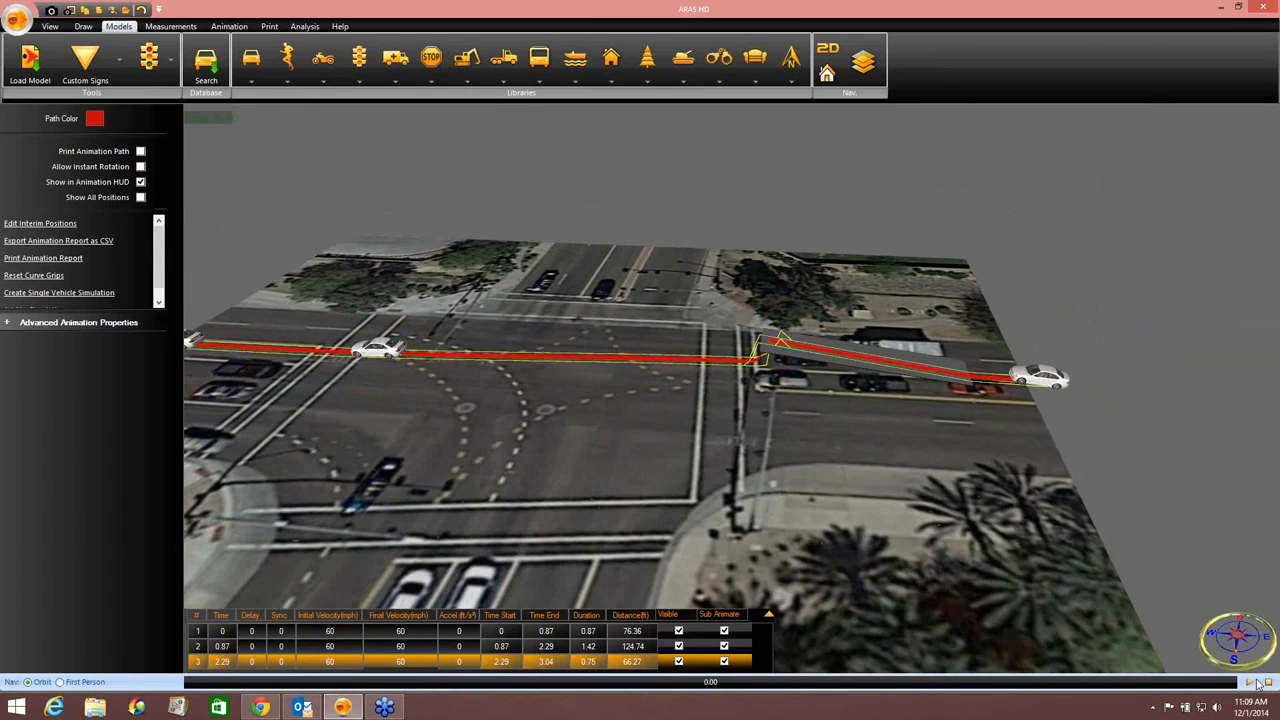
scroll(781, 406, up, 5)
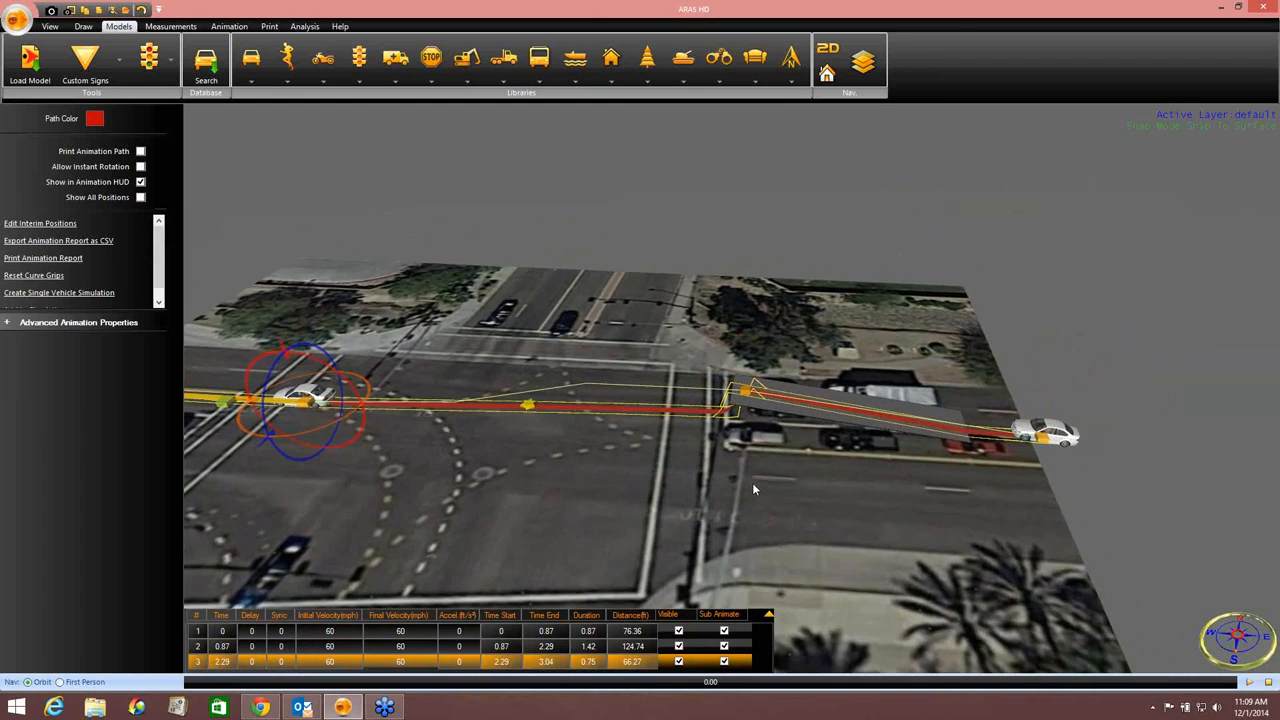
scroll(808, 444, up, 3)
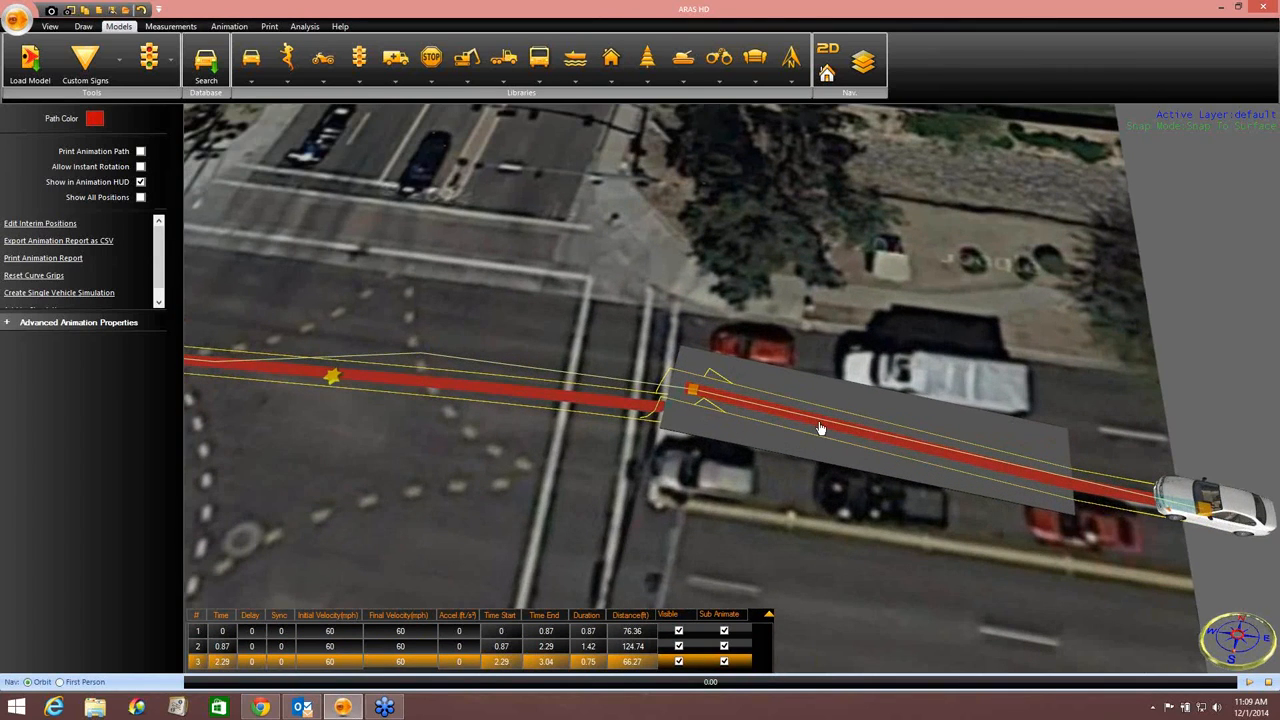
click(736, 410)
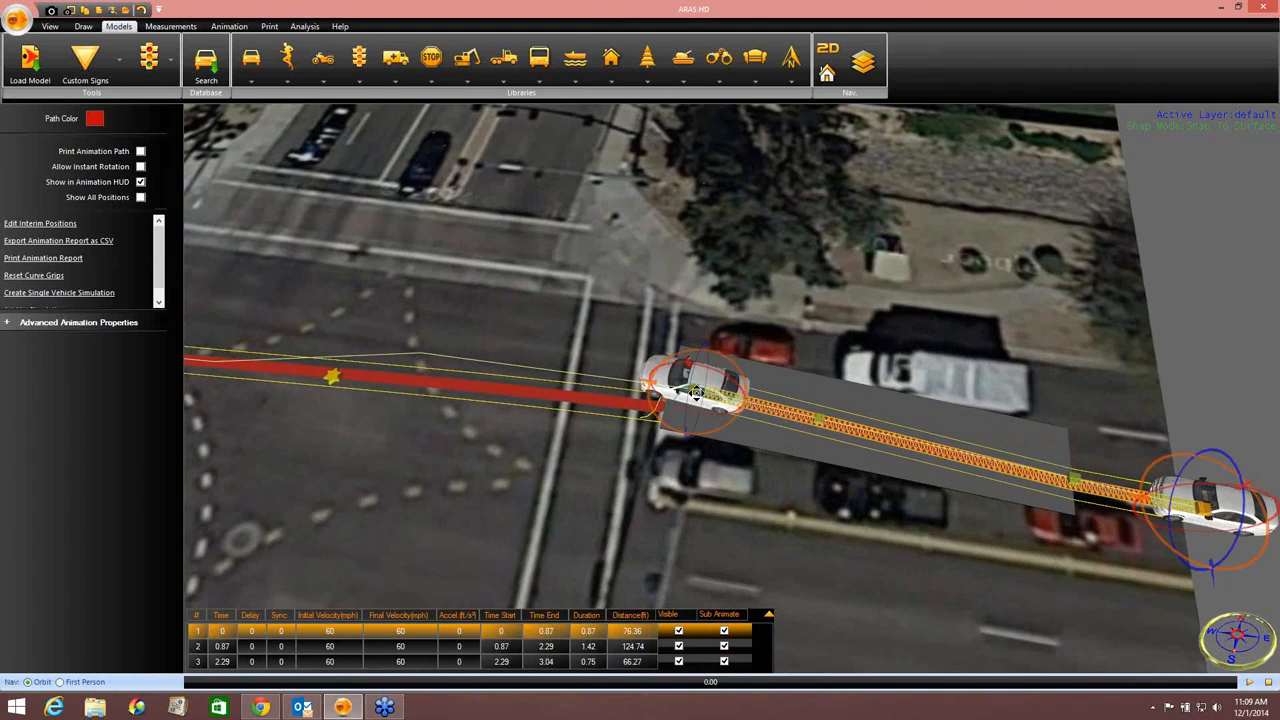
click(698, 395)
drag(725, 401, 727, 401)
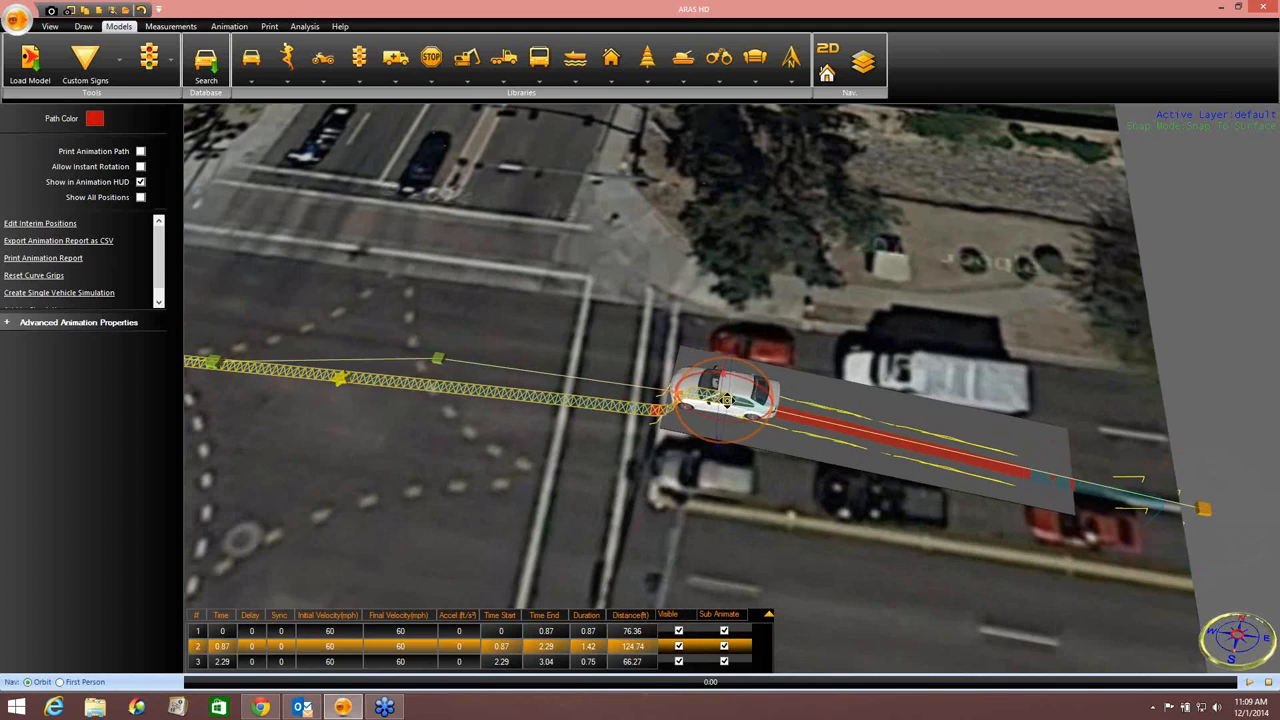
middle_drag(775, 534, 838, 333)
click(702, 364)
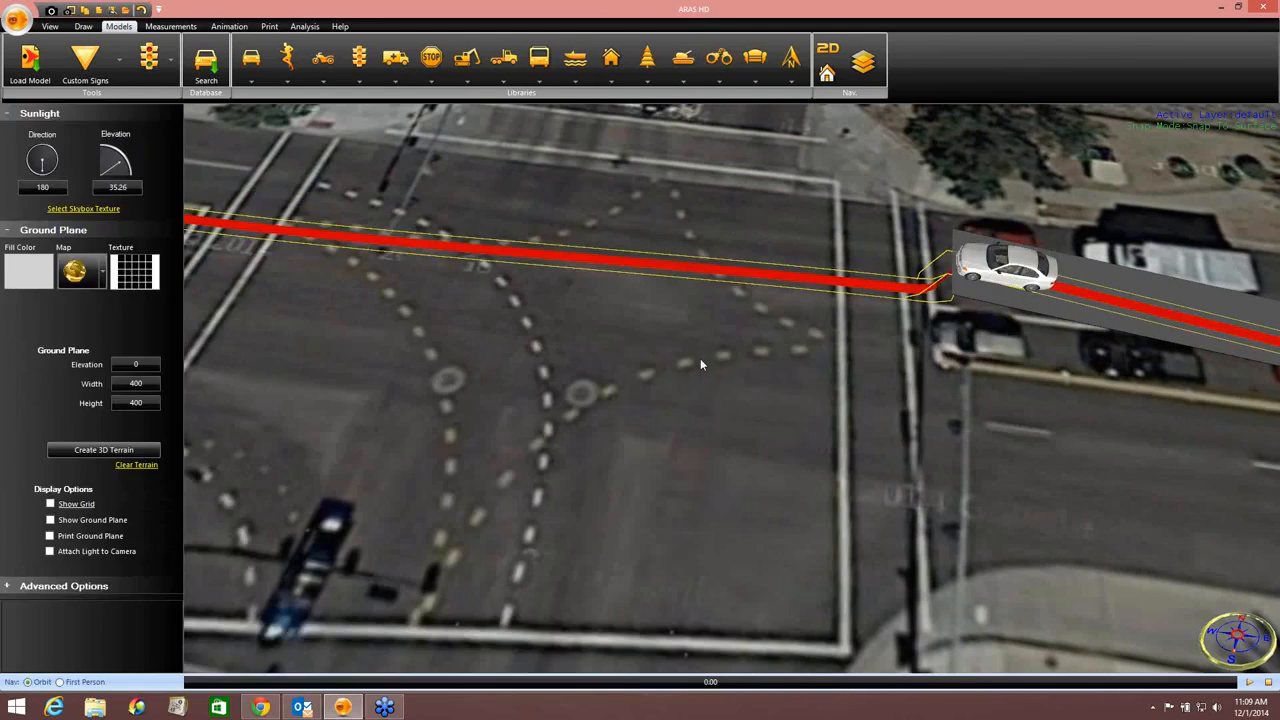
Step: Turn off Terrain Follow in the advanced animation properties of the car path's second segment
click(613, 266)
middle_drag(614, 414, 618, 382)
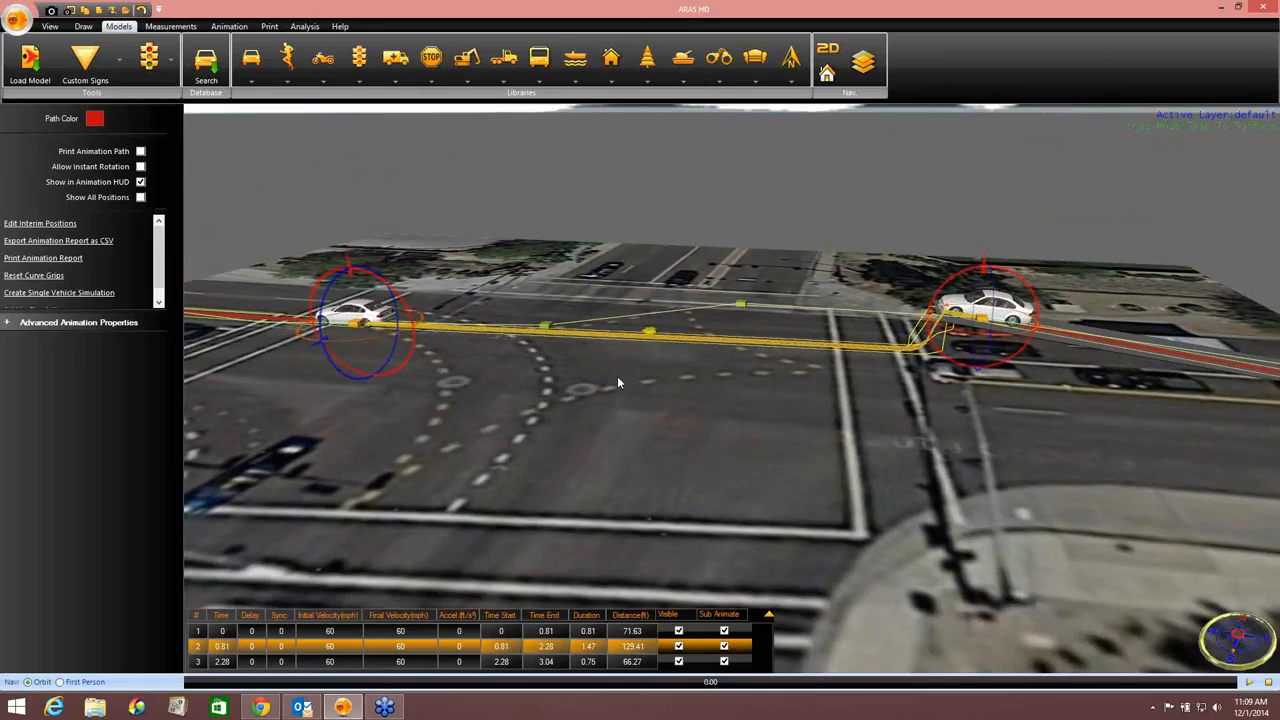
click(60, 323)
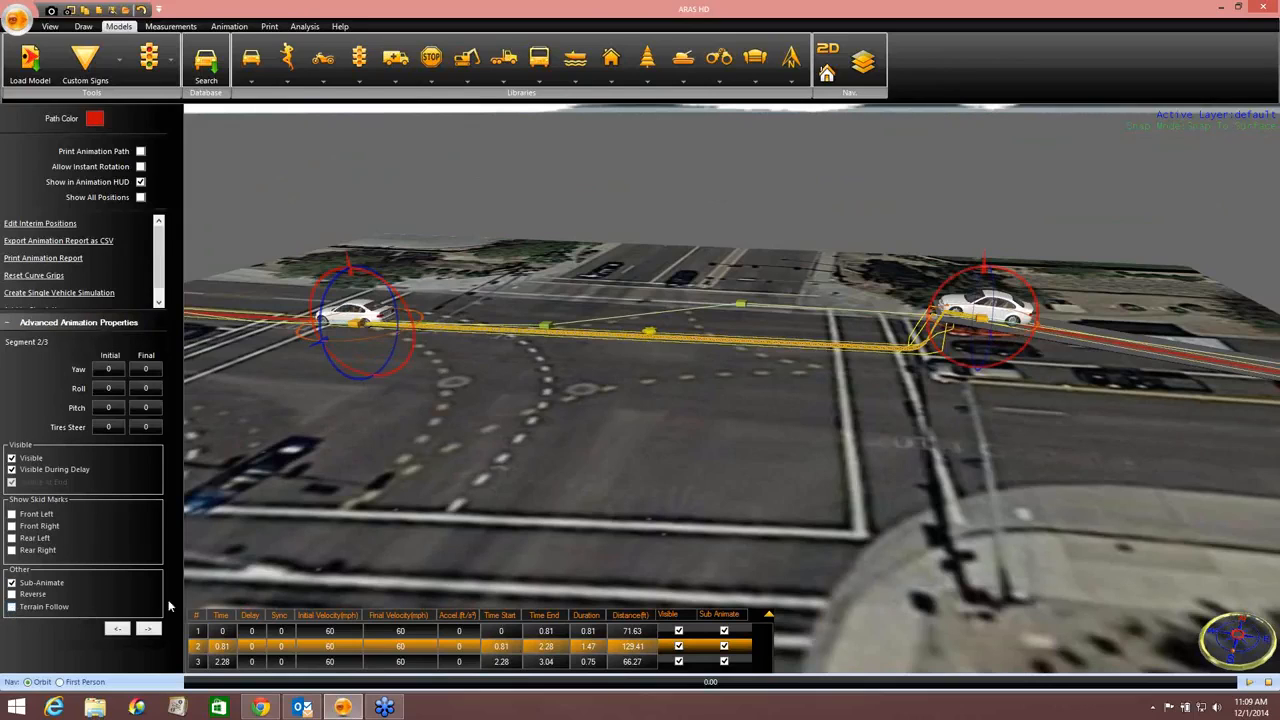
click(650, 450)
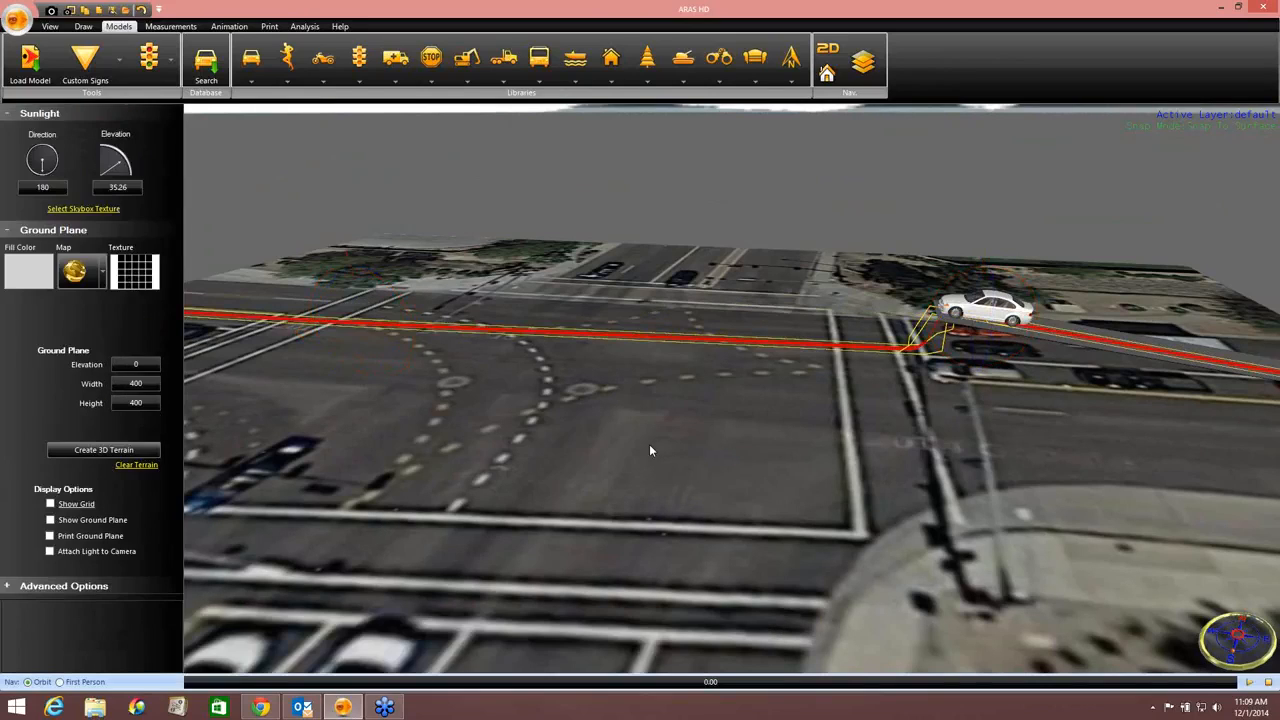
click(681, 343)
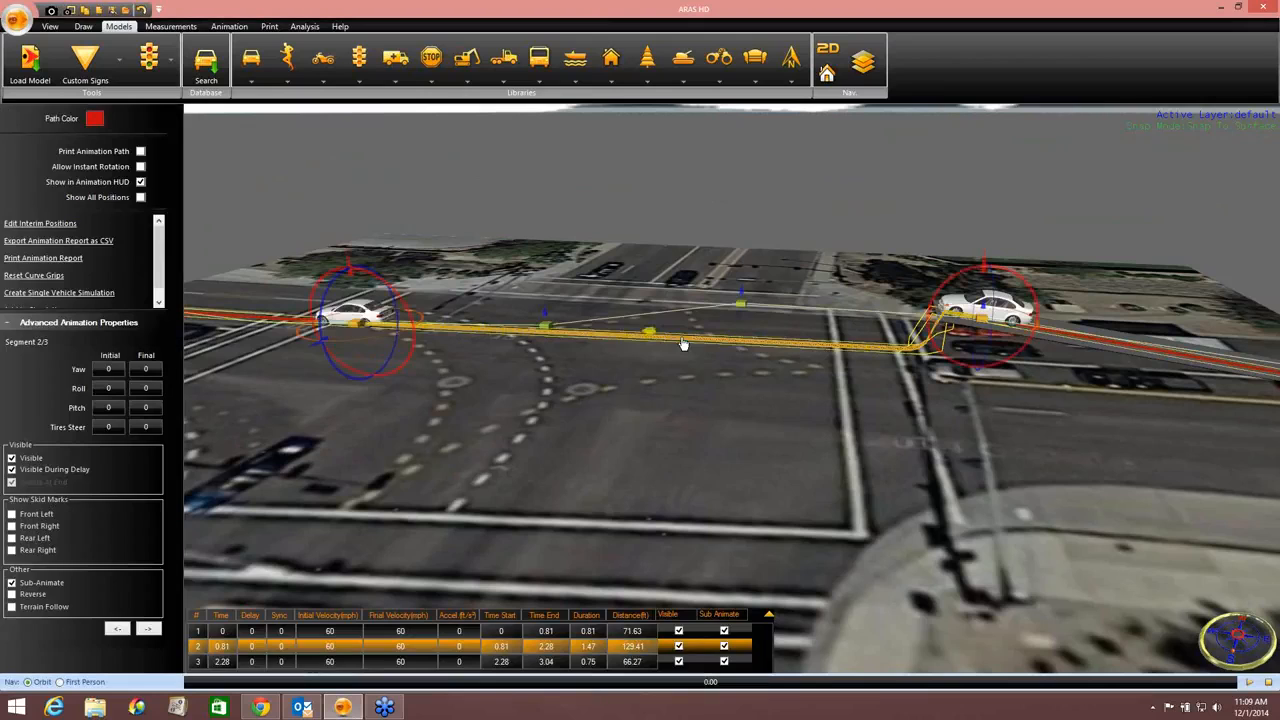
middle_drag(679, 431, 650, 459)
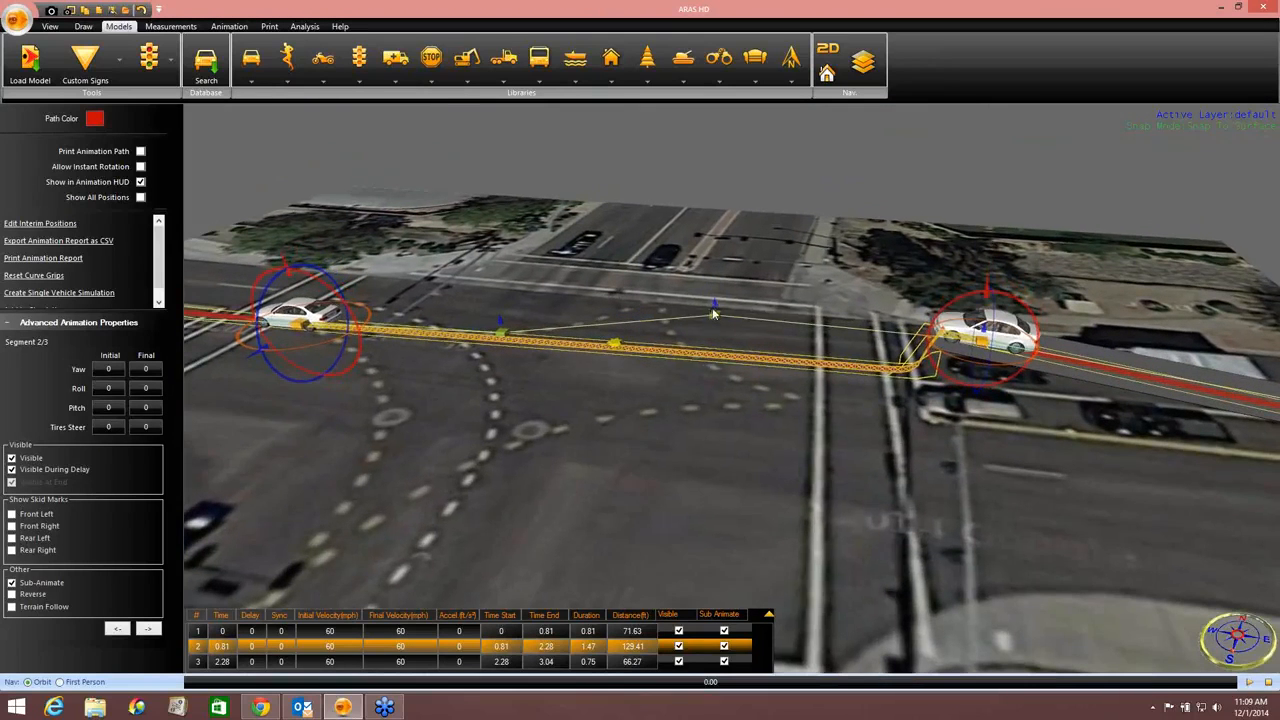
Step: Raise the second segment's curve grip near the ramp and adjust the one near the landing to arc the path over the intersection
drag(715, 304, 715, 263)
drag(509, 320, 463, 364)
middle_drag(463, 364, 755, 385)
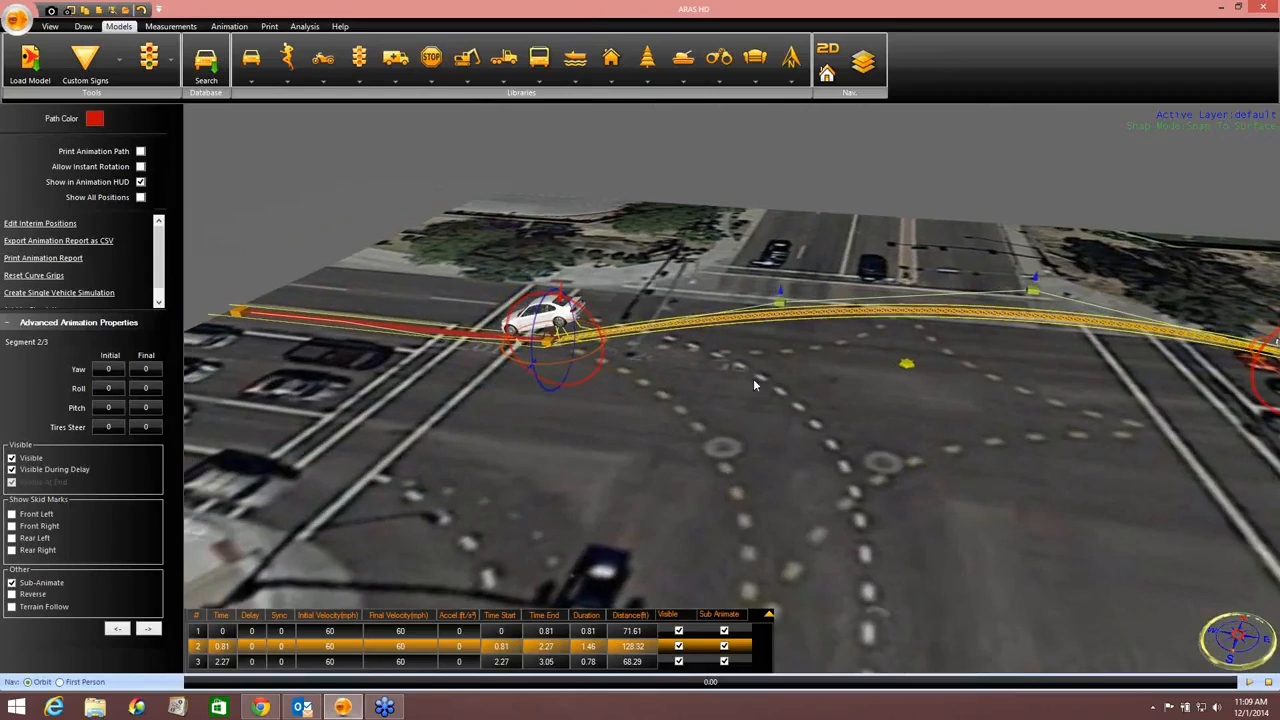
Step: Turn off Terrain Follow for the path's third segment and adjust its curve grip near the landing to level the car
click(396, 332)
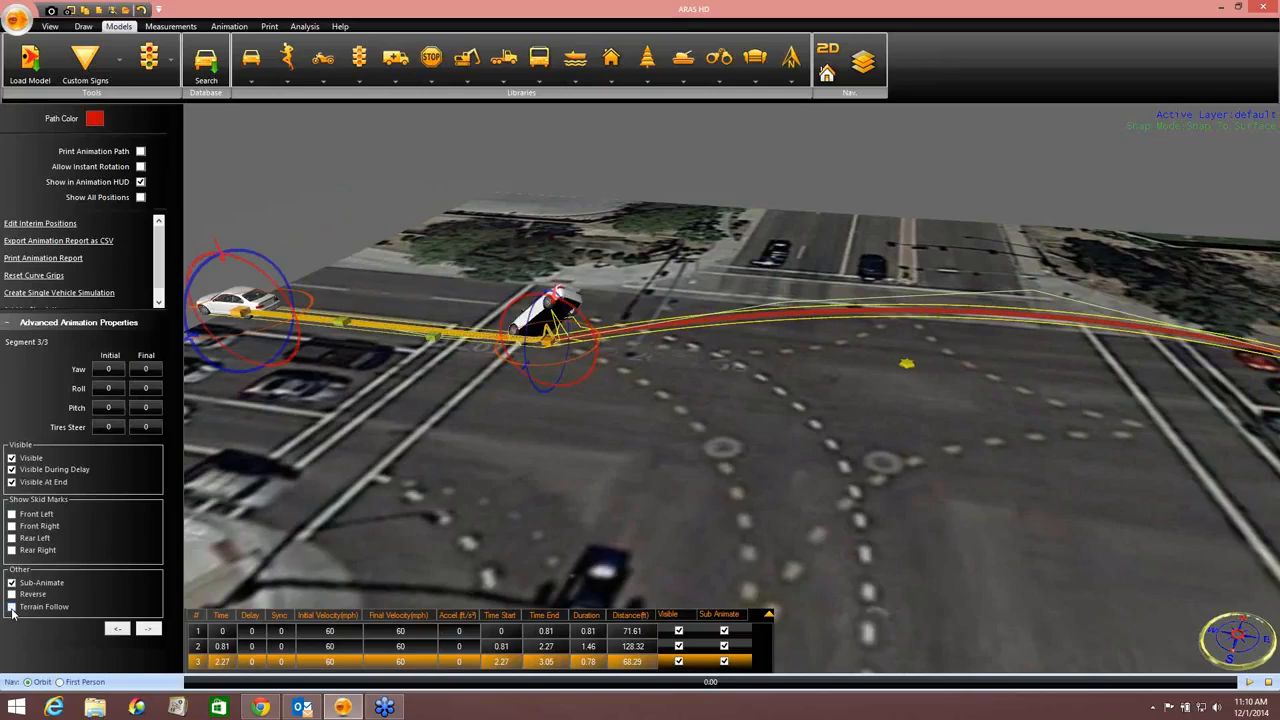
click(430, 337)
right_drag(476, 396, 489, 372)
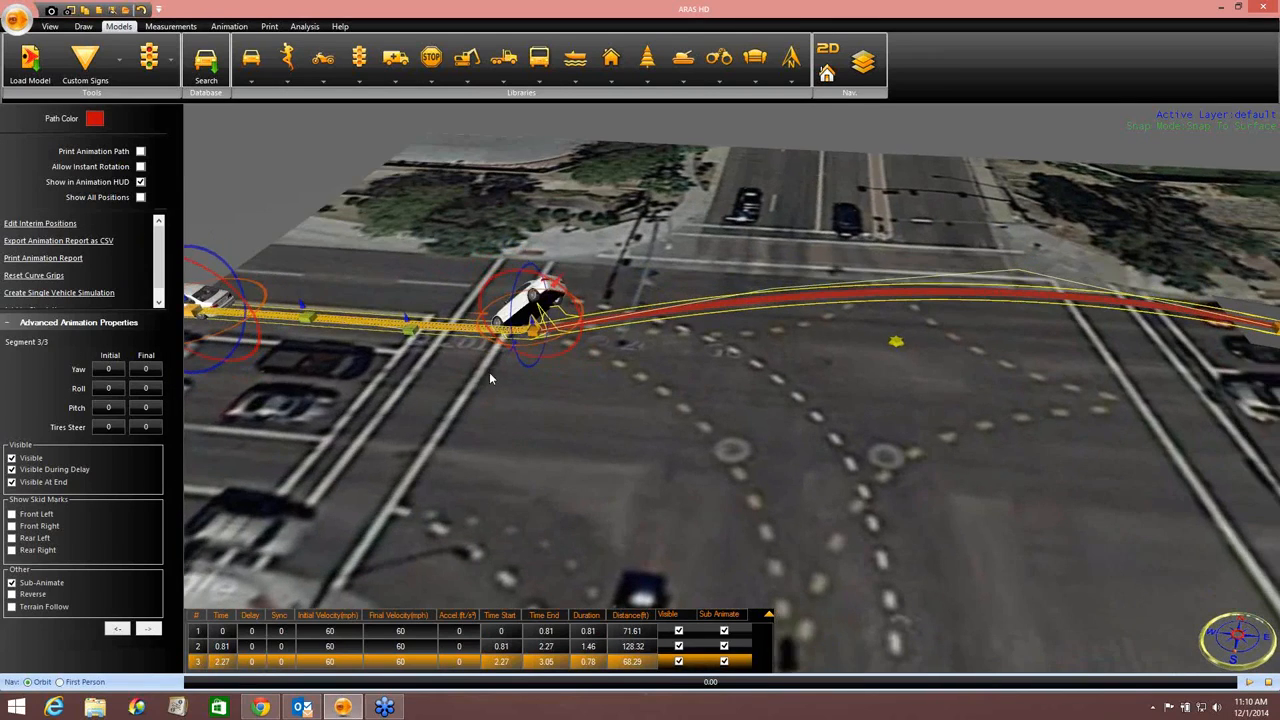
middle_drag(495, 370, 592, 427)
scroll(595, 424, up, 3)
right_drag(595, 424, 506, 390)
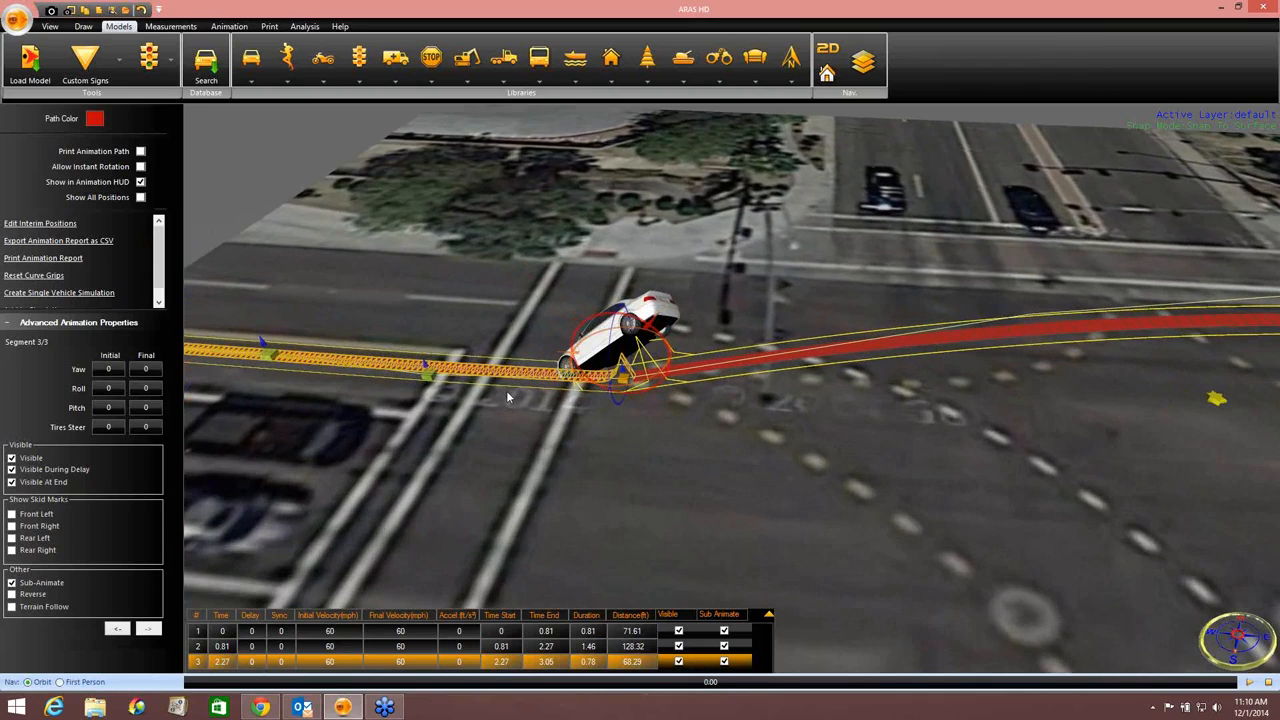
drag(426, 364, 427, 353)
right_drag(631, 474, 731, 371)
scroll(638, 411, down, 2)
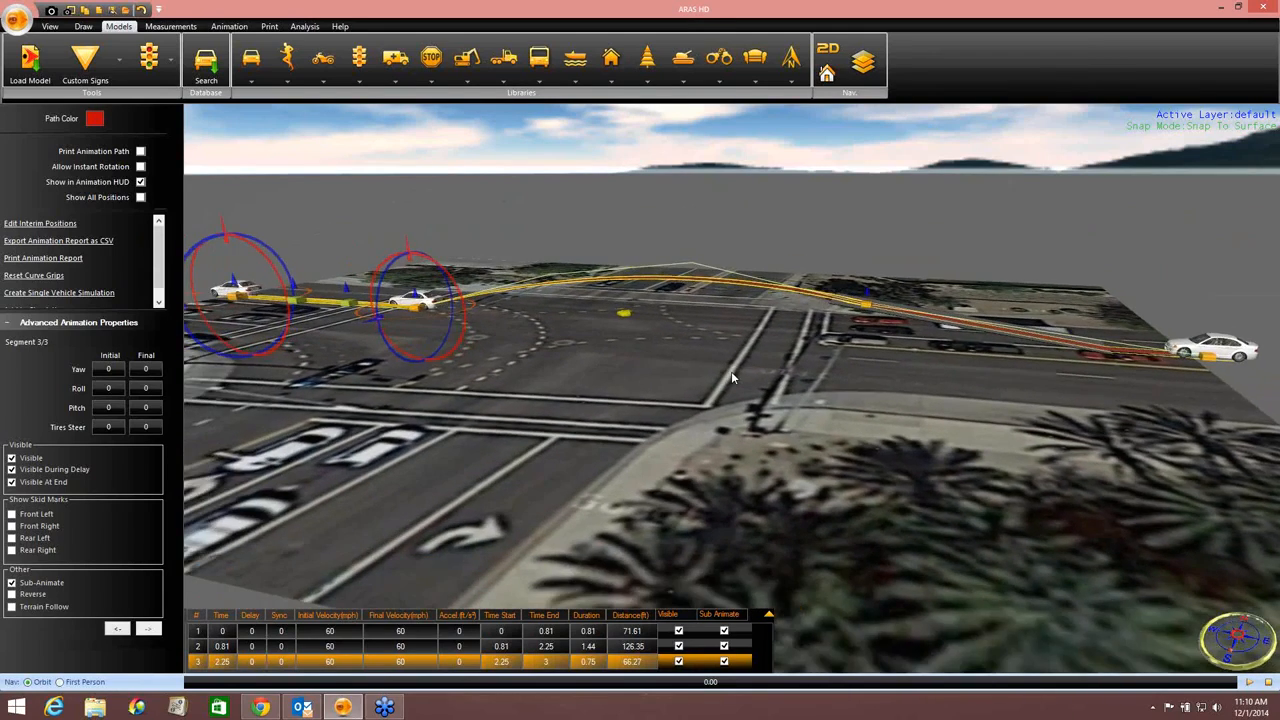
Step: Play the animation from the side and from the west end of the road to review the car's jump
scroll(736, 365, down, 3)
click(790, 260)
scroll(813, 425, up, 3)
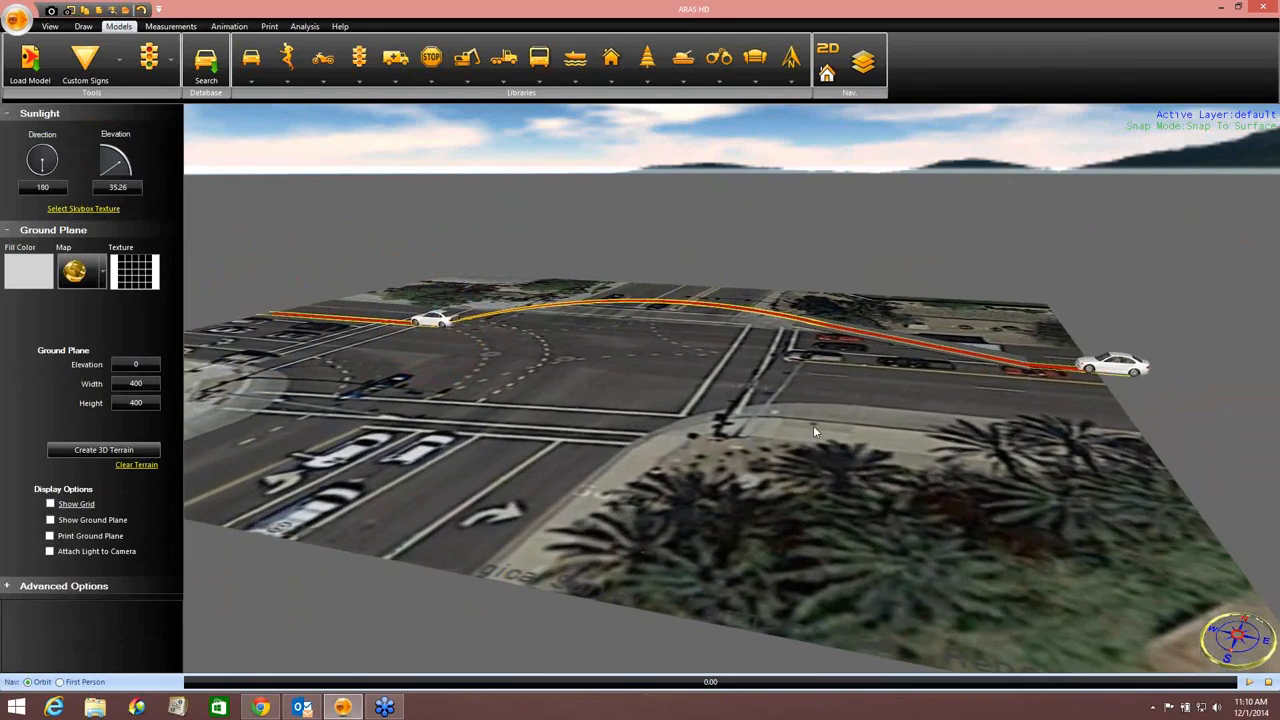
click(1252, 684)
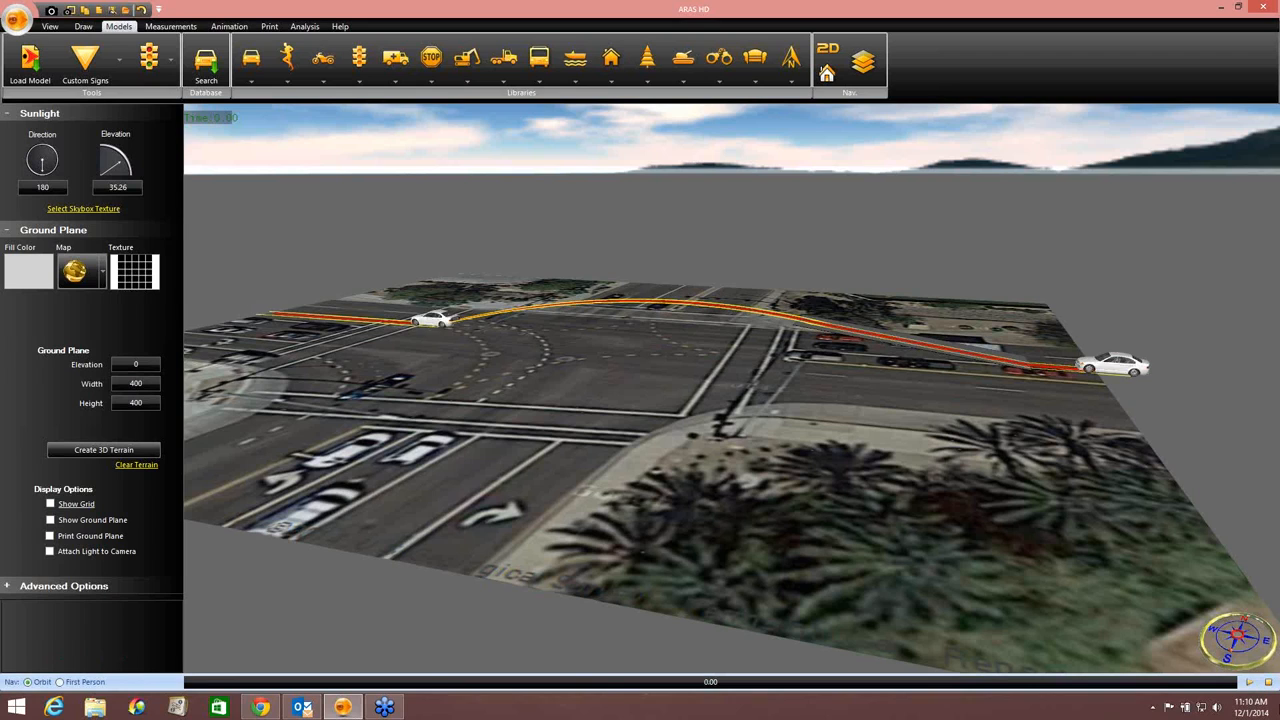
middle_drag(786, 446, 728, 439)
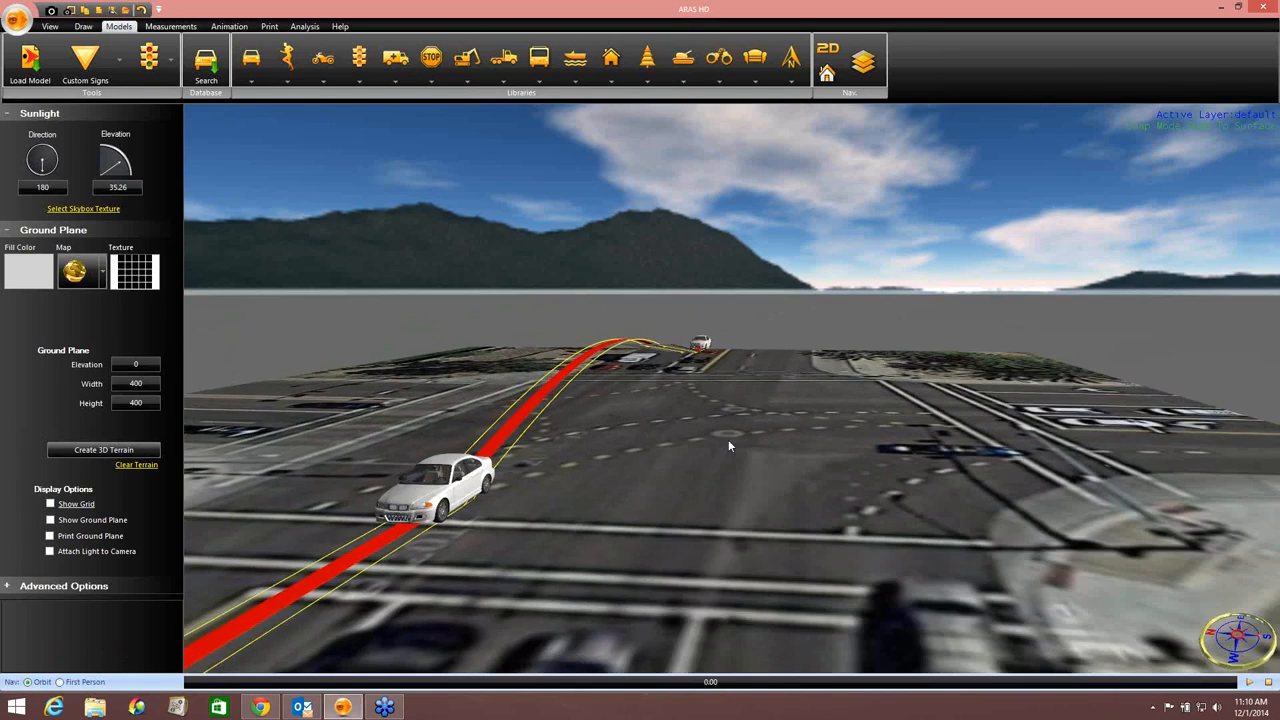
click(1249, 683)
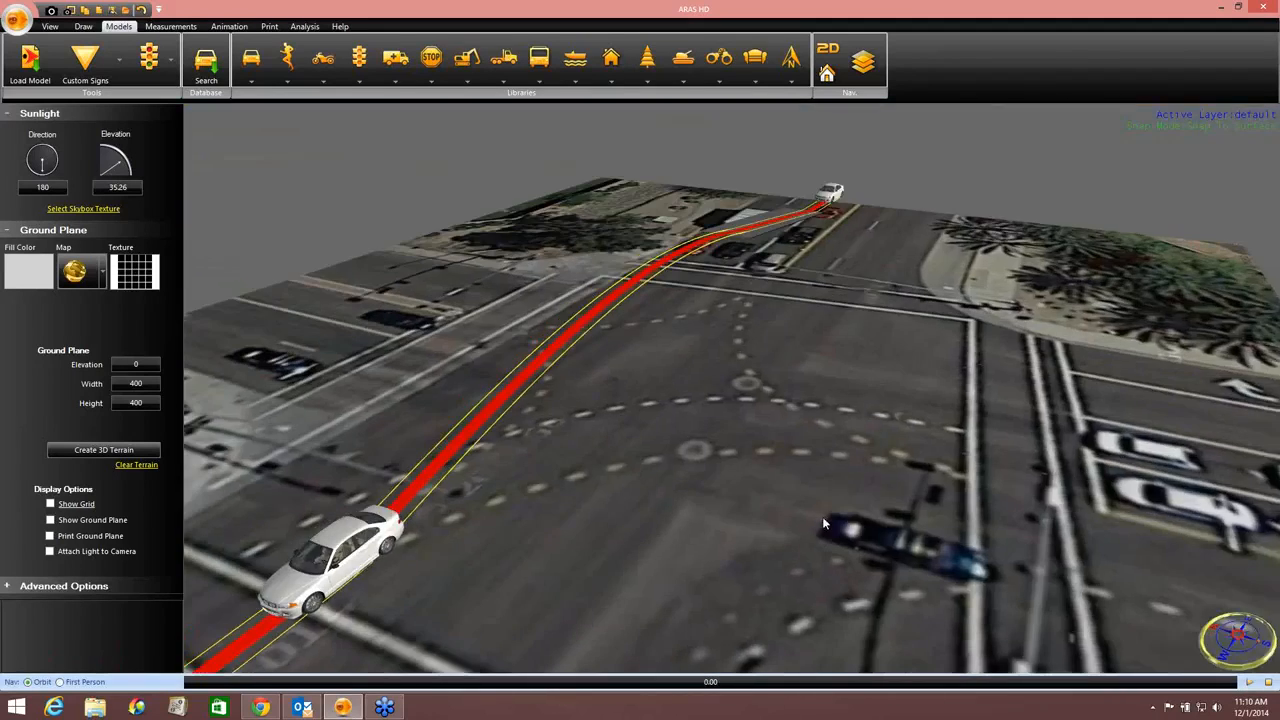
middle_drag(823, 517, 833, 512)
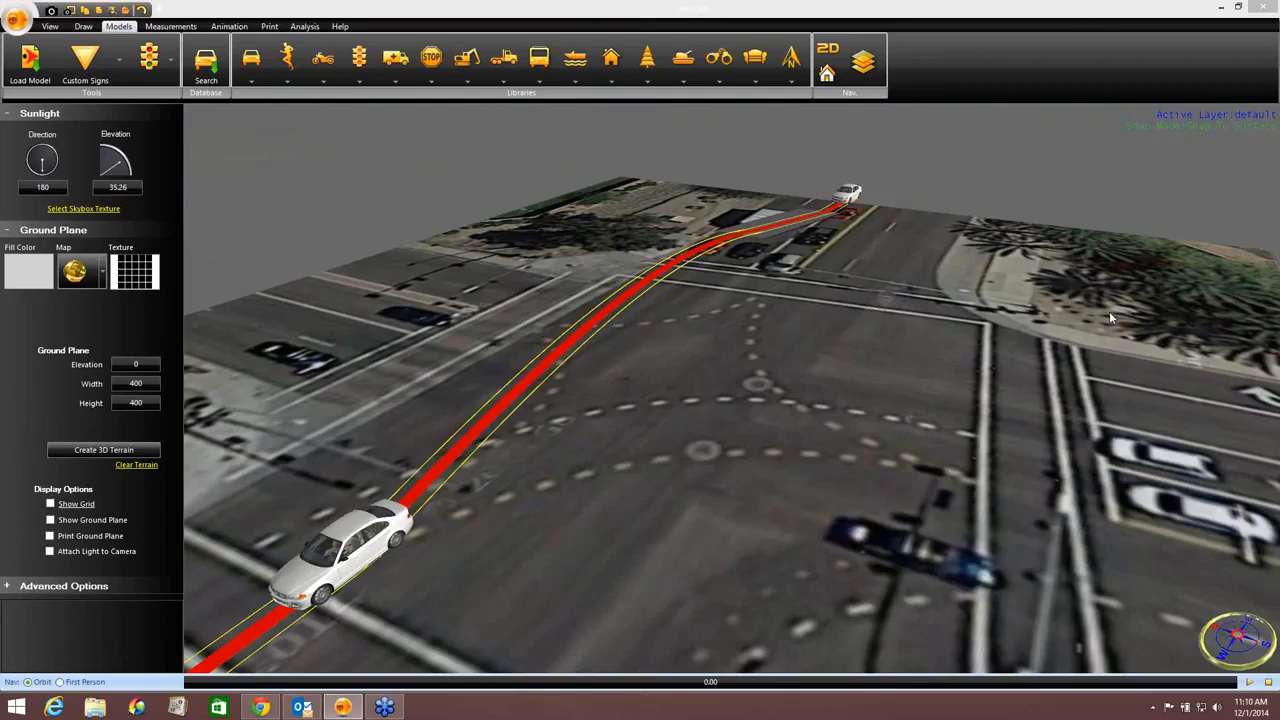
middle_drag(768, 344, 783, 383)
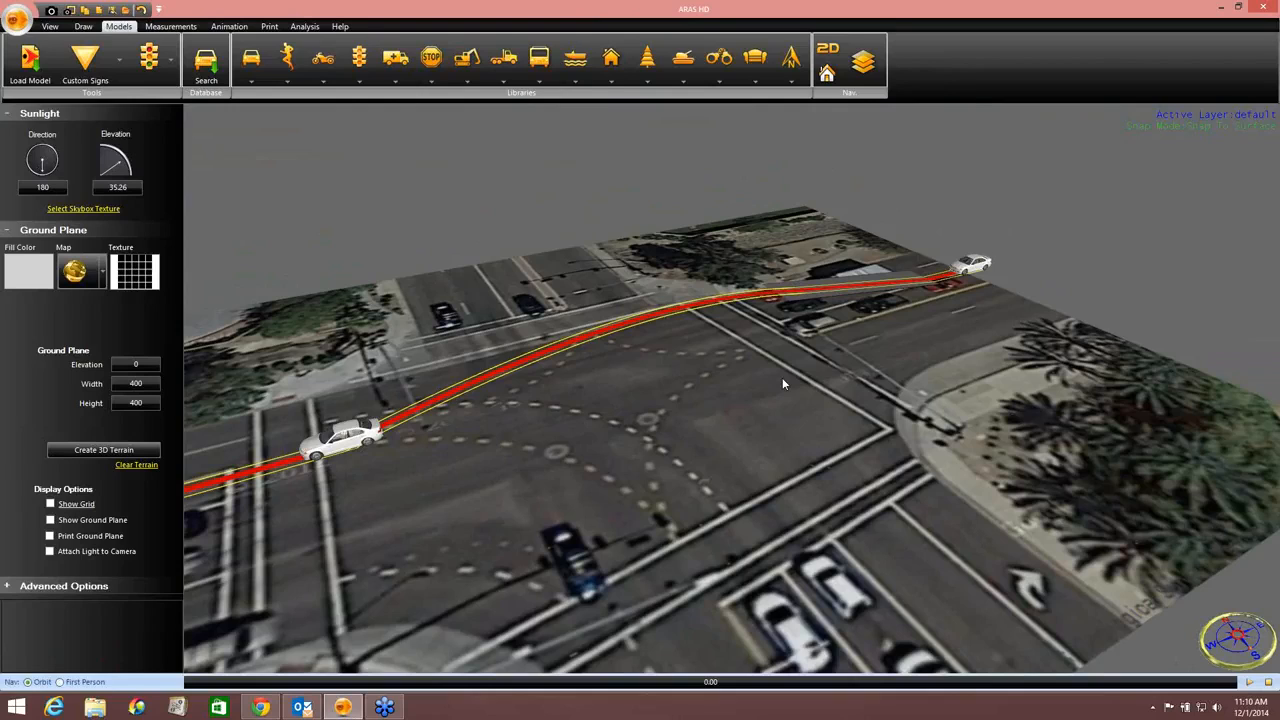
Step: Delete the car with its animation path and the ramp surface from the intersection
click(964, 268)
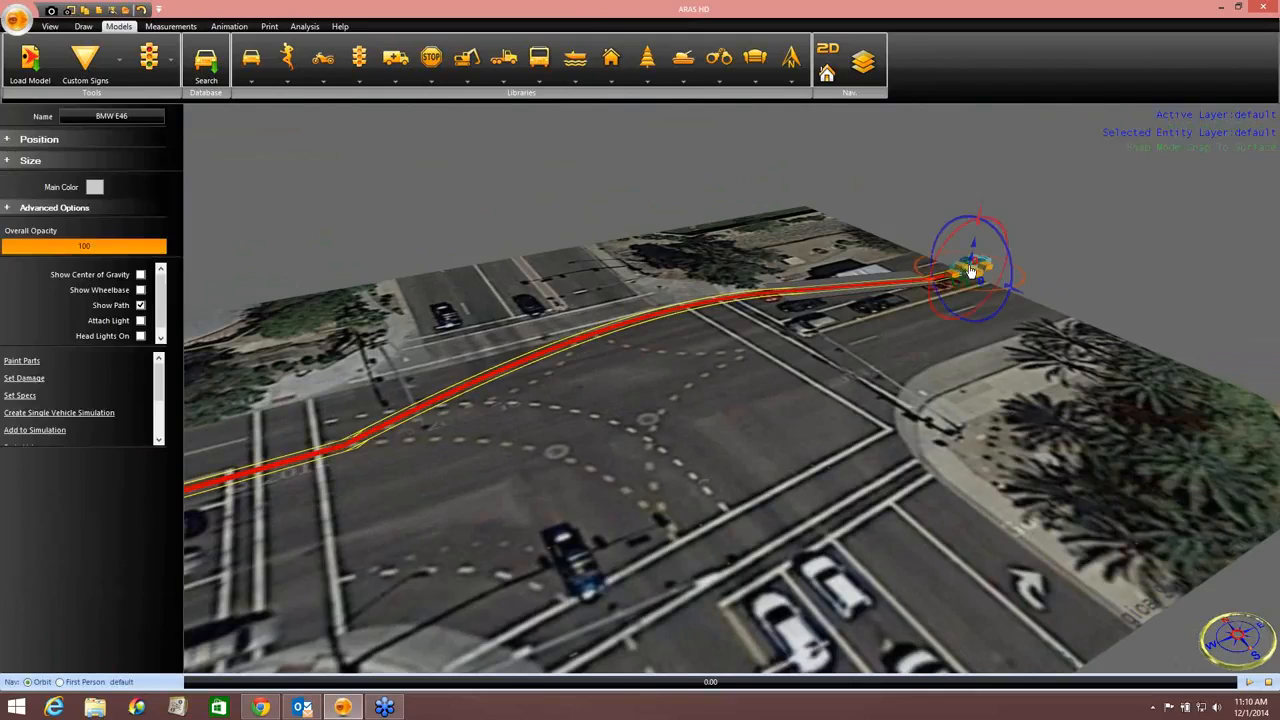
click(924, 278)
click(893, 290)
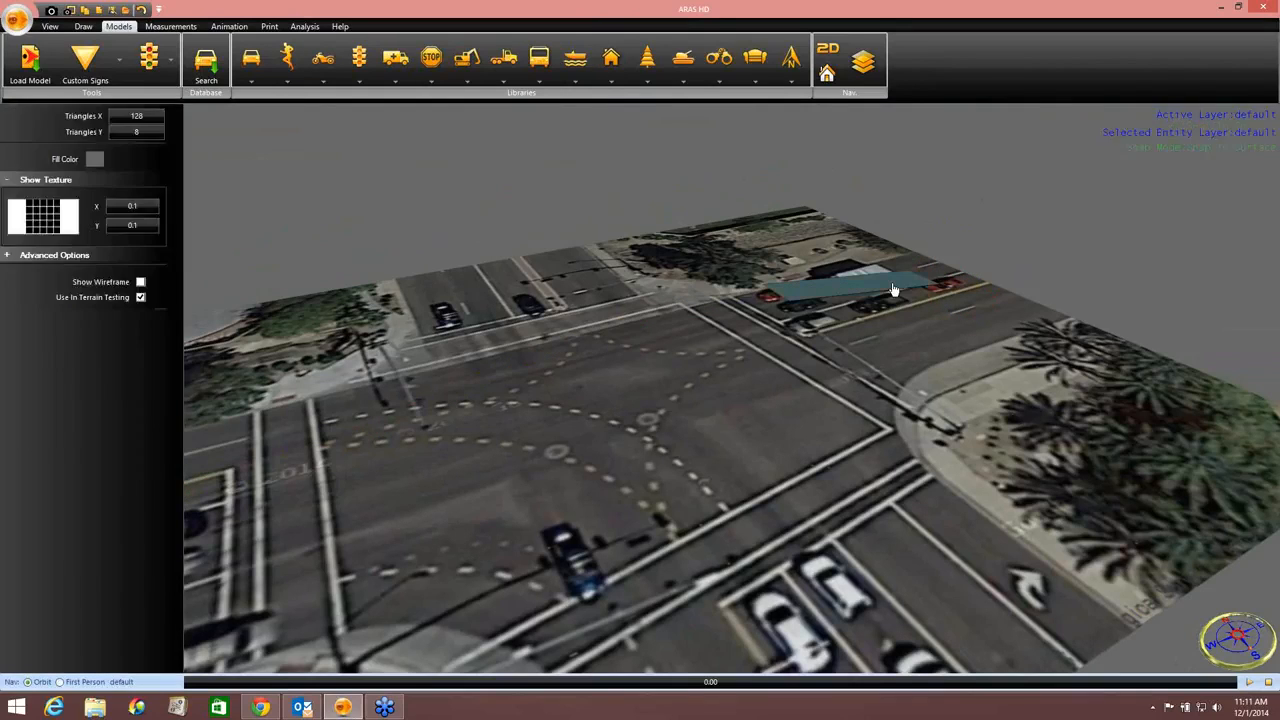
click(888, 282)
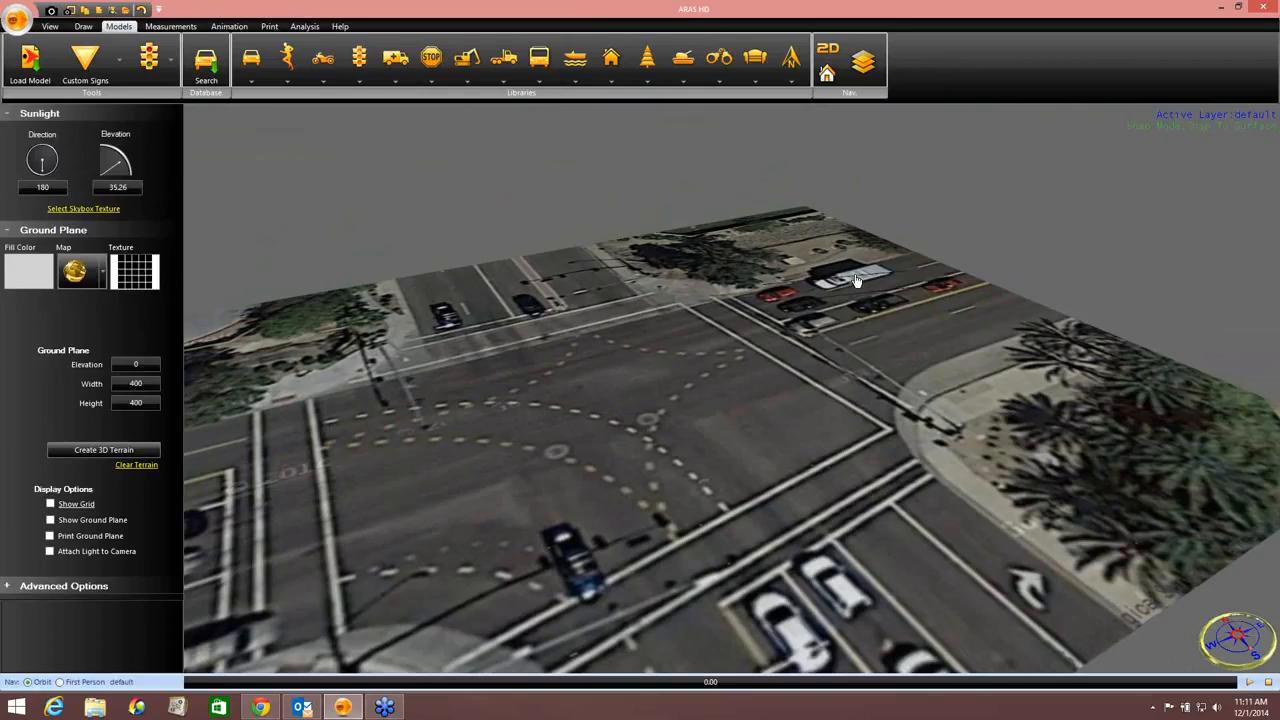
click(855, 280)
click(857, 300)
click(857, 300)
click(857, 304)
middle_drag(857, 304, 814, 418)
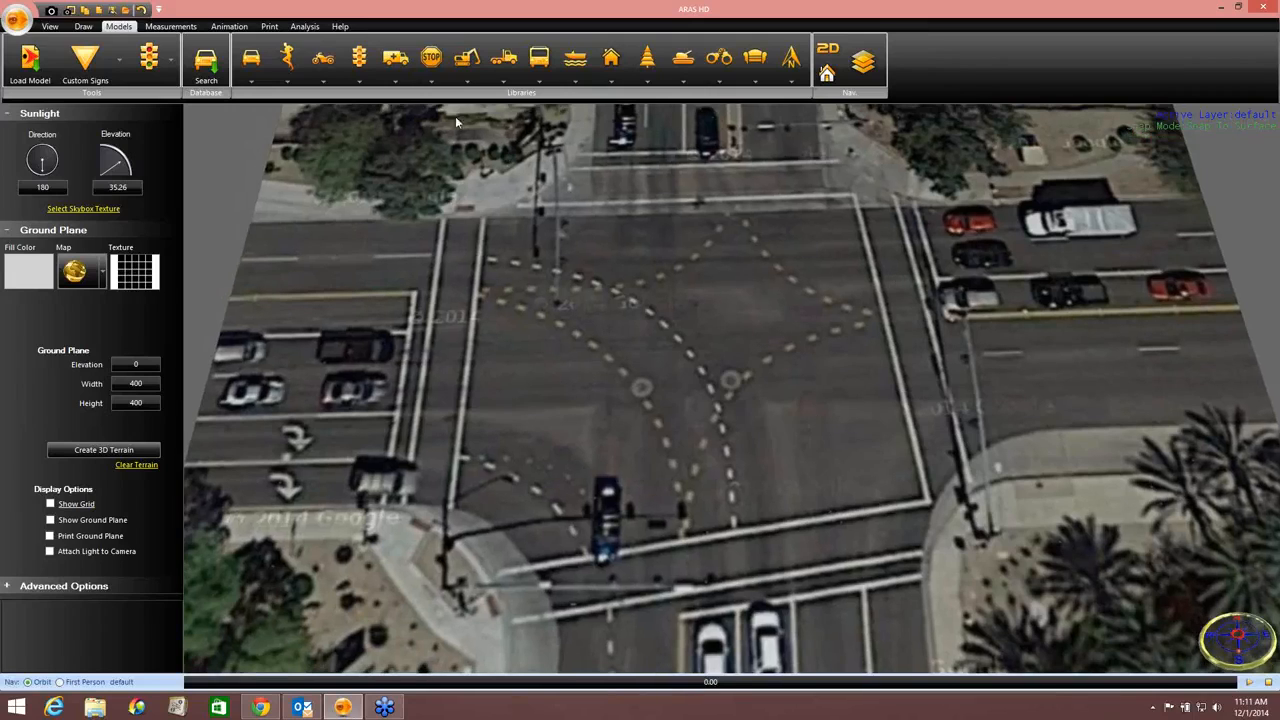
Step: Place a Kawasaki VN 1500 motorcycle from the model library in the turn lane near the map's west edge
click(326, 66)
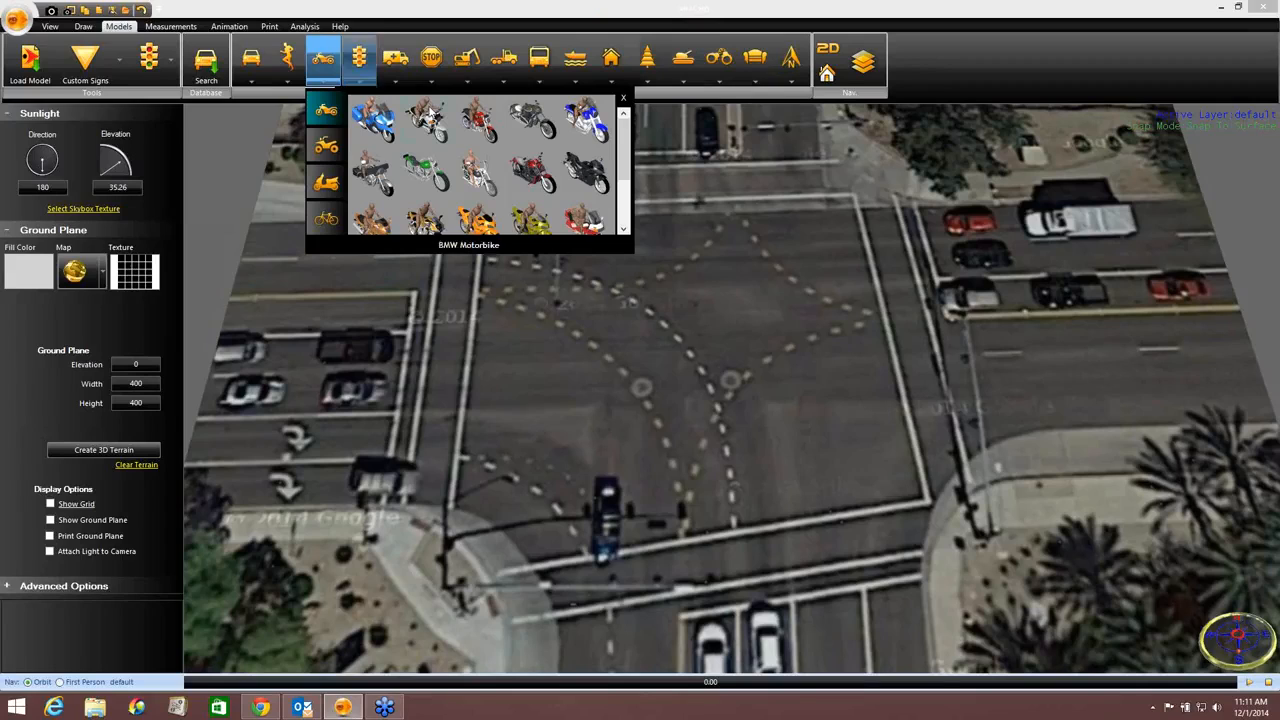
mouse_move(623, 155)
mouse_down()
mouse_move(624, 175)
mouse_move(631, 167)
mouse_up()
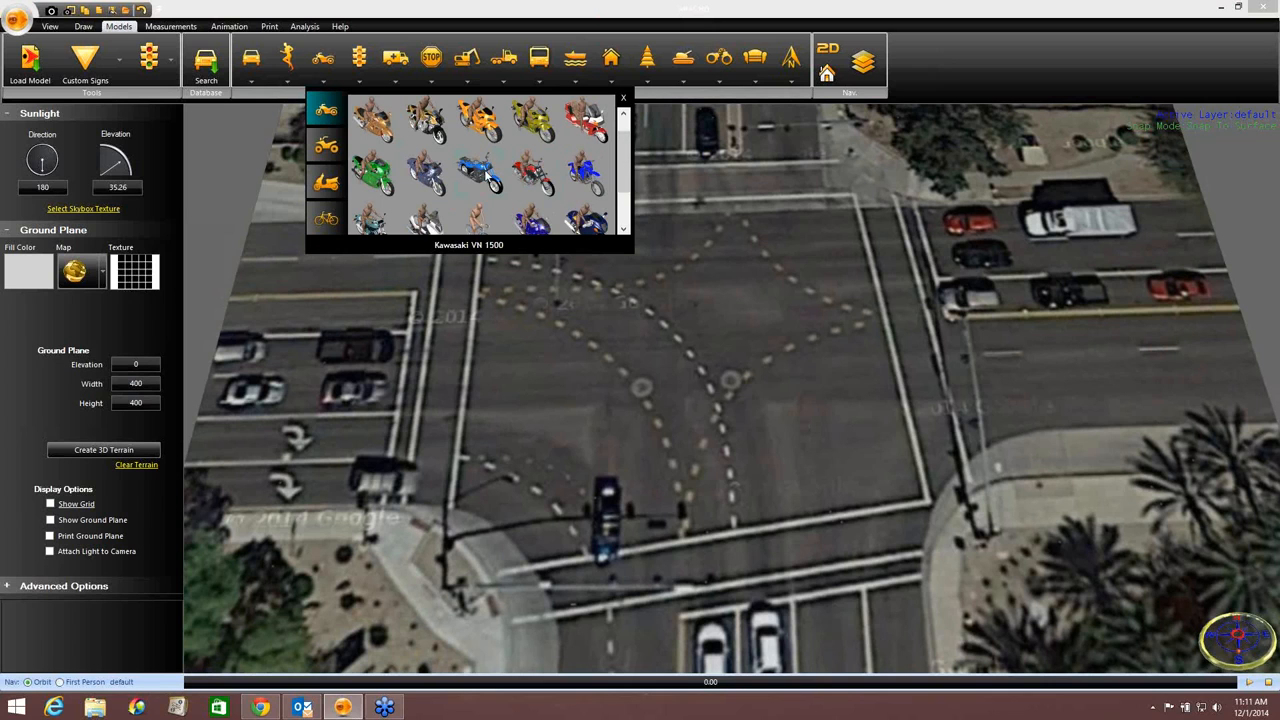
click(484, 172)
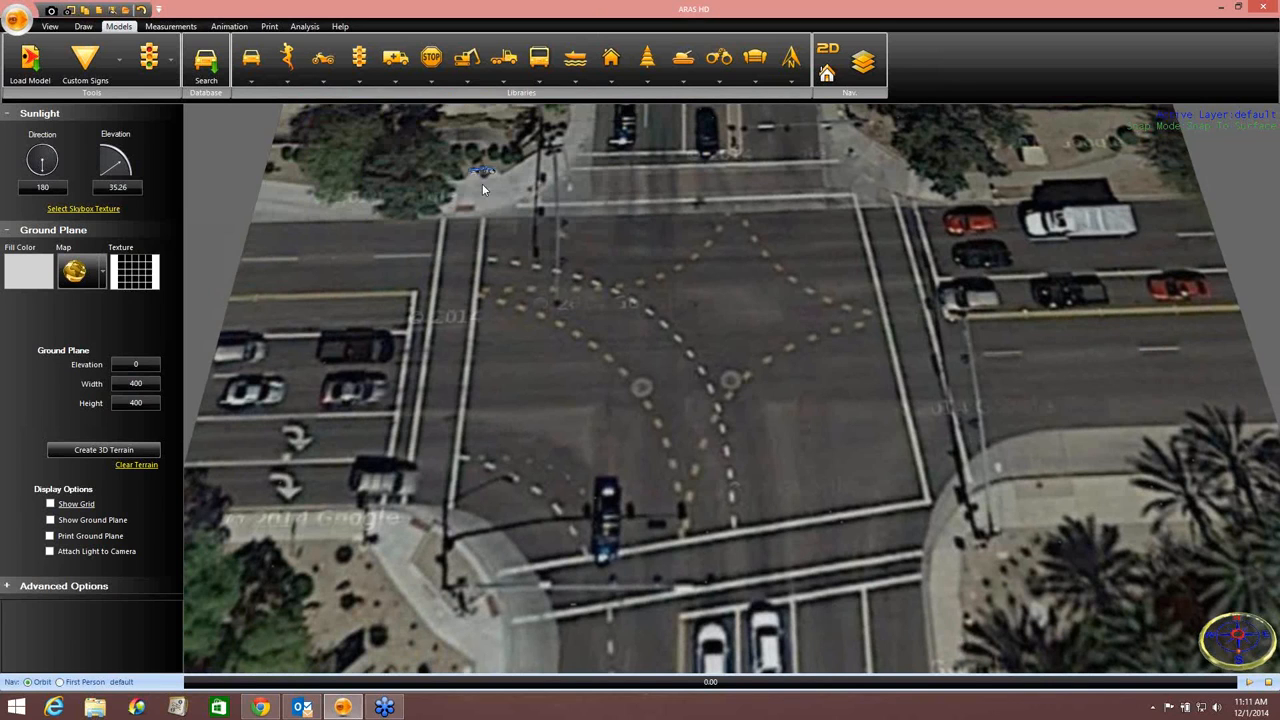
scroll(412, 426, up, 3)
scroll(412, 426, up, 5)
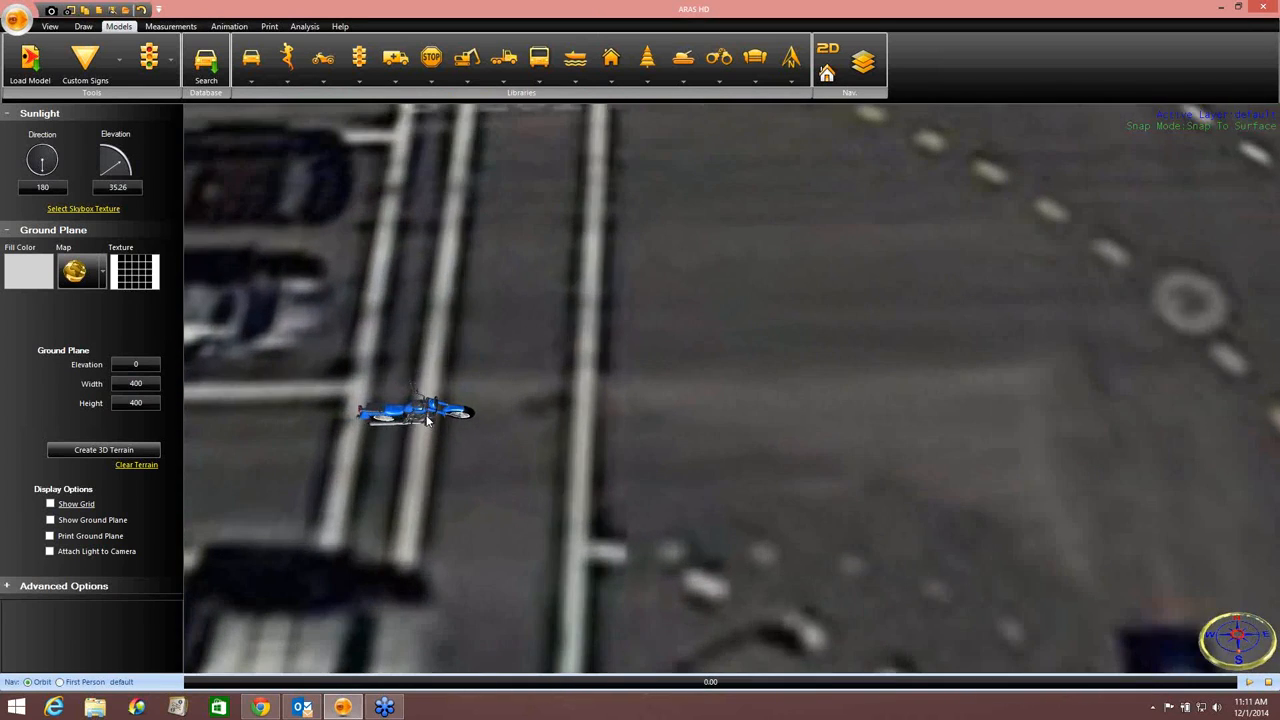
middle_drag(427, 420, 806, 453)
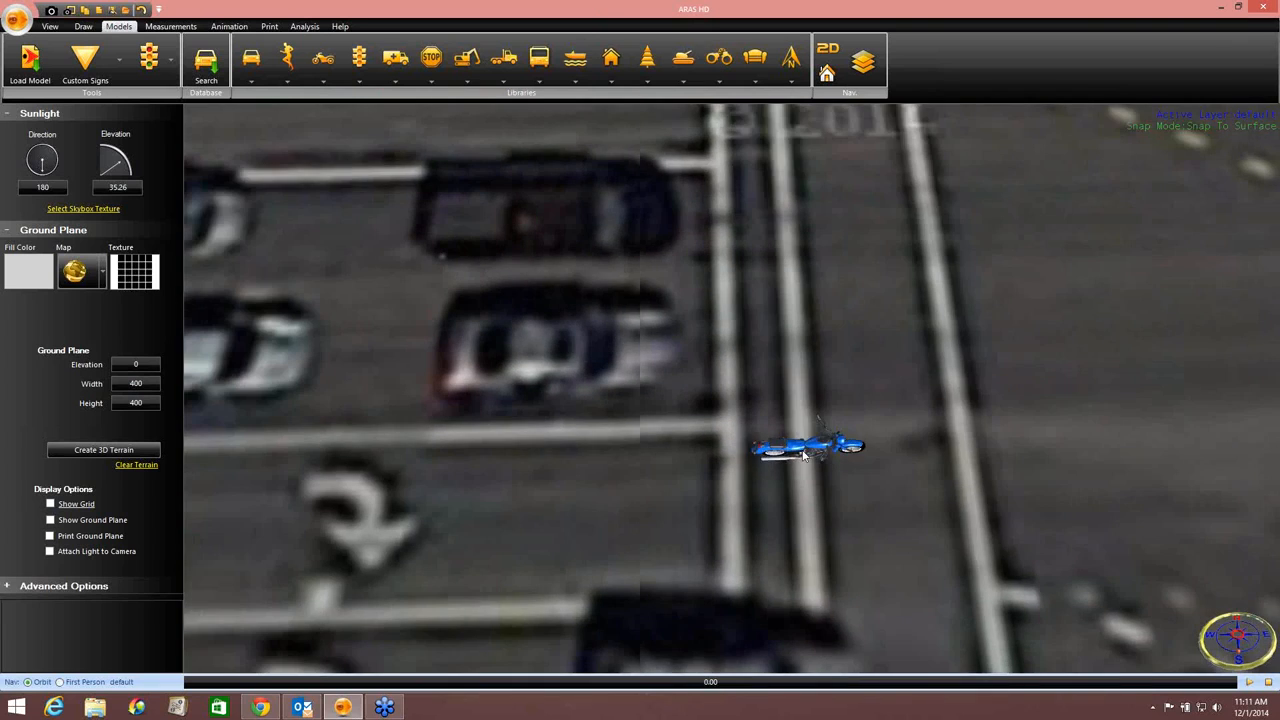
middle_drag(549, 477, 694, 369)
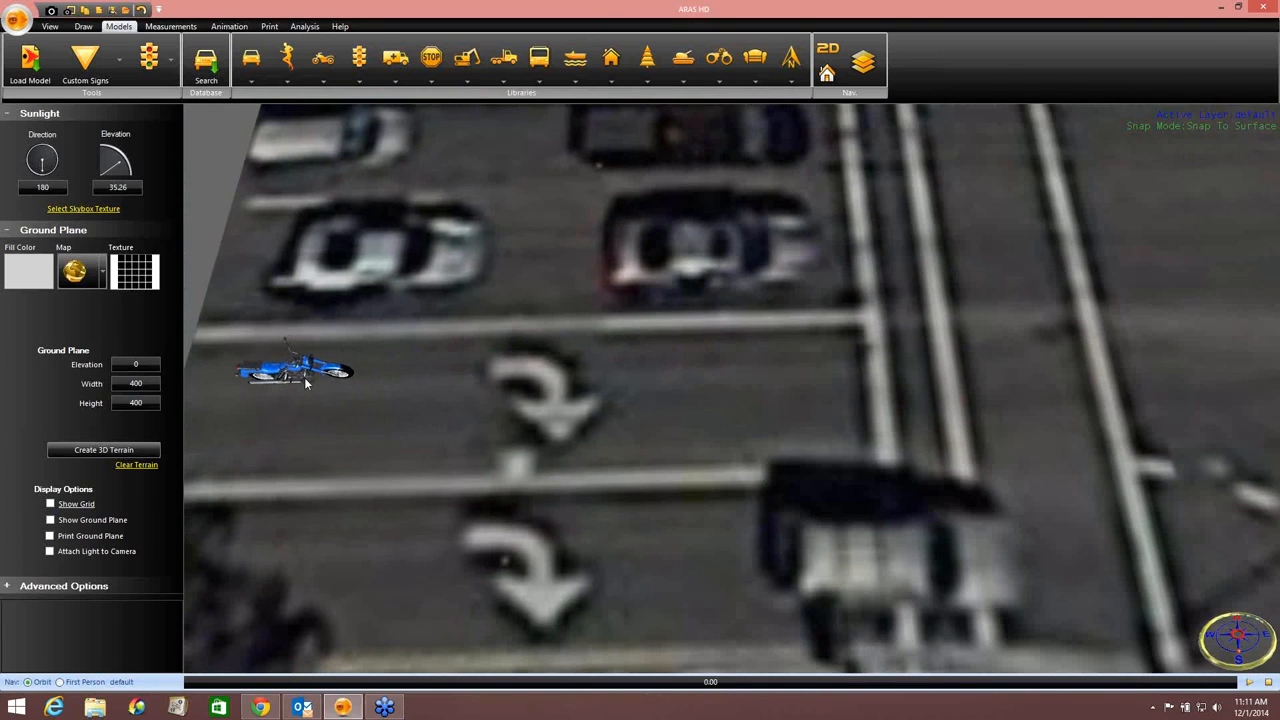
drag(303, 378, 881, 379)
Step: Draw a two-segment animation path from the motorcycle east into the intersection, with segments about 57 ft and 36 ft long
middle_drag(881, 379, 602, 327)
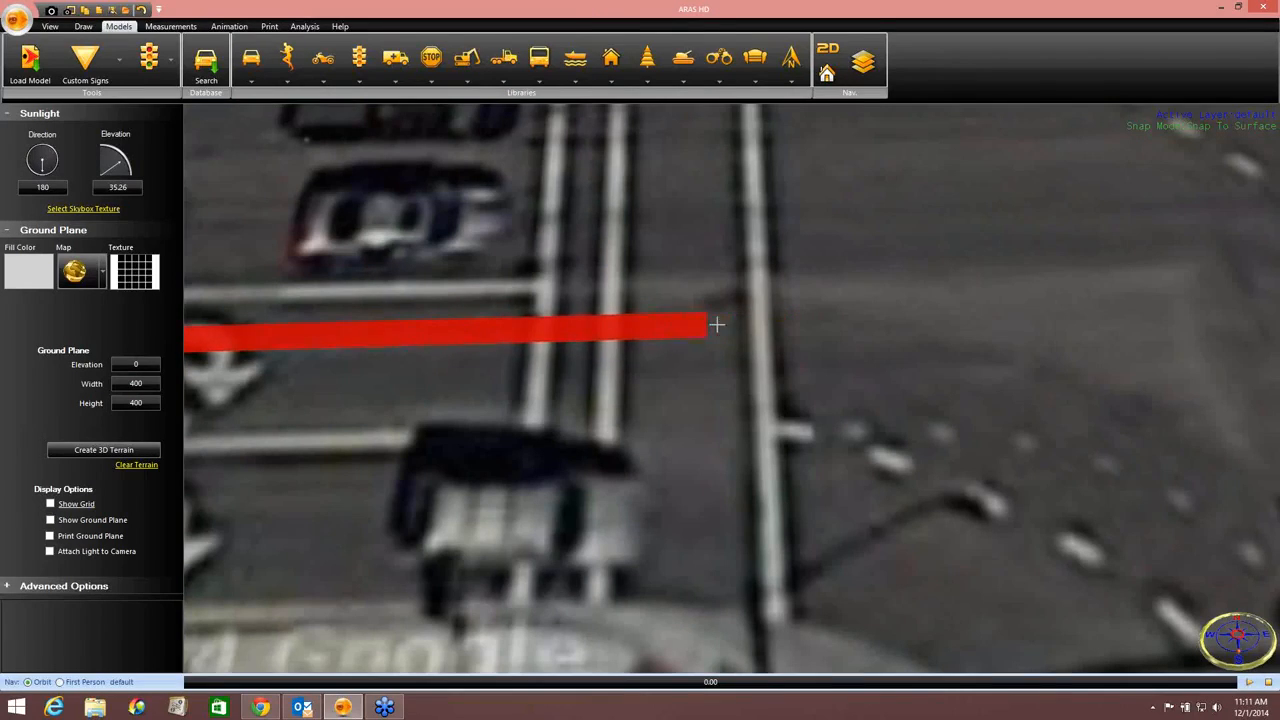
click(786, 327)
scroll(915, 334, down, 4)
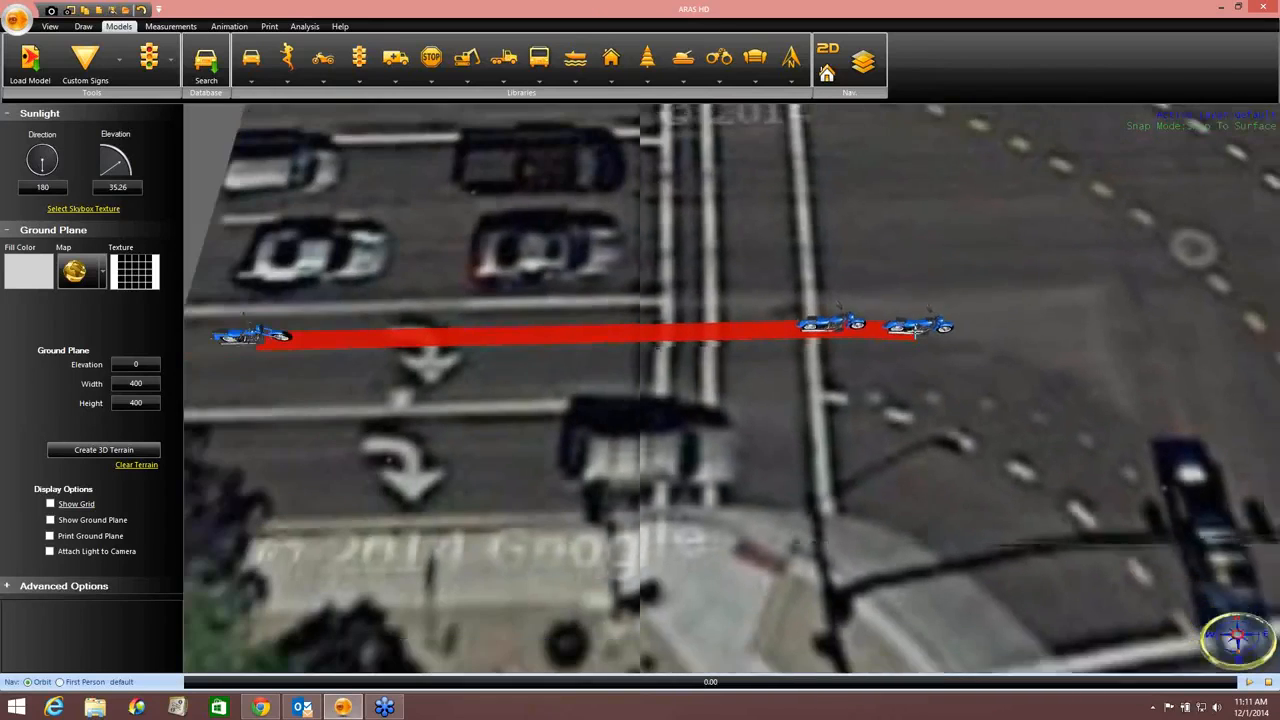
scroll(915, 334, down, 5)
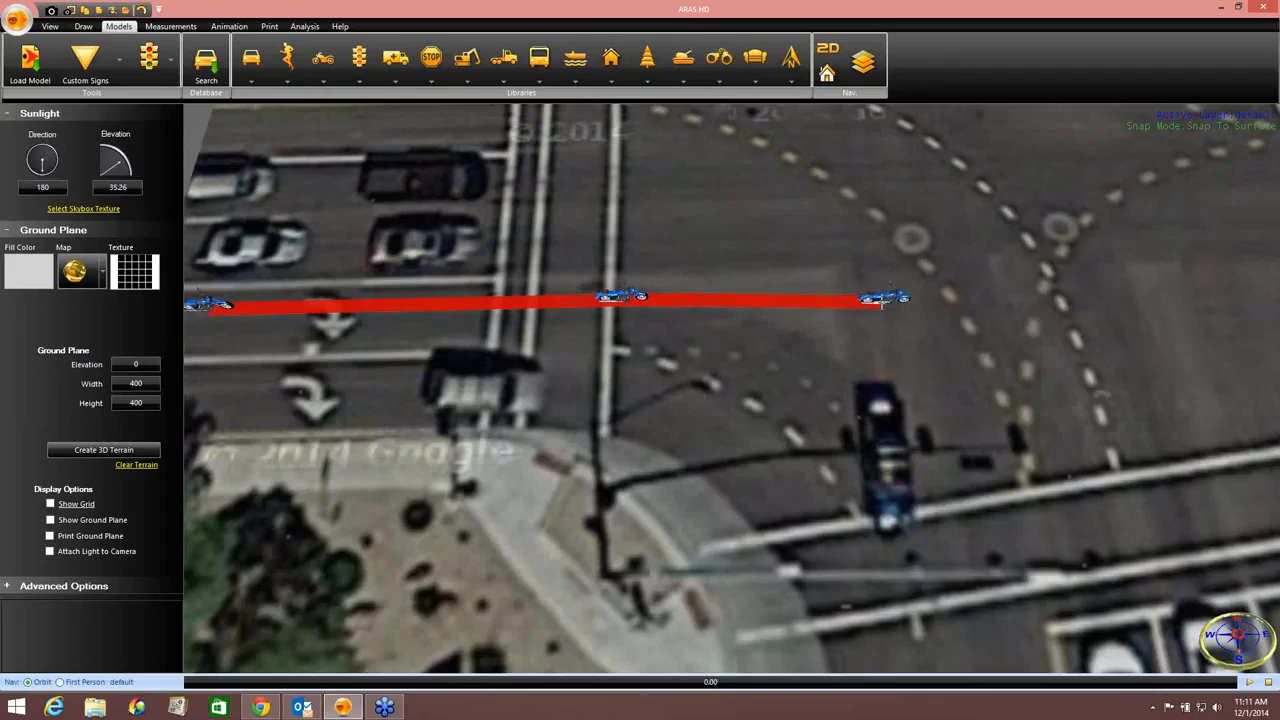
right_click(930, 303)
click(966, 318)
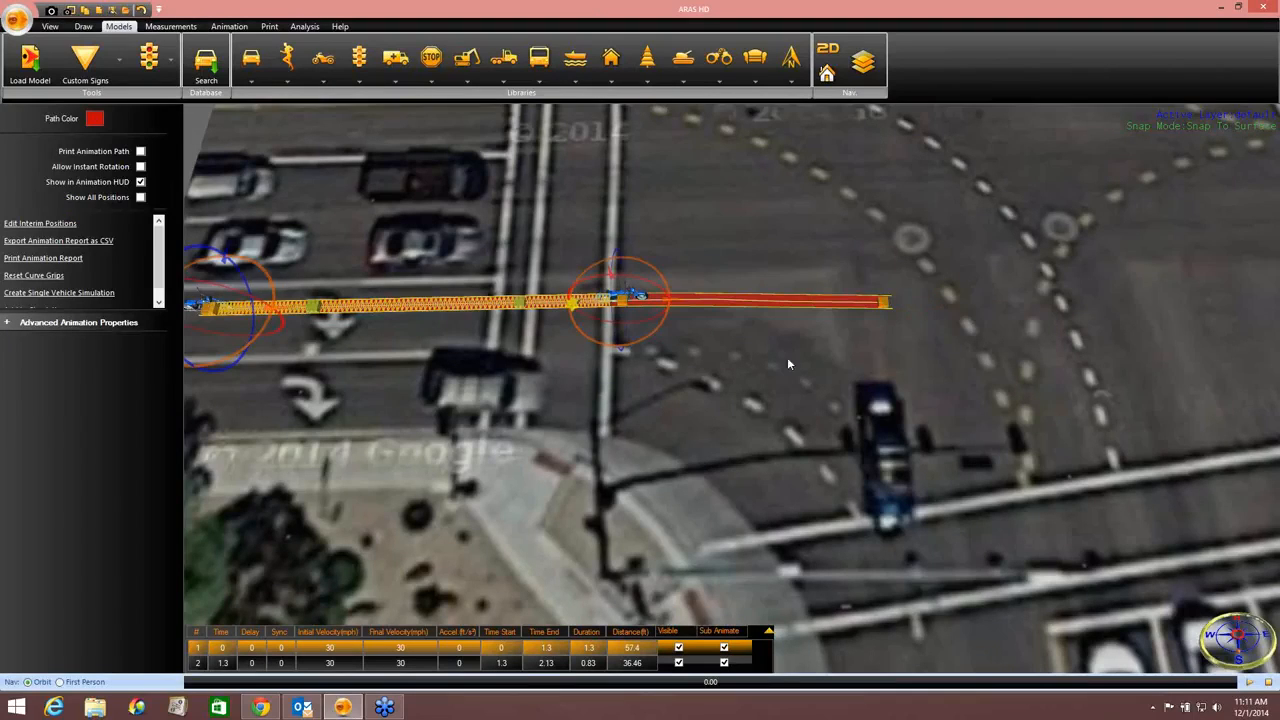
Step: Set the first path segment's initial and final velocities to 40 mph, and make the second segment slow from 40 to 0 mph
scroll(681, 362, up, 2)
middle_drag(683, 361, 765, 338)
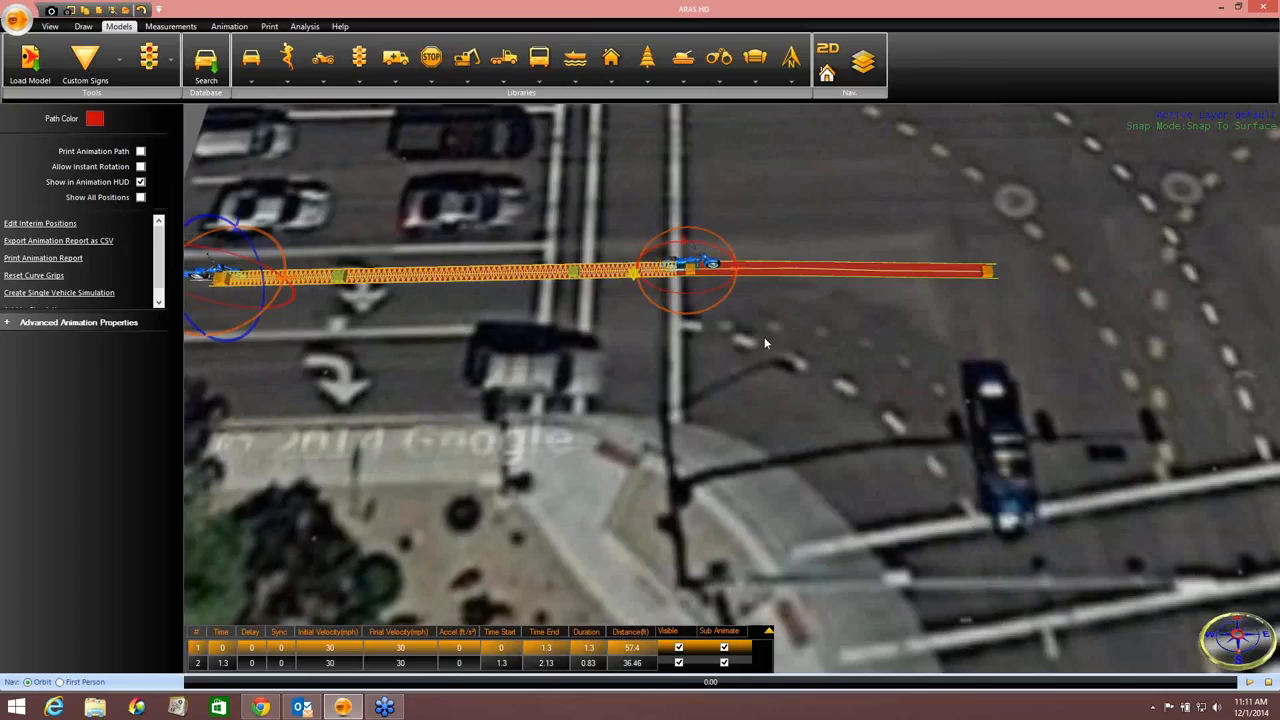
double_click(346, 652)
text(40)
double_click(388, 652)
text(4)
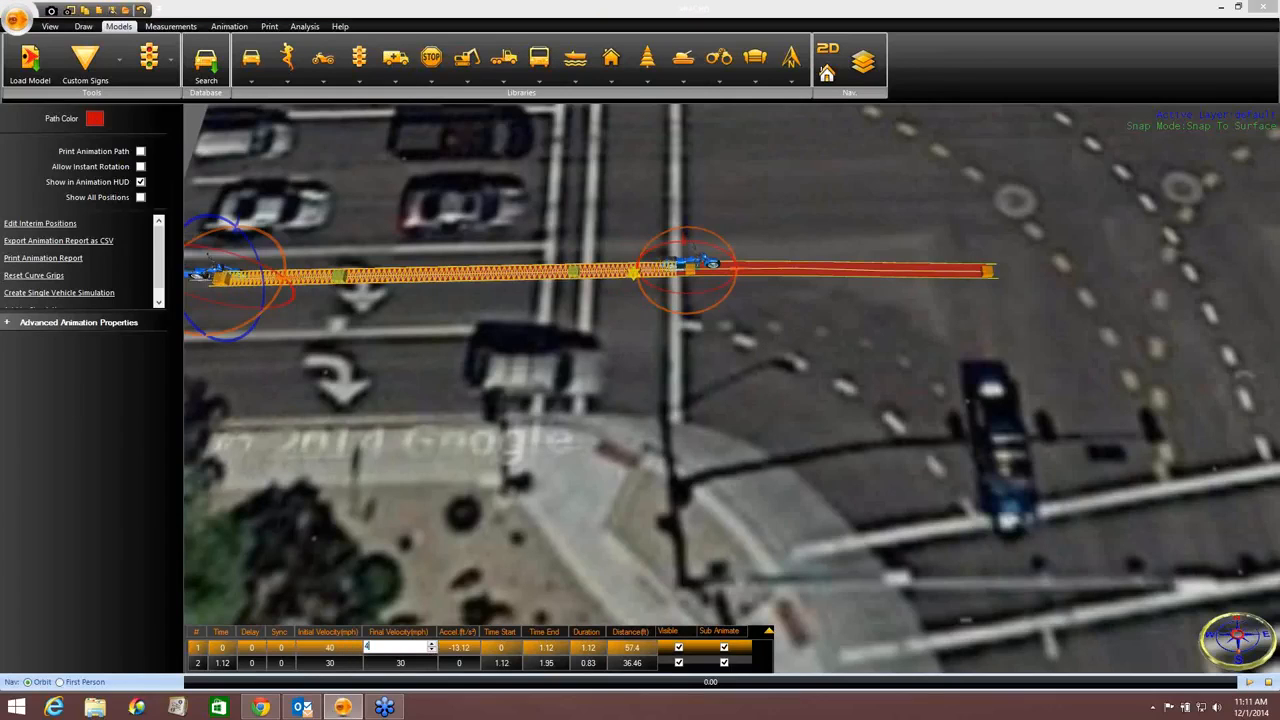
text(0)
click(380, 660)
double_click(398, 663)
click(601, 588)
Step: Rotate the motorcycle at the second segment's end to about -63 yaw and 90 roll so it lies on its side
middle_drag(757, 438, 548, 474)
middle_drag(726, 398, 778, 385)
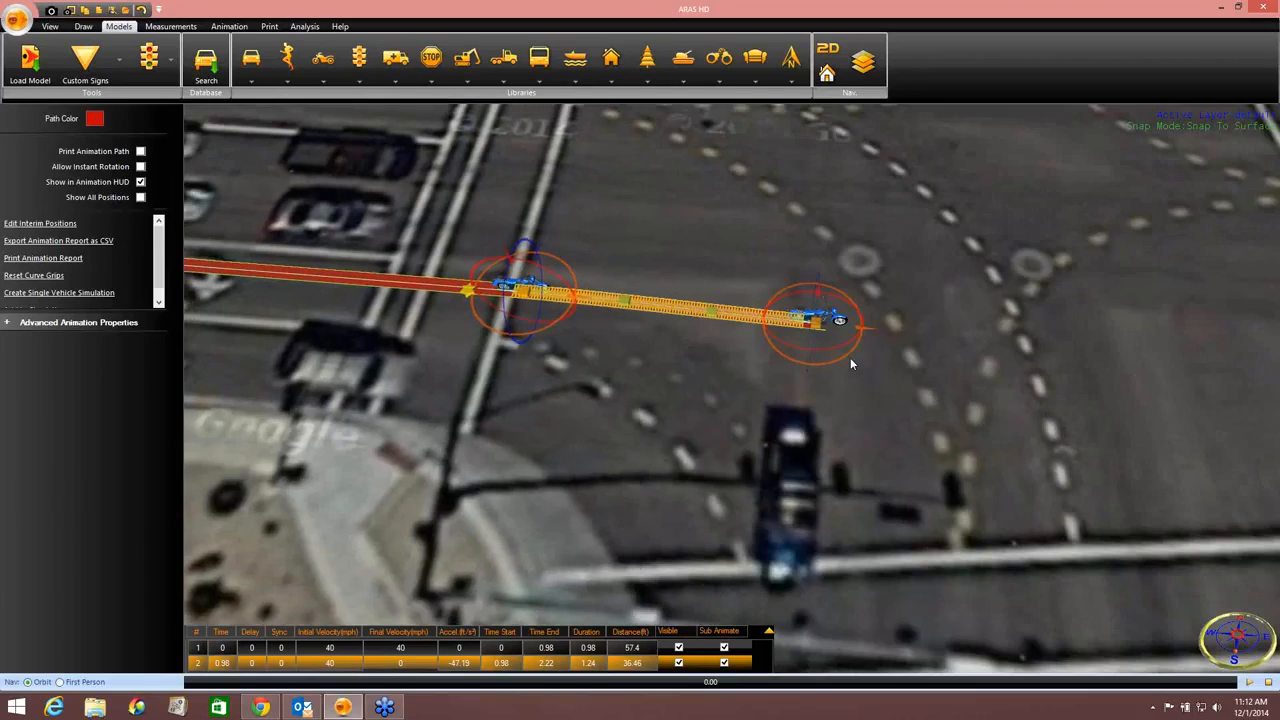
drag(846, 356, 788, 378)
scroll(798, 395, up, 6)
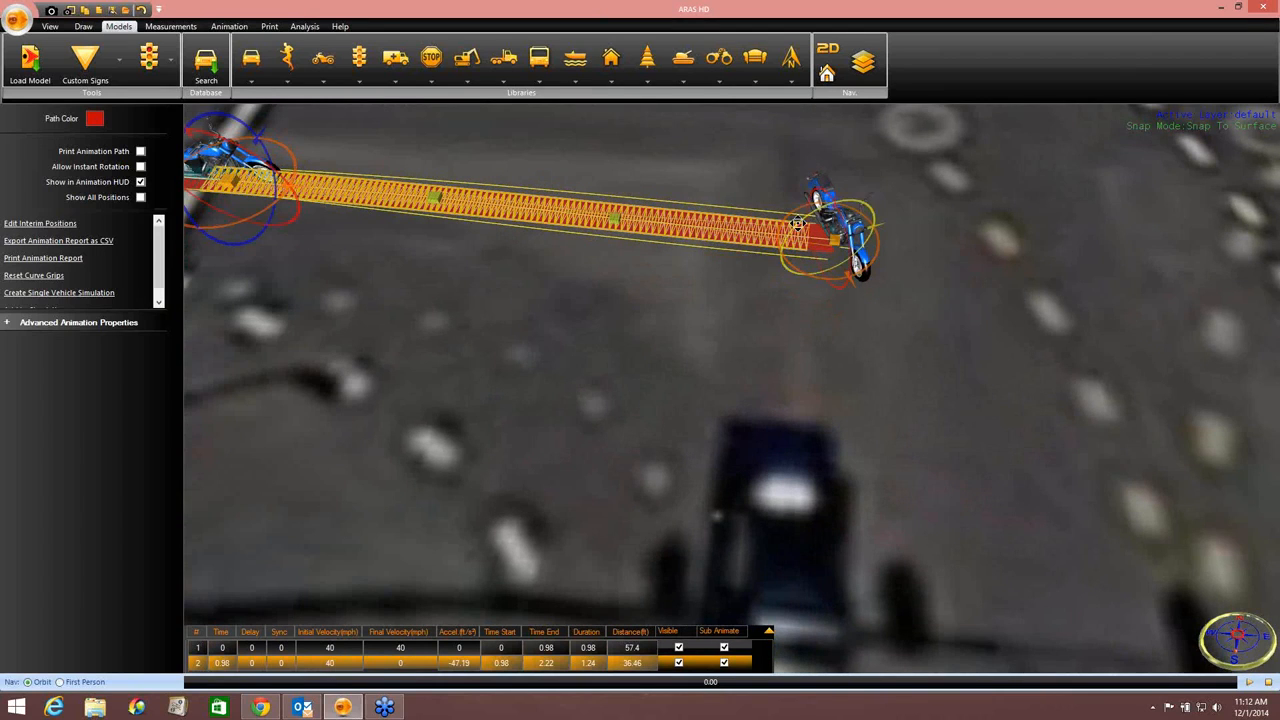
drag(800, 231, 737, 351)
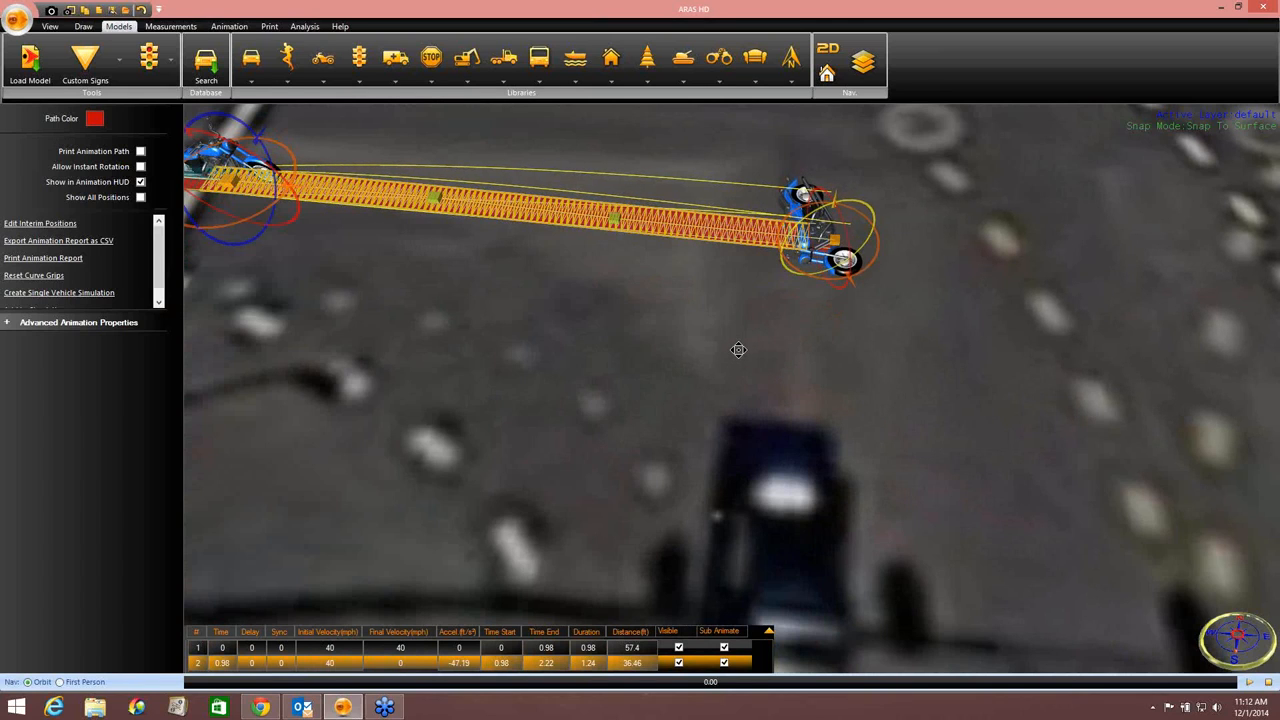
Step: Play the animation to review the motorcycle falling onto its side in the intersection
scroll(832, 365, down, 3)
scroll(1018, 595, down, 4)
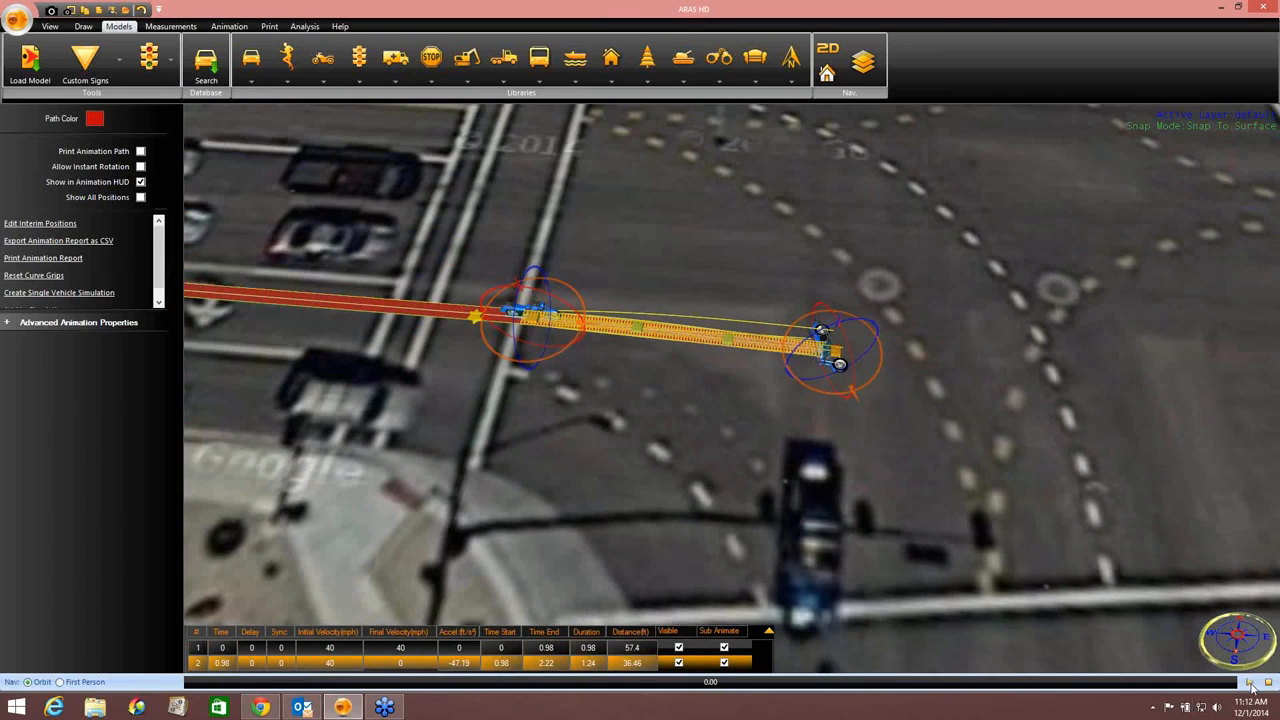
click(1249, 683)
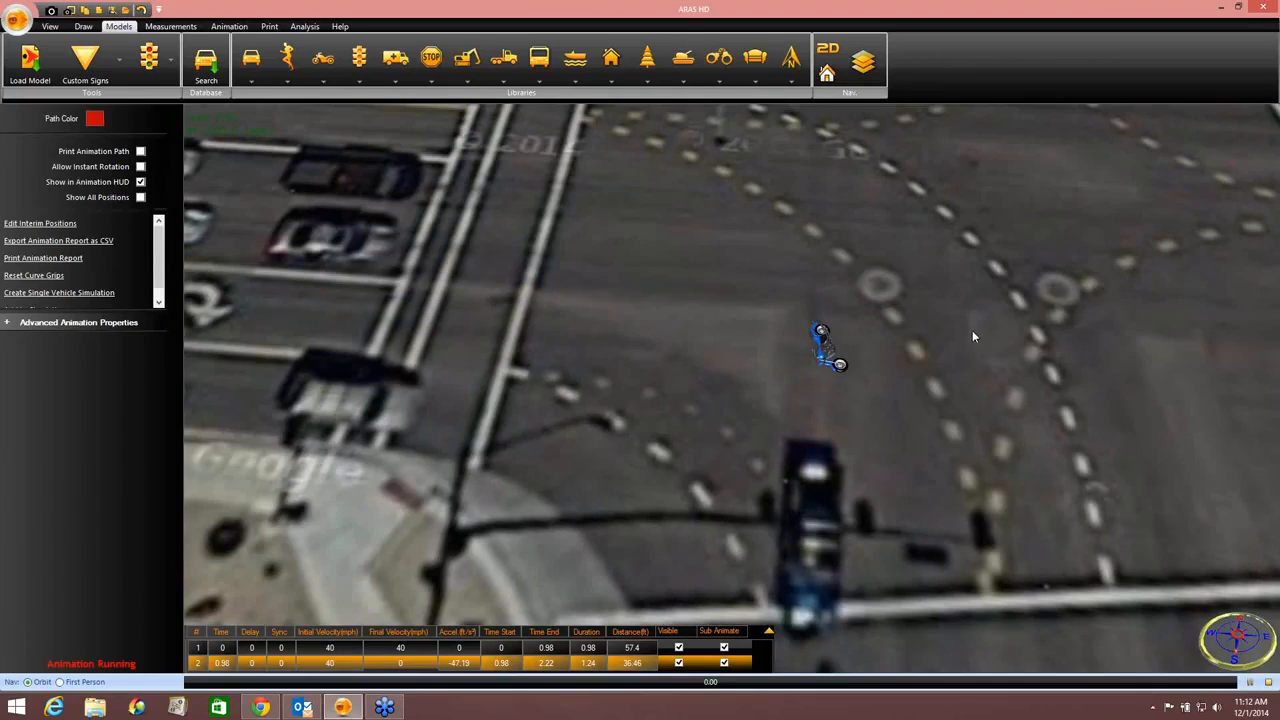
scroll(861, 397, up, 2)
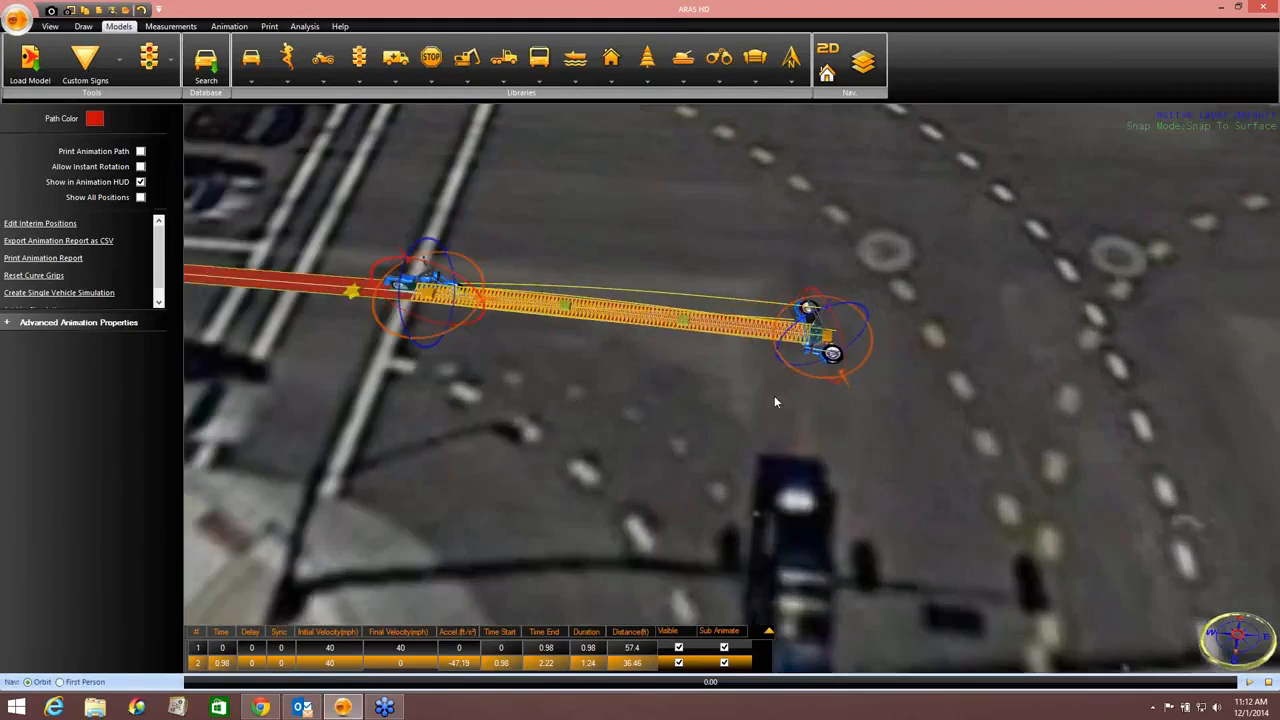
Step: Extend the motorcycle's path eastward from its last node with a third segment about 21 ft long
right_click(710, 357)
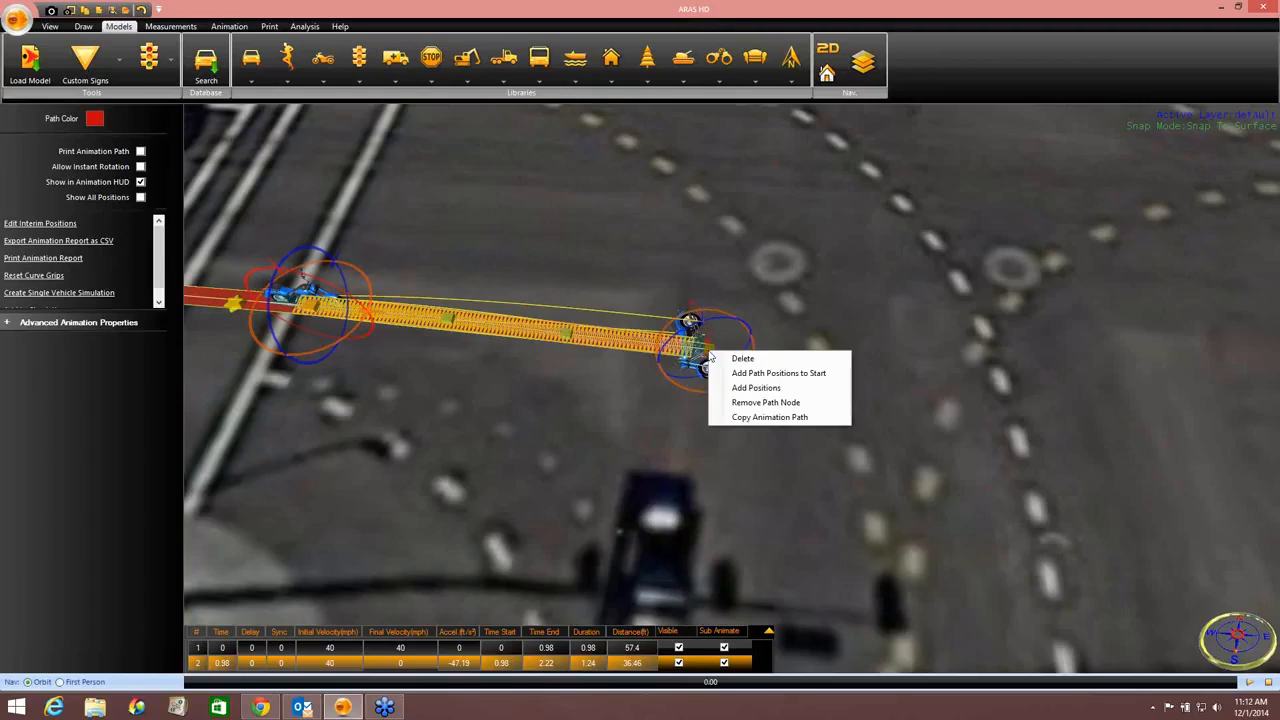
click(745, 387)
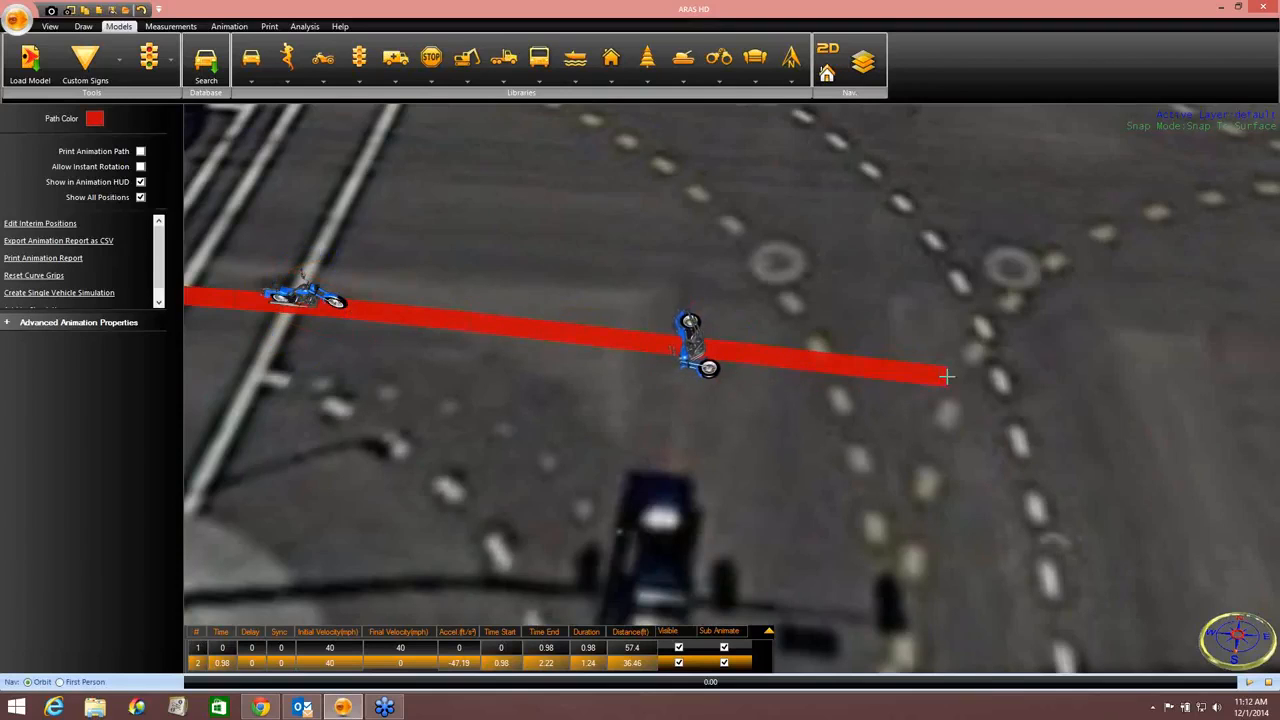
click(962, 376)
right_click(983, 368)
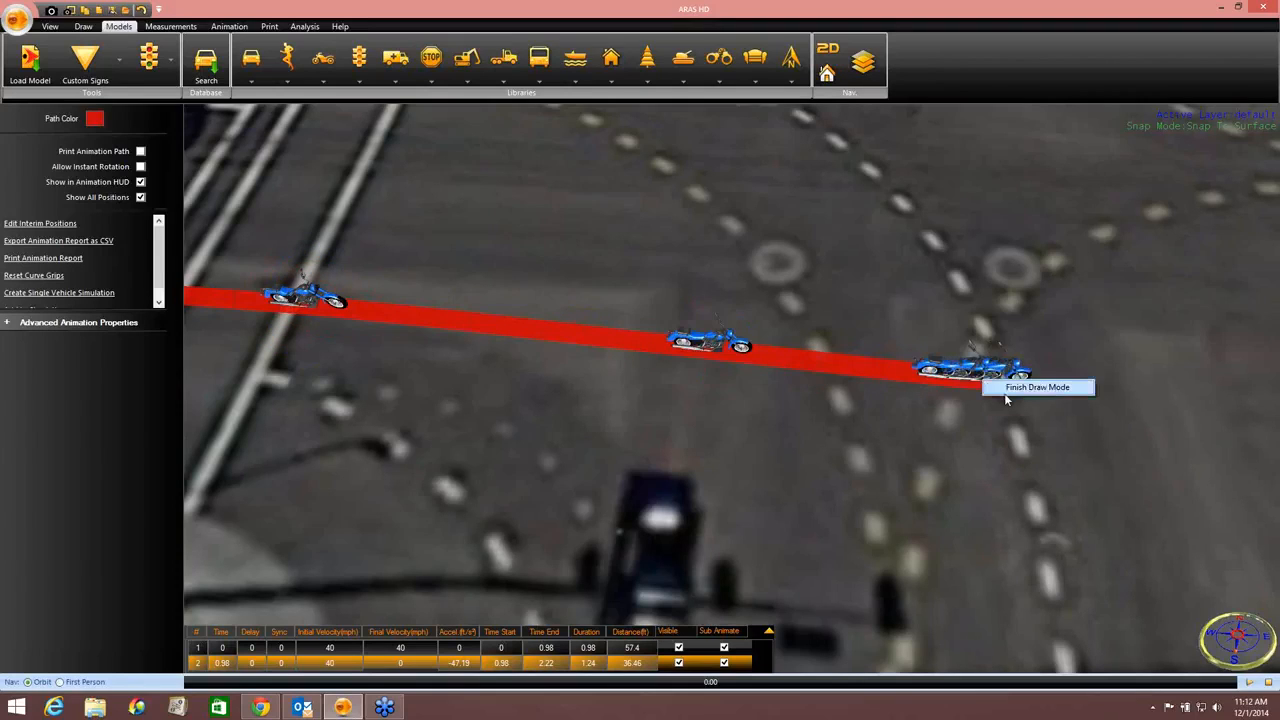
click(1006, 385)
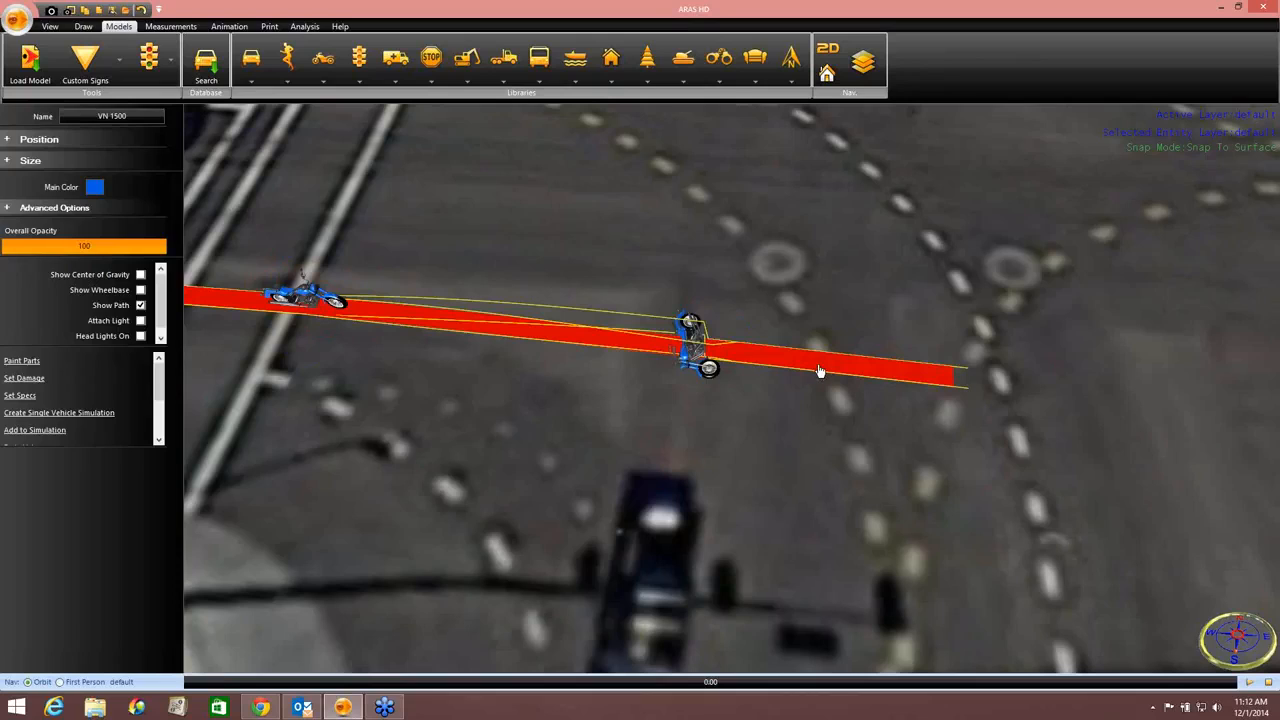
Step: Set the third segment's initial and final yaw to -63 and roll to 90, matching the second segment's final orientation
click(815, 371)
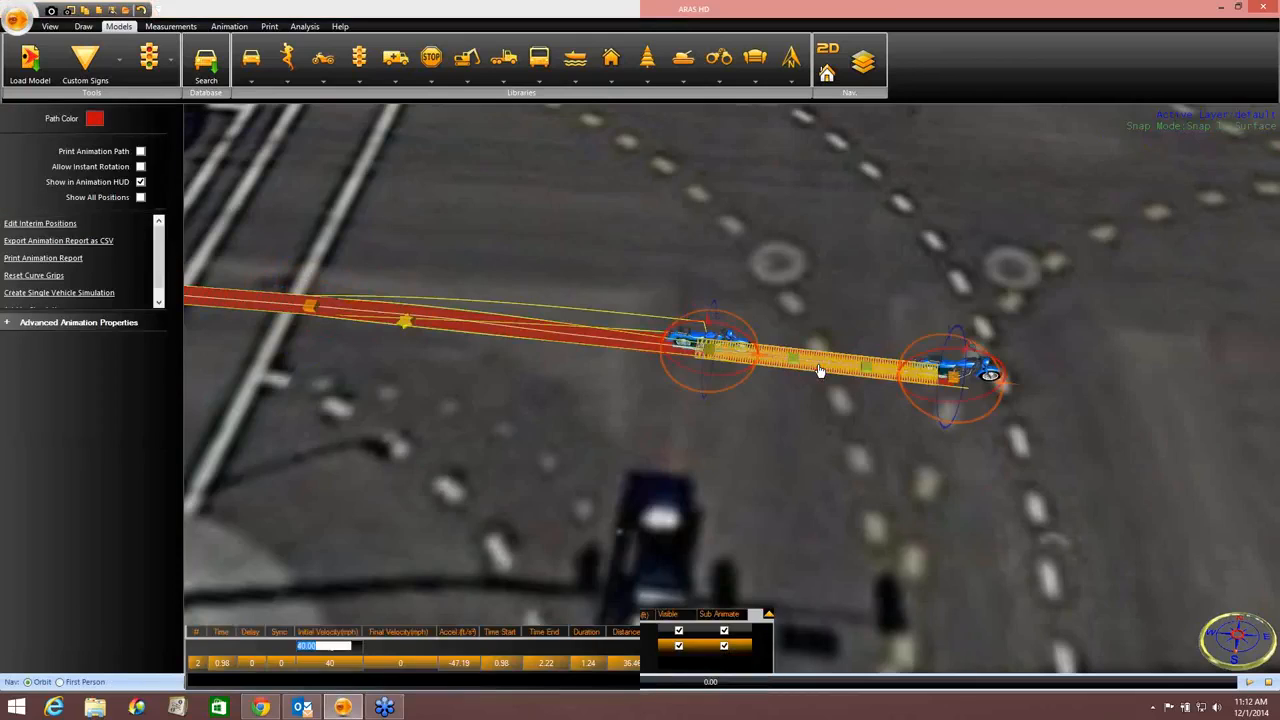
click(574, 341)
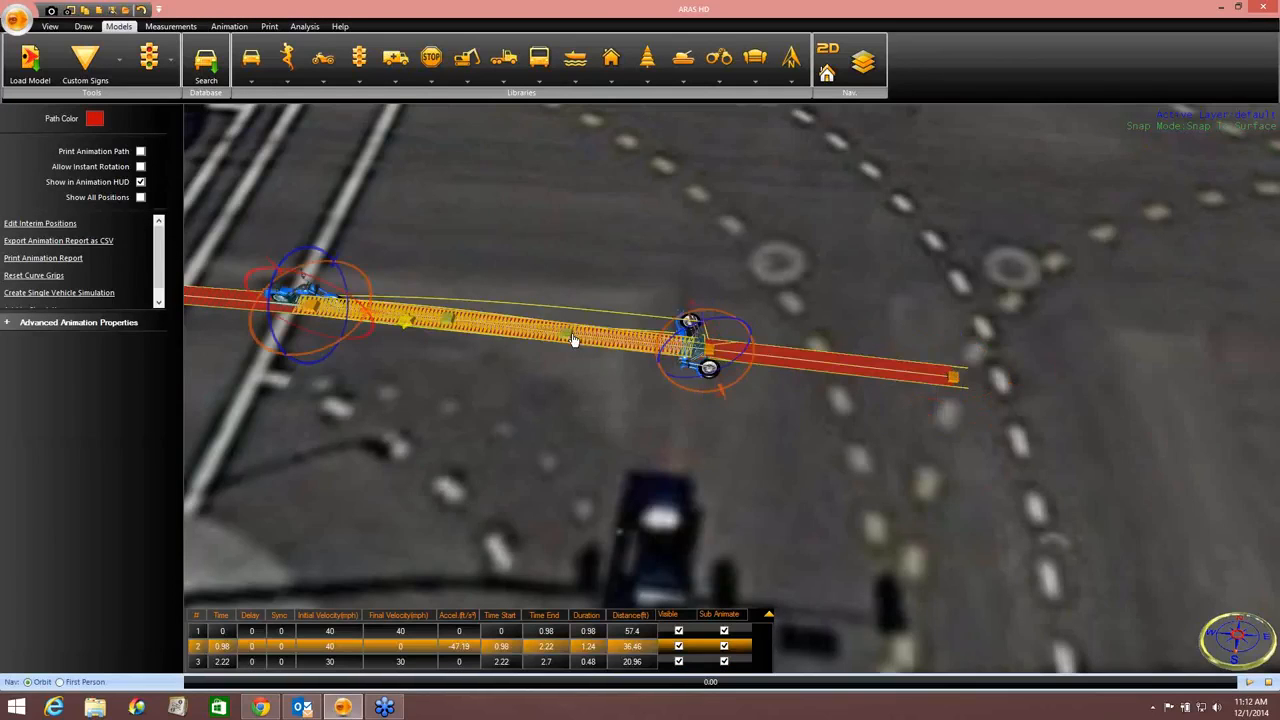
click(75, 325)
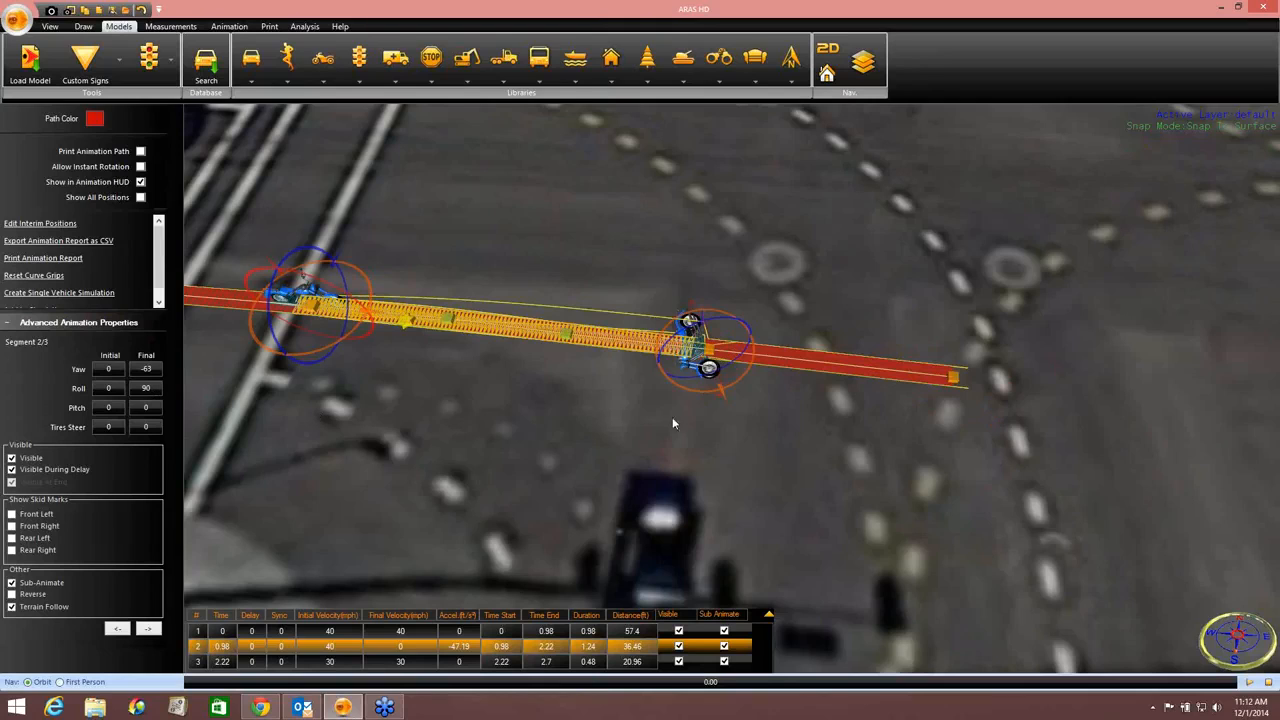
click(801, 365)
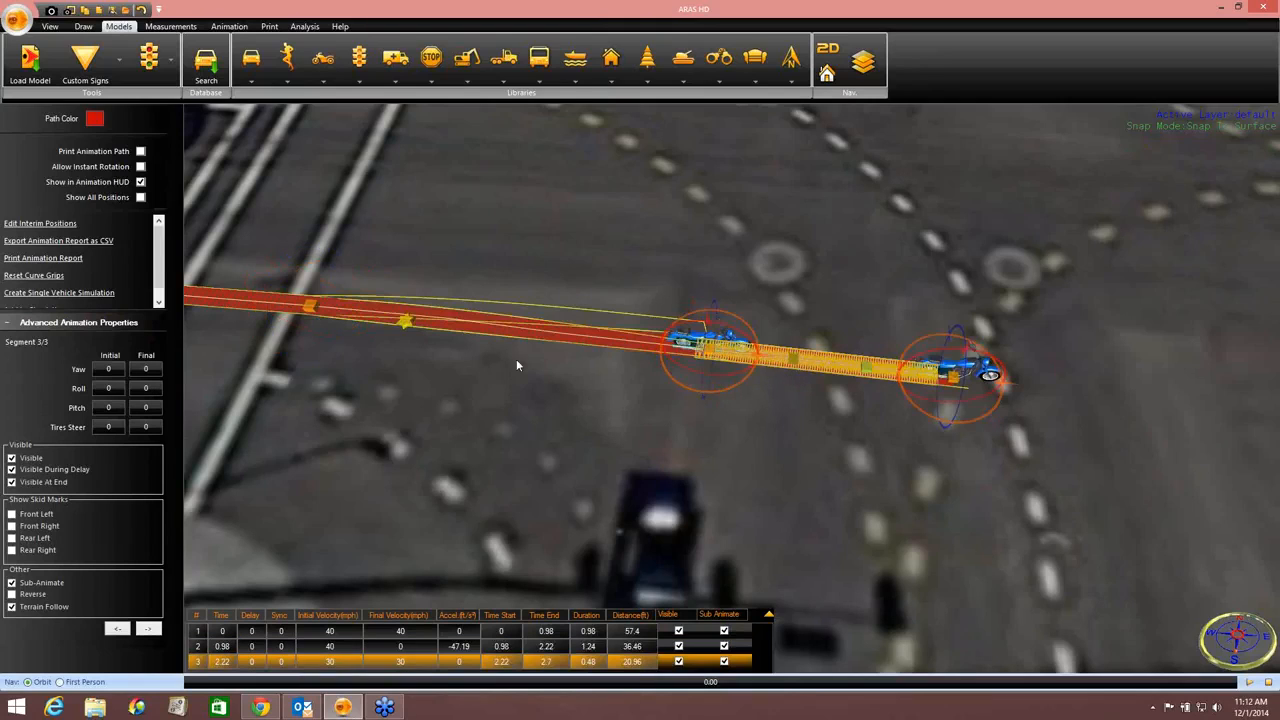
click(110, 372)
click(106, 388)
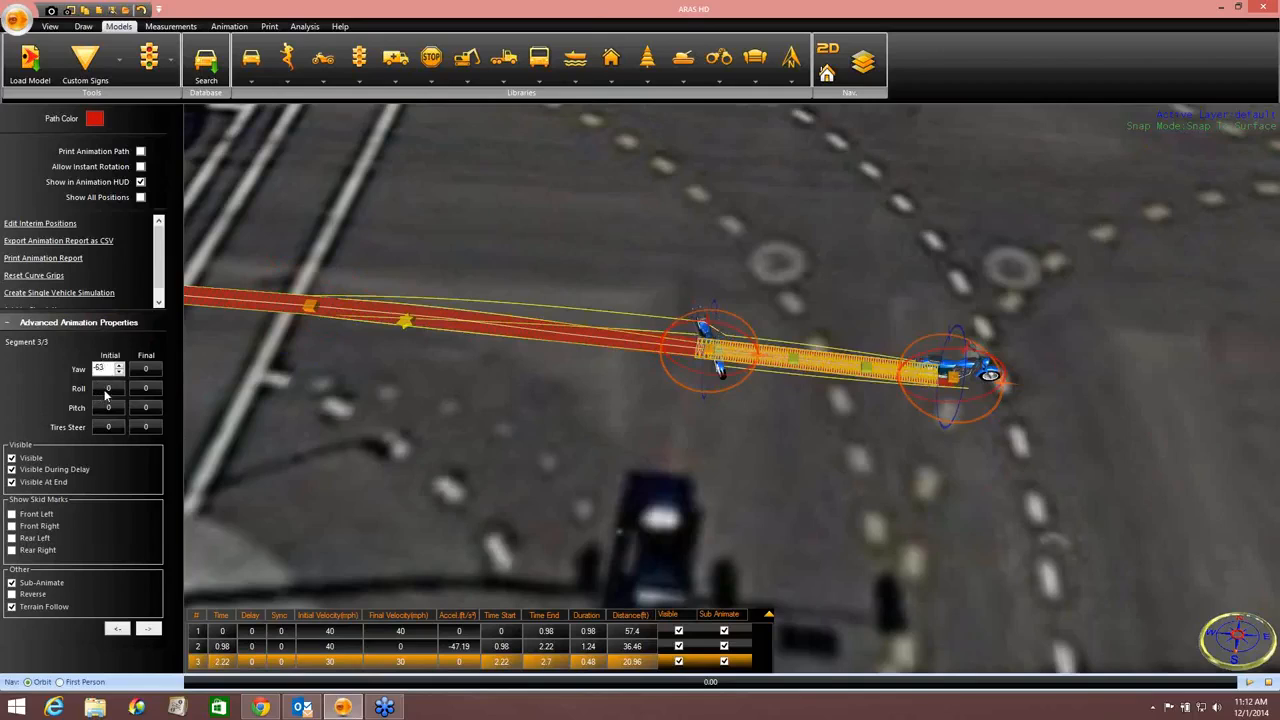
click(157, 370)
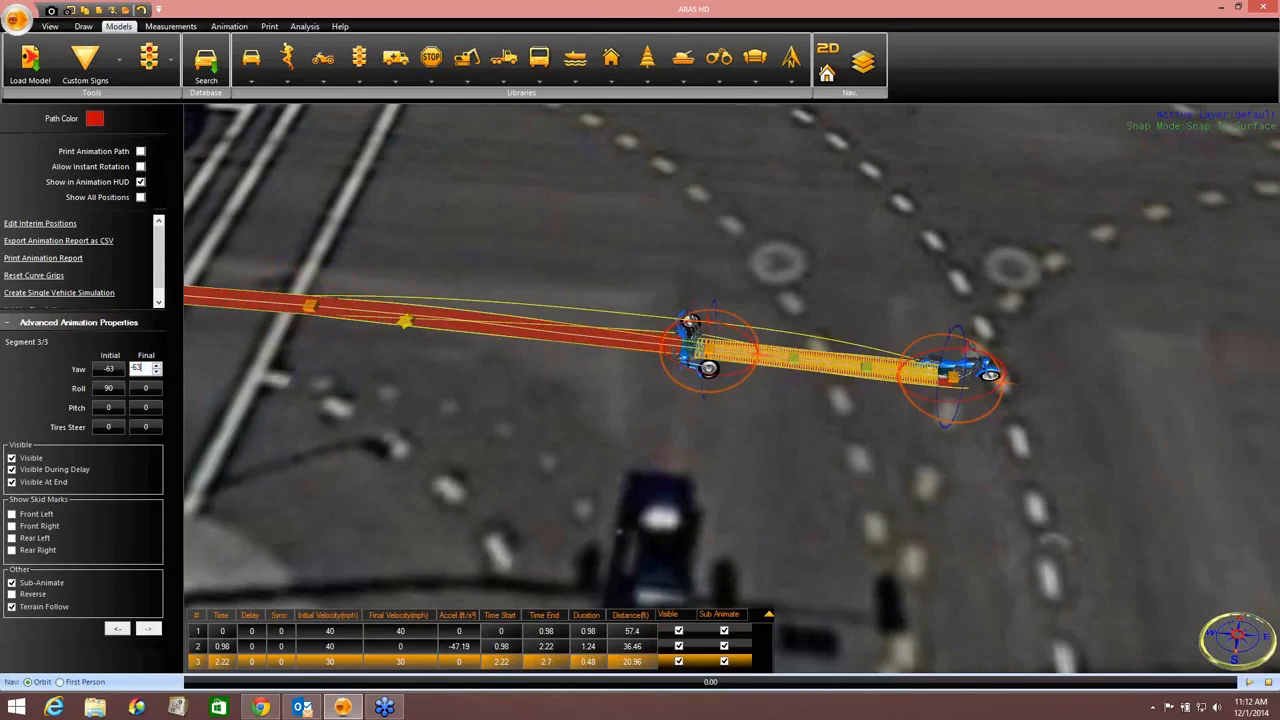
click(147, 392)
text(90)
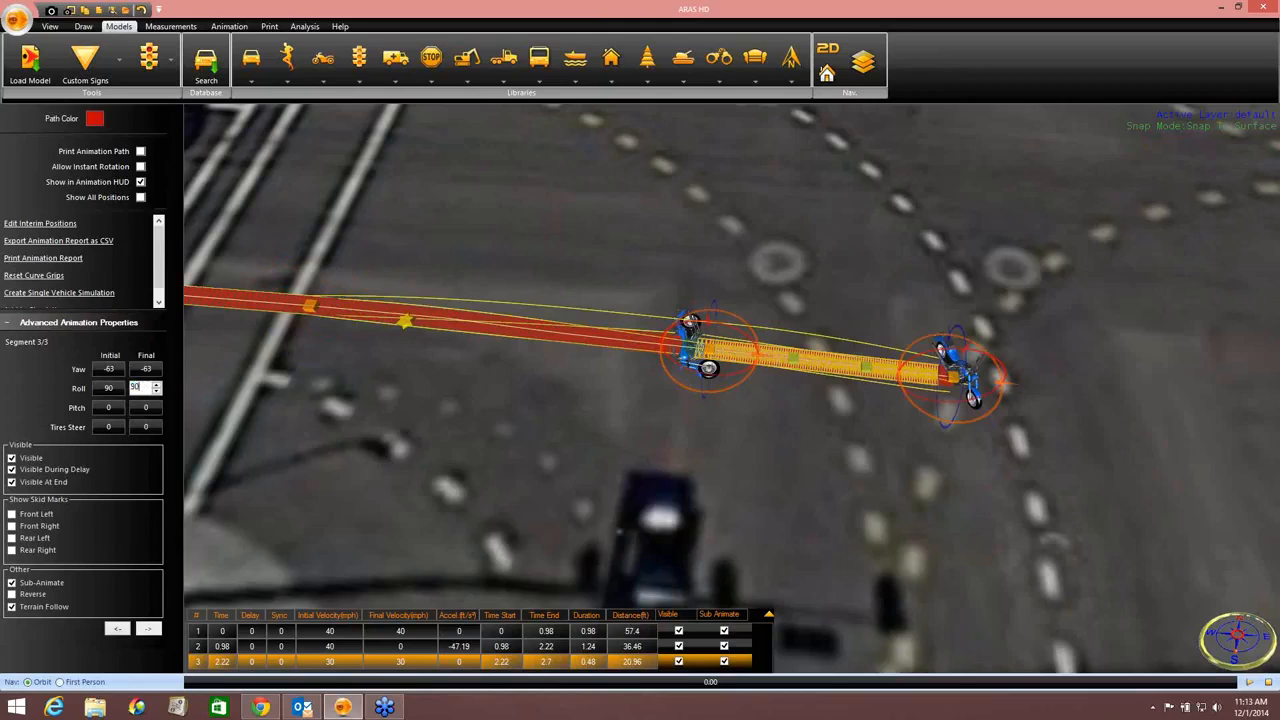
key(Return)
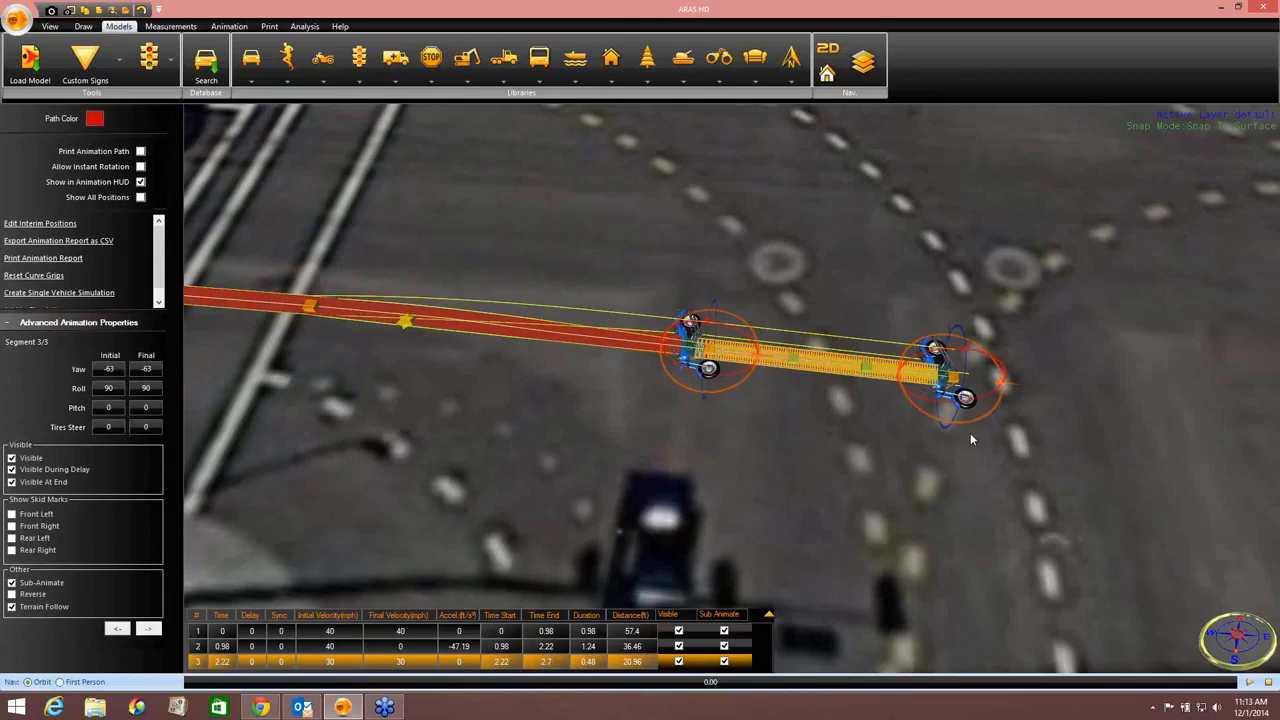
Step: Rotate the motorcycle's final position to a yaw of about -94 and play the animation
drag(970, 423, 942, 430)
scroll(897, 508, down, 3)
middle_drag(897, 508, 855, 461)
click(1250, 683)
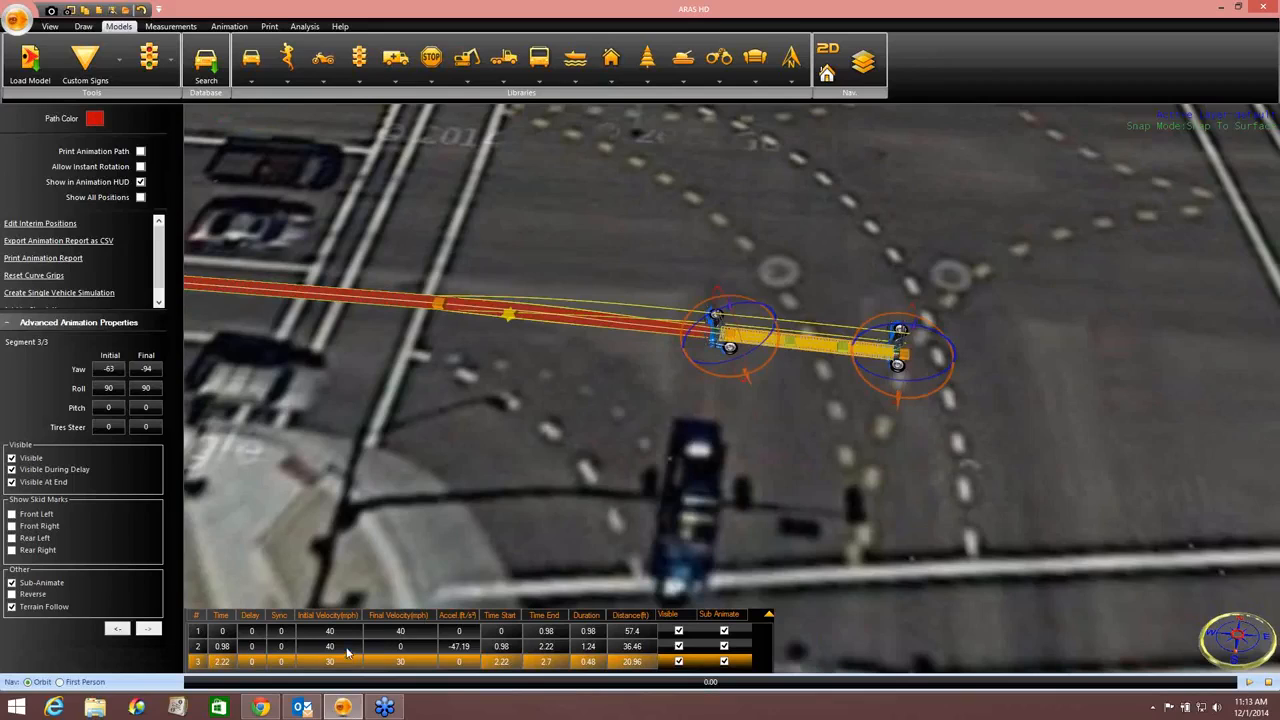
Step: Set the second segment's final velocity to 35 mph, make the third slow from 35 to 0 mph, and play the animation
click(390, 647)
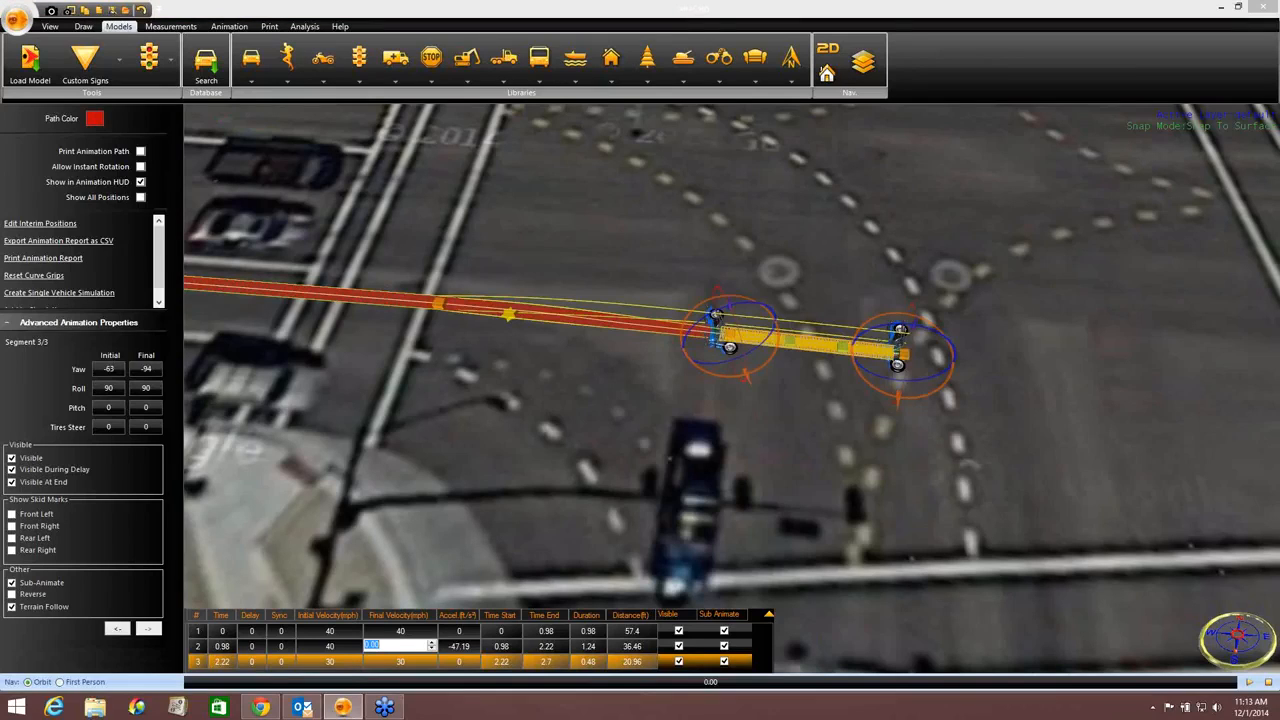
click(330, 662)
text(35)
click(406, 662)
text(0)
click(867, 557)
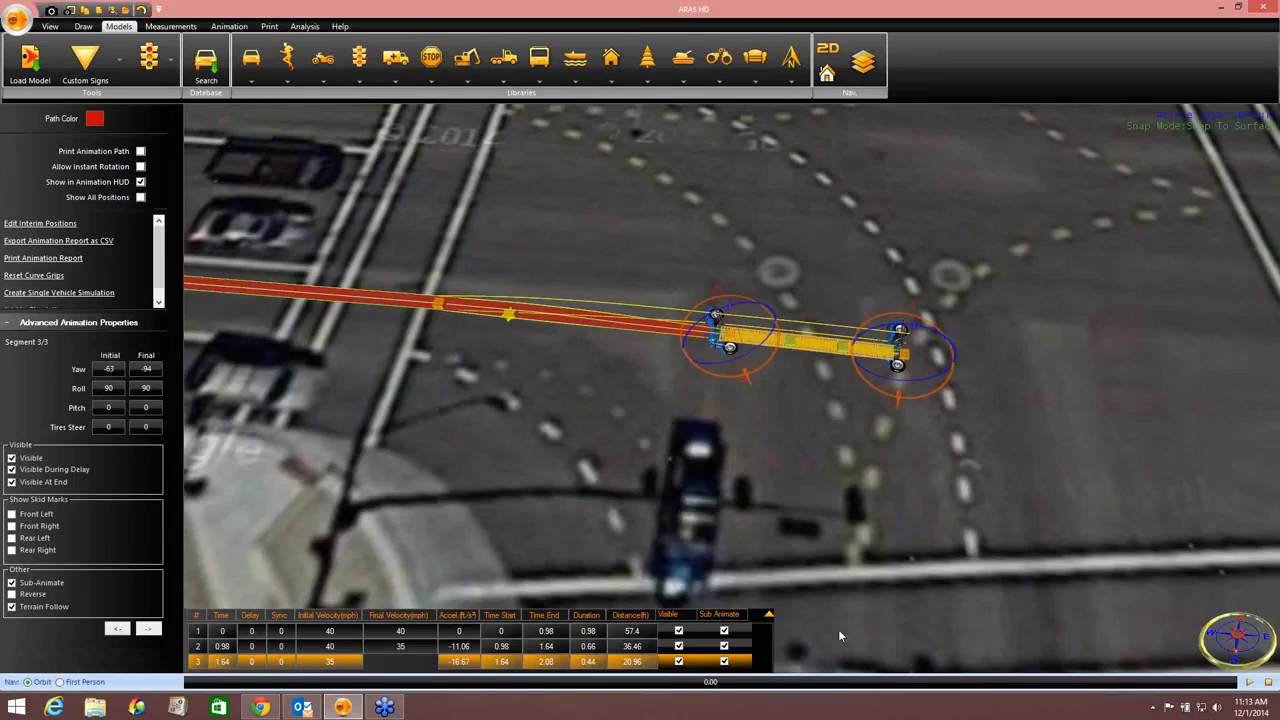
click(1249, 683)
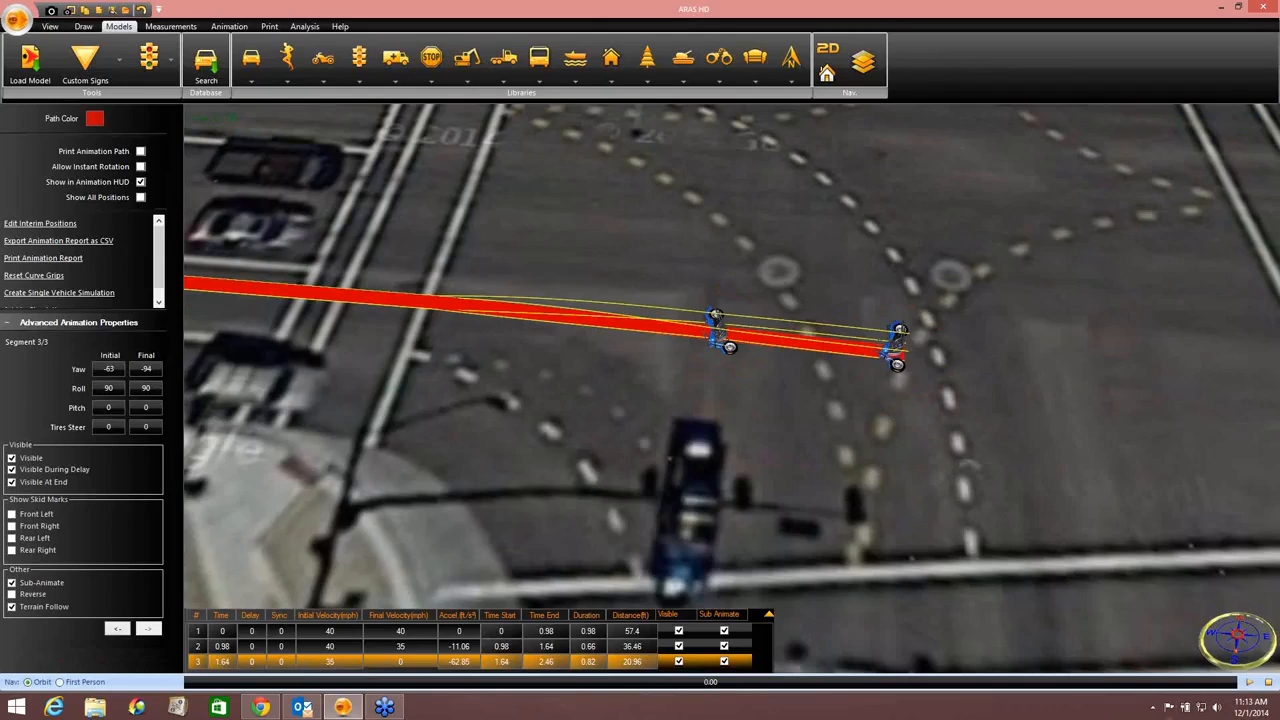
Step: Change the second segment's final velocity and the third segment's initial velocity to 30 mph, and replay the animation
click(508, 662)
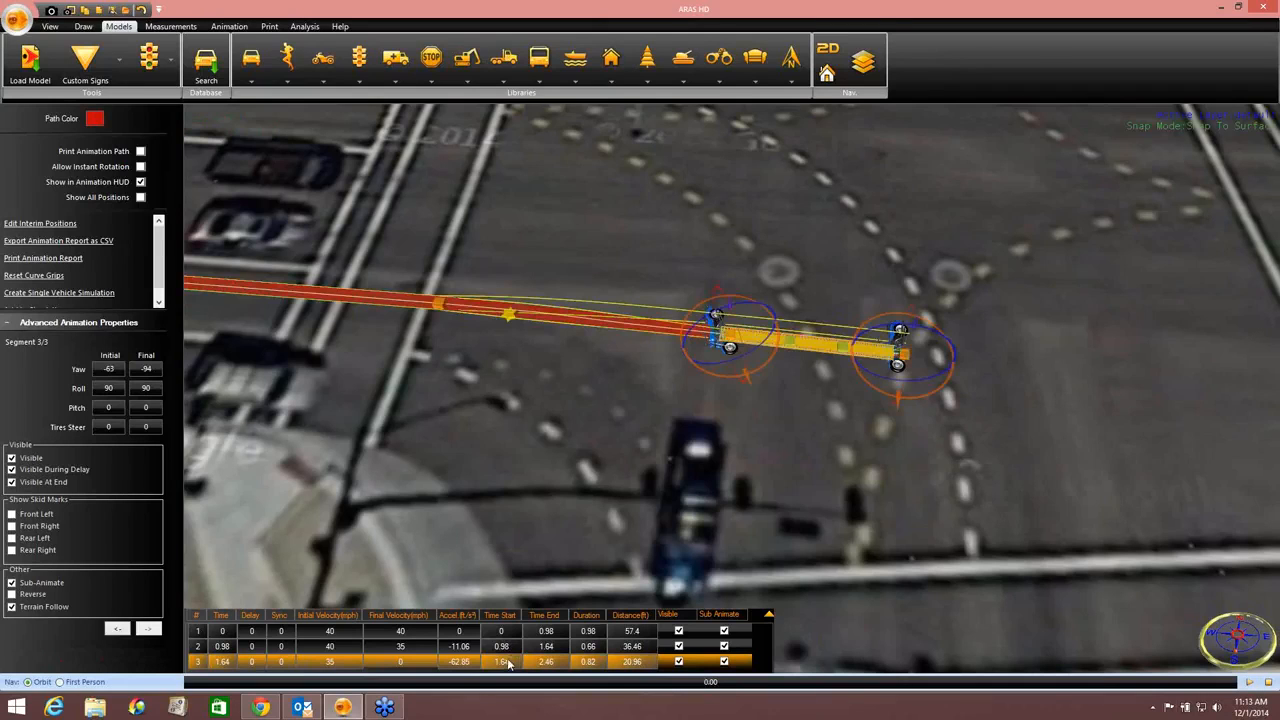
double_click(410, 648)
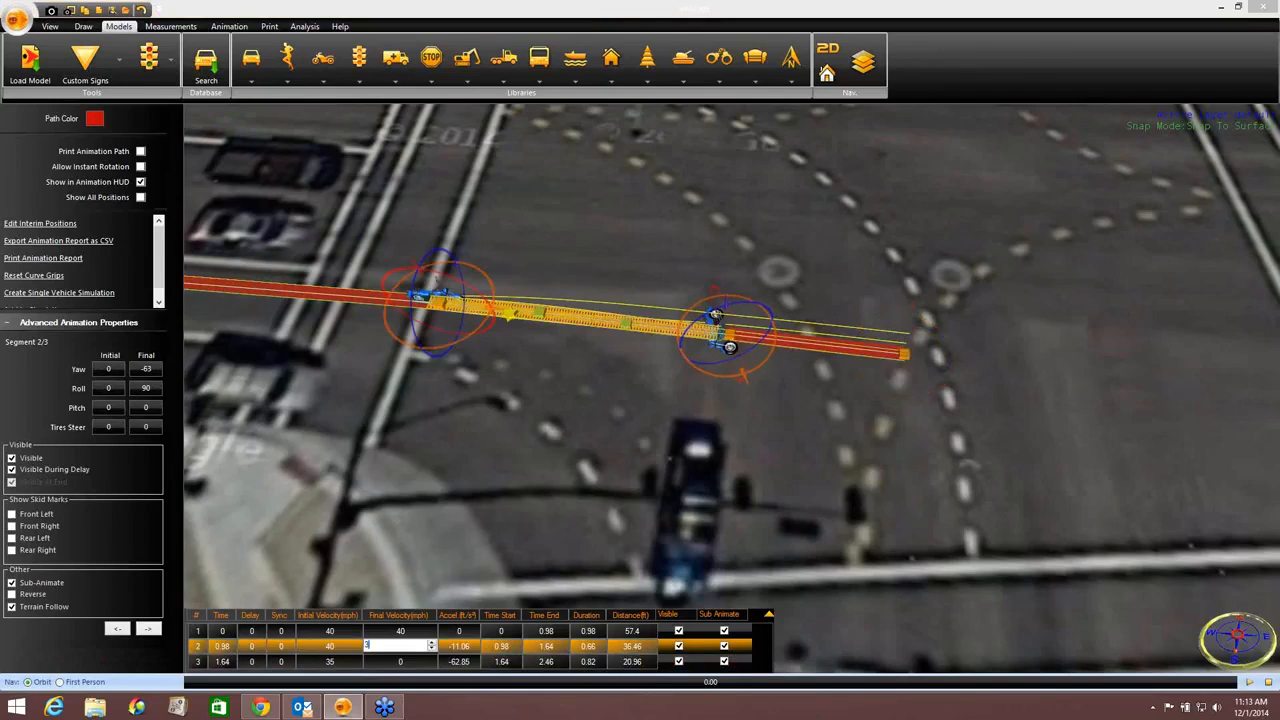
click(343, 667)
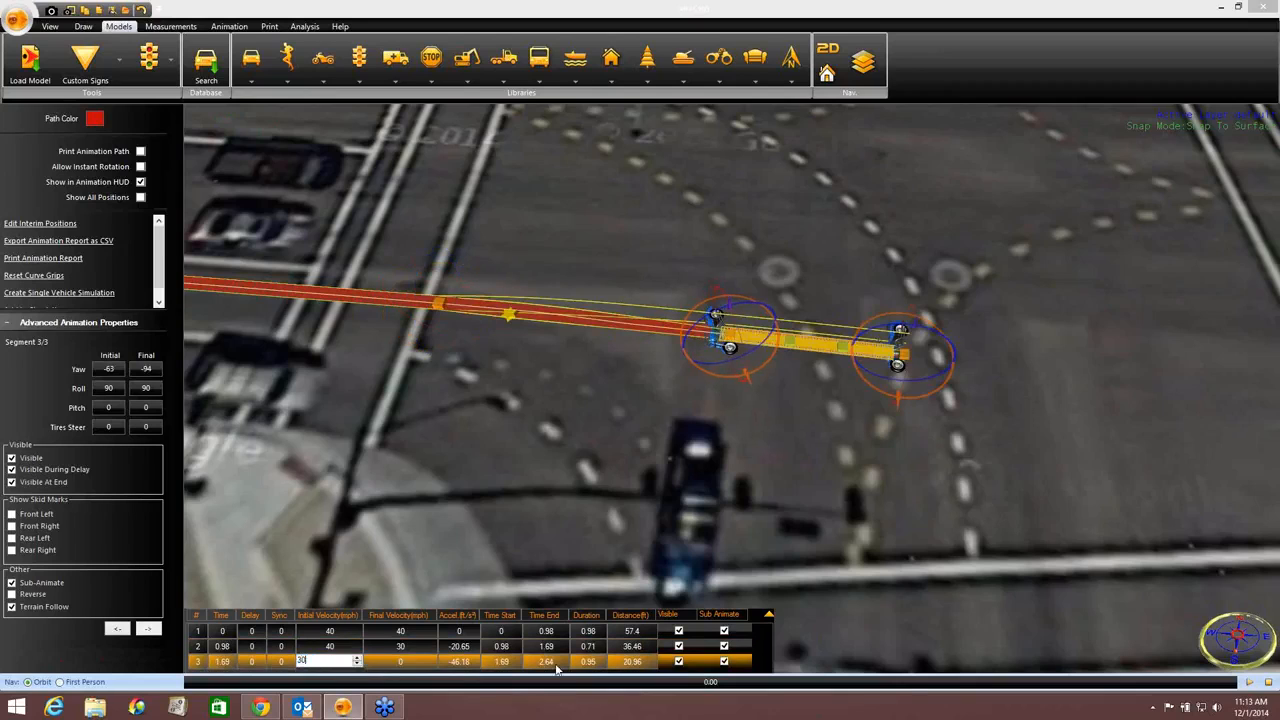
click(1251, 682)
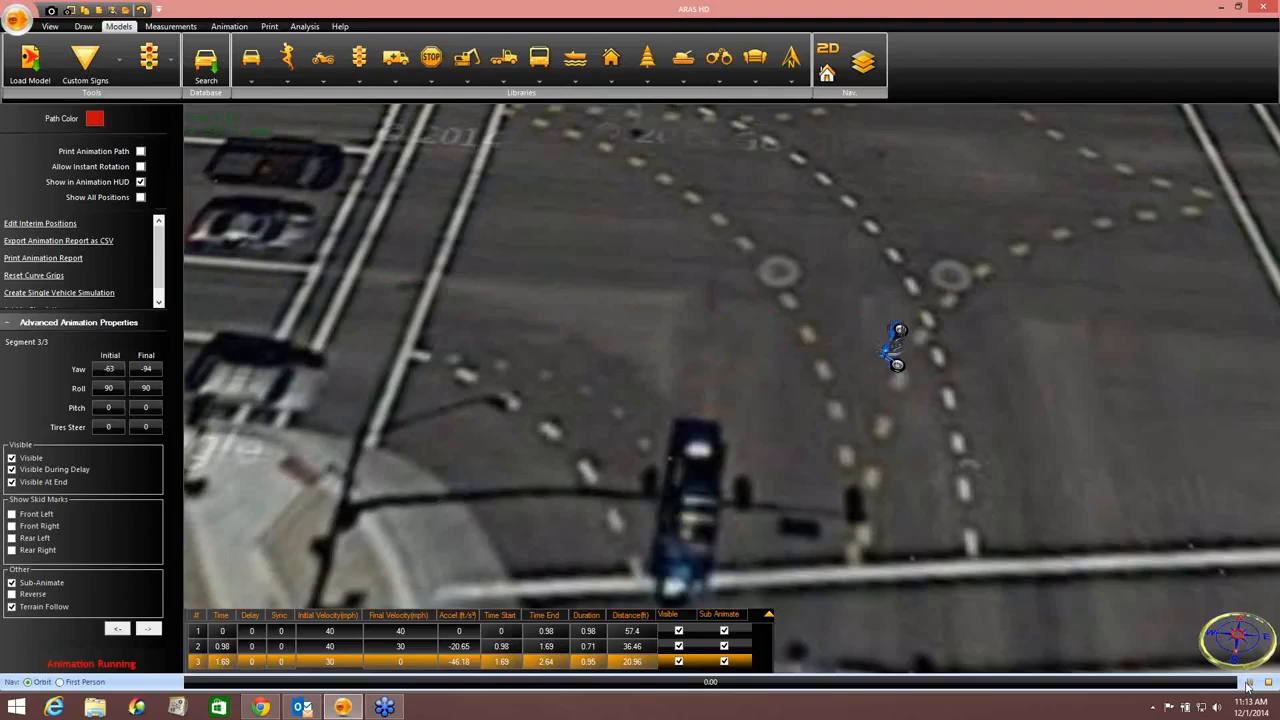
click(1248, 684)
Step: Move the motorcycle at the start of its path to a new layer named MC
middle_drag(210, 395, 823, 449)
scroll(701, 363, up, 5)
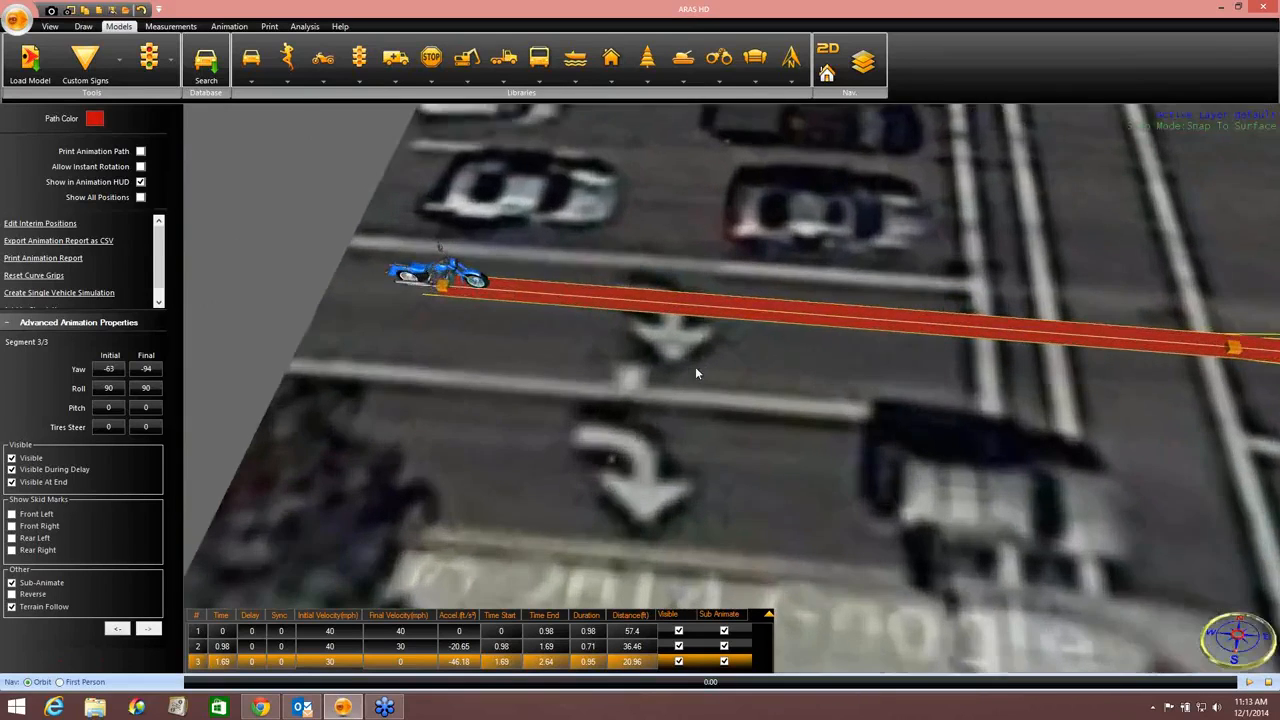
middle_drag(695, 366, 812, 477)
click(530, 377)
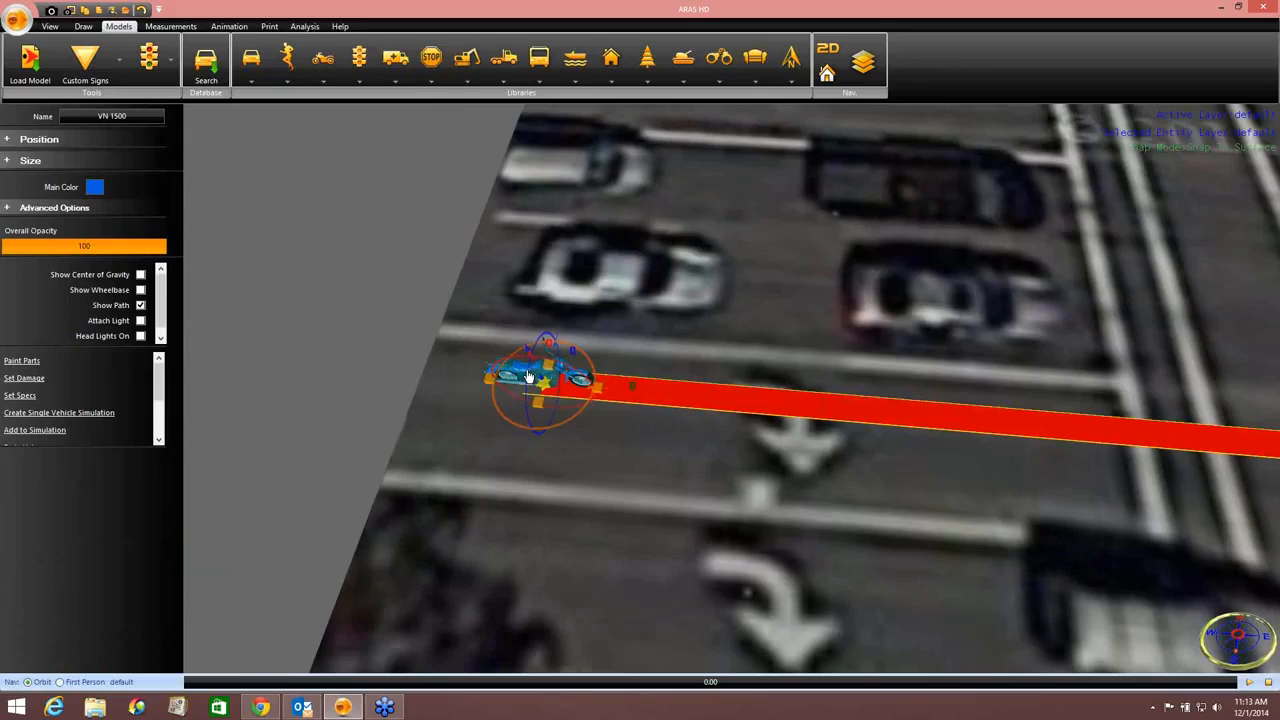
right_click(529, 376)
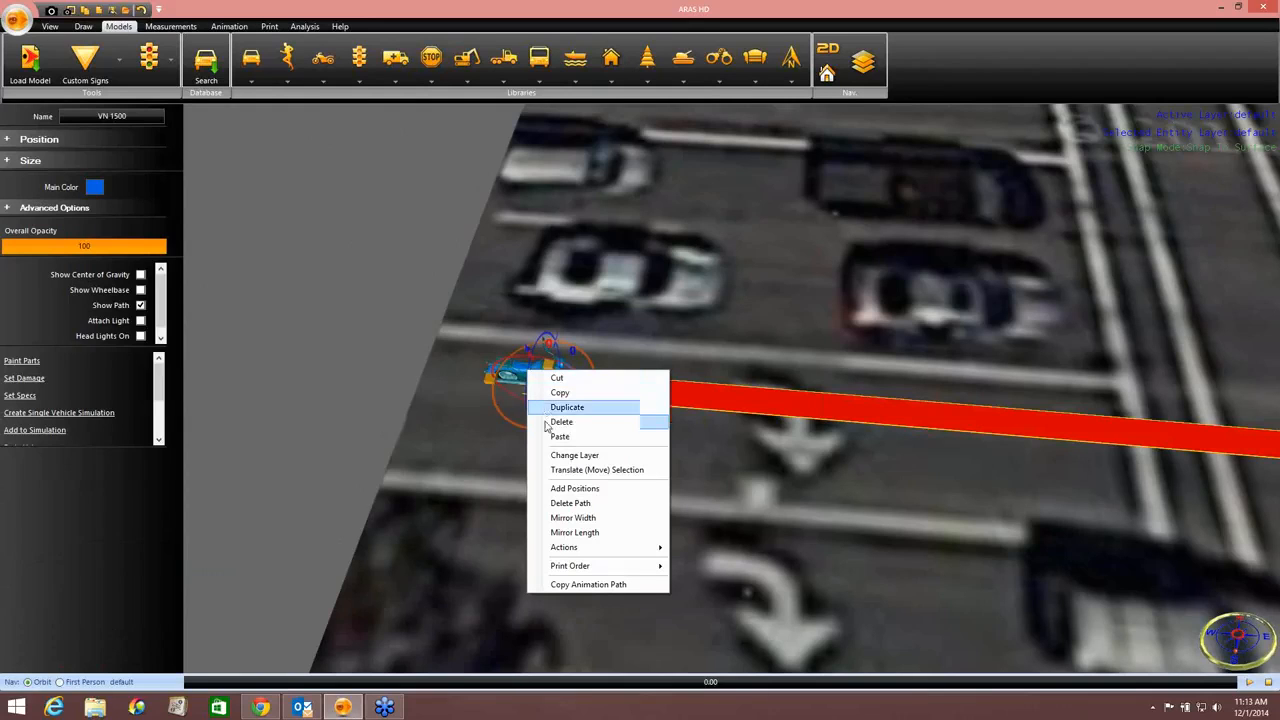
click(564, 457)
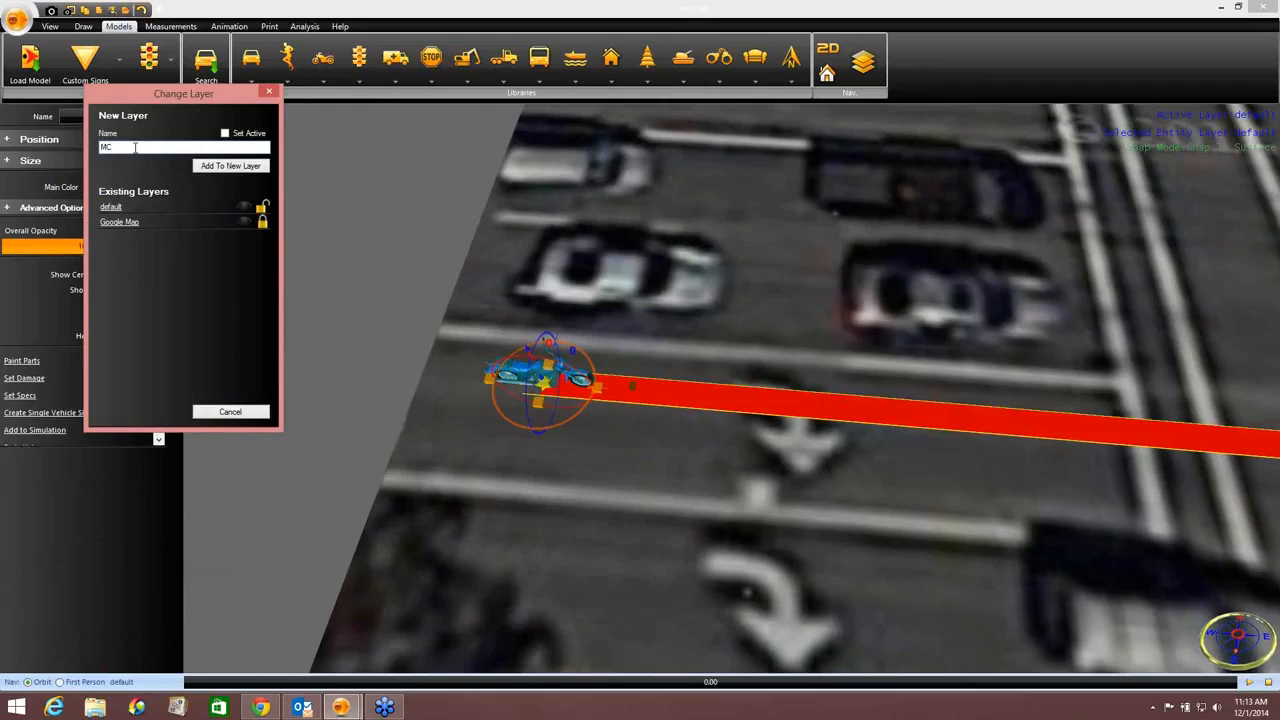
click(228, 167)
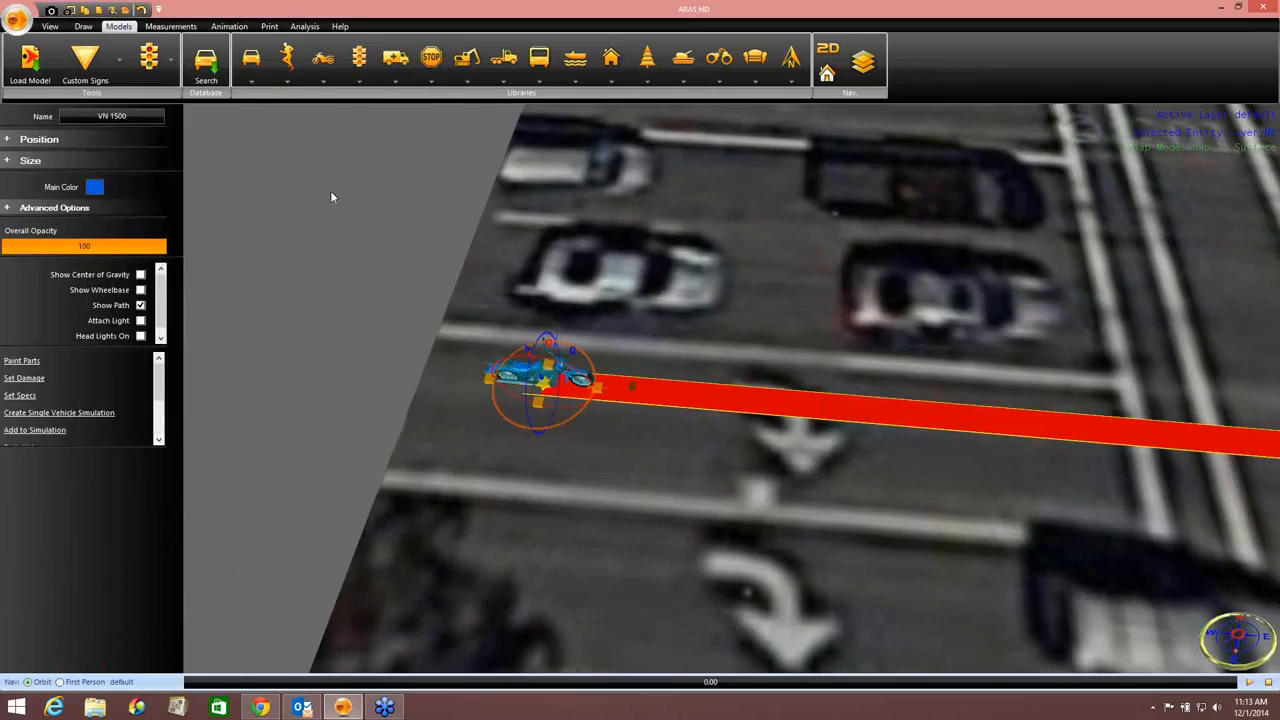
click(617, 280)
Step: Place the seated rider dummy from the posed people library on the motorcycle at the start of the path
middle_drag(617, 280, 551, 313)
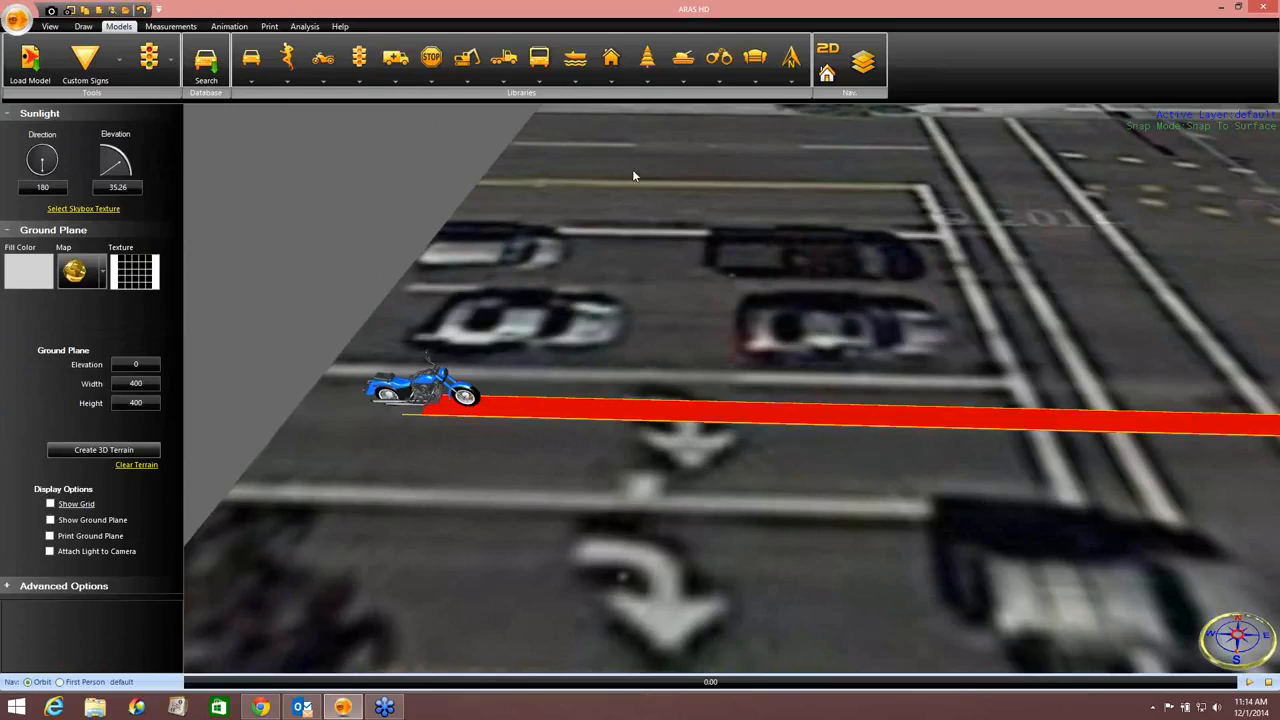
click(287, 63)
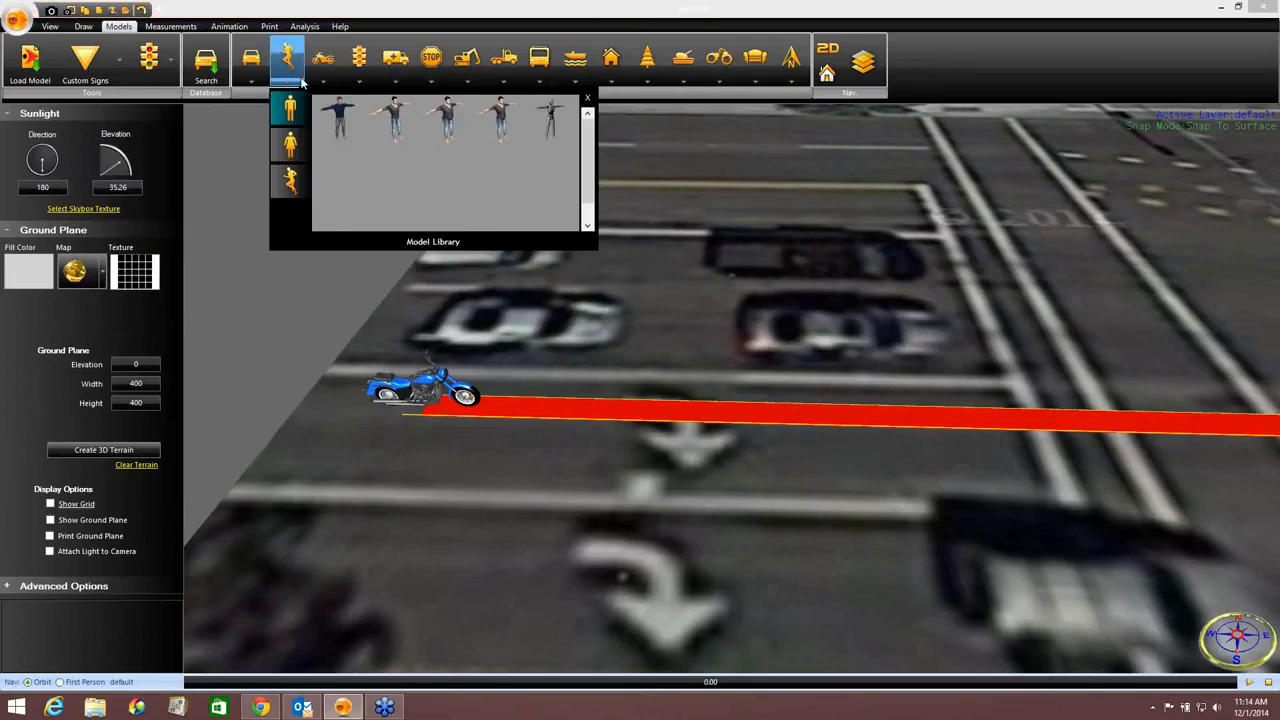
click(288, 180)
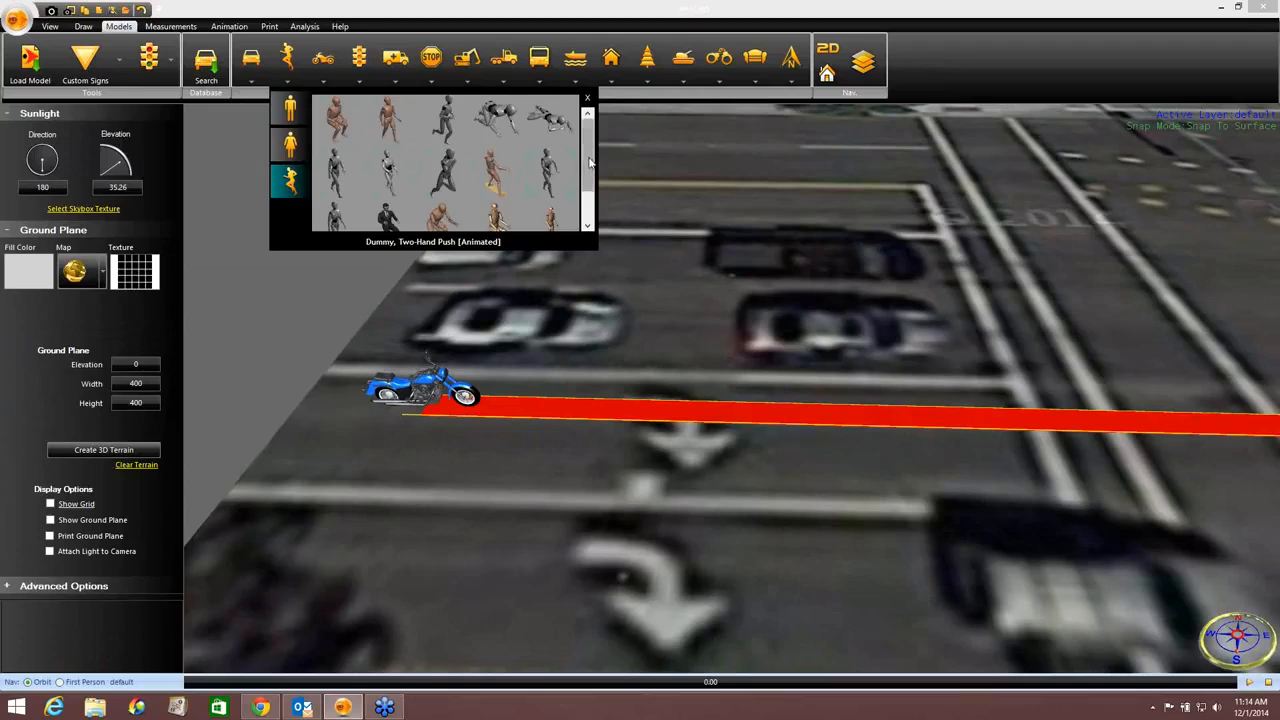
scroll(589, 164, down, 1)
click(436, 186)
scroll(433, 319, up, 3)
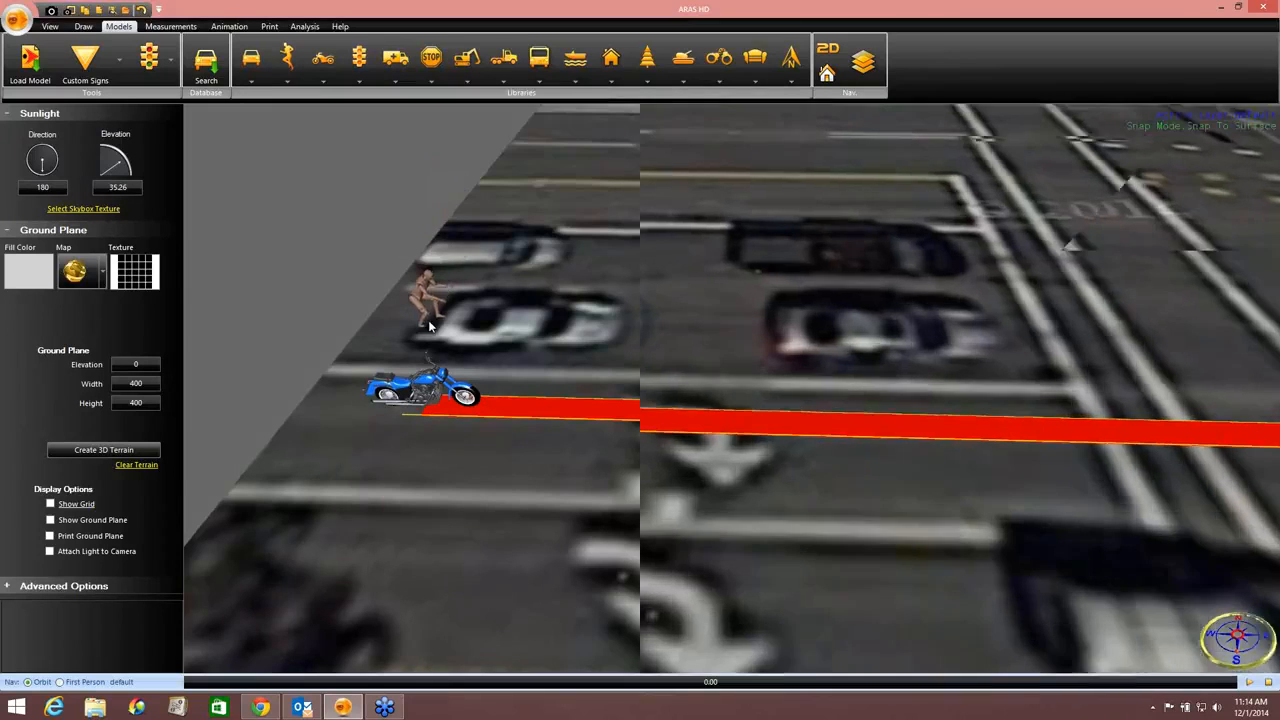
click(397, 483)
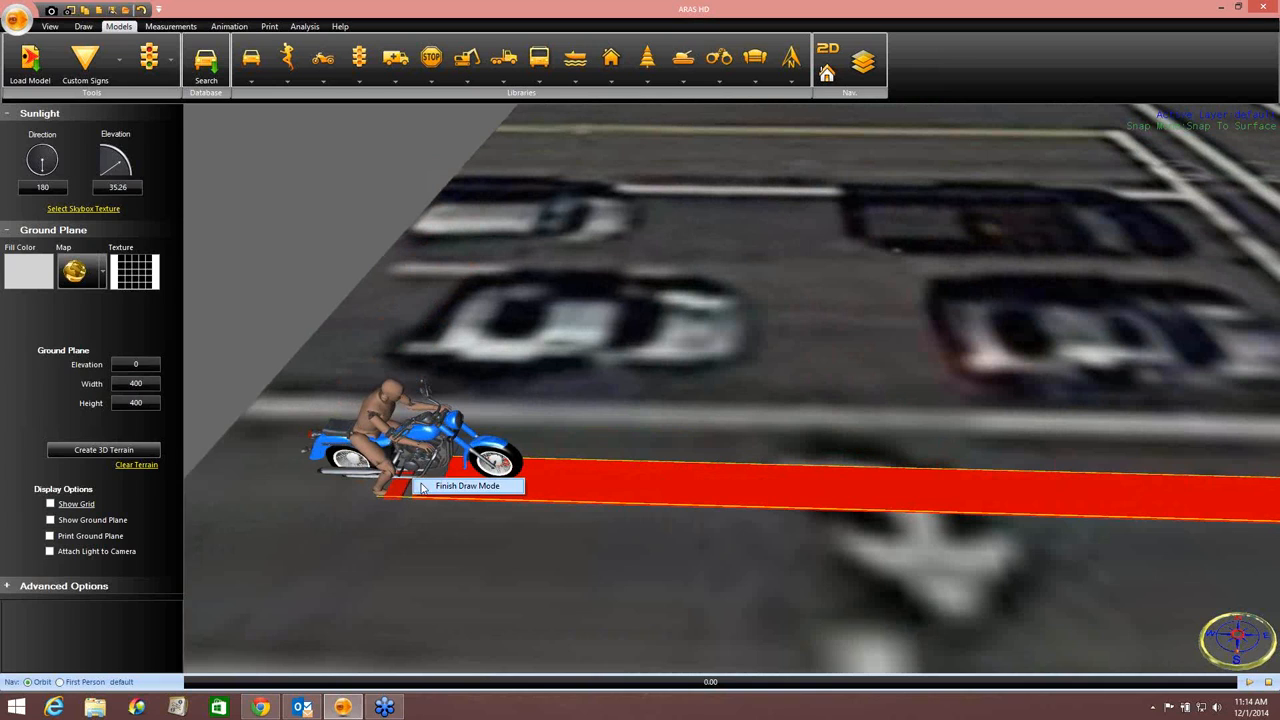
click(422, 493)
Step: Shift the rider horizontally to line it up with the motorcycle's seat and handlebars
middle_drag(456, 532, 495, 394)
scroll(465, 542, up, 5)
drag(486, 414, 453, 402)
middle_drag(597, 434, 606, 390)
drag(598, 350, 586, 352)
middle_drag(586, 352, 656, 425)
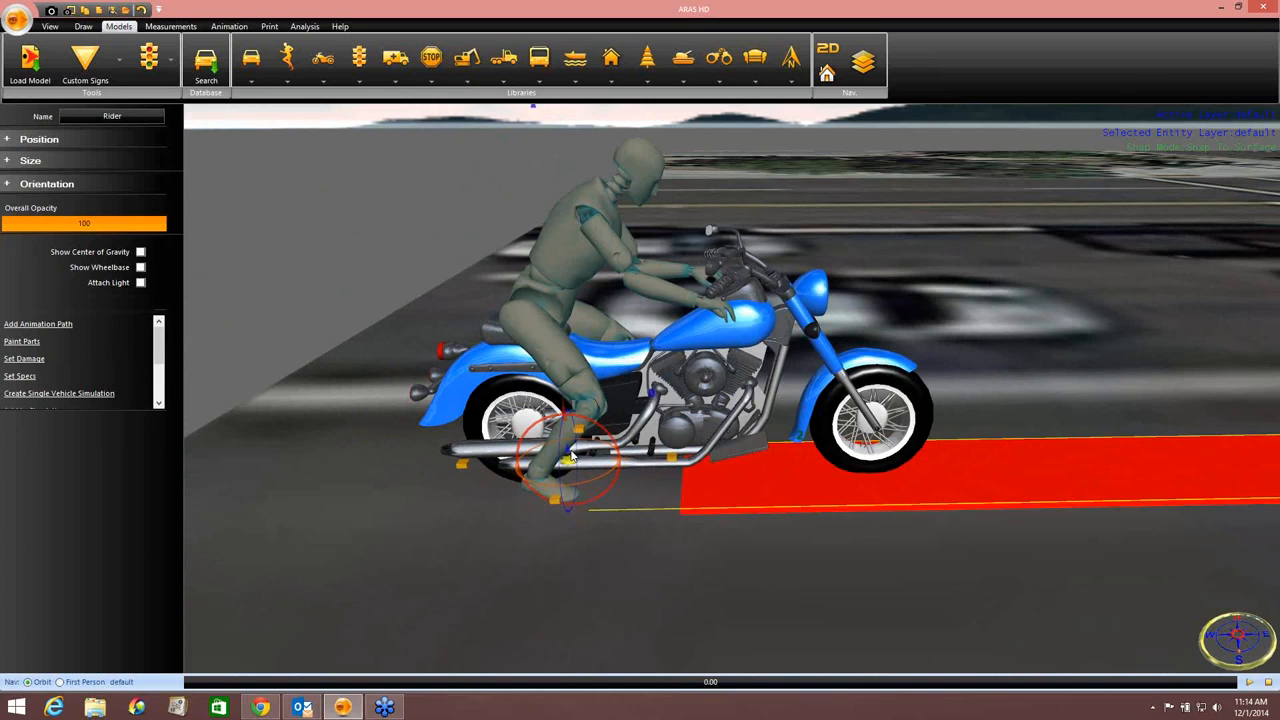
Step: Raise the rider so that it sits on the motorcycle's seat with its feet off the ground
drag(566, 452, 566, 430)
middle_drag(643, 482, 571, 417)
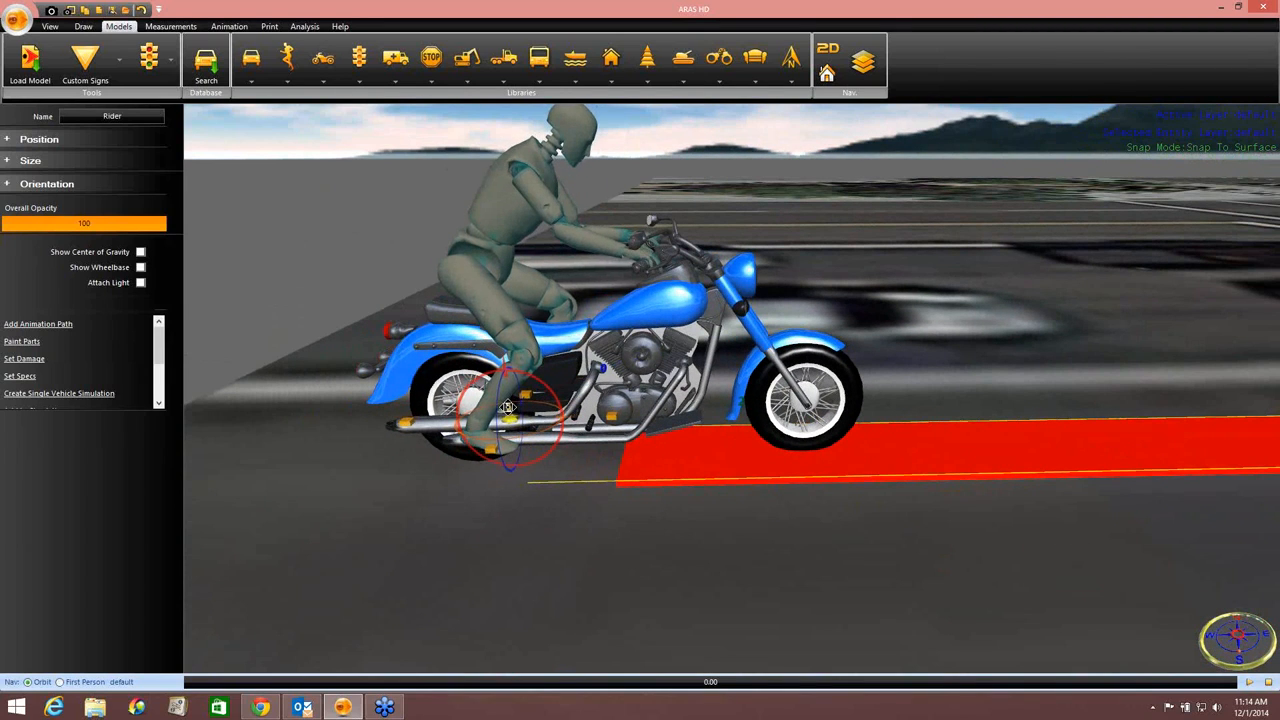
scroll(669, 489, down, 2)
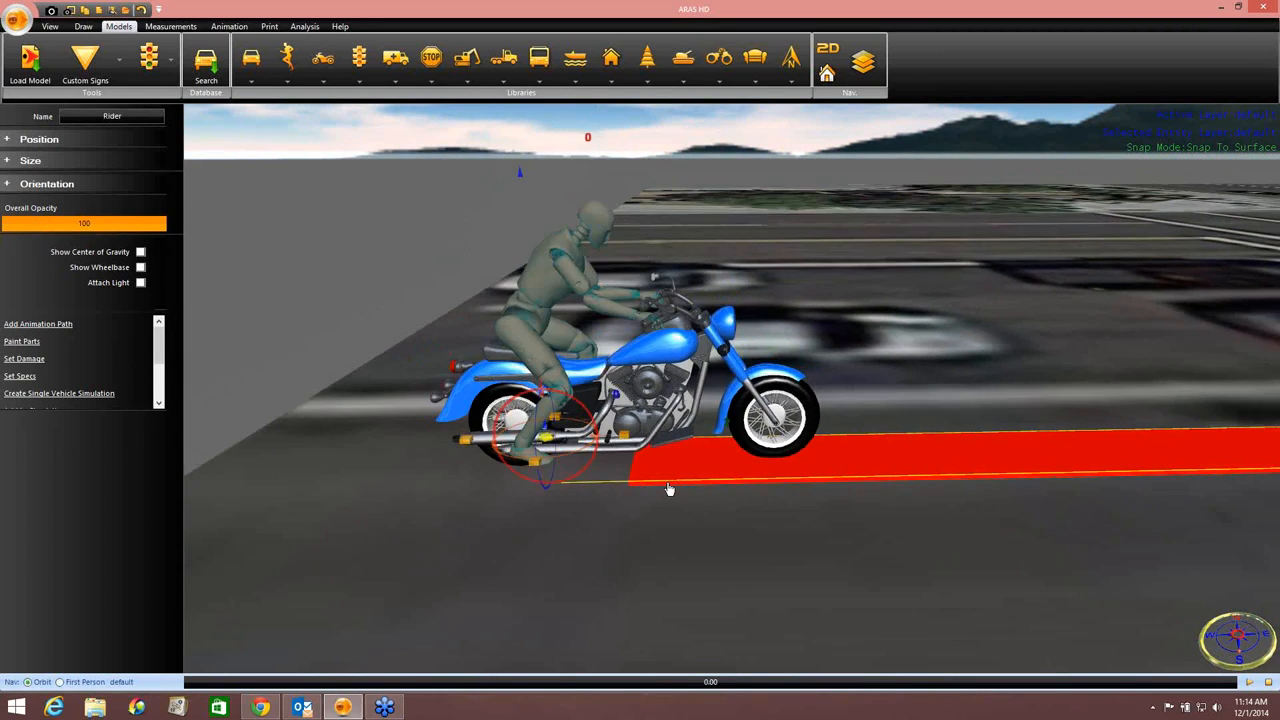
scroll(669, 489, down, 7)
middle_drag(729, 519, 561, 463)
right_drag(561, 463, 566, 328)
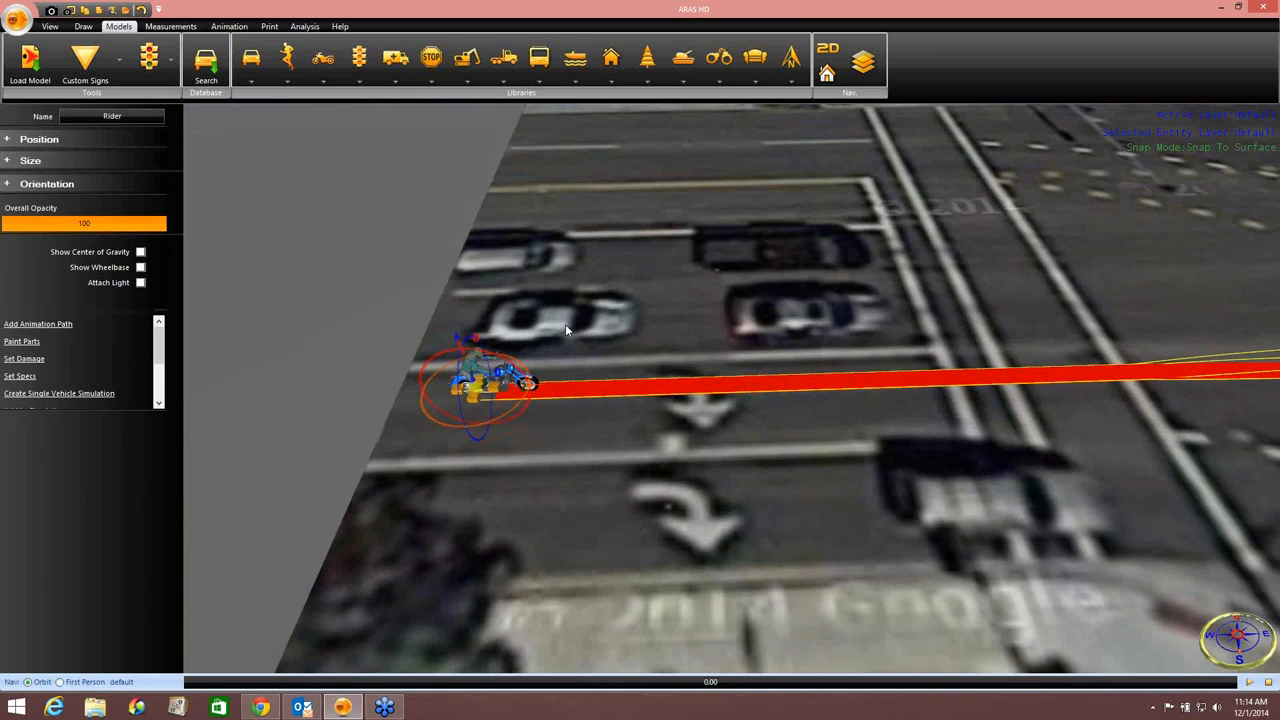
click(578, 295)
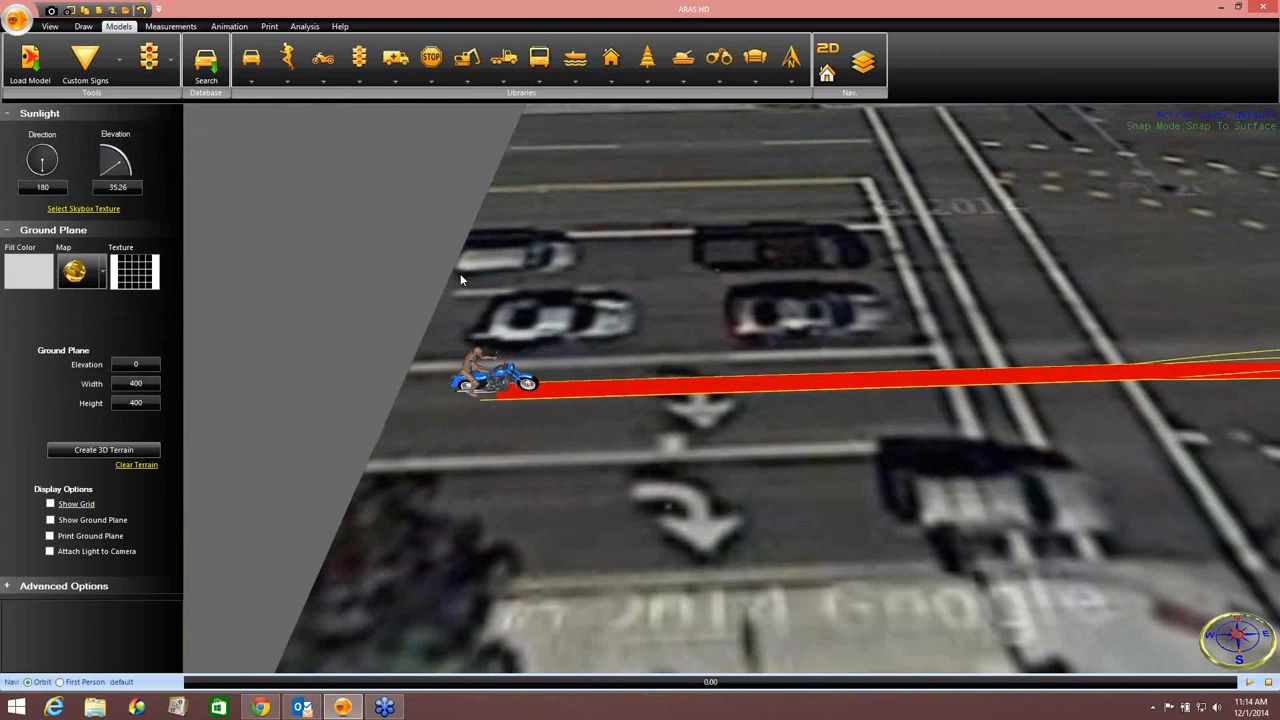
Step: Move the rider to a new layer named "Rider before impact"
scroll(462, 277, up, 2)
scroll(461, 279, up, 4)
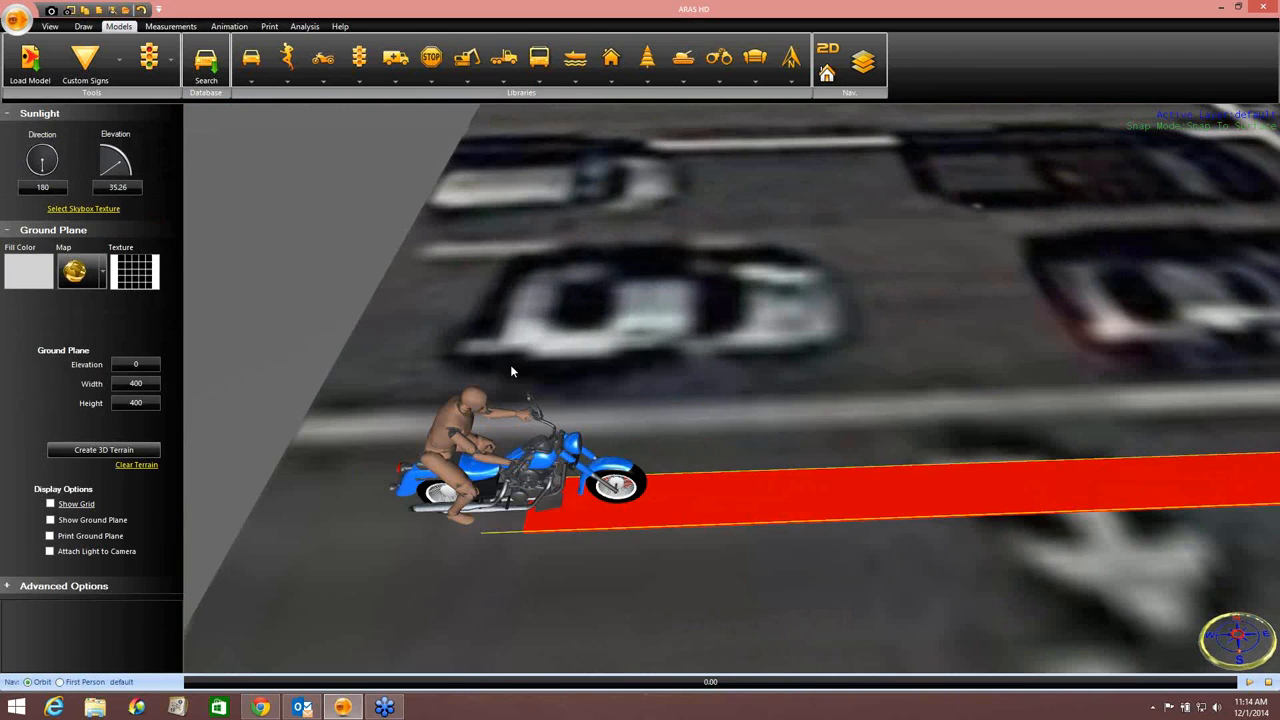
click(461, 413)
right_click(461, 414)
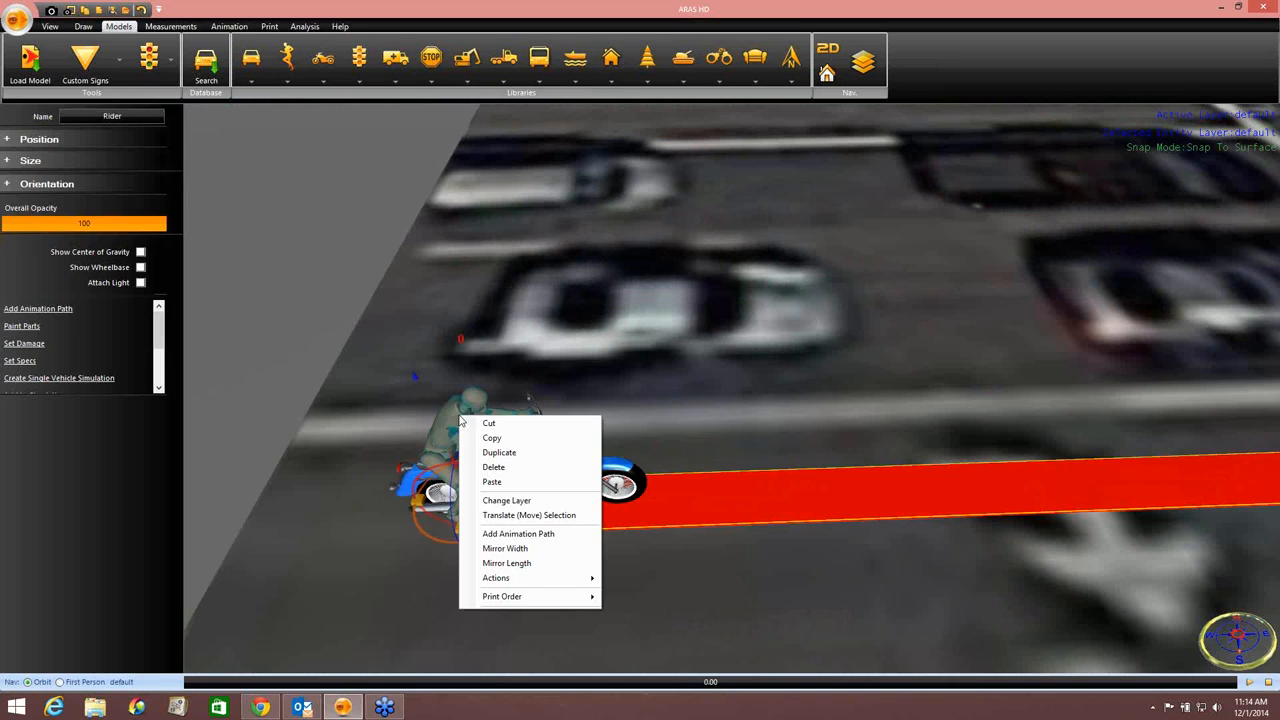
click(507, 500)
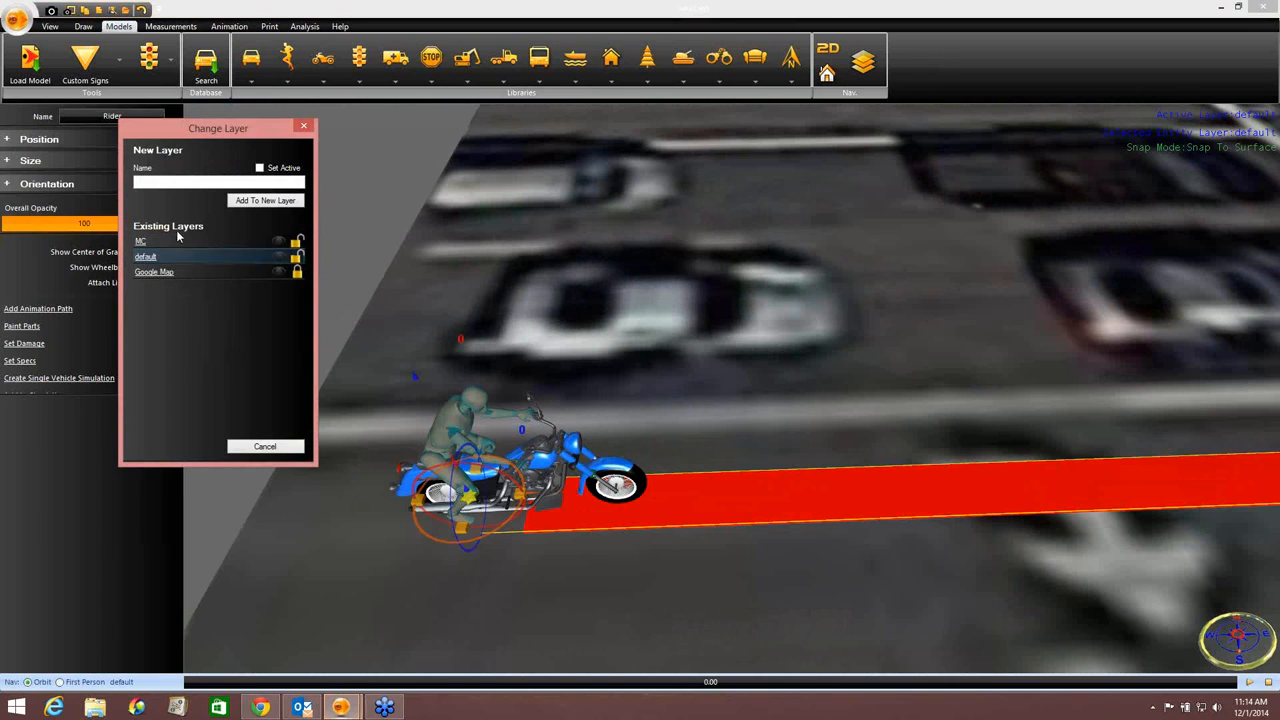
text(Rider before impact)
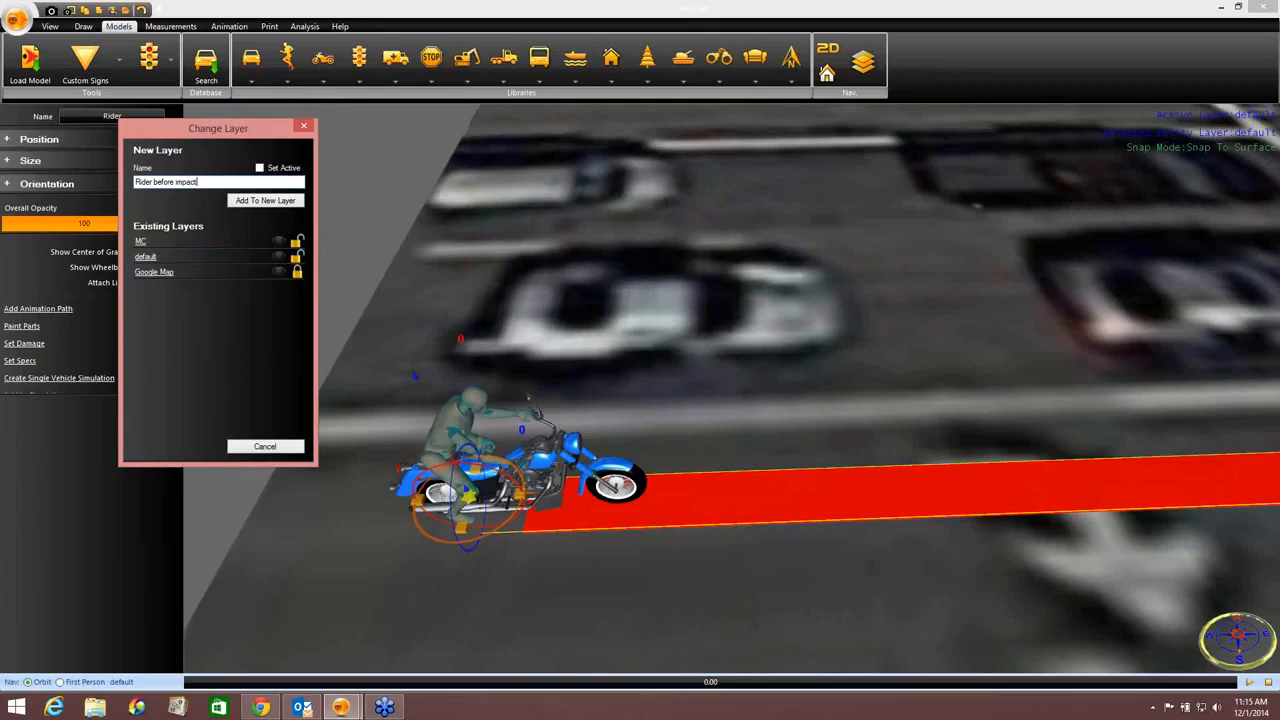
click(266, 206)
Step: Copy the motorcycle's animation path and paste it onto the rider
middle_drag(640, 292, 834, 376)
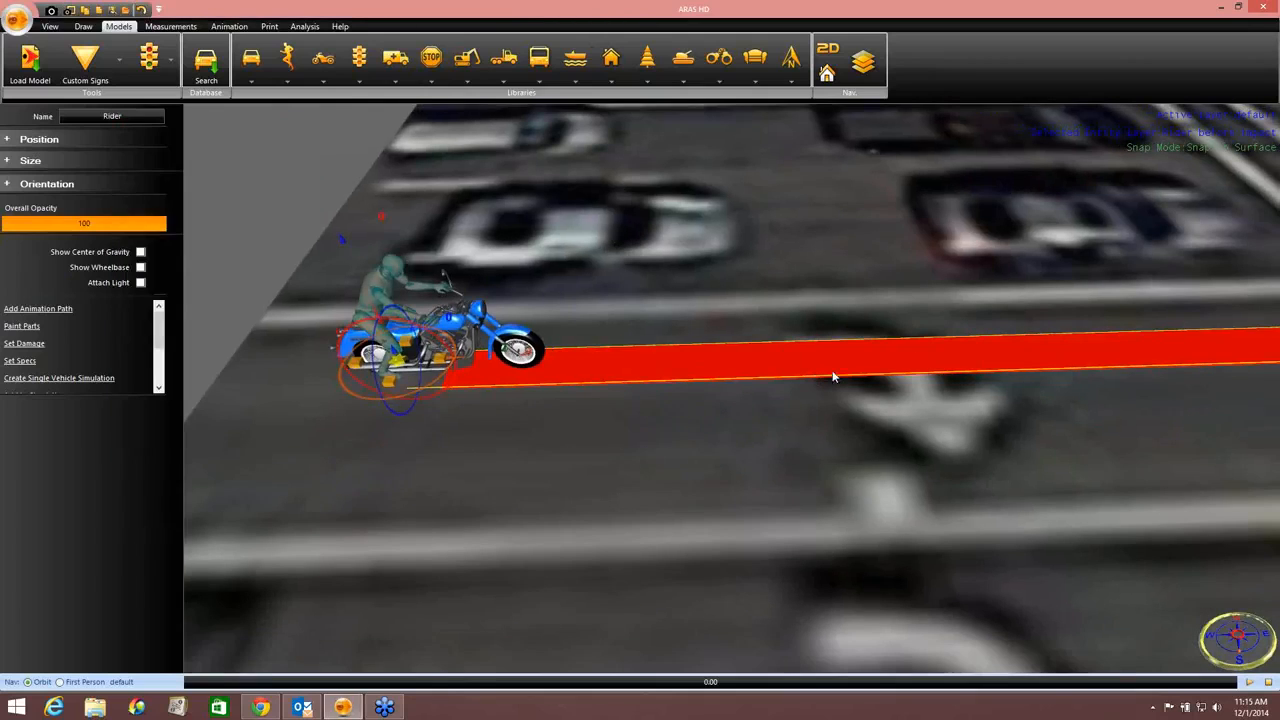
click(840, 368)
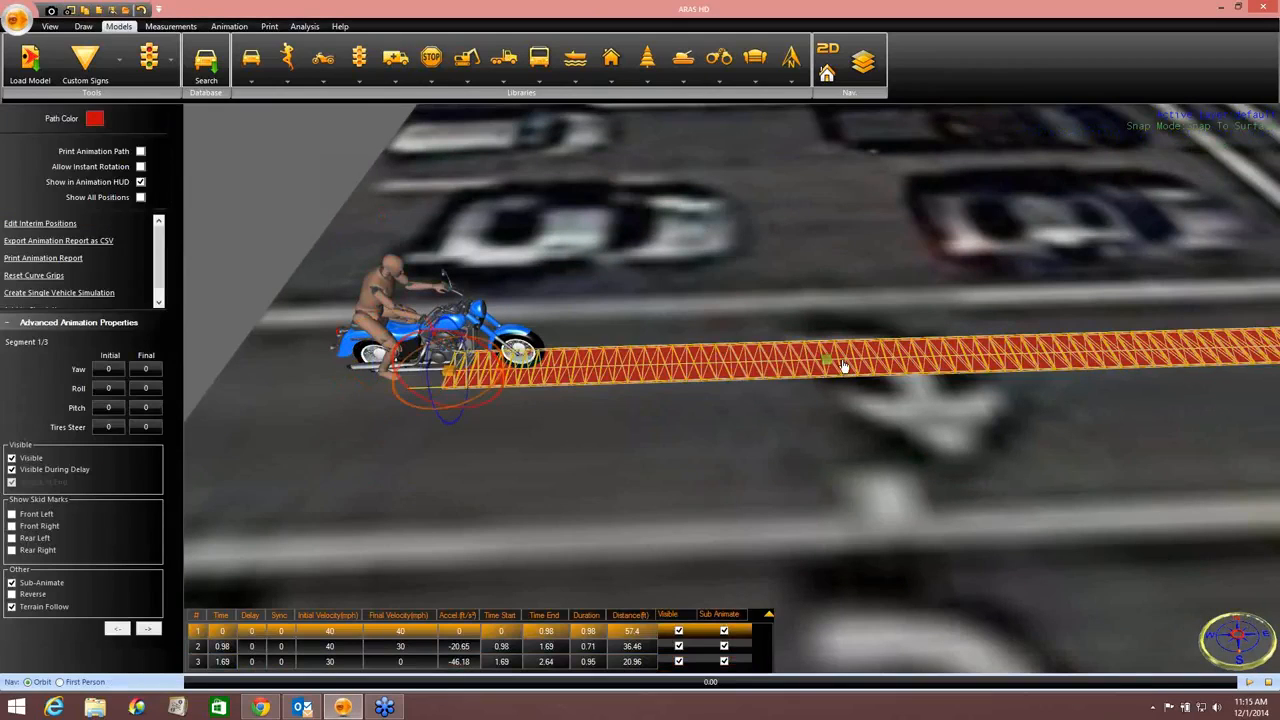
right_click(843, 367)
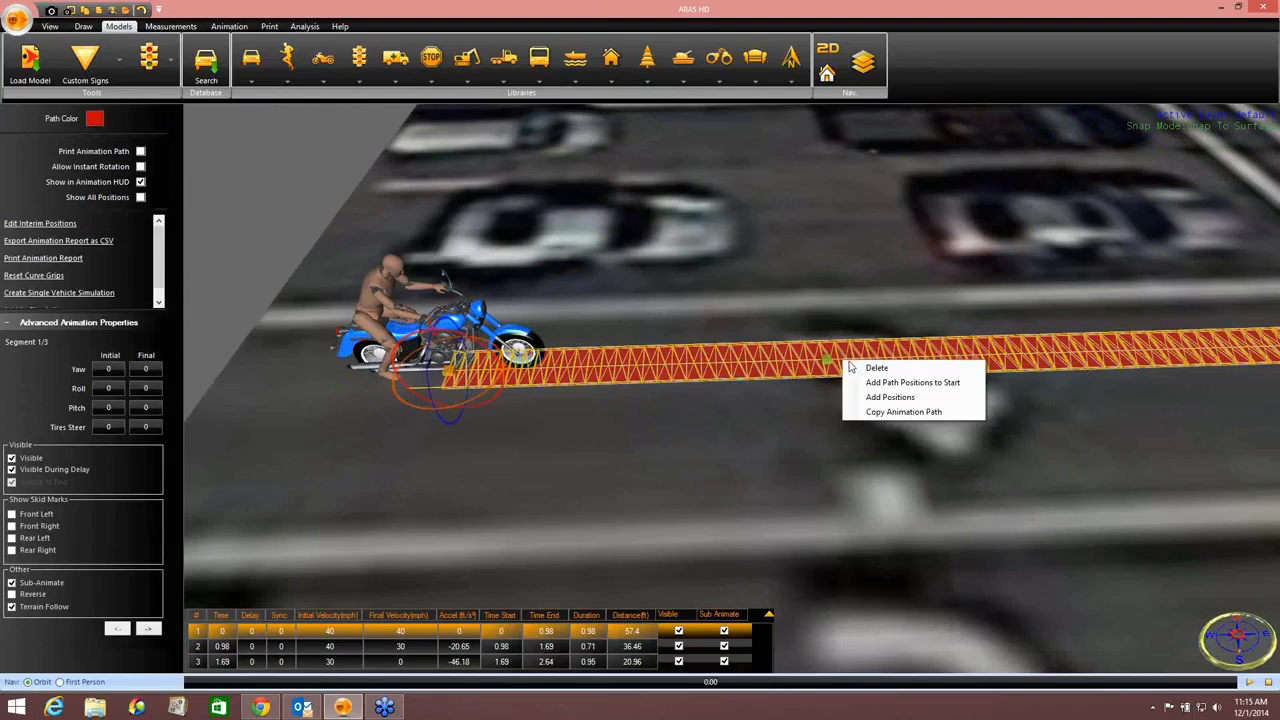
click(872, 412)
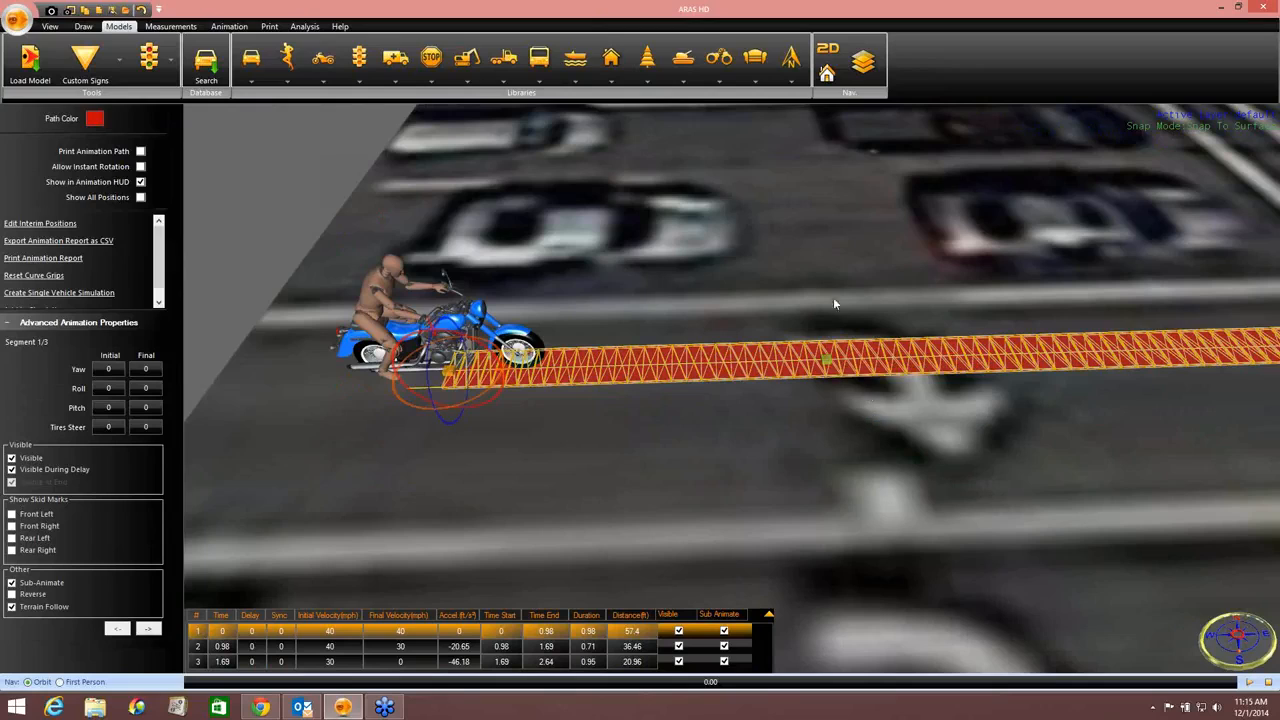
click(381, 287)
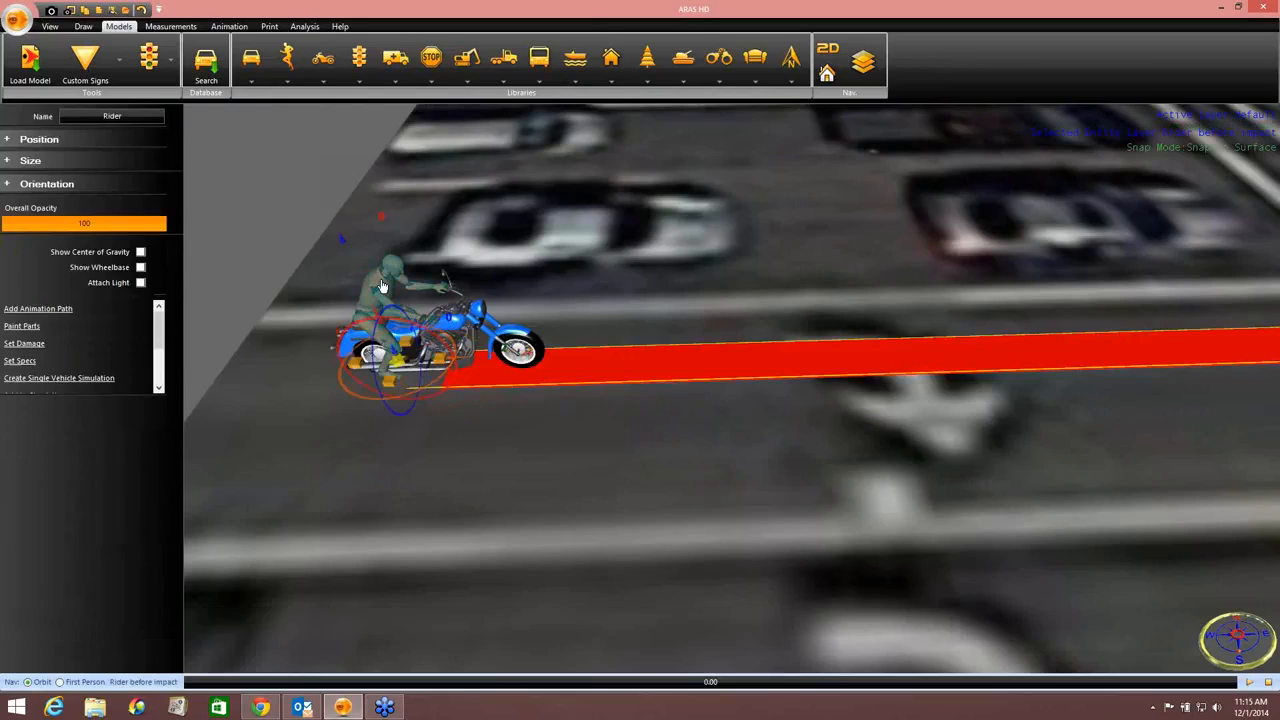
right_click(382, 285)
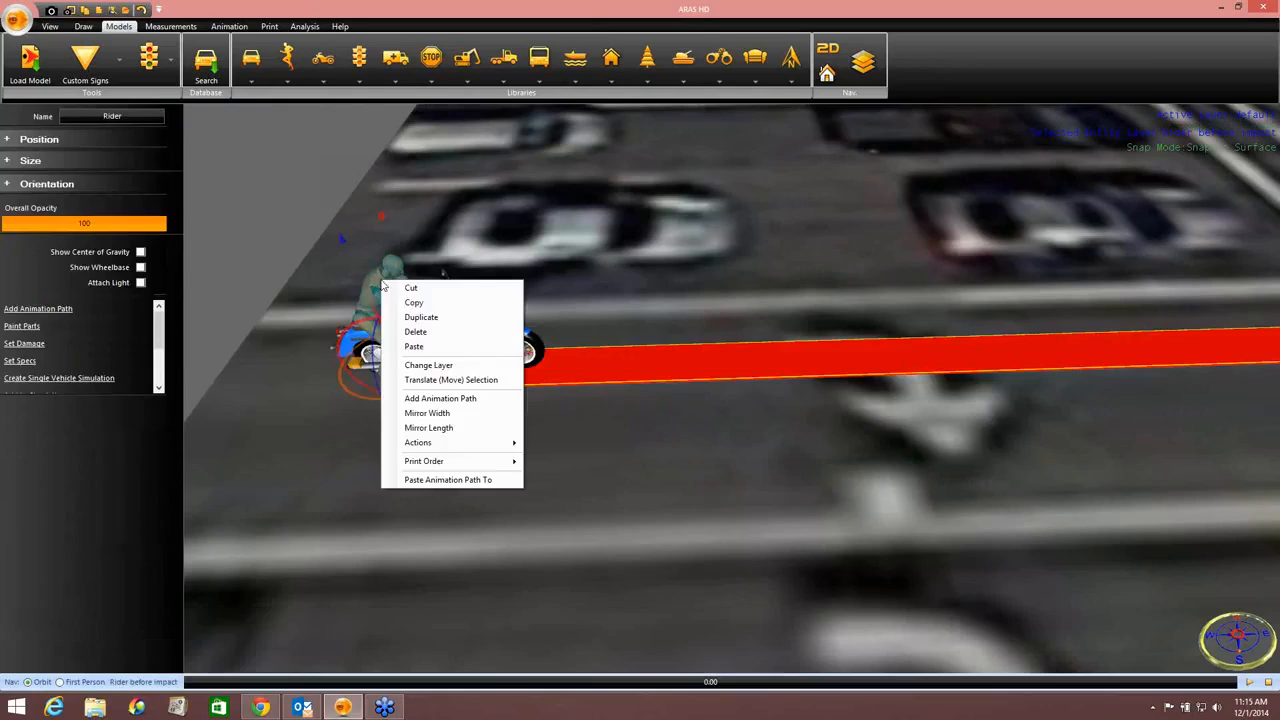
click(435, 481)
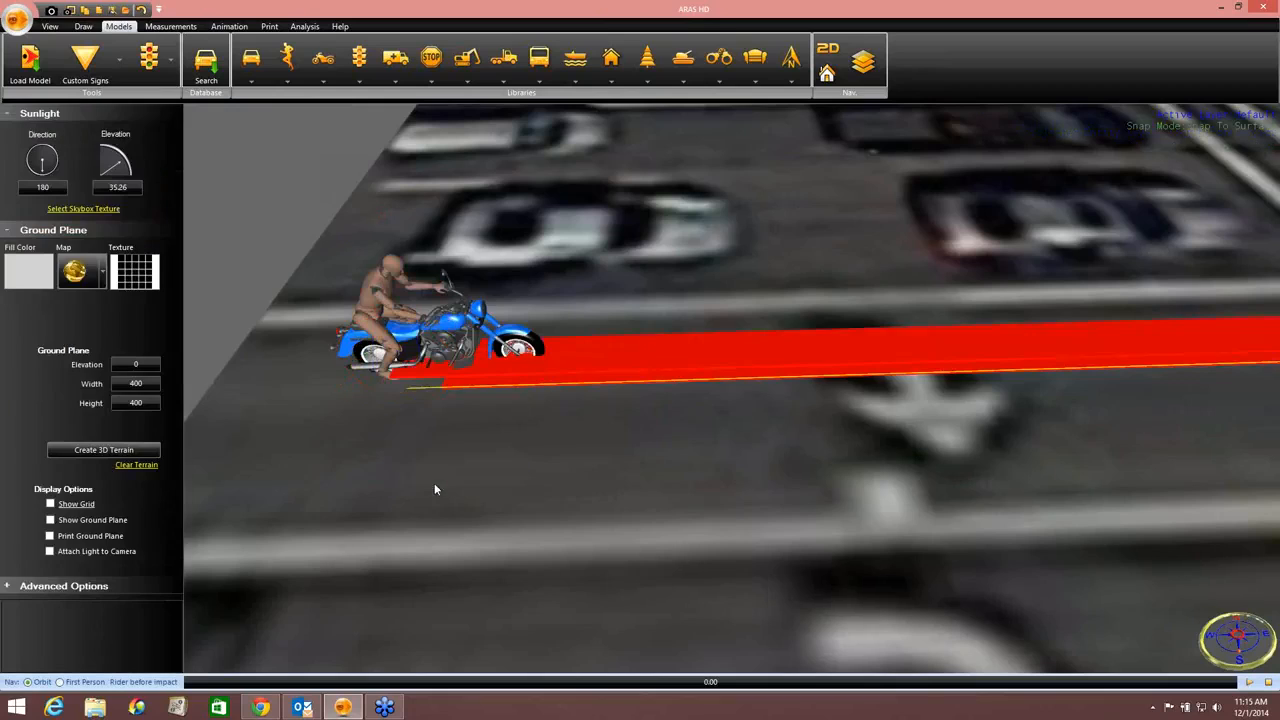
Step: Play the animation to check how the rider moves with the motorcycle through the intersection
scroll(612, 459, down, 3)
scroll(612, 465, down, 3)
middle_drag(690, 488, 330, 398)
middle_drag(980, 475, 898, 419)
right_drag(898, 419, 886, 433)
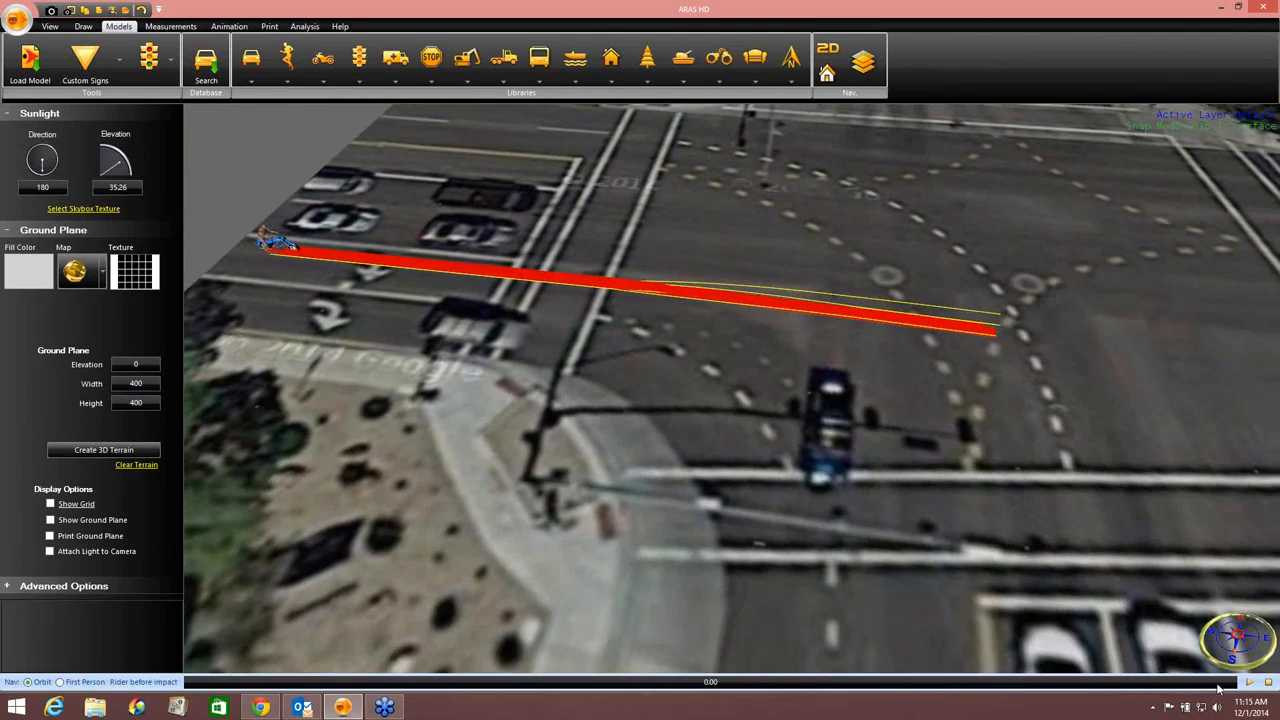
click(1249, 683)
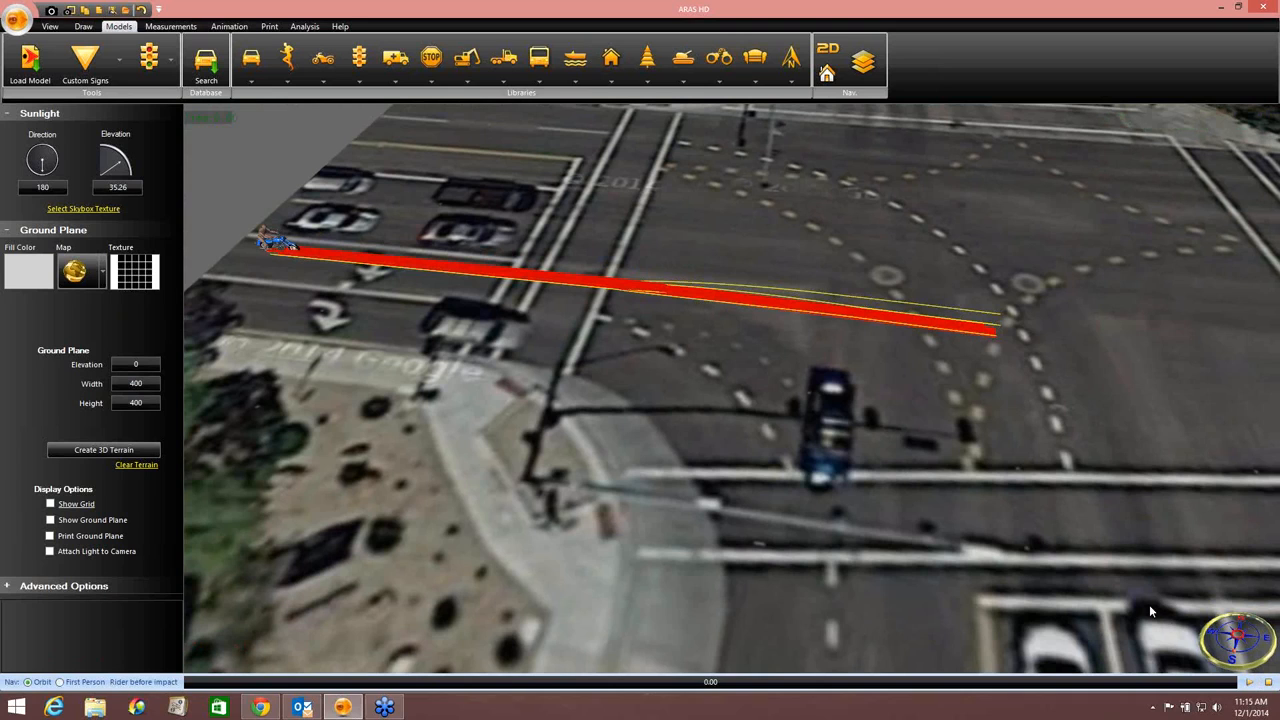
Step: Lock the MC layer so that only the rider's animation path can be edited
scroll(787, 319, up, 5)
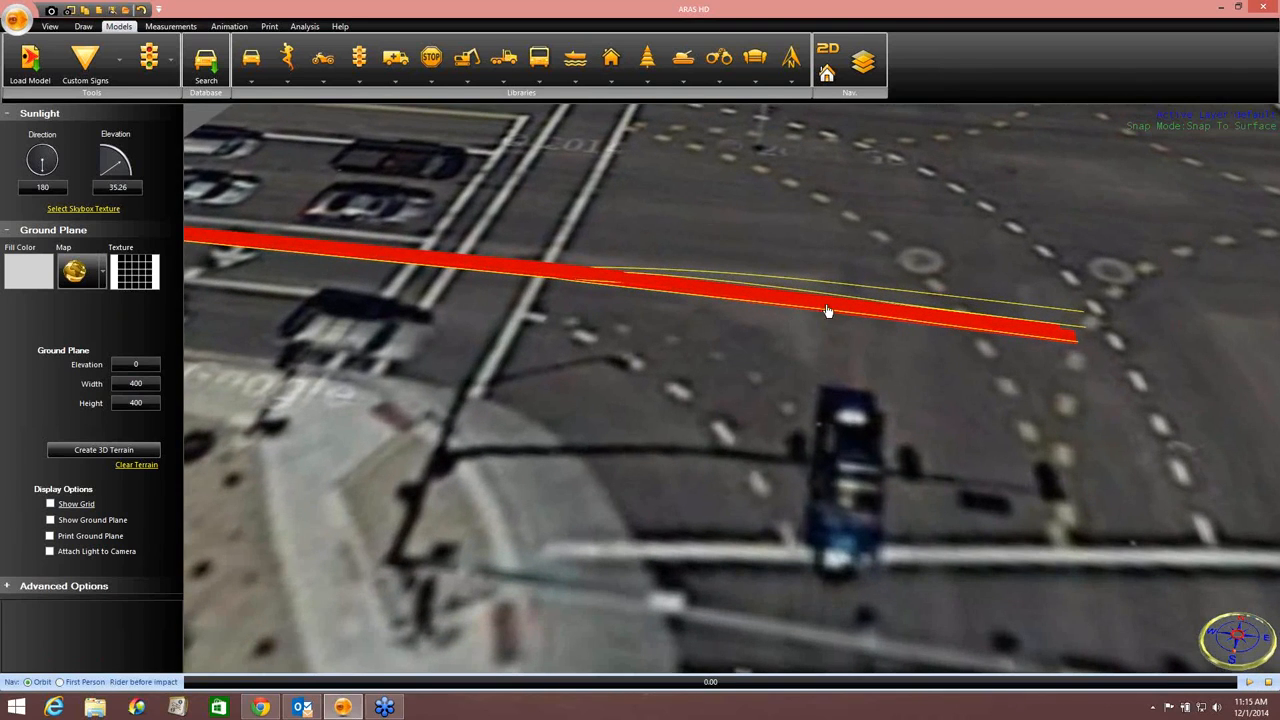
click(759, 302)
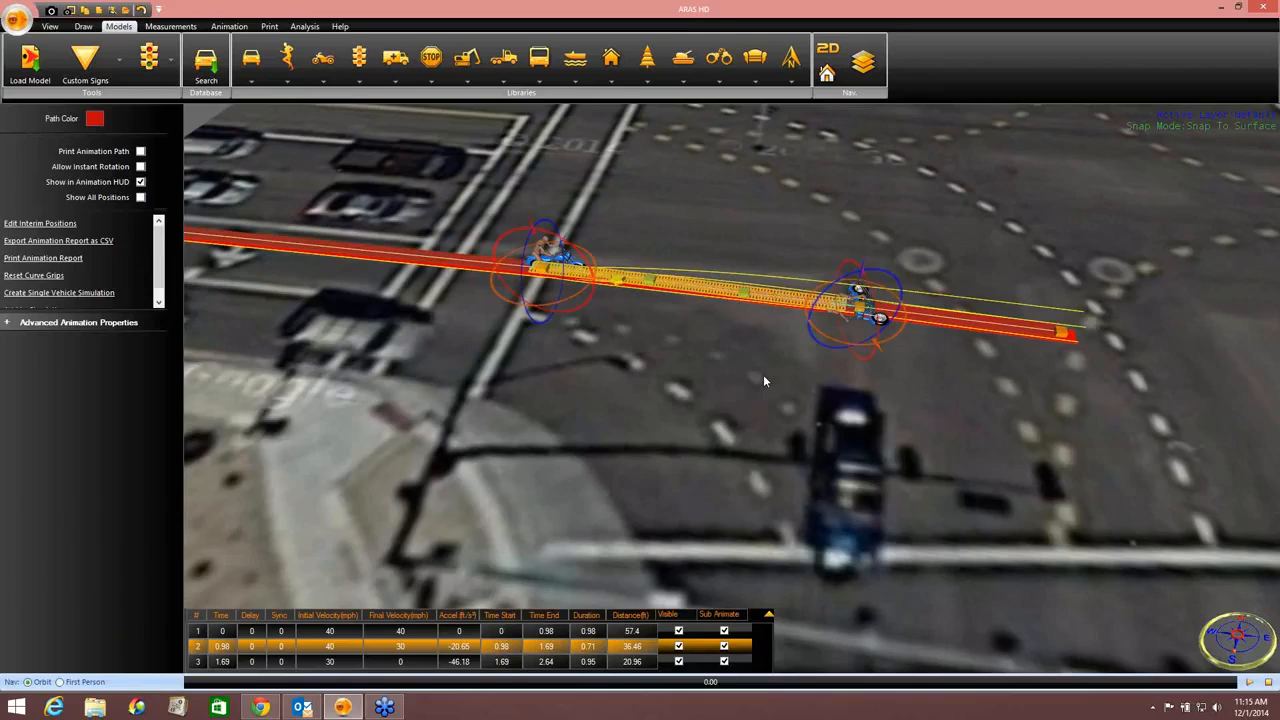
click(709, 224)
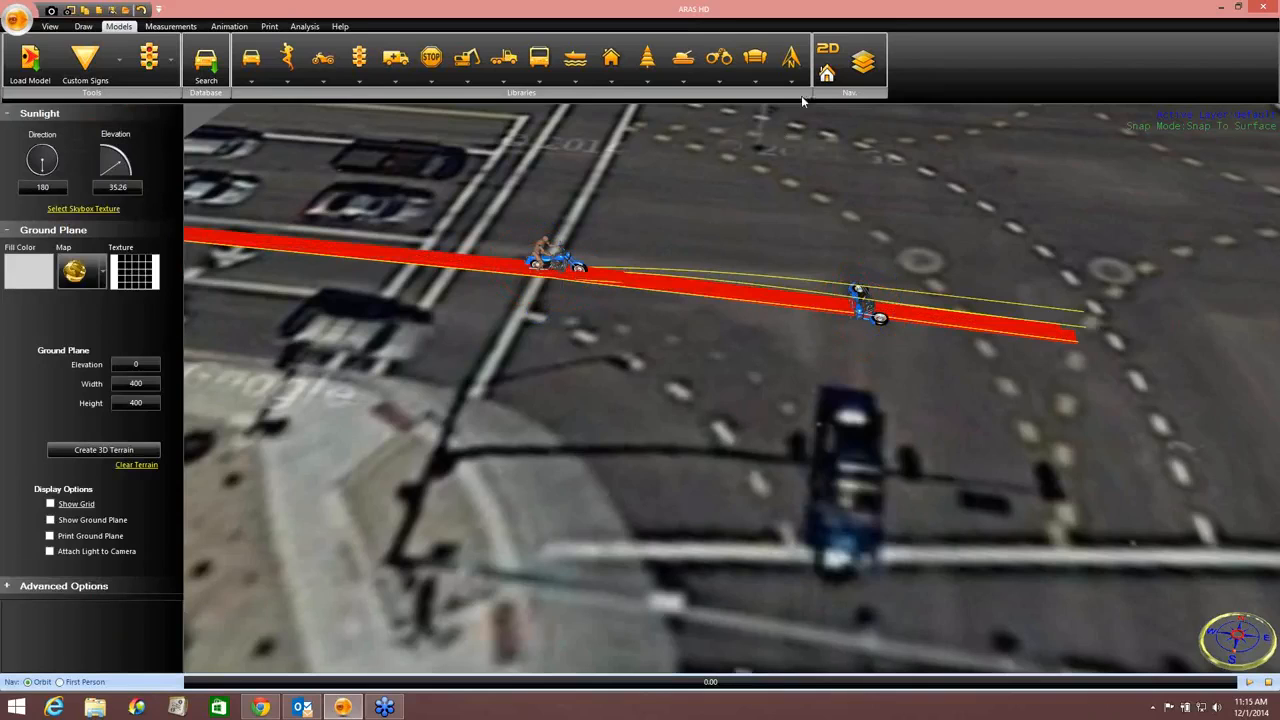
click(863, 62)
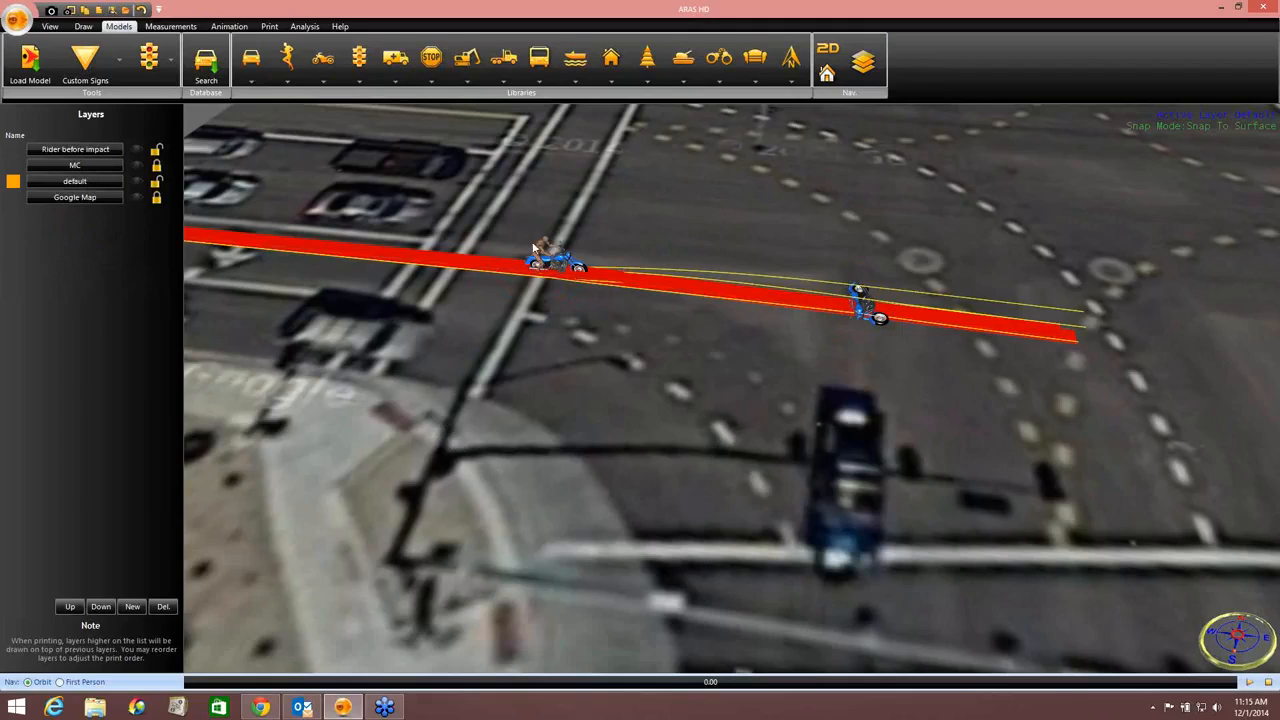
scroll(706, 333, down, 2)
drag(706, 336, 706, 381)
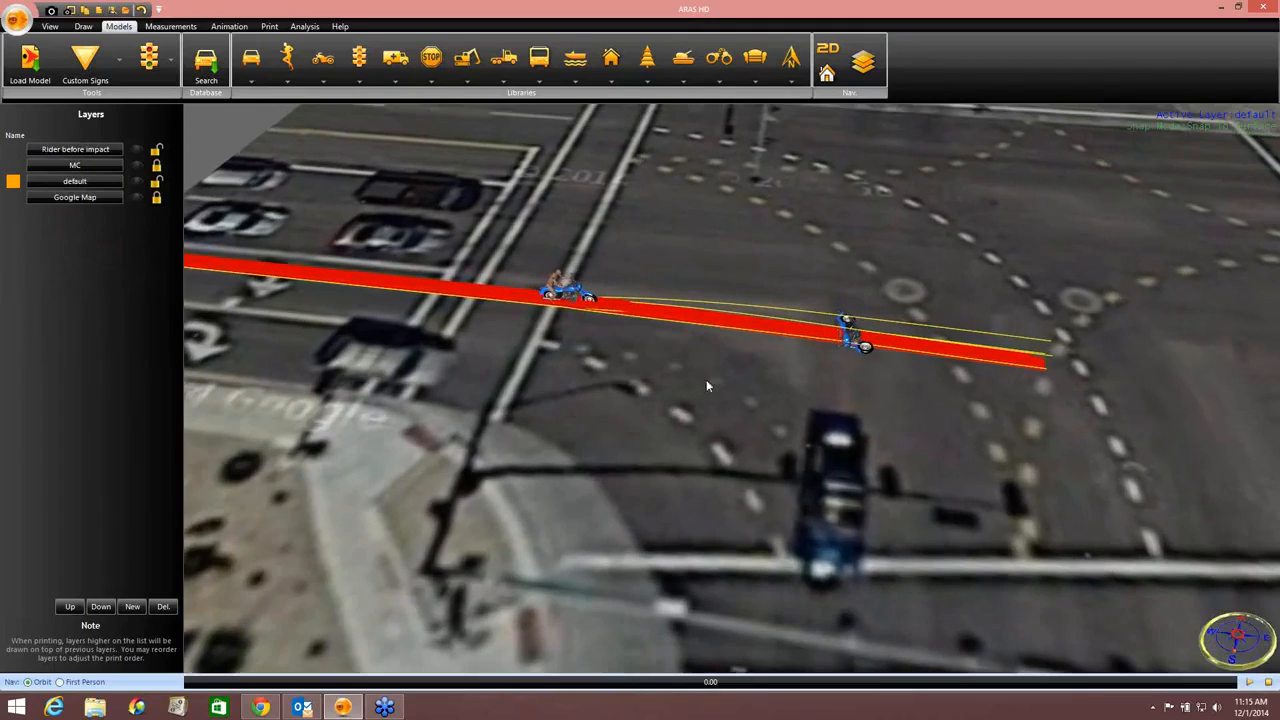
Step: Reshape the rider's second and third path segments so they bow away from the motorcycle's path through the intersection
click(726, 331)
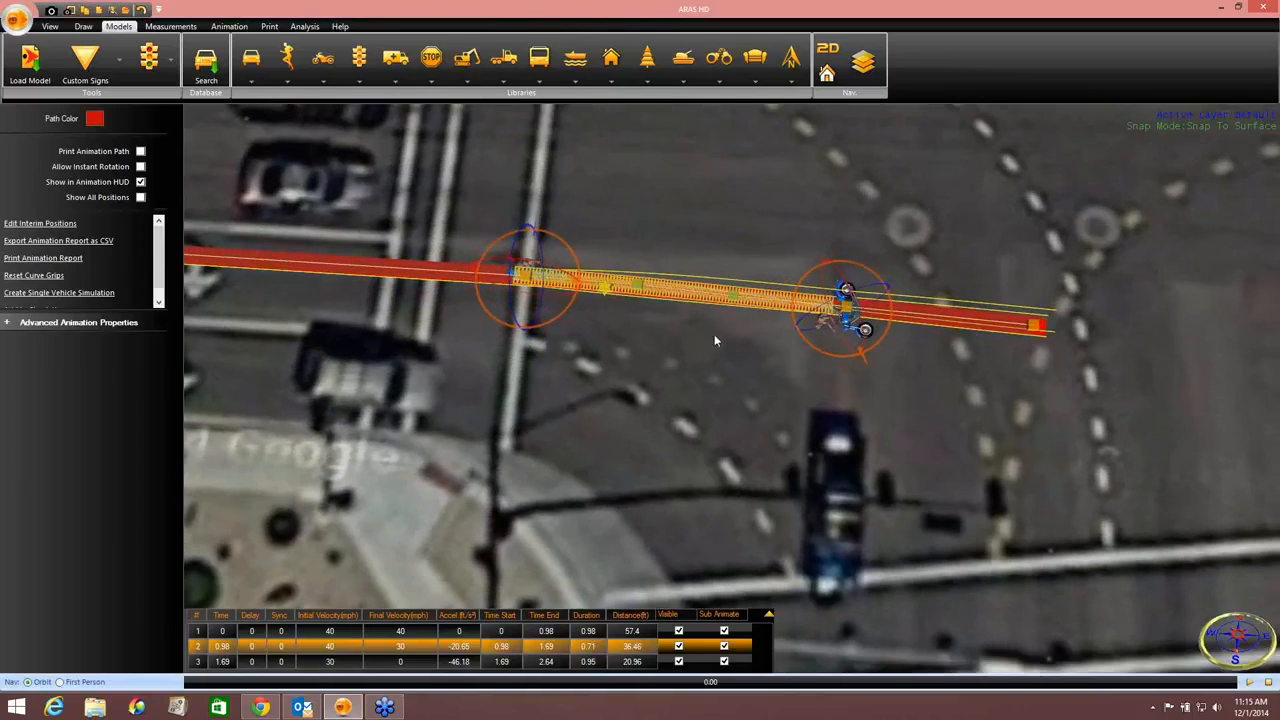
drag(642, 287, 646, 252)
drag(731, 296, 745, 251)
click(843, 313)
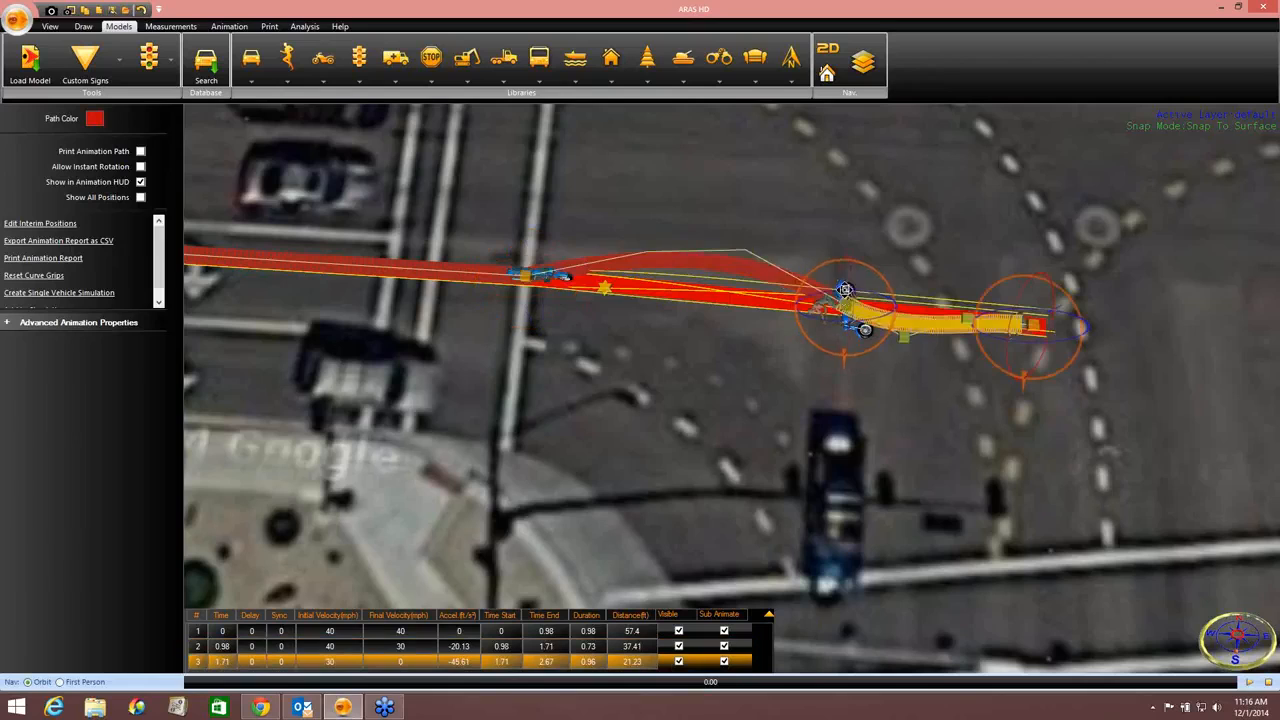
click(731, 251)
drag(748, 246, 745, 269)
click(919, 289)
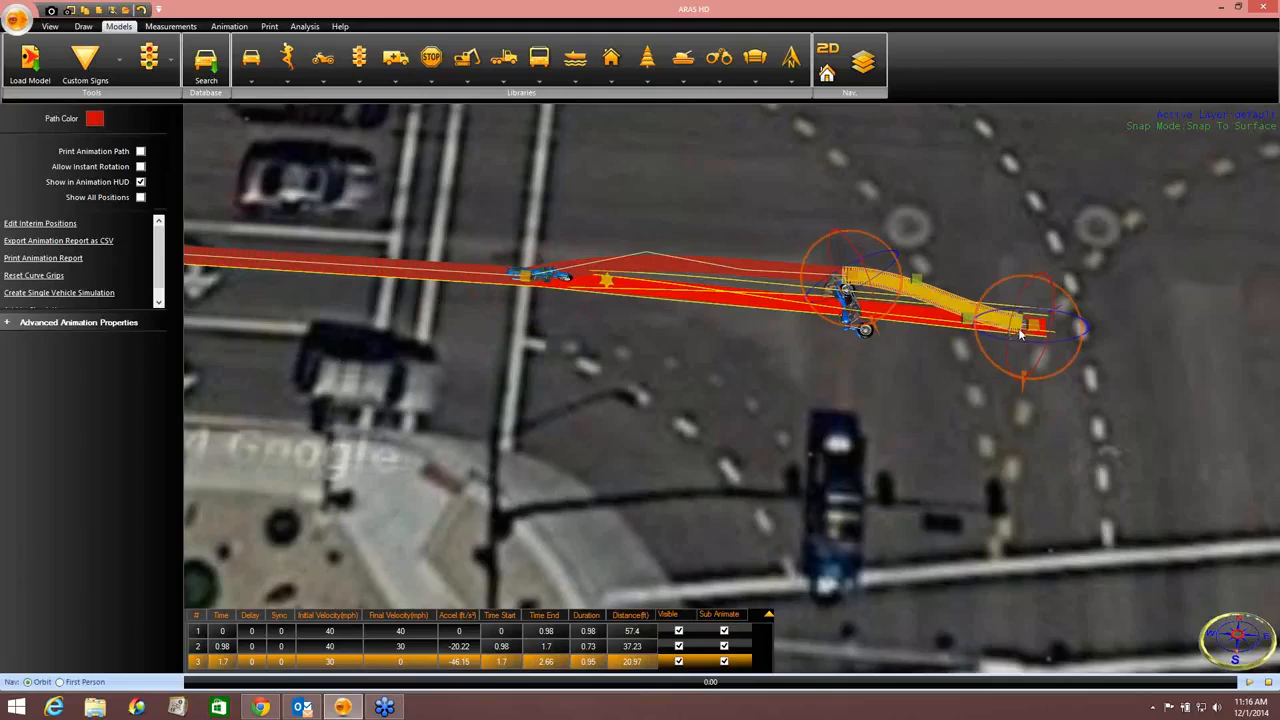
Step: Shorten the rider's final path segment by moving its end position closer to the fall point, and flatten the second segment's curve
drag(1035, 326, 965, 282)
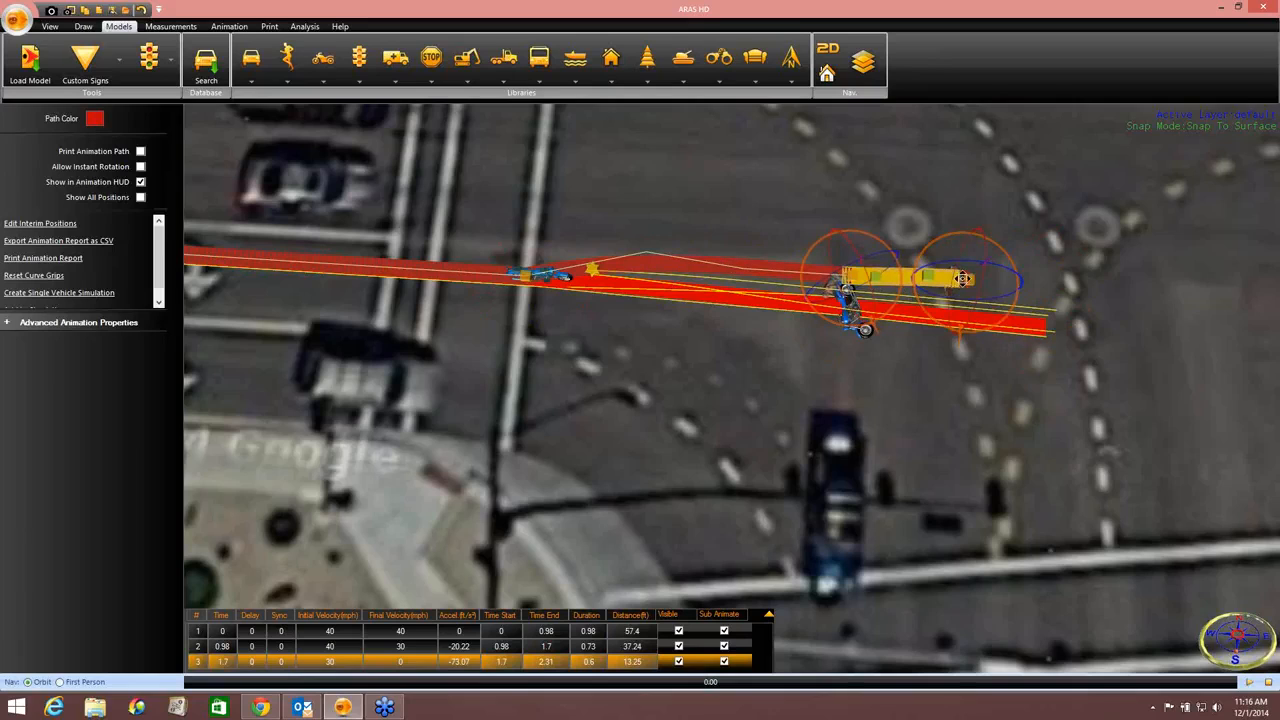
drag(965, 281, 915, 279)
click(731, 271)
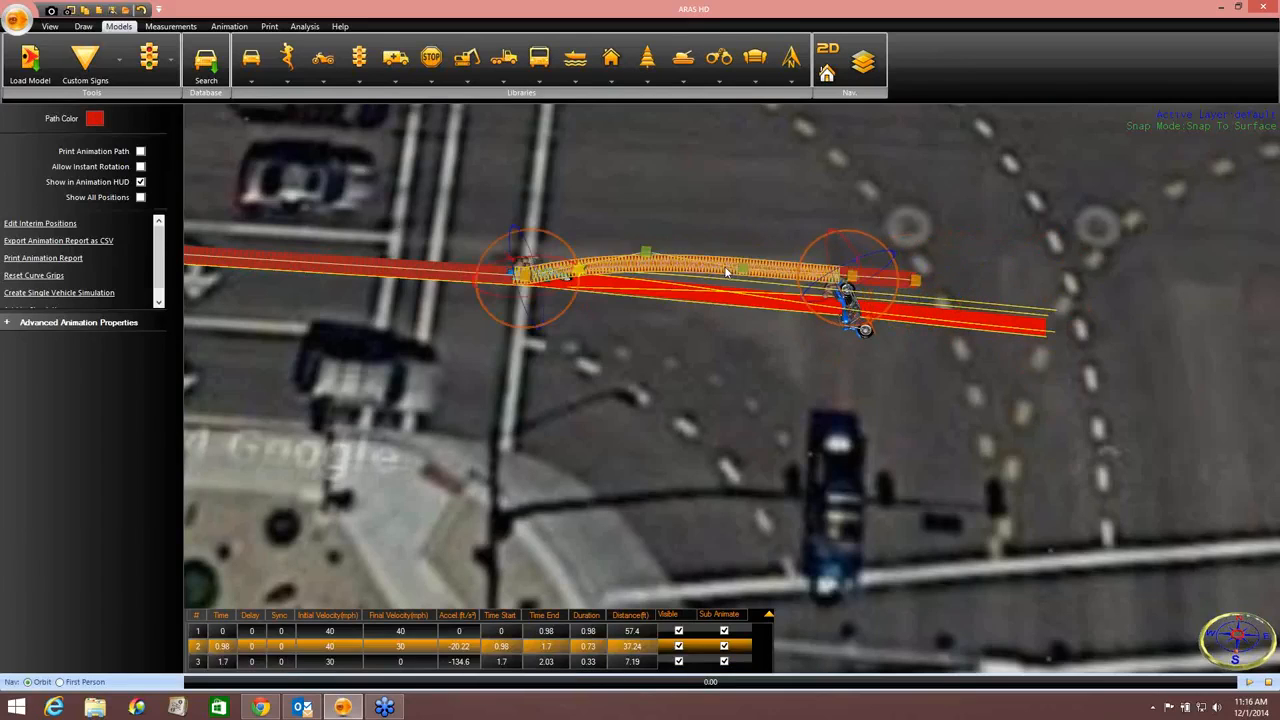
drag(646, 263, 648, 271)
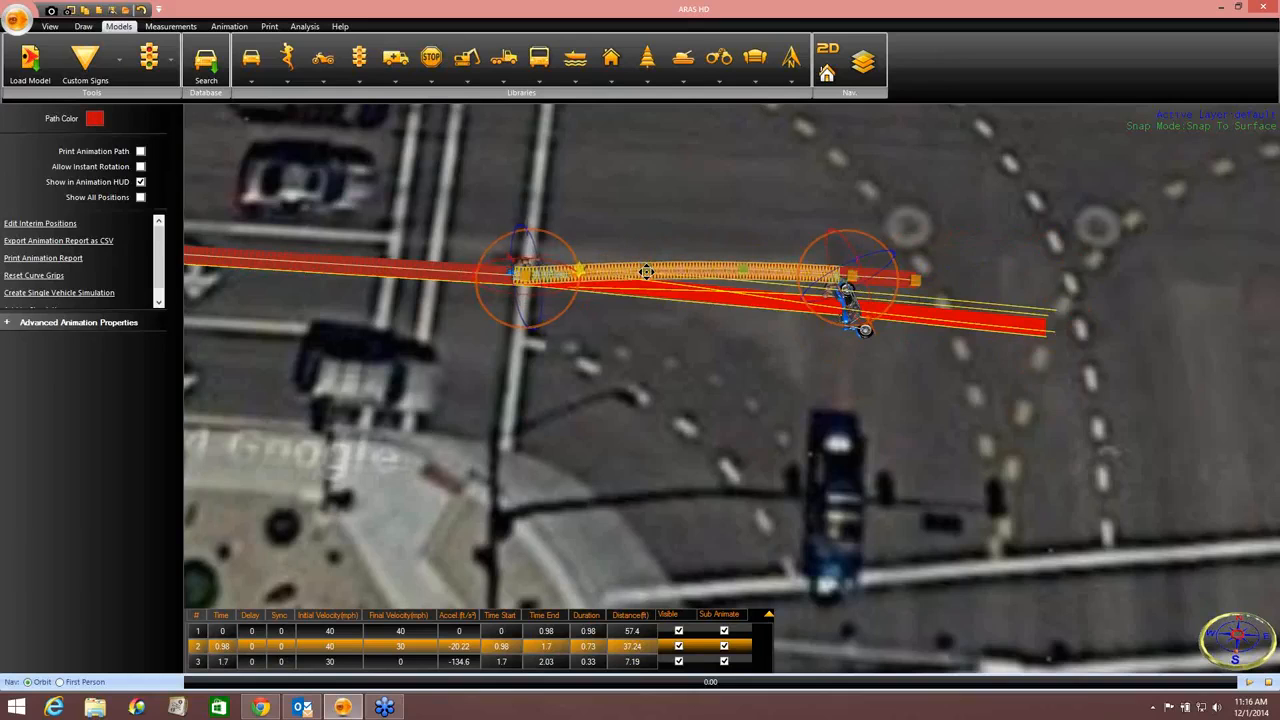
Step: Play the animation to check how the rider separates from the falling motorcycle, and stop it
middle_drag(738, 398, 958, 600)
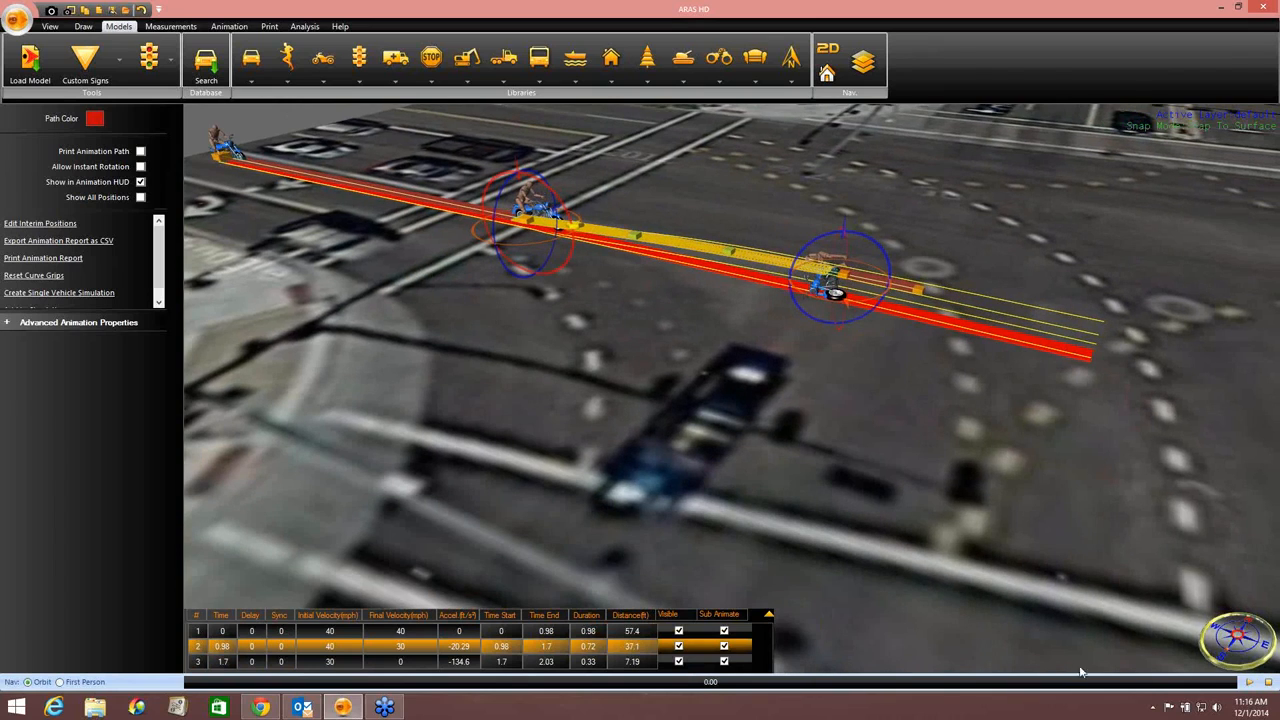
click(1250, 683)
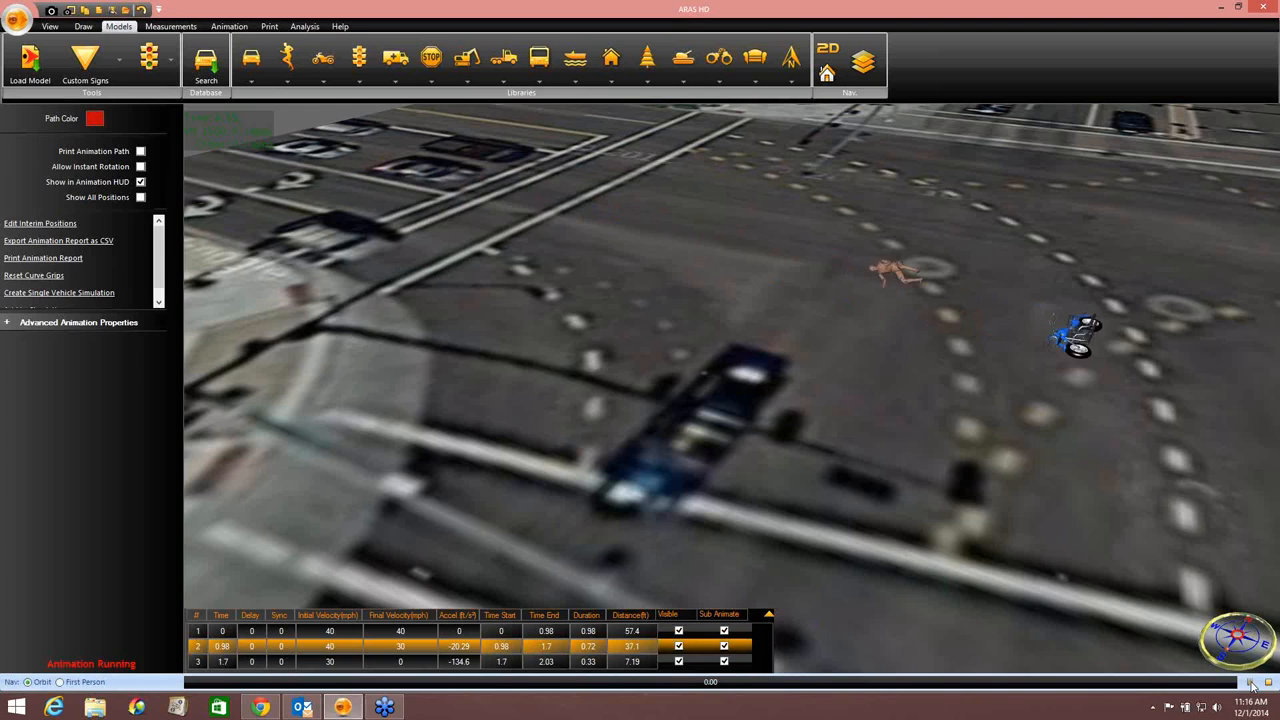
click(1250, 683)
Step: Refine the rider's path by bowing the second segment slightly outward and adjusting the curve of the final segment
middle_drag(761, 396, 758, 426)
right_drag(758, 426, 685, 592)
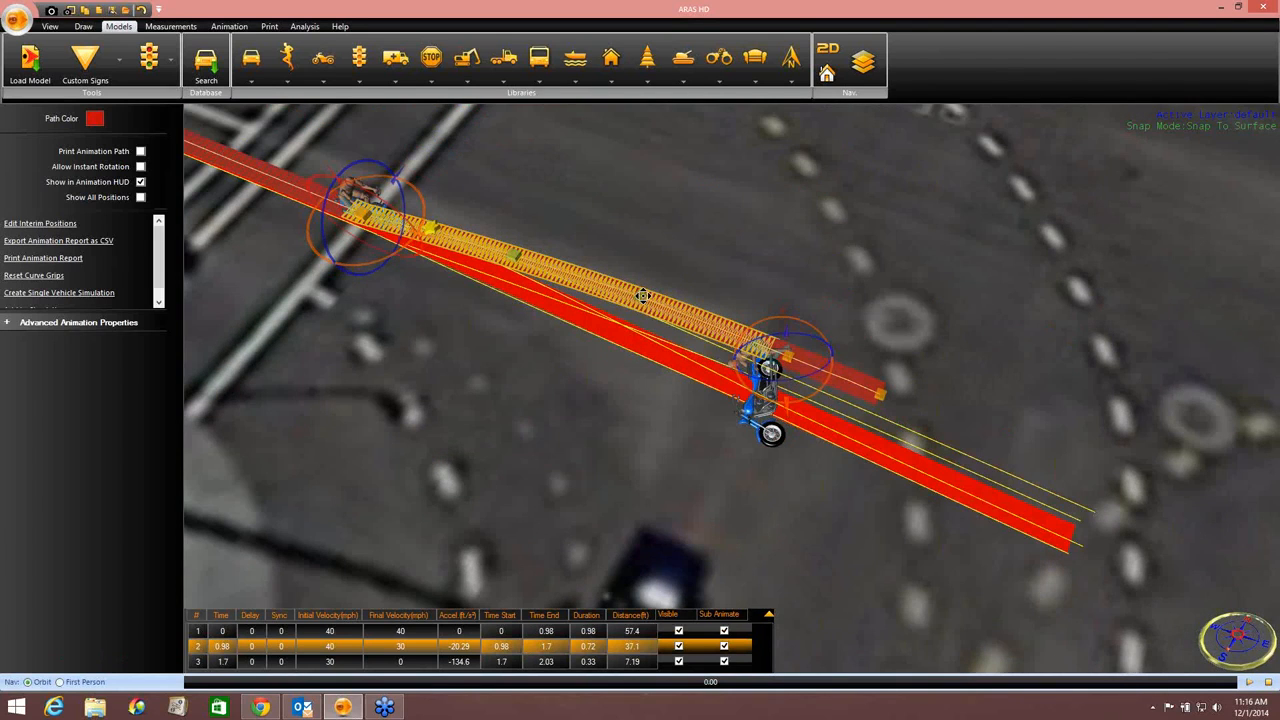
drag(647, 305, 650, 290)
drag(789, 358, 850, 383)
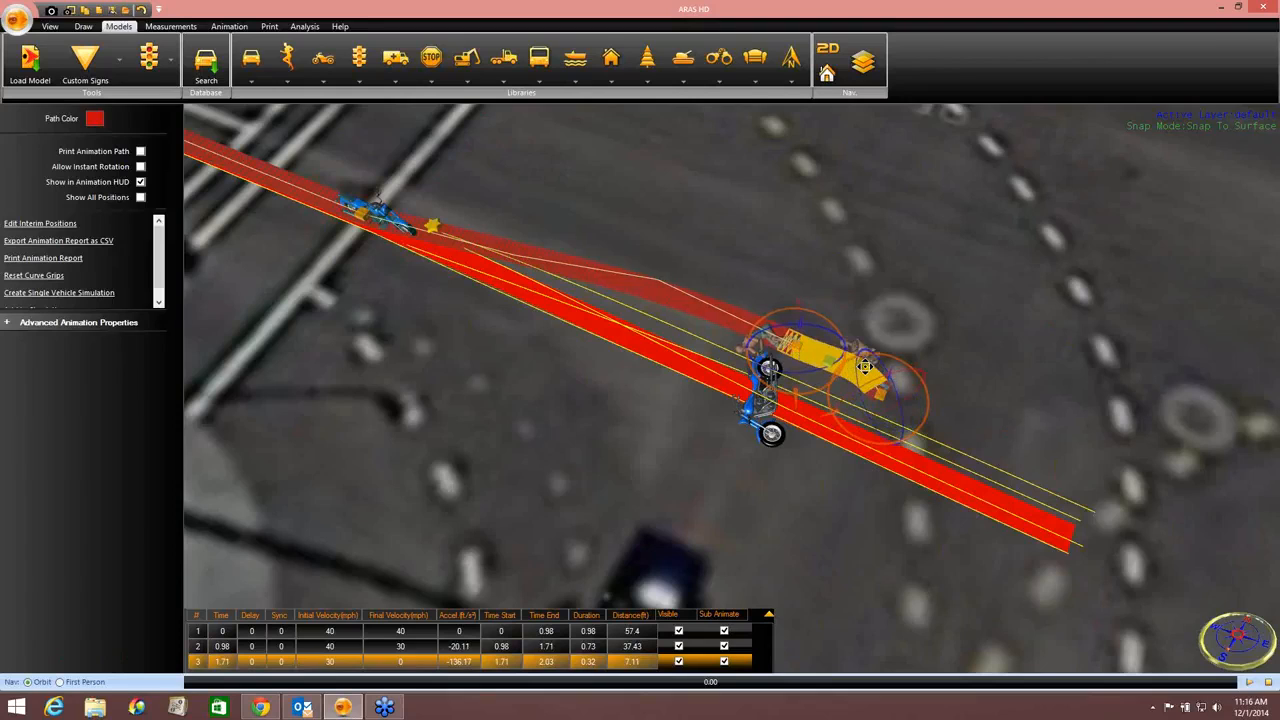
mouse_move(848, 378)
mouse_down()
mouse_move(859, 366)
mouse_move(889, 386)
mouse_move(831, 362)
mouse_up()
Step: Replay the animation to check the adjusted rider path, and return to the start of the paths
click(1249, 682)
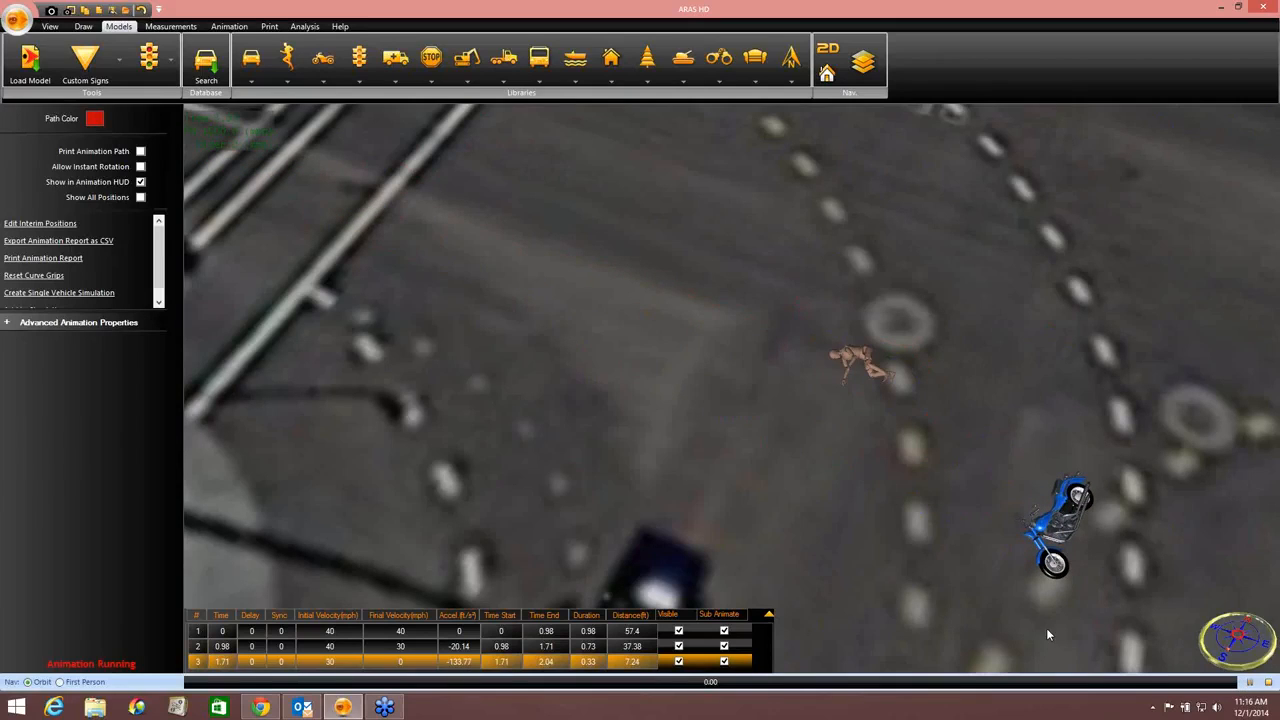
right_drag(505, 375, 814, 605)
middle_drag(814, 605, 766, 519)
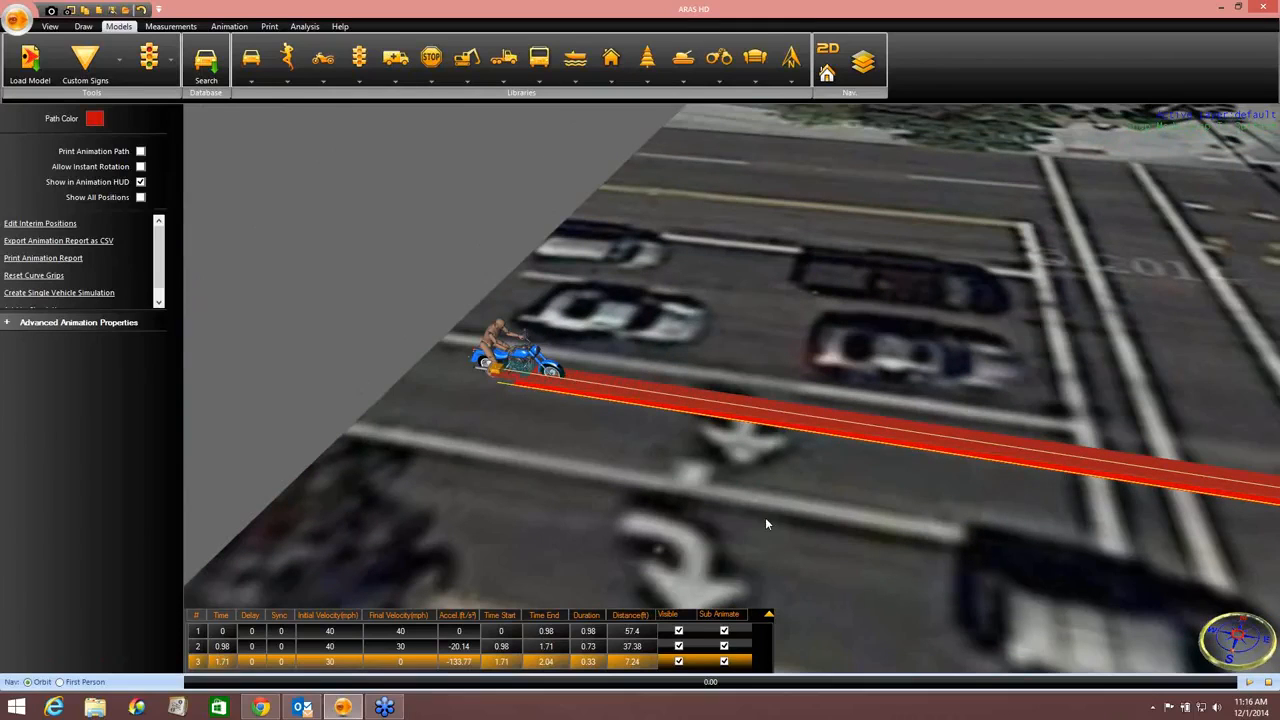
Step: Look through the non-poseable figures in the people library for available dummy postures
click(287, 60)
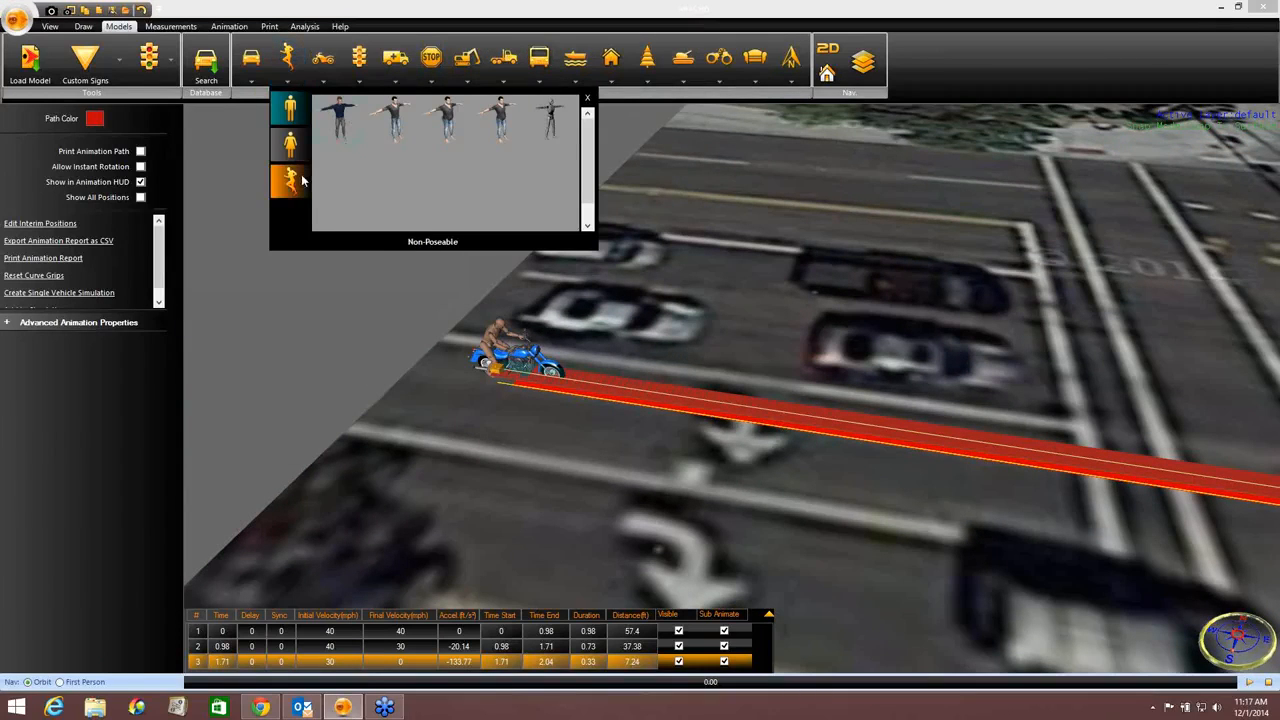
click(293, 185)
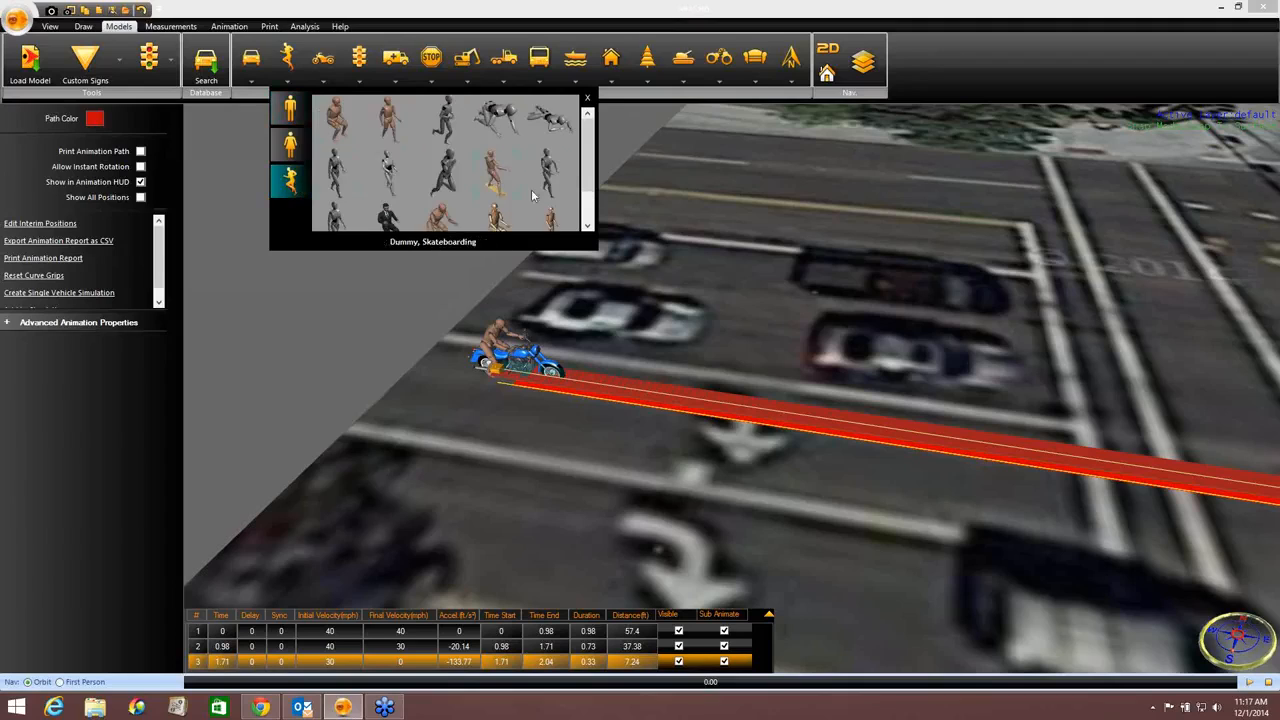
scroll(591, 178, down, 1)
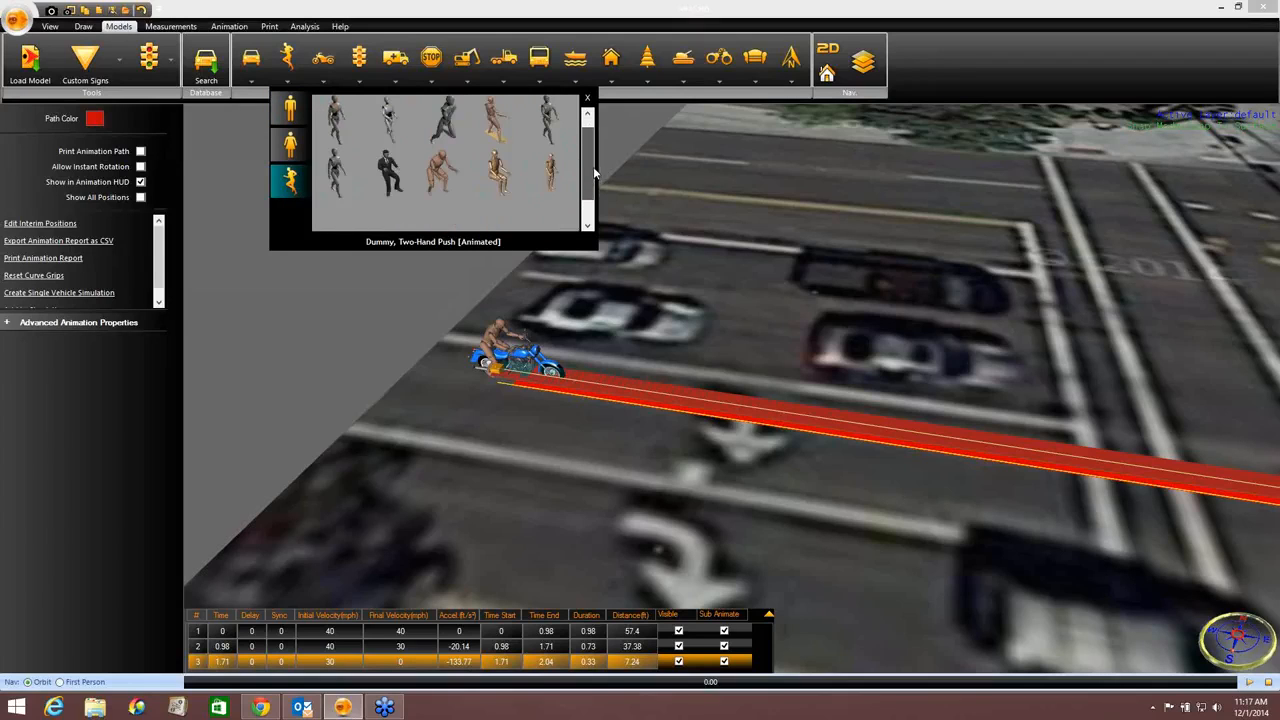
scroll(593, 166, up, 1)
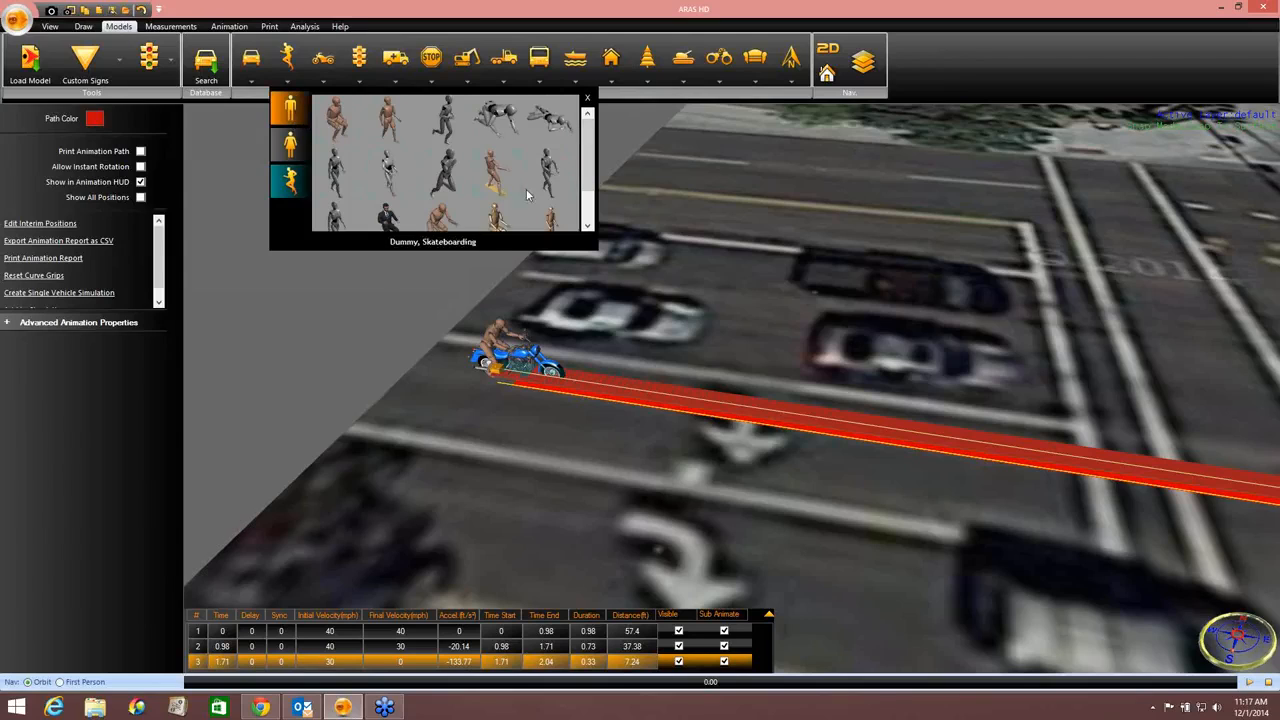
click(298, 115)
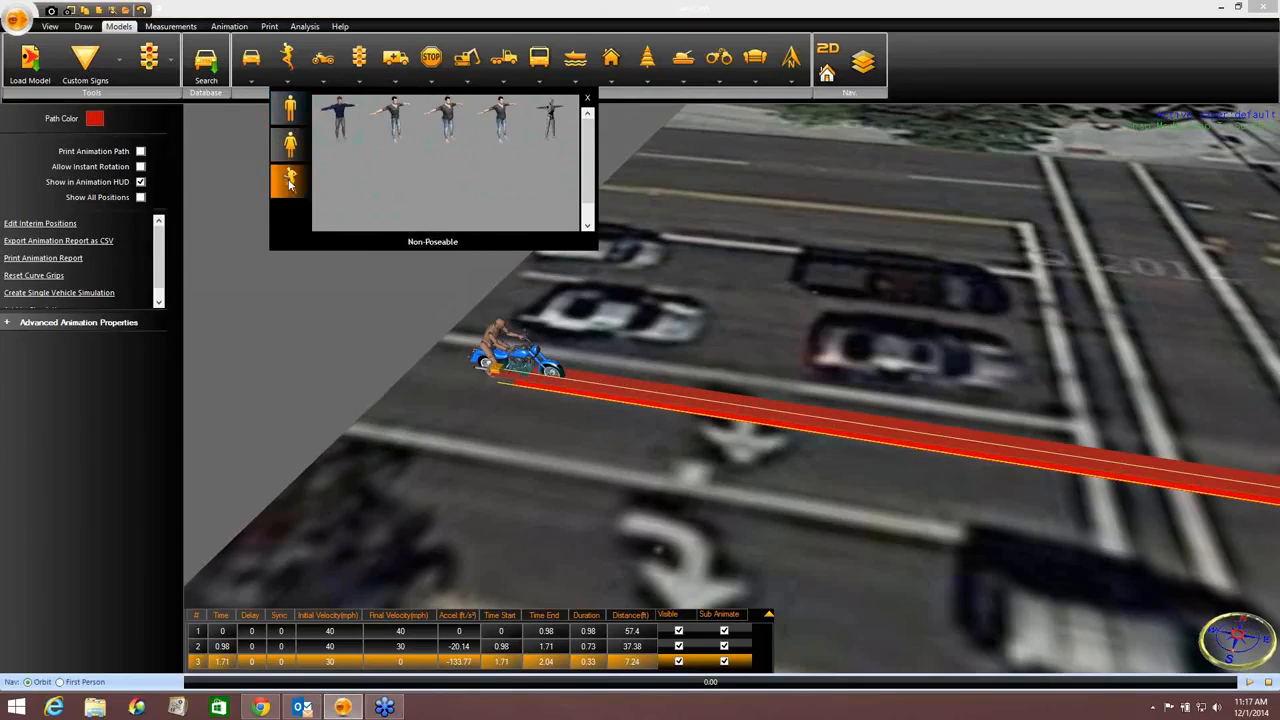
click(290, 180)
drag(586, 153, 588, 158)
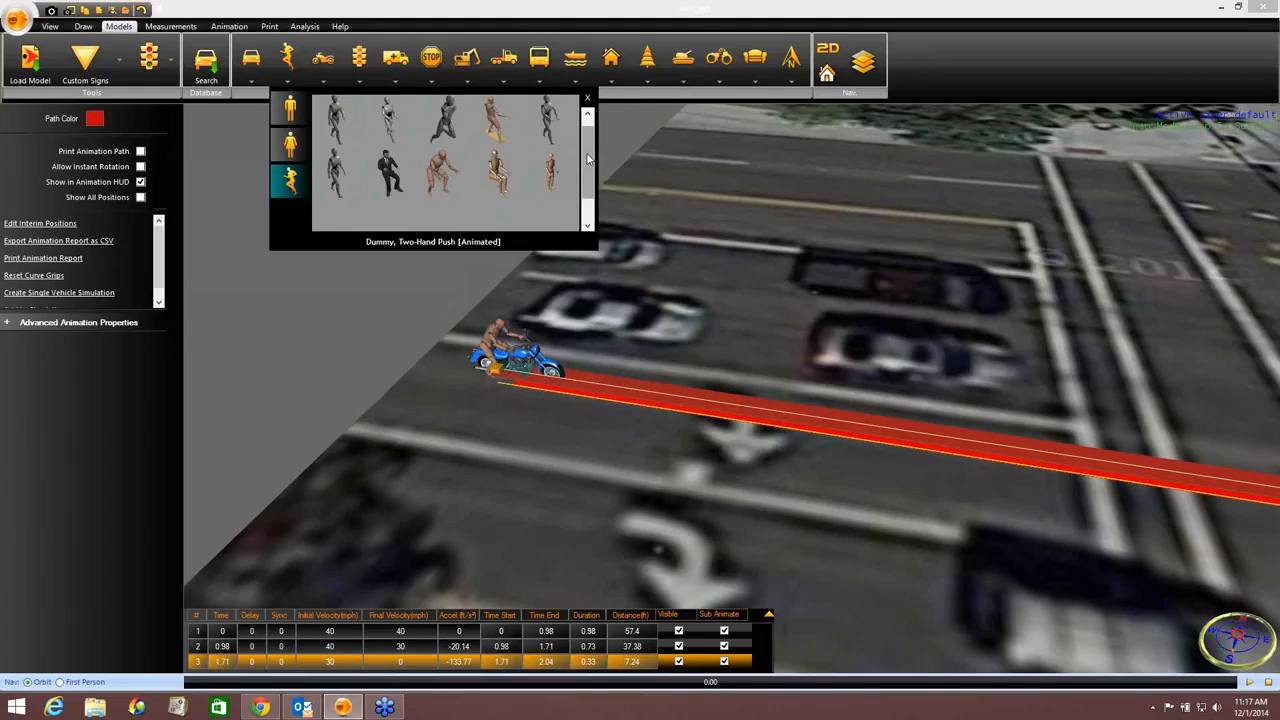
scroll(567, 133, up, 1)
Step: Place a poseable dummy from the male models beside the motorcycle's starting position and enable its Pose option
click(290, 110)
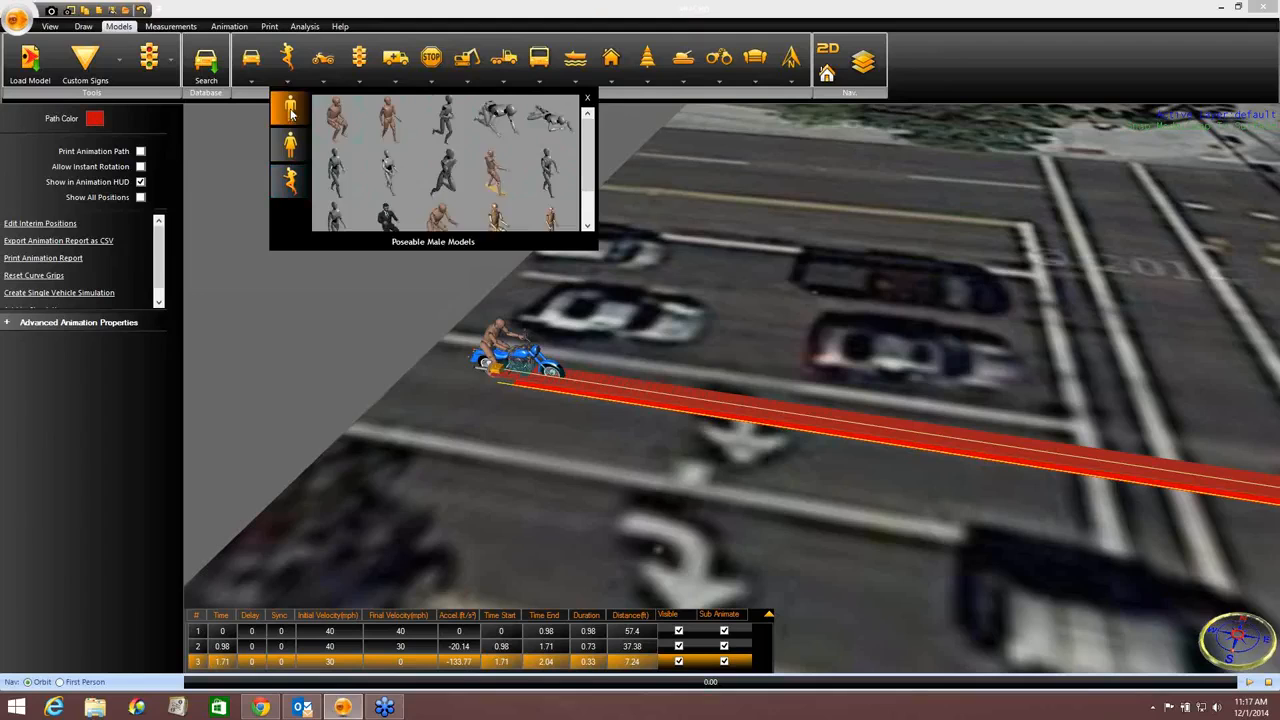
click(550, 122)
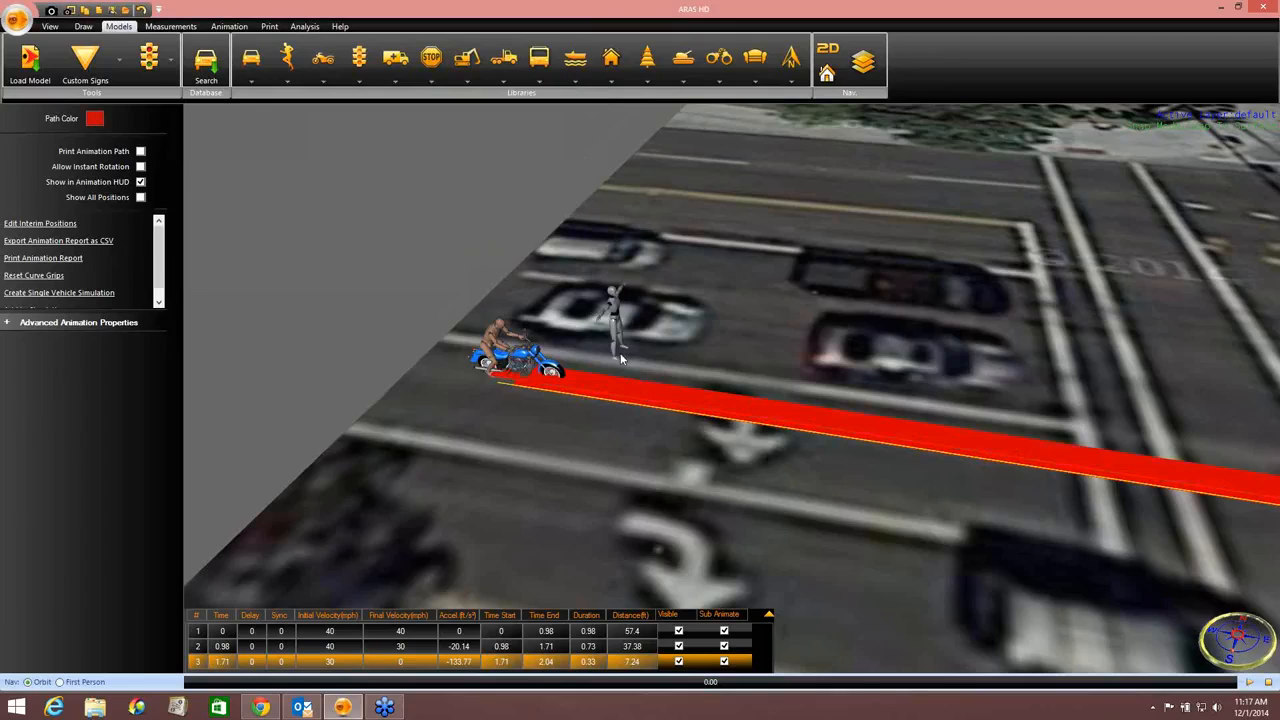
scroll(620, 358, up, 2)
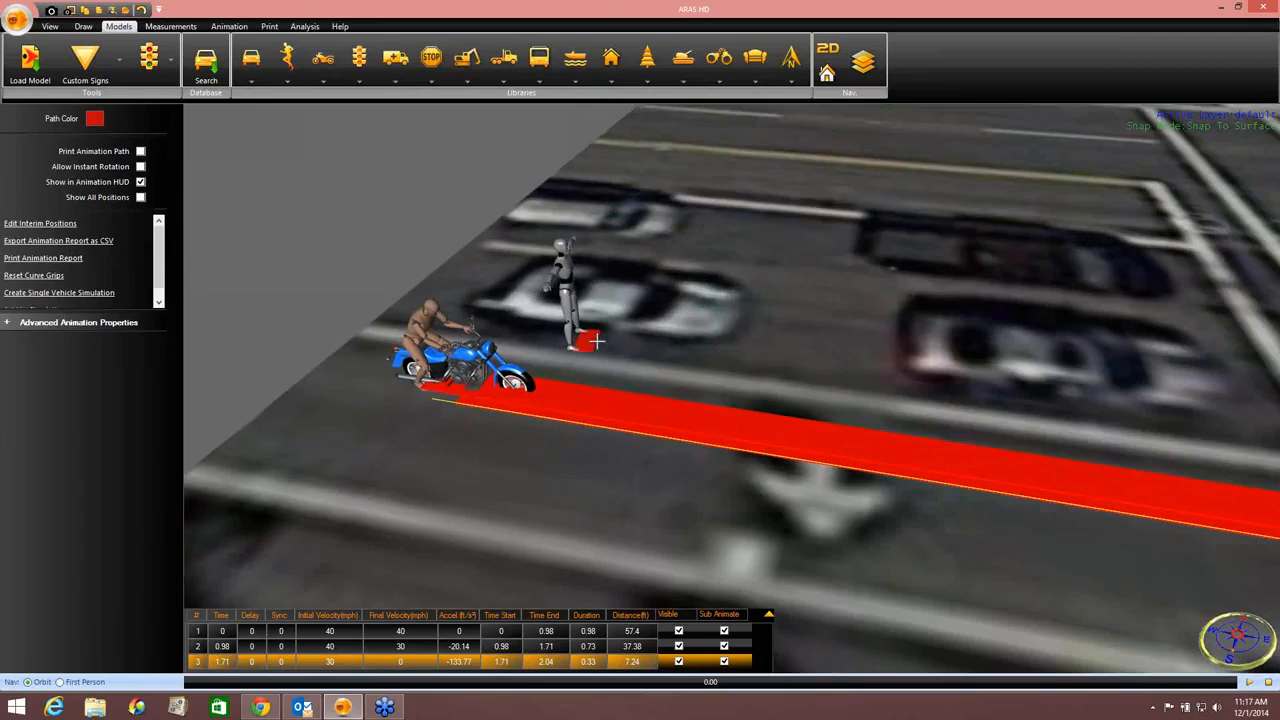
click(598, 343)
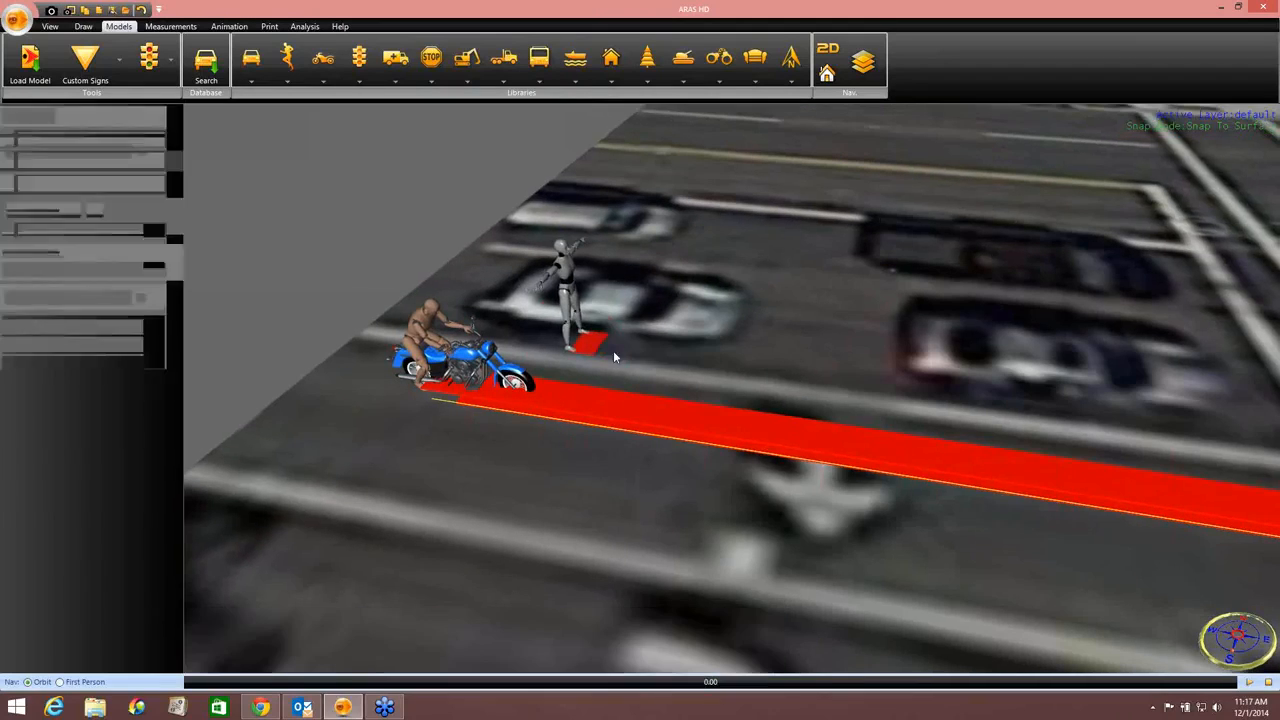
click(142, 300)
Step: Lower the dummy's left upper arm from its outstretched position using the pose control
middle_drag(614, 332, 655, 301)
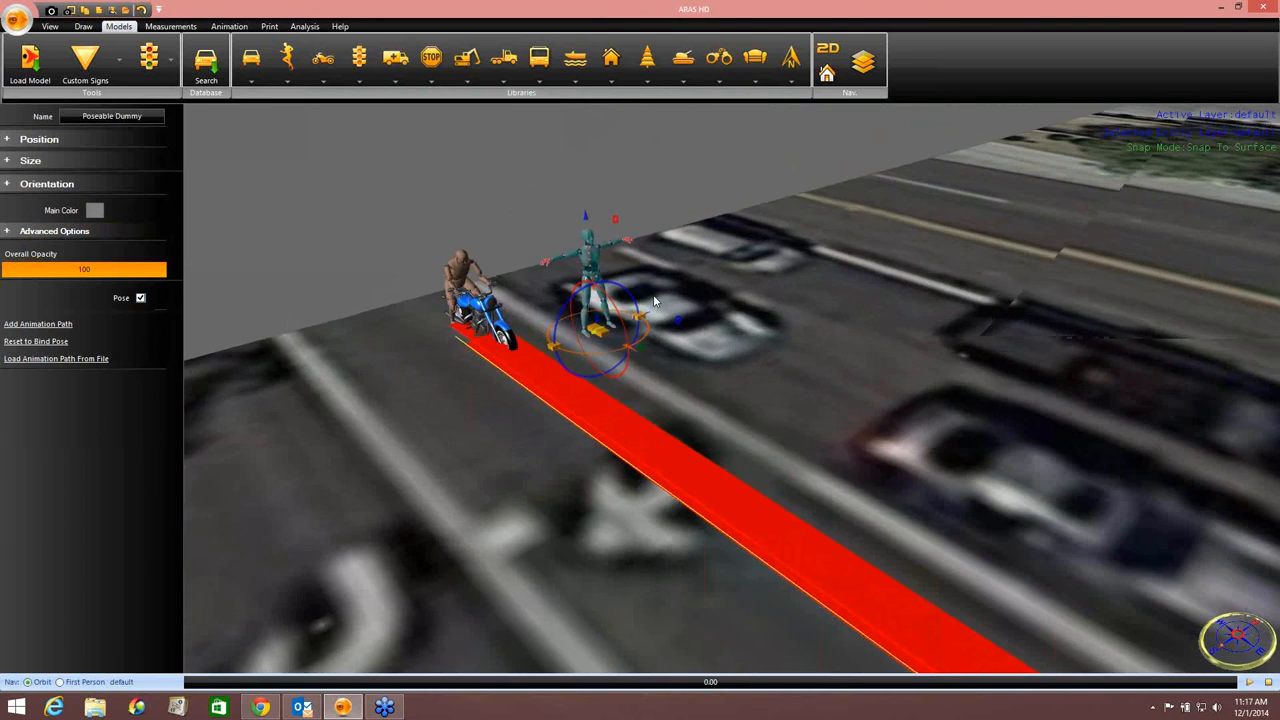
scroll(655, 298, up, 5)
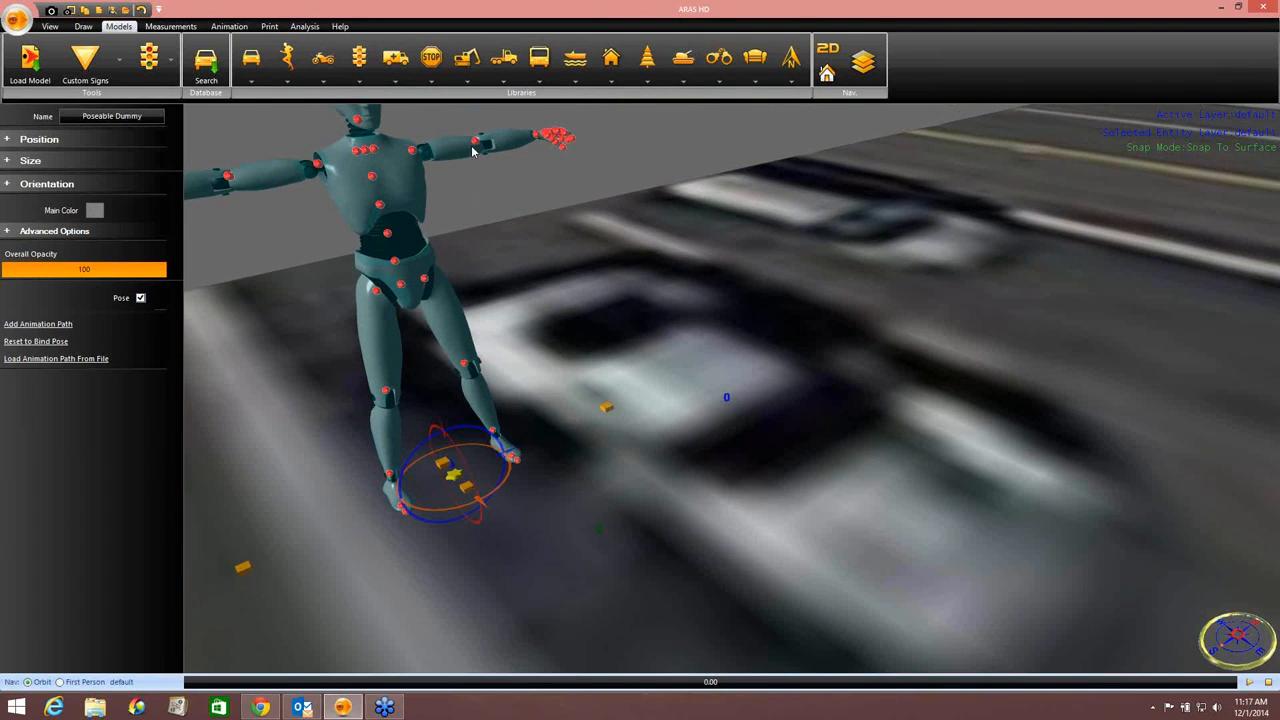
click(478, 148)
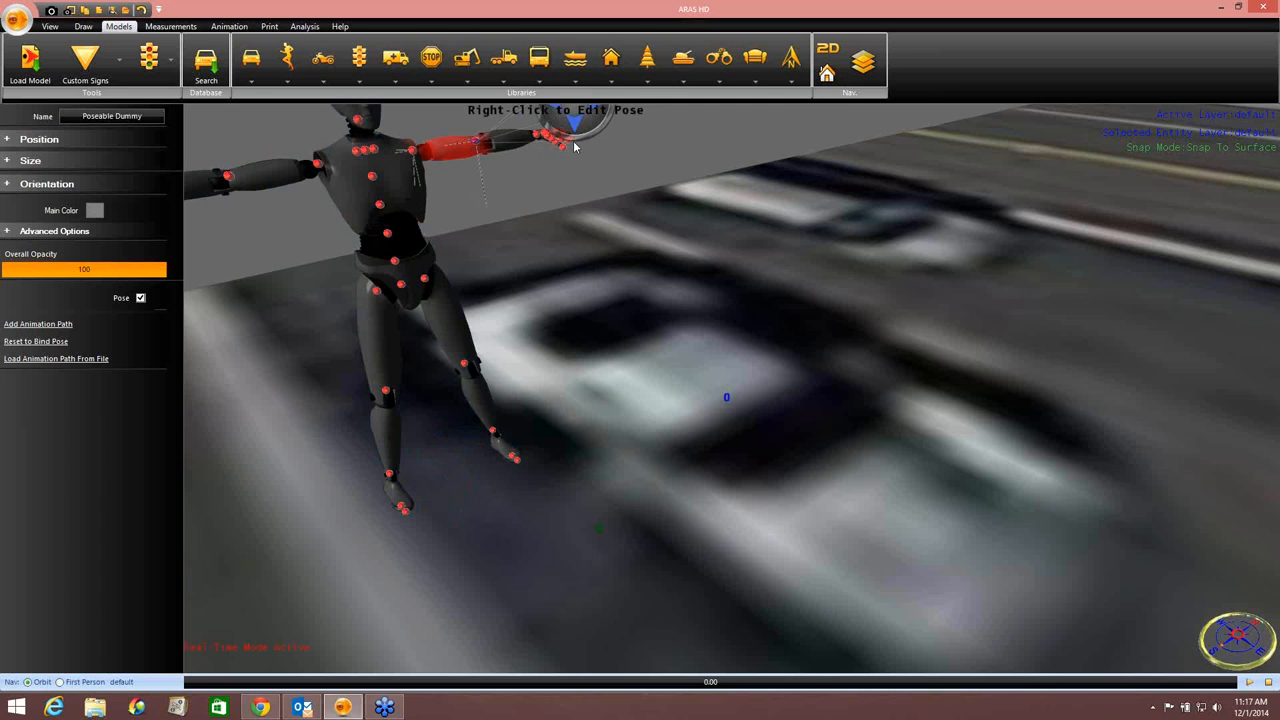
scroll(577, 185, down, 5)
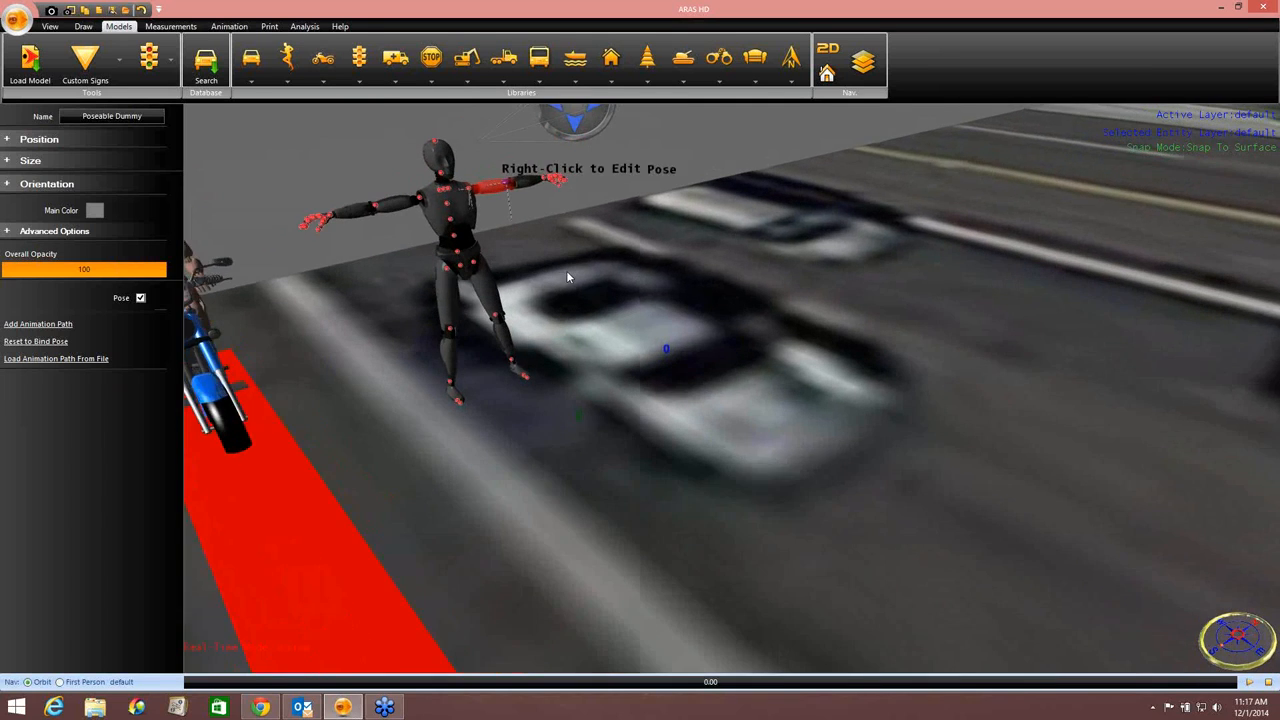
middle_drag(567, 277, 558, 304)
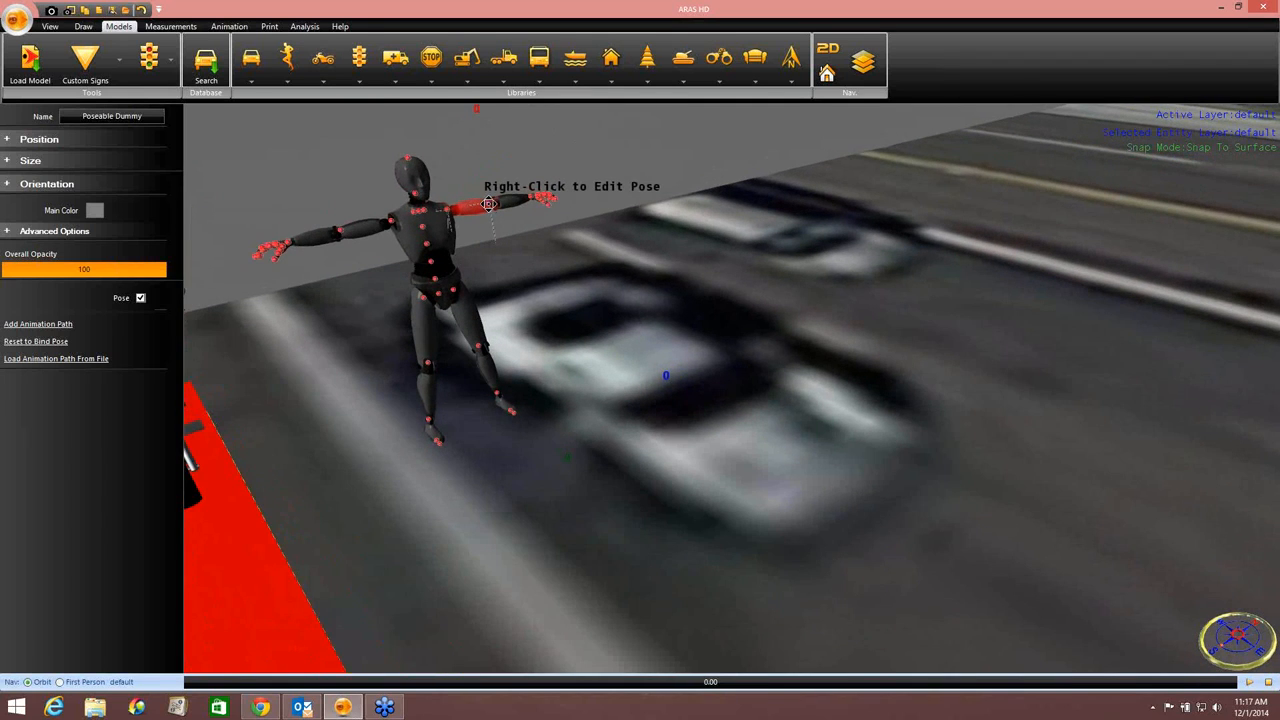
right_click(489, 201)
click(605, 167)
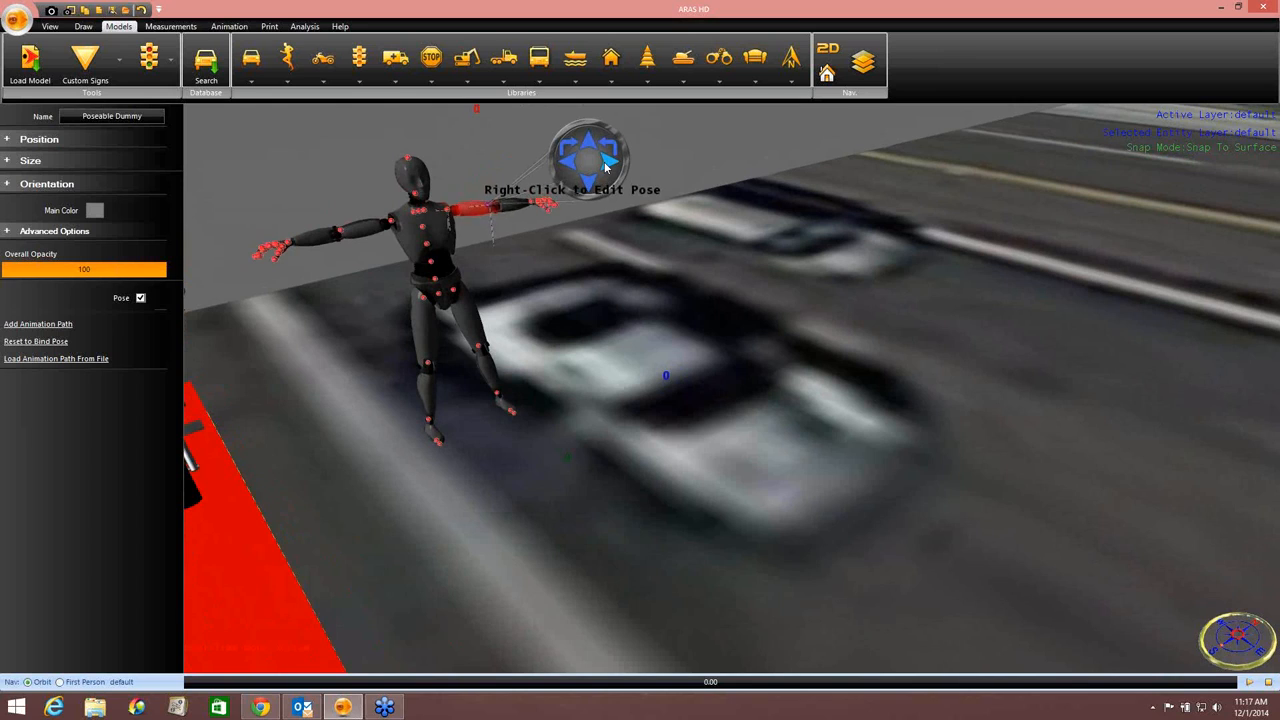
click(605, 167)
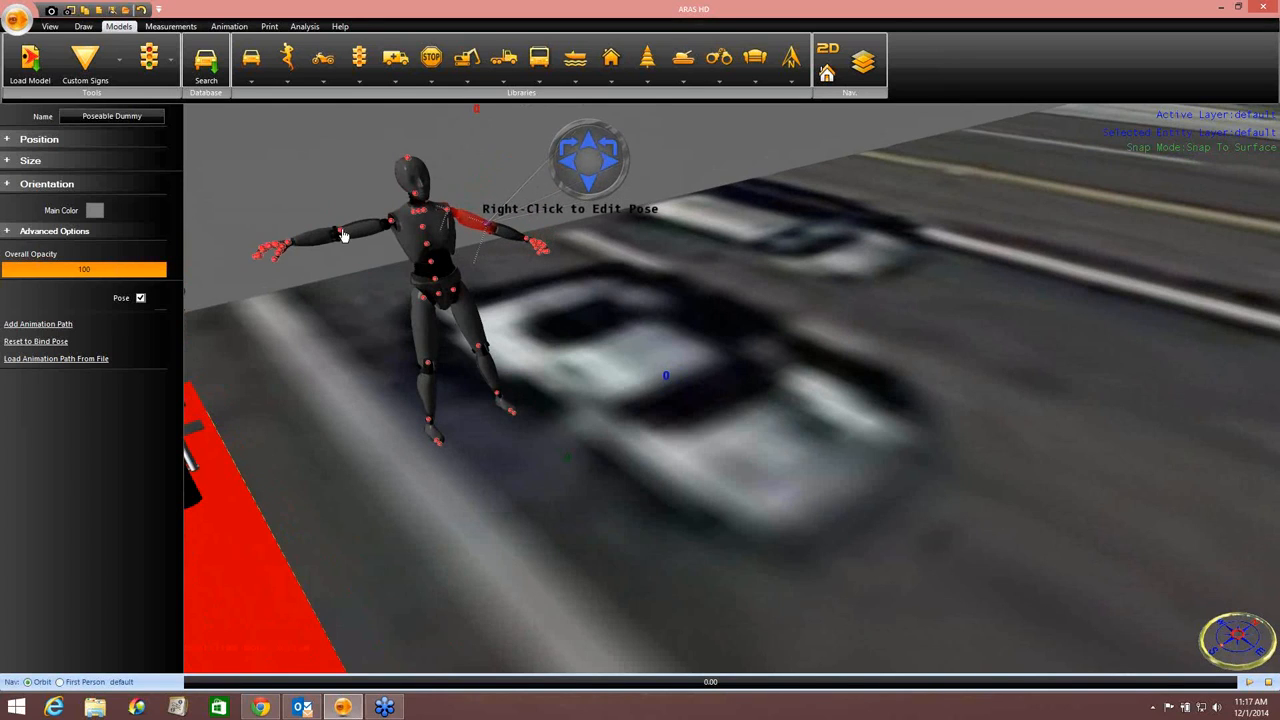
Step: Rotate the dummy's right upper arm using the pose control
right_click(337, 238)
click(440, 180)
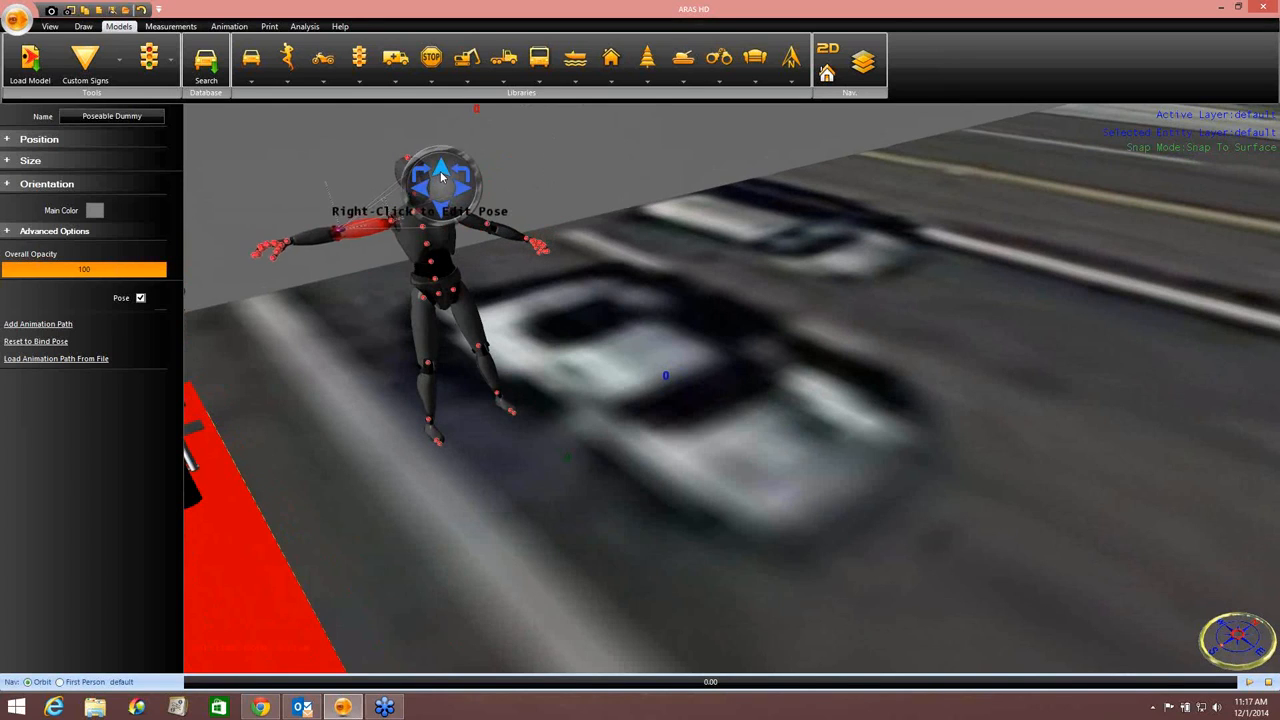
Step: Rotate the poseable dummy's raised upper arm at the shoulder and turn off its pose editing
click(464, 193)
click(464, 193)
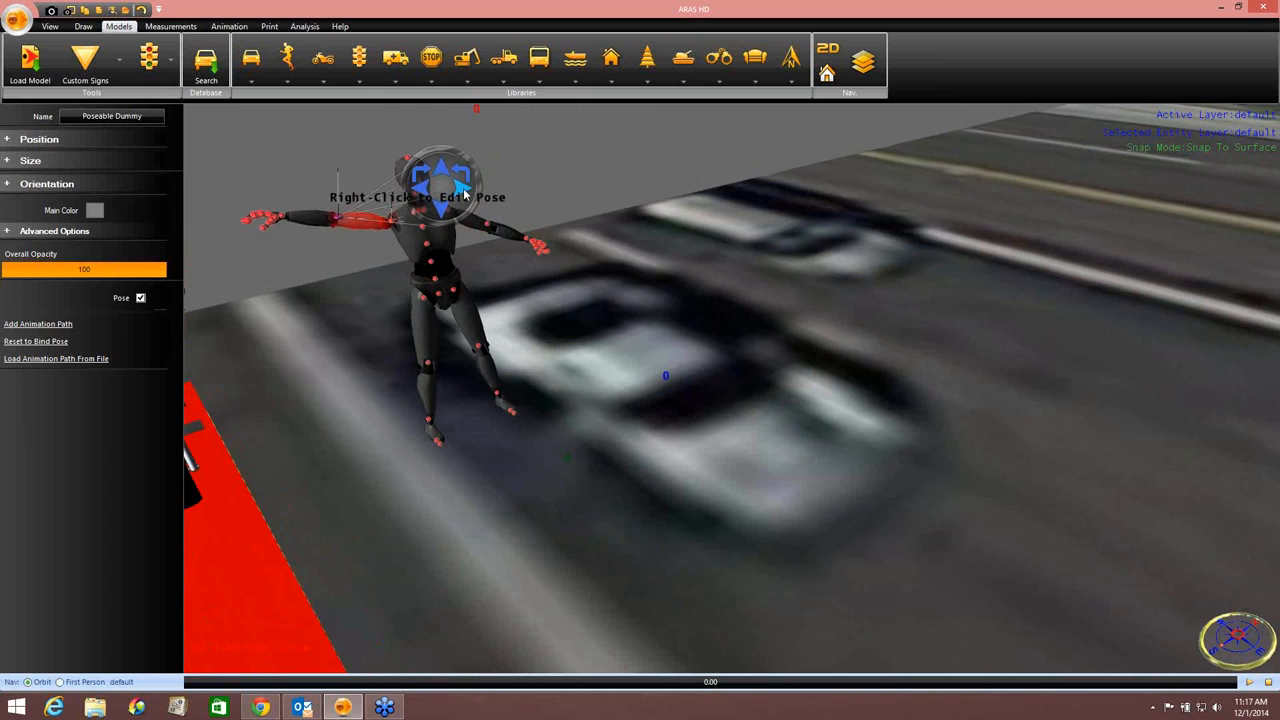
middle_drag(592, 349, 753, 386)
scroll(606, 431, down, 3)
scroll(641, 349, down, 4)
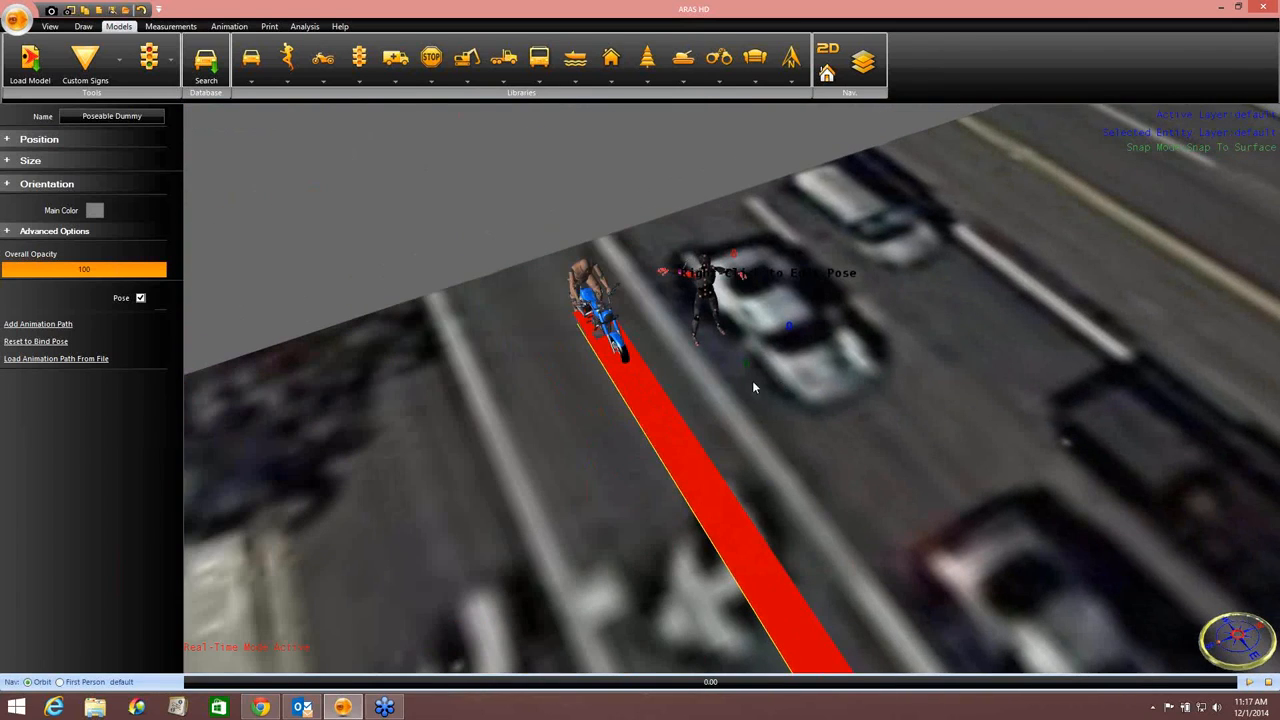
click(140, 298)
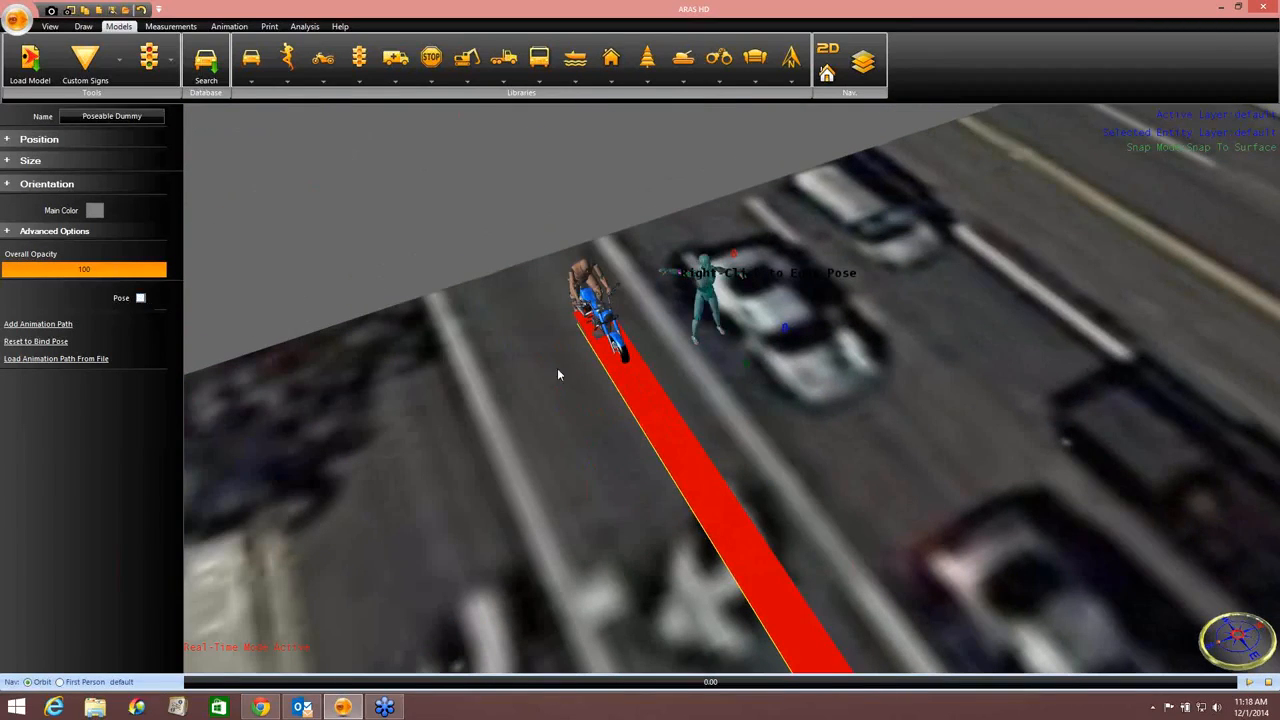
Step: Move the standing dummy to a new layer named Prone guy
right_drag(710, 386, 686, 375)
click(681, 302)
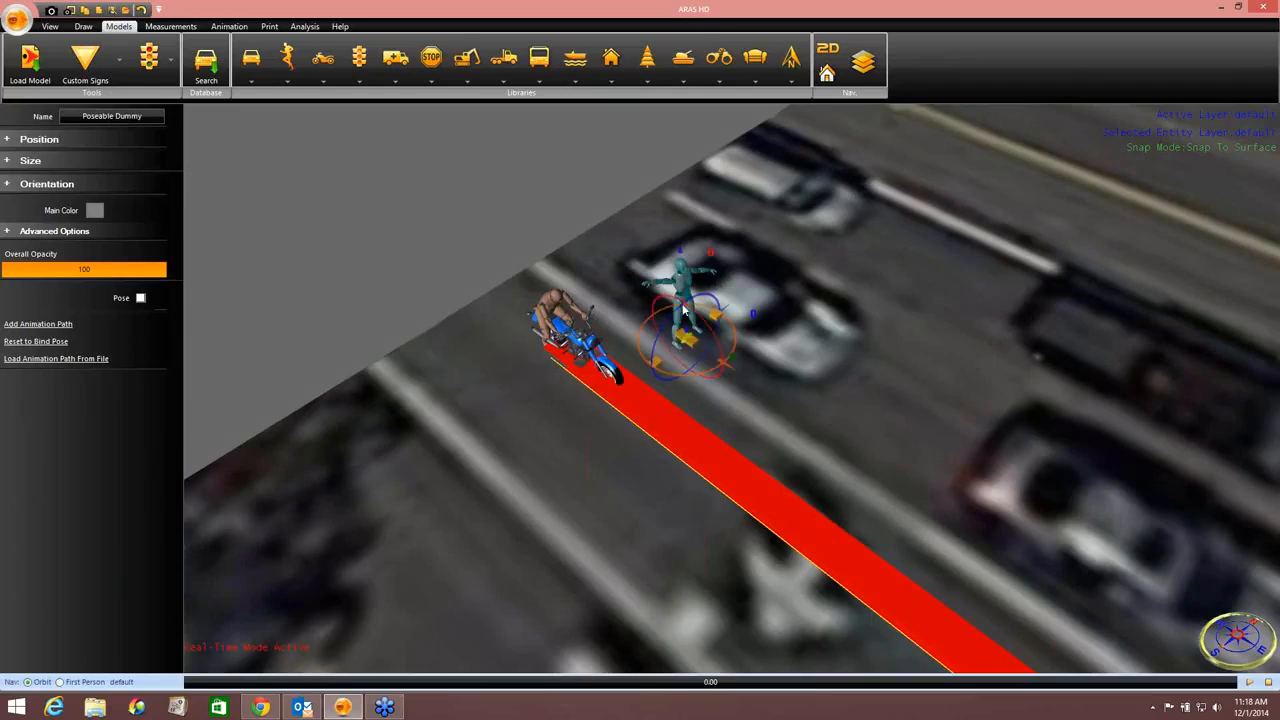
scroll(691, 365, up, 5)
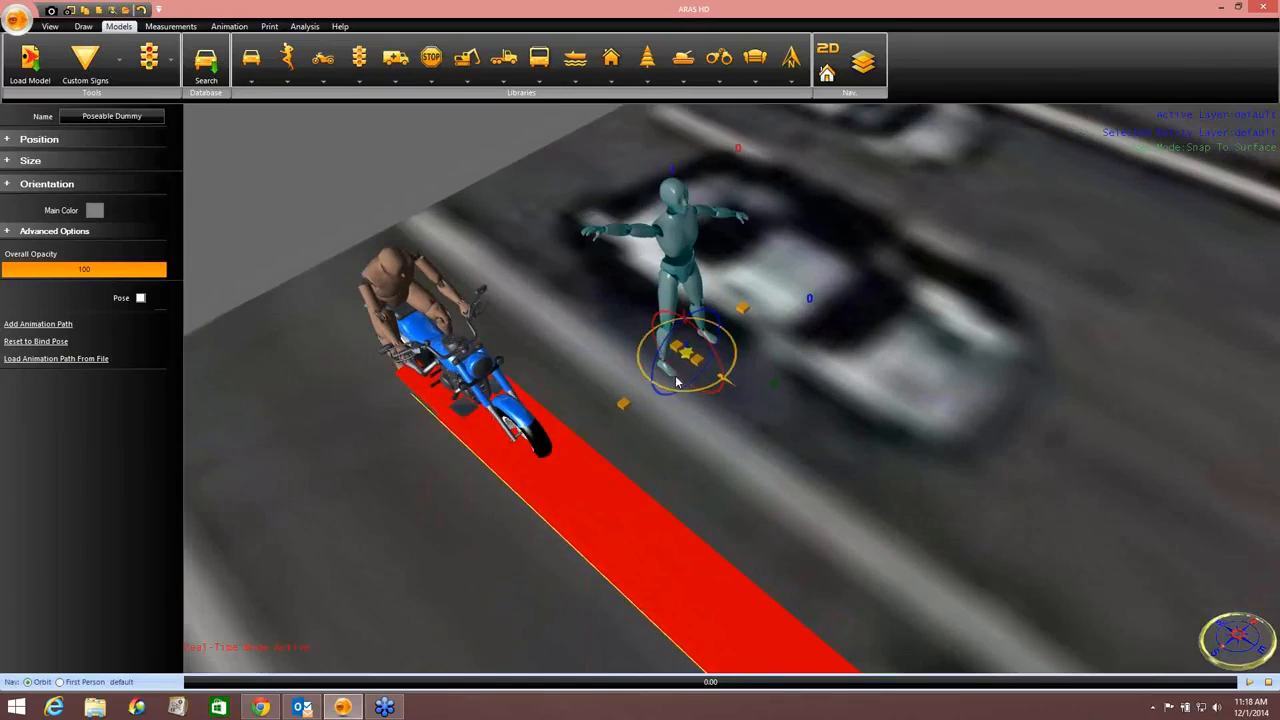
right_click(685, 352)
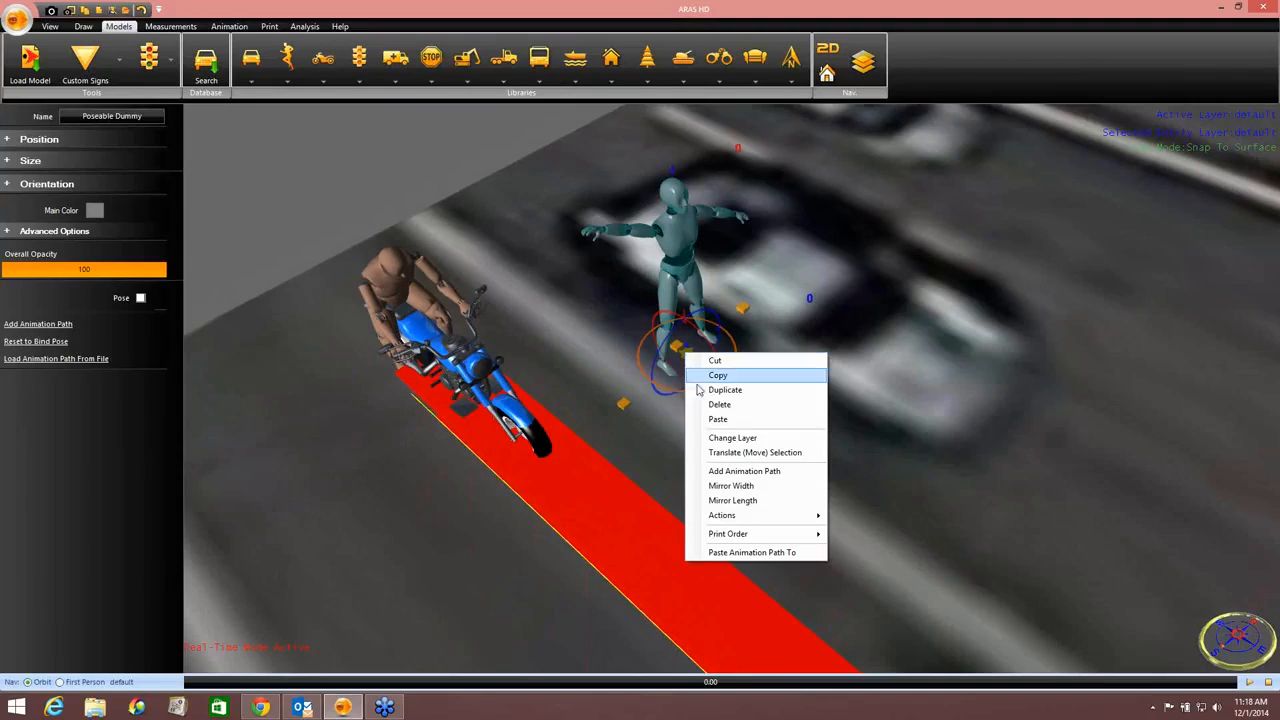
click(732, 438)
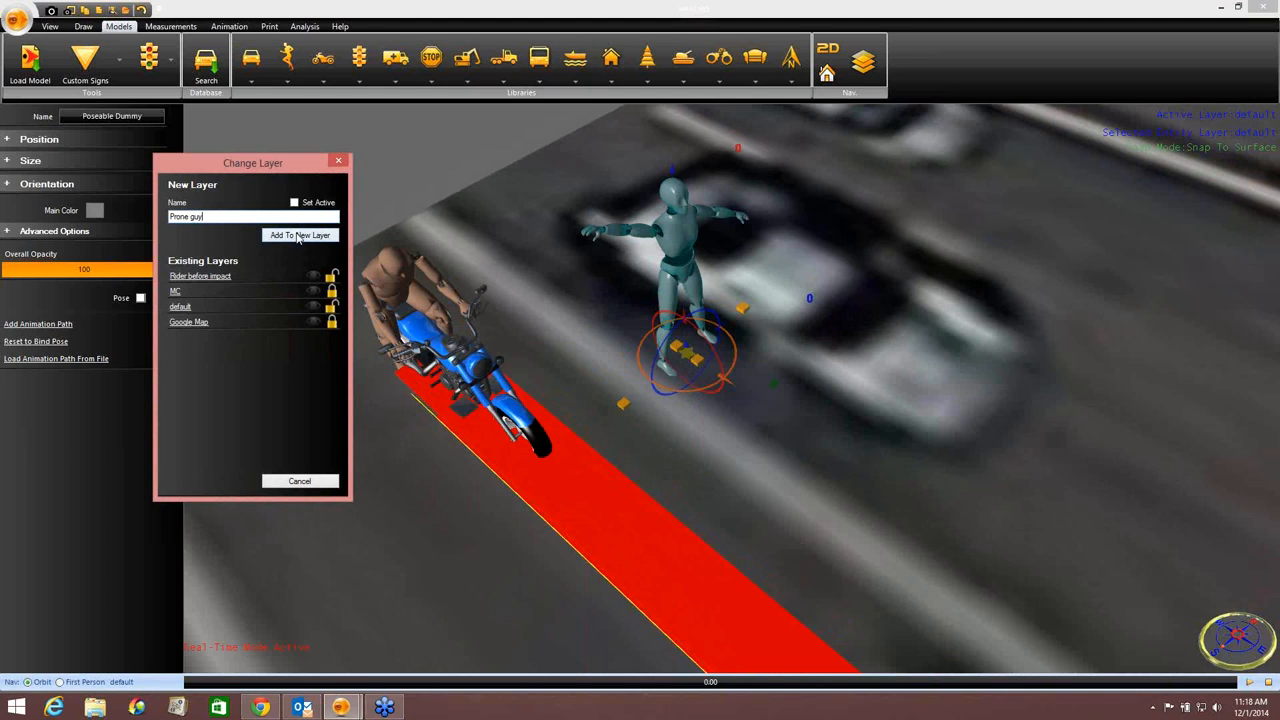
click(298, 236)
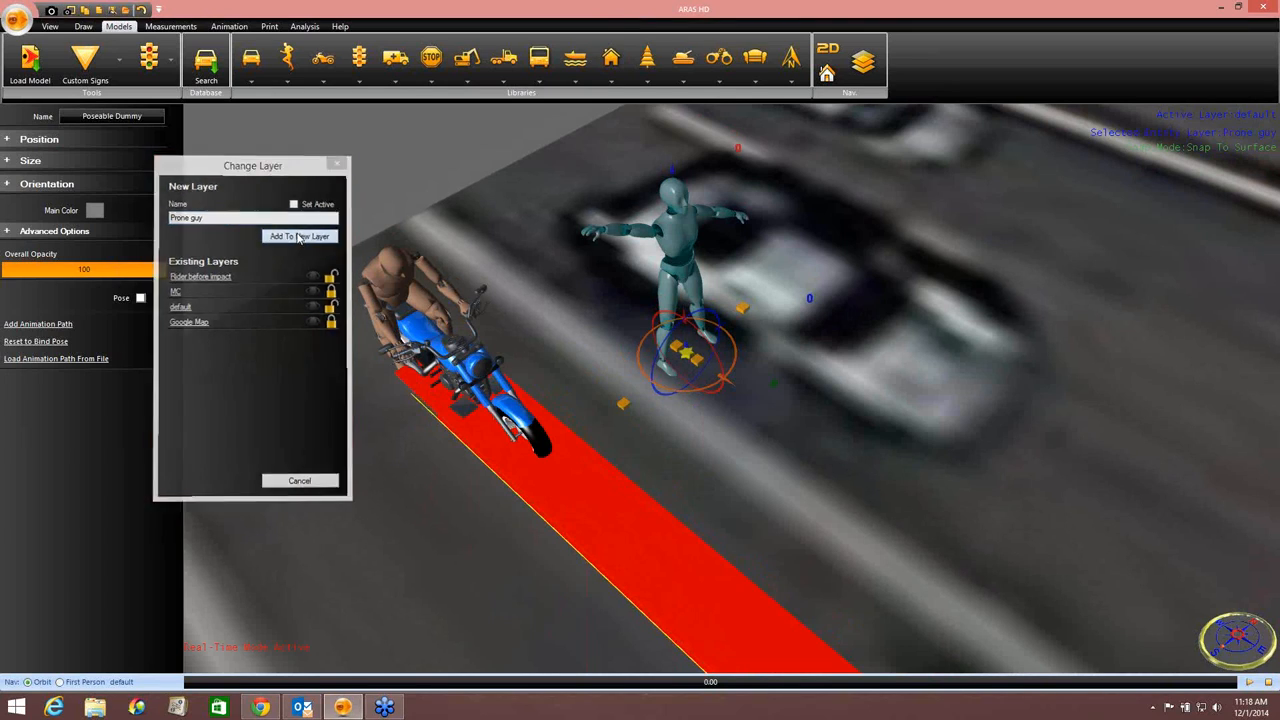
Step: Open the layer list and check which layers are locked
scroll(706, 418, down, 3)
middle_drag(704, 422, 664, 407)
mouse_move(664, 407)
right_down()
mouse_move(635, 412)
mouse_move(664, 394)
right_up()
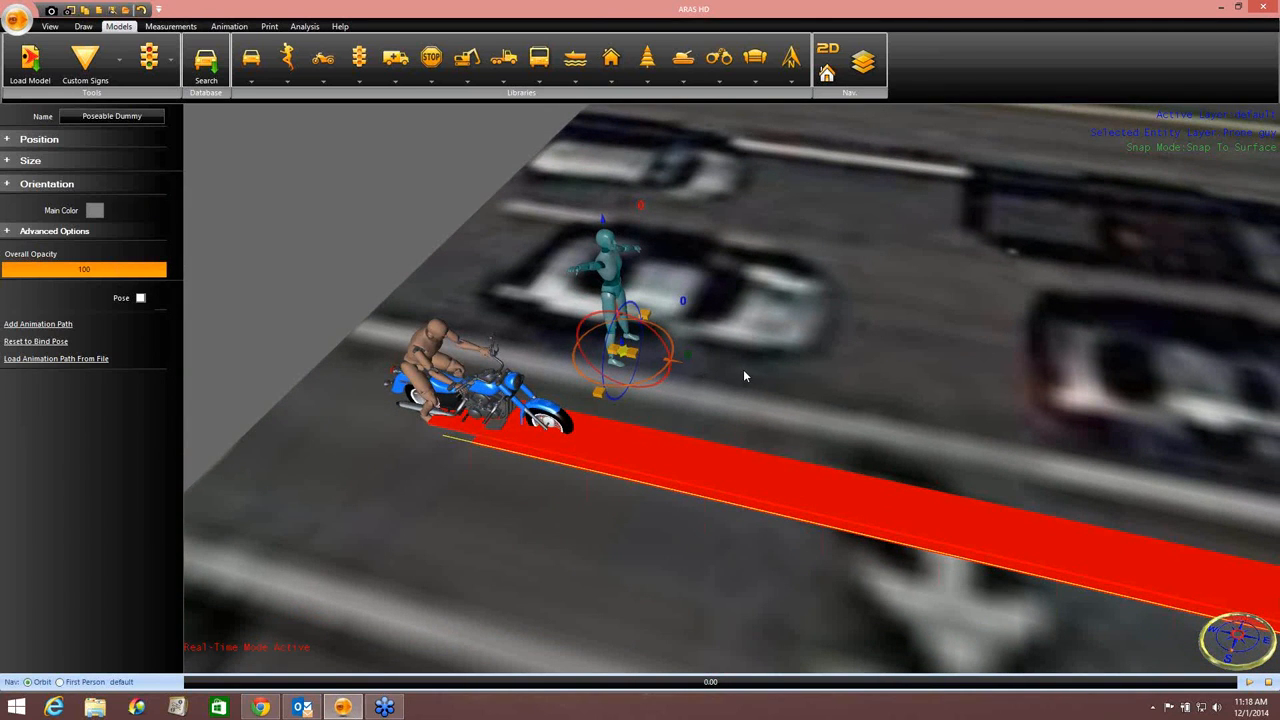
scroll(745, 376, down, 3)
middle_drag(745, 374, 515, 246)
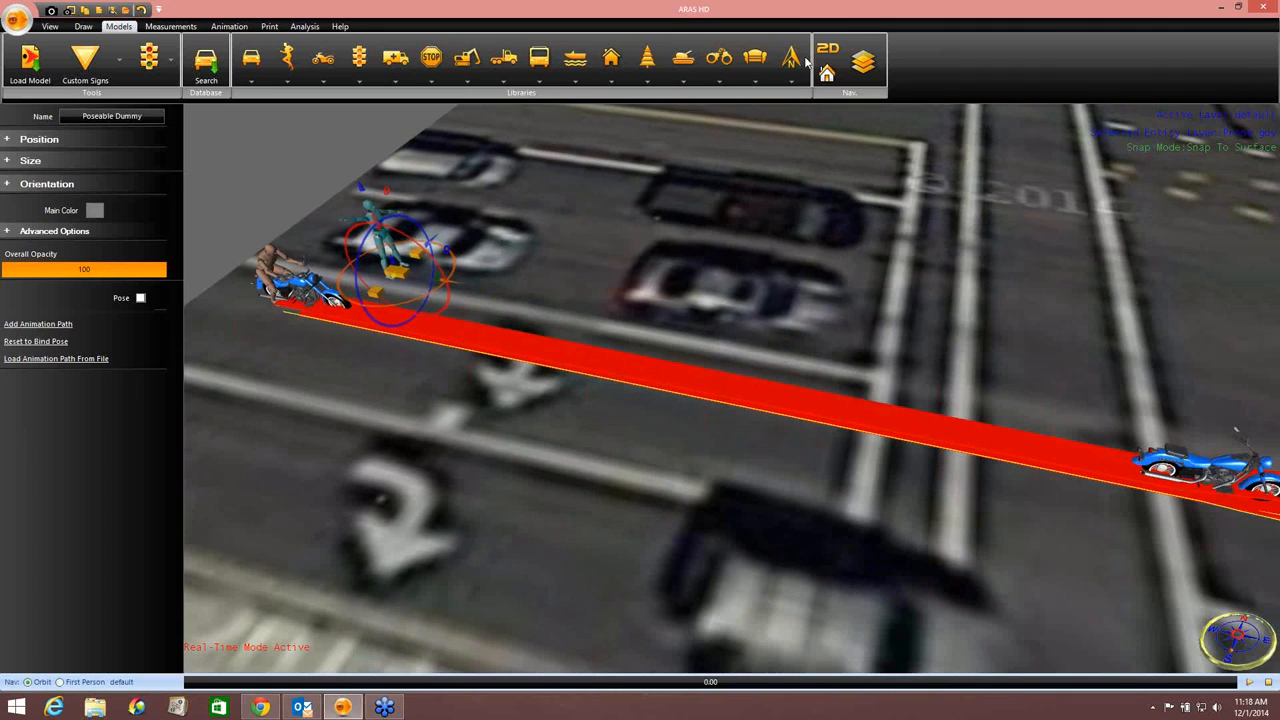
click(863, 62)
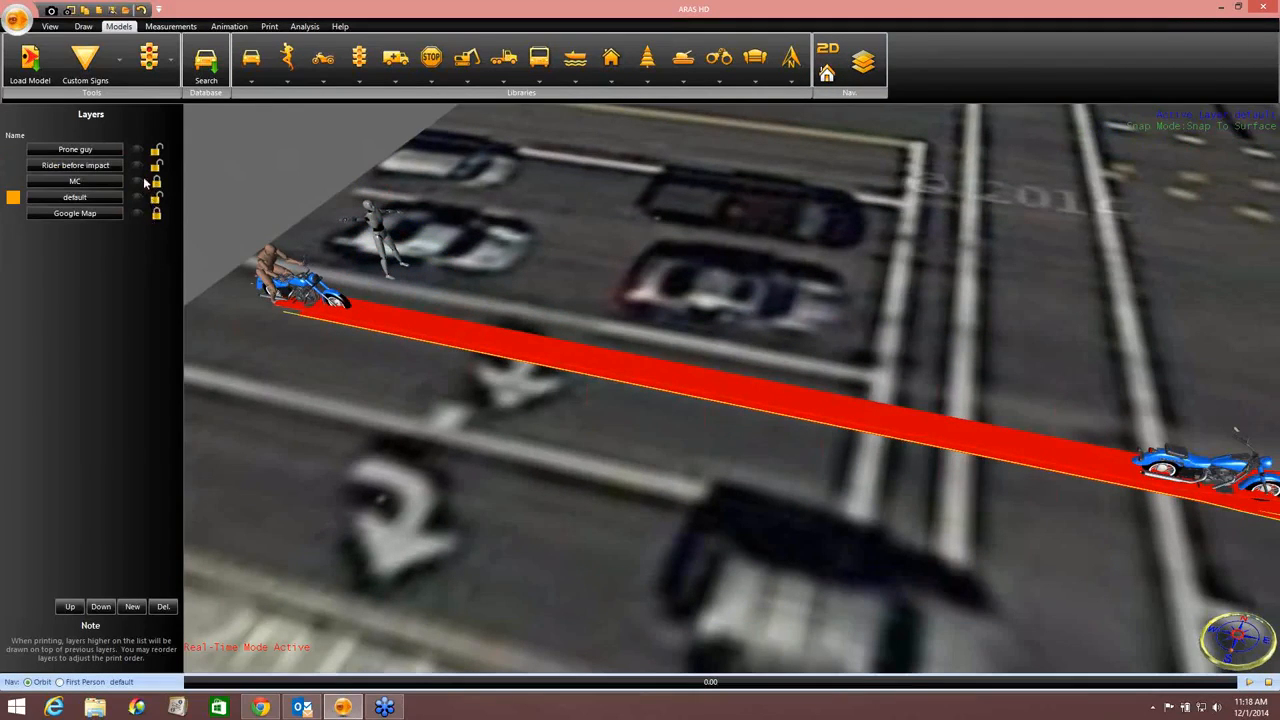
Step: Copy the seated rider's animation path from its first segment
click(624, 372)
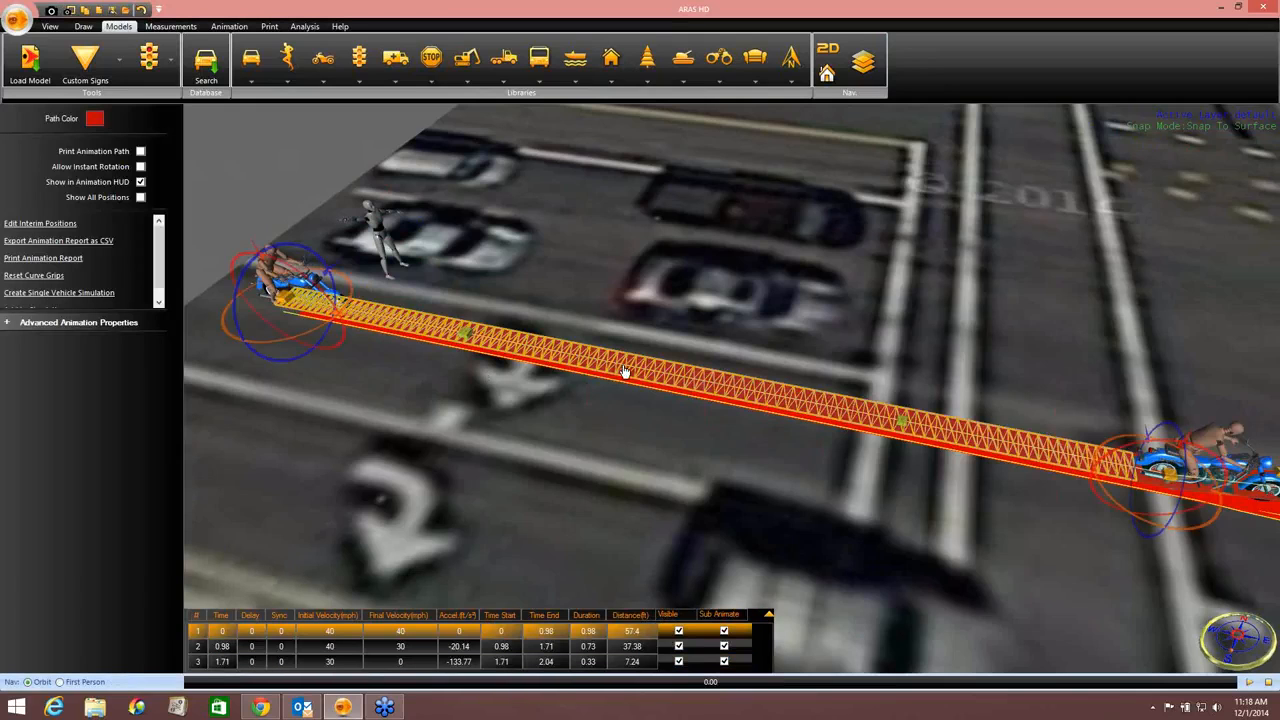
middle_drag(576, 441, 203, 322)
mouse_move(610, 400)
middle_down()
mouse_move(258, 335)
mouse_move(351, 347)
mouse_move(633, 335)
mouse_move(529, 366)
mouse_move(776, 404)
middle_up()
click(645, 321)
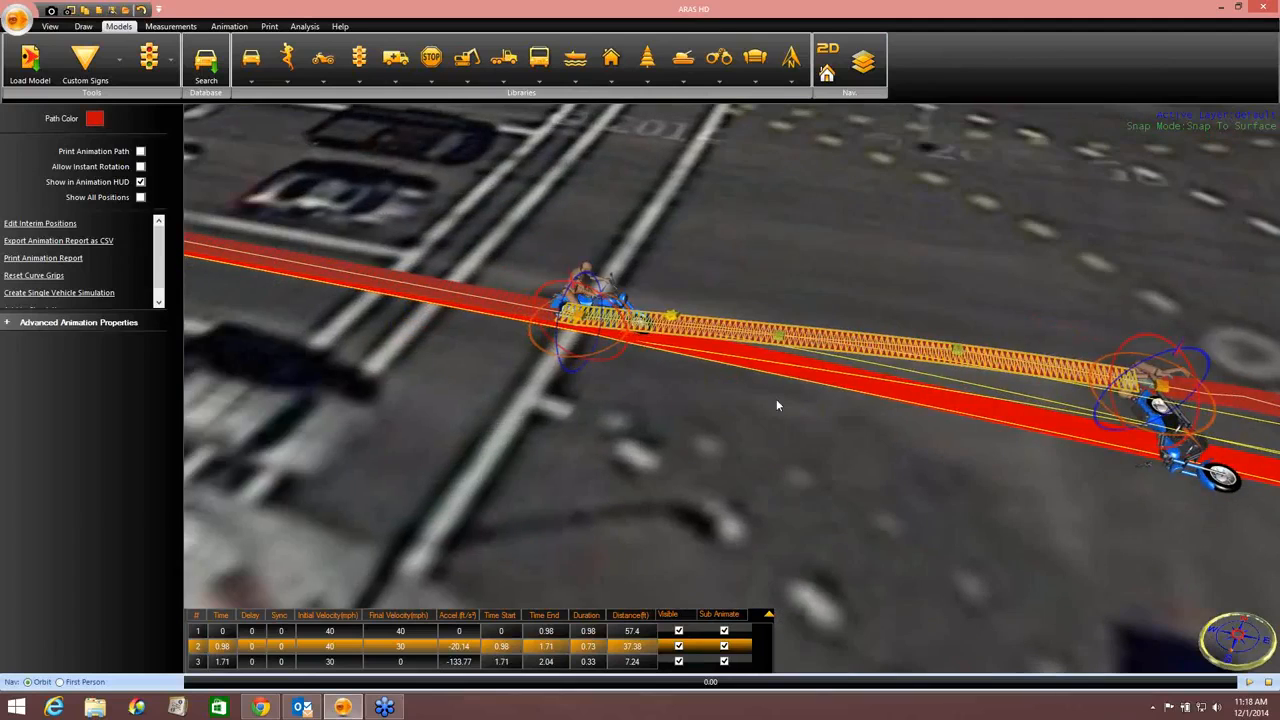
click(401, 283)
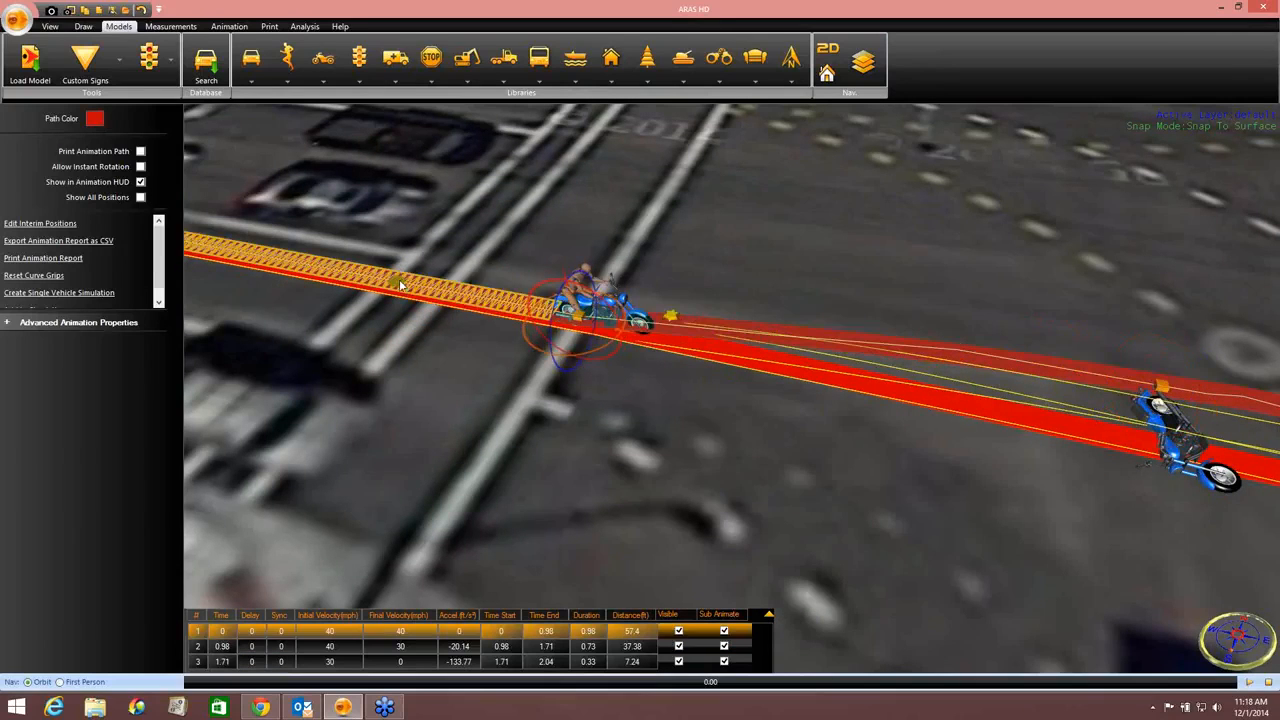
right_click(399, 282)
click(433, 339)
Step: Move the standing dummy onto the motorcycle at the start of the path and paste the copied animation path to it
middle_drag(374, 374, 950, 455)
middle_drag(412, 334, 684, 466)
scroll(717, 299, up, 5)
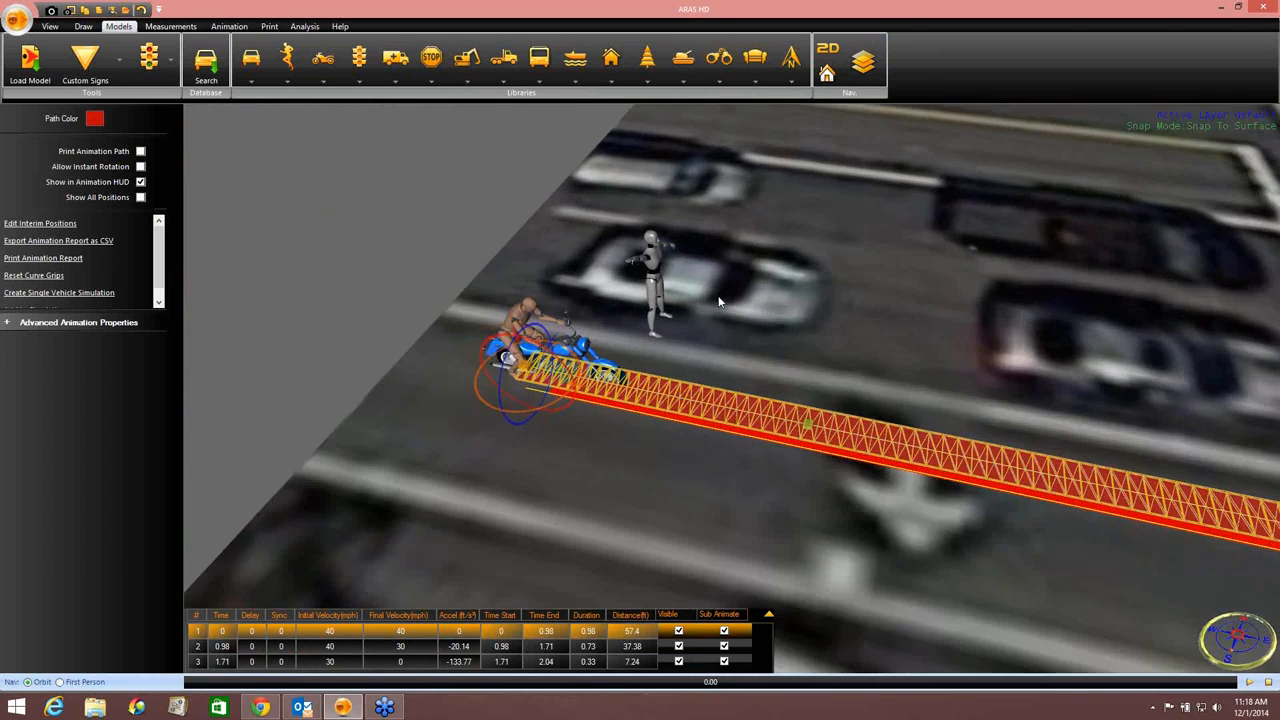
middle_drag(642, 275, 703, 286)
click(673, 272)
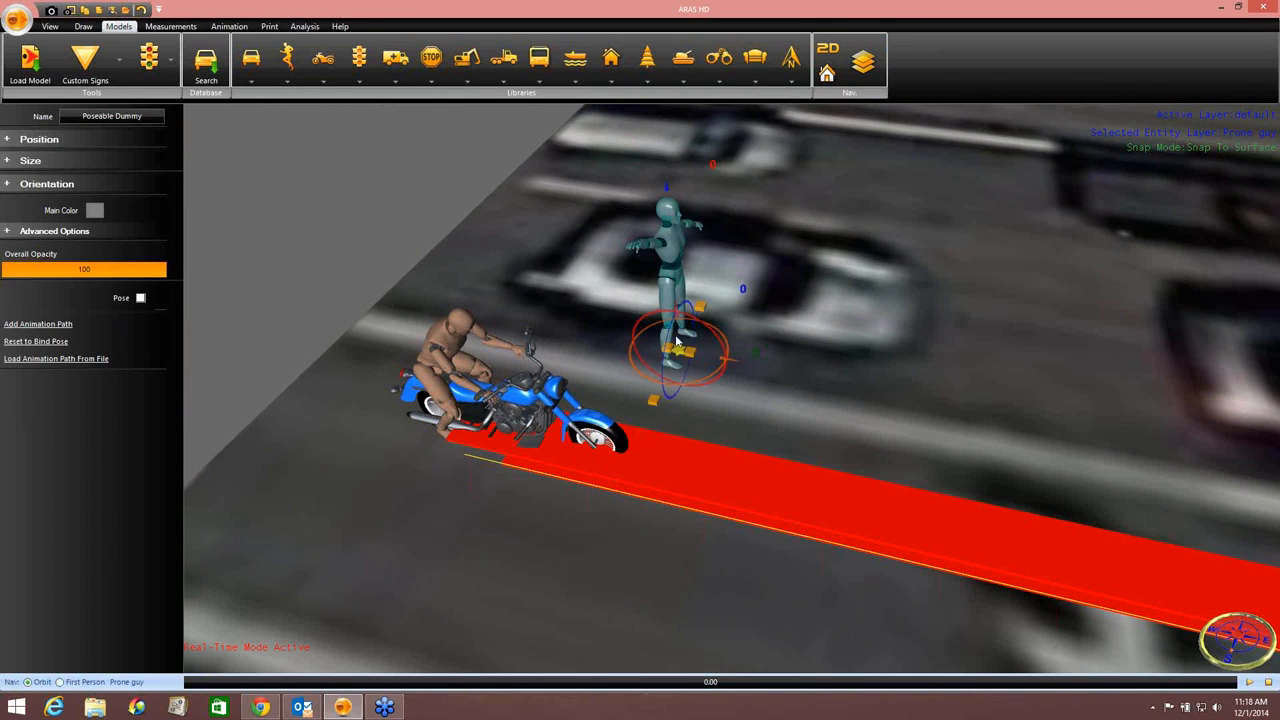
drag(676, 360, 491, 441)
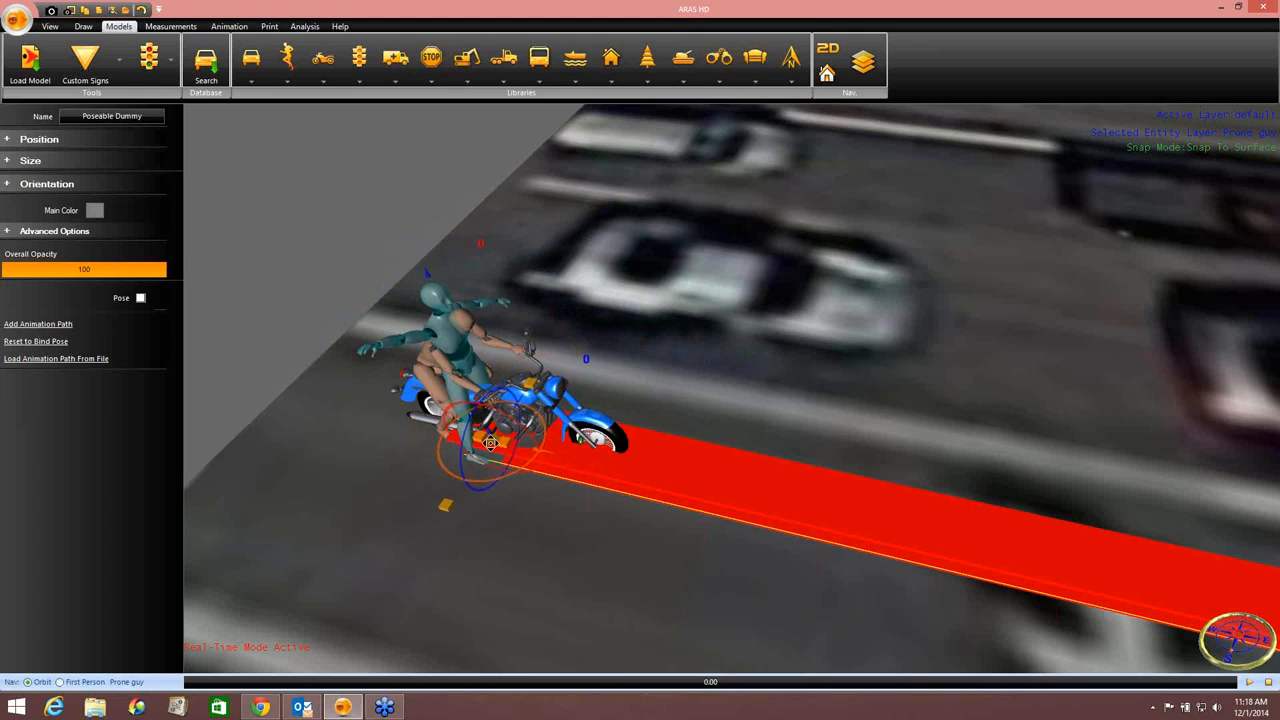
right_click(491, 443)
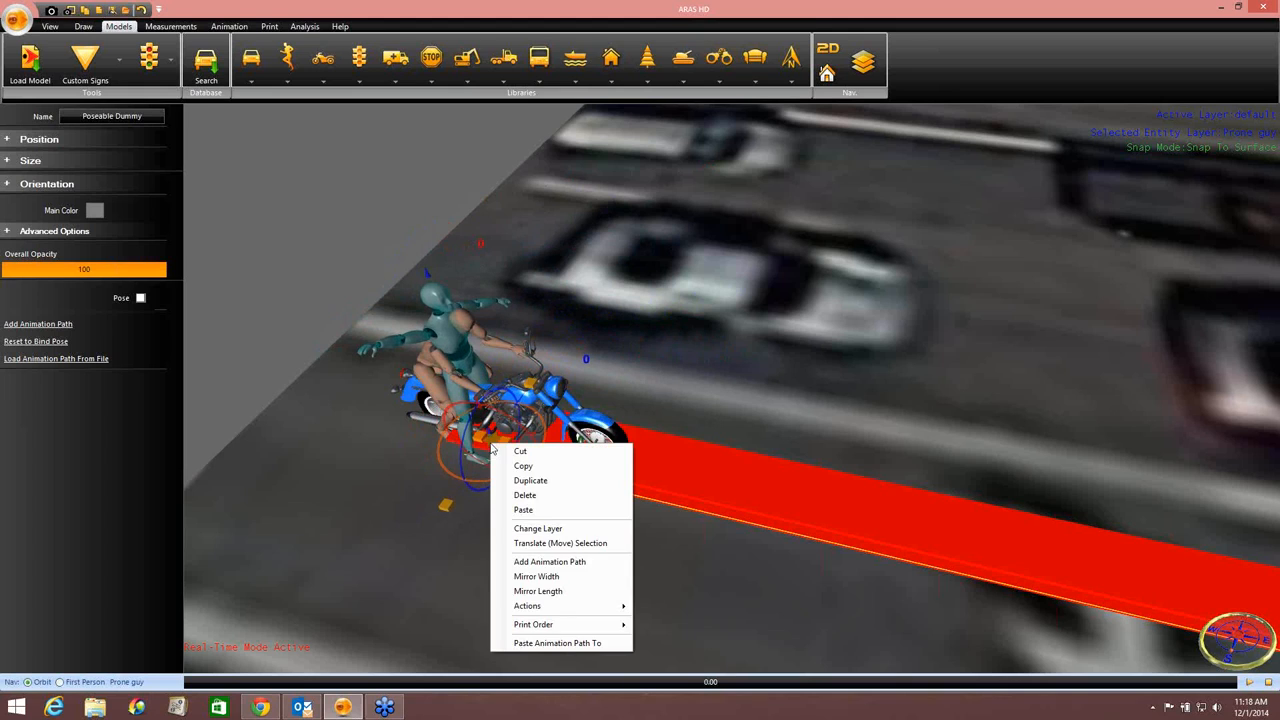
click(556, 643)
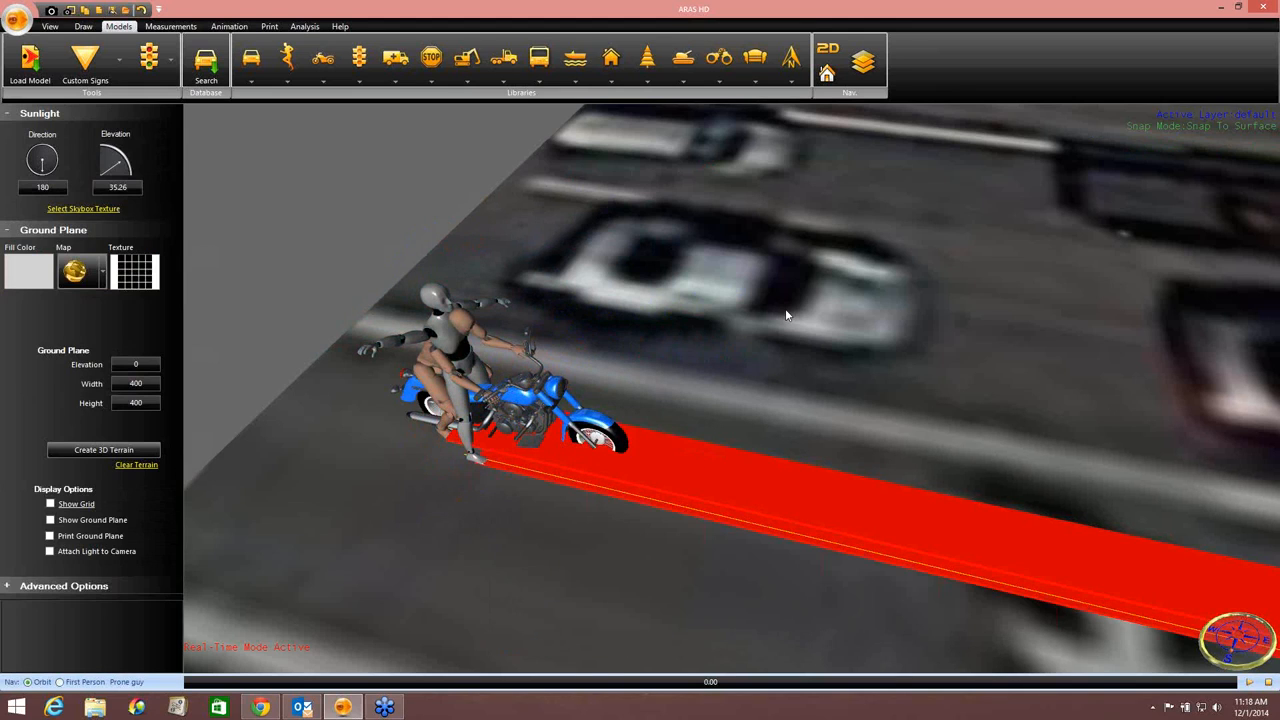
Step: Play the animation and inspect the dummy's motion along the motorcycle's route
scroll(786, 315, down, 5)
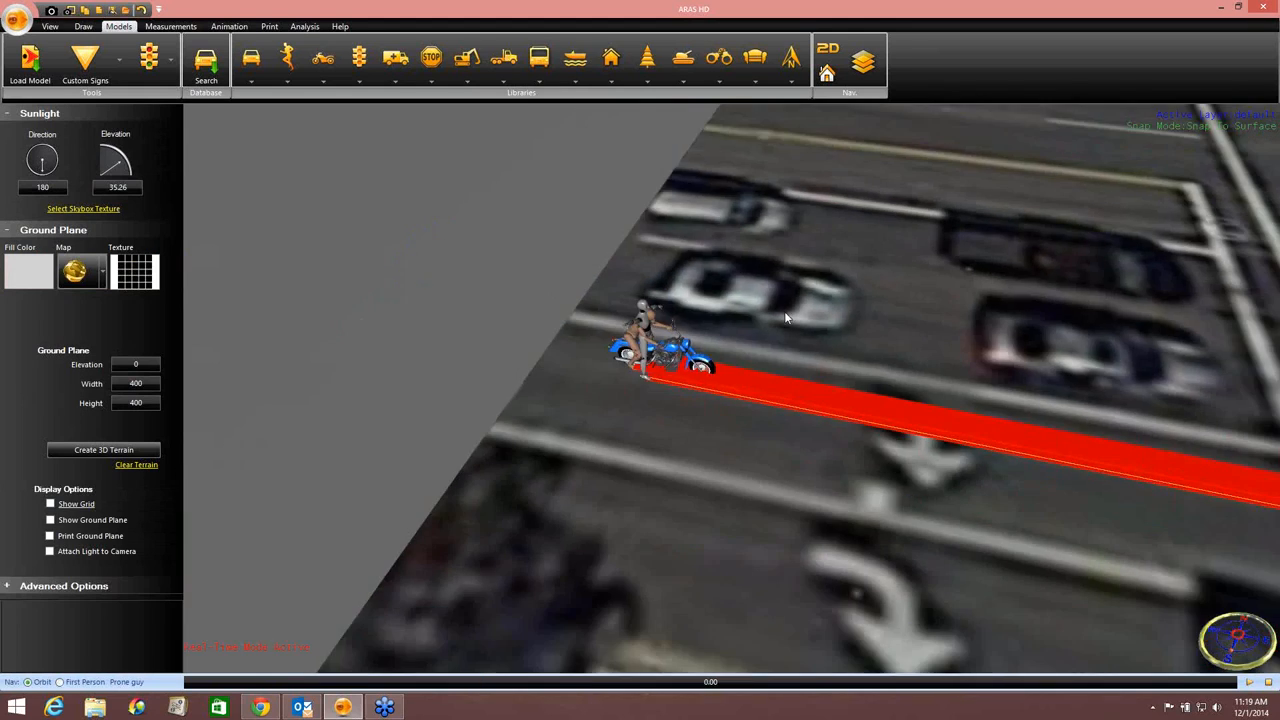
middle_drag(784, 317, 475, 225)
mouse_move(722, 252)
middle_down()
mouse_move(606, 208)
mouse_move(459, 229)
middle_up()
right_drag(907, 522, 931, 504)
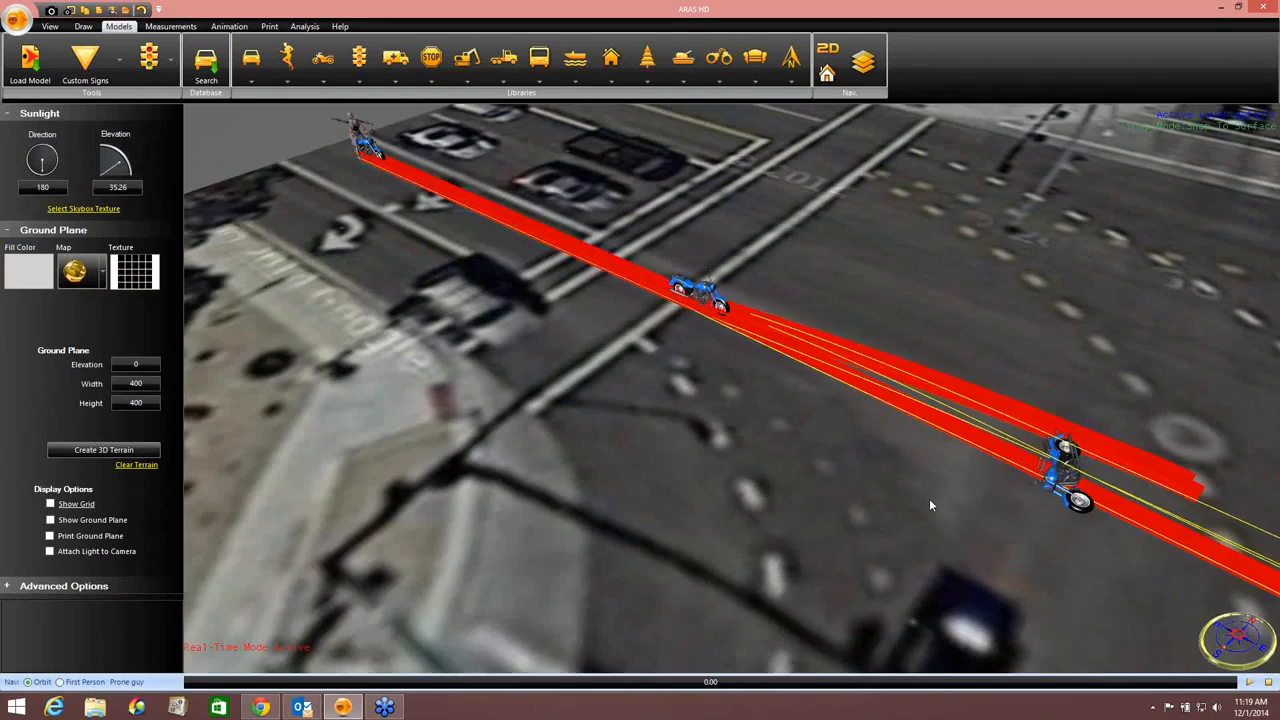
scroll(917, 503, down, 1)
middle_drag(916, 502, 728, 491)
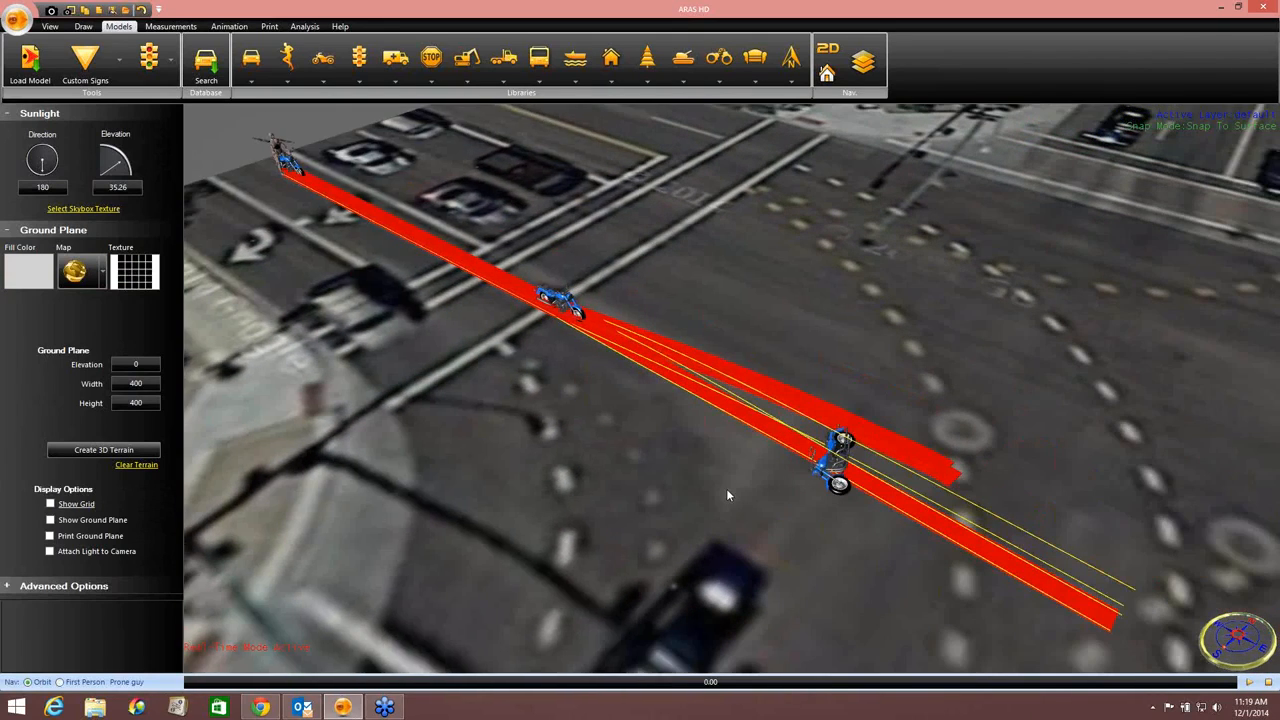
click(1251, 684)
drag(589, 439, 717, 512)
right_drag(717, 512, 674, 497)
drag(674, 497, 858, 489)
Step: Turn off visibility for segments 3 and 2 of the seated rider's animation path
click(860, 62)
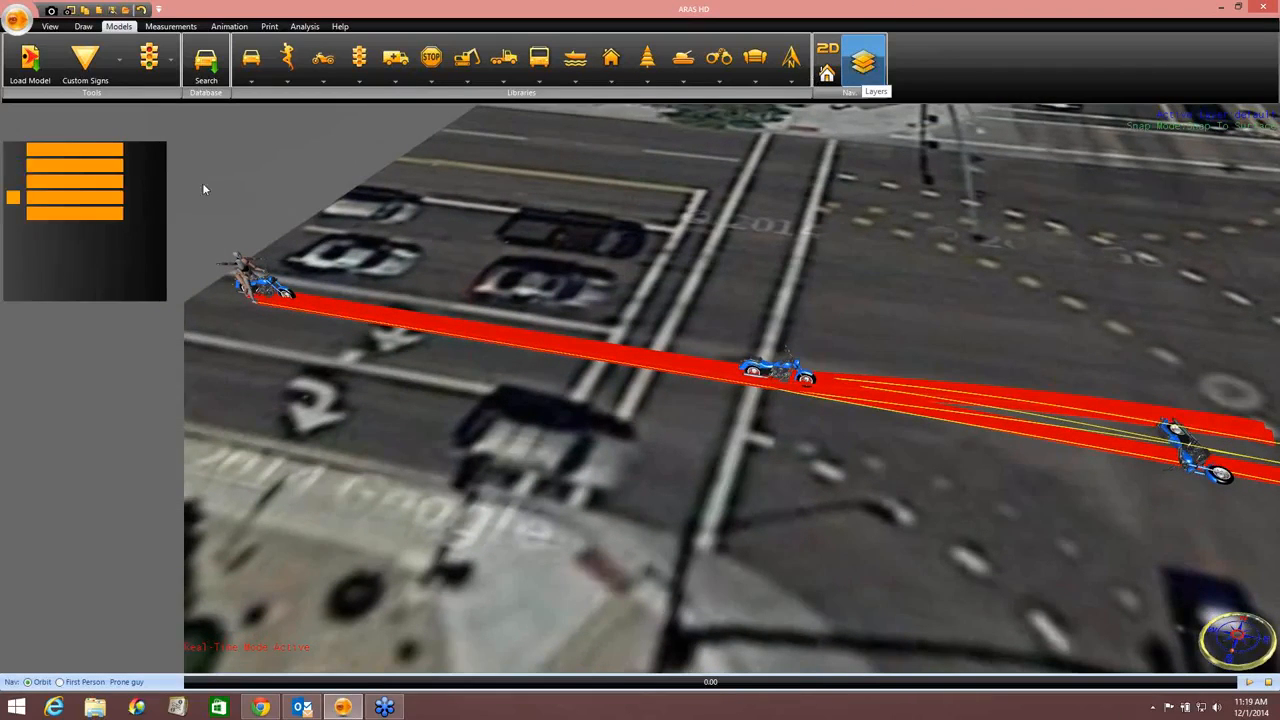
click(385, 321)
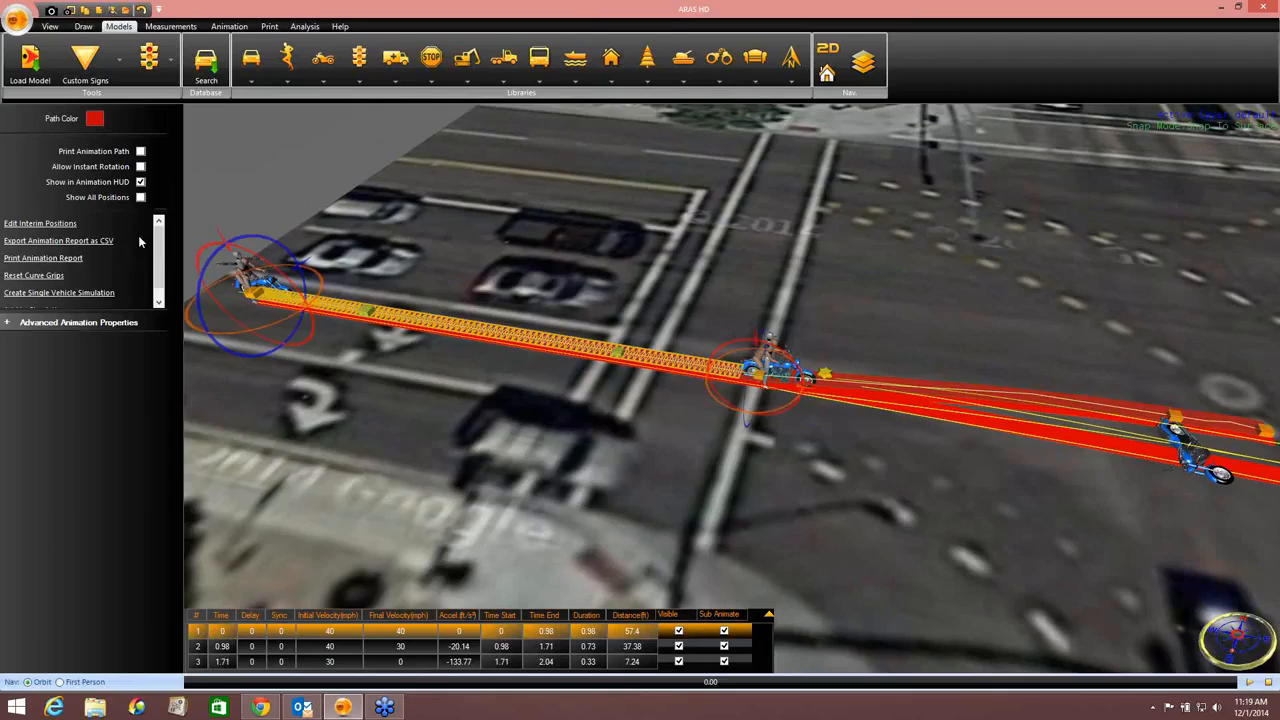
click(678, 661)
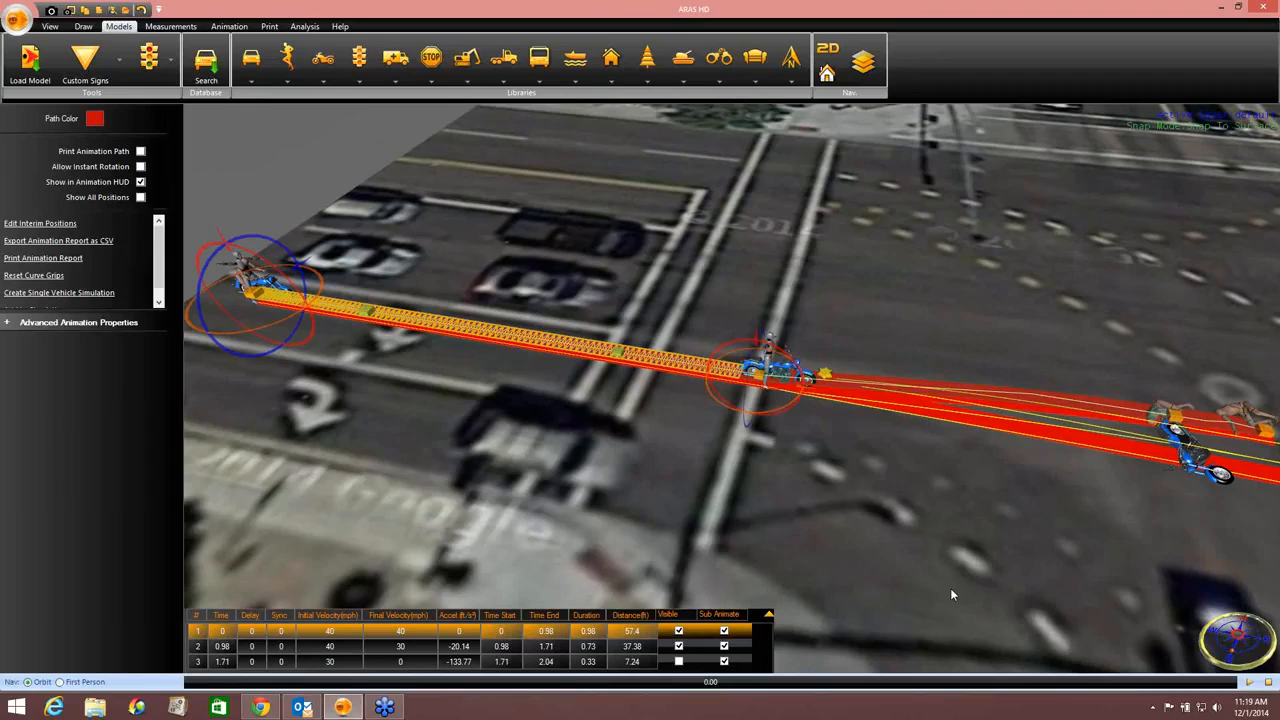
right_drag(727, 501, 554, 441)
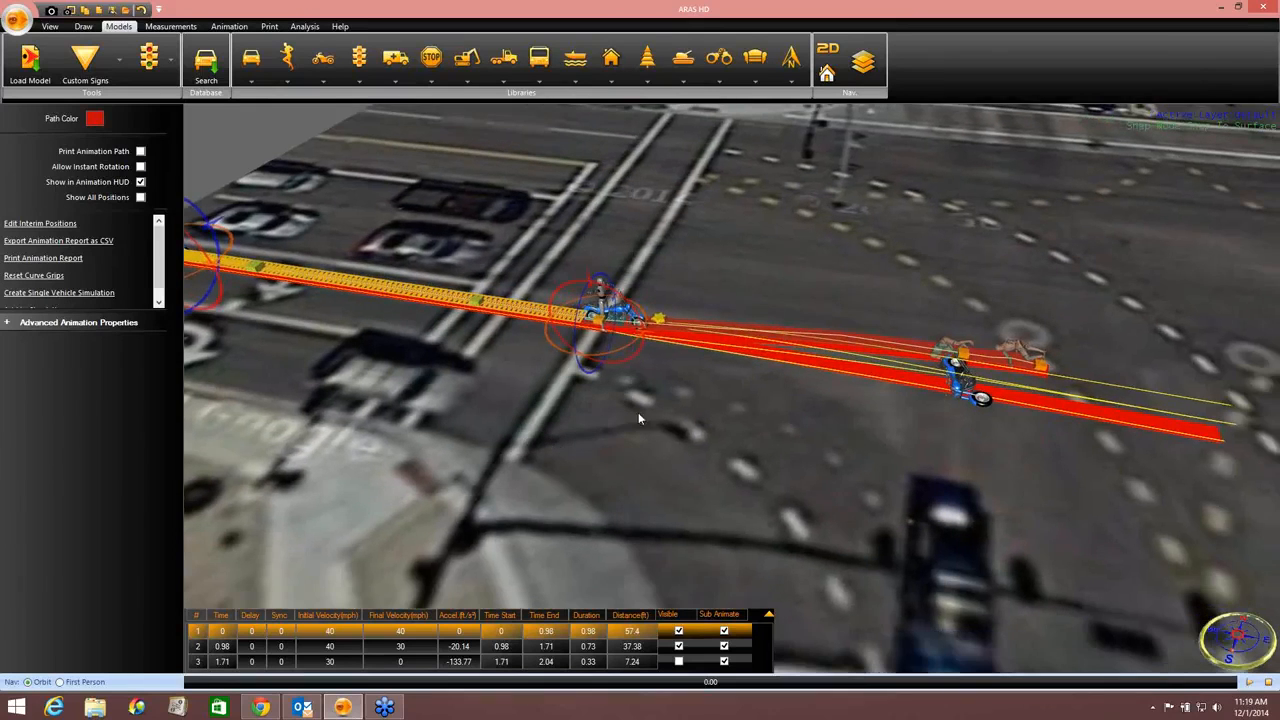
middle_drag(663, 458, 675, 460)
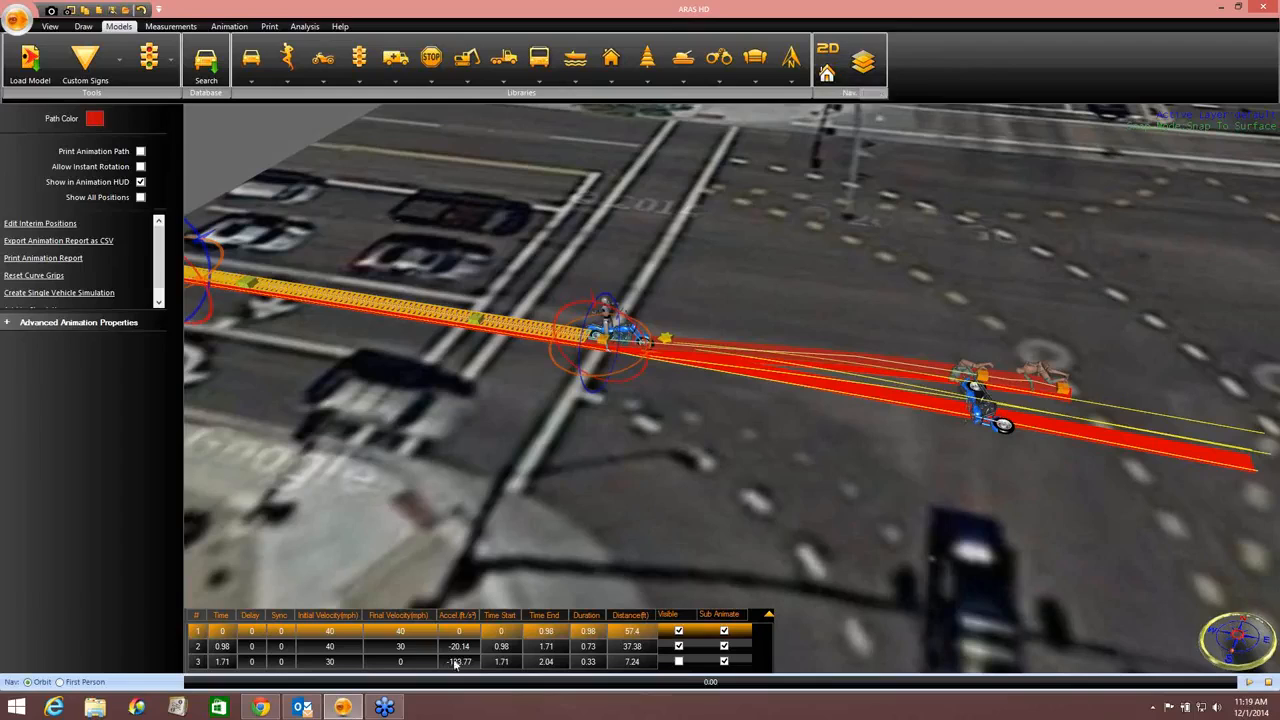
click(679, 646)
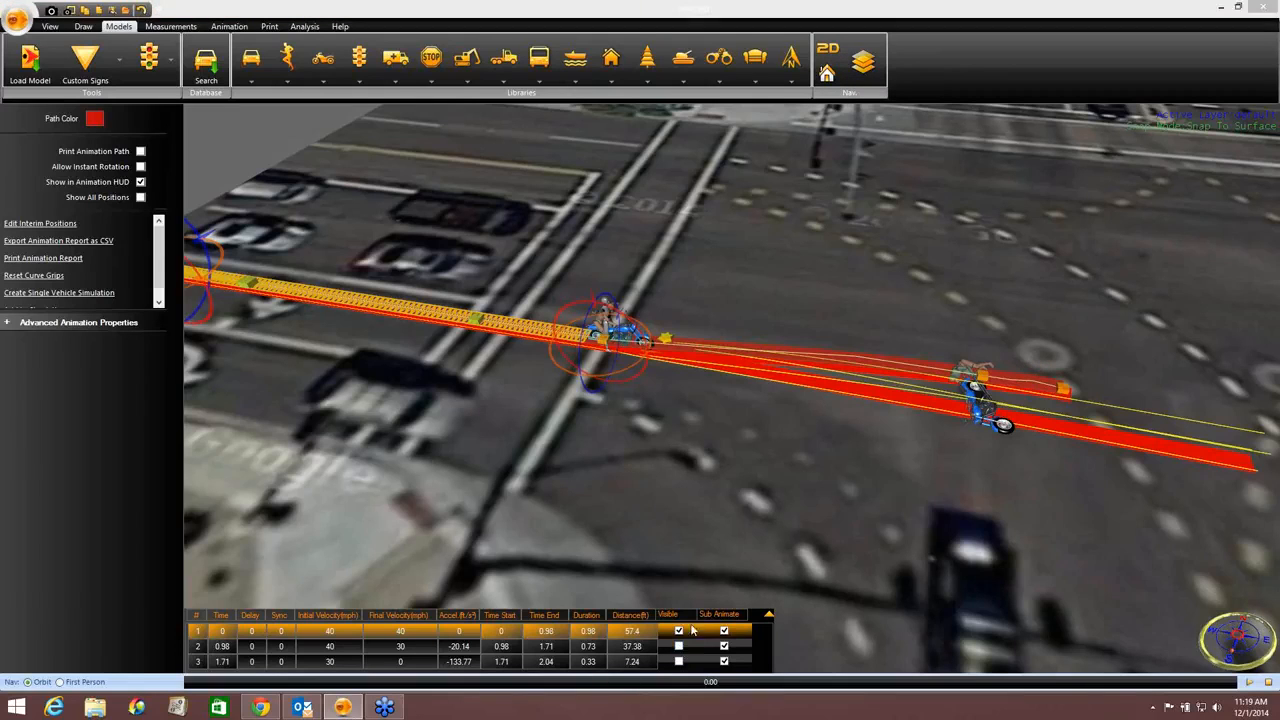
Step: Lock the Rider before impact layer and turn off visibility for segment 1 of the pasted dummy's animation path
click(863, 62)
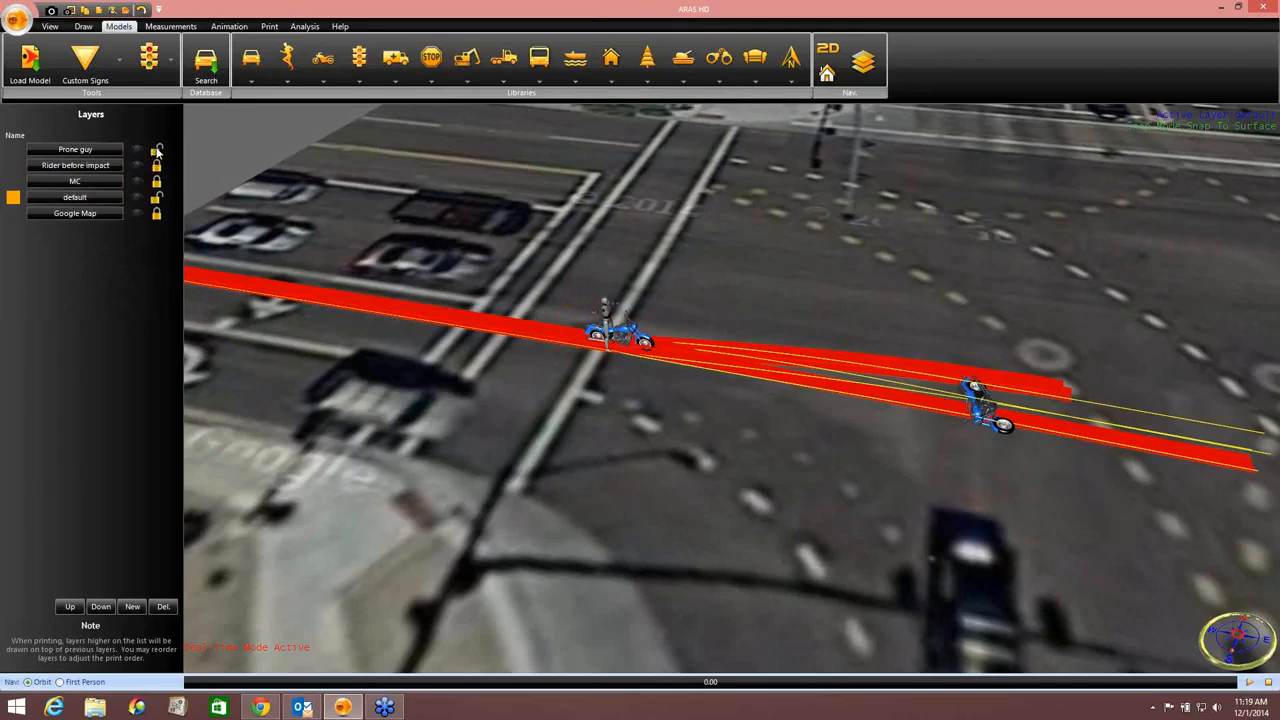
middle_drag(630, 411, 535, 420)
click(716, 367)
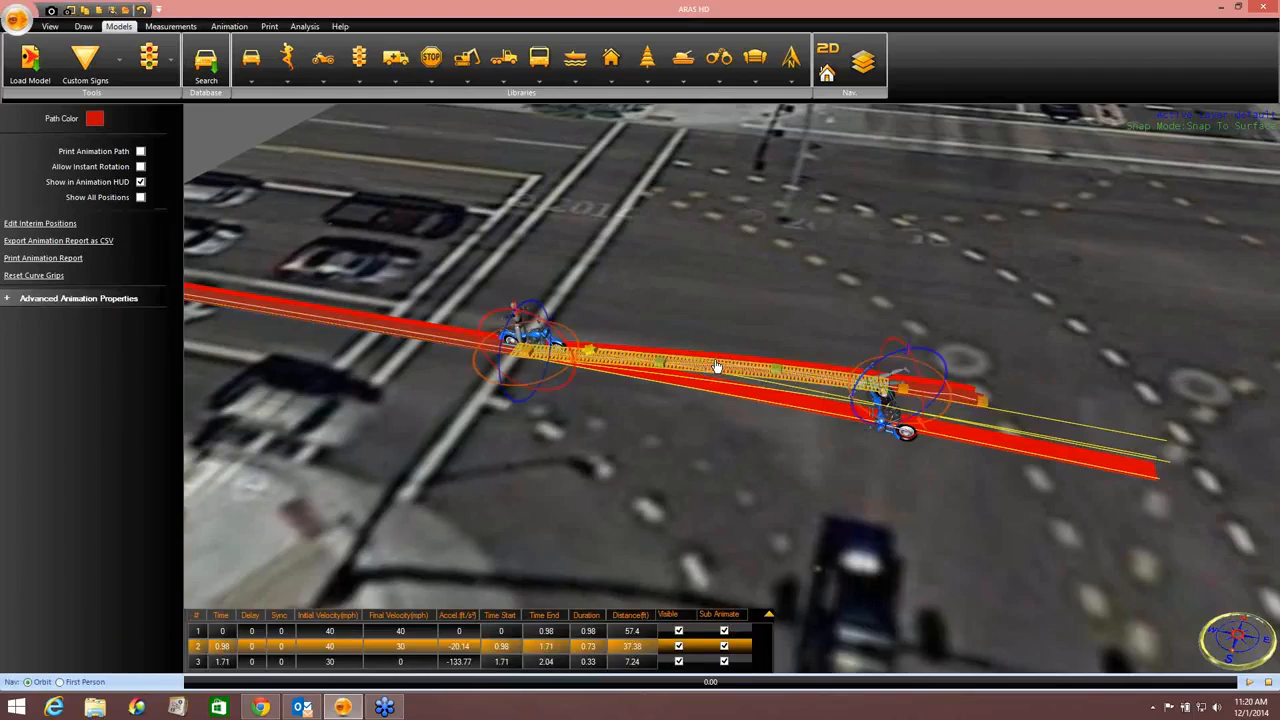
click(680, 632)
middle_drag(687, 500, 602, 458)
scroll(785, 491, down, 2)
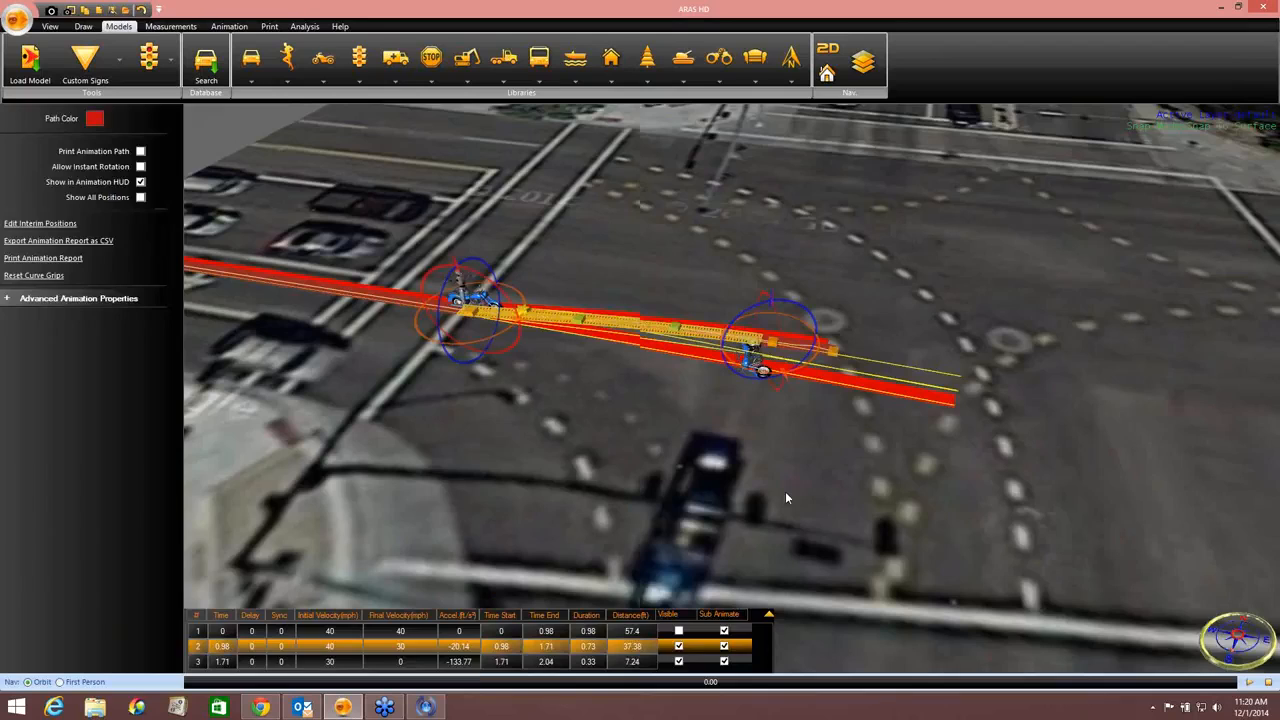
Step: Deselect the path and play the animation to check the swap from seated rider to dummy
click(764, 490)
middle_drag(764, 490, 779, 489)
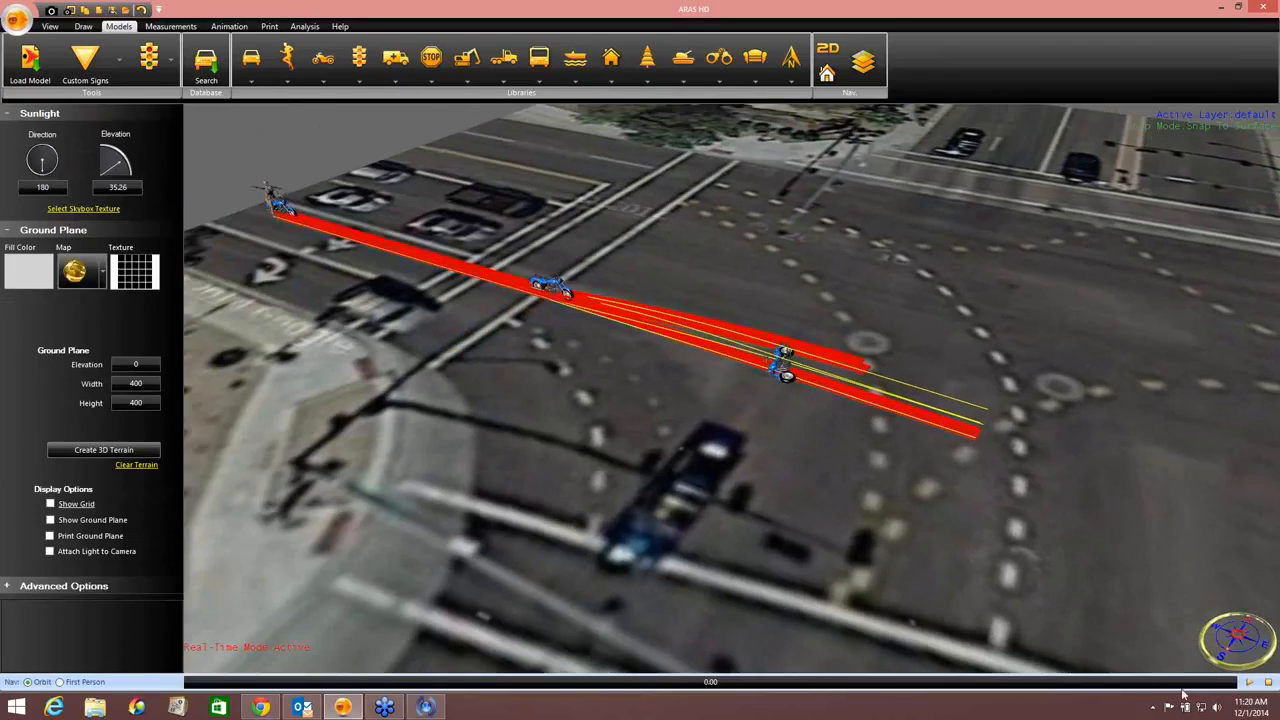
click(1253, 683)
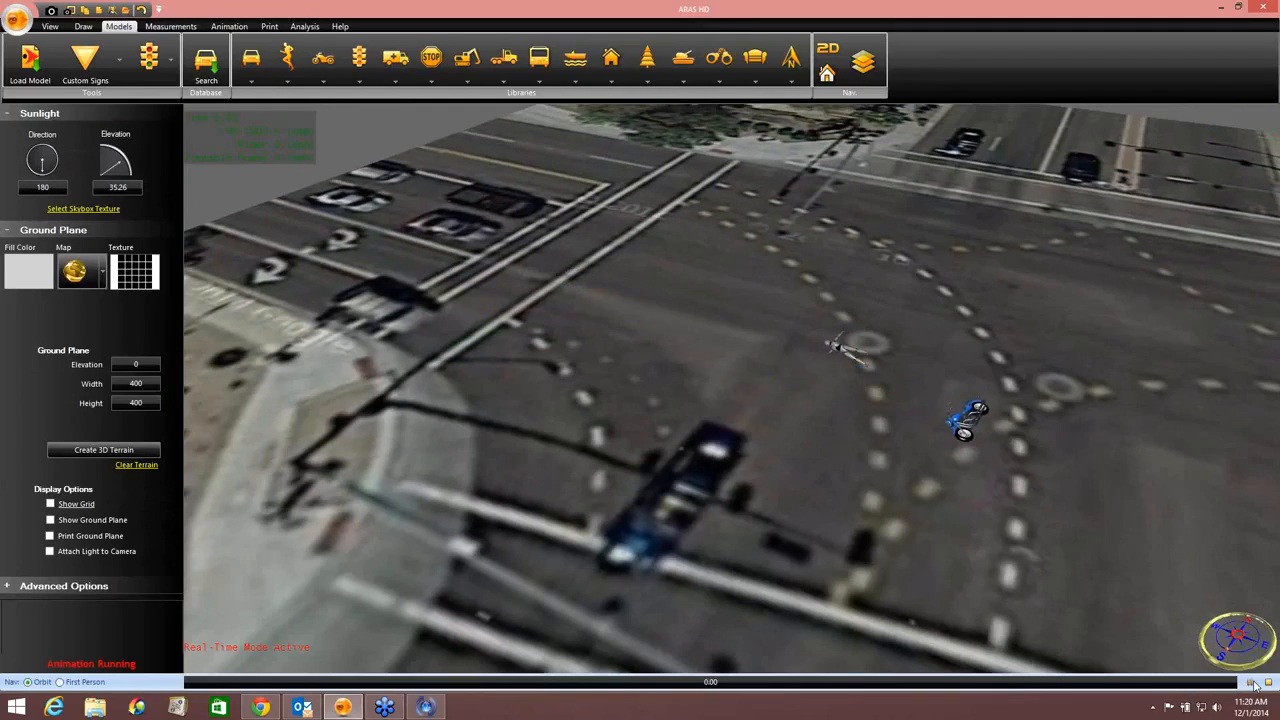
Step: Select segment 2 of the dummy's animation path and turn off its Terrain Follow option
scroll(823, 452, up, 4)
middle_drag(823, 452, 744, 590)
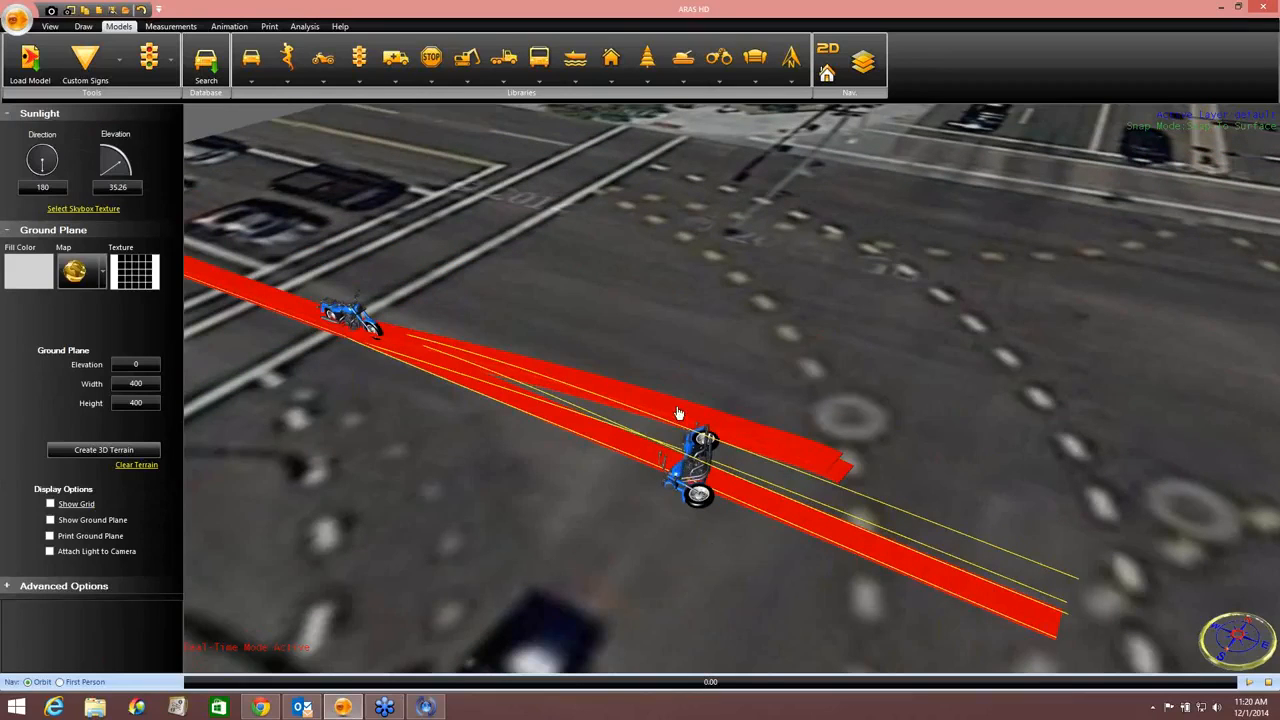
click(678, 413)
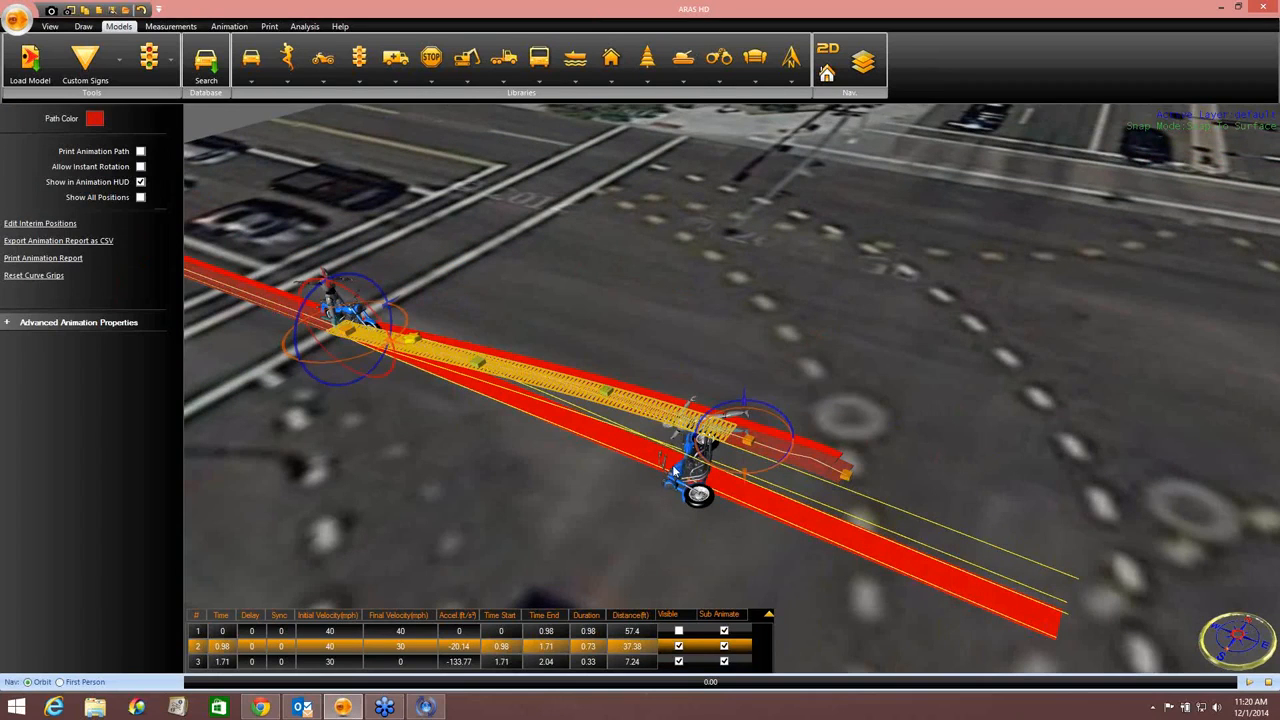
middle_drag(742, 523, 866, 408)
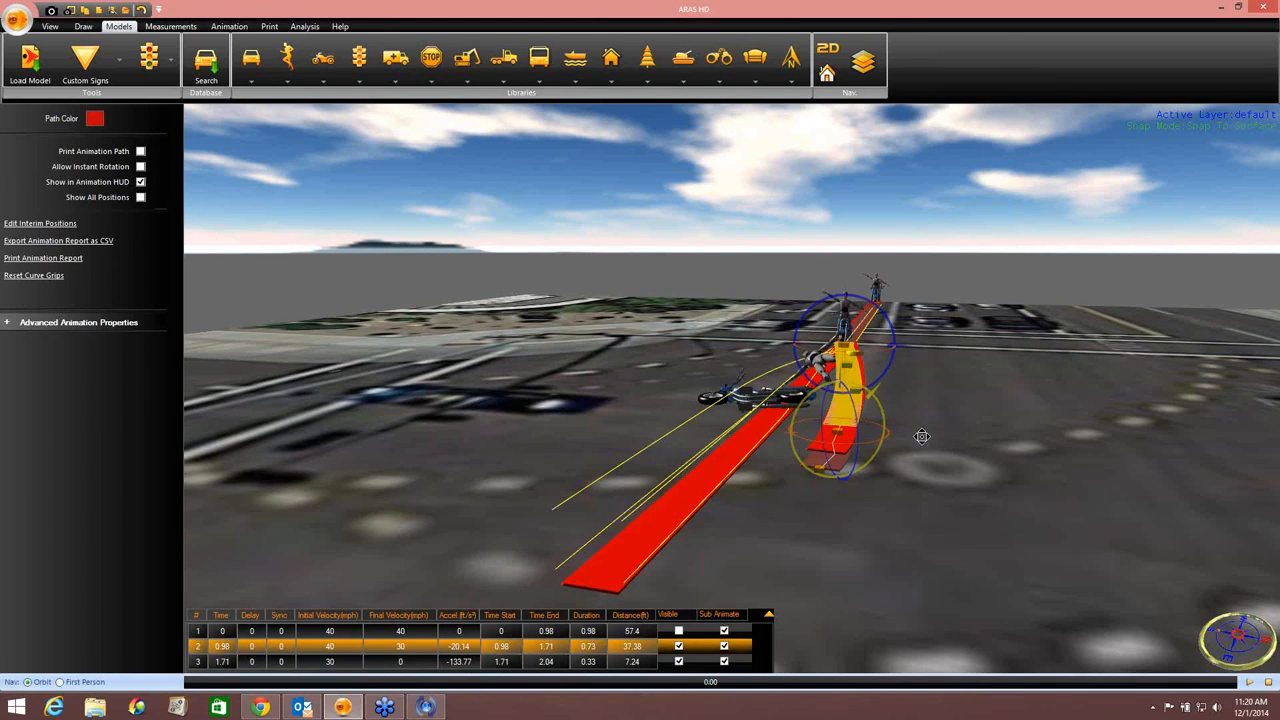
drag(858, 406, 820, 413)
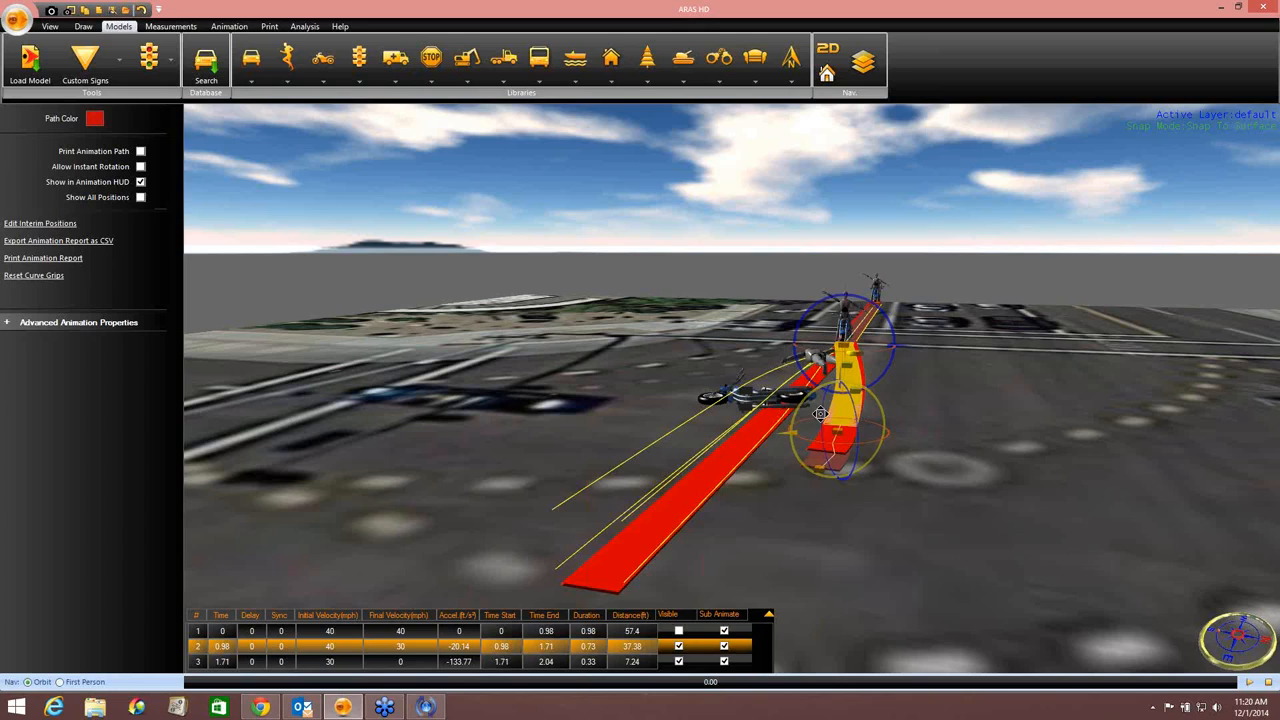
middle_drag(876, 519, 764, 521)
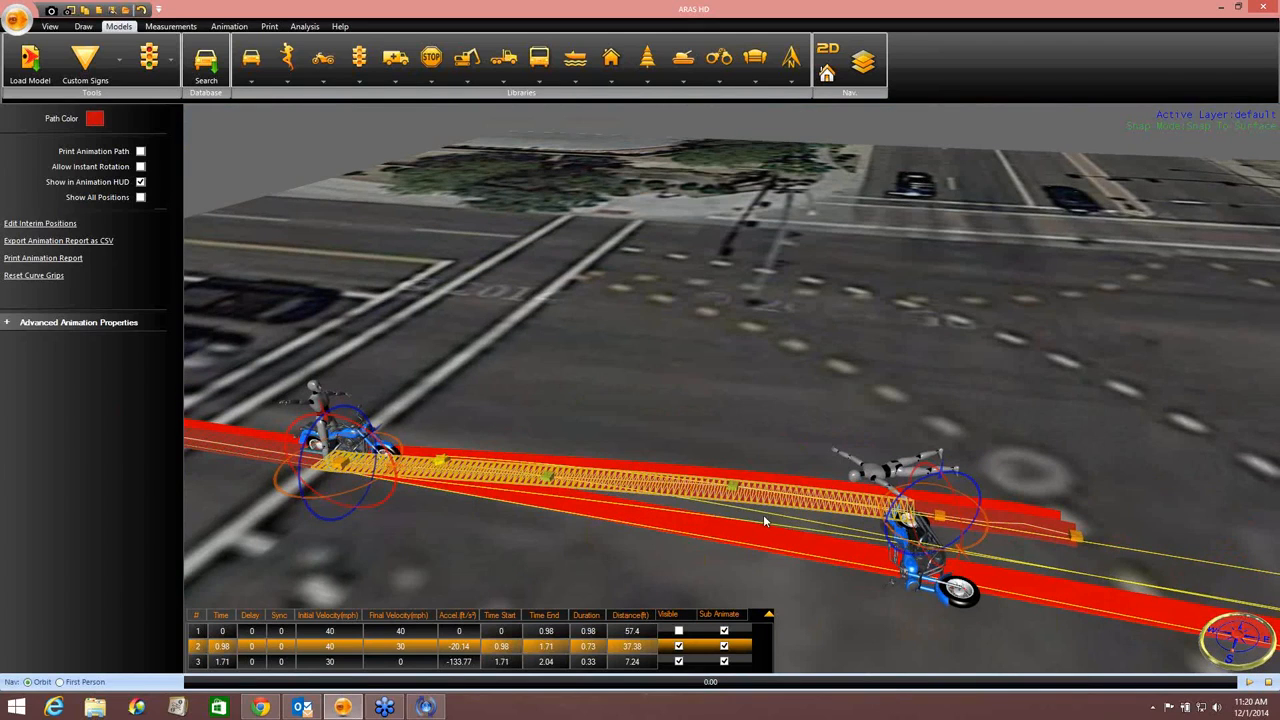
click(76, 323)
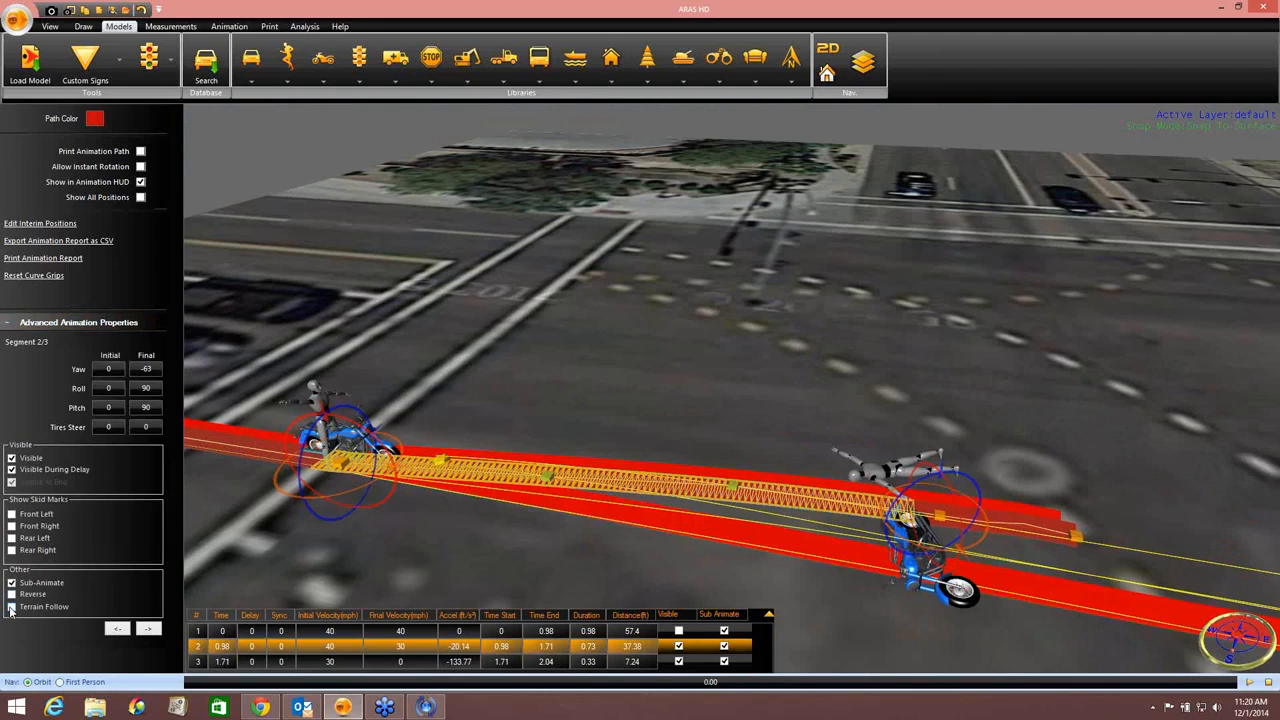
click(706, 457)
click(738, 498)
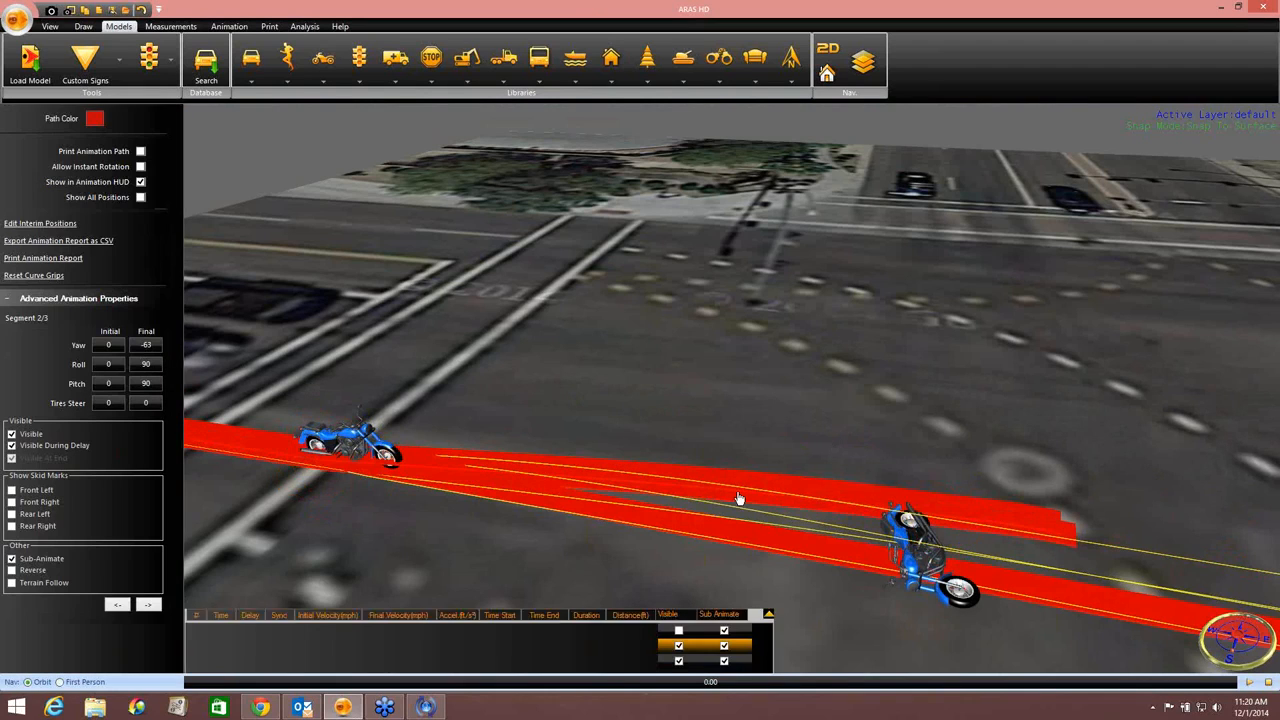
Step: Raise the two middle curve grips of segment 2 to arc the dummy's path above the ground
middle_drag(802, 456, 806, 424)
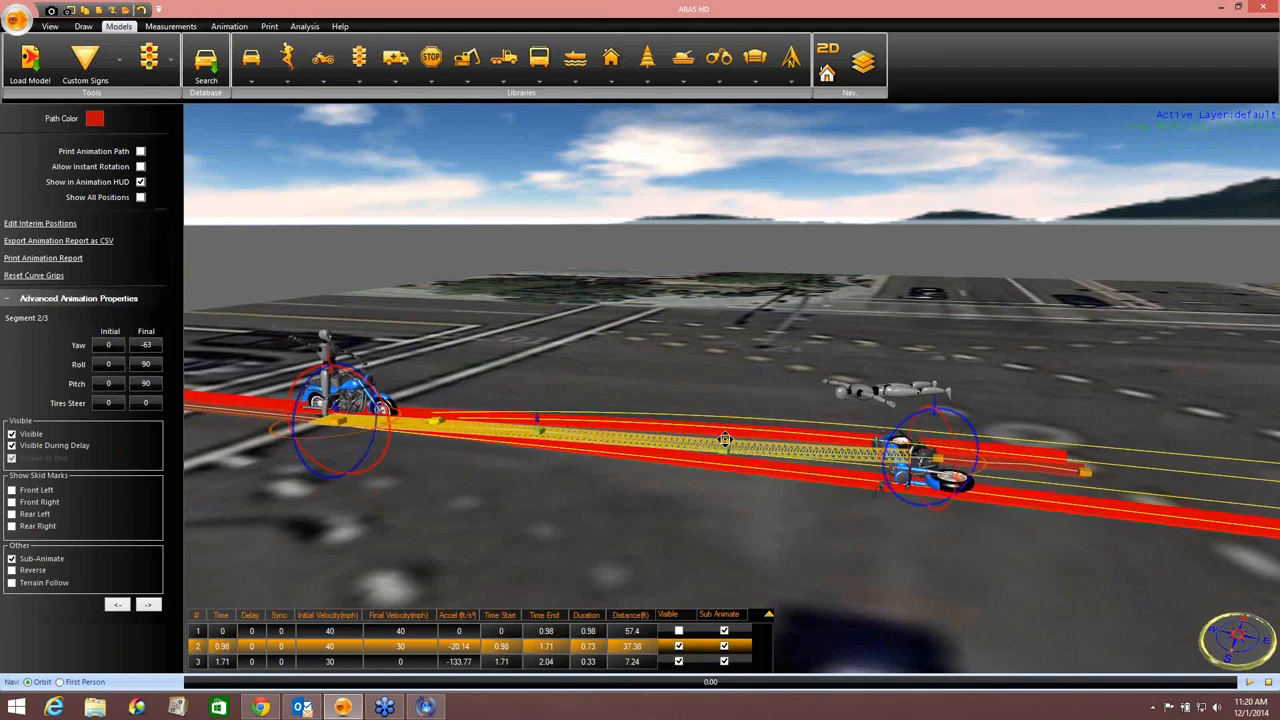
middle_drag(892, 529, 734, 558)
right_drag(734, 558, 750, 501)
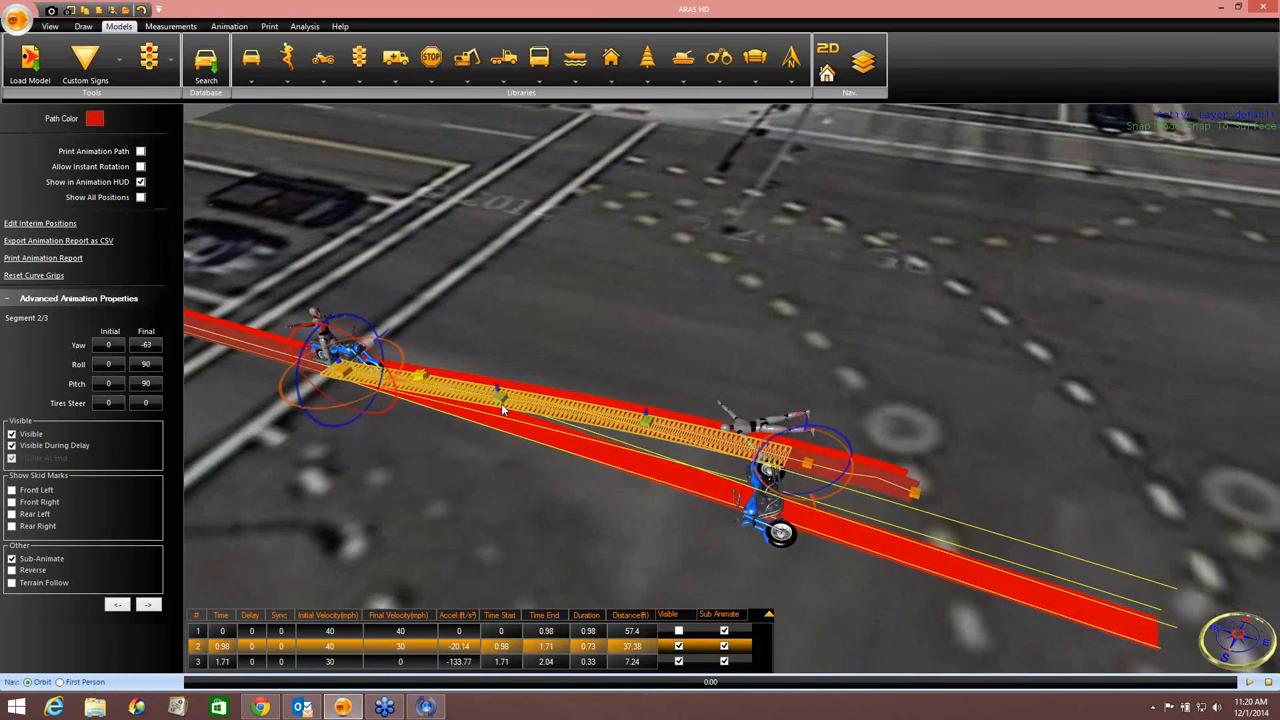
mouse_move(497, 392)
mouse_down()
mouse_move(499, 364)
mouse_move(494, 378)
mouse_up()
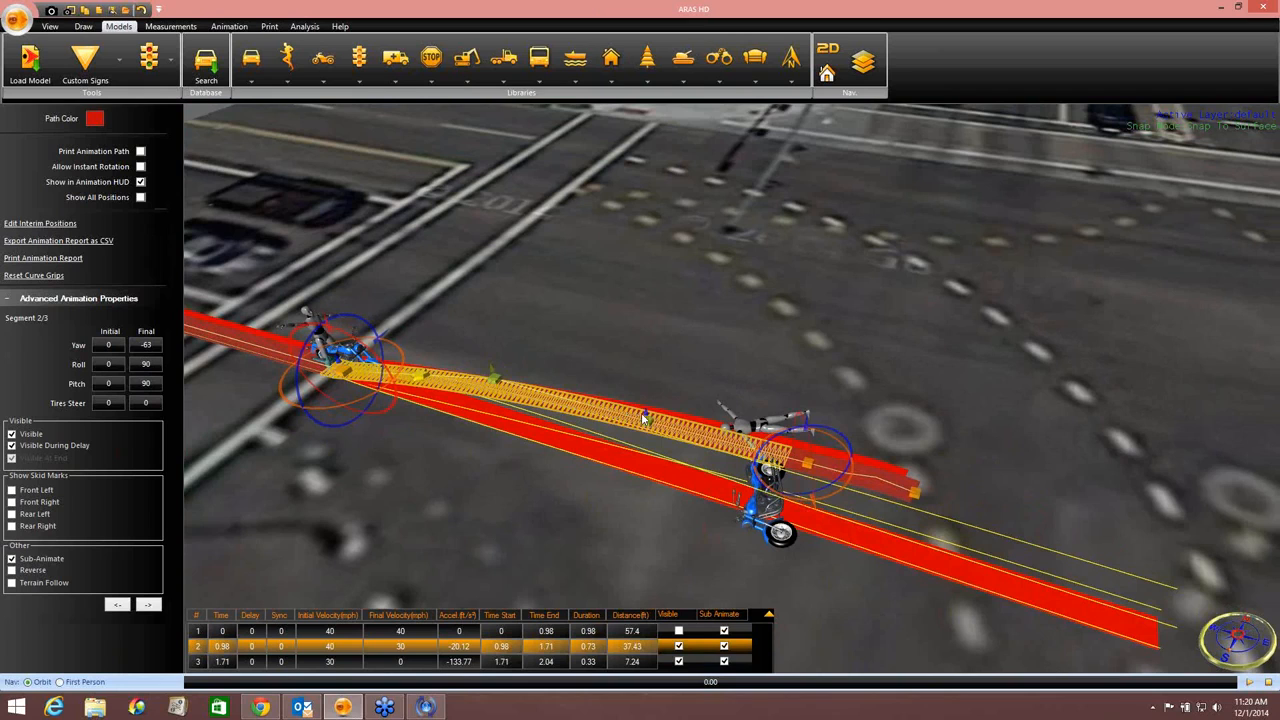
drag(646, 413, 652, 404)
Step: Rotate the dummy to a roll of 13 where segment 3 starts, and reposition that segment's start and end points
right_drag(862, 594, 832, 472)
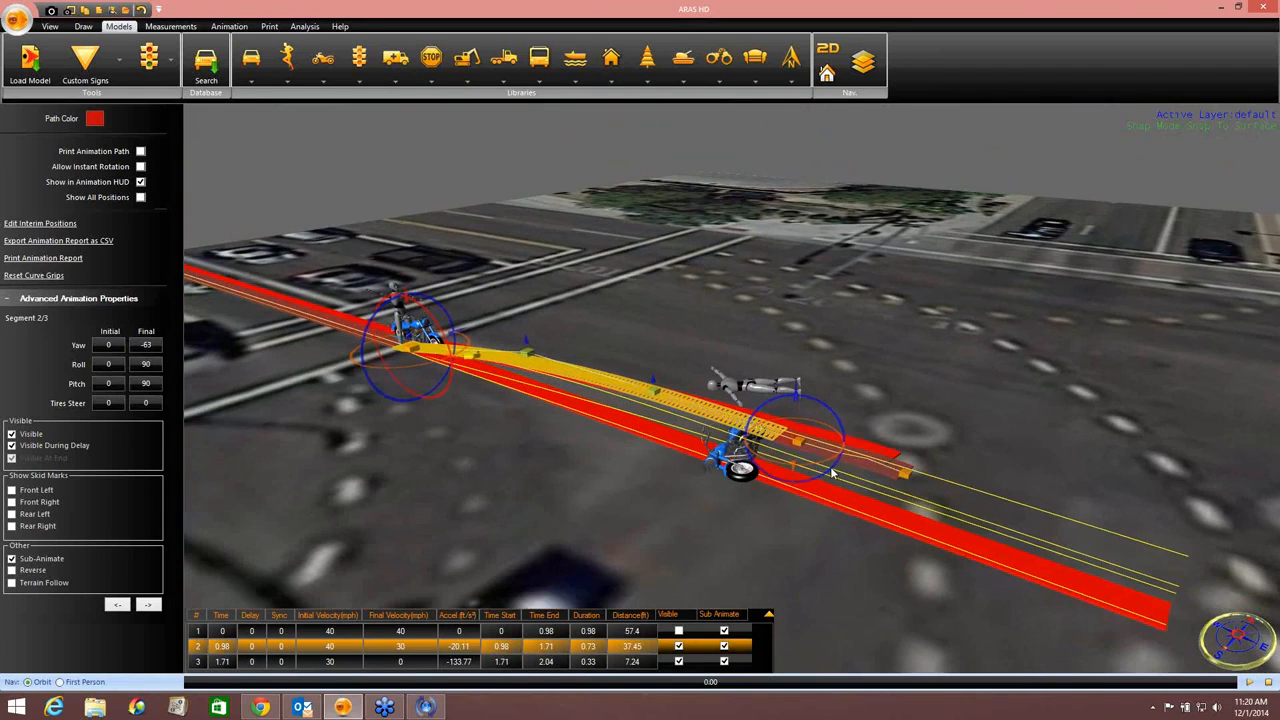
drag(840, 426, 825, 486)
middle_drag(842, 500, 812, 458)
click(796, 434)
drag(796, 434, 794, 433)
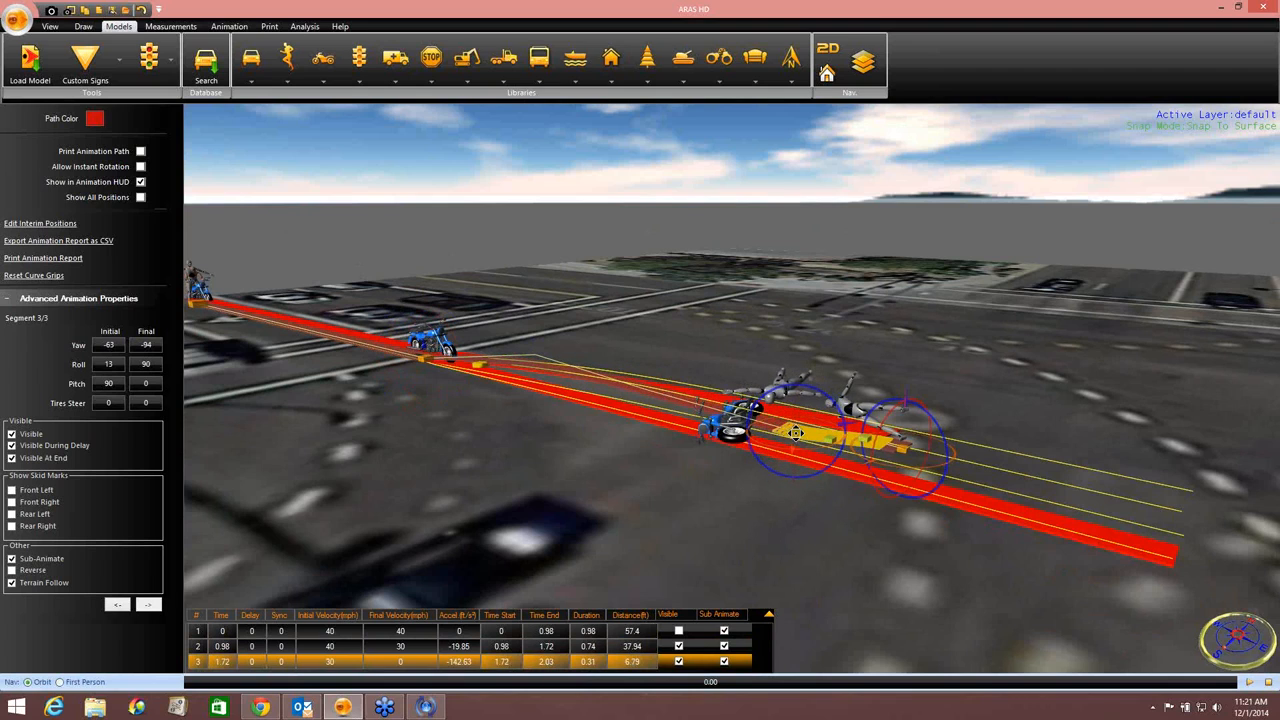
mouse_move(900, 447)
mouse_down()
mouse_move(906, 490)
mouse_move(911, 460)
mouse_up()
Step: Play the animation and inspect the dummy's flight and landing from the far side of the intersection
middle_drag(914, 516, 1237, 693)
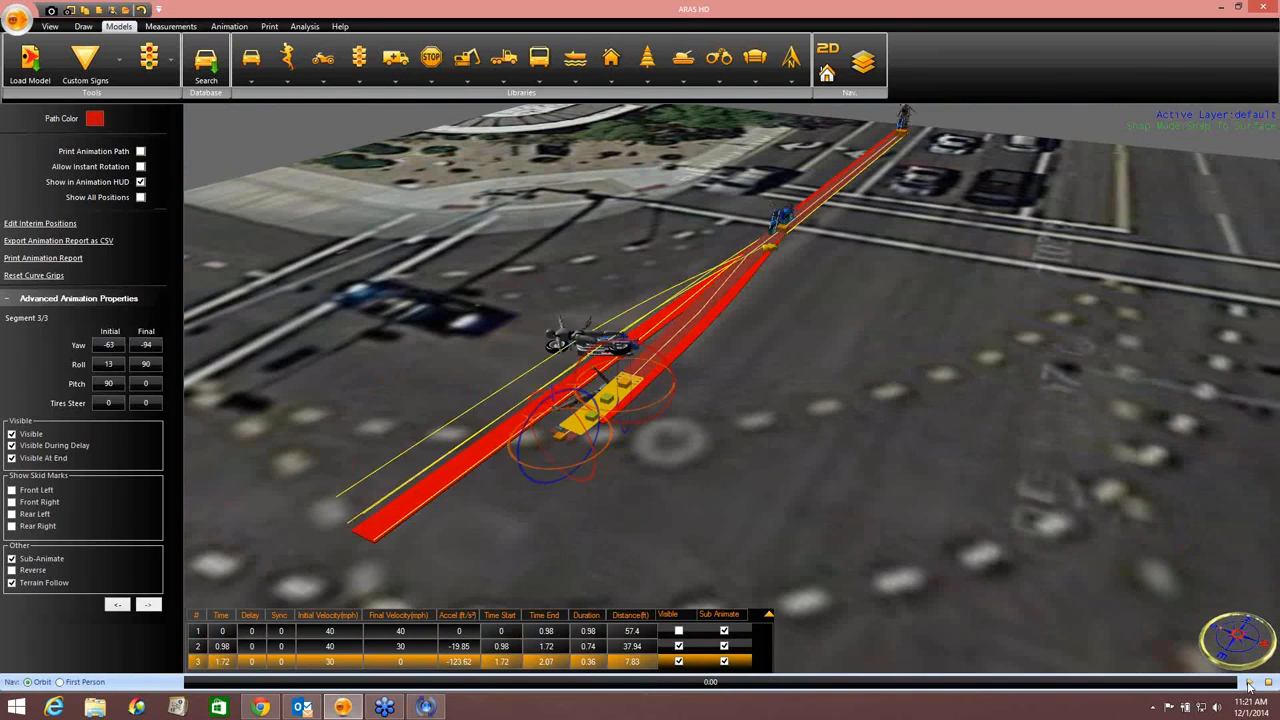
click(1248, 683)
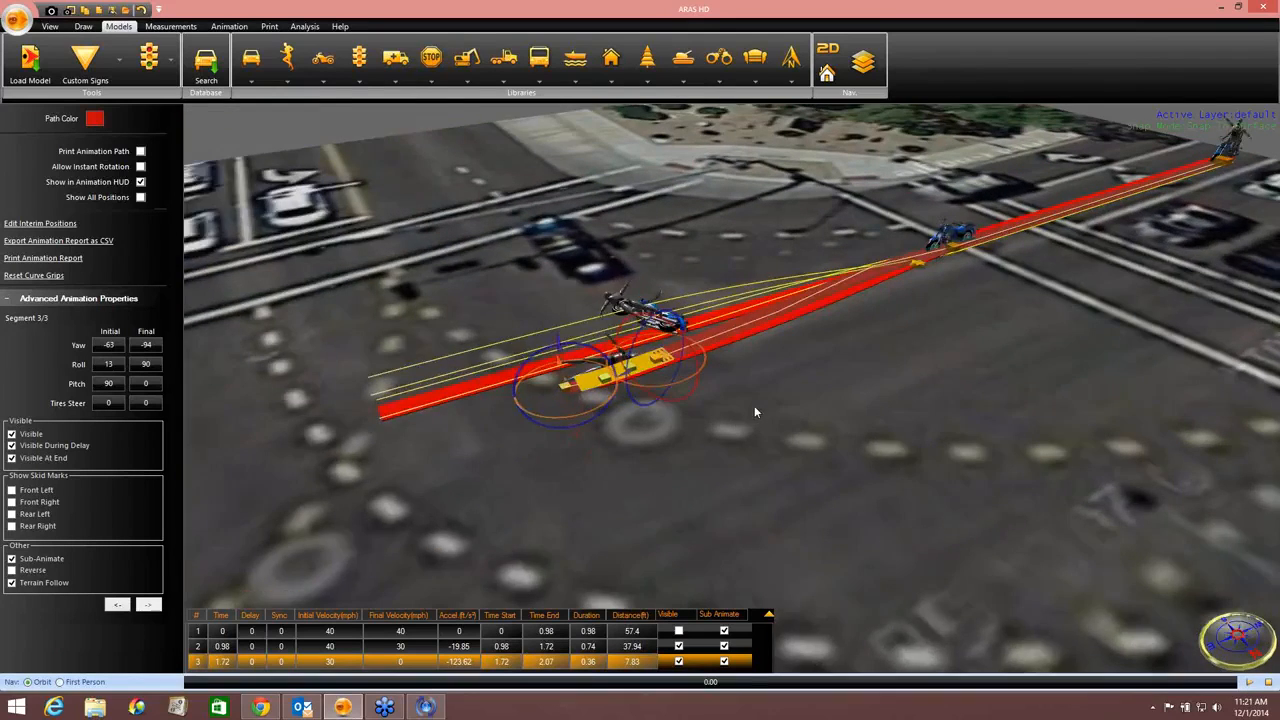
middle_drag(756, 412, 678, 476)
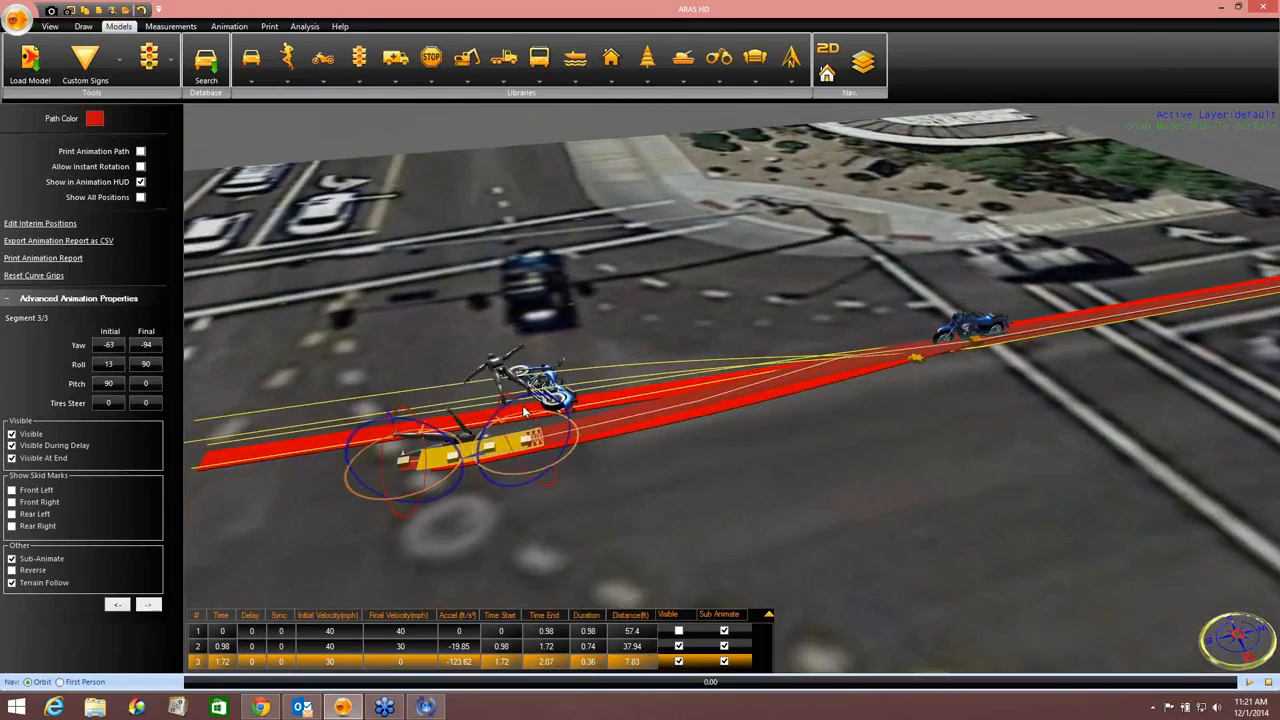
Step: Rotate the dummy's final position to yaw -3 and pitch 272, and play the animation to check the tumble
drag(451, 459, 483, 477)
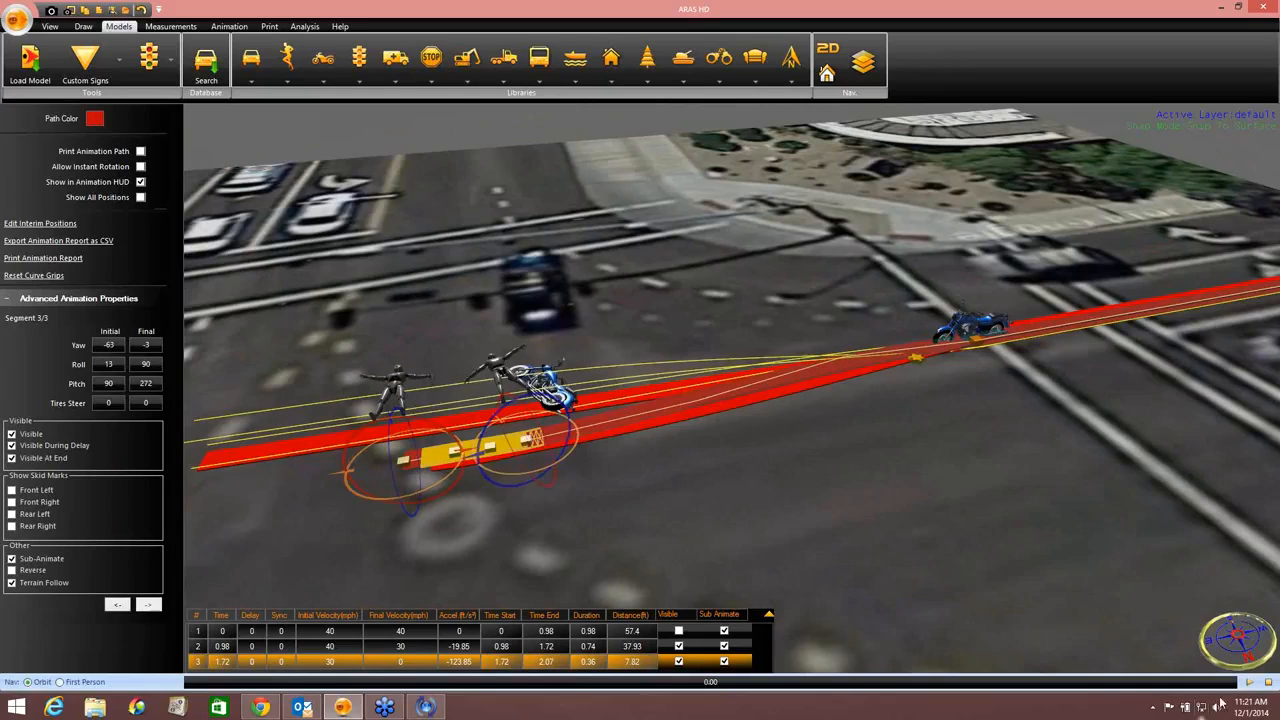
click(1248, 683)
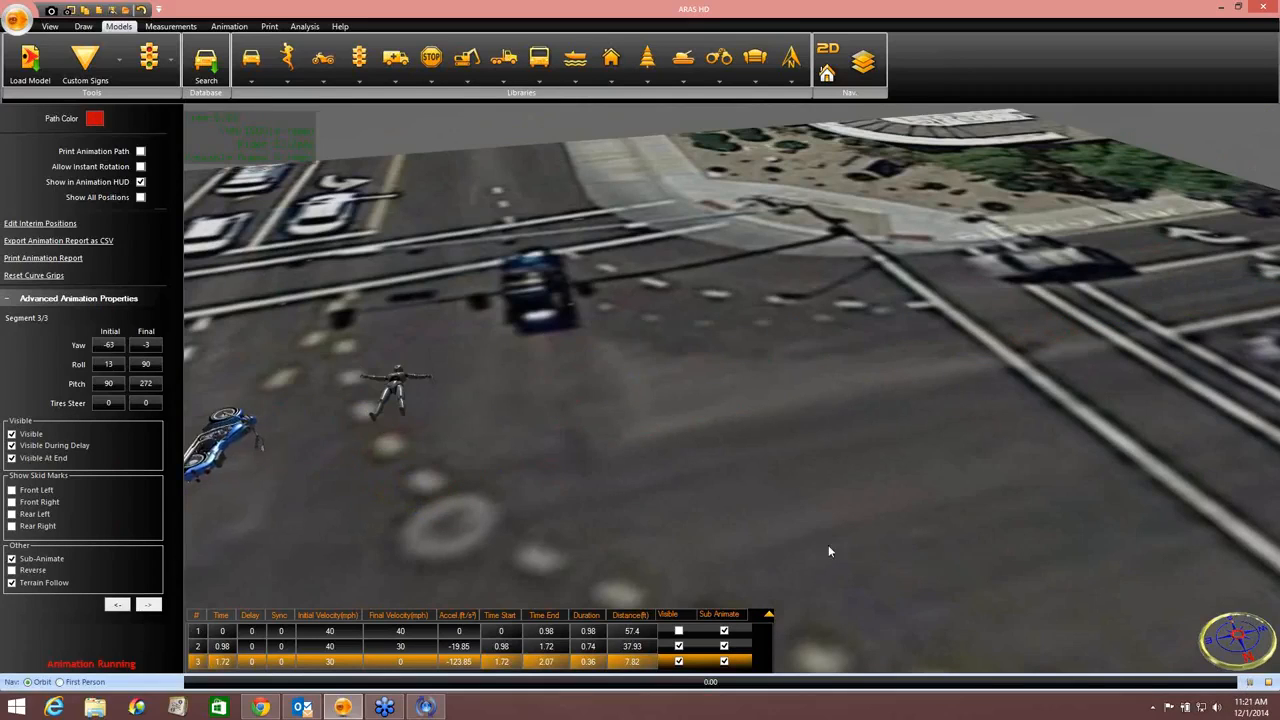
drag(828, 545, 807, 549)
middle_drag(807, 549, 825, 482)
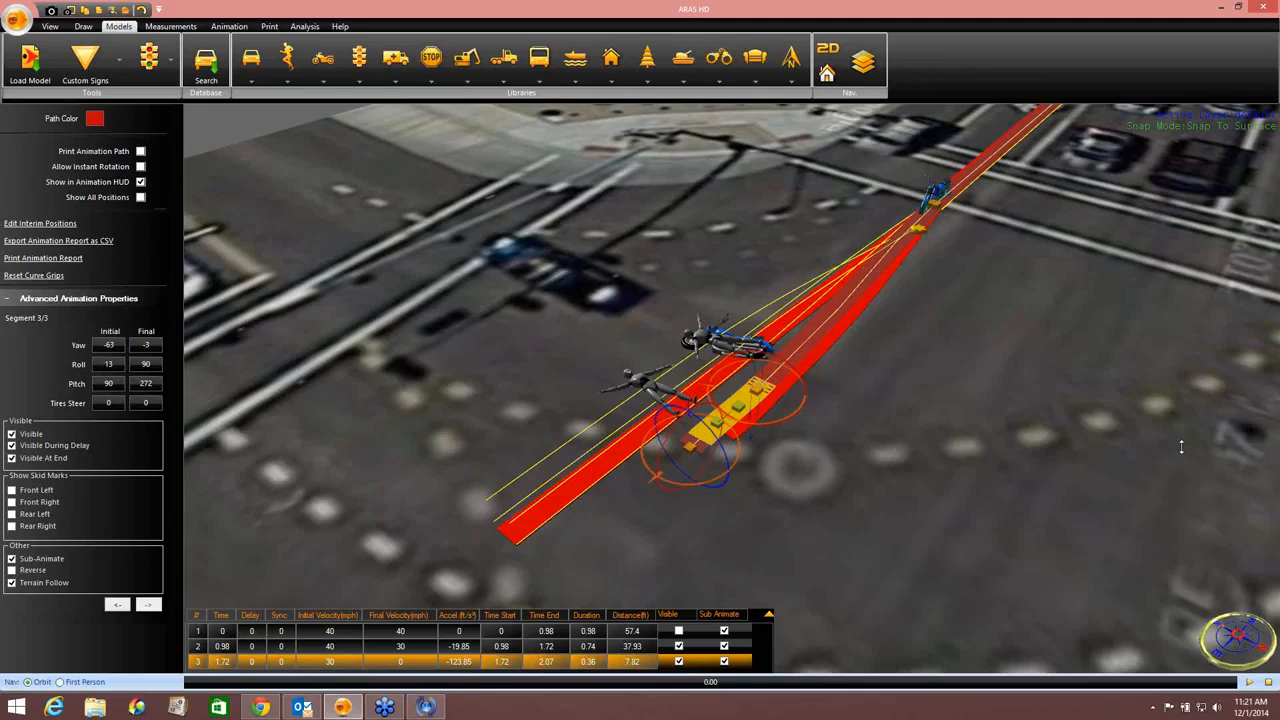
Step: Move the end and start positions of segment 3 away from the motorcycle's route, making segments 2 and 3 39.57 ft and 10.21 ft long
drag(1181, 446, 1182, 463)
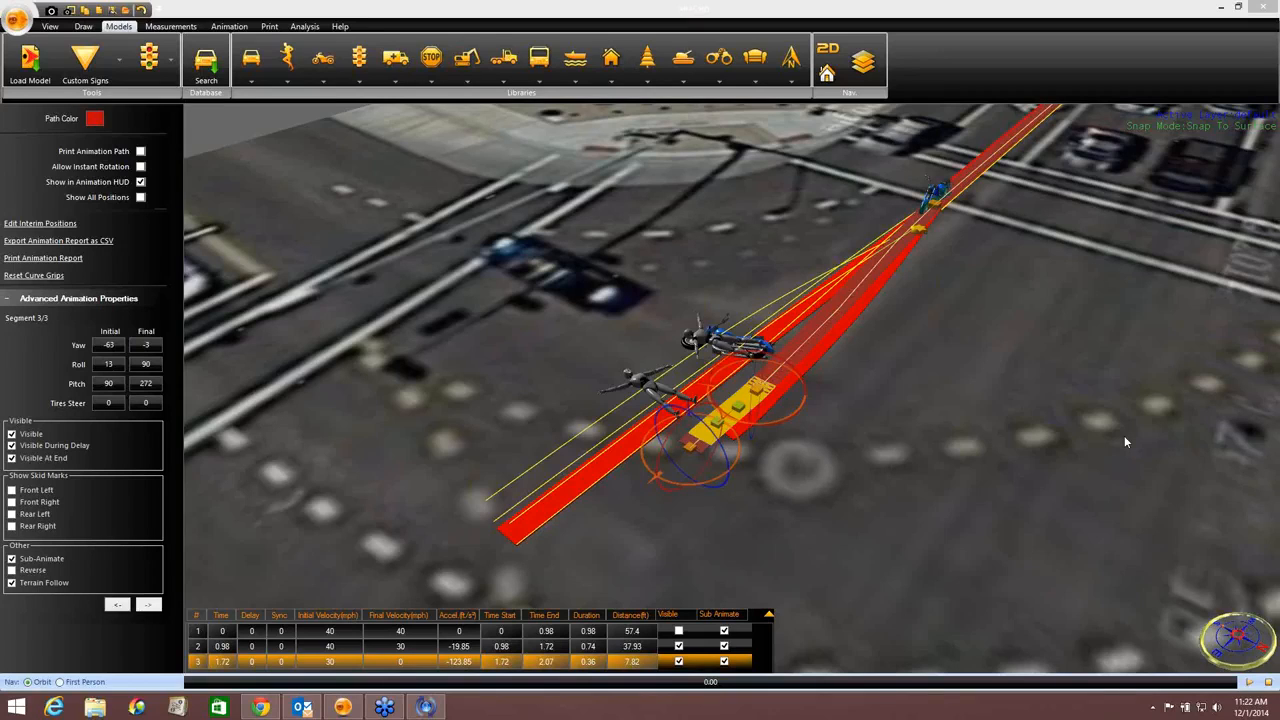
middle_drag(1010, 384, 1003, 379)
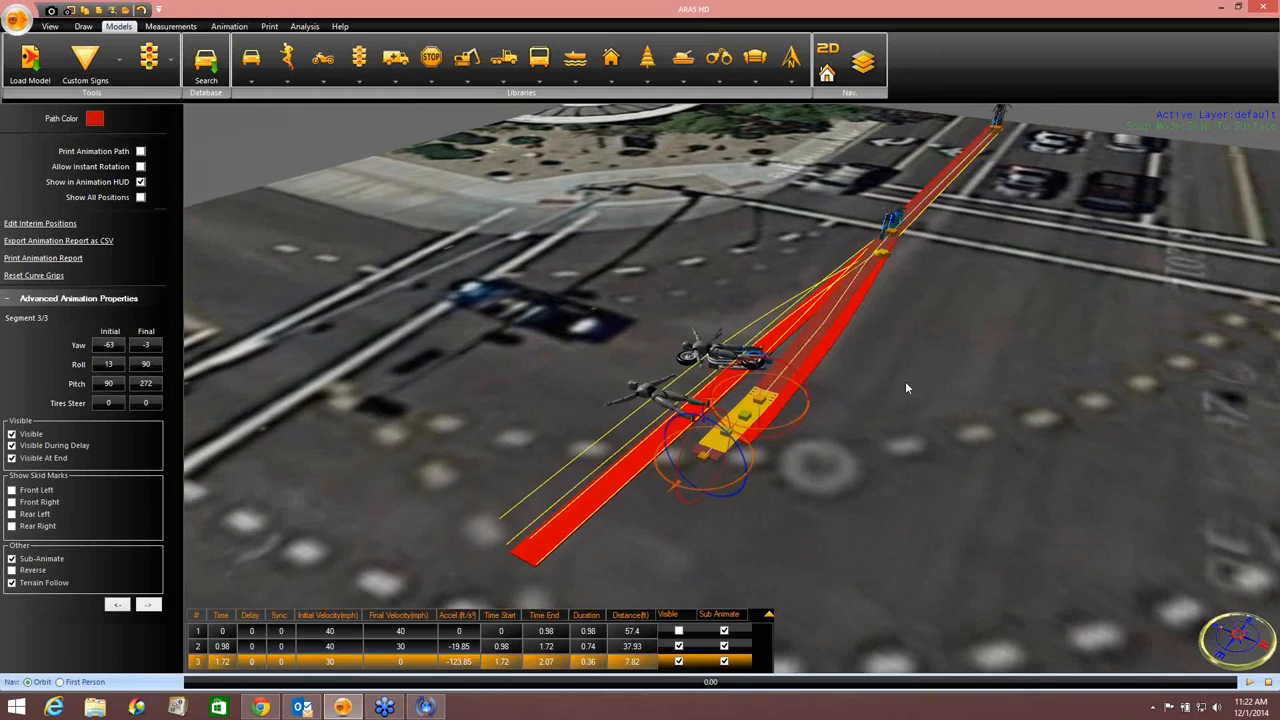
middle_drag(928, 385, 810, 491)
drag(810, 491, 959, 479)
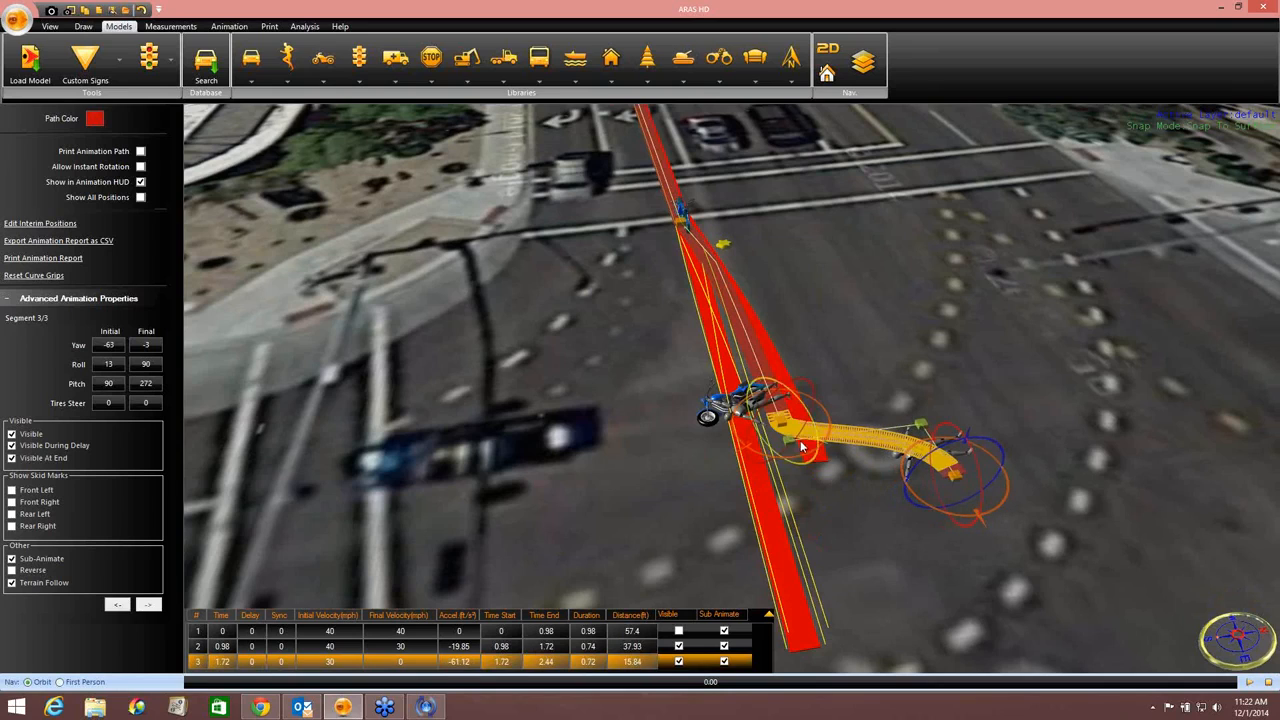
drag(791, 441, 879, 437)
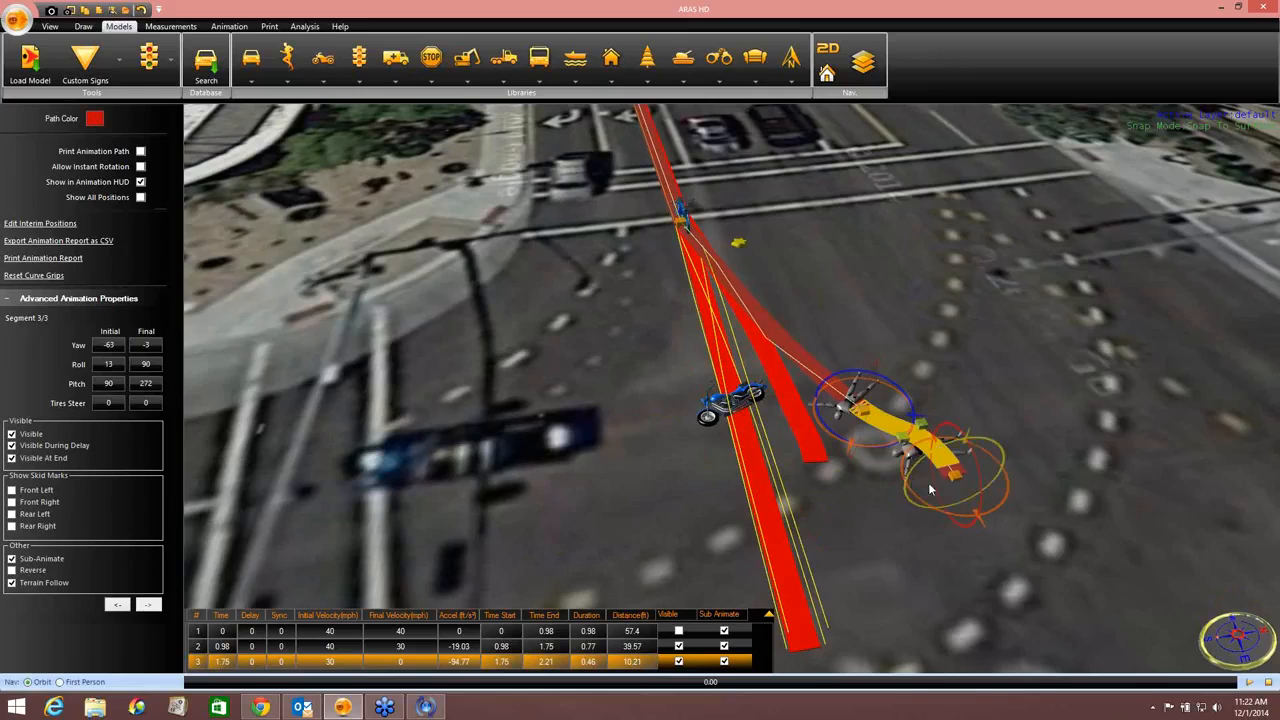
Step: Play the animation several times to check the dummy's diverging motion after impact
click(1251, 684)
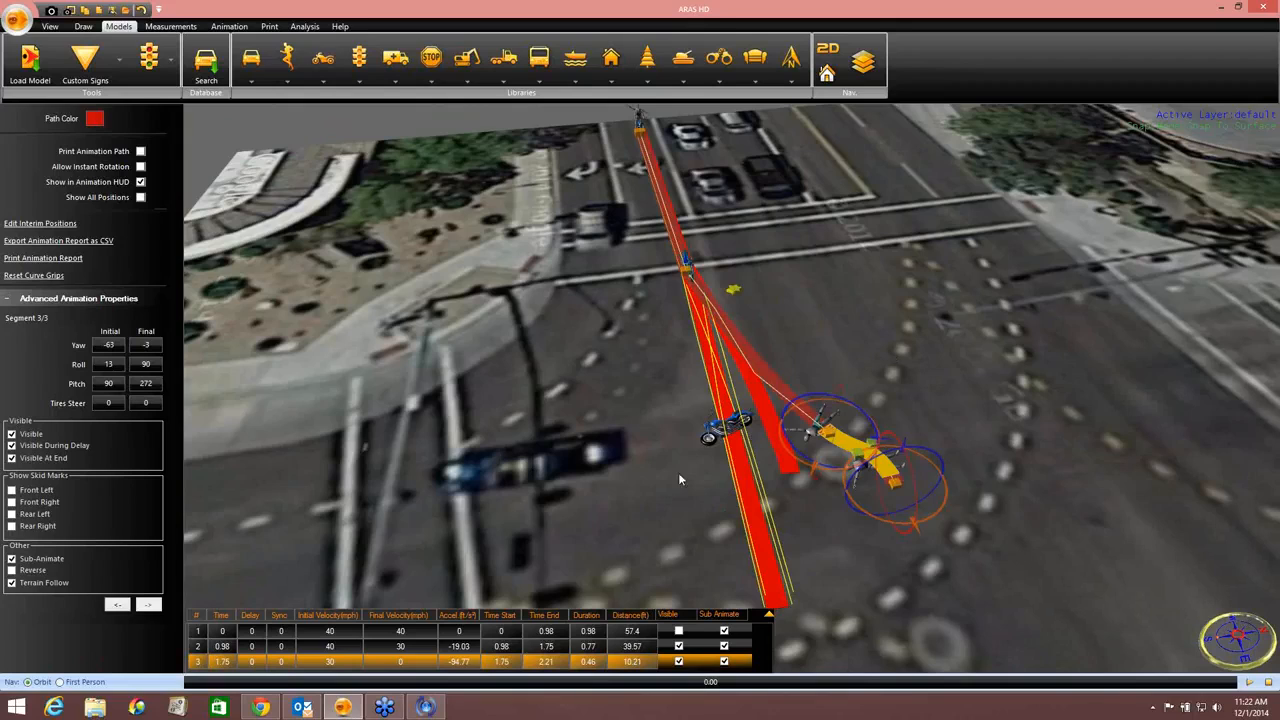
click(1249, 684)
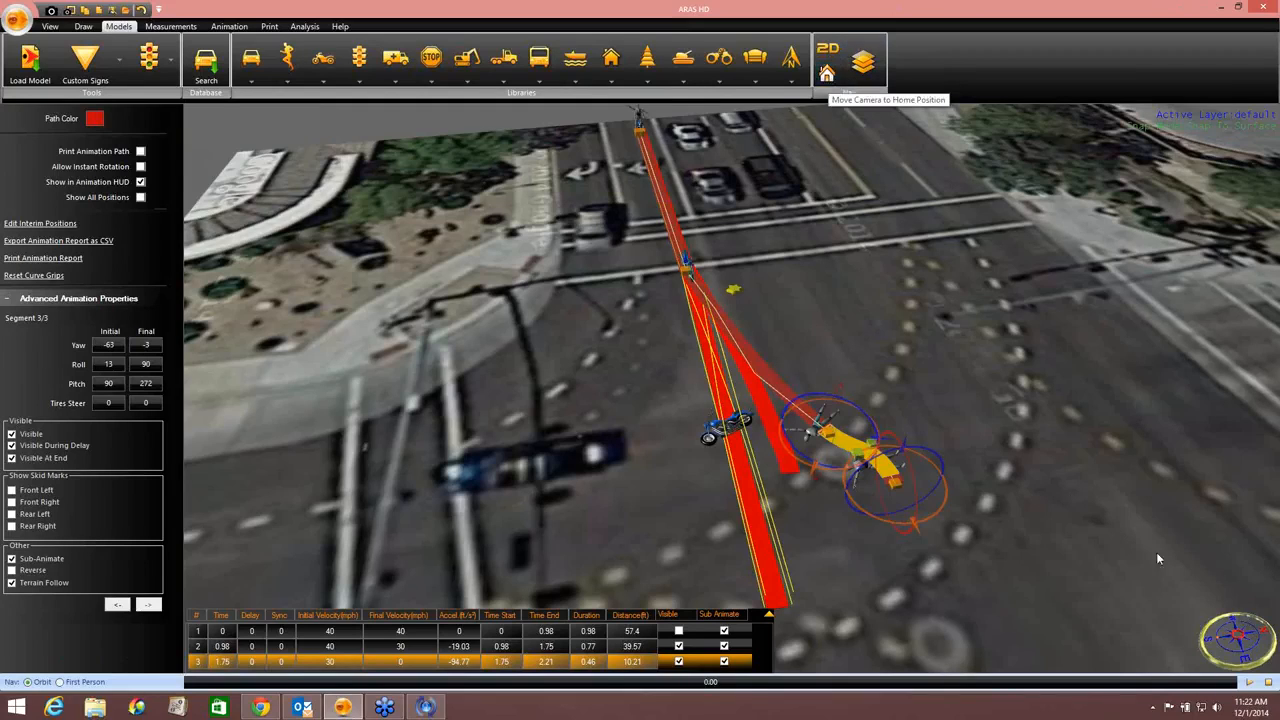
click(1249, 683)
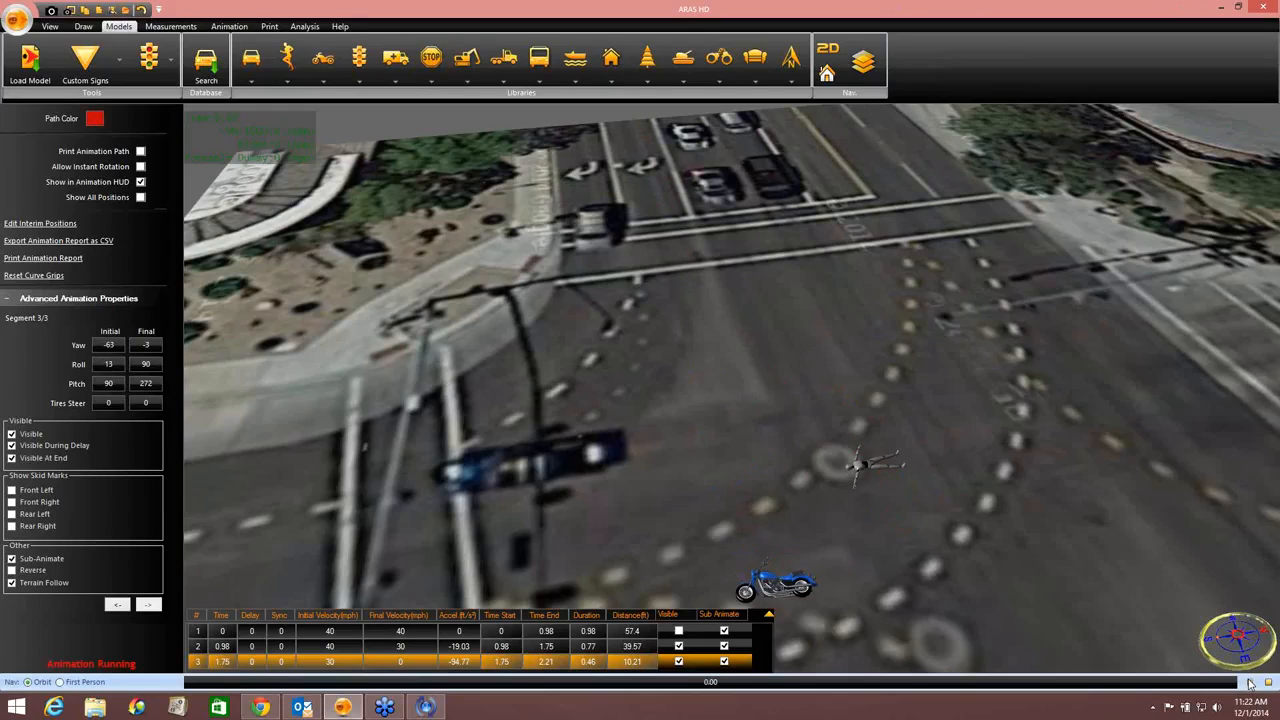
click(1249, 683)
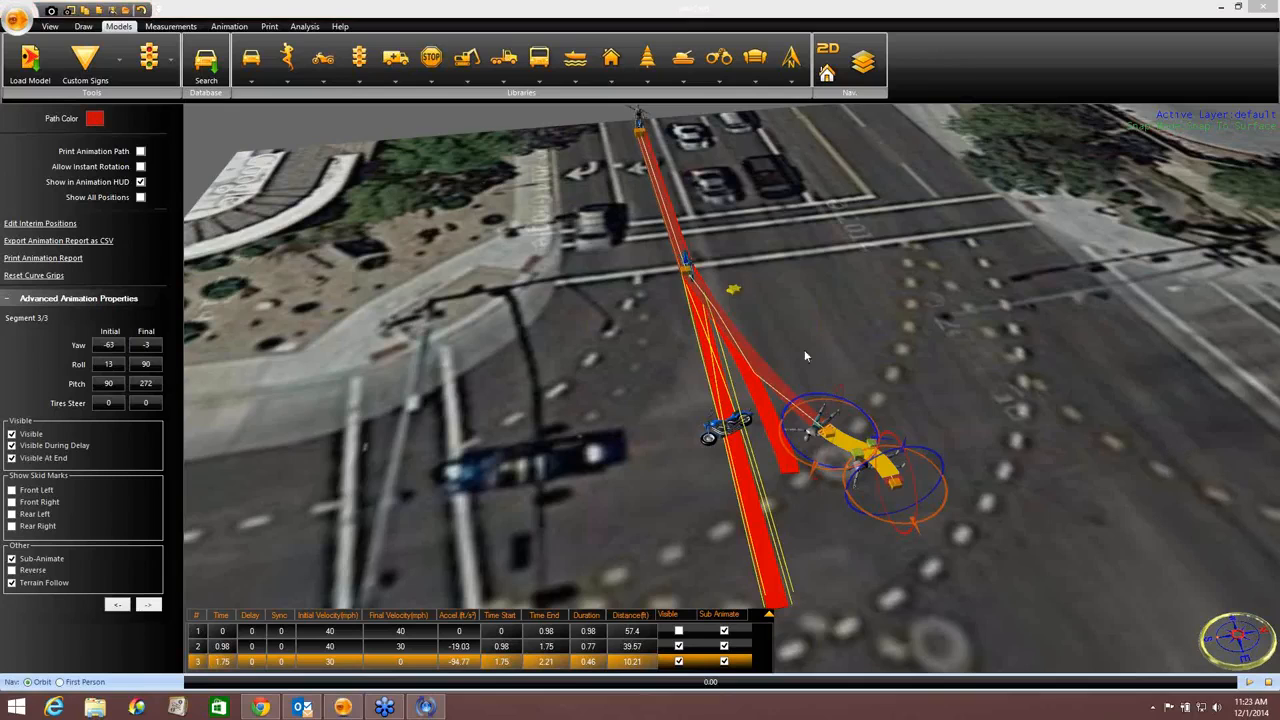
Step: Lock the Prone guy layer and unlock the Rider before impact layer
middle_drag(817, 321, 847, 325)
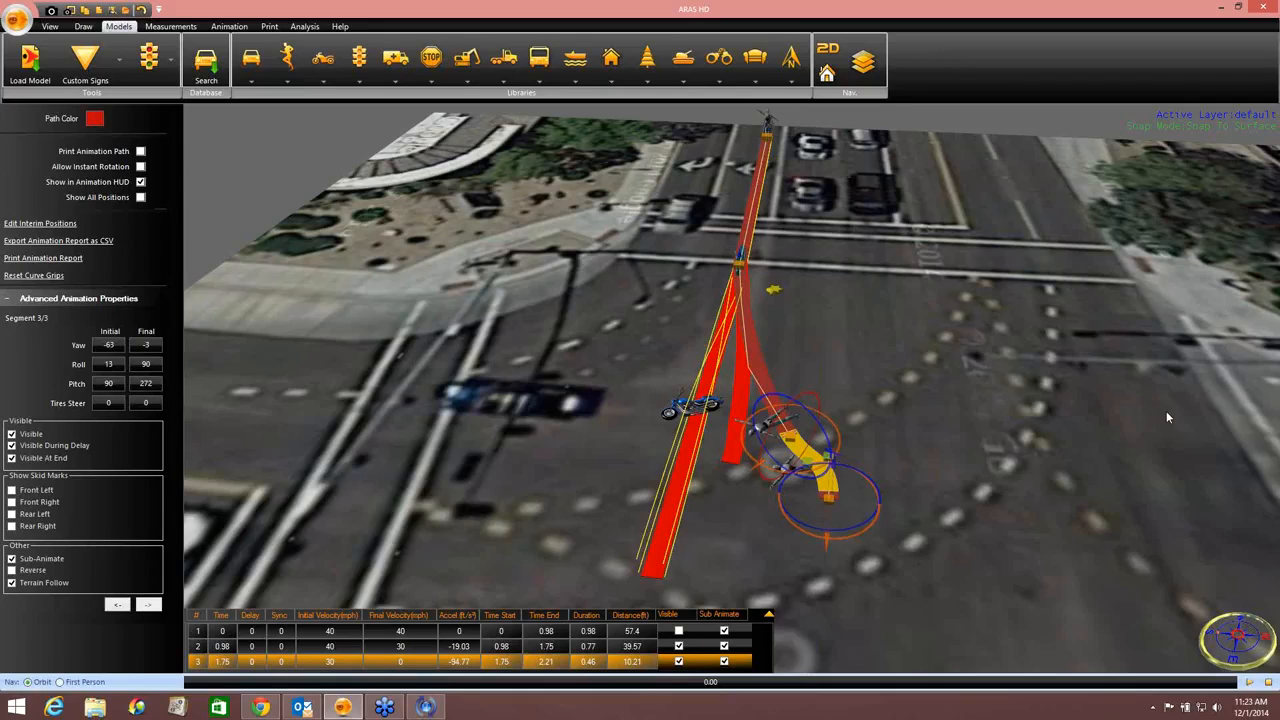
click(863, 62)
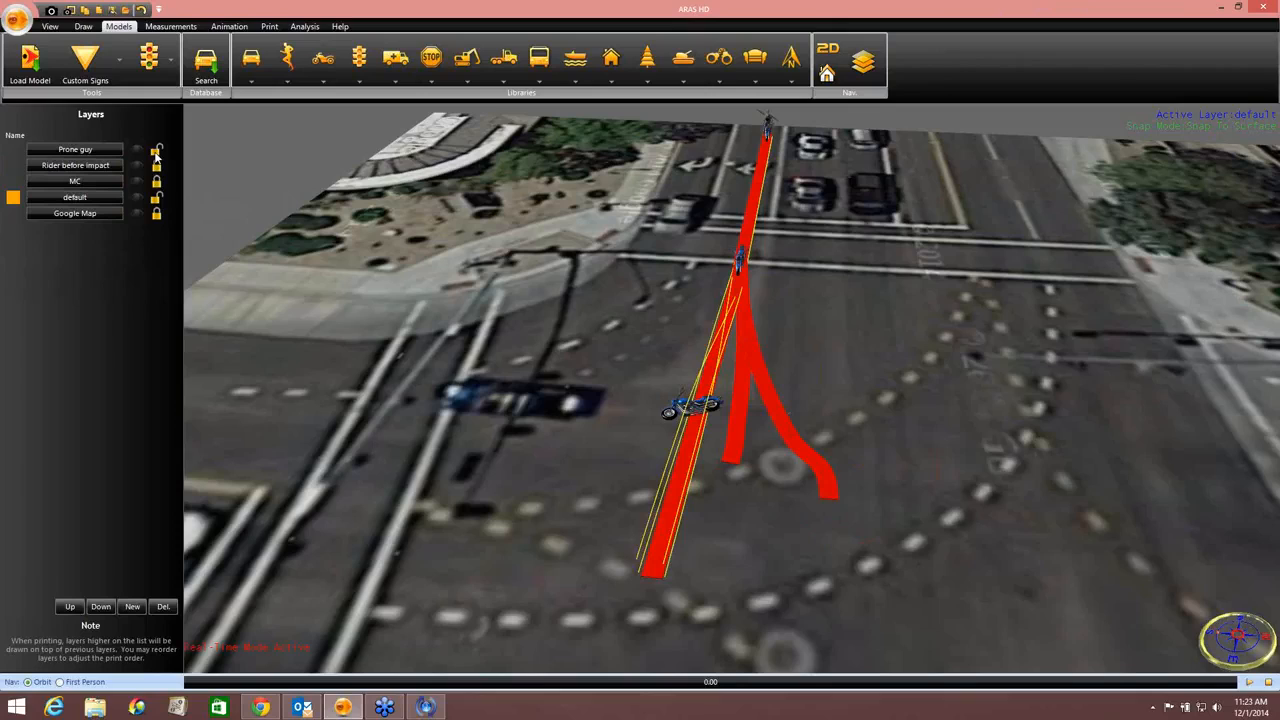
click(156, 153)
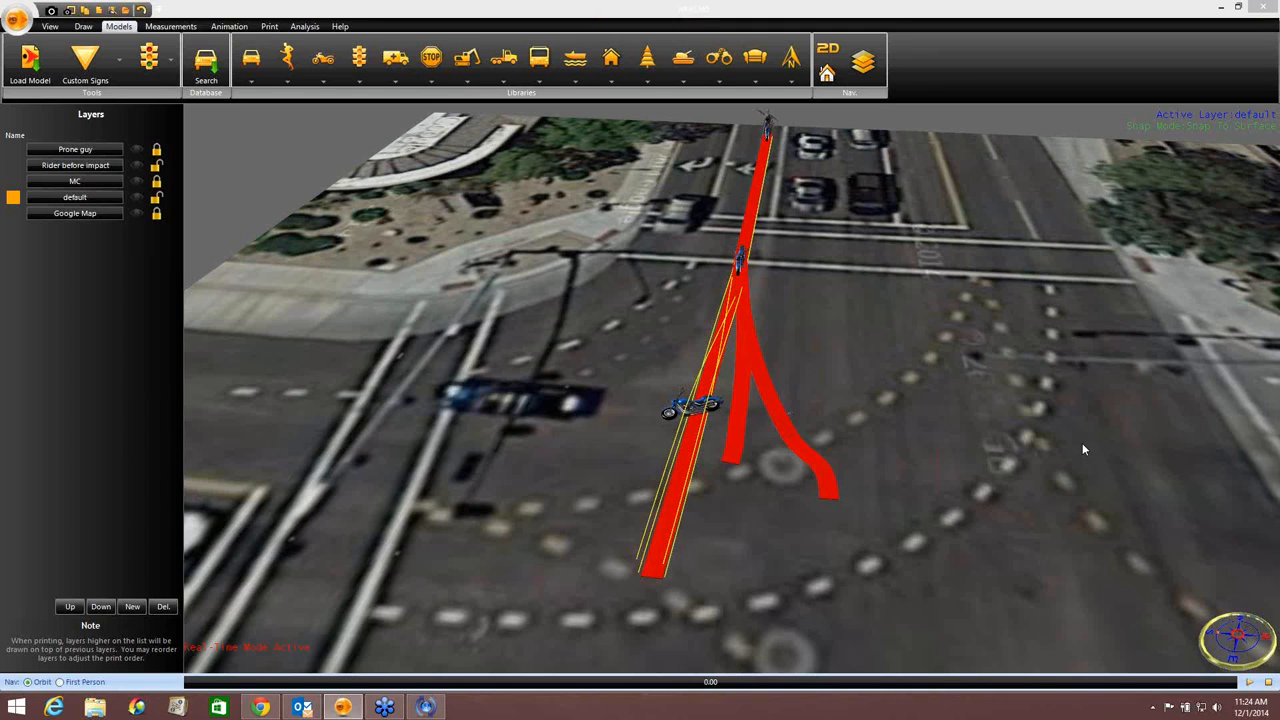
Step: Examine the motorcycle, rider and dummy paths across the whole intersection
middle_drag(882, 205, 761, 377)
scroll(761, 311, down, 3)
scroll(708, 274, up, 1)
middle_drag(714, 275, 693, 300)
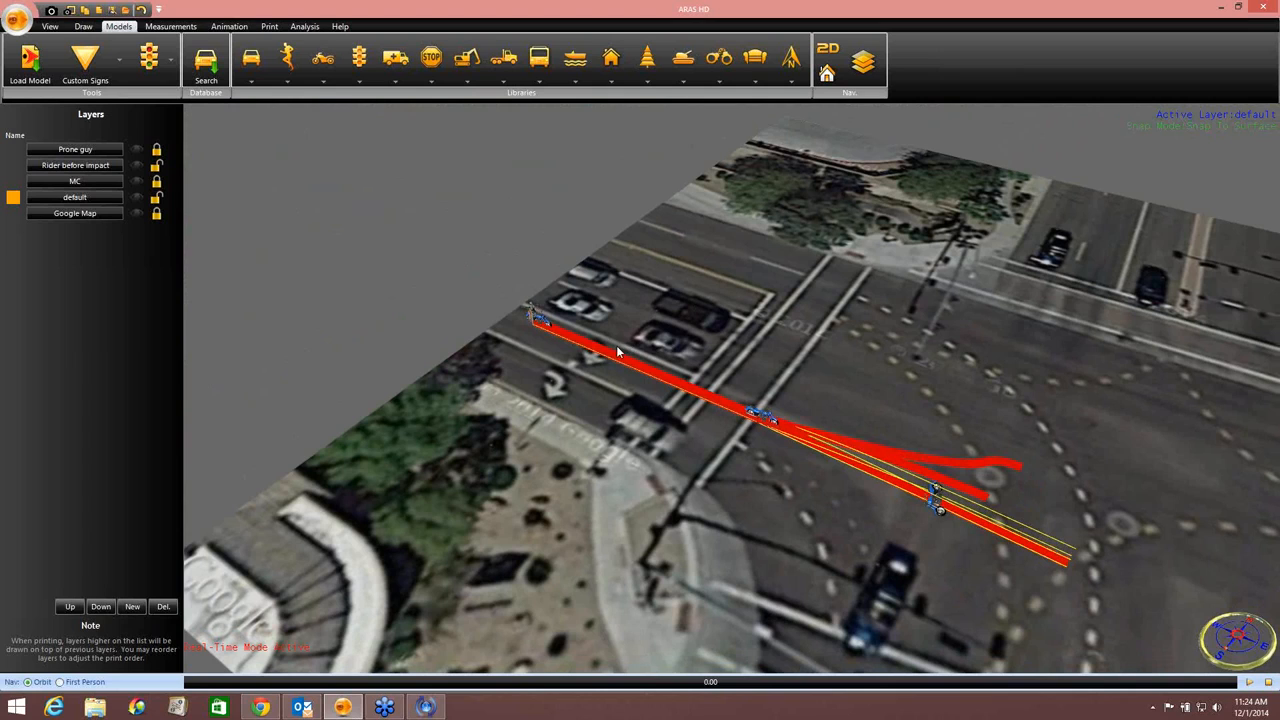
scroll(838, 477, up, 4)
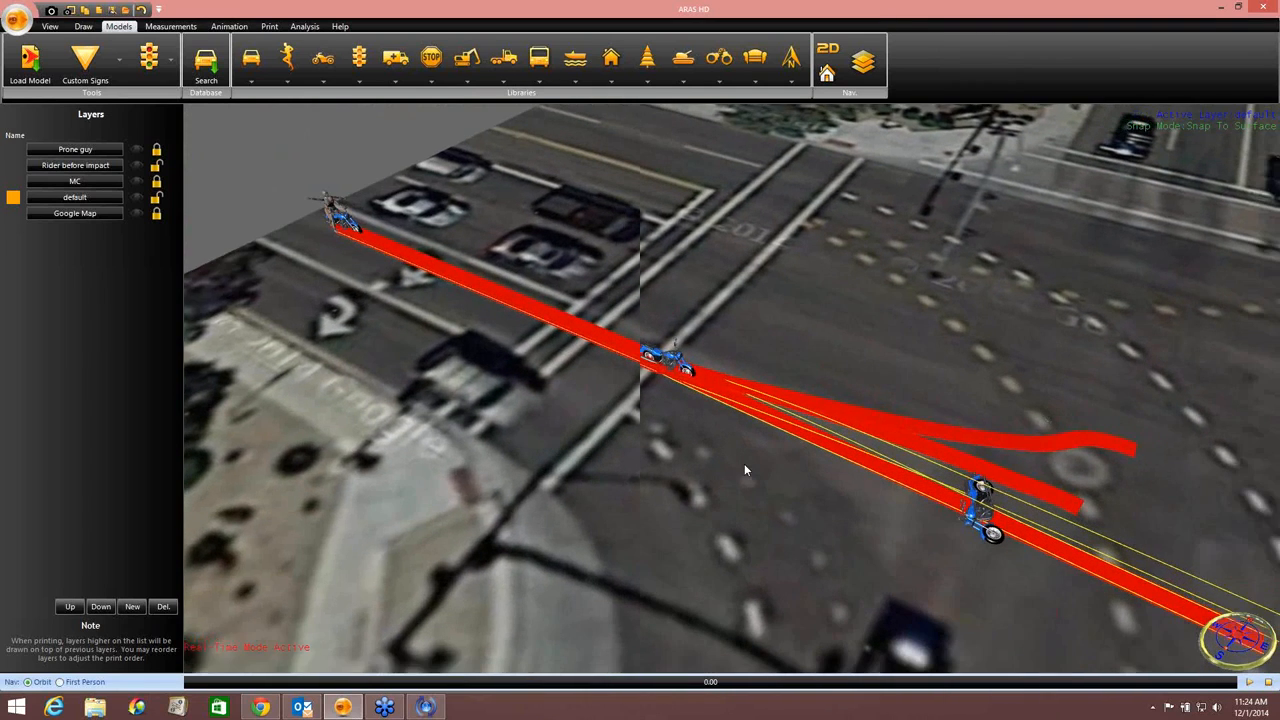
drag(744, 465, 708, 449)
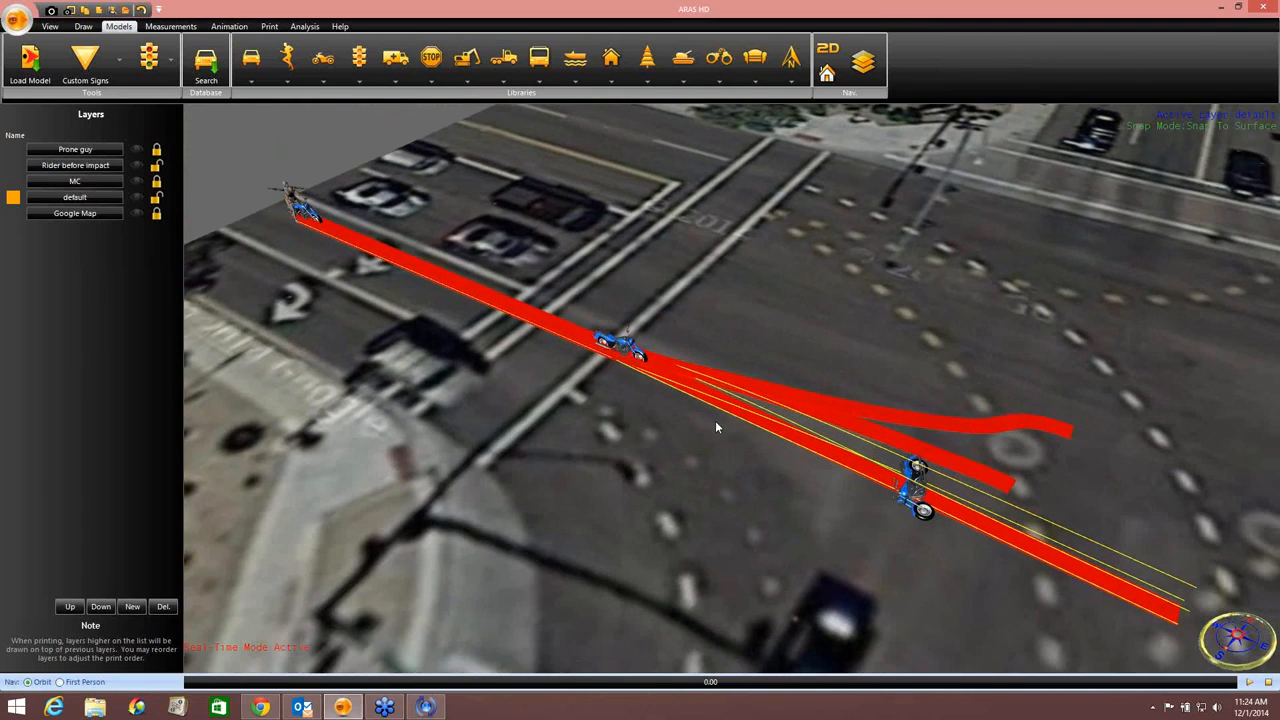
scroll(718, 407, down, 2)
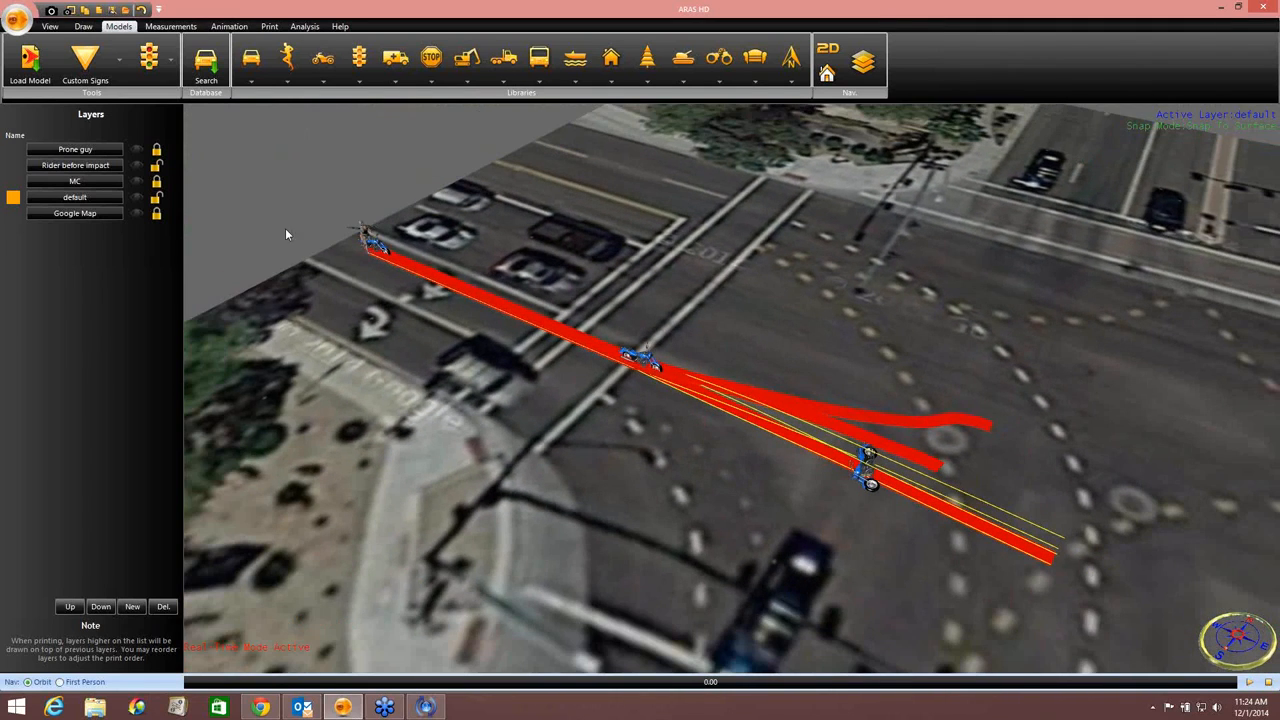
Step: Start a new scene without saving the motorcycle crash scene
click(16, 20)
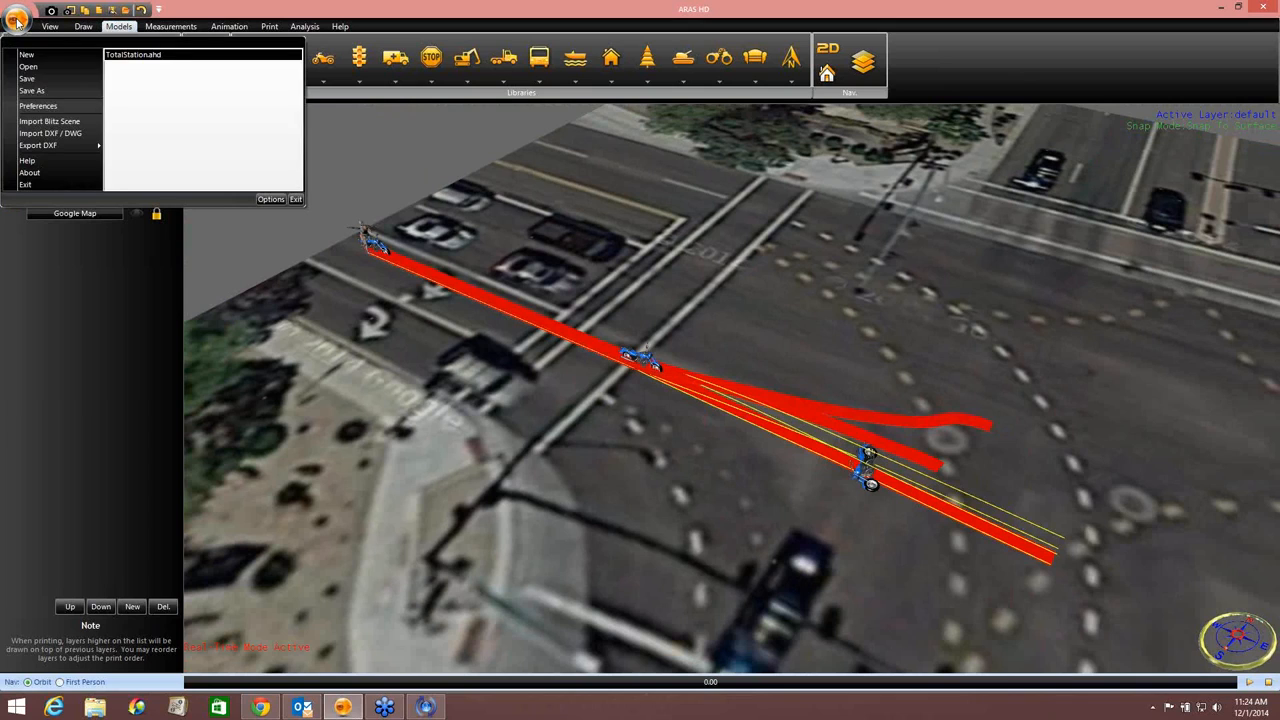
click(26, 58)
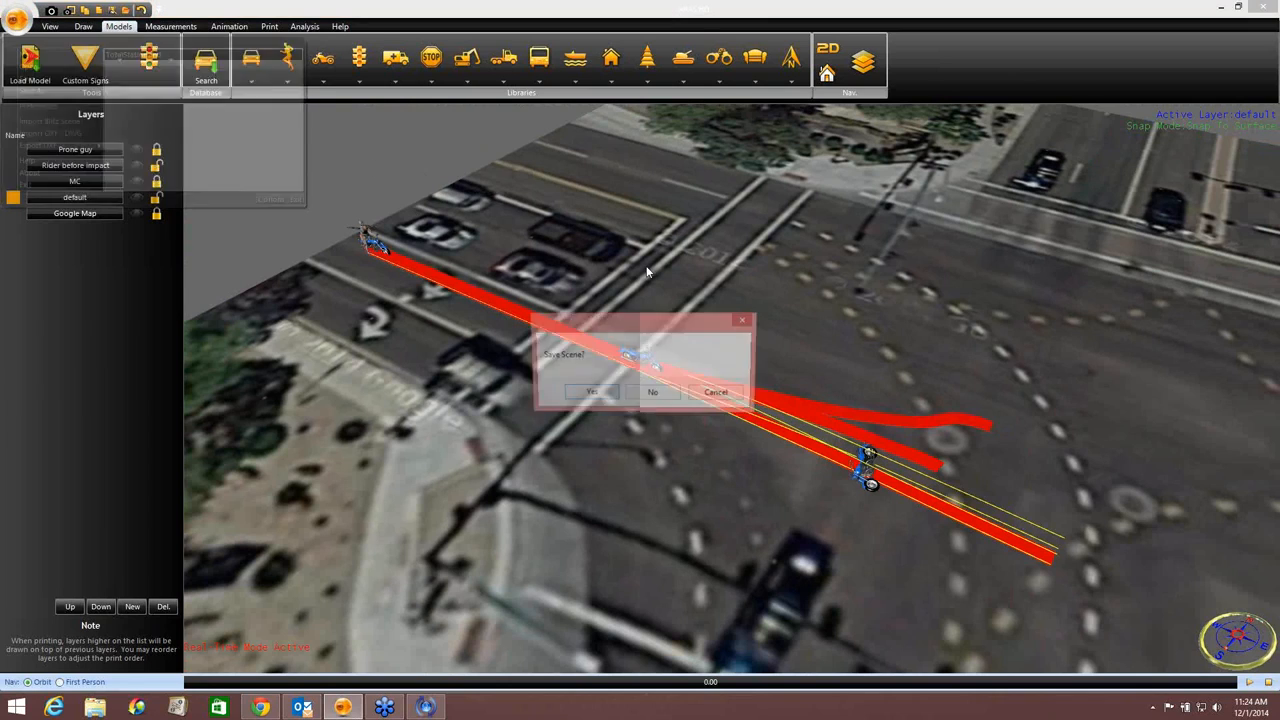
click(655, 392)
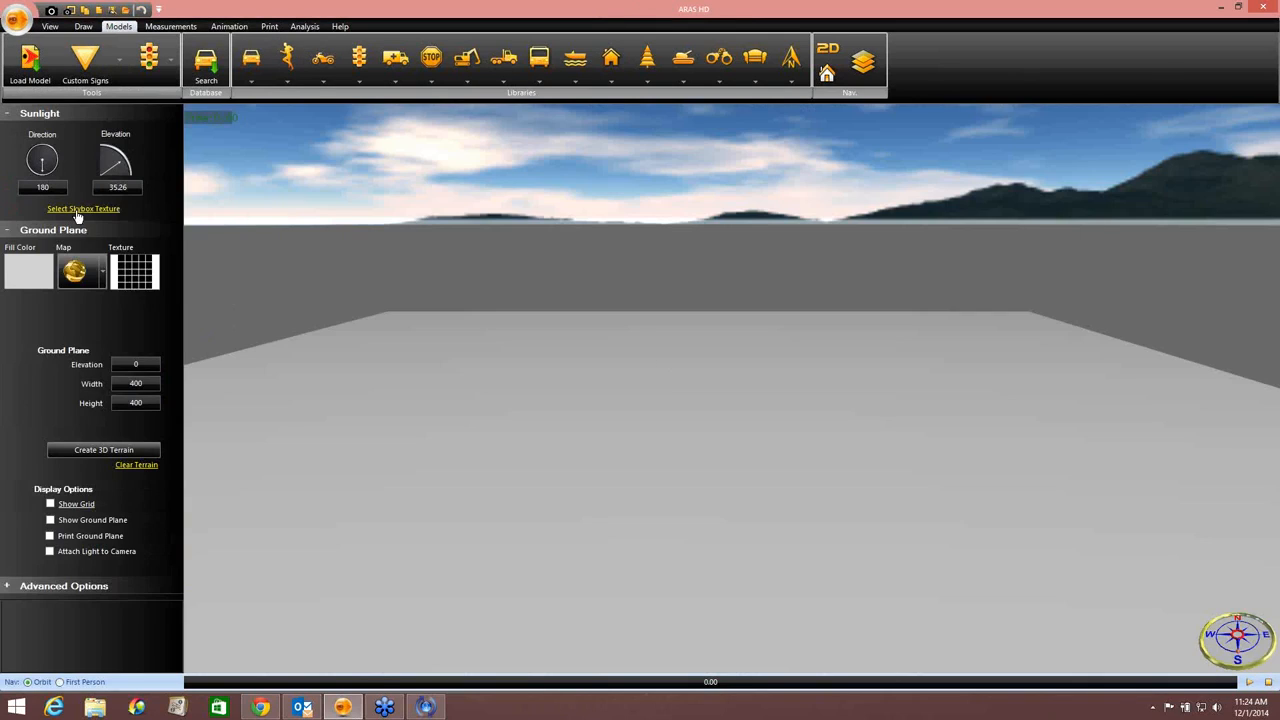
Step: Import the third marked Google Maps location, in Phoenix, as the ground image without its marker, and view it in 2D
click(80, 272)
click(114, 297)
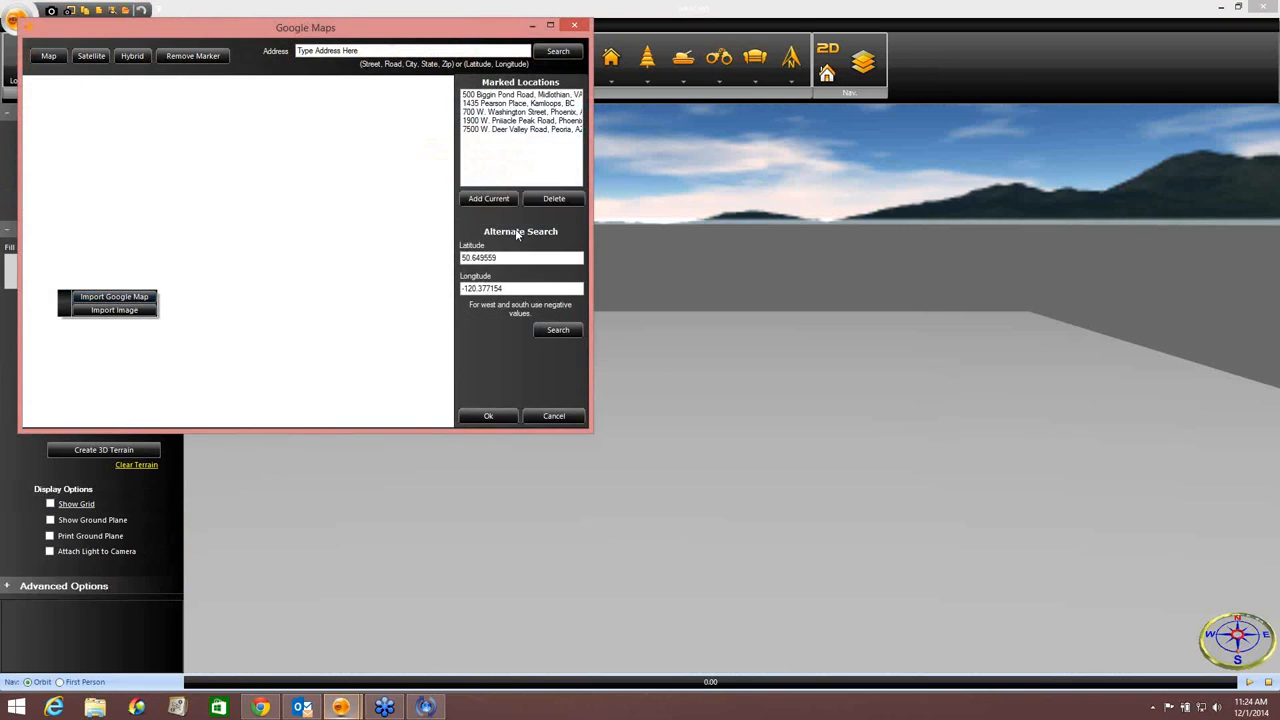
click(502, 111)
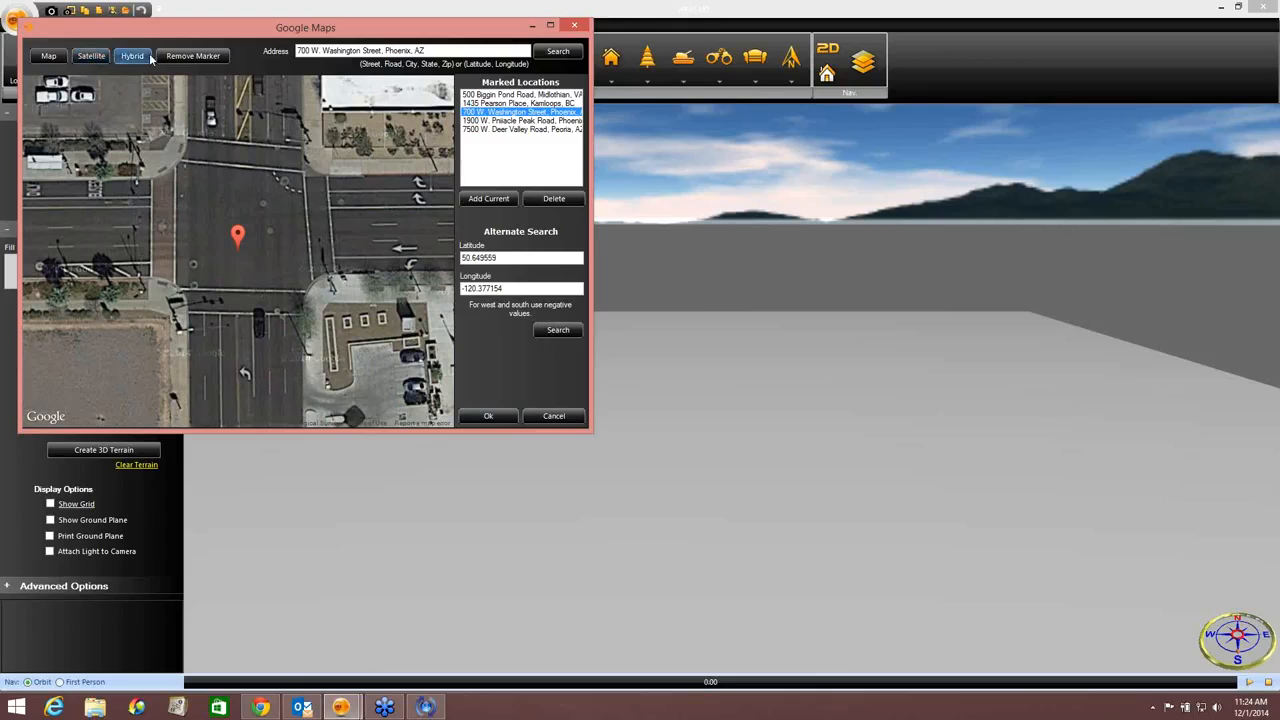
click(193, 56)
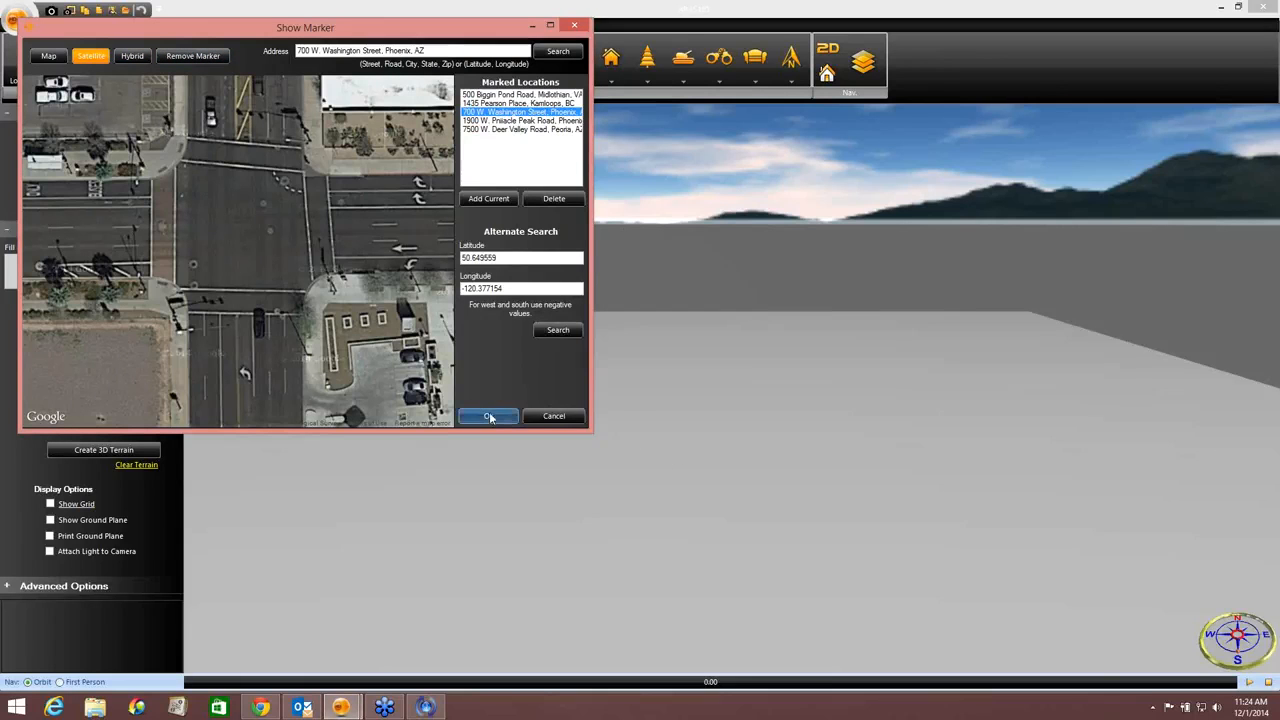
click(488, 416)
click(827, 49)
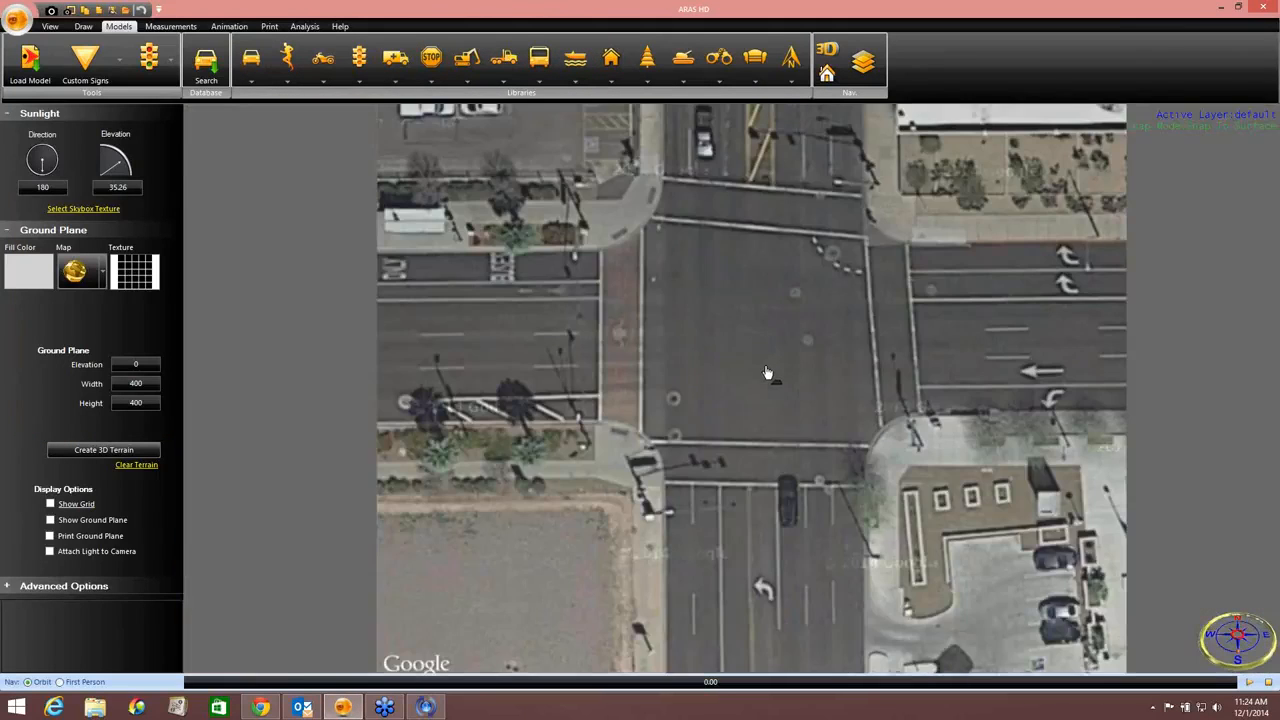
drag(767, 373, 743, 417)
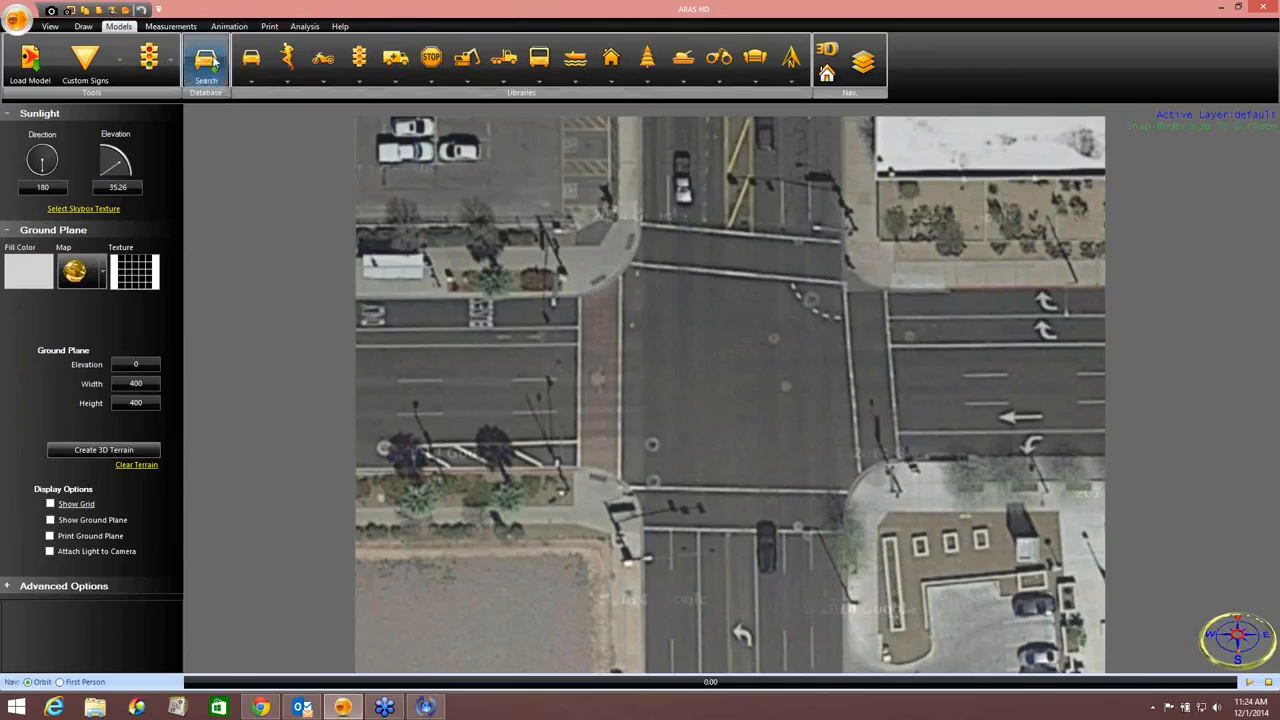
Step: Place a dark green car in the northbound lane and draw a three-segment path curving northwest, about 70, 33 and 42 ft long
click(249, 58)
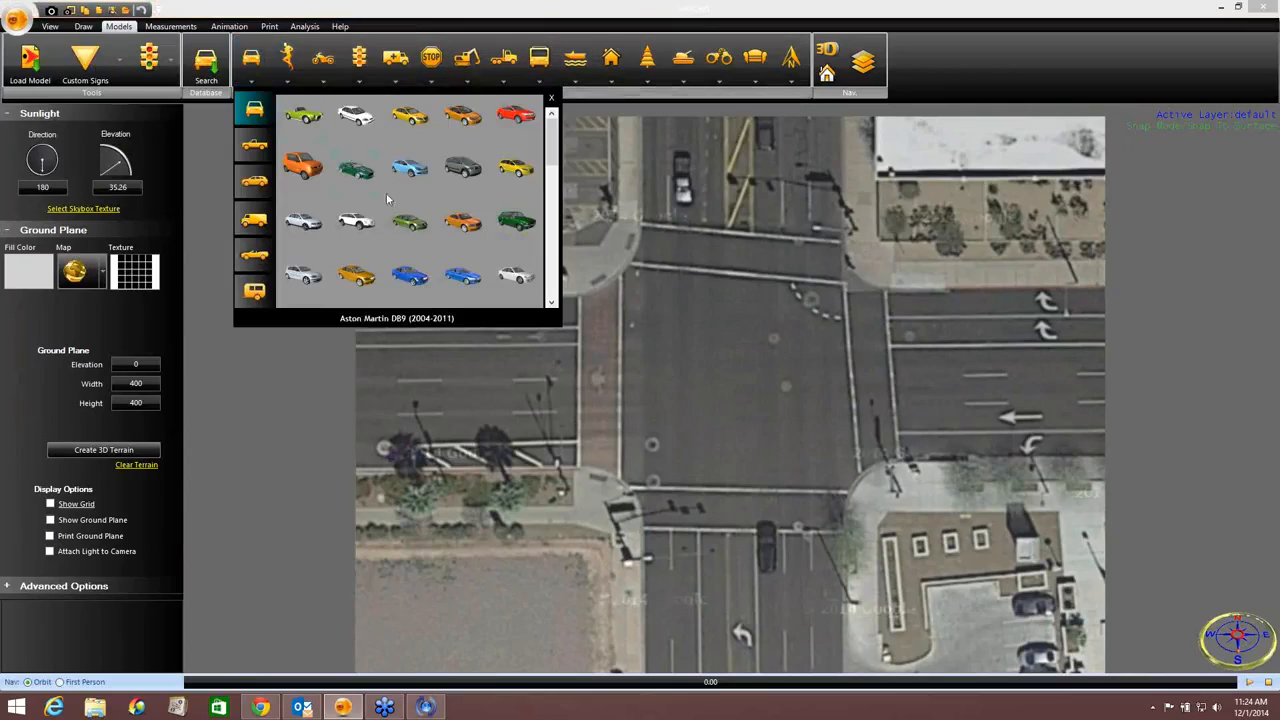
click(406, 224)
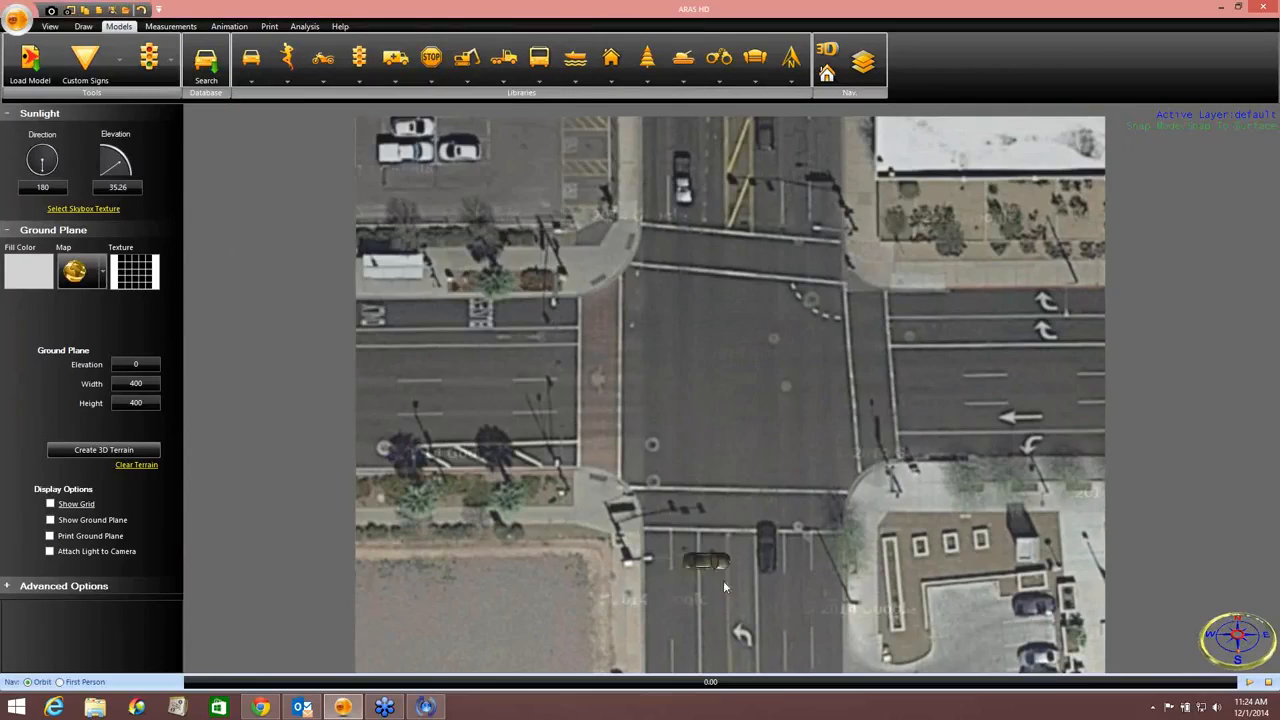
click(798, 650)
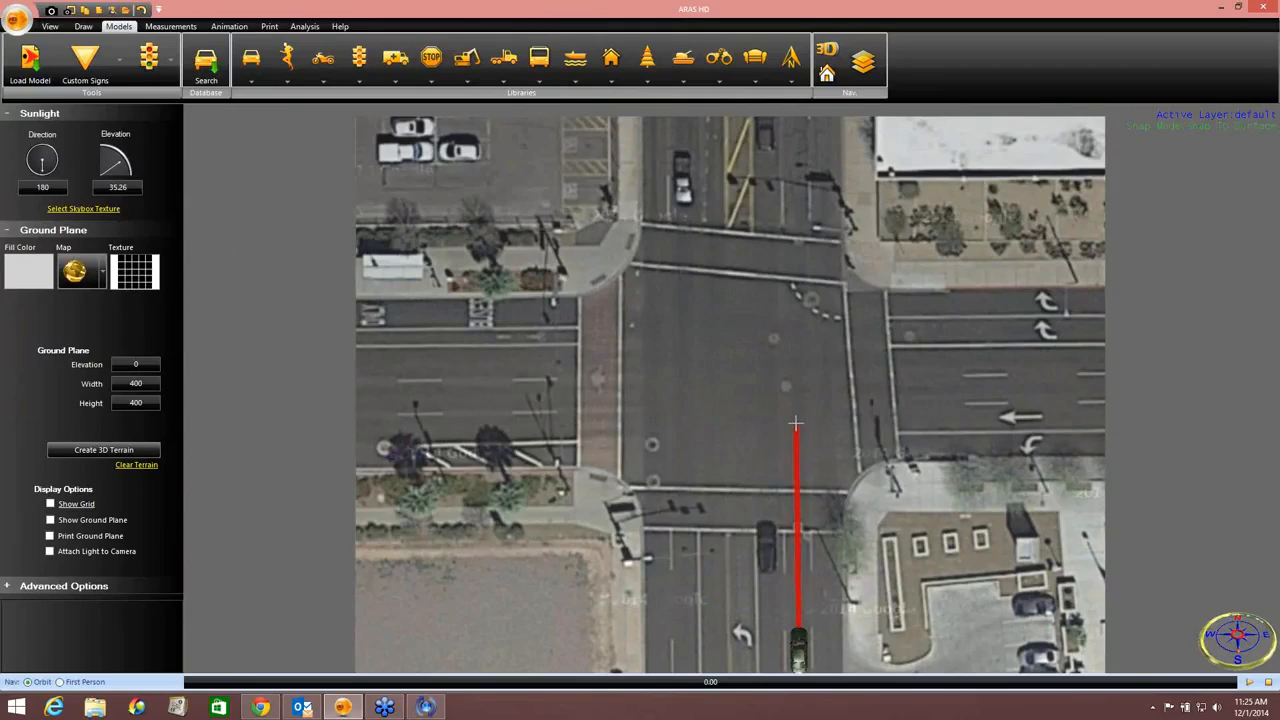
click(795, 448)
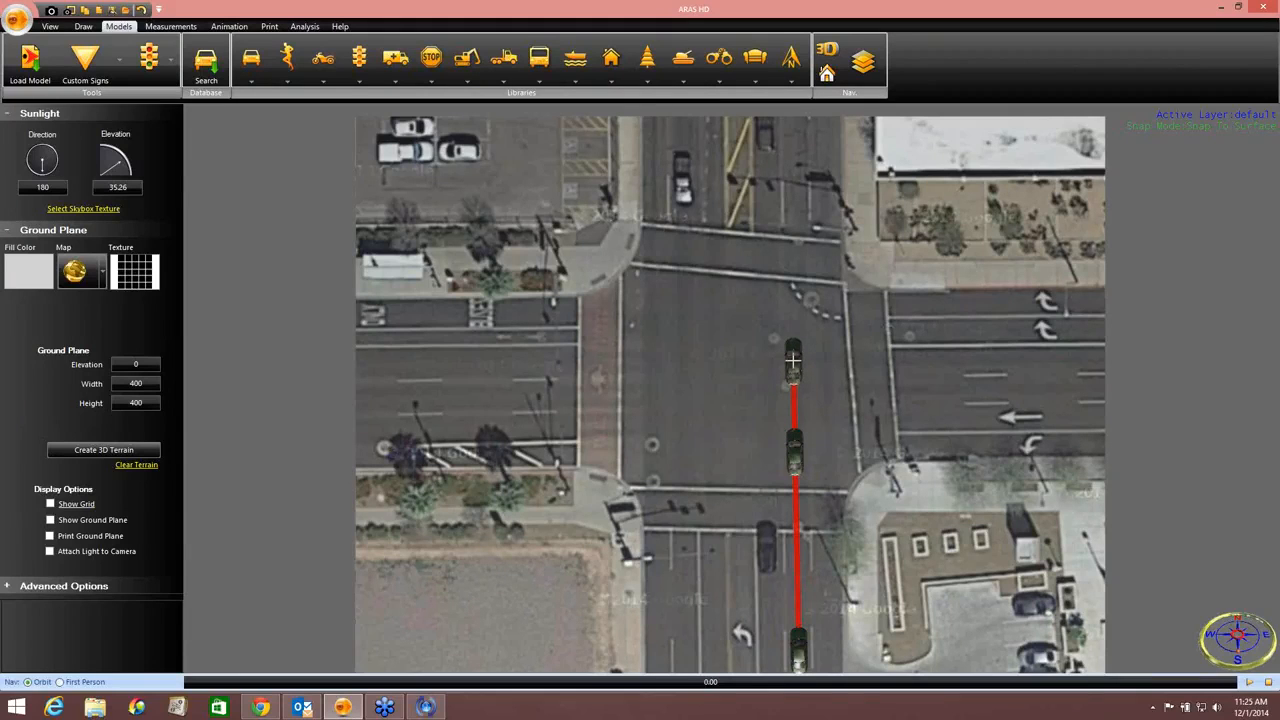
click(792, 360)
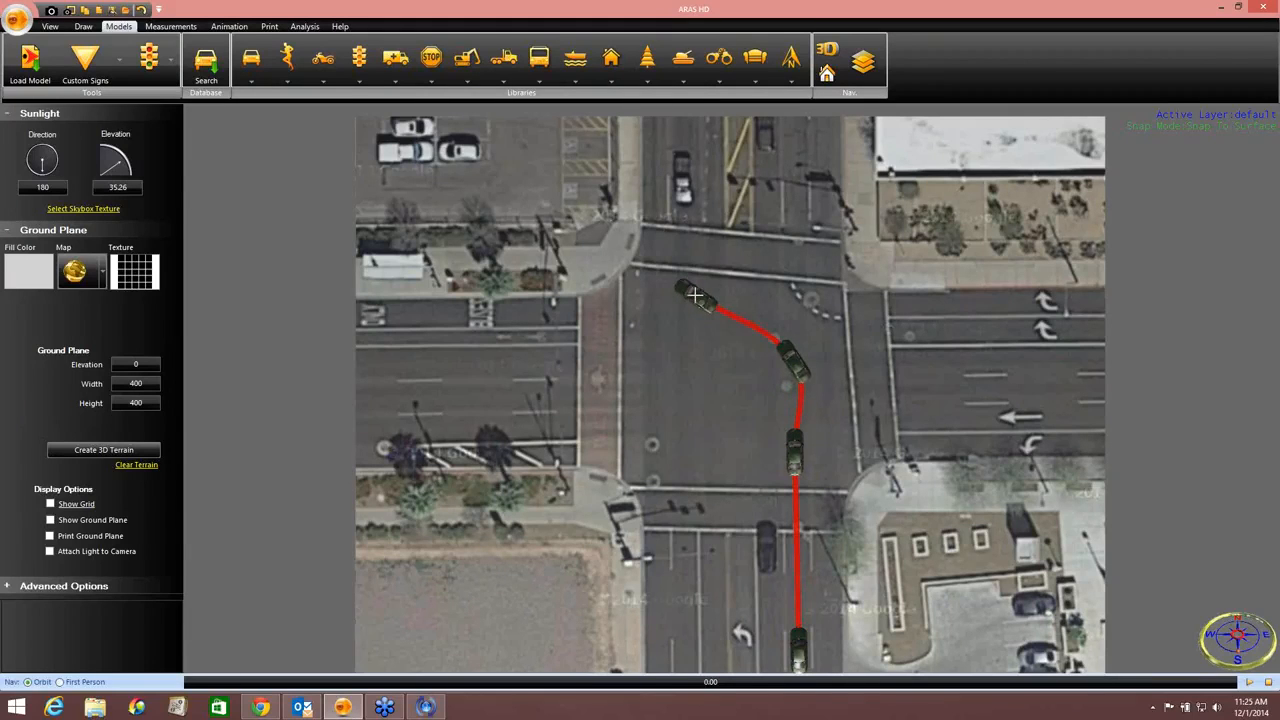
right_click(729, 284)
click(752, 289)
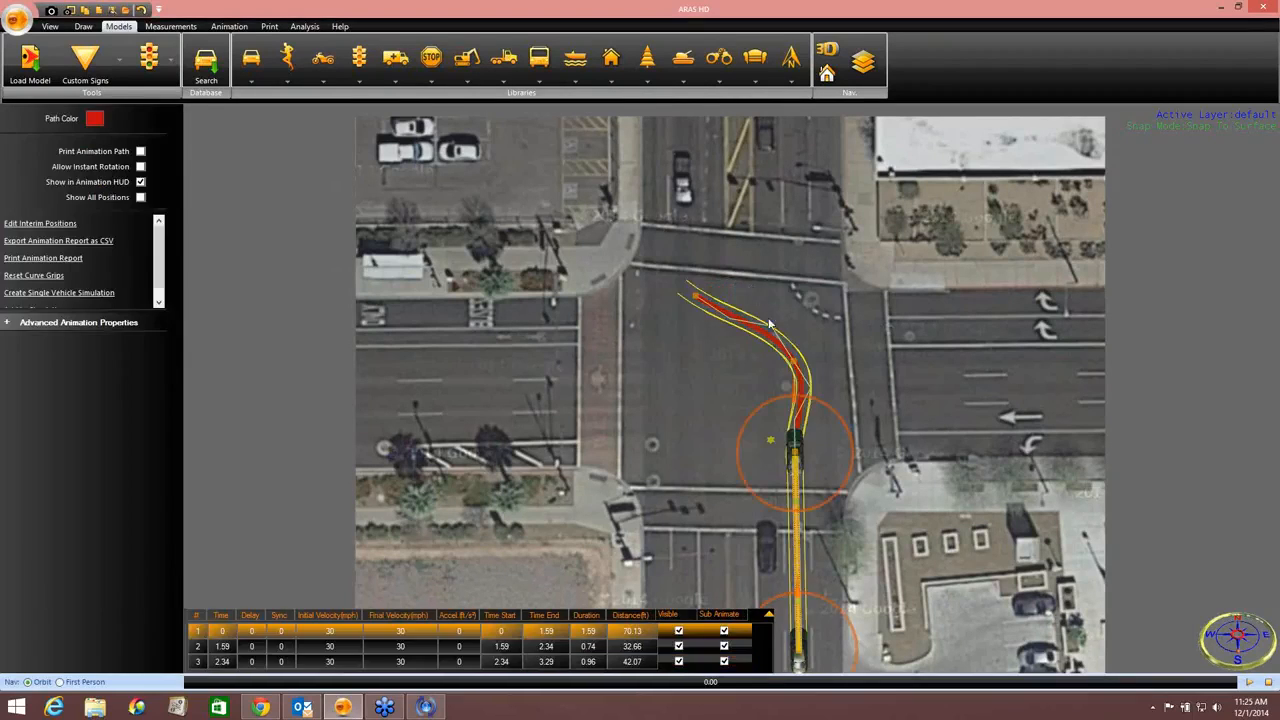
Step: Allow instant rotation on the green car's path and straighten the curve of segment 2
scroll(893, 392, up, 5)
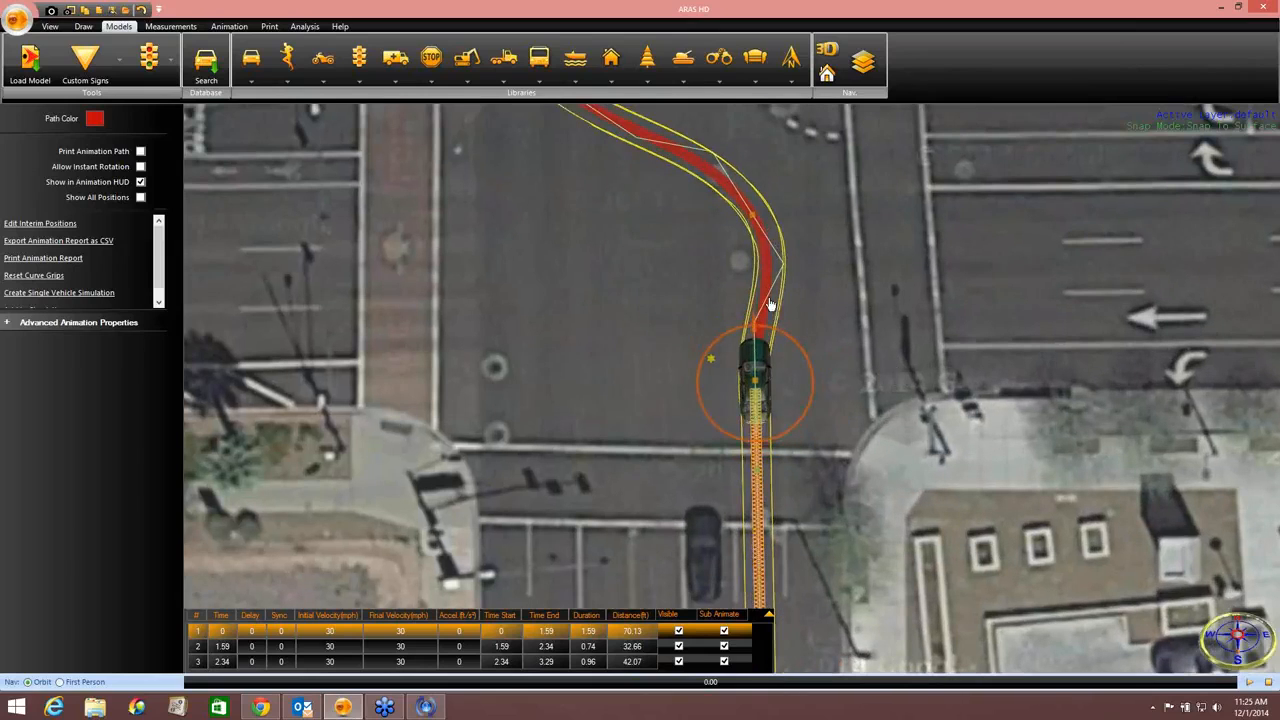
click(768, 303)
mouse_move(786, 263)
mouse_down()
mouse_move(769, 268)
mouse_move(782, 264)
mouse_up()
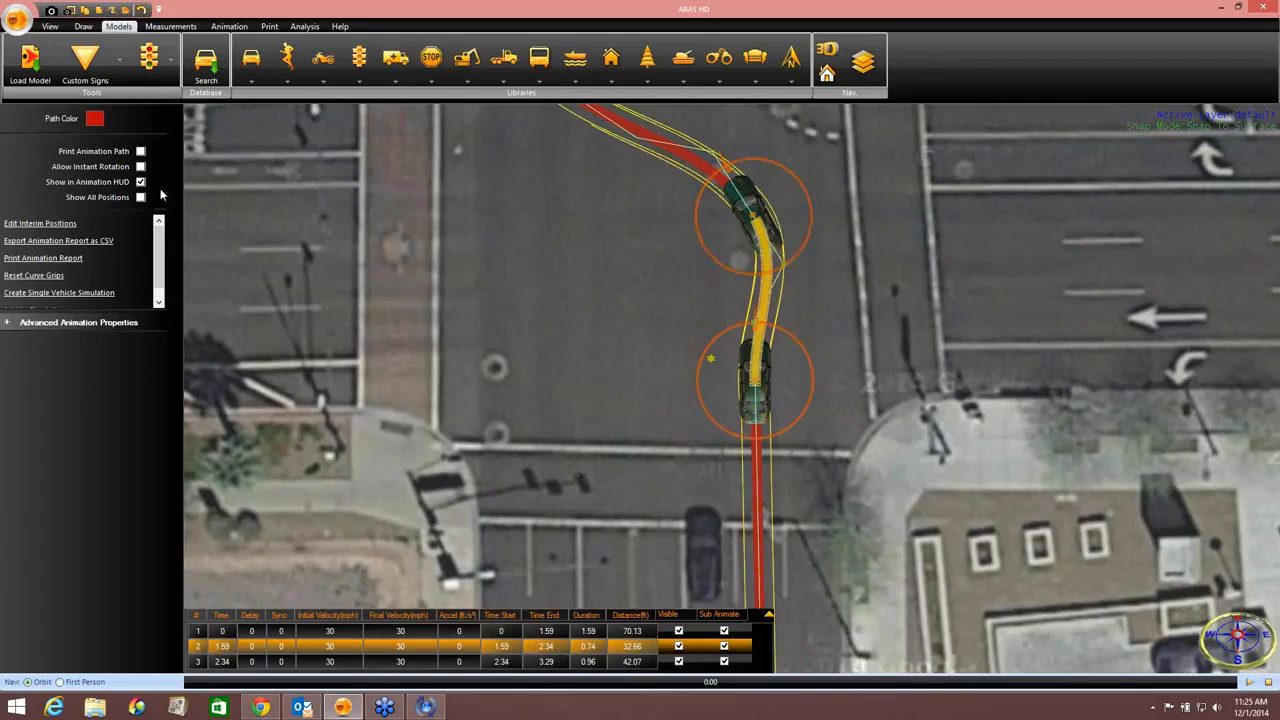
click(141, 167)
drag(782, 264, 758, 272)
Step: Straighten segment 3 of the green car's path and rotate its final position to face west
middle_drag(643, 272, 651, 384)
click(671, 262)
drag(716, 268, 710, 279)
middle_drag(888, 431, 889, 378)
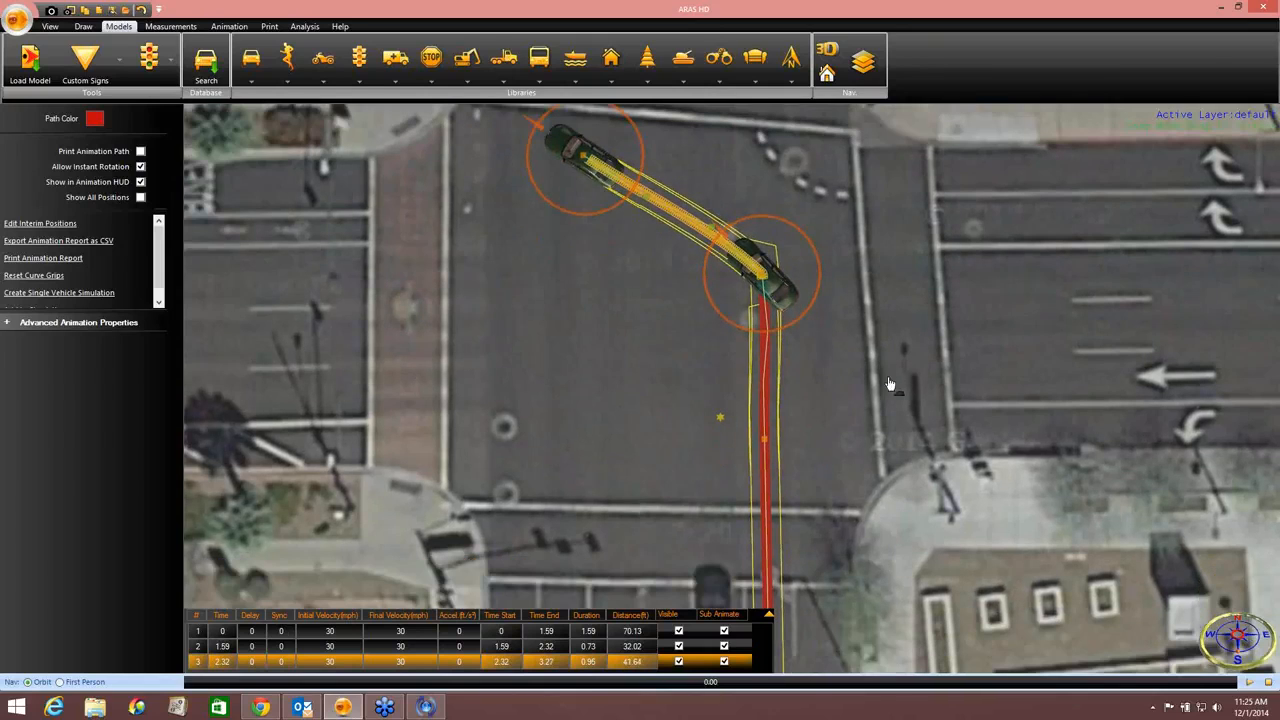
drag(617, 208, 643, 222)
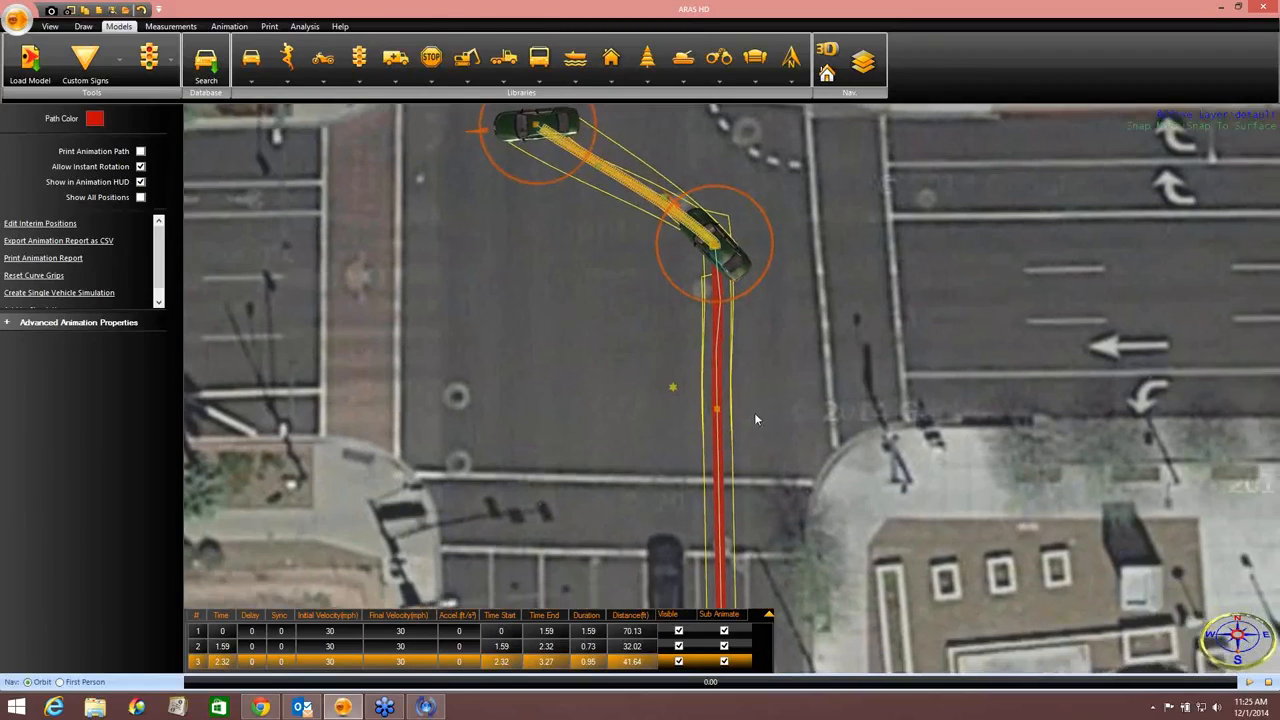
Step: Set segment 1's initial and final velocities to 40 mph and segment 2's initial velocity to 40 mph
scroll(769, 430, down, 2)
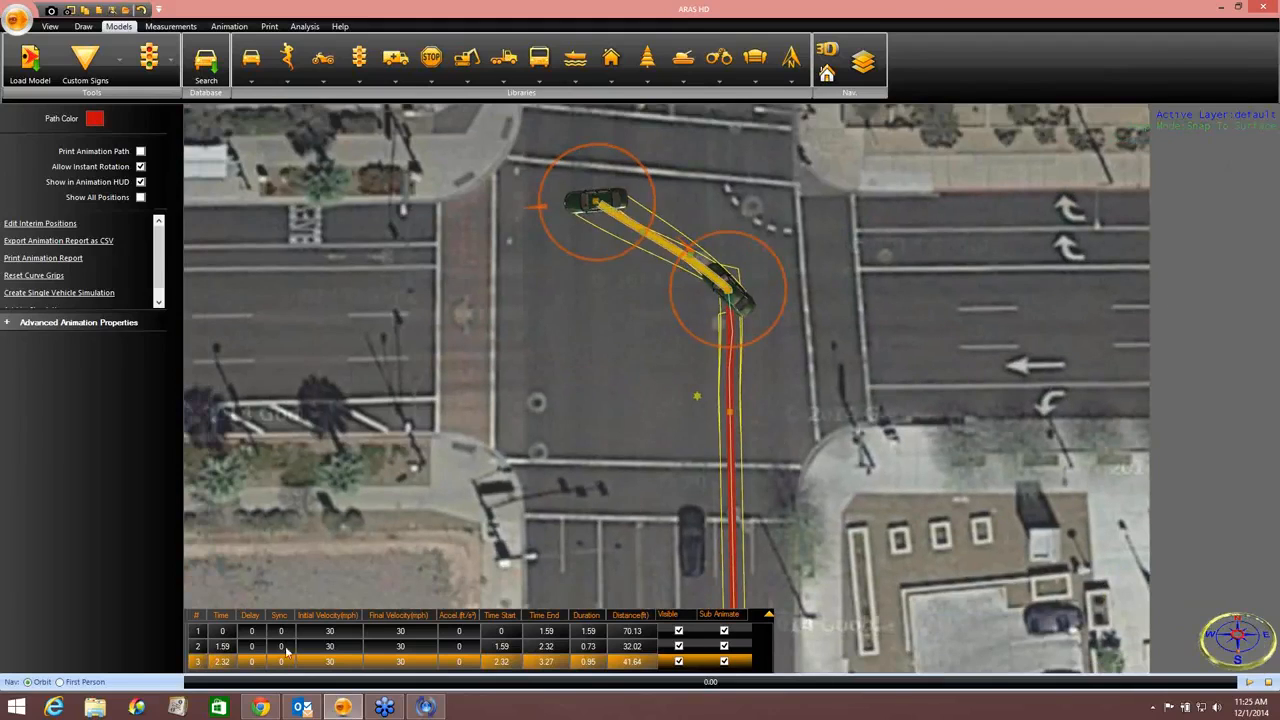
double_click(338, 632)
text(4)
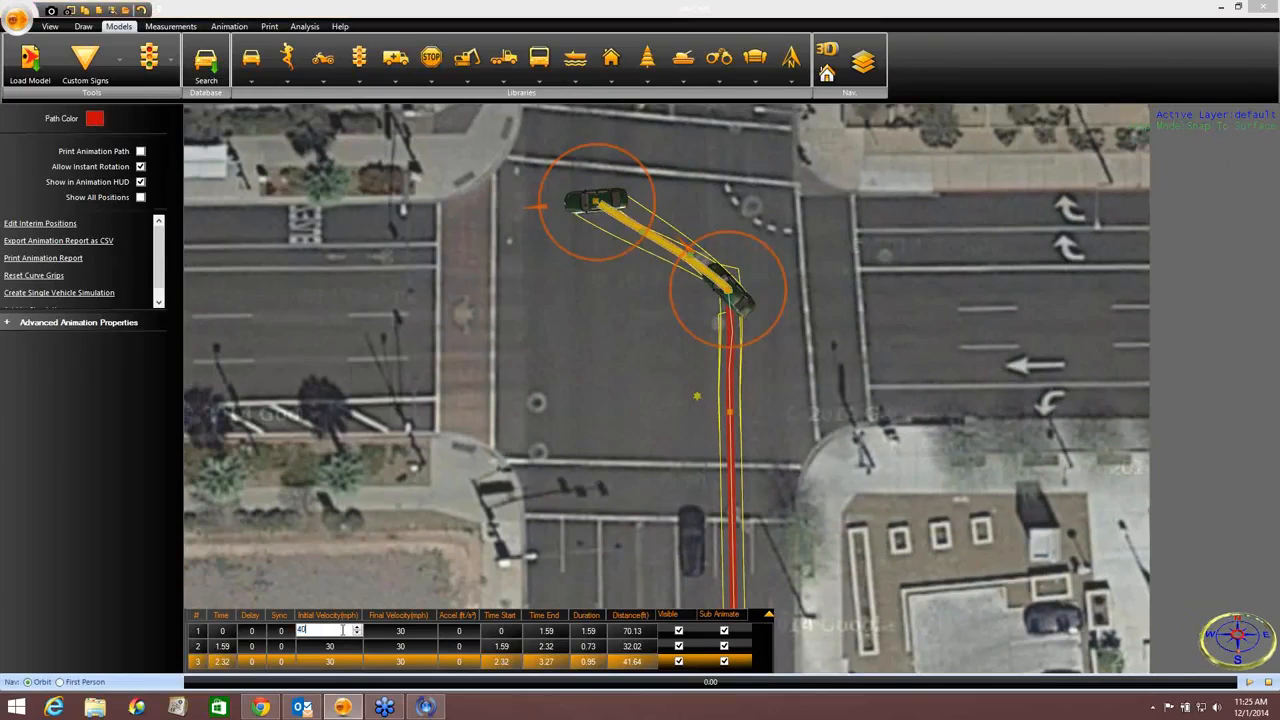
text(0)
click(392, 632)
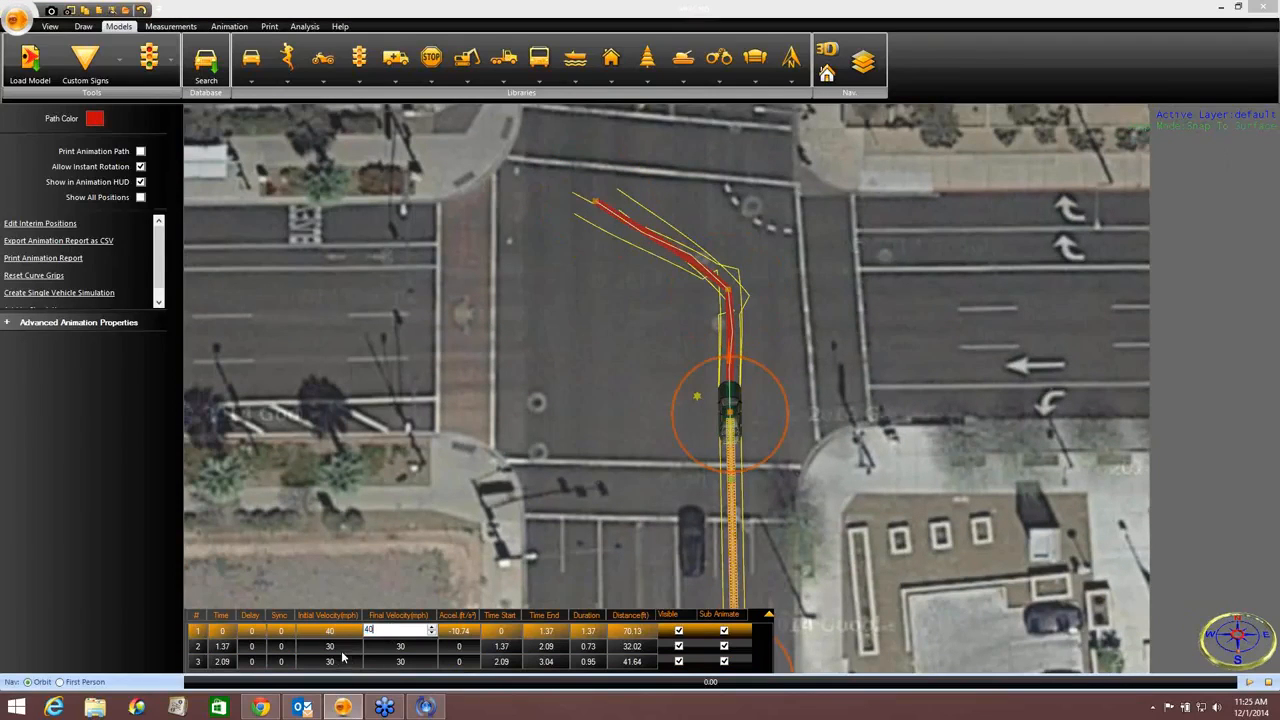
text(40)
click(342, 646)
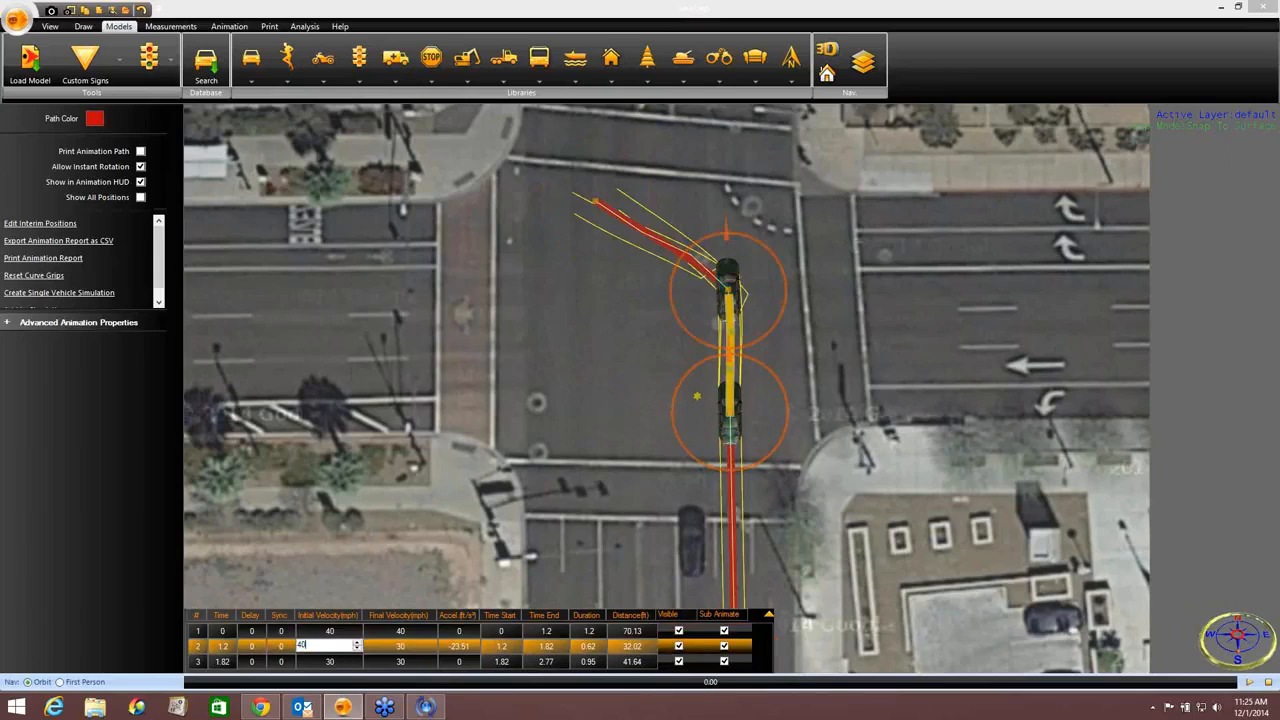
click(398, 648)
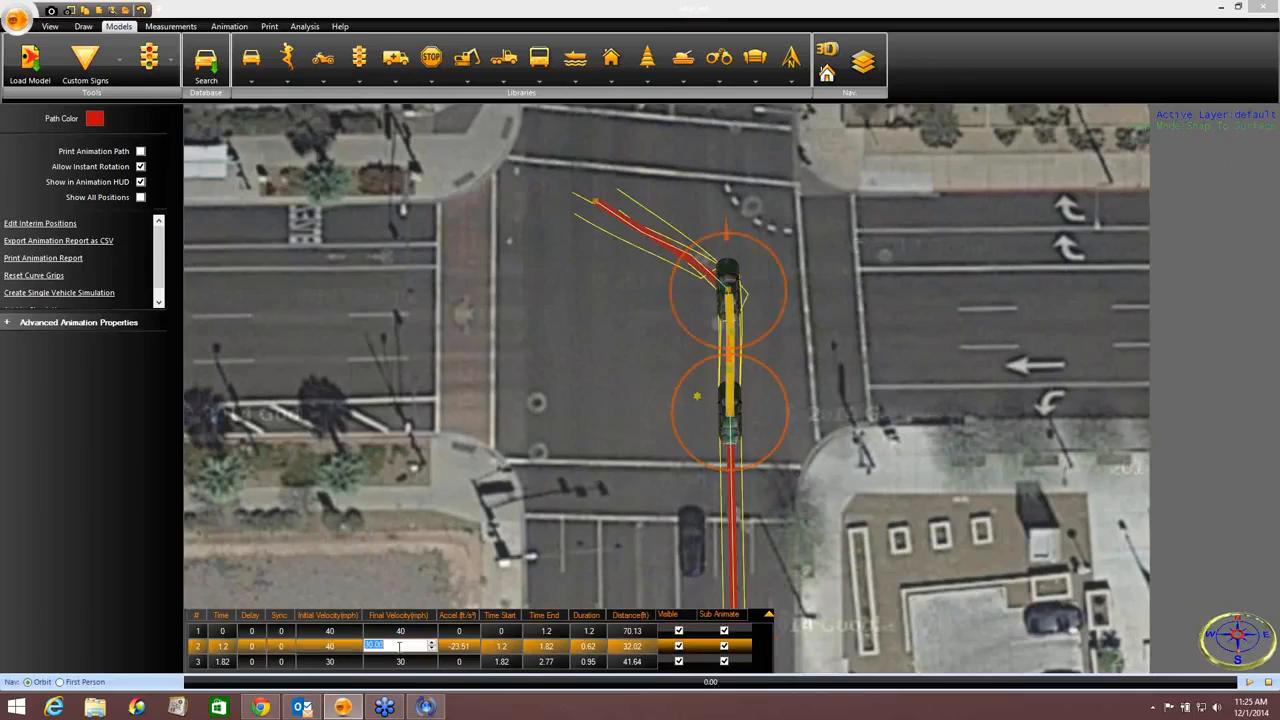
Step: Set segment 3's initial velocity to 20 mph and its final velocity to 0
click(337, 666)
text(20)
click(408, 663)
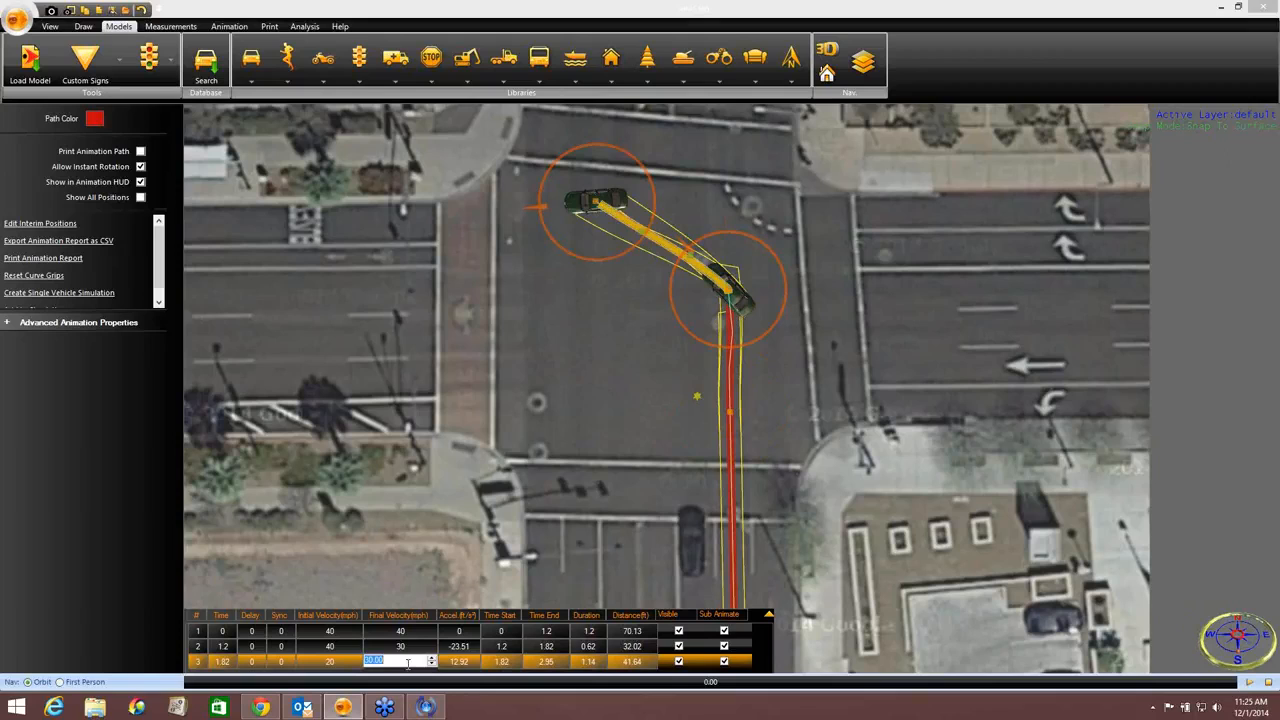
text(0)
key(Return)
Step: Play the animation to check the green car's motion through the intersection
middle_drag(591, 348, 510, 362)
click(1249, 682)
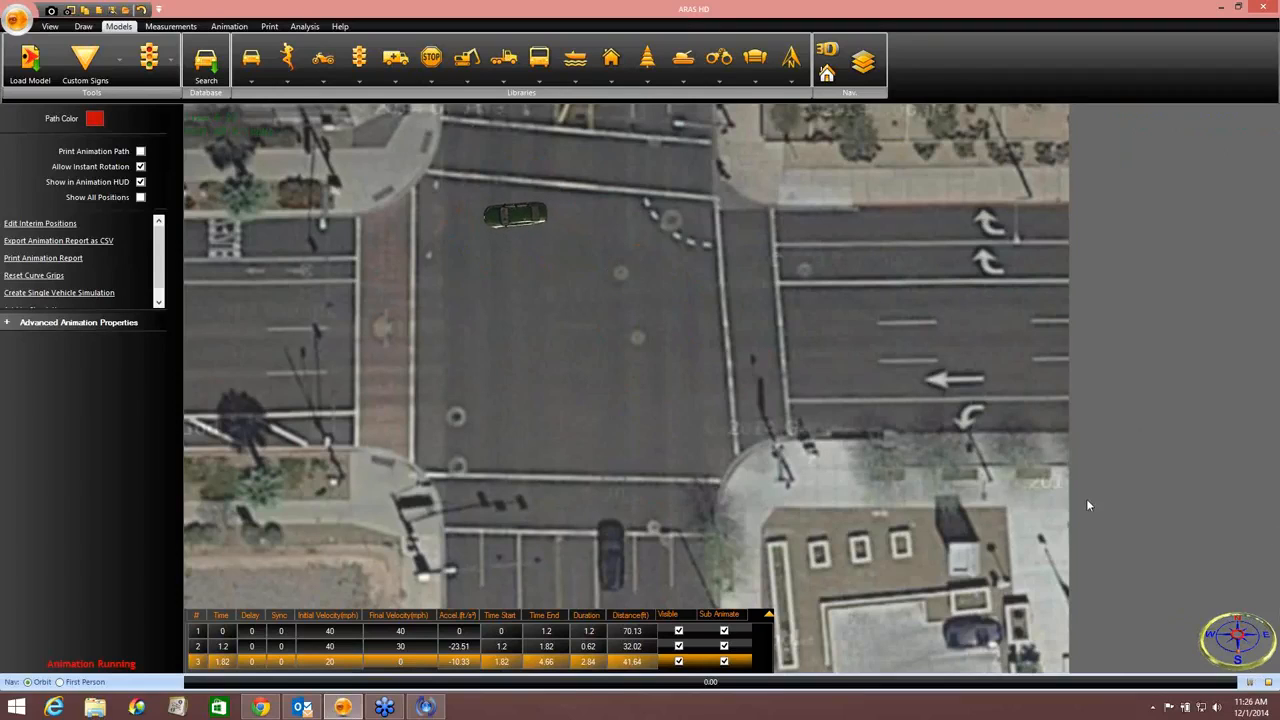
middle_drag(815, 376, 778, 379)
Step: Place a white car in the westbound lane and draw a straight path about 93 ft long to the green car's impact position
click(253, 63)
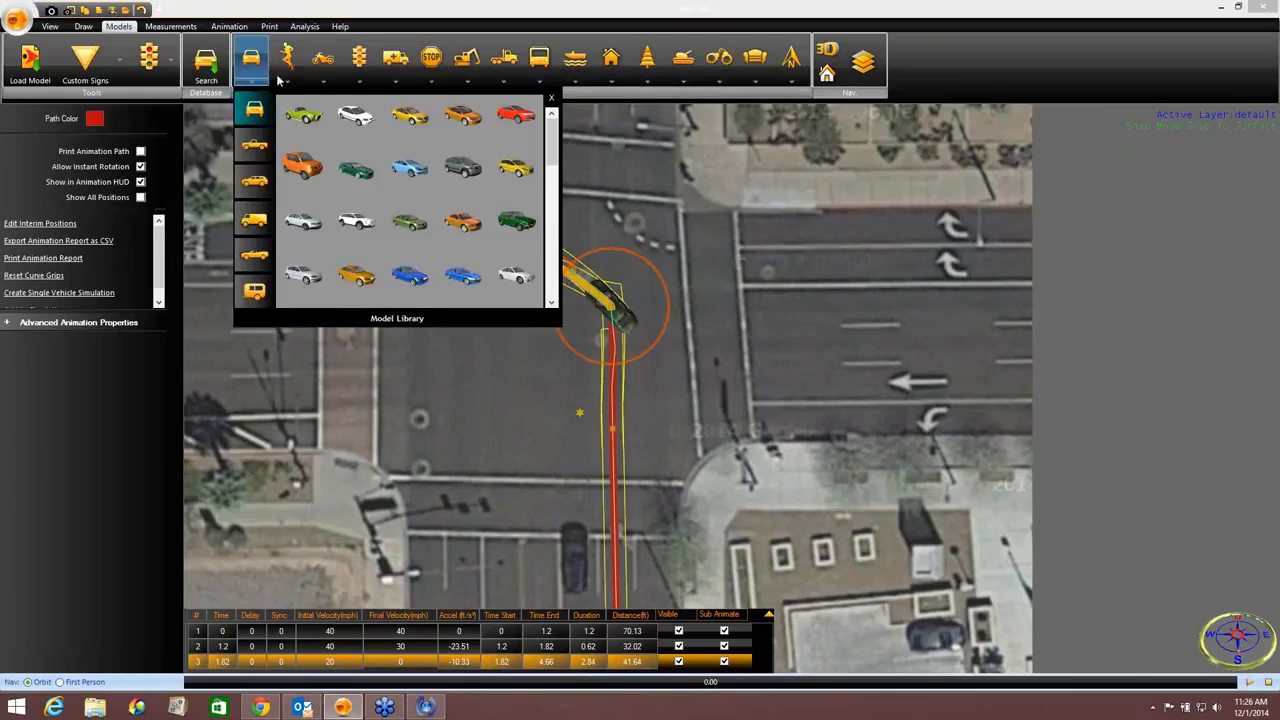
click(523, 279)
click(1003, 303)
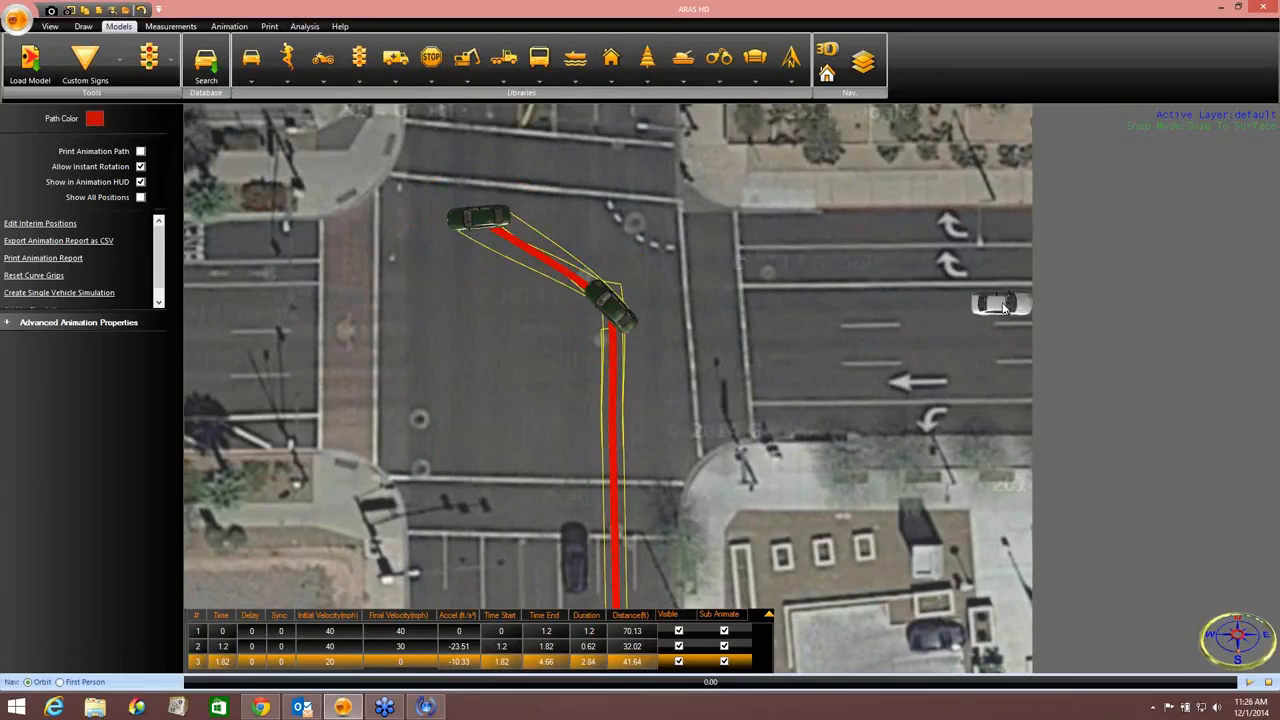
click(647, 298)
right_click(578, 195)
click(612, 201)
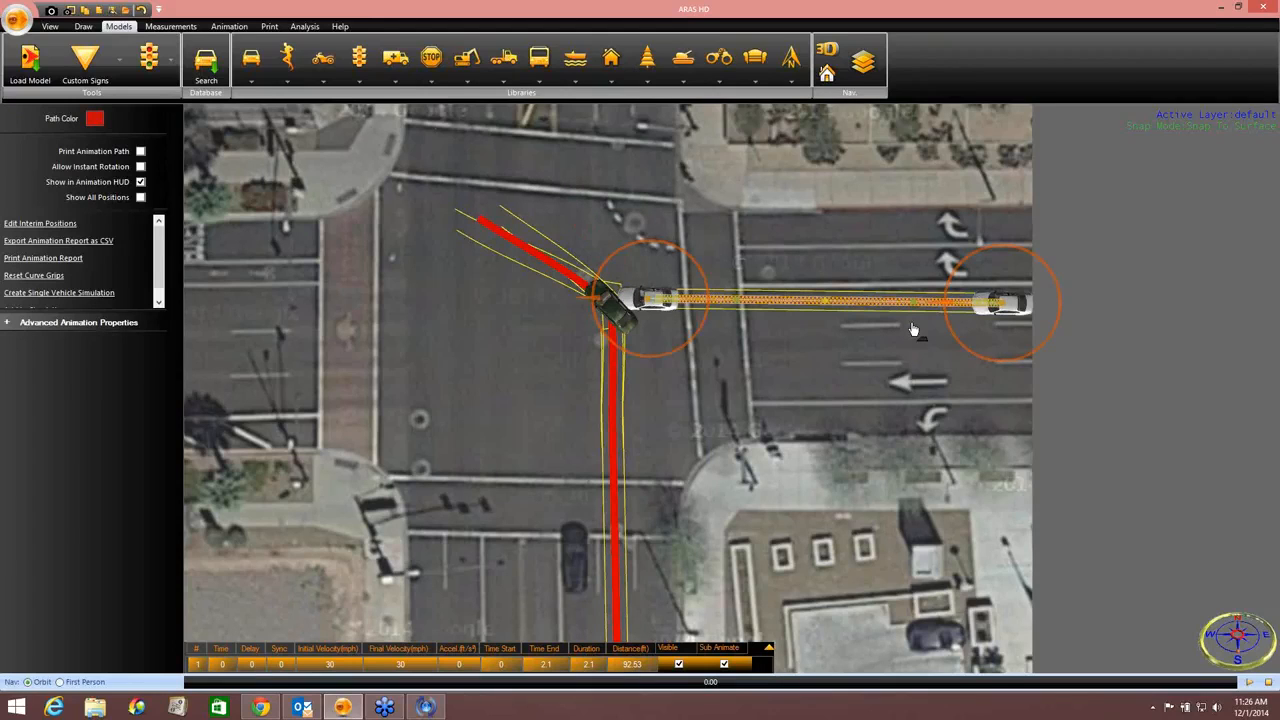
Step: Rotate the green car's segment 3 start position to face north and fit the white car's end position against its side
drag(650, 304, 660, 297)
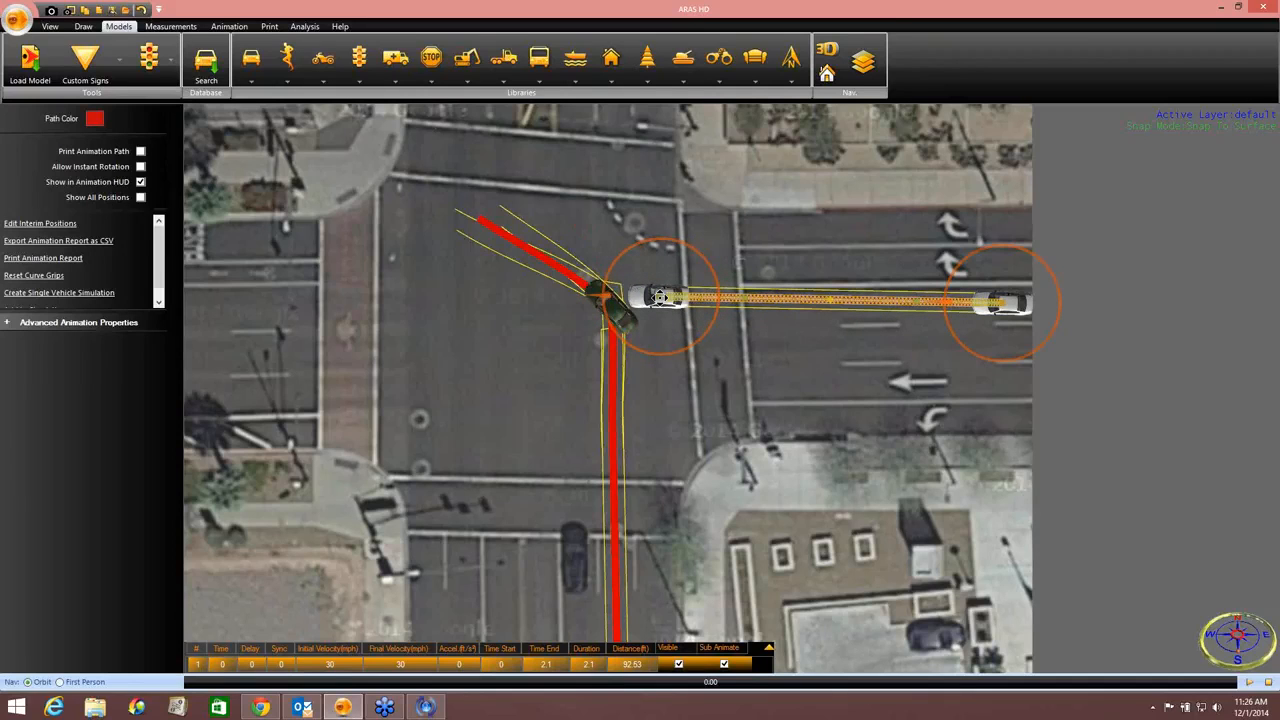
click(575, 282)
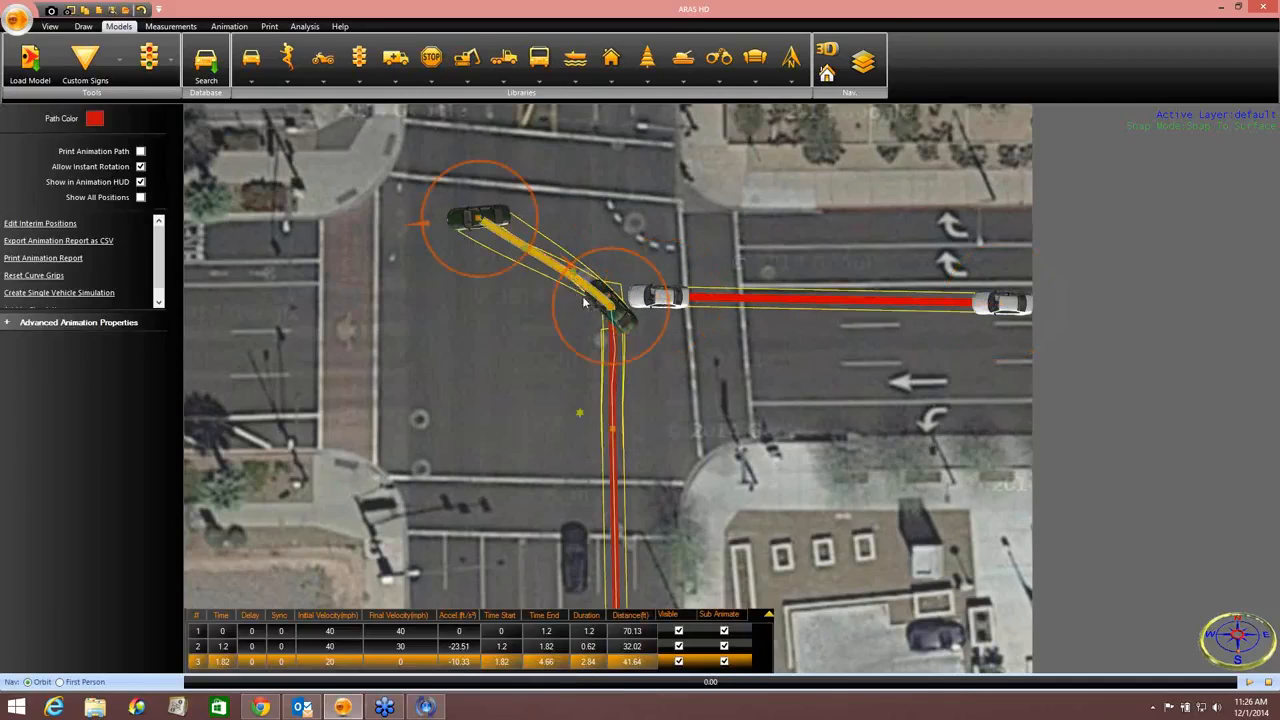
drag(651, 348, 617, 373)
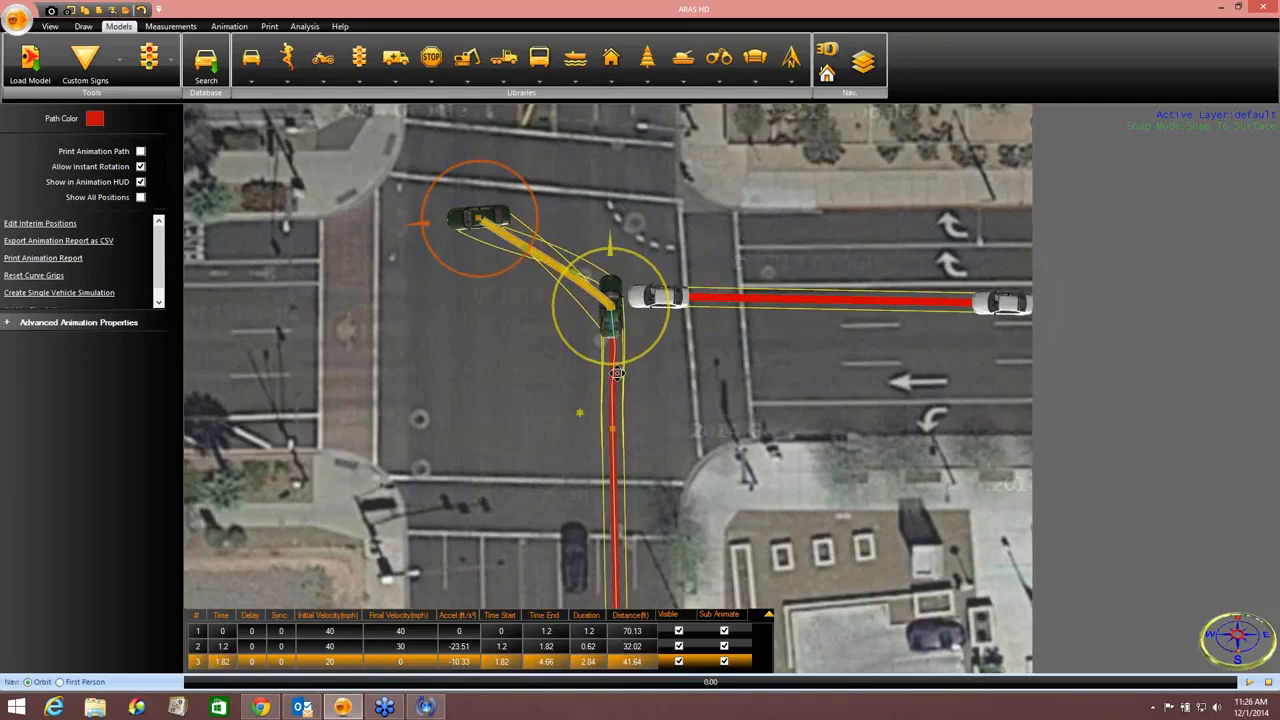
click(703, 303)
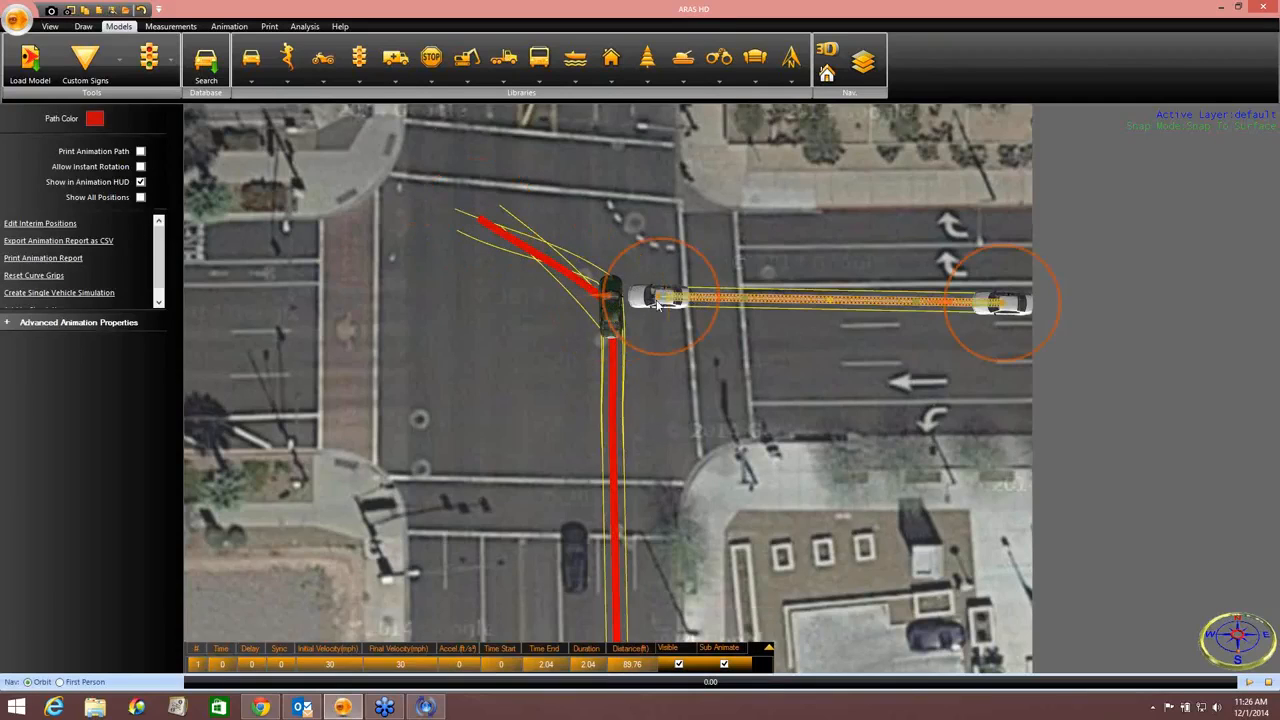
drag(658, 297, 650, 293)
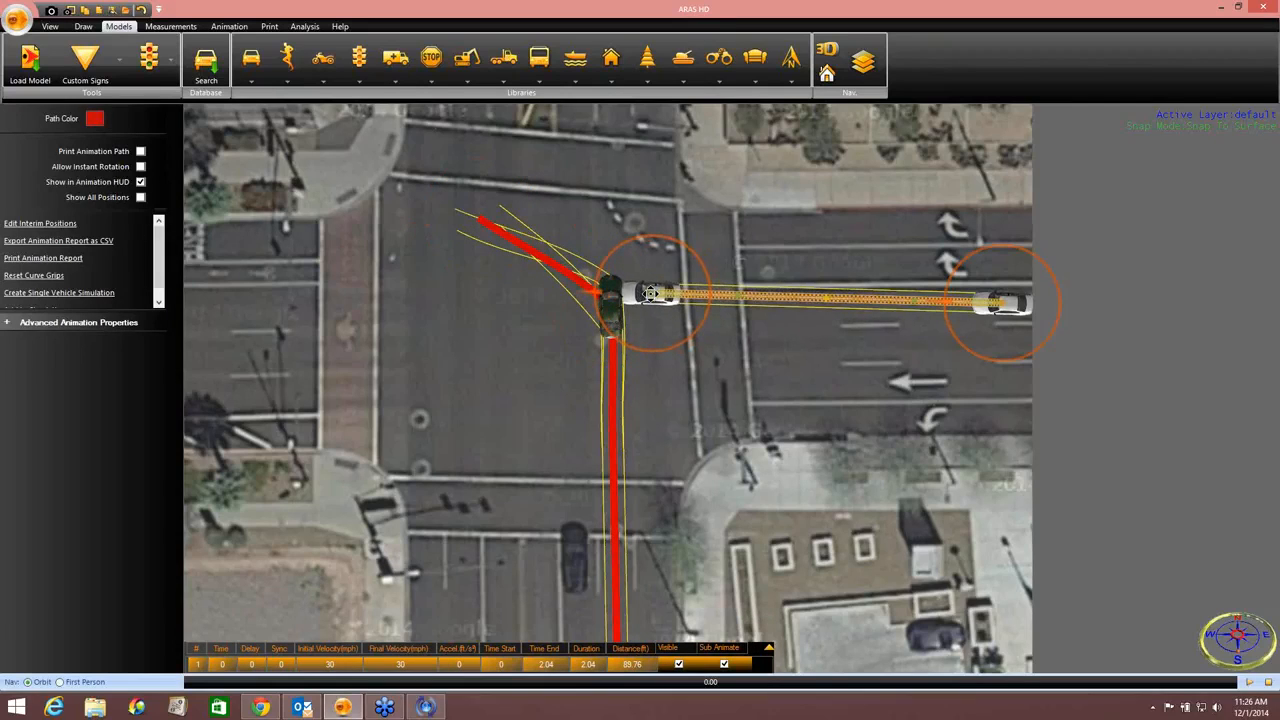
Step: Extend the white car's path with a post-impact segment running north-northwest from the impact position, and finish drawing
right_click(650, 293)
click(670, 332)
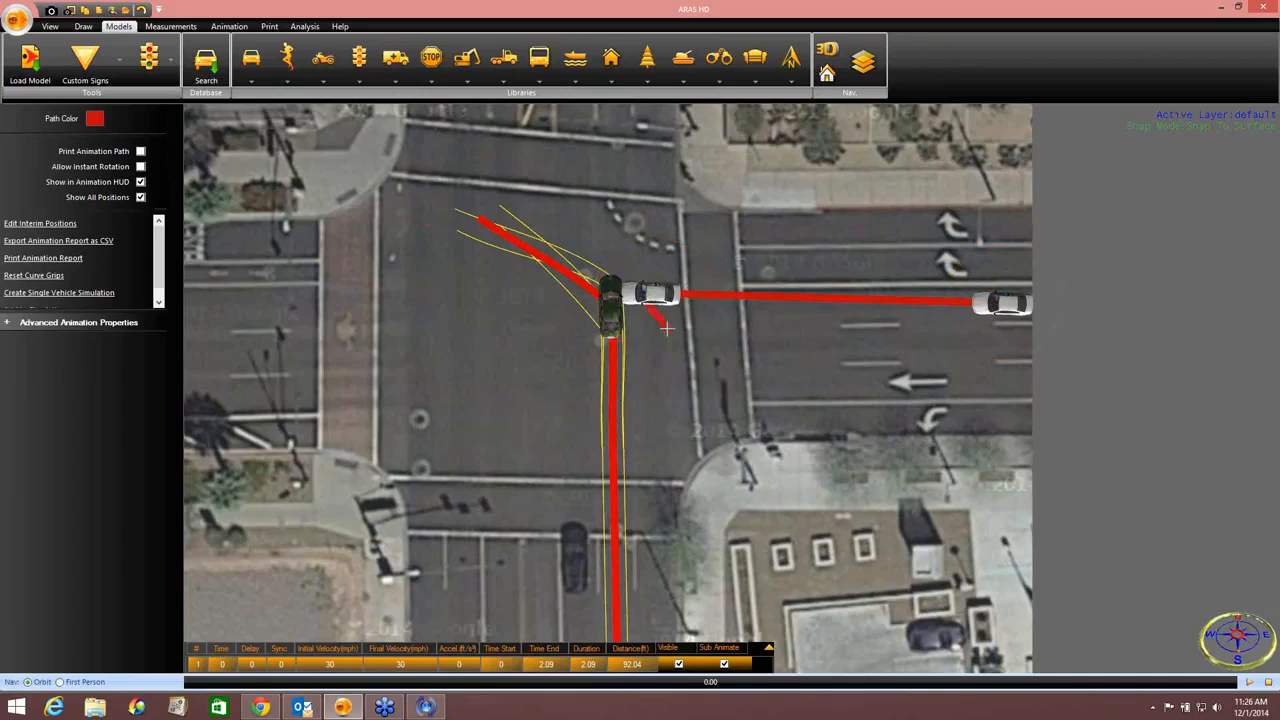
click(577, 175)
right_click(620, 174)
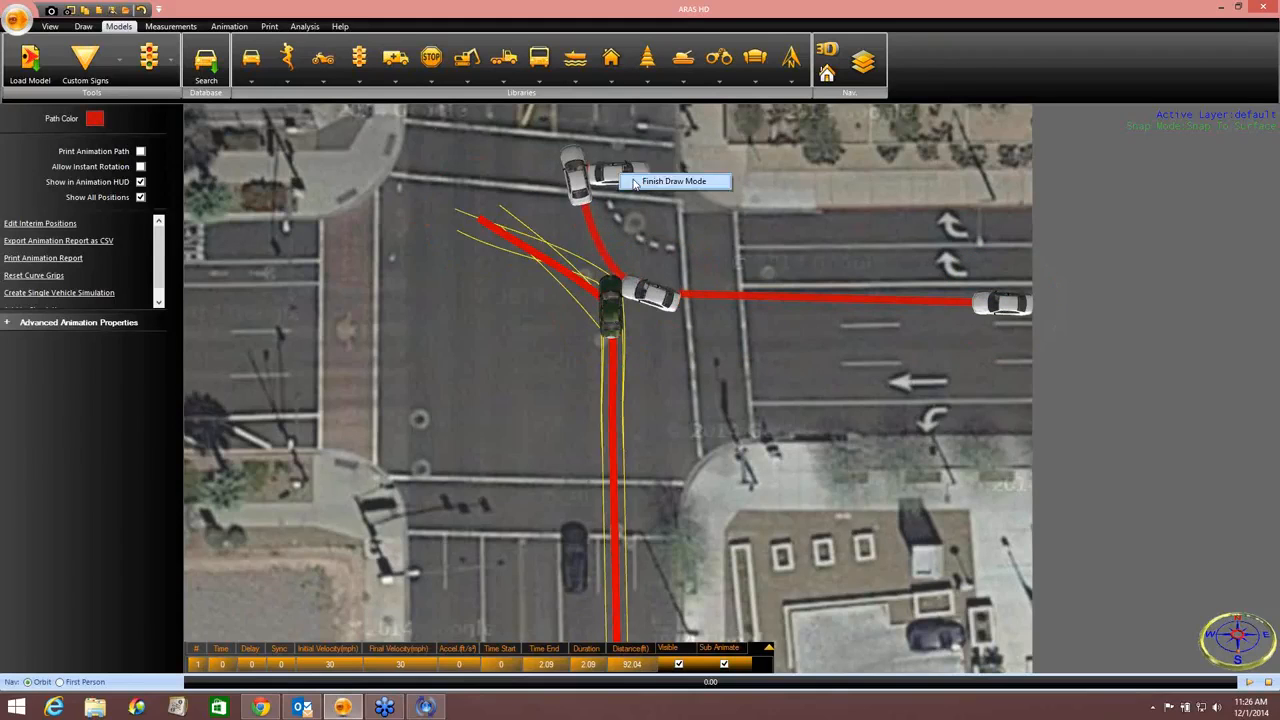
click(643, 183)
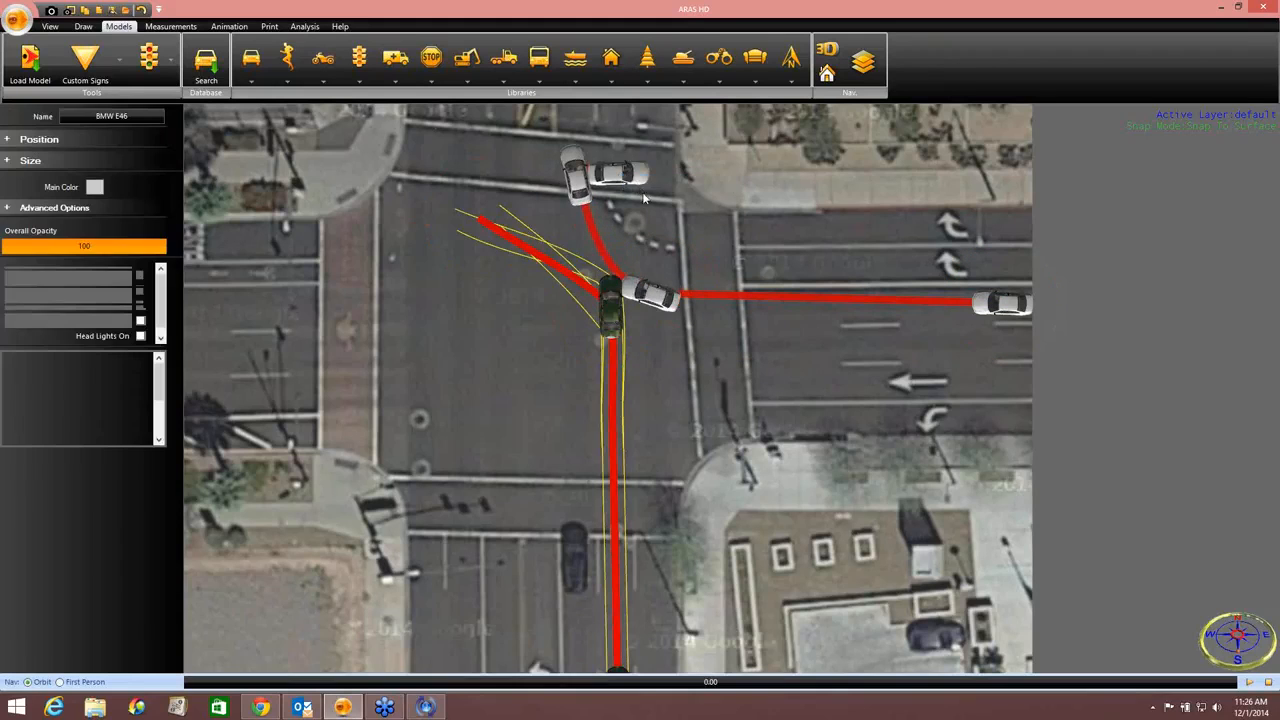
Step: Straighten the white car's post-impact segment and rotate its impact position to face west against the green car
click(605, 252)
drag(597, 287, 629, 256)
drag(696, 339, 709, 270)
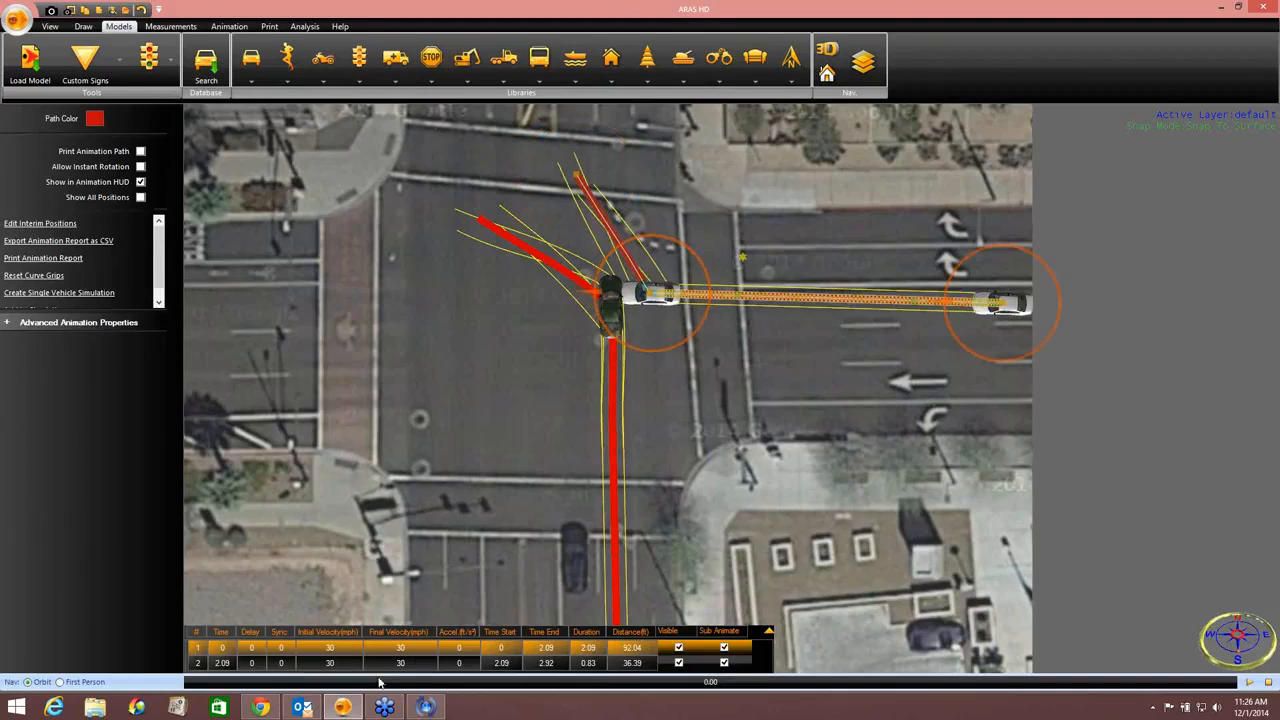
Step: Set the white car's segment 1 initial and final velocities to 35 mph, and segment 2 to 25 mph initial and 0 final
click(334, 649)
text(35)
click(392, 651)
text(35)
click(347, 663)
text(25)
click(405, 663)
text(0)
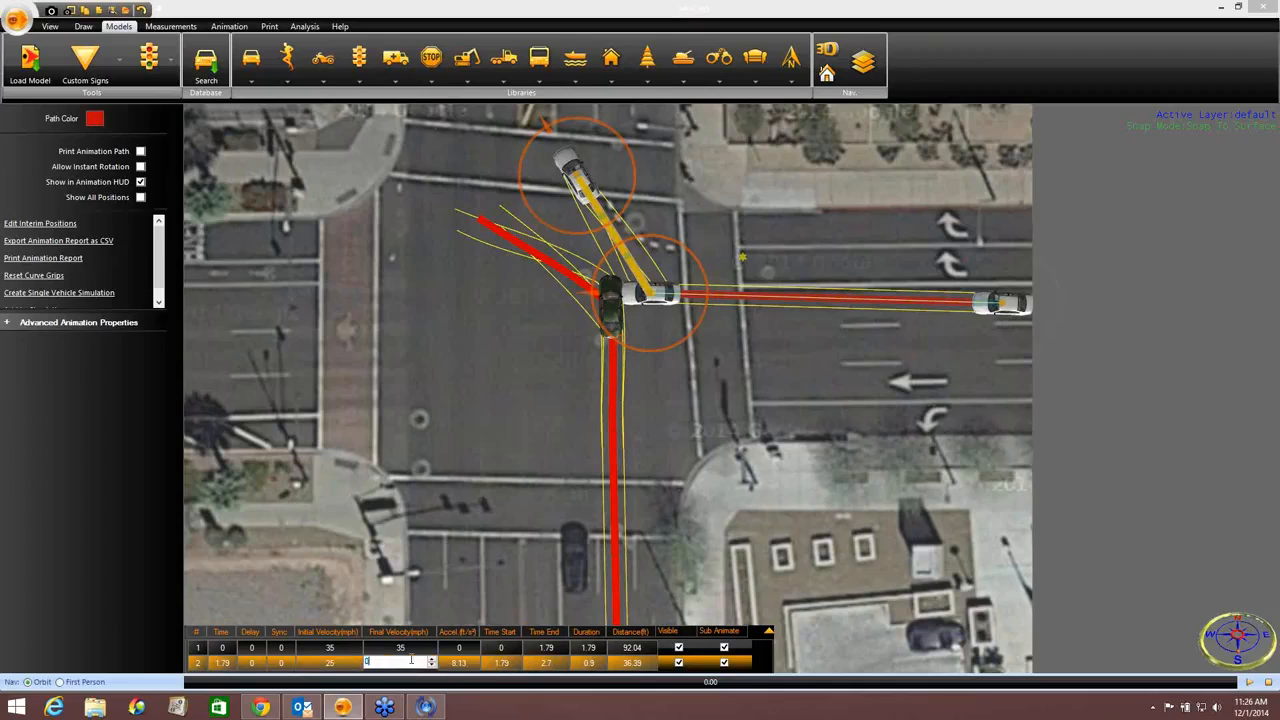
key(Return)
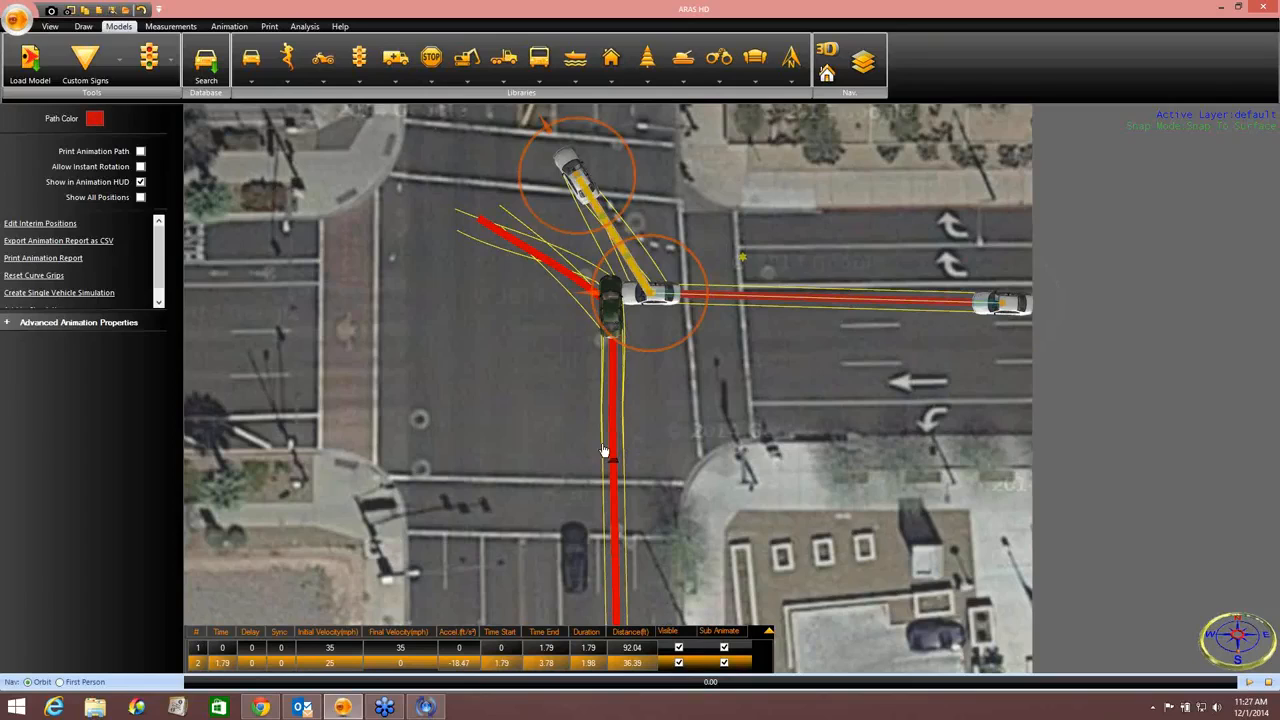
Step: Synchronize the white car's segment 2 with the green car's segment 3 using sync number 1
click(815, 300)
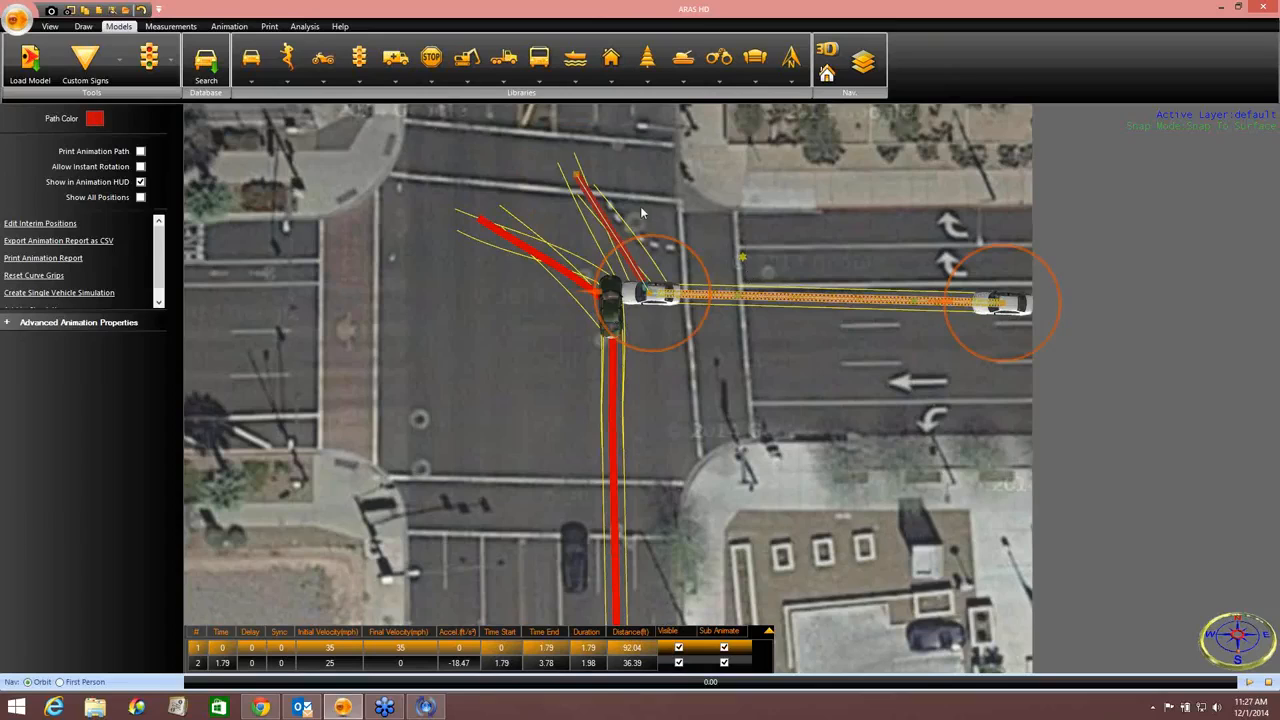
click(607, 232)
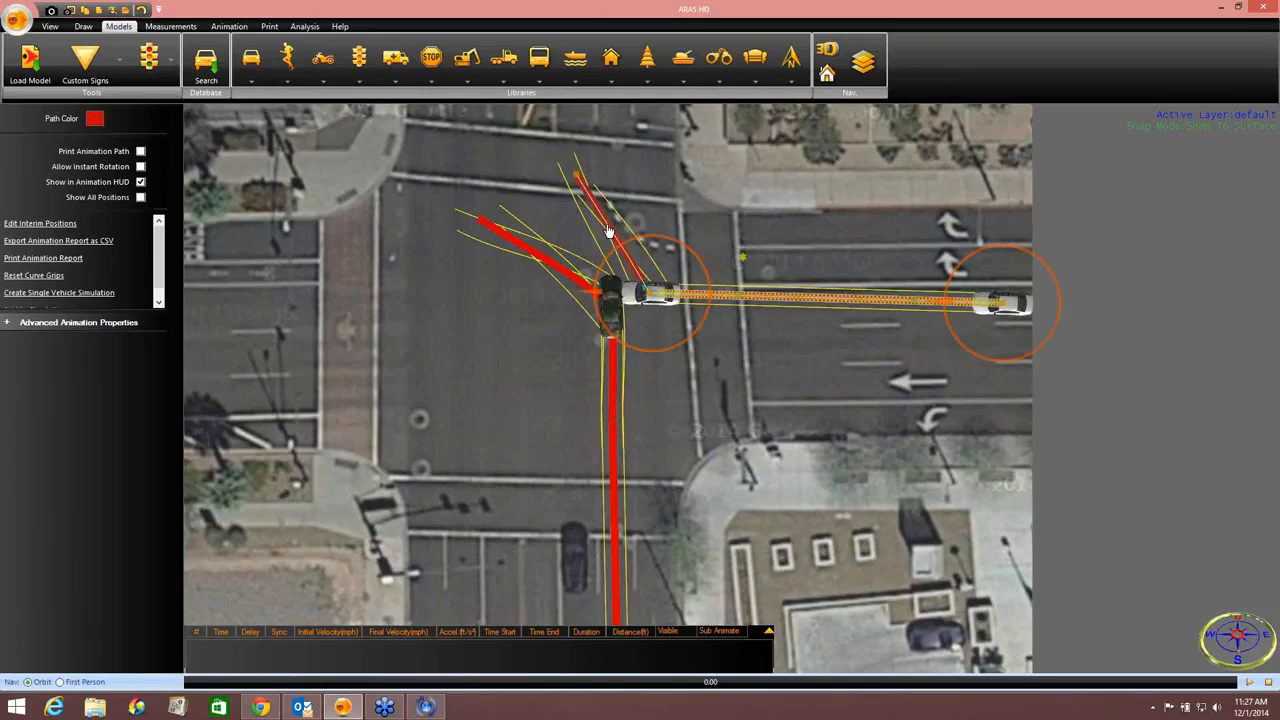
click(284, 664)
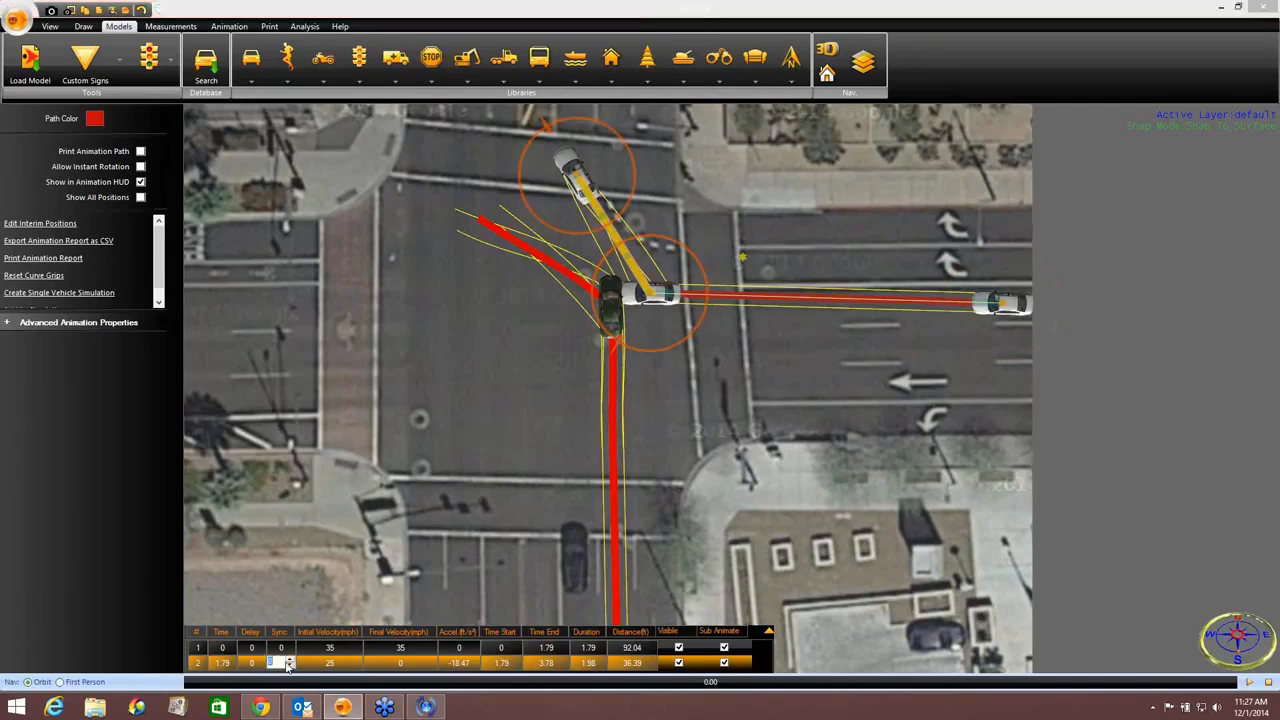
middle_drag(731, 401, 840, 404)
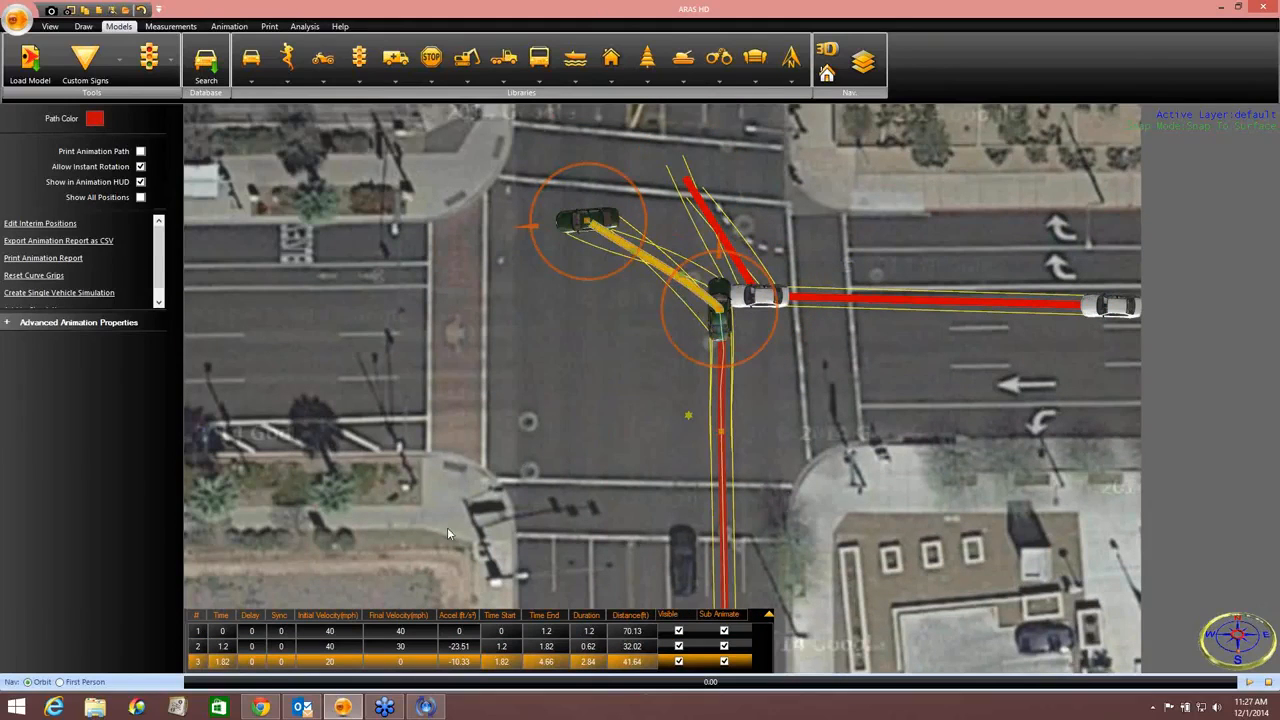
click(284, 663)
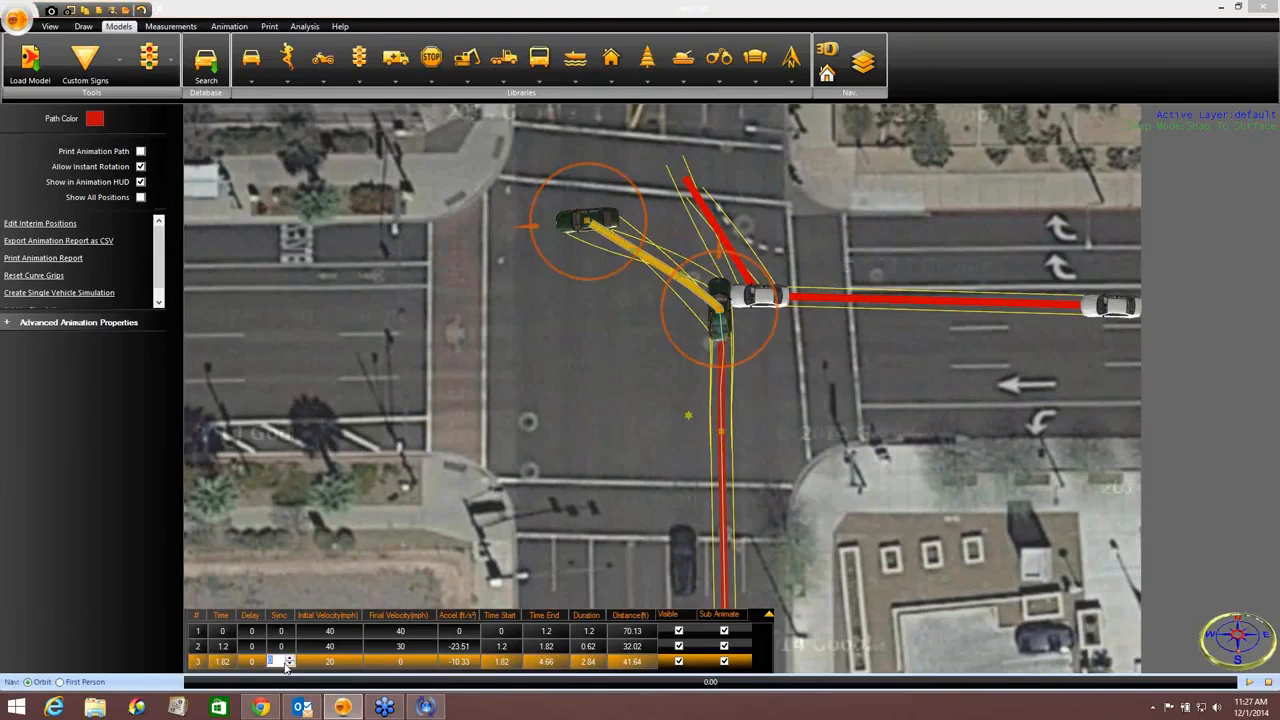
key(Return)
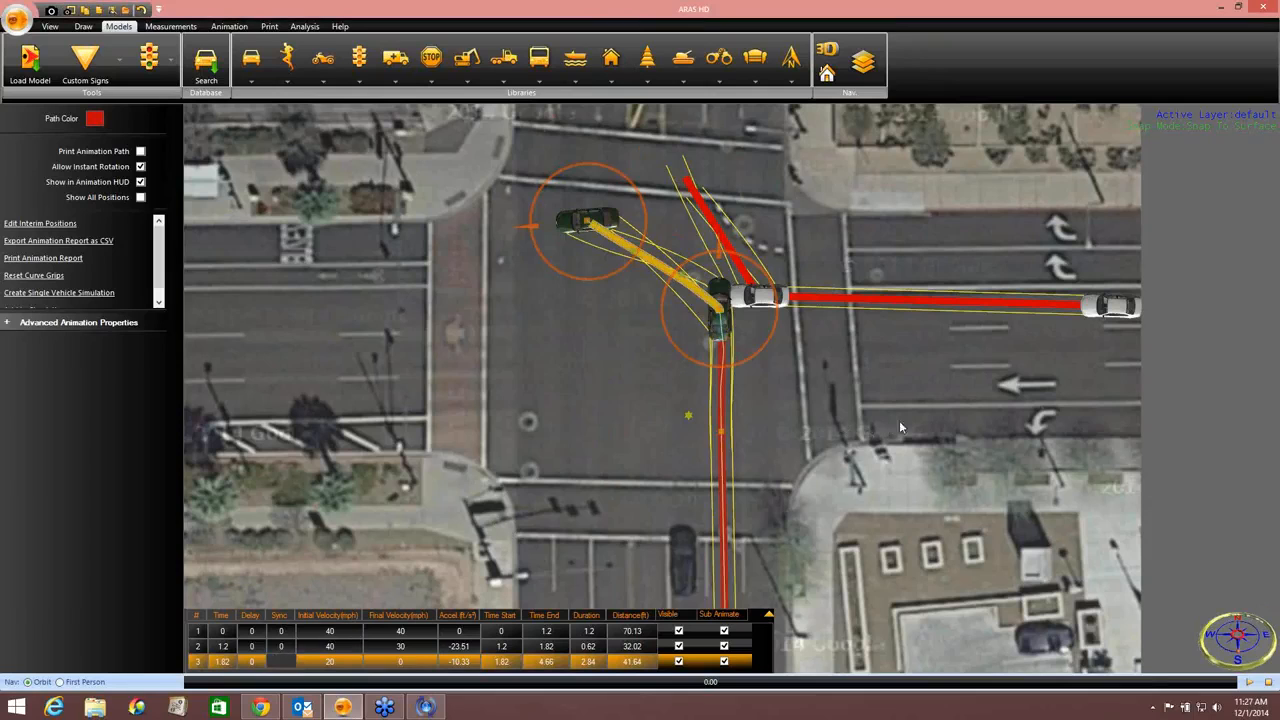
Step: Play the animation with nothing selected to check that both cars meet at the impact point
scroll(880, 350, down, 4)
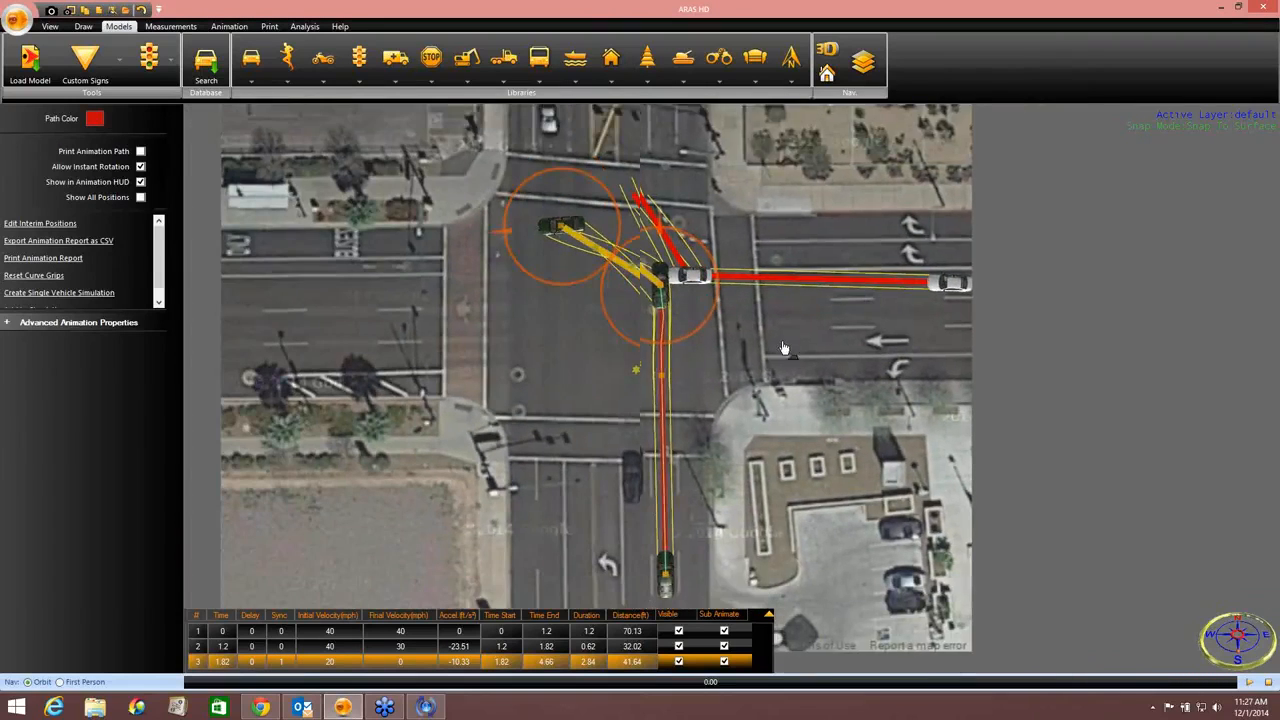
click(788, 327)
click(1021, 567)
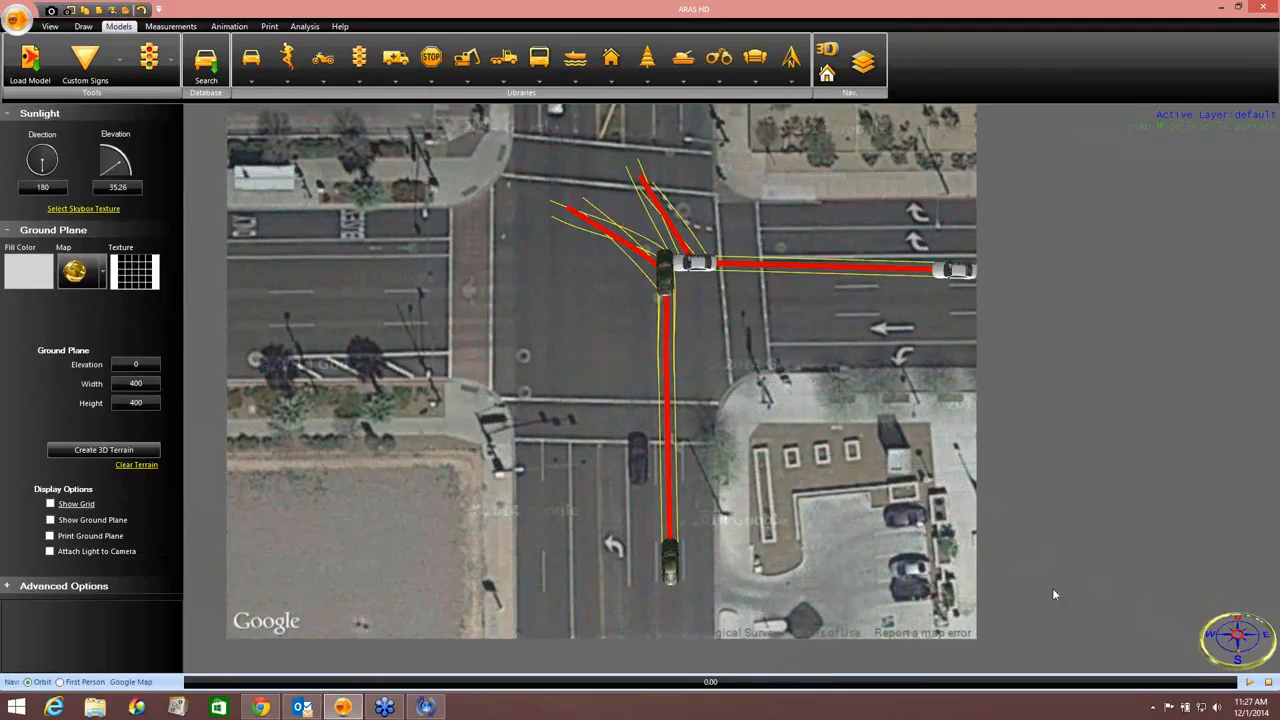
click(1250, 682)
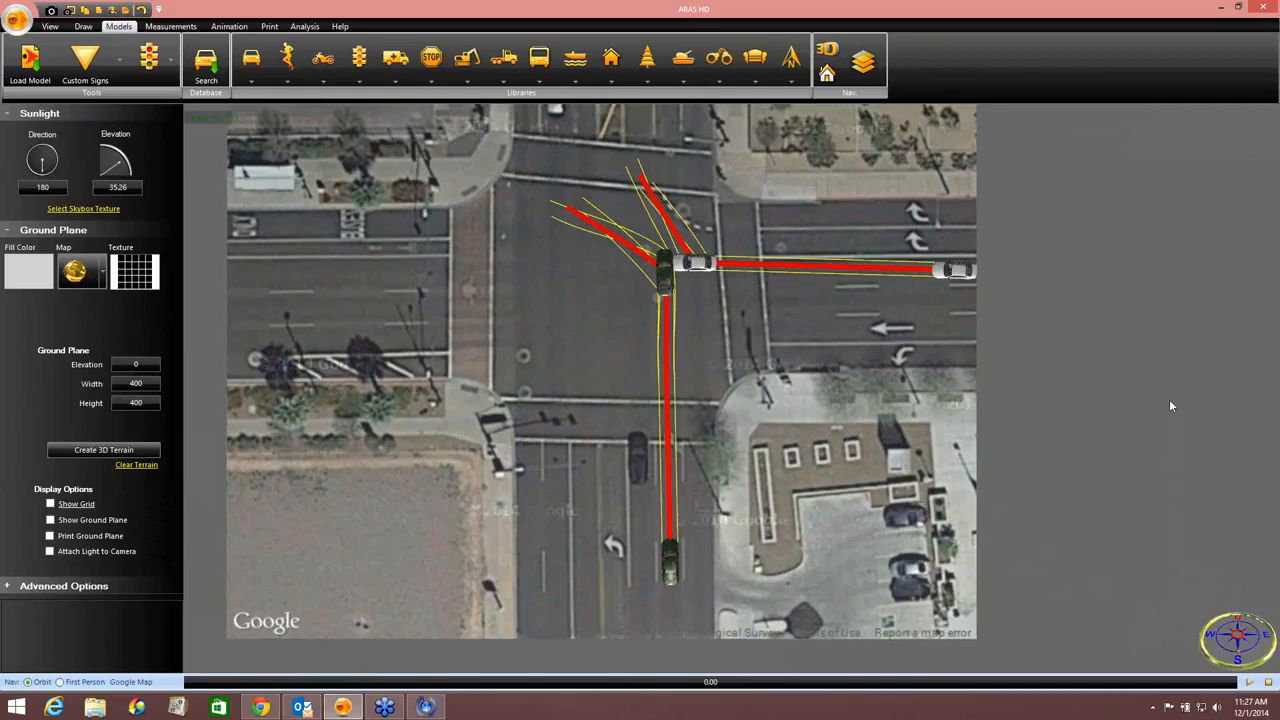
click(1275, 408)
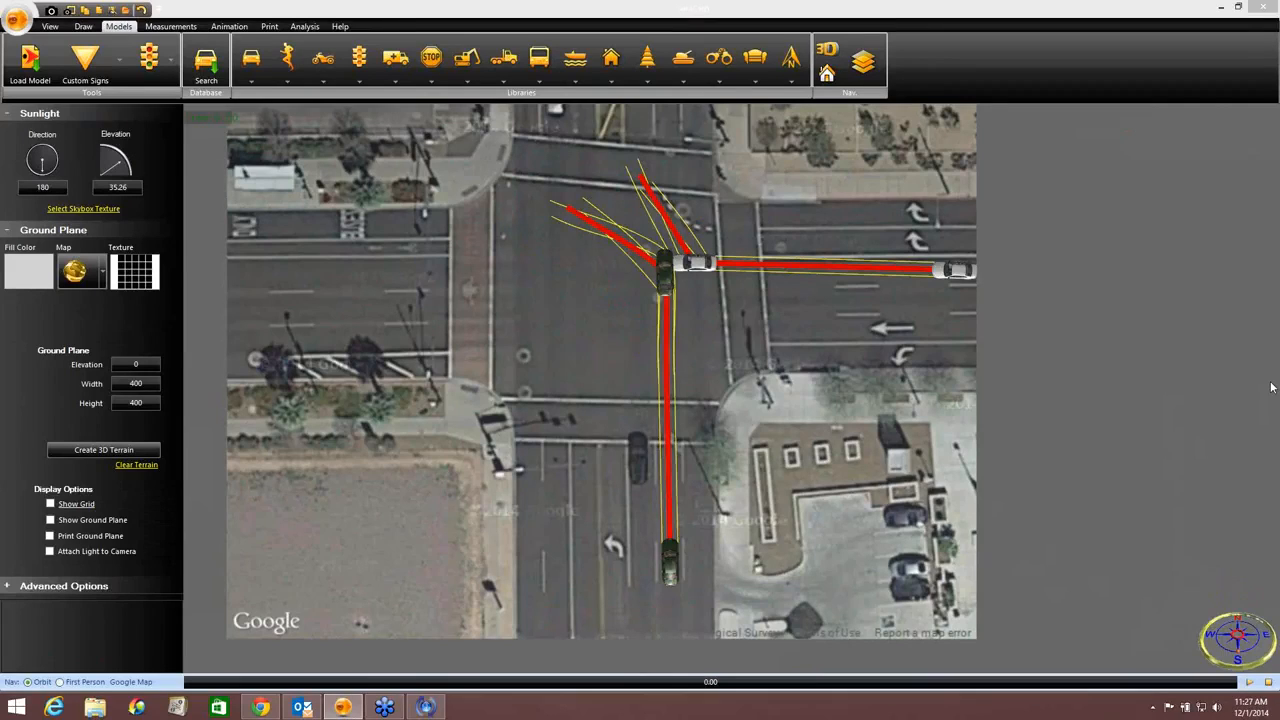
middle_drag(898, 371, 957, 412)
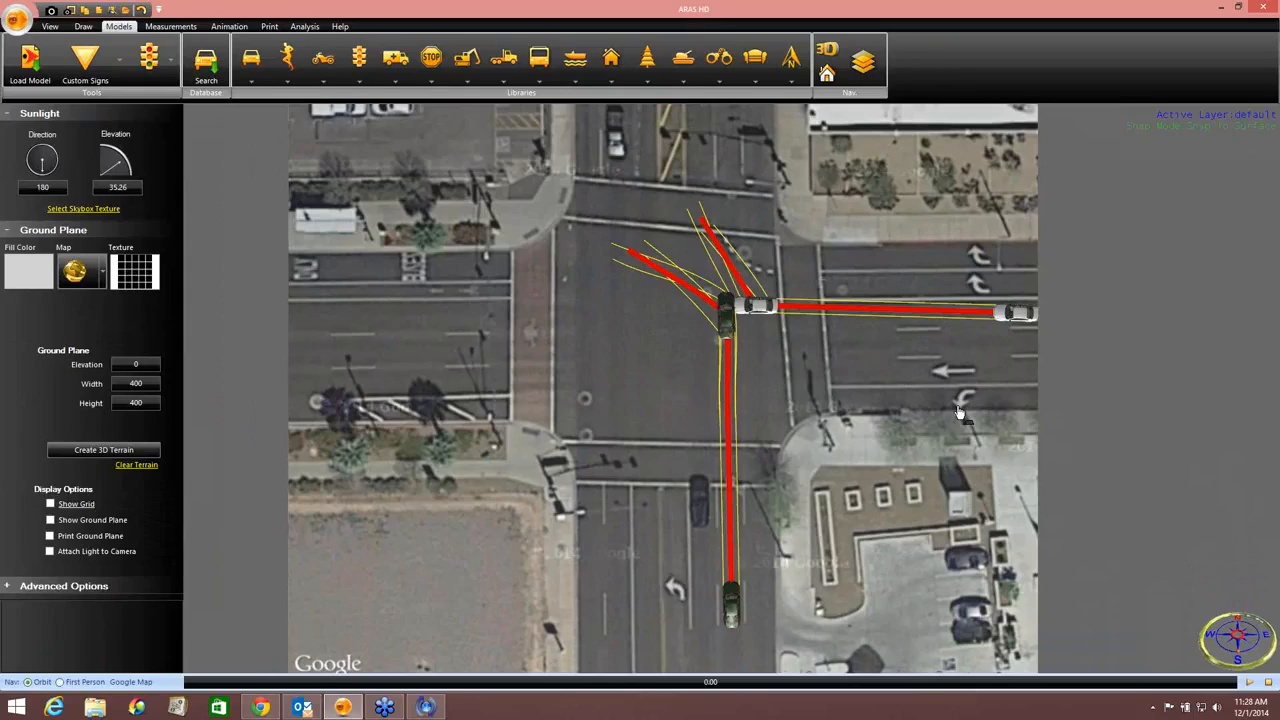
Step: Start a new, empty scene in place of the intersection collision
click(26, 30)
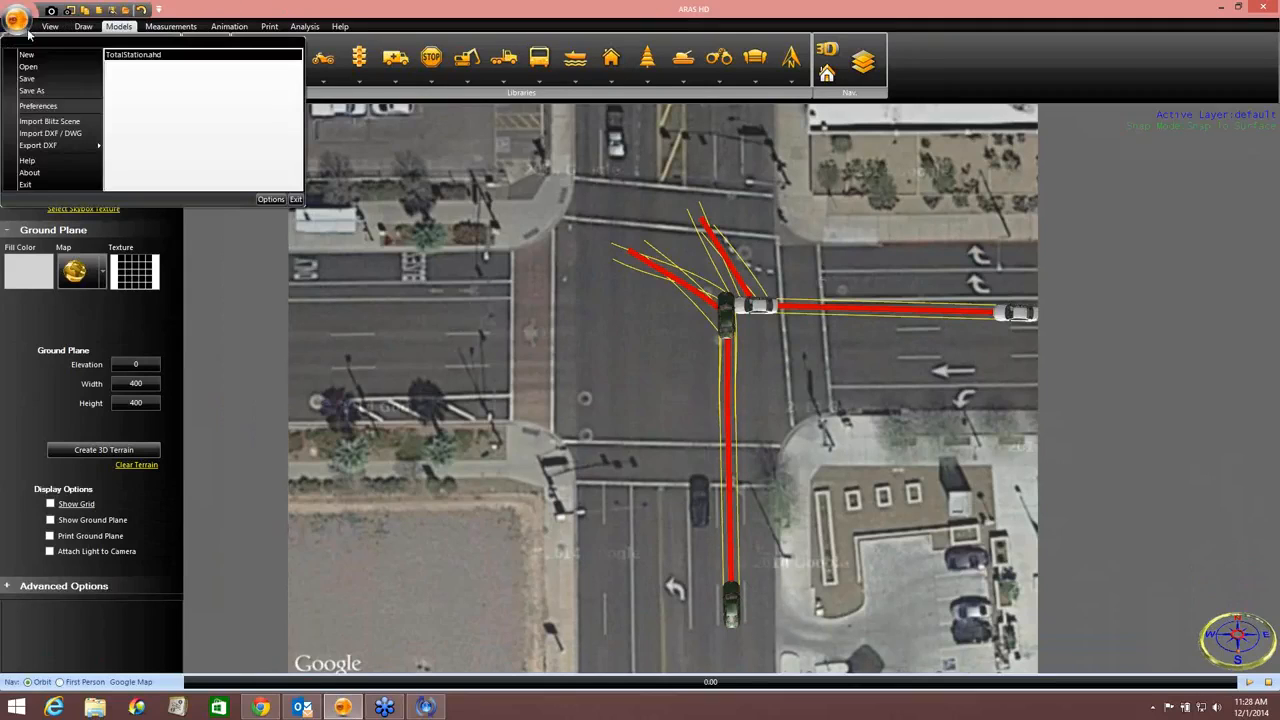
click(27, 54)
click(656, 394)
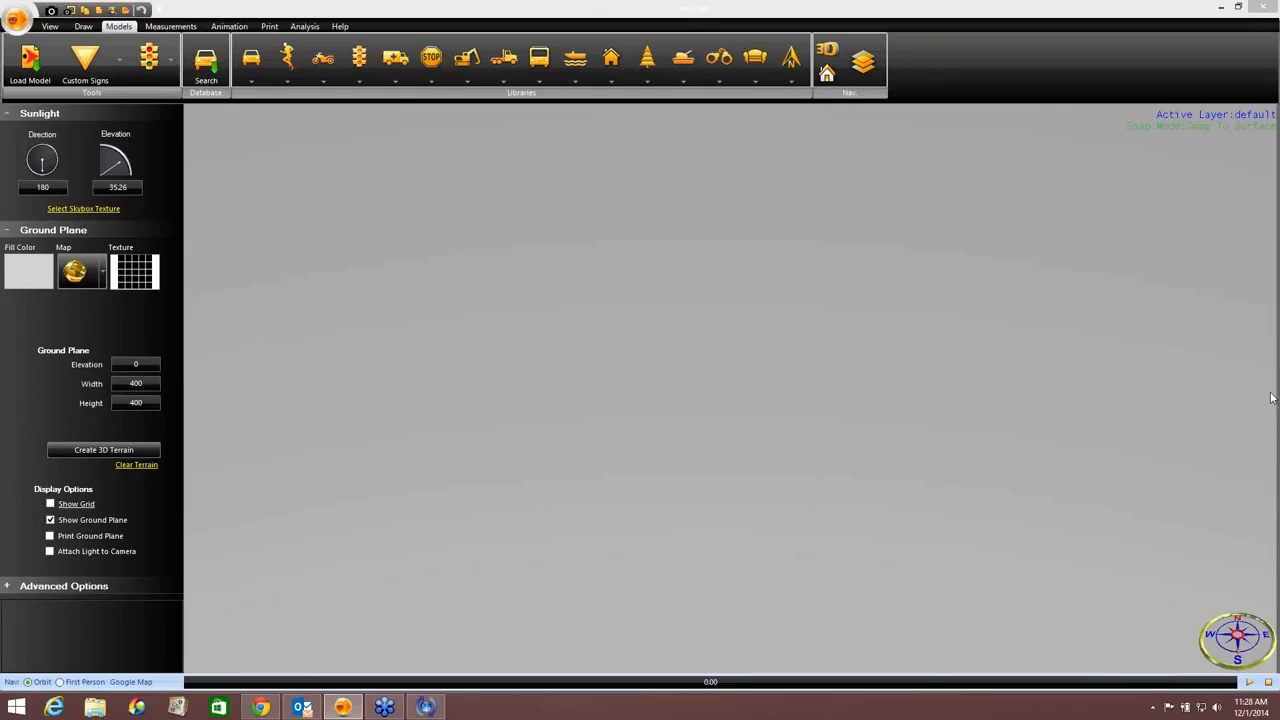
Step: Start a Google map import for the saved Midlothian, VA location and enlarge the map window to cover more area
click(84, 272)
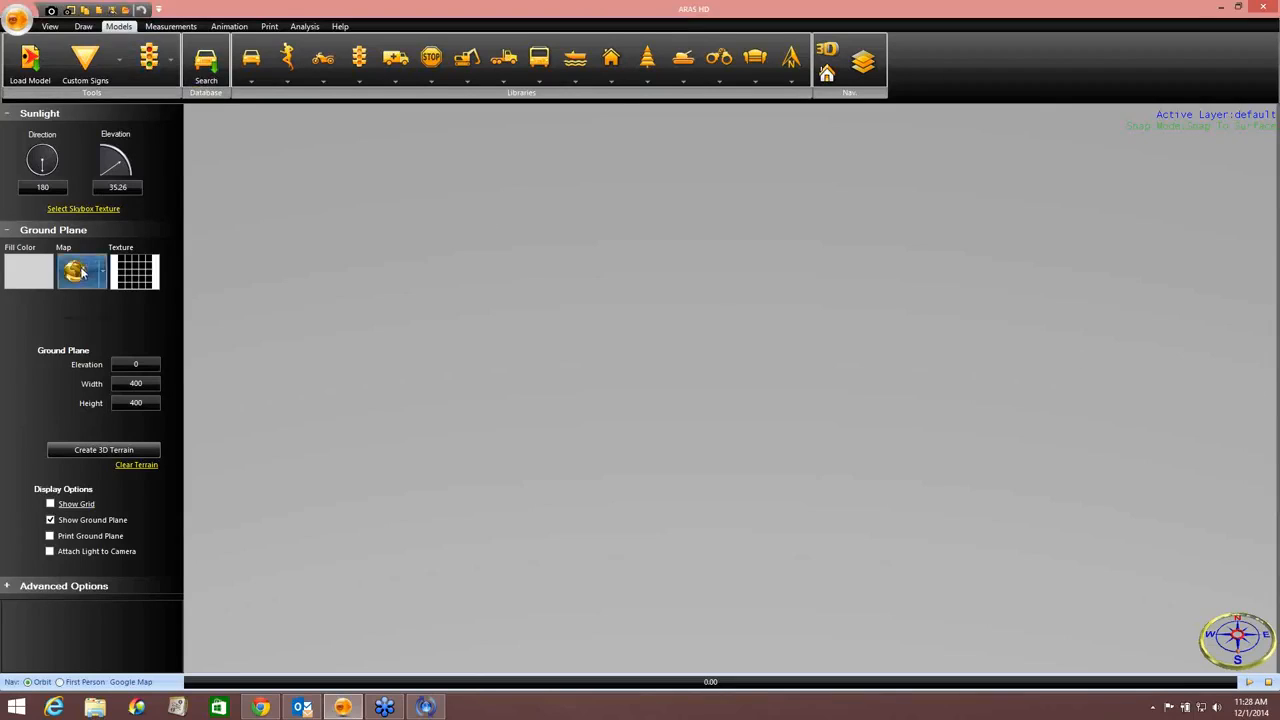
click(114, 296)
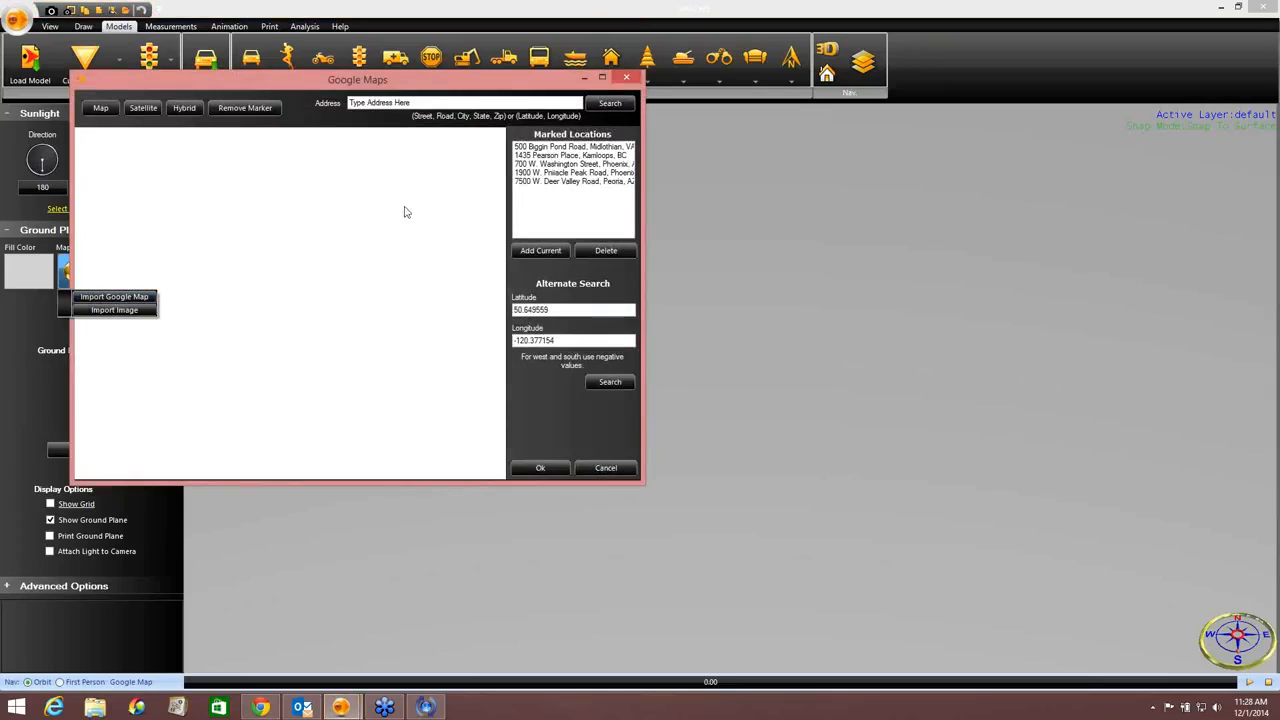
click(545, 147)
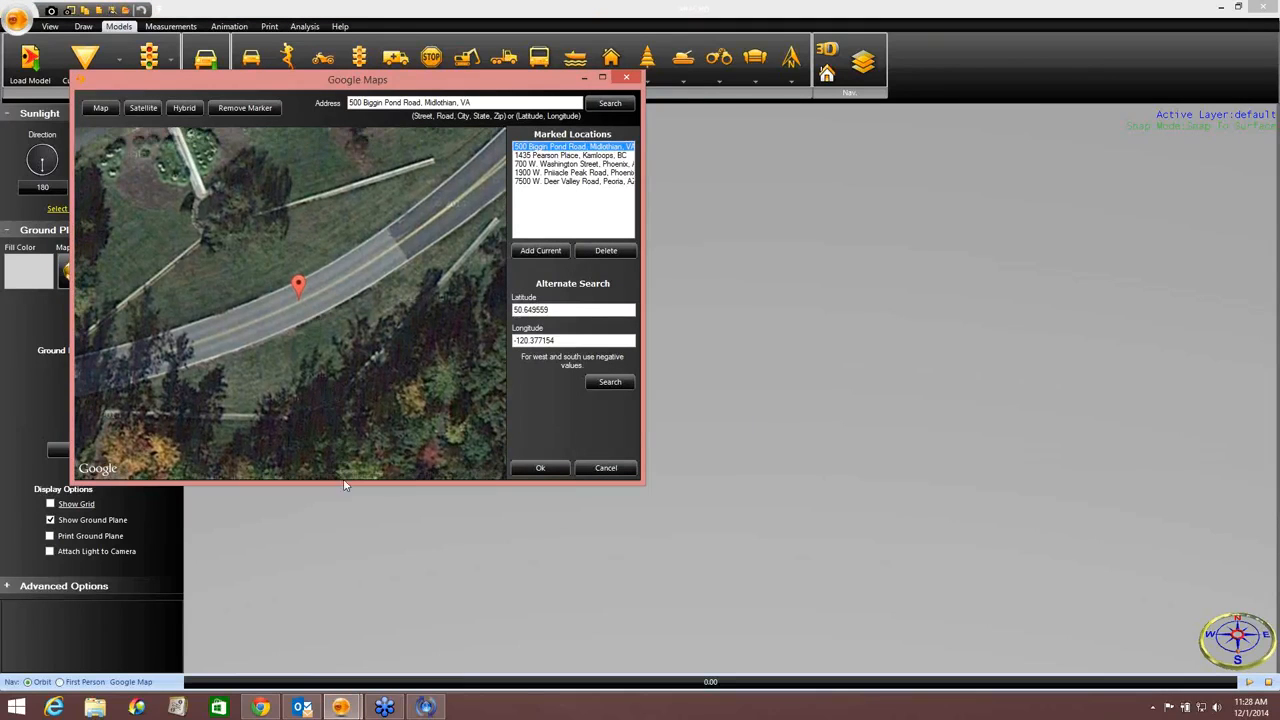
drag(341, 488, 343, 534)
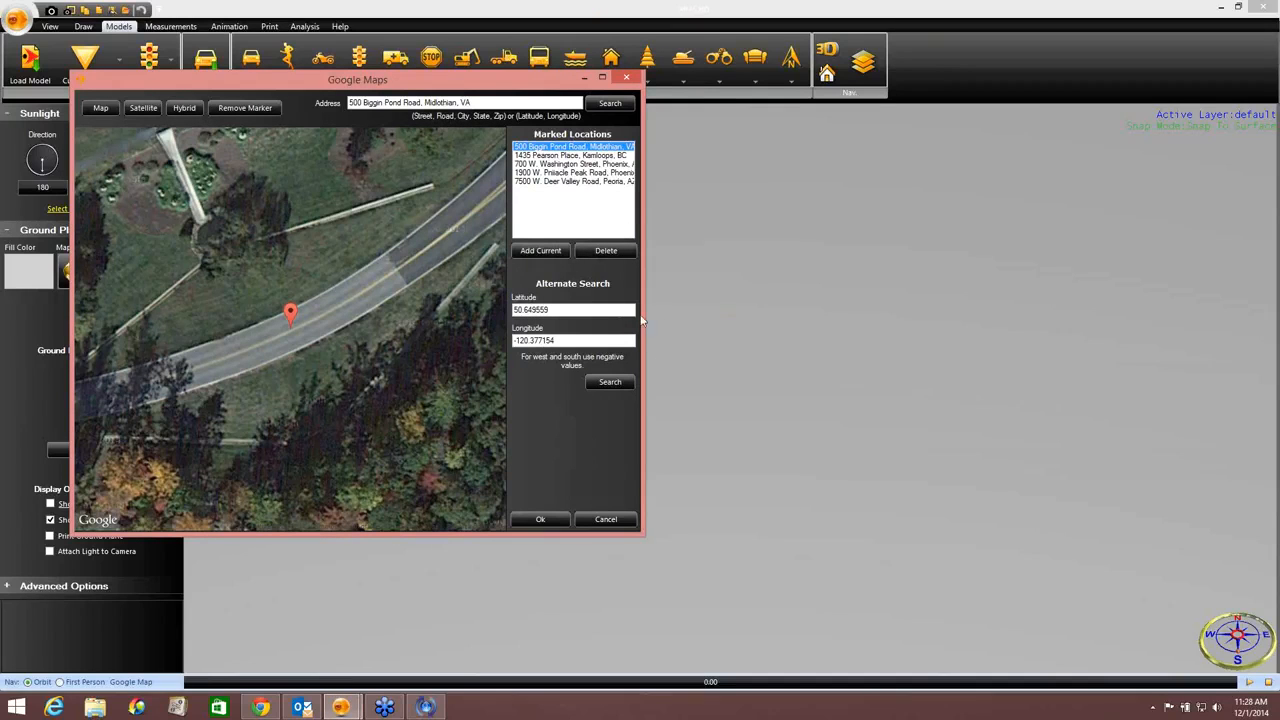
drag(644, 315, 742, 318)
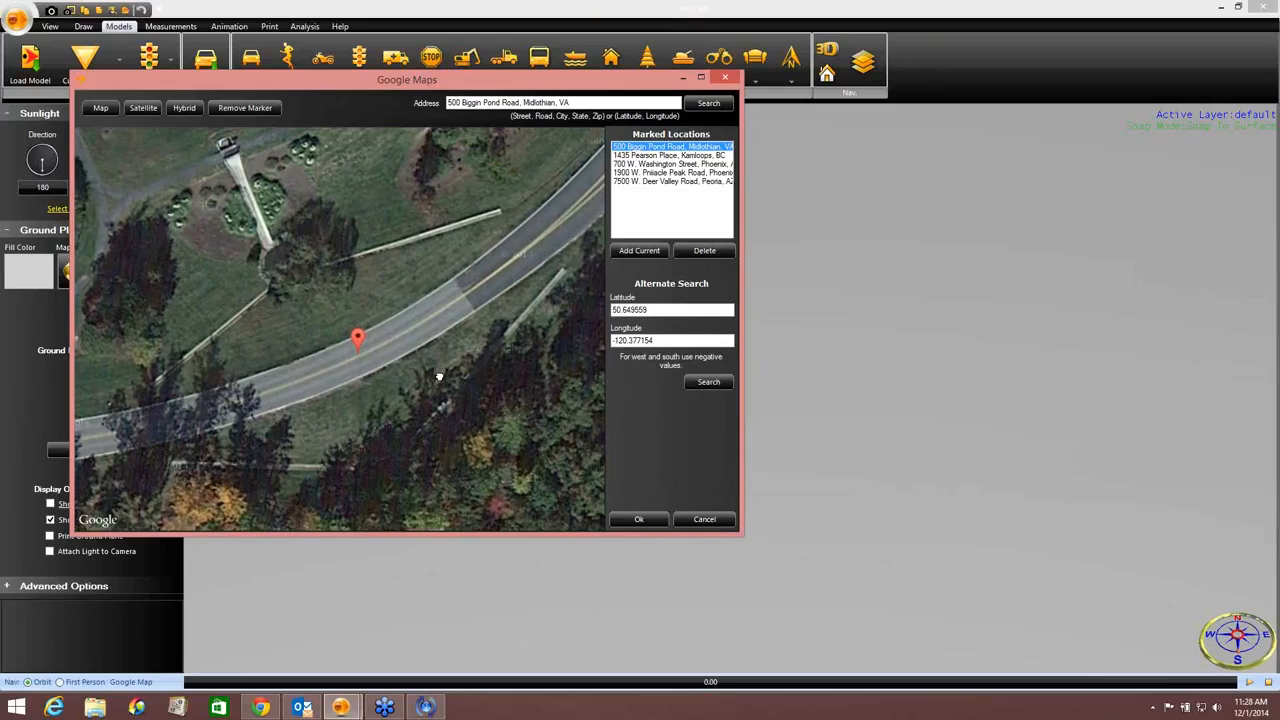
Step: Import the map in satellite view, without the location marker, onto the ground plane
click(180, 109)
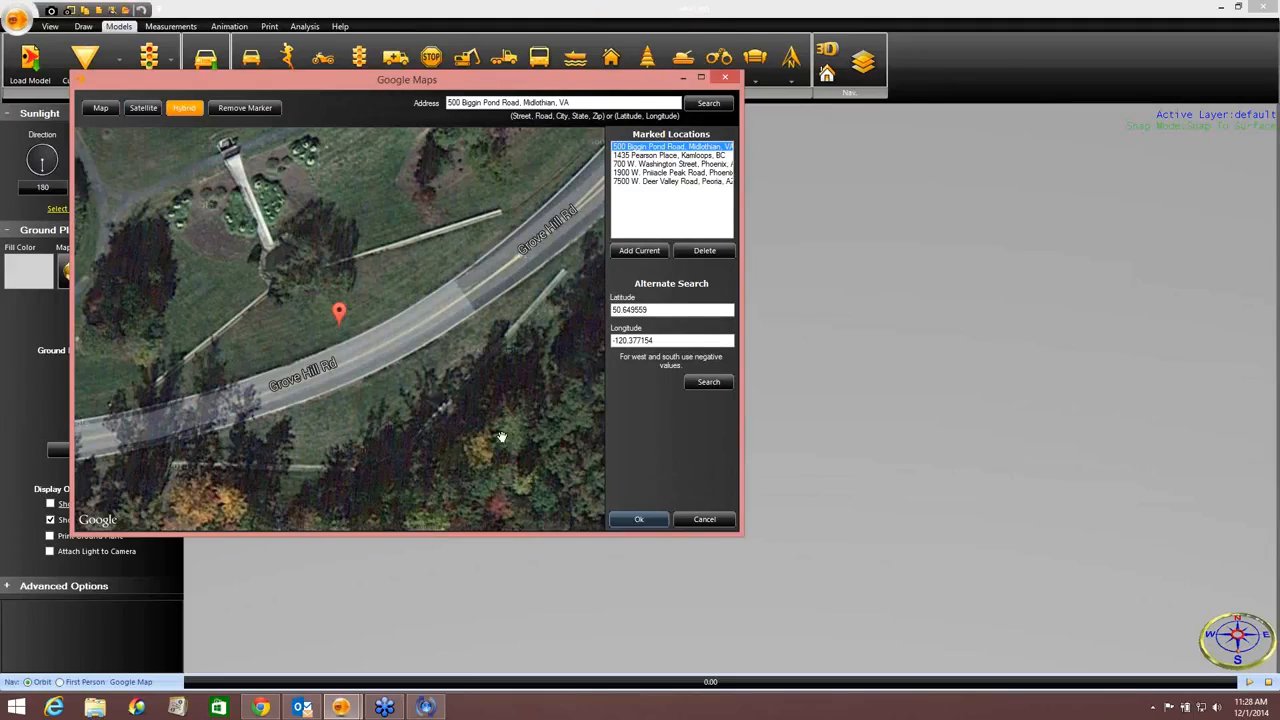
click(144, 110)
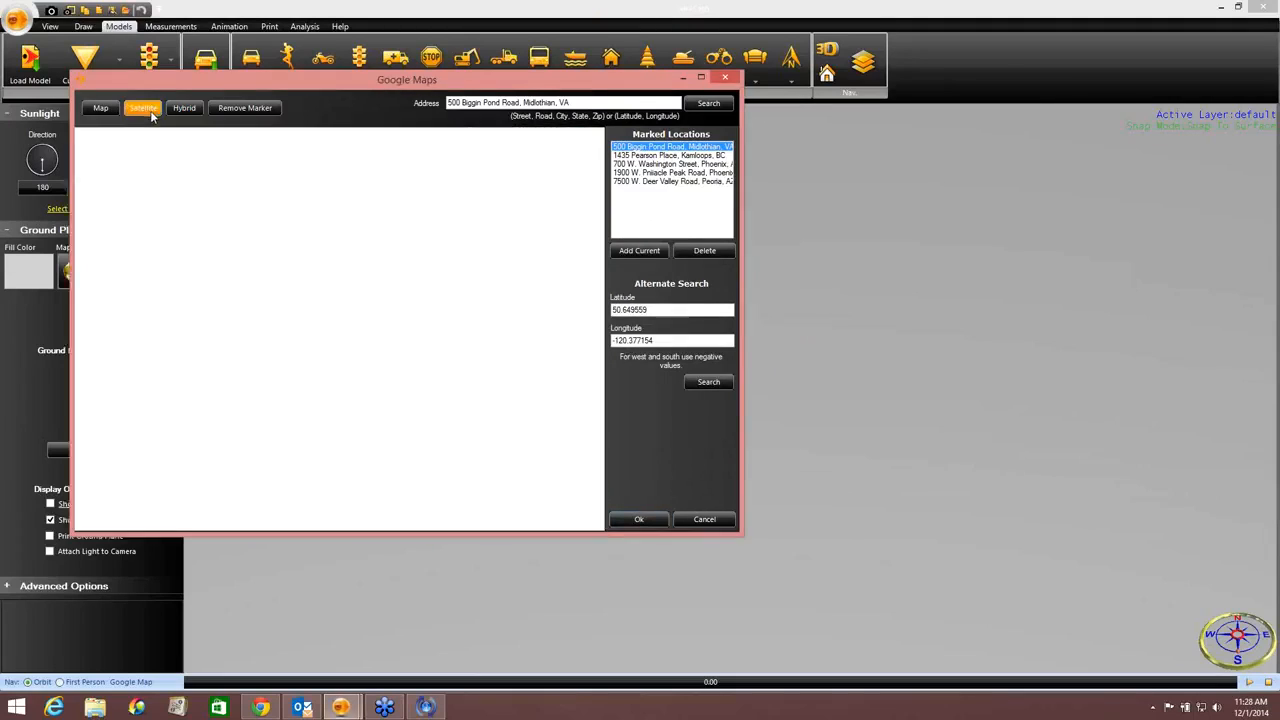
click(234, 109)
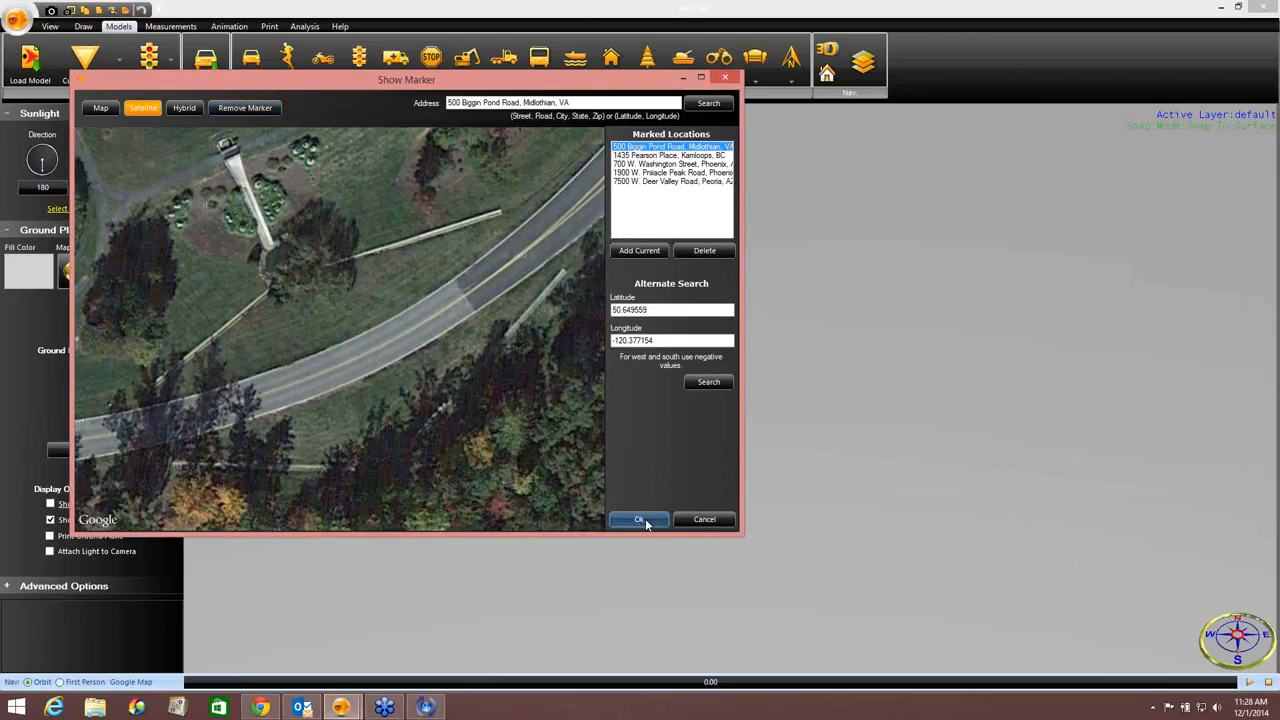
click(645, 519)
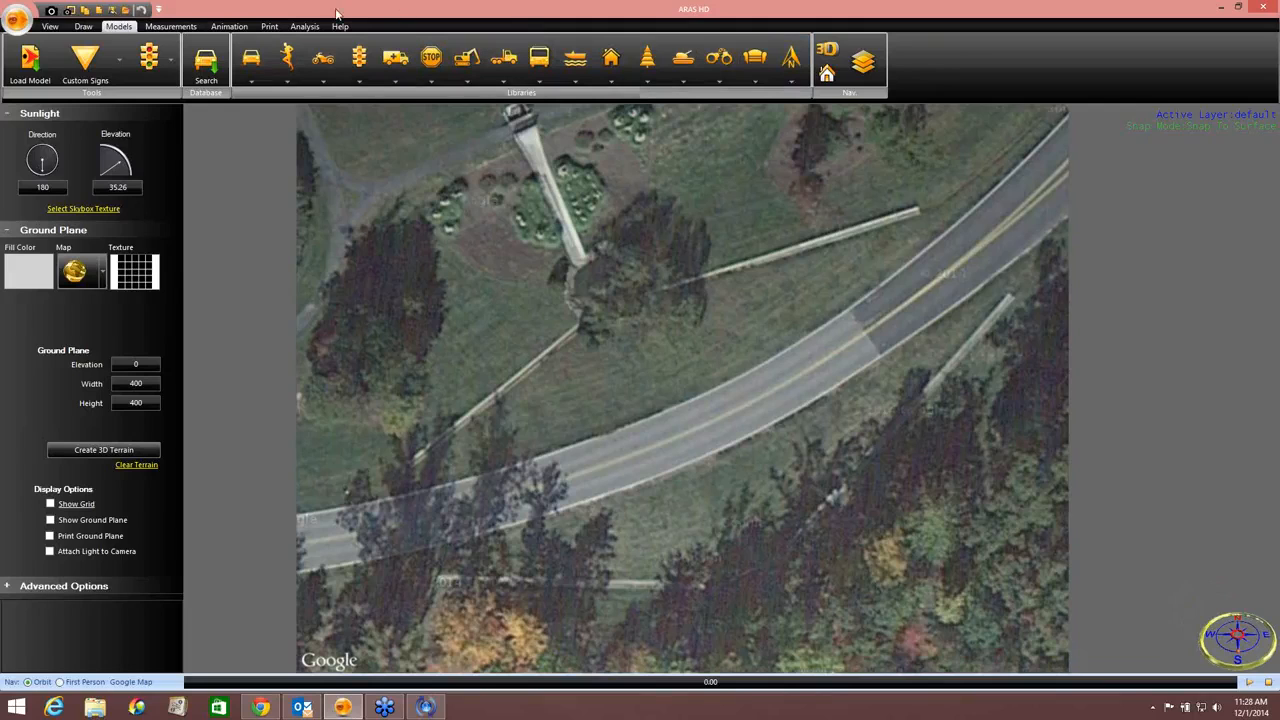
Step: Import the GroveHill measurement log as type Nikon Raw or Coord (nik, raw)
click(166, 28)
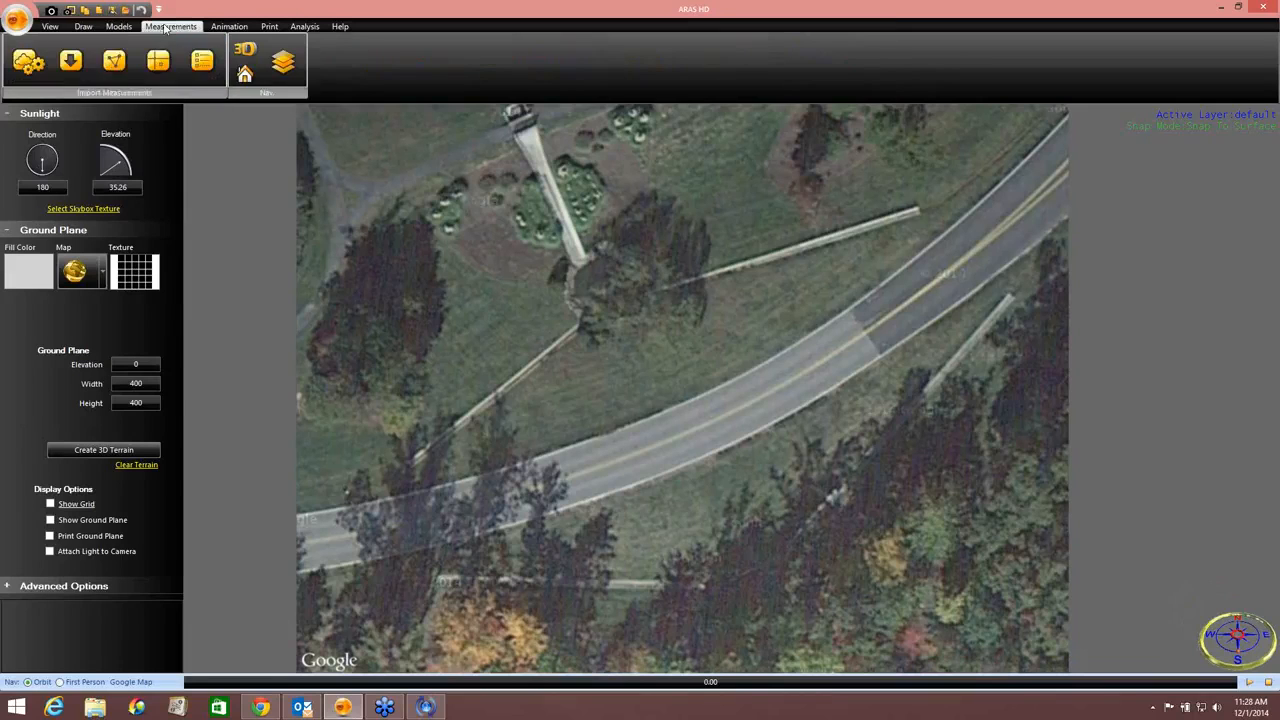
click(70, 61)
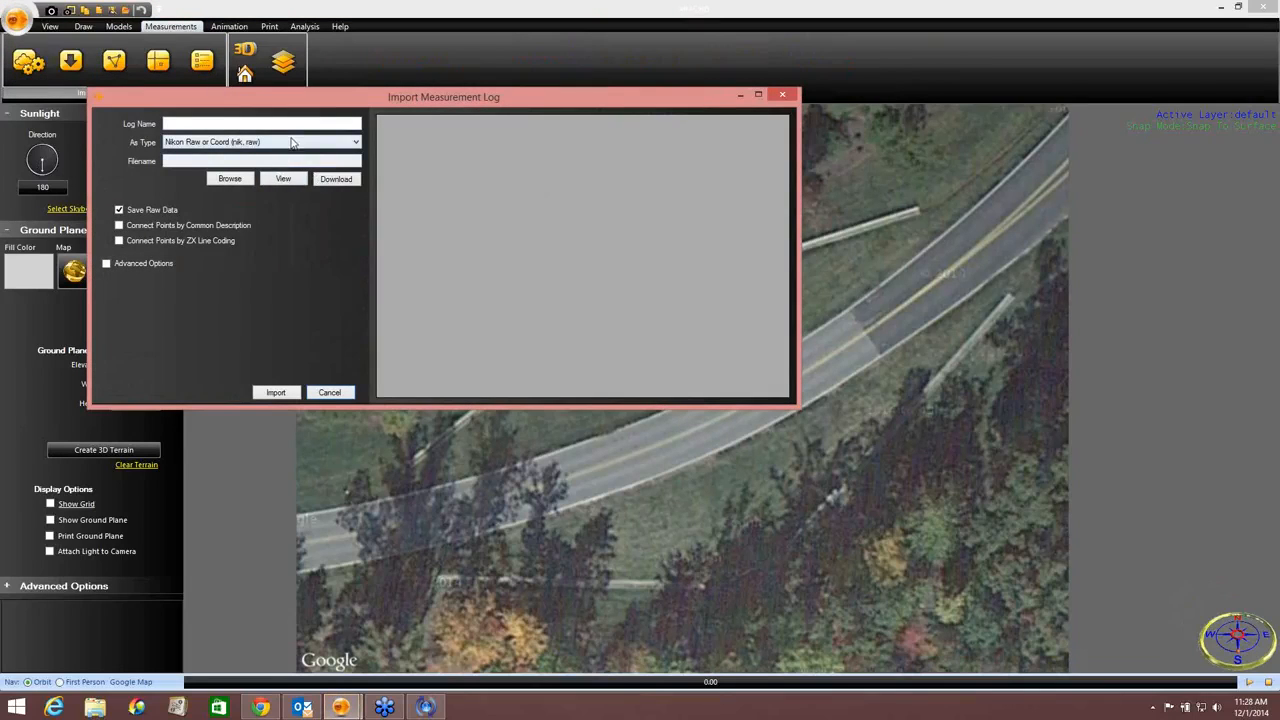
click(288, 142)
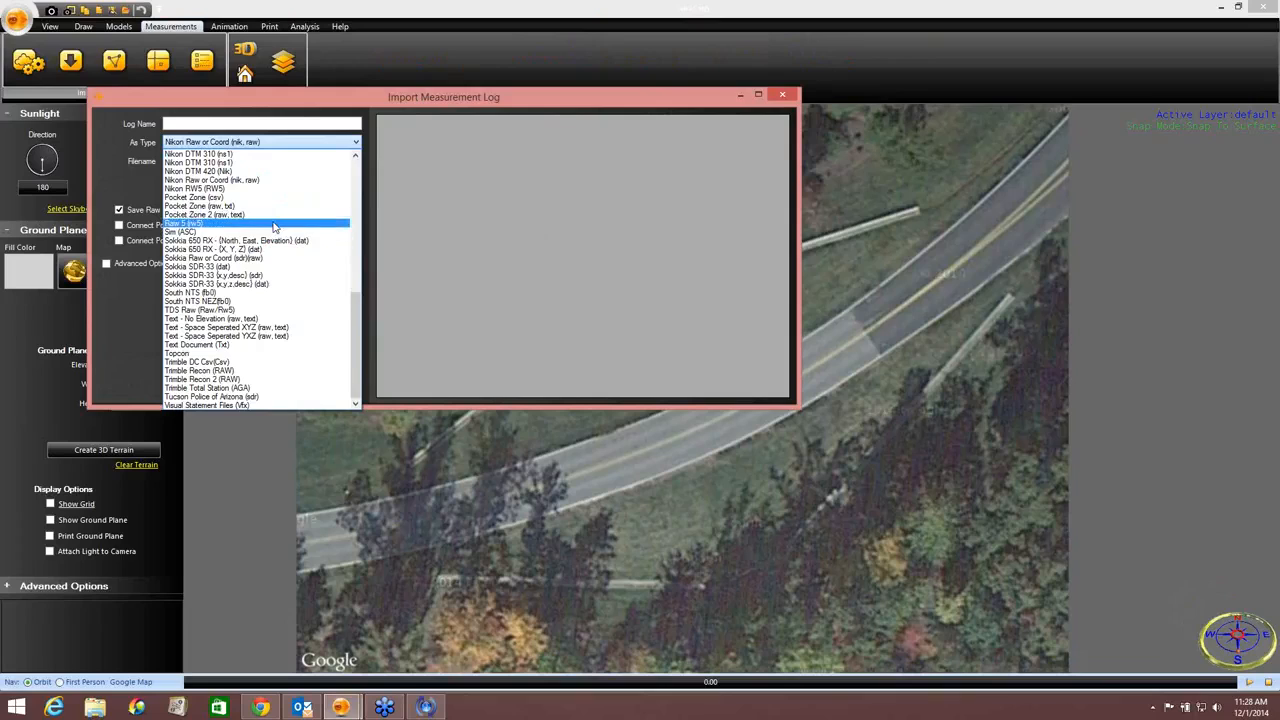
click(237, 180)
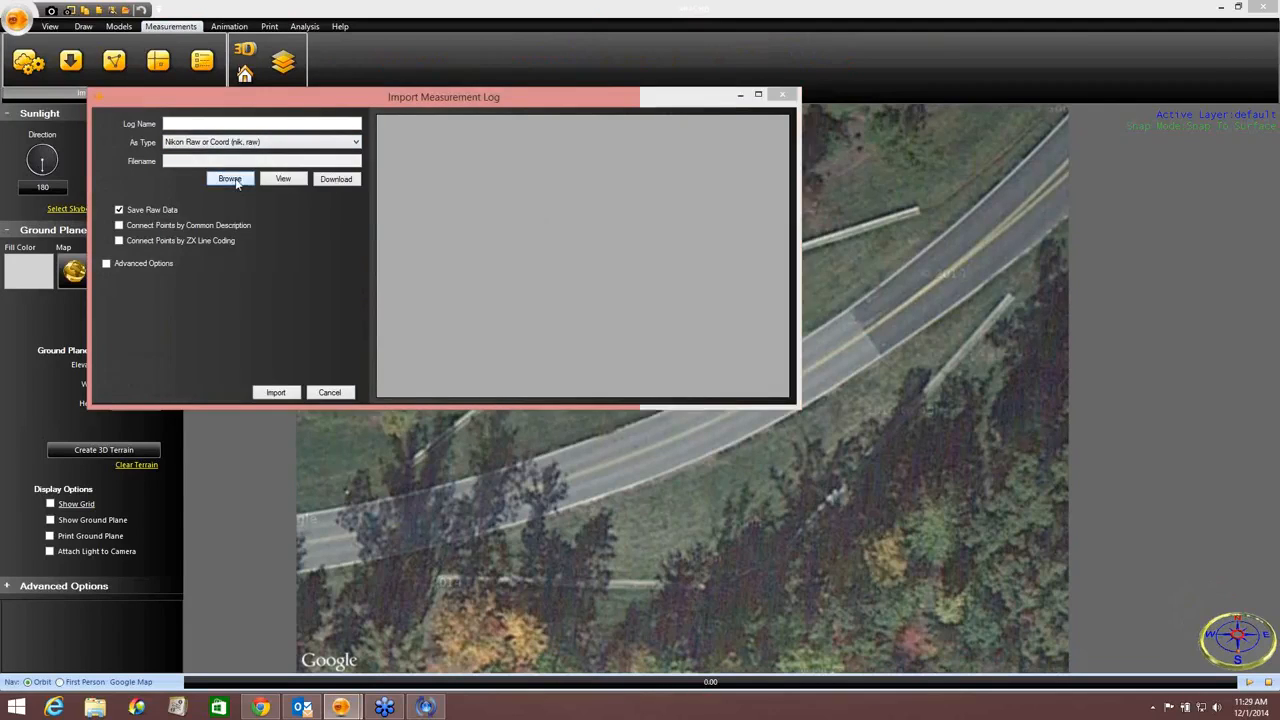
click(233, 180)
click(324, 225)
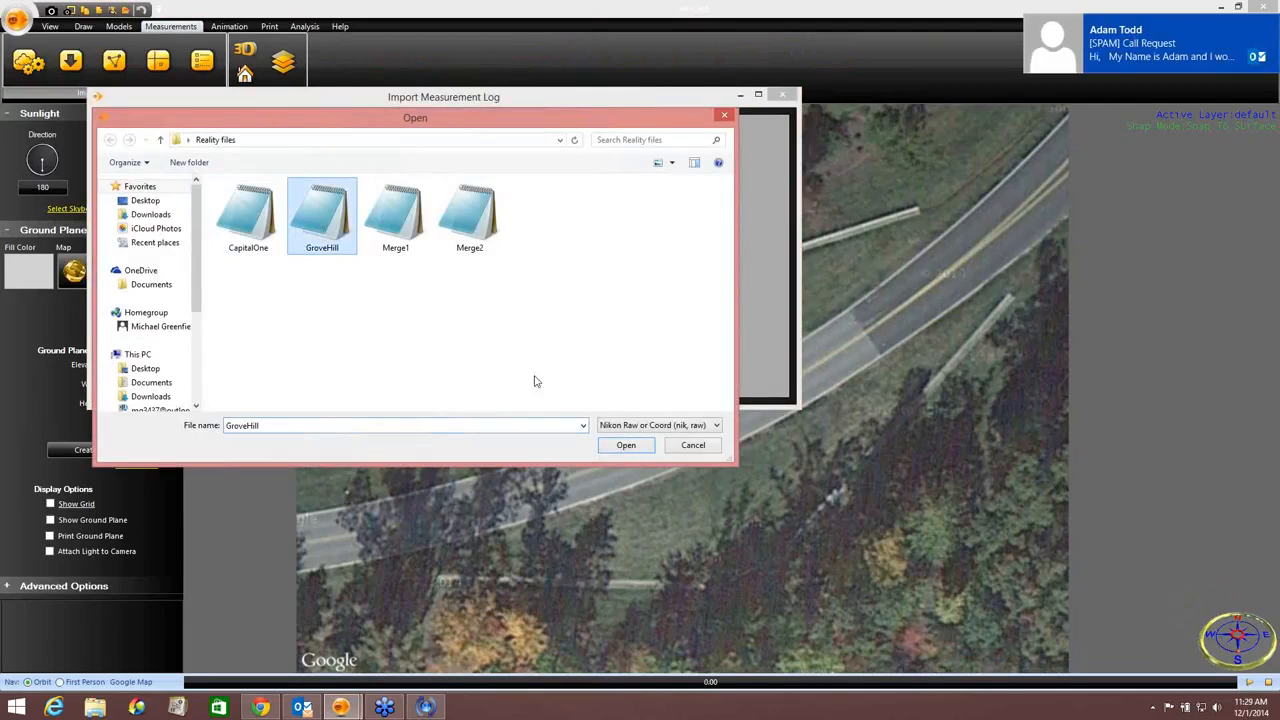
click(627, 449)
click(275, 392)
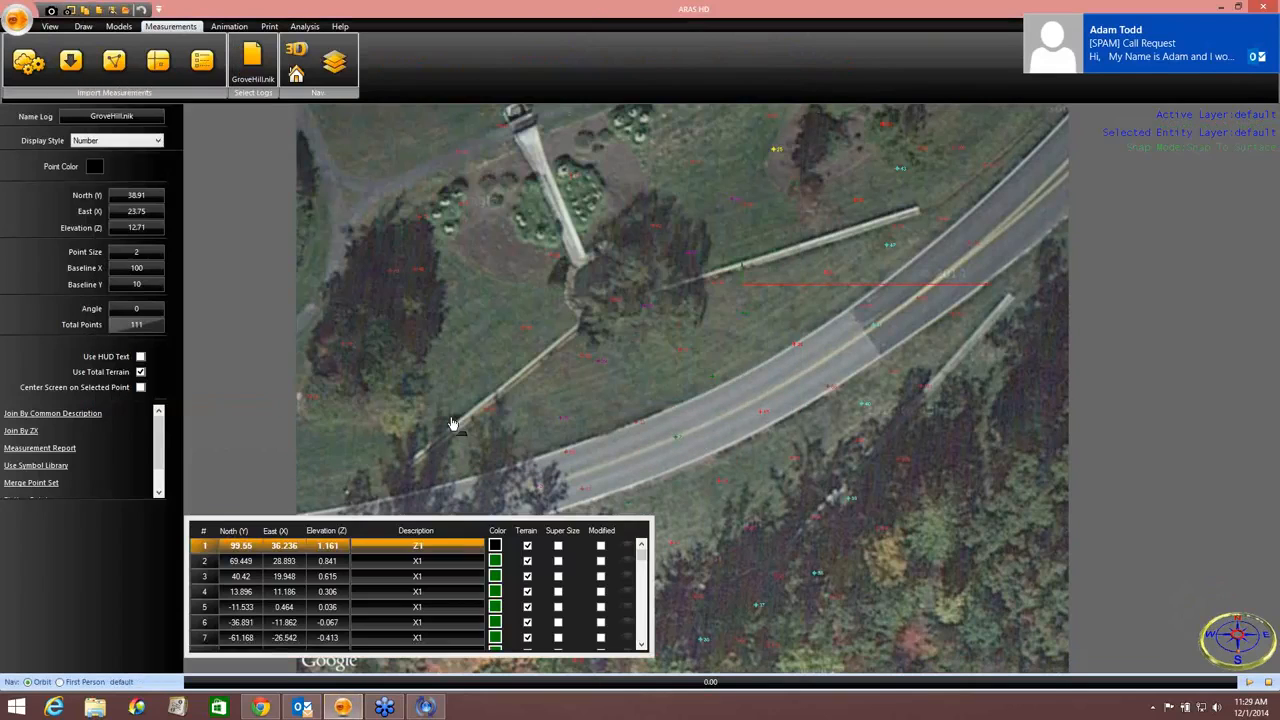
Step: Set the point color of the GroveHill measurement log to yellow
click(97, 167)
click(596, 212)
click(600, 364)
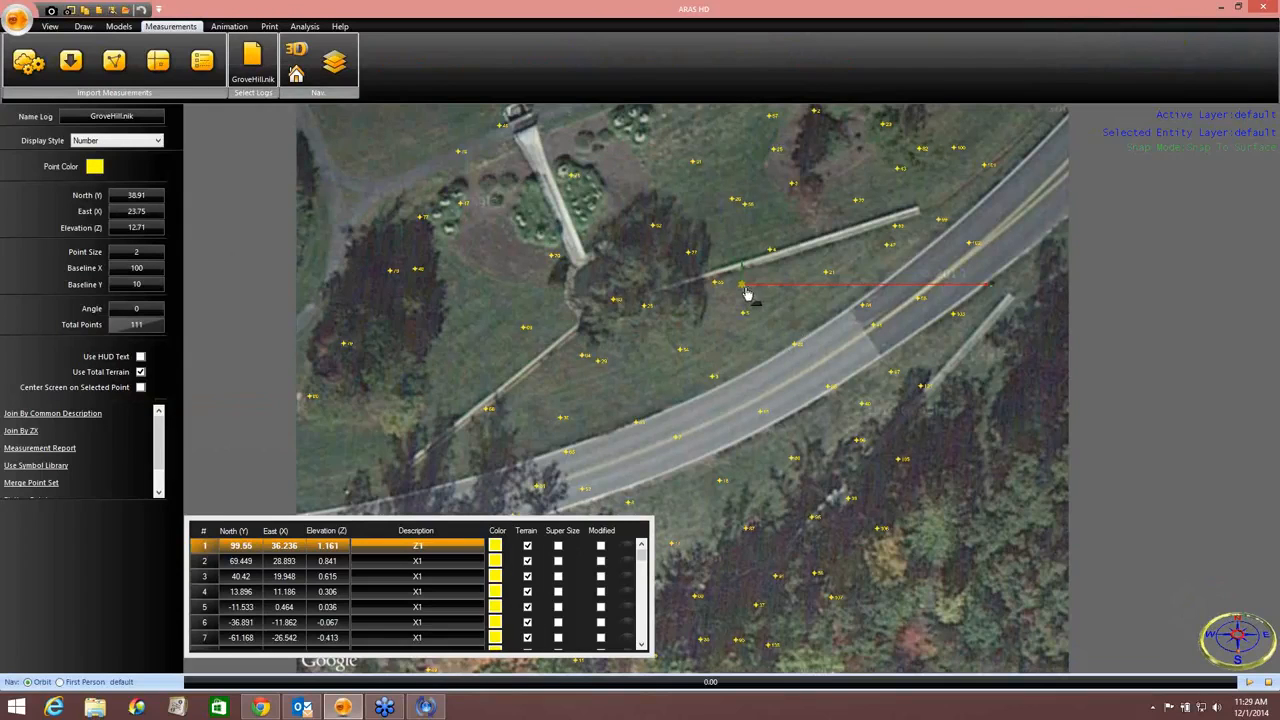
Step: Align the GroveHill points over the satellite map at North 28.24, East 53.35 and an angle of -33
drag(744, 284, 825, 312)
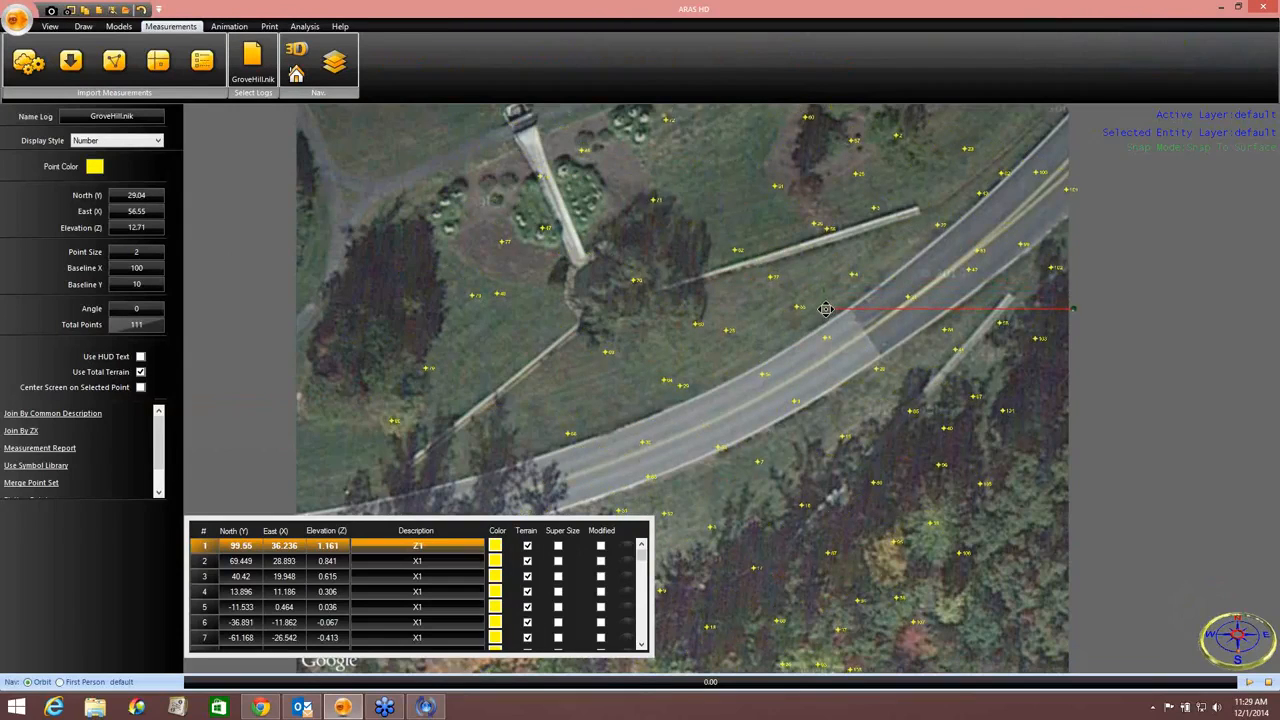
drag(1077, 306, 1027, 431)
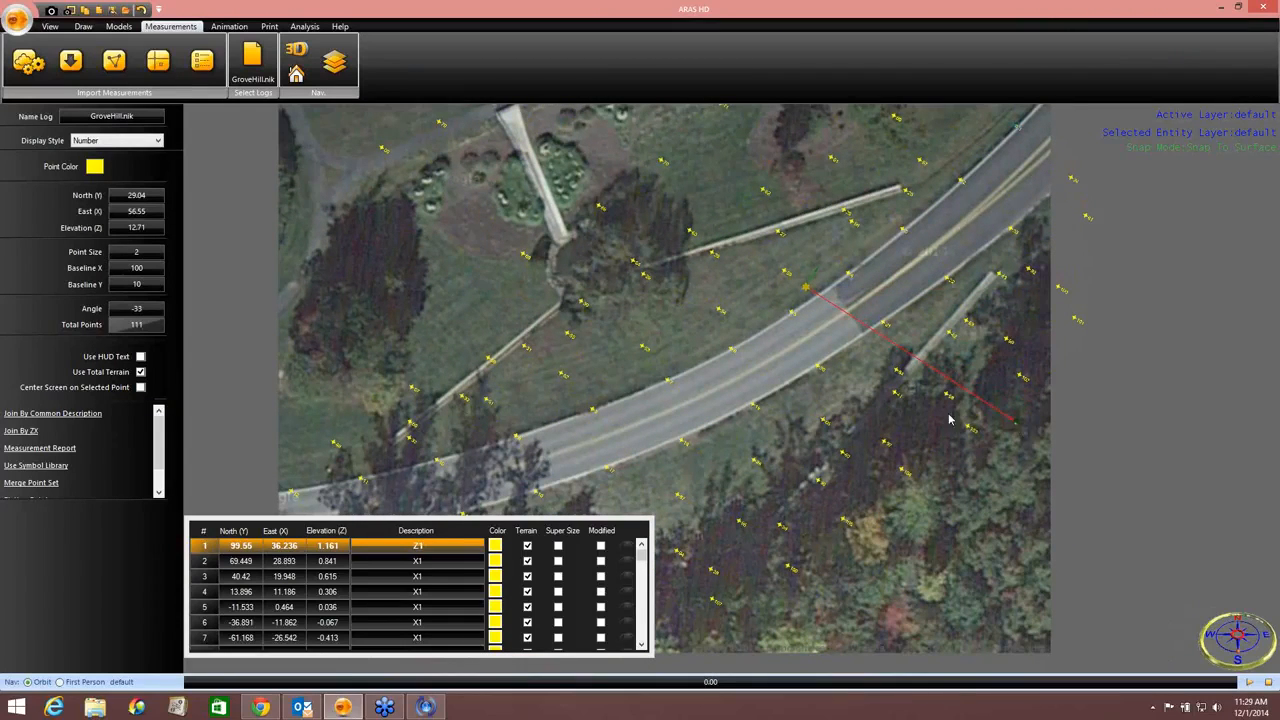
drag(807, 288, 799, 291)
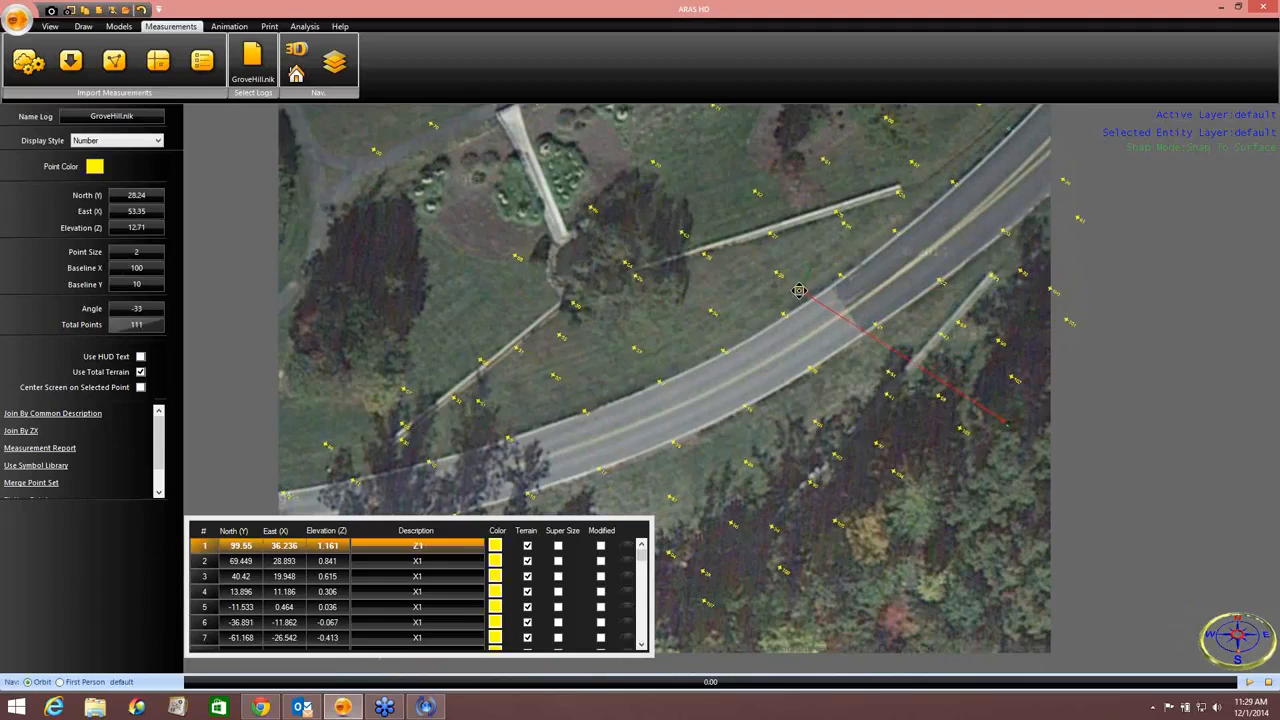
click(1075, 377)
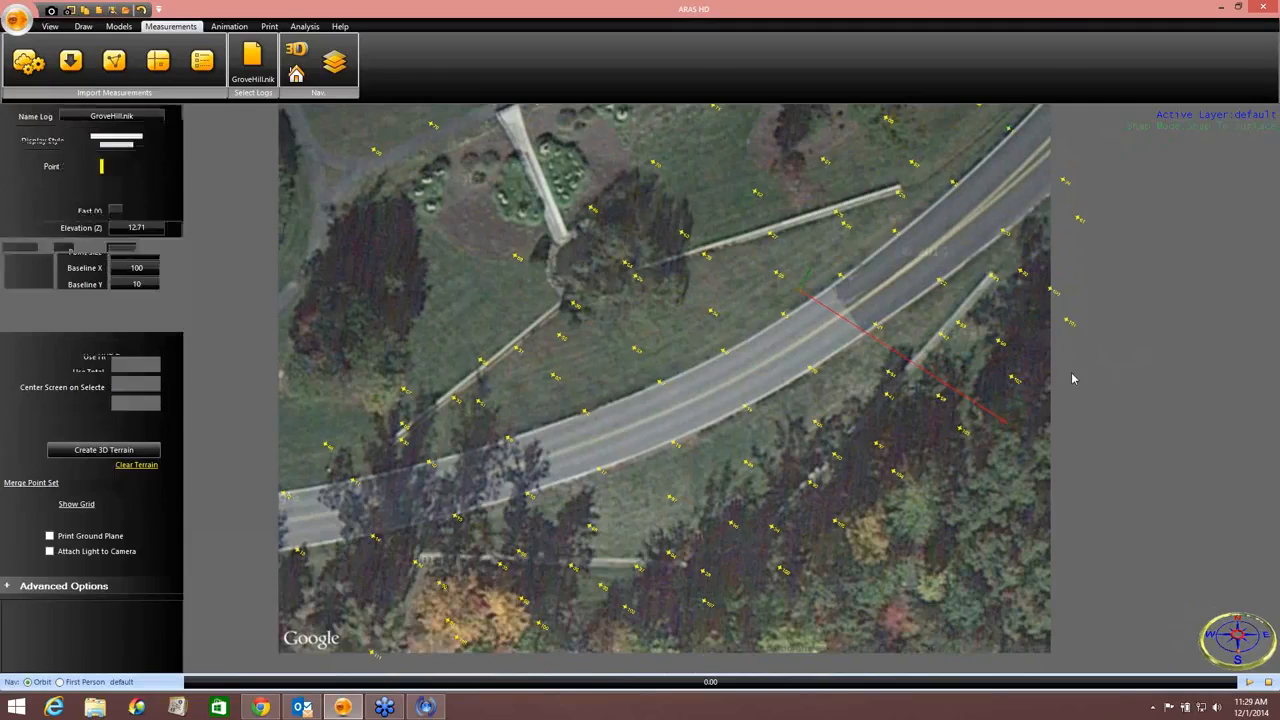
Step: Create the 3D terrain from the GroveHill measurements in the 3D view and hide the log's points through its display style
click(296, 50)
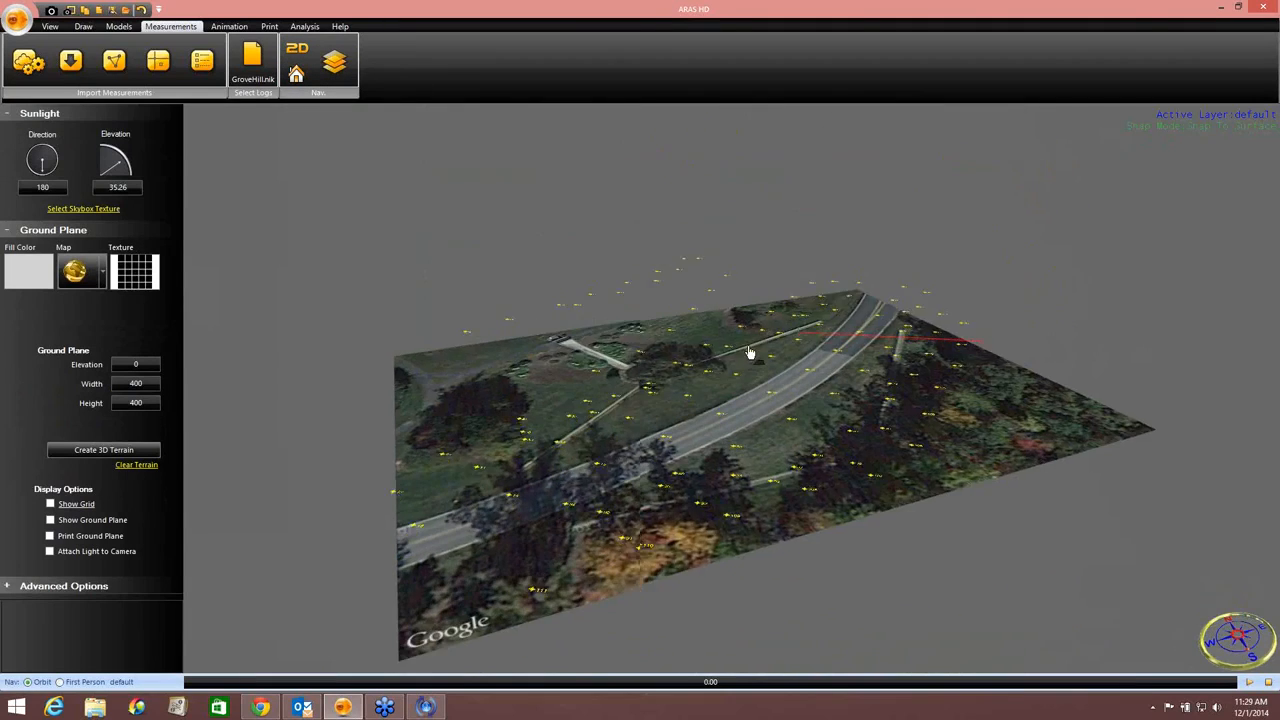
click(103, 449)
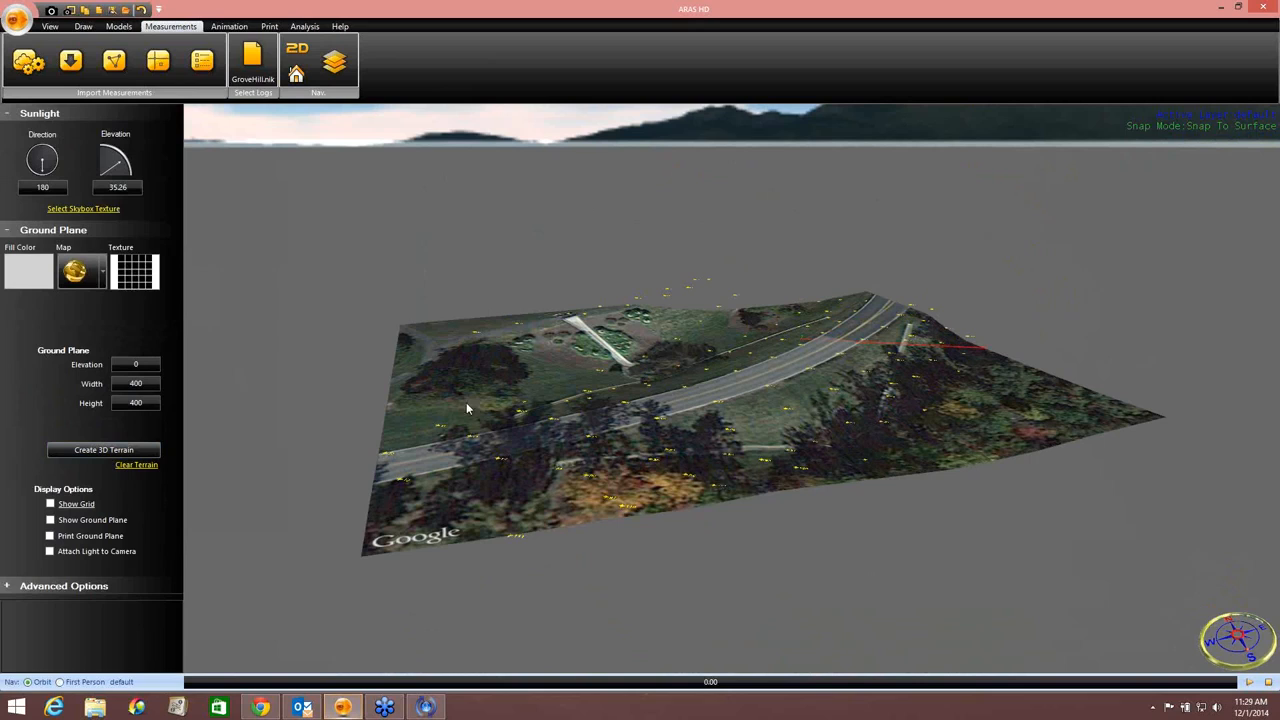
click(253, 75)
click(115, 140)
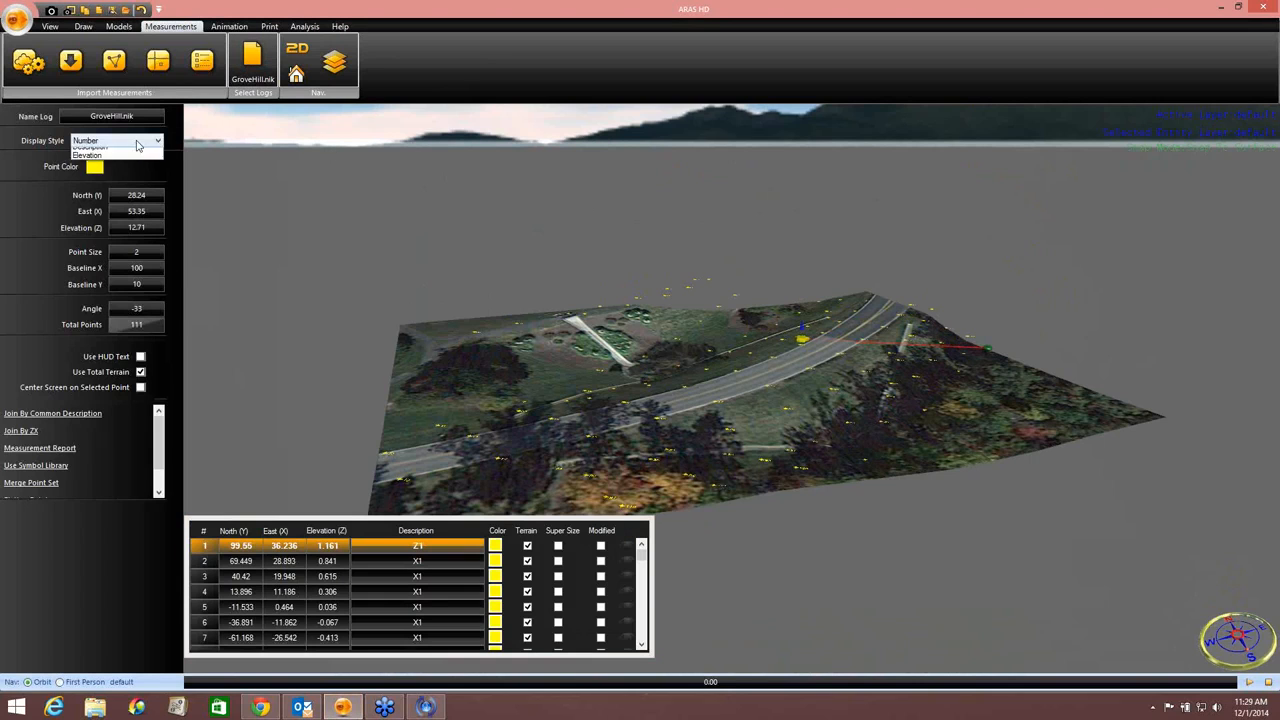
click(137, 152)
click(524, 234)
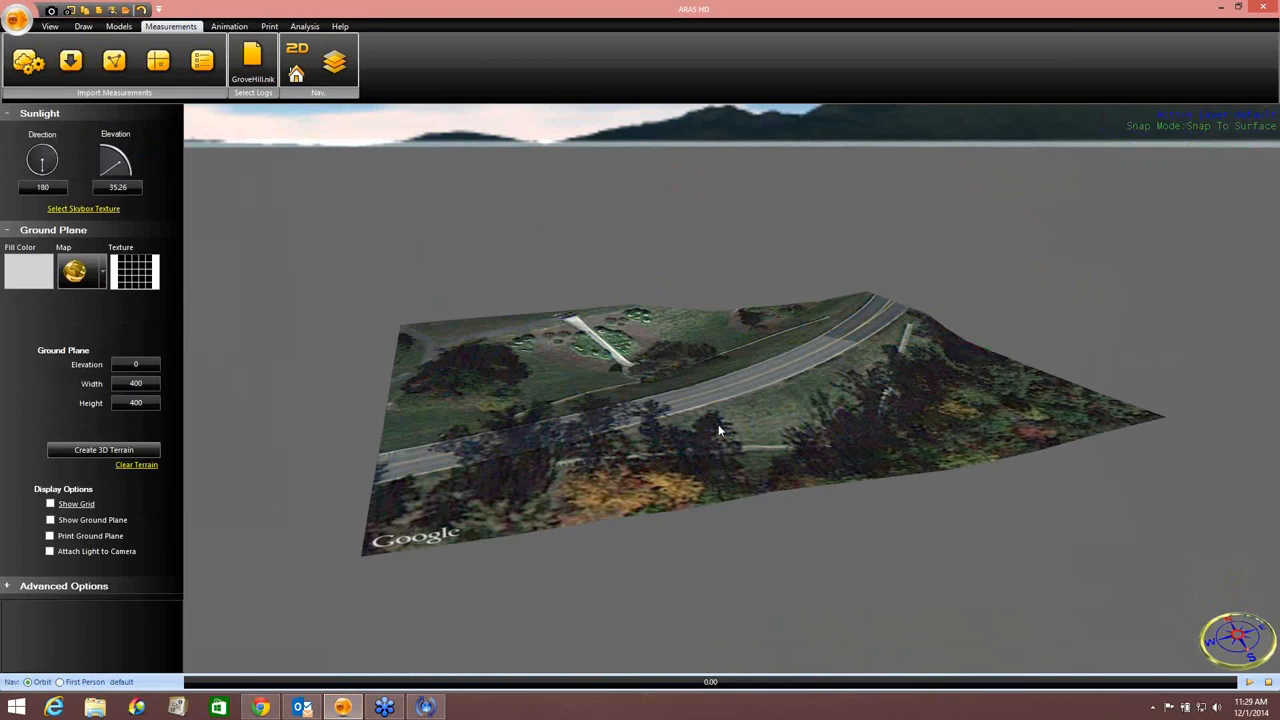
Step: Examine the draped satellite terrain in 3D around the road curve and the wooded slope beside it
scroll(718, 450, up, 3)
drag(718, 451, 494, 432)
scroll(718, 421, up, 4)
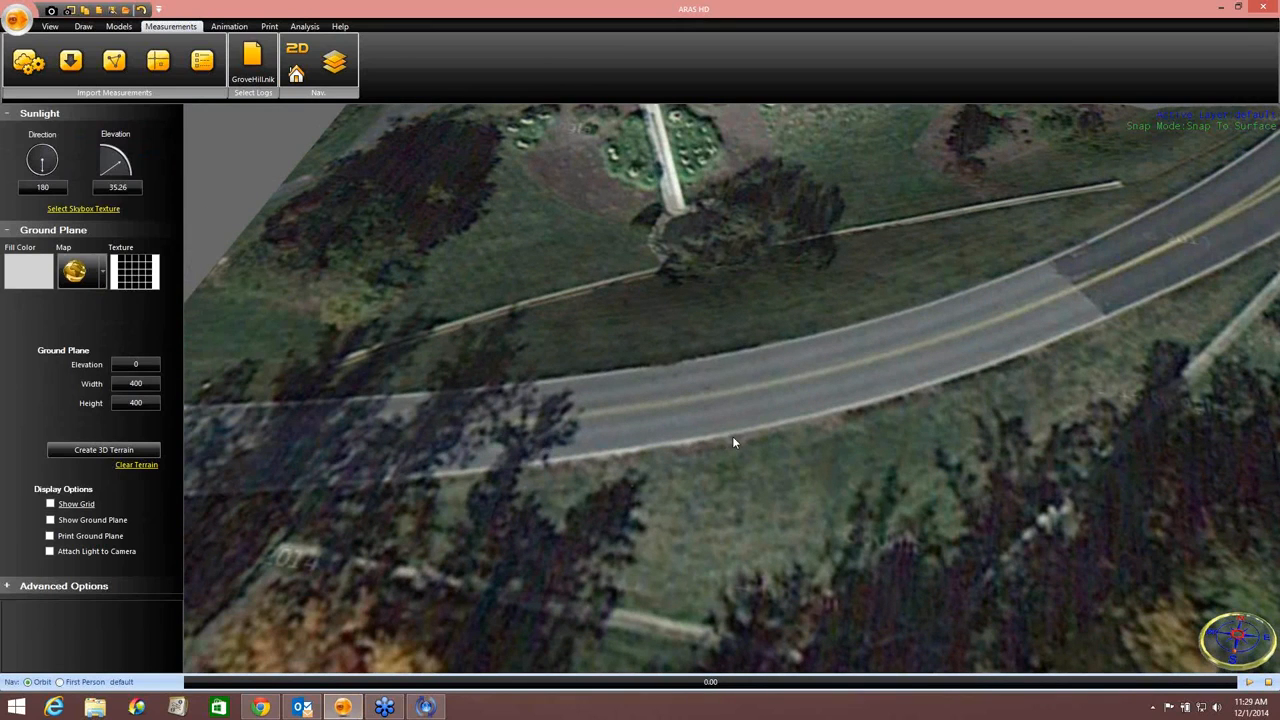
drag(1003, 446, 883, 400)
drag(1090, 395, 998, 395)
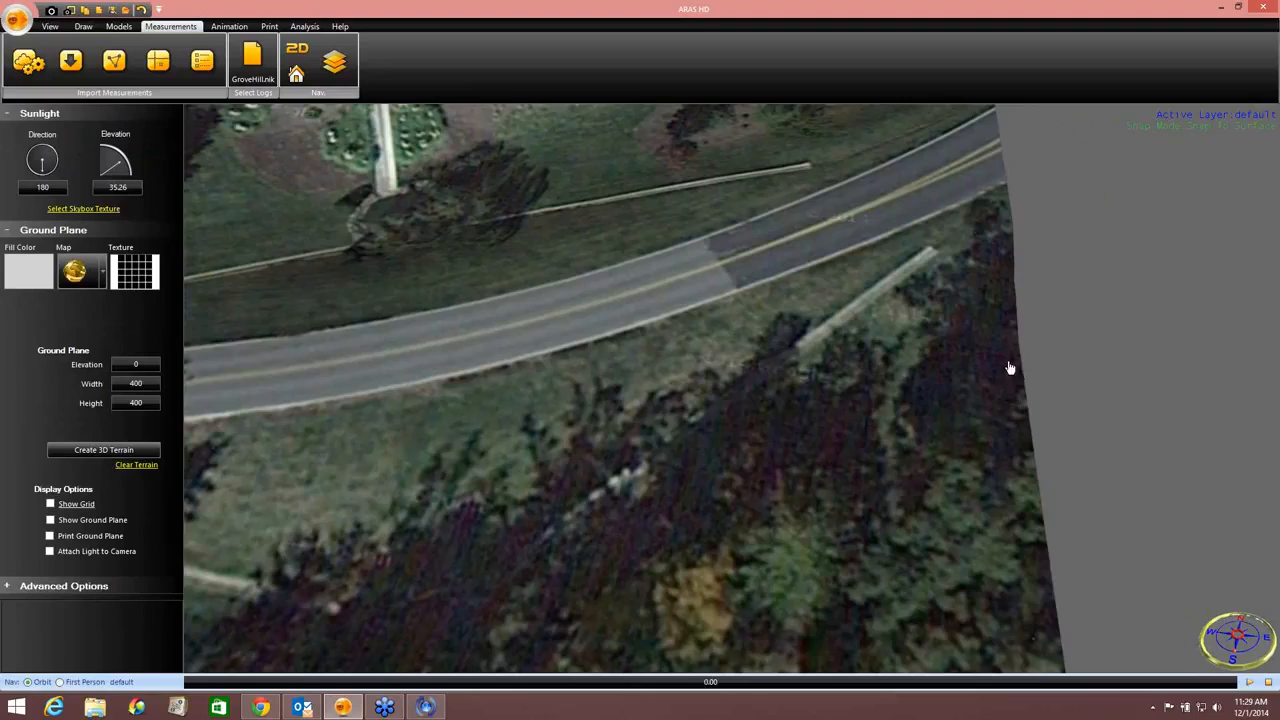
drag(752, 410, 700, 398)
Step: Place a dark red Chevrolet Caprice on the road in 2D view and draw a three-segment animation path running off the curve into the trees
click(297, 50)
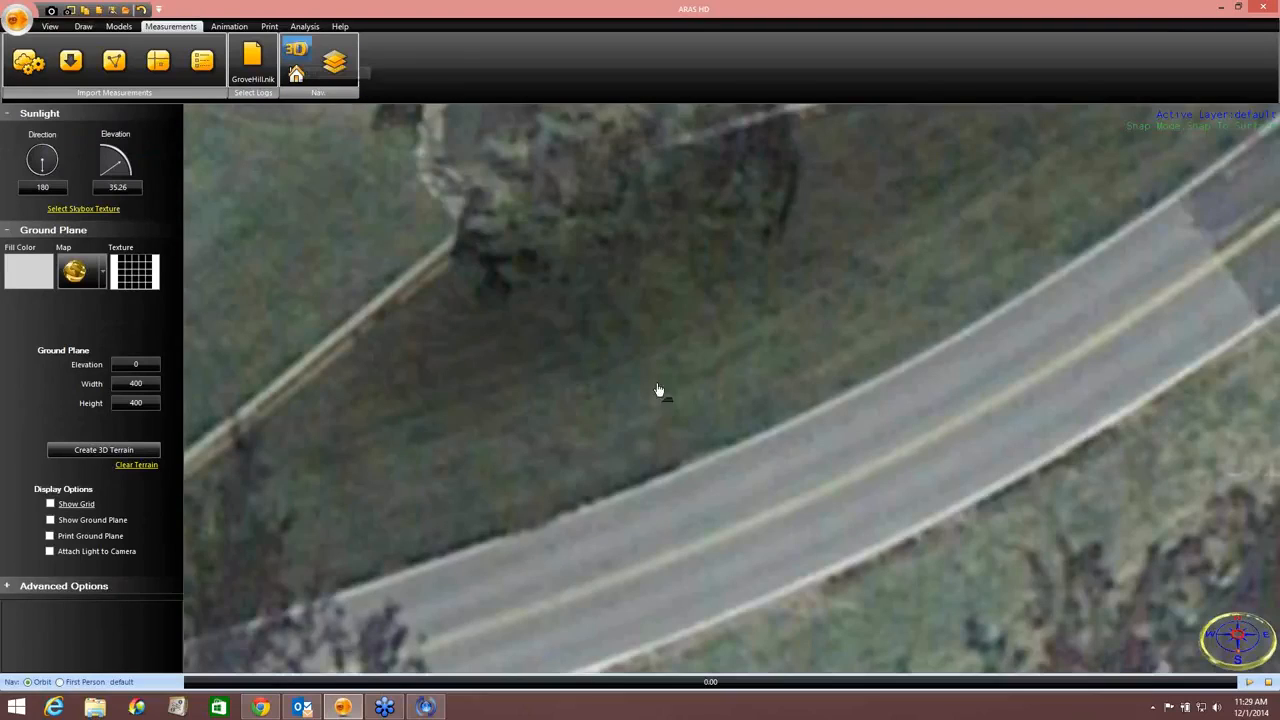
scroll(658, 391, down, 8)
scroll(658, 391, up, 8)
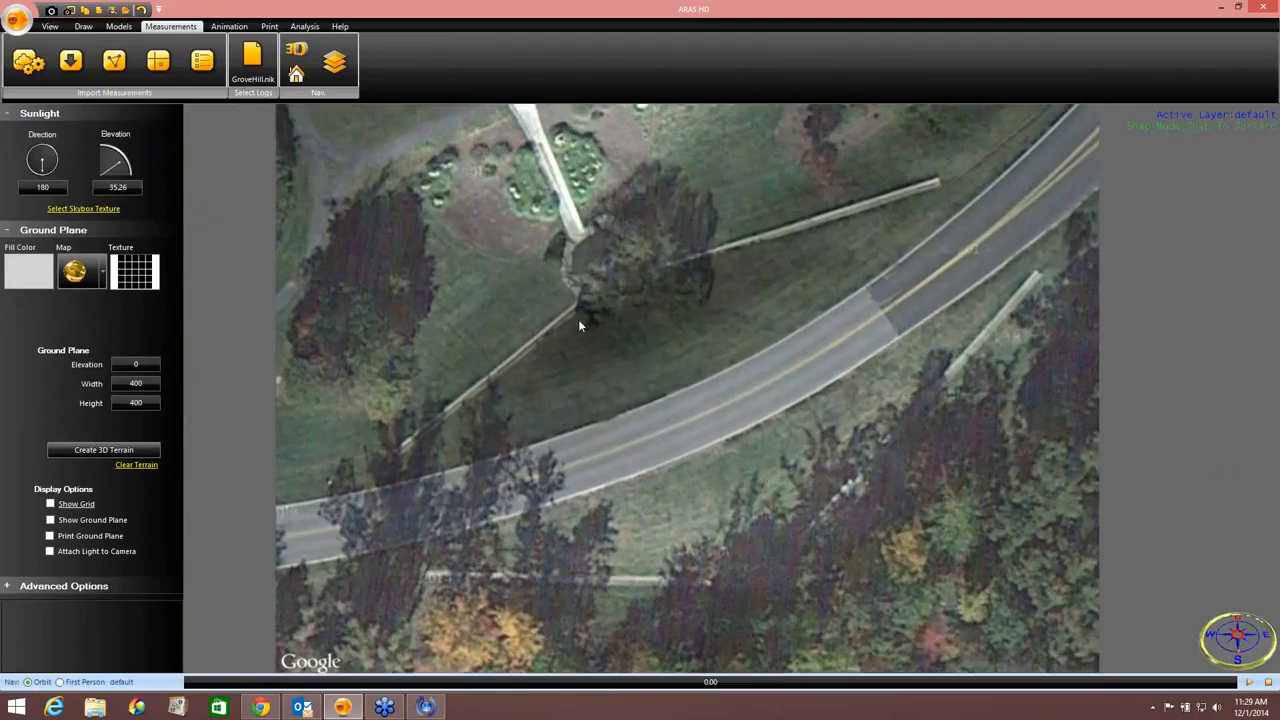
click(119, 26)
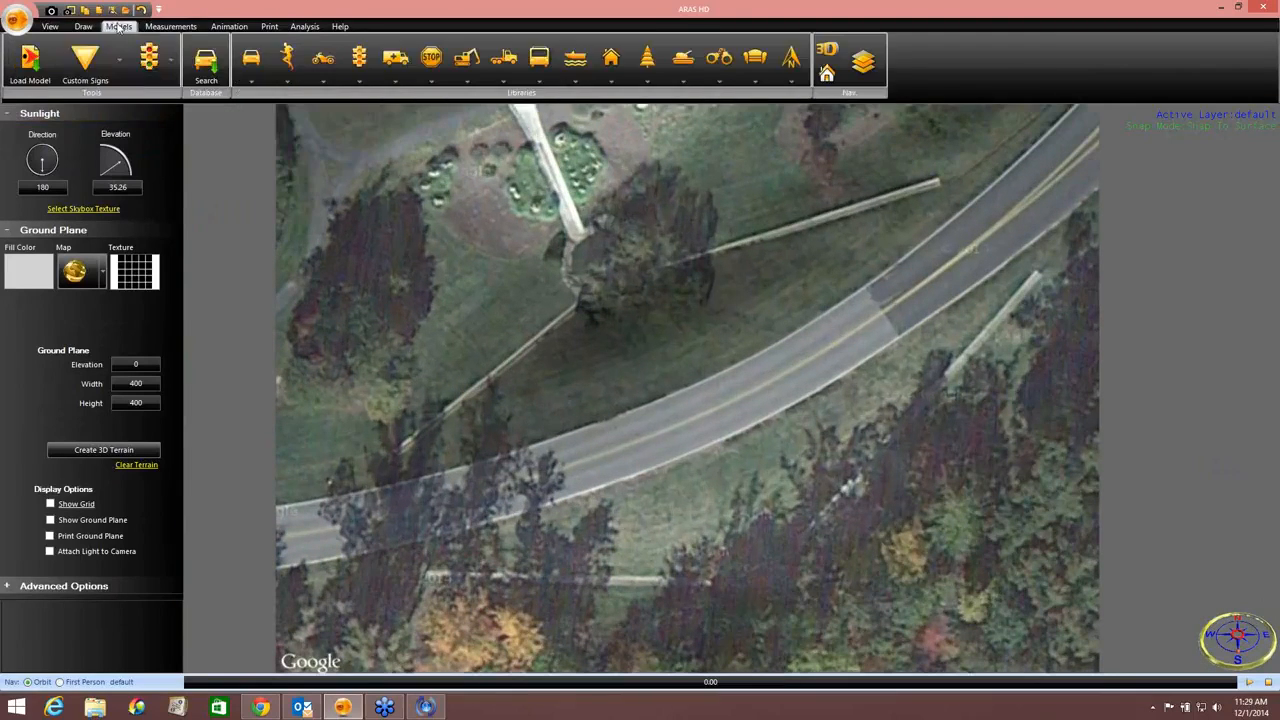
click(254, 62)
scroll(553, 160, down, 5)
mouse_move(348, 177)
mouse_down()
mouse_move(411, 524)
mouse_move(372, 532)
mouse_move(636, 474)
mouse_up()
click(646, 473)
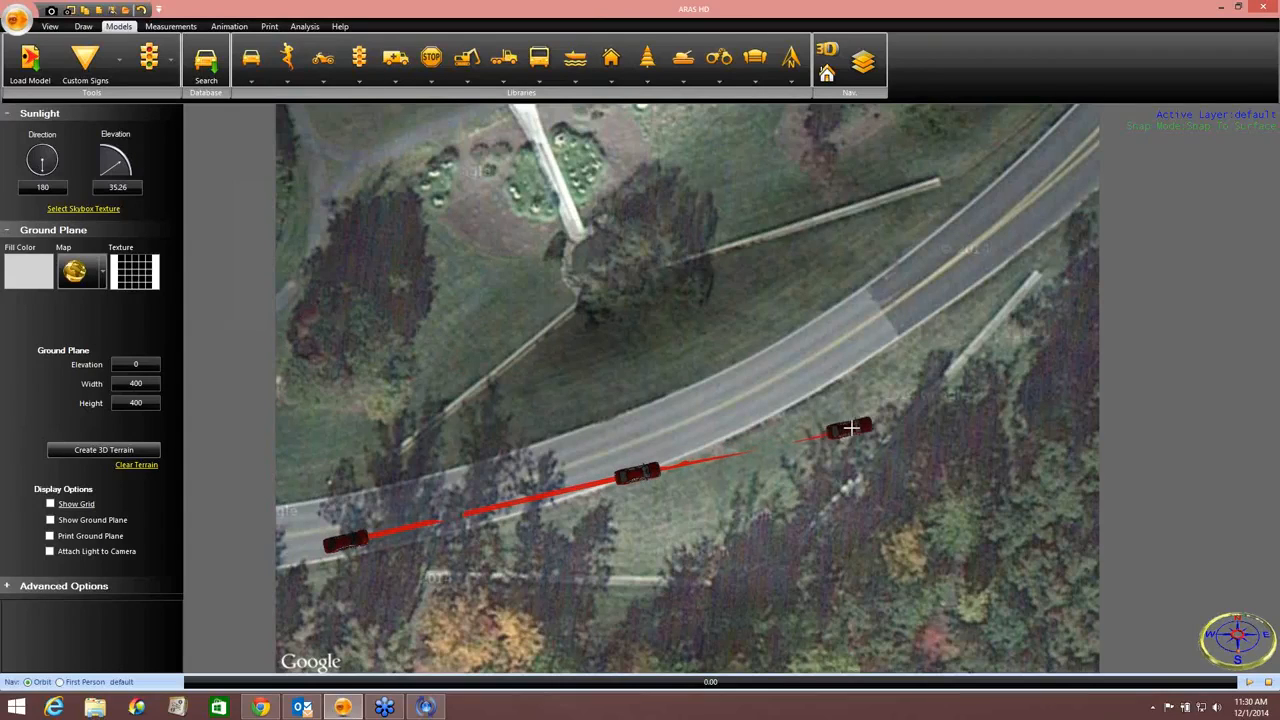
click(890, 421)
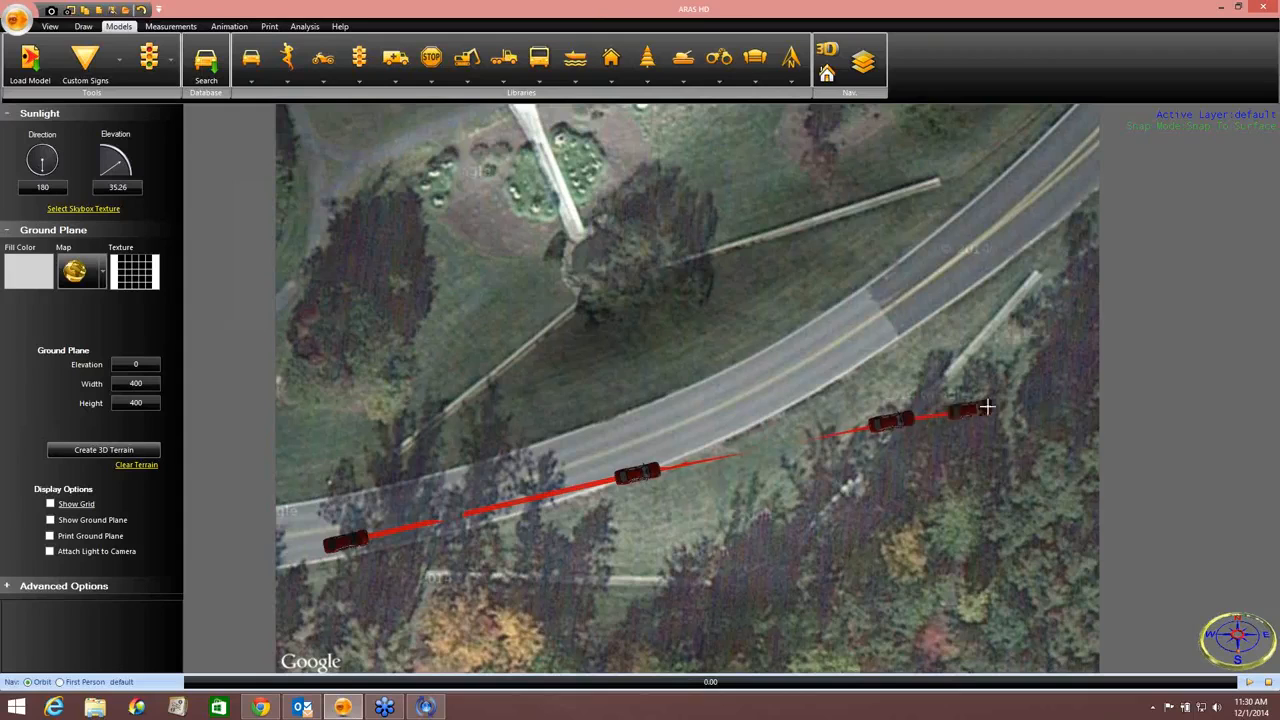
right_click(1064, 410)
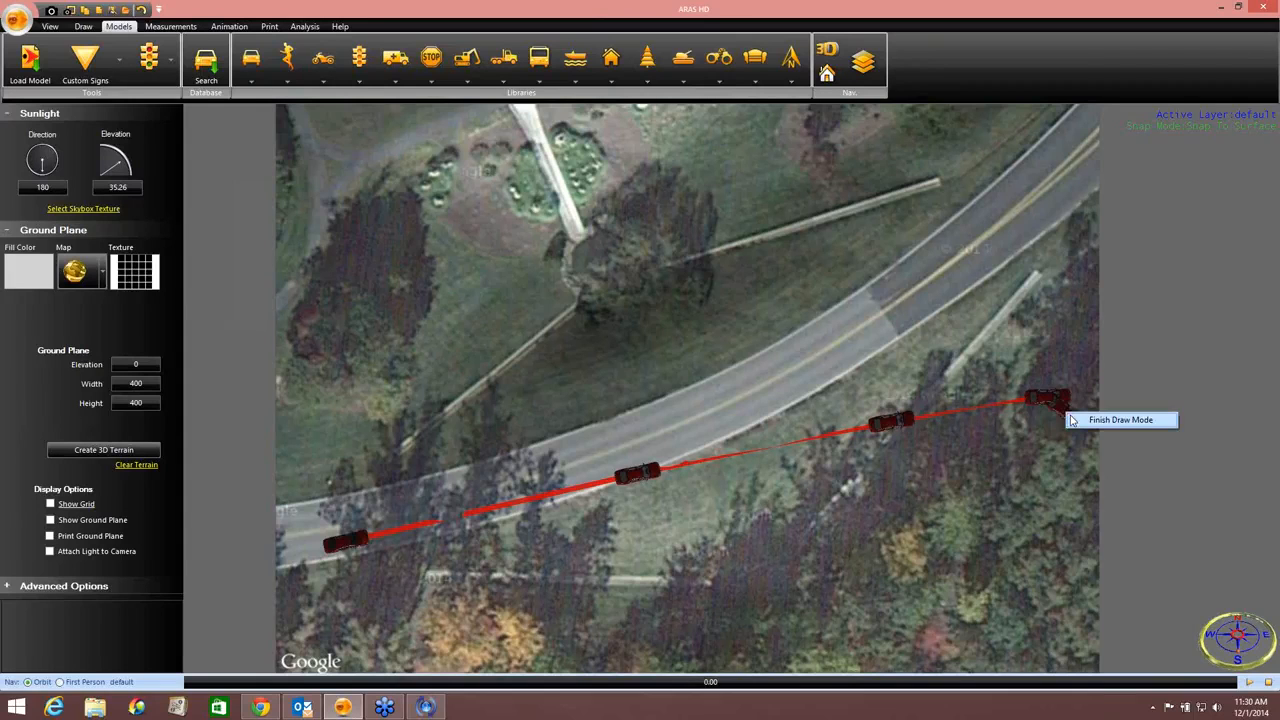
click(1100, 419)
Step: Rotate the car at the second path position to follow the road's curve and adjust the path's bend
middle_drag(692, 534, 760, 439)
drag(633, 398, 632, 405)
drag(490, 436, 488, 439)
drag(699, 438, 708, 437)
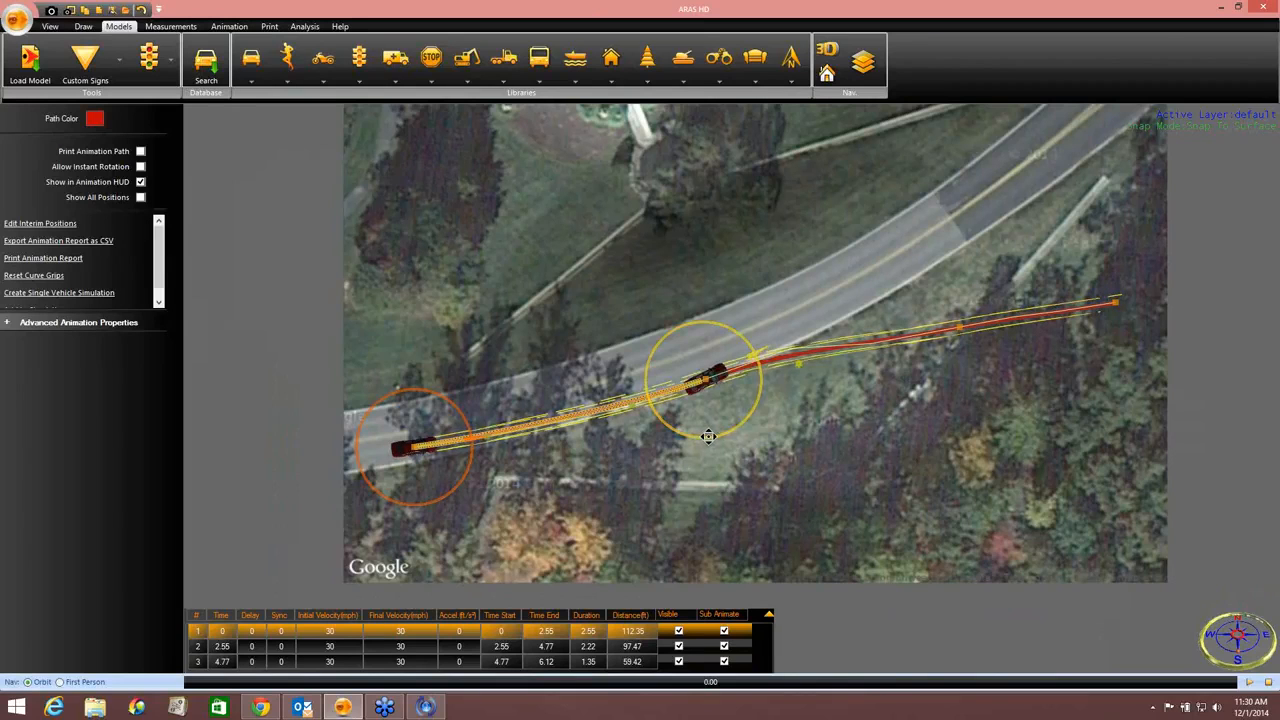
middle_drag(786, 446, 636, 475)
Step: Set the first path segment's initial velocity to 65 mph and final velocity to 55 mph
click(679, 388)
click(425, 450)
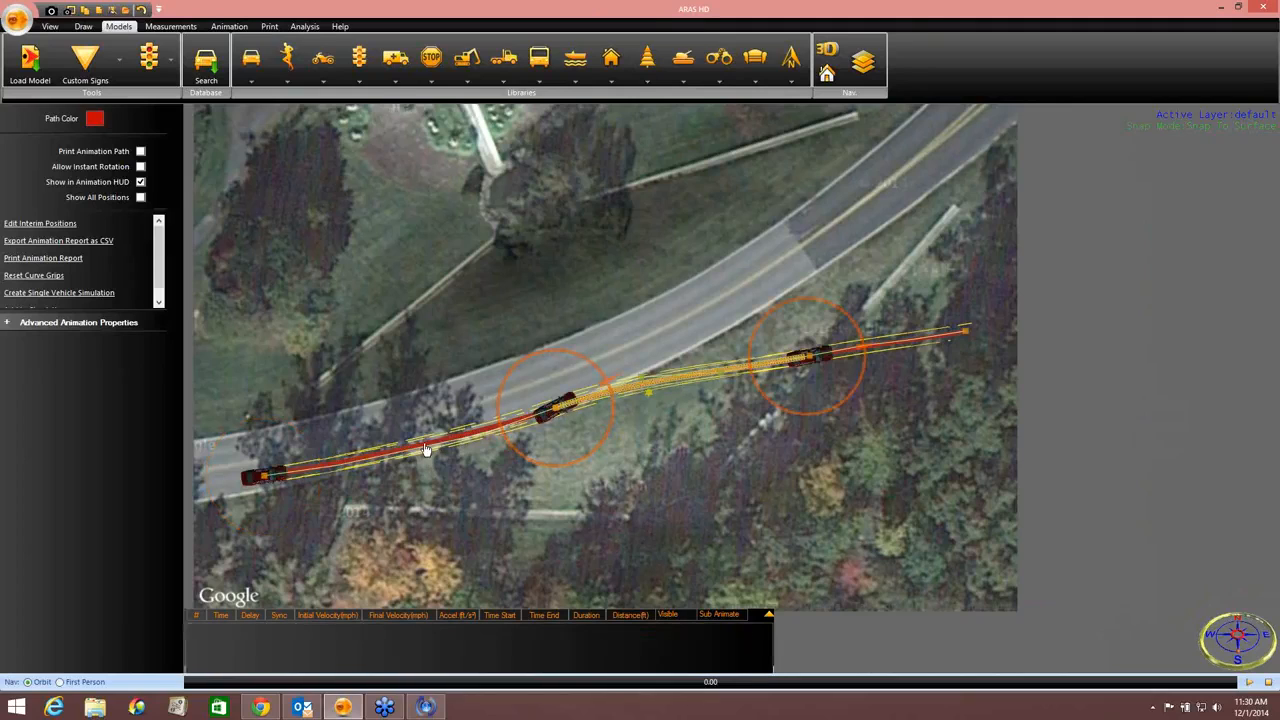
click(336, 631)
text(65)
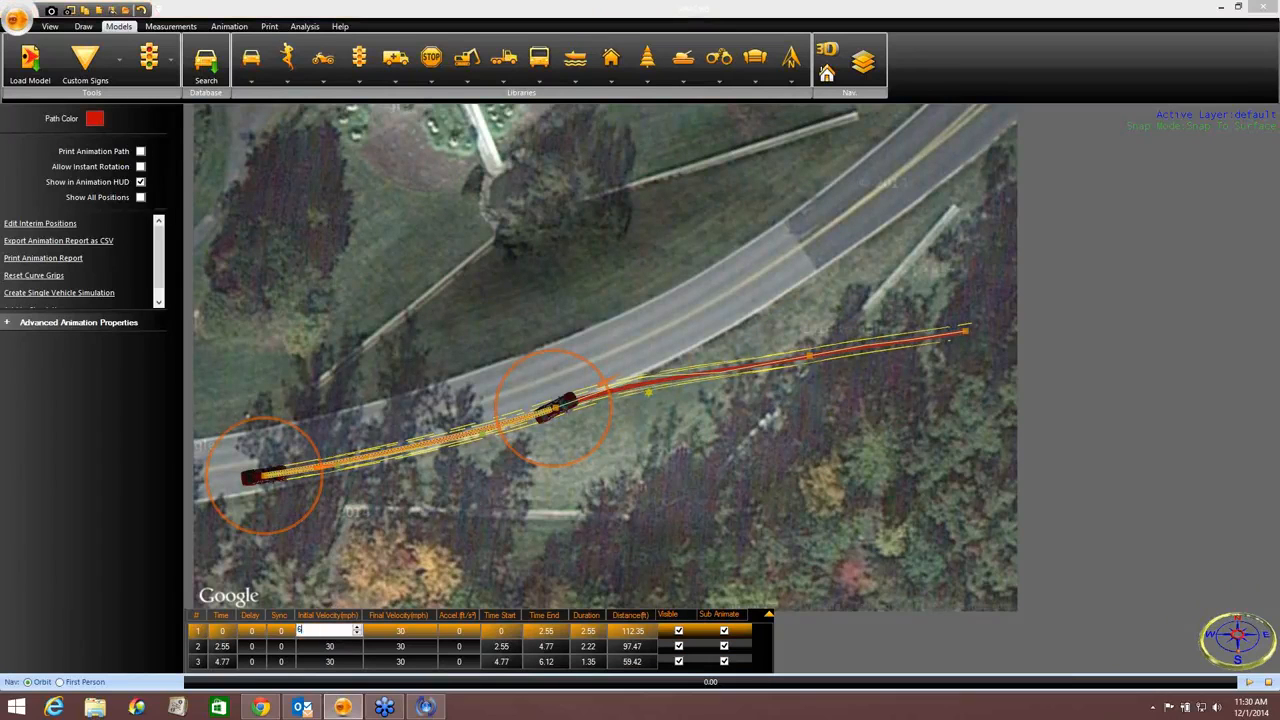
click(400, 631)
text(55)
key(Return)
Step: Rotate the car at the end of the second segment to a yaw of 42 and set that segment's final velocity to 40 mph
click(660, 386)
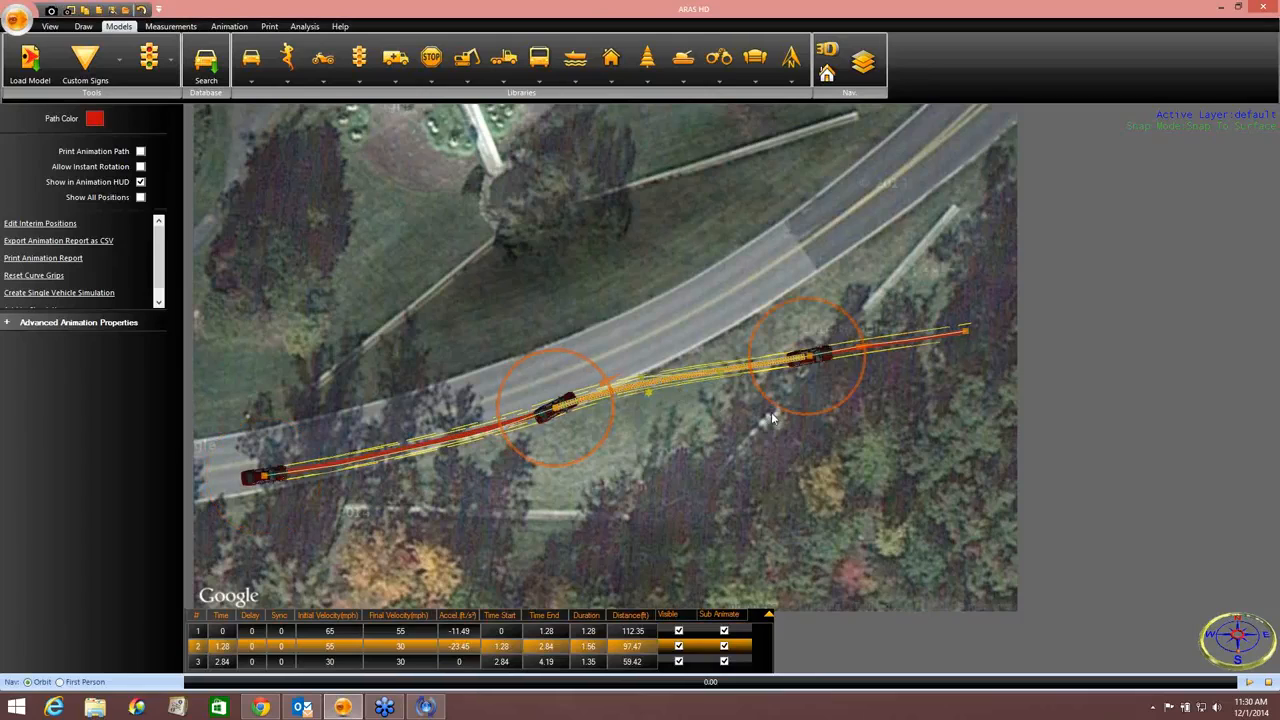
drag(790, 413, 818, 422)
click(397, 648)
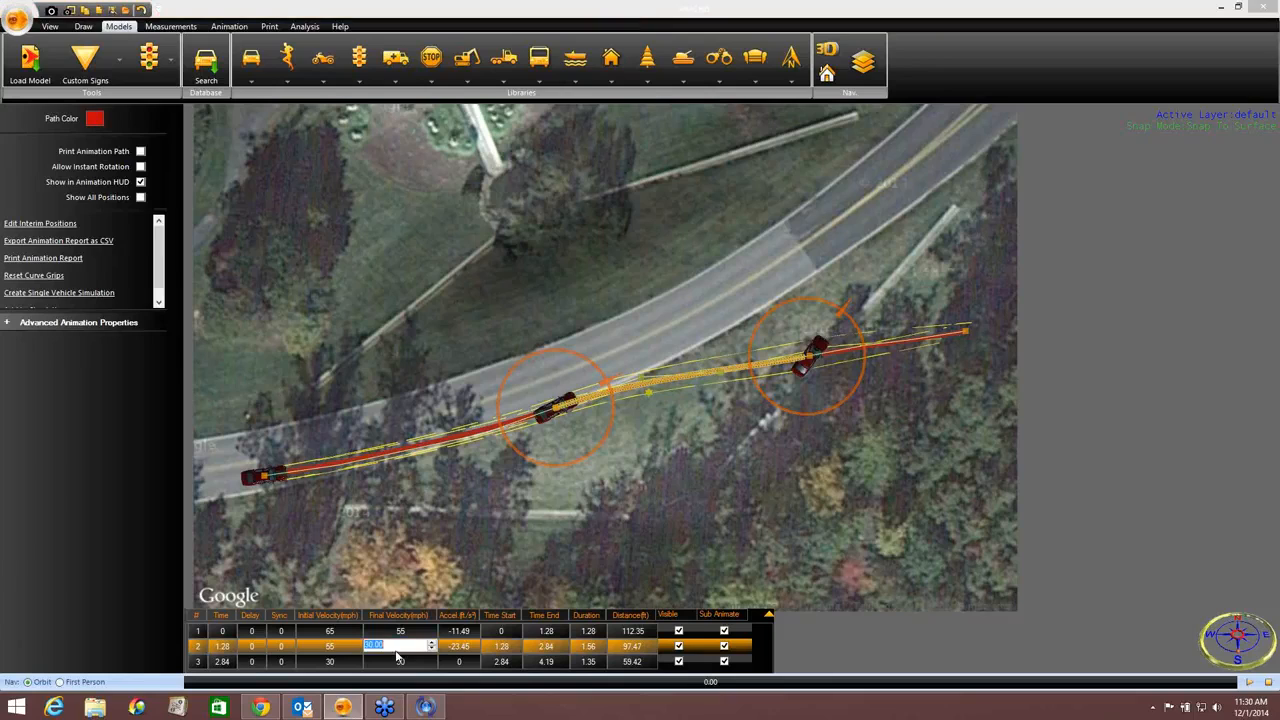
text(40)
key(Return)
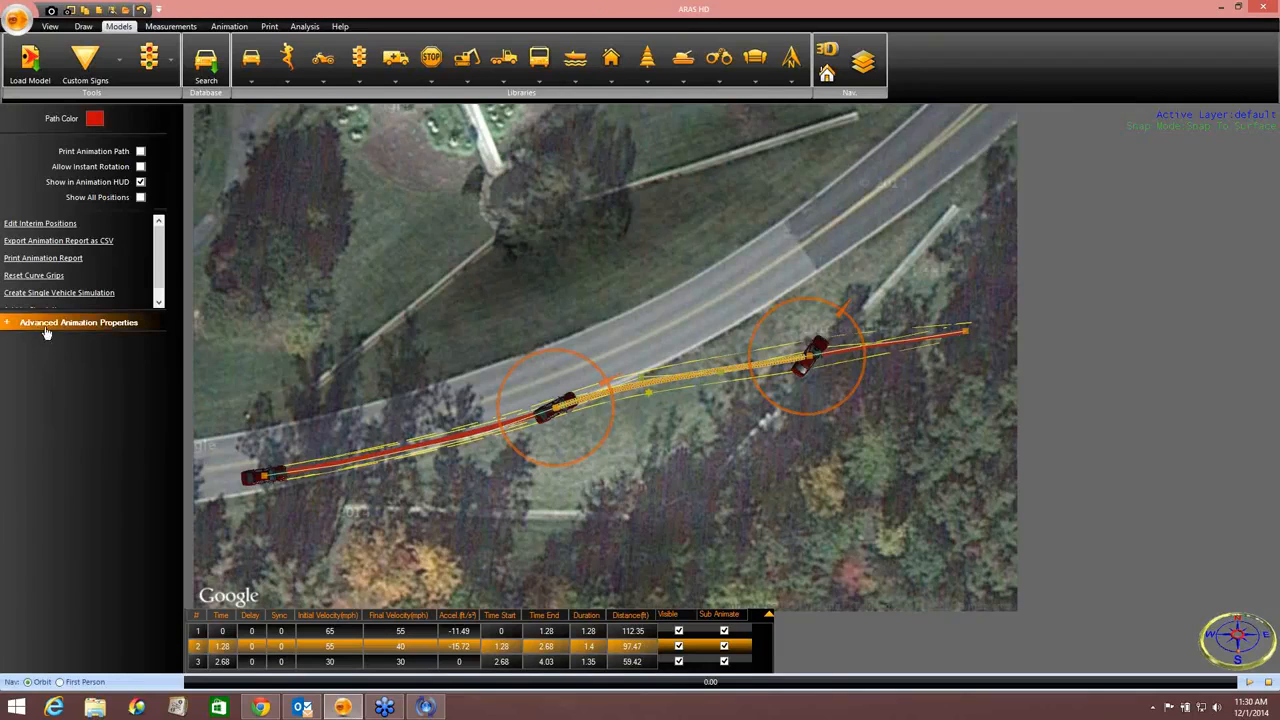
Step: Show skid marks for the front left, front right, rear left and rear right tires in segment 2
click(45, 324)
click(12, 514)
click(12, 526)
click(12, 538)
click(12, 550)
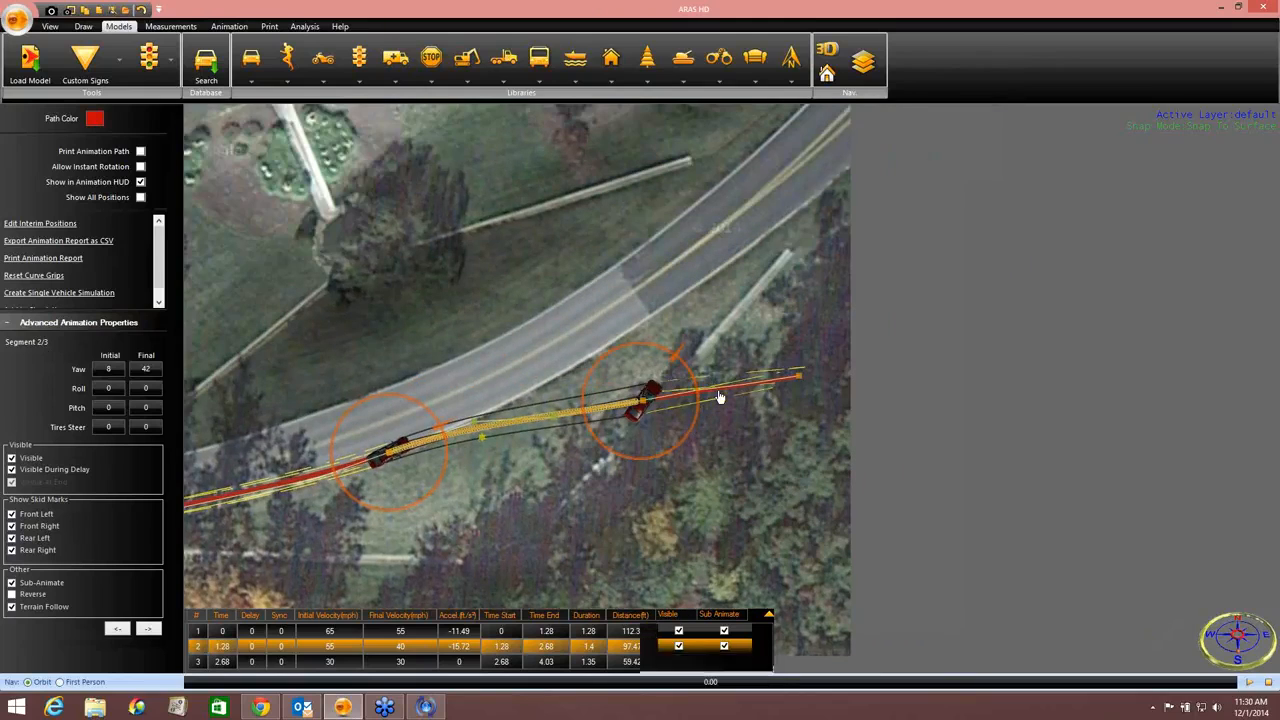
Step: Give the third segment a final yaw of 124 and a final roll of 360 so the car rolls over
click(734, 404)
drag(750, 409, 846, 405)
click(146, 389)
key(BackSpace)
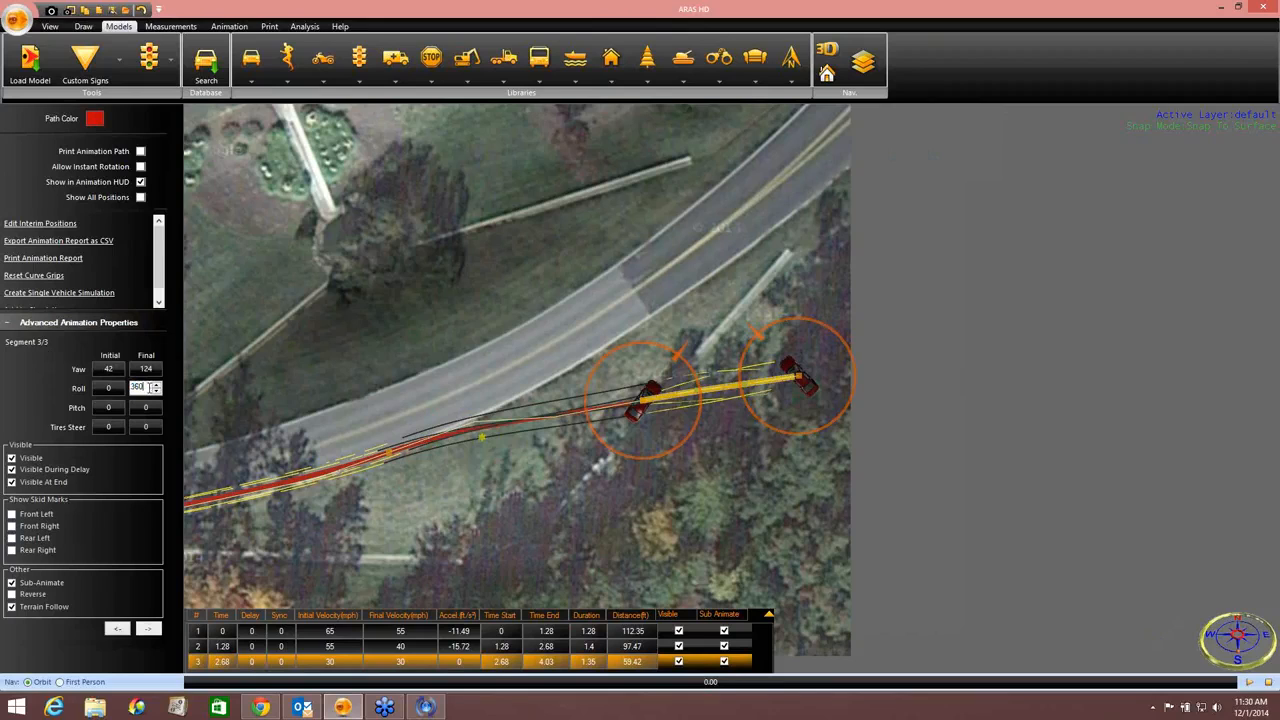
text(360)
Step: Play the run-off-road animation in the 2D view
middle_drag(905, 490, 1036, 418)
click(1063, 438)
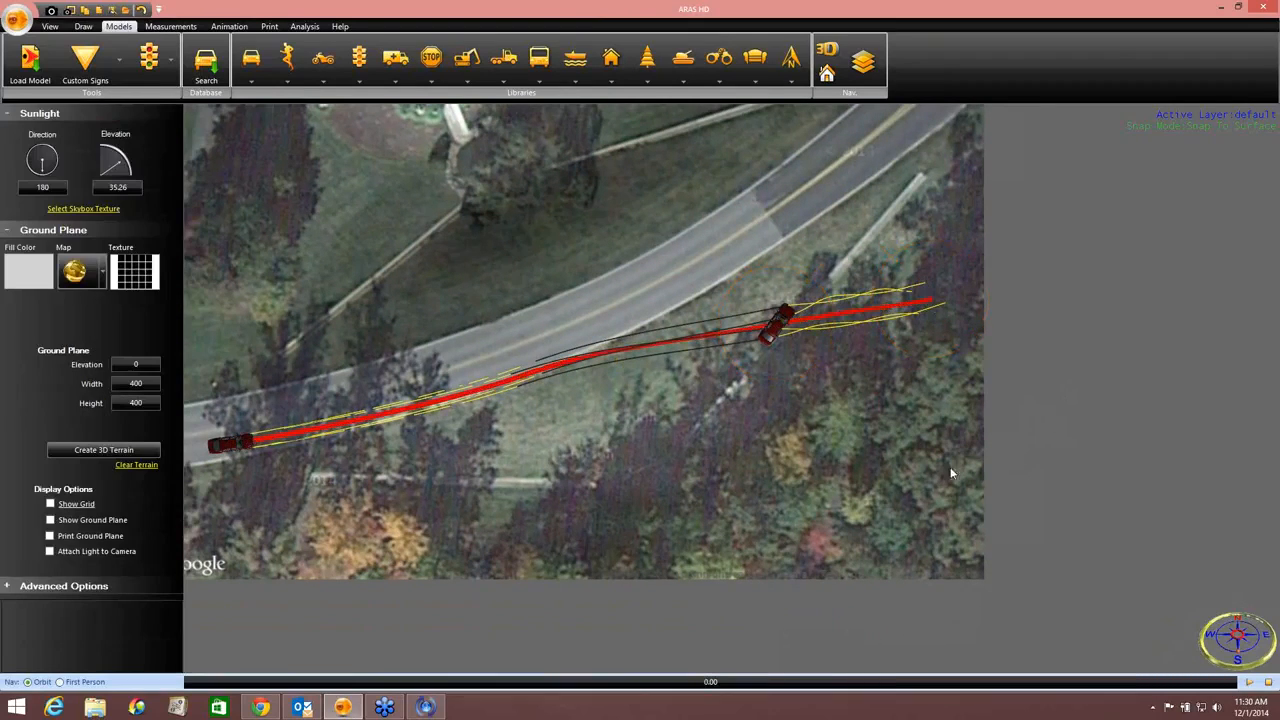
click(1249, 682)
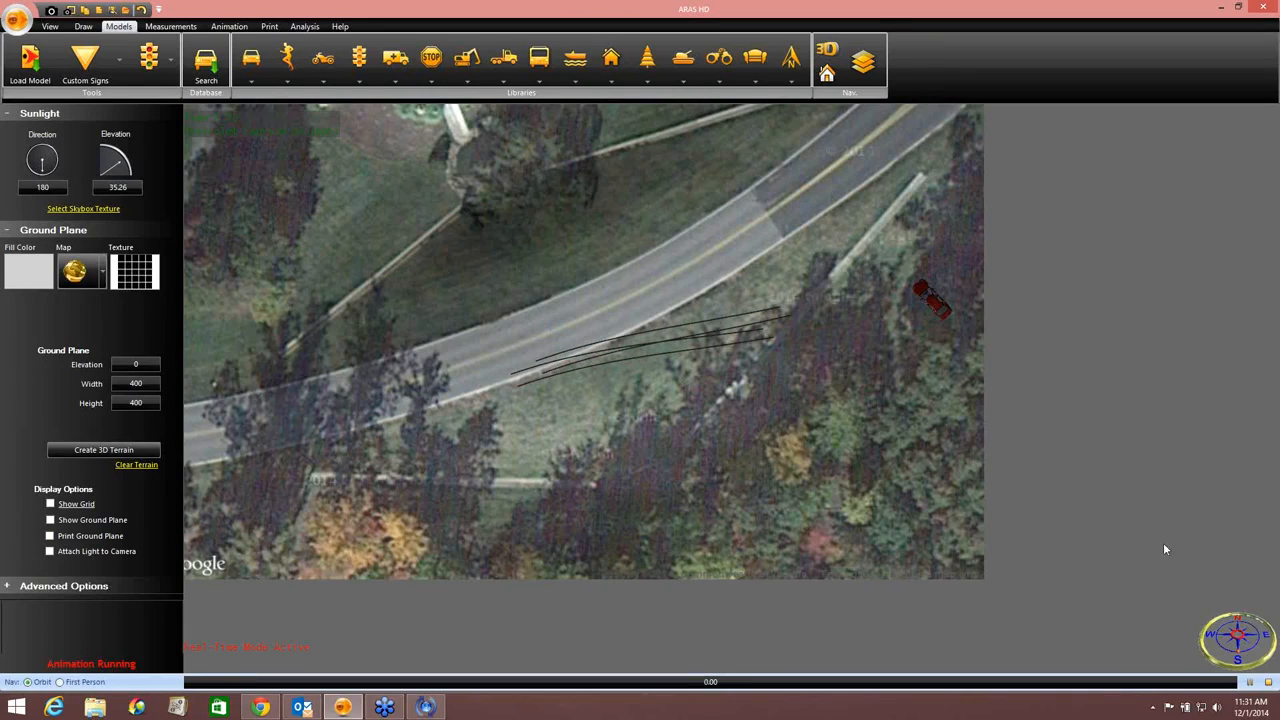
Step: Set the third segment's final velocity to 0 mph
click(862, 323)
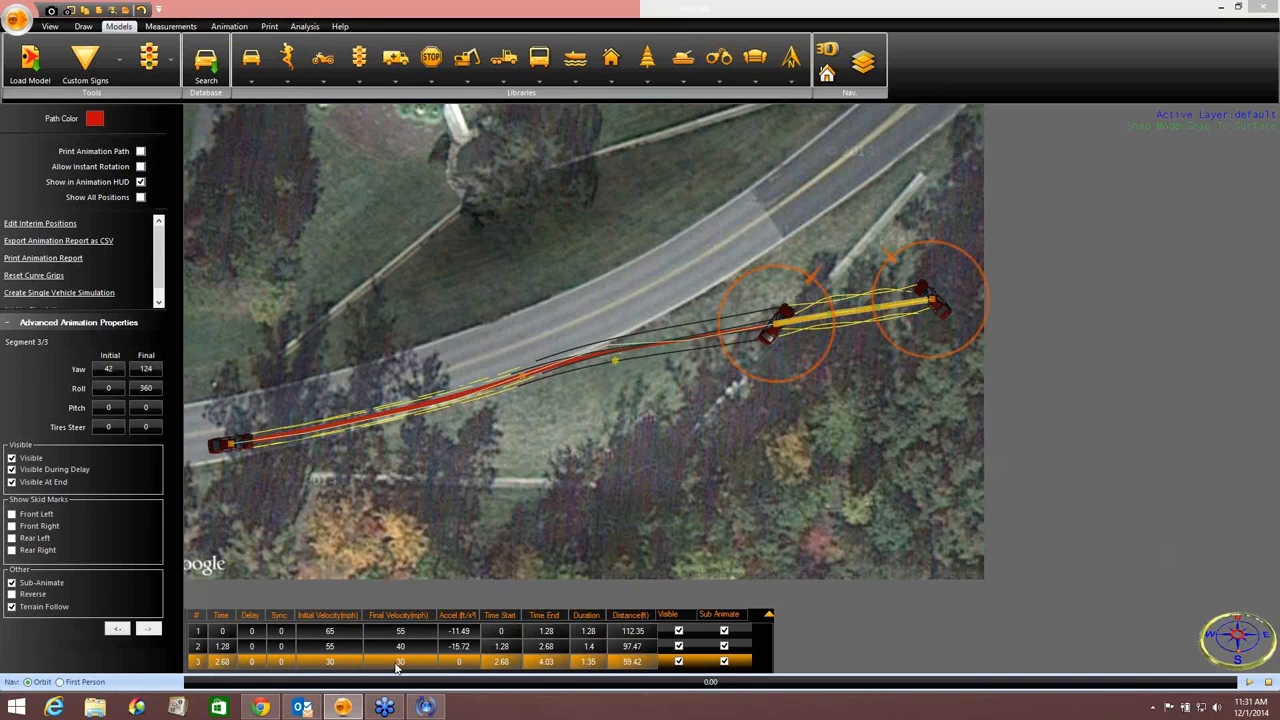
double_click(393, 663)
text(0)
key(Return)
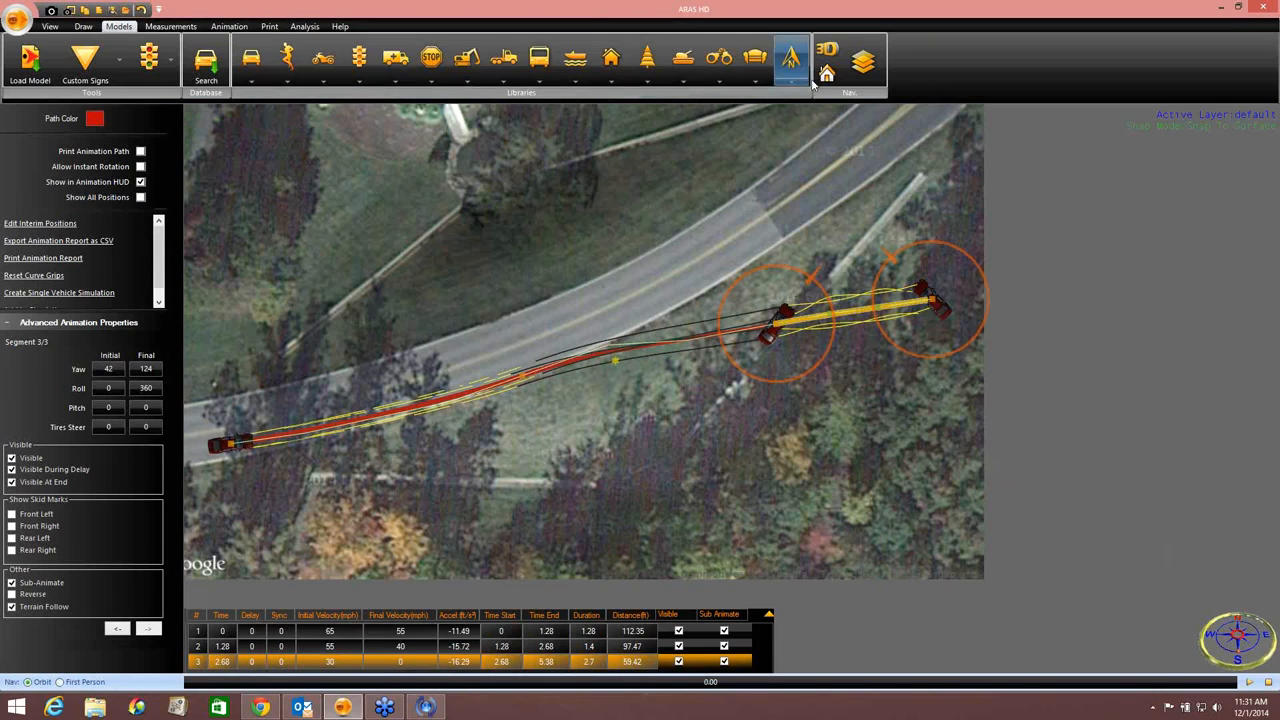
Step: View the car's path up close in 3D from the slope below the road and play the rollover animation
click(827, 55)
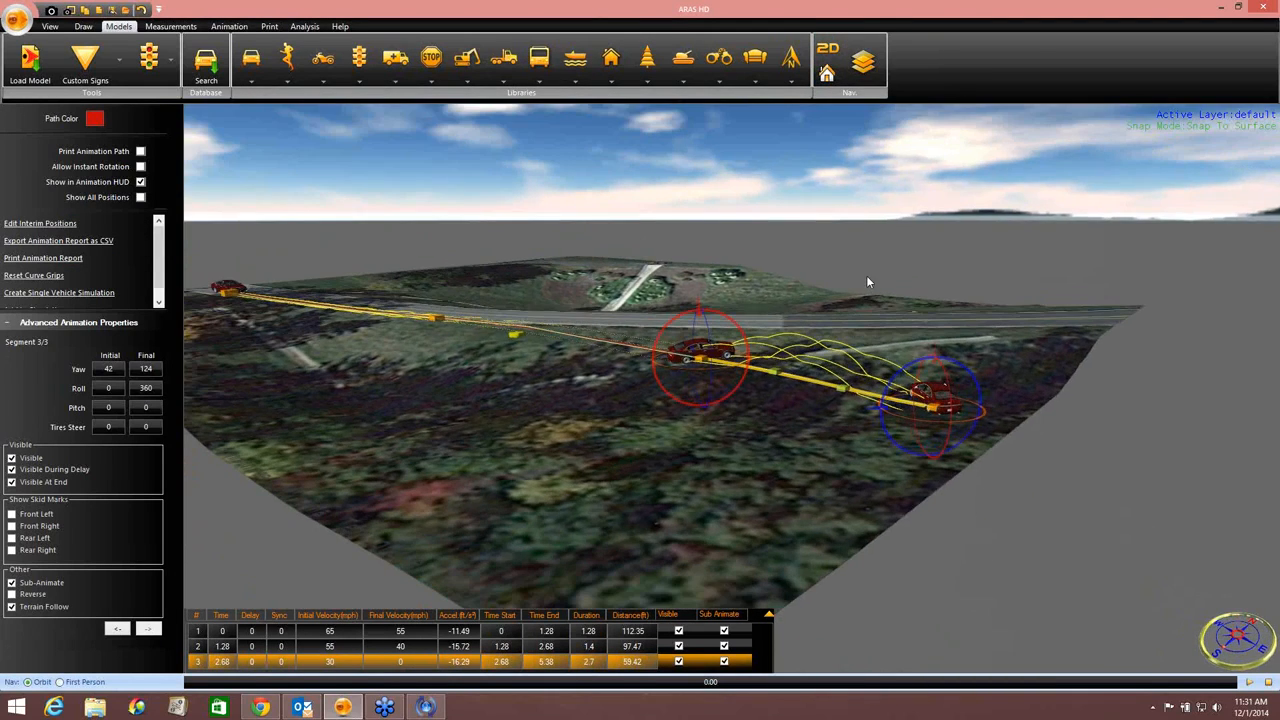
drag(872, 278, 829, 285)
middle_drag(745, 322, 945, 418)
scroll(718, 425, up, 3)
middle_drag(718, 424, 829, 457)
drag(829, 457, 843, 459)
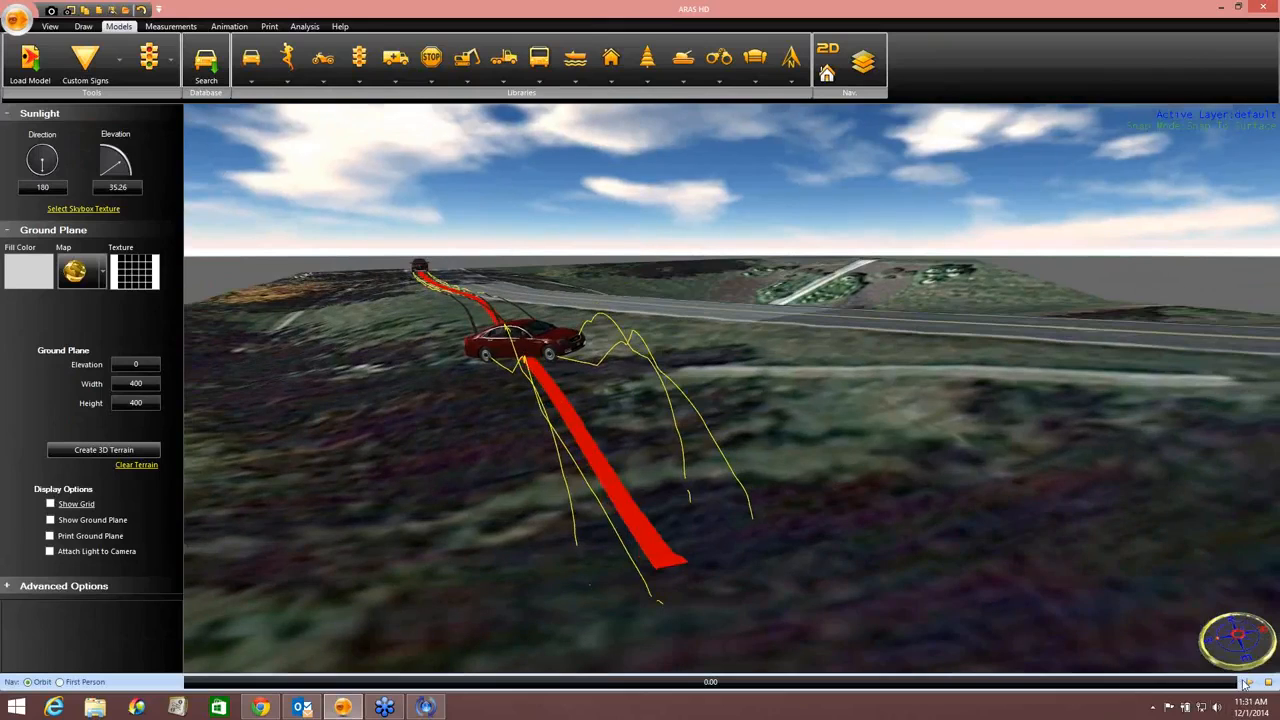
click(1249, 682)
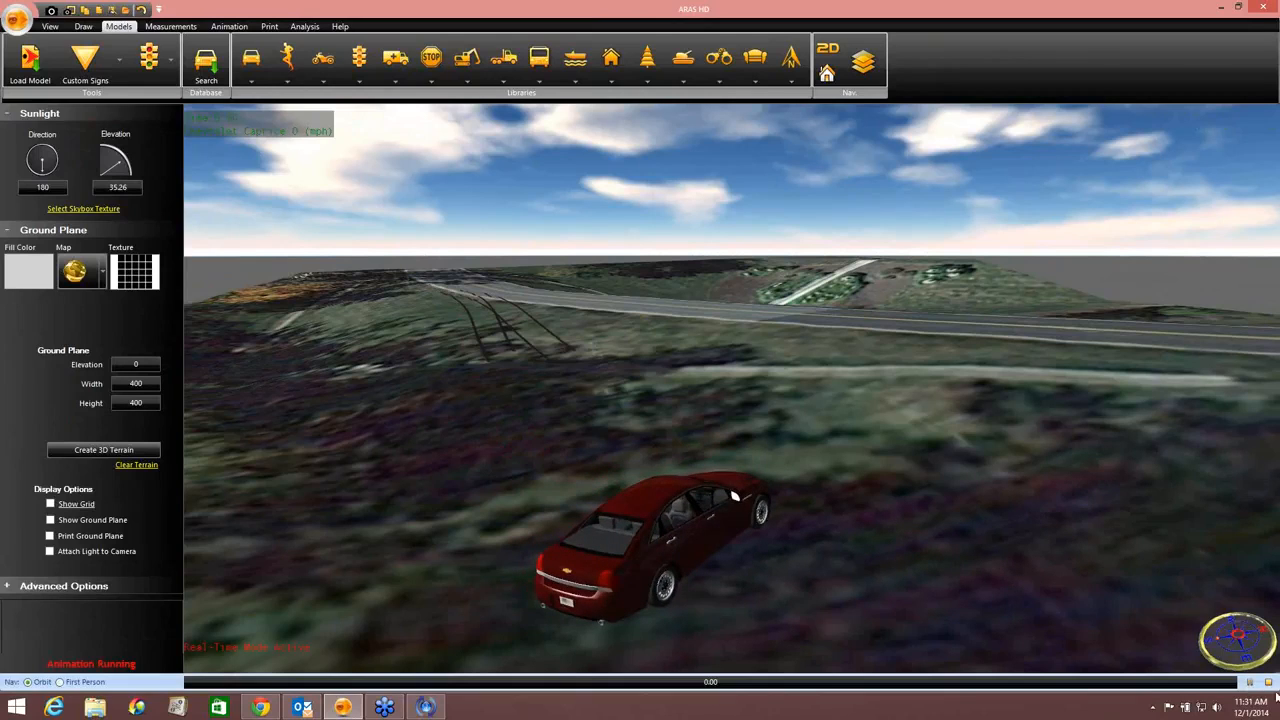
click(1249, 683)
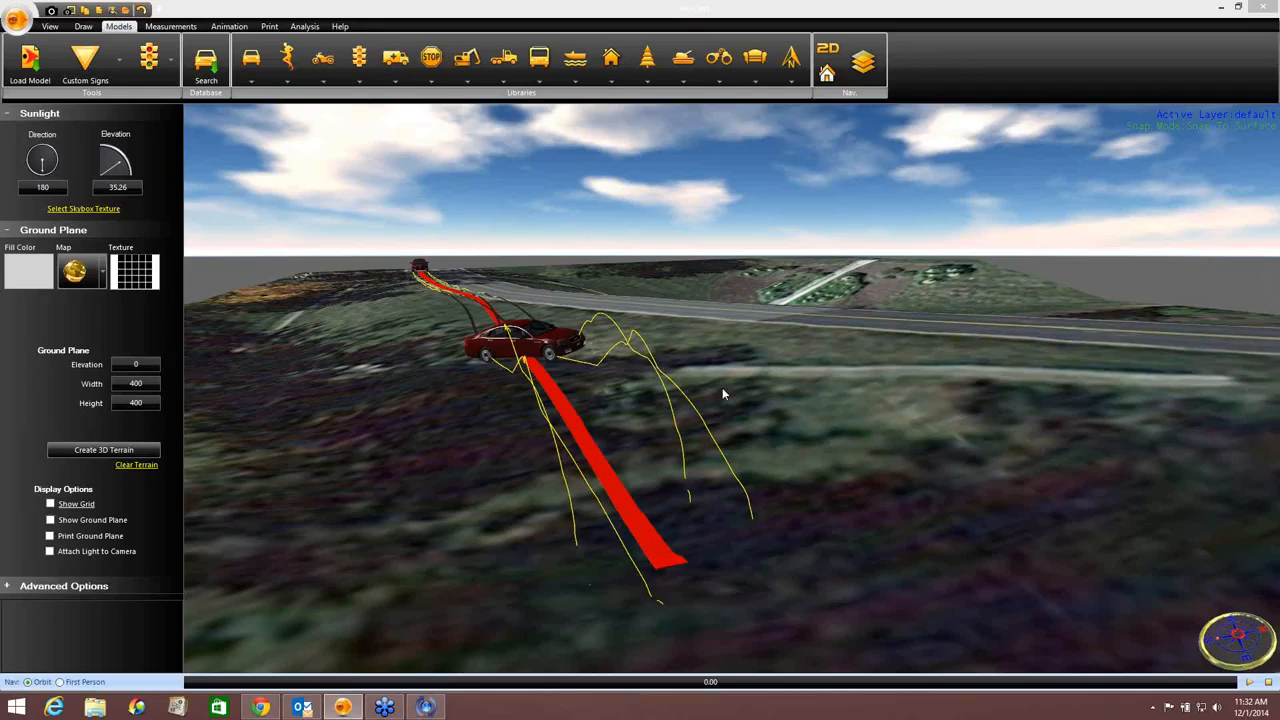
Step: Turn off Terrain Follow for the third path segment
drag(615, 427, 770, 428)
click(791, 427)
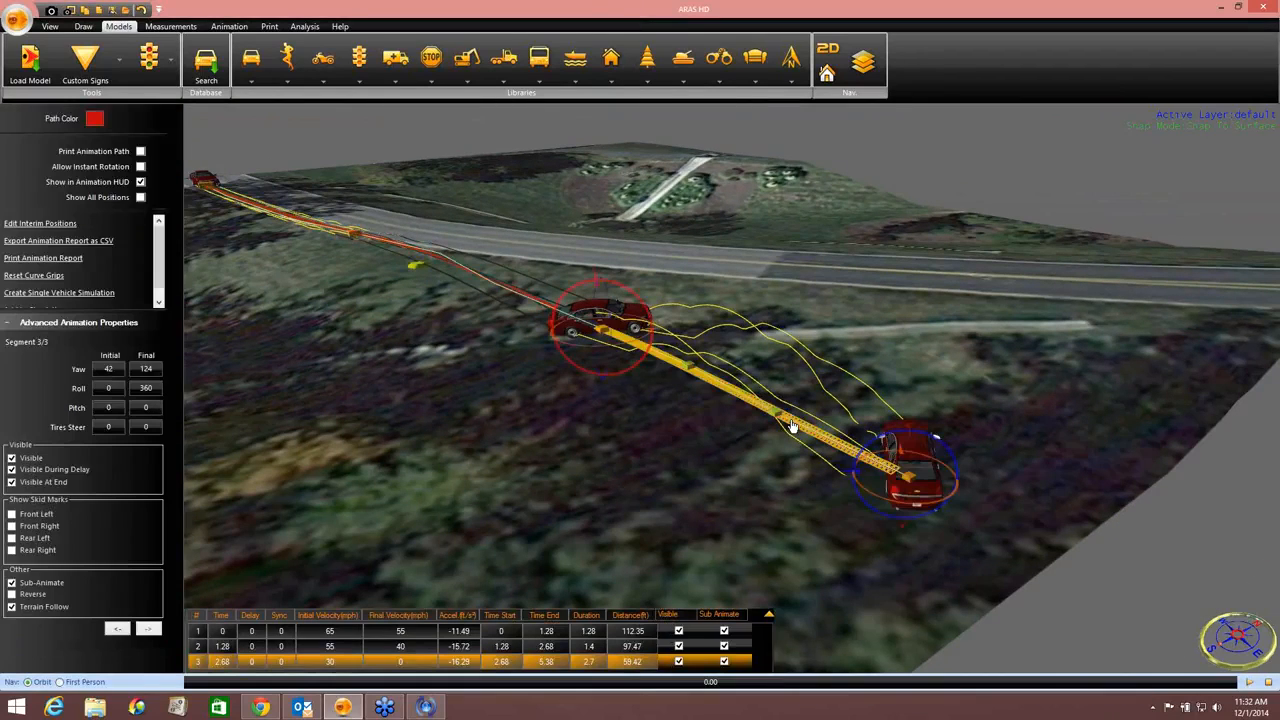
click(54, 328)
click(38, 326)
click(13, 607)
click(13, 607)
click(875, 300)
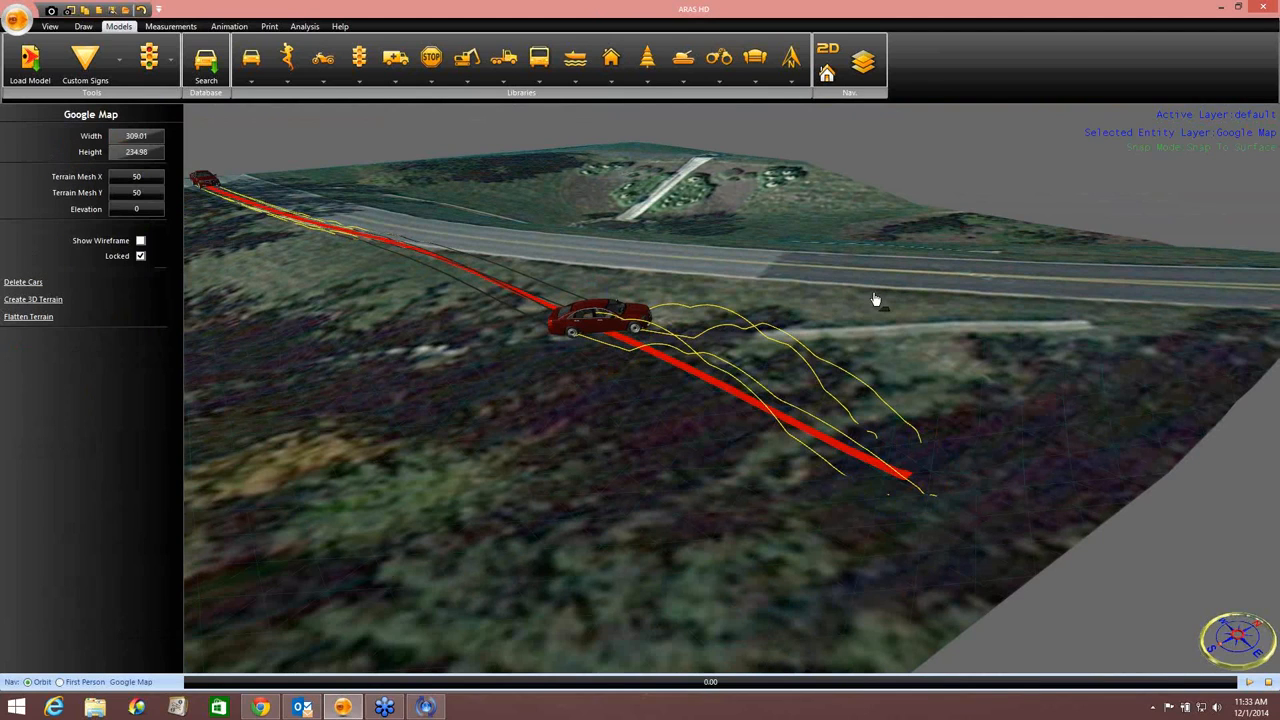
Step: Curve the car's third path segment by moving its first curve grip toward the road, and play the rollover animation
click(717, 390)
middle_drag(708, 419, 702, 394)
scroll(702, 394, up, 5)
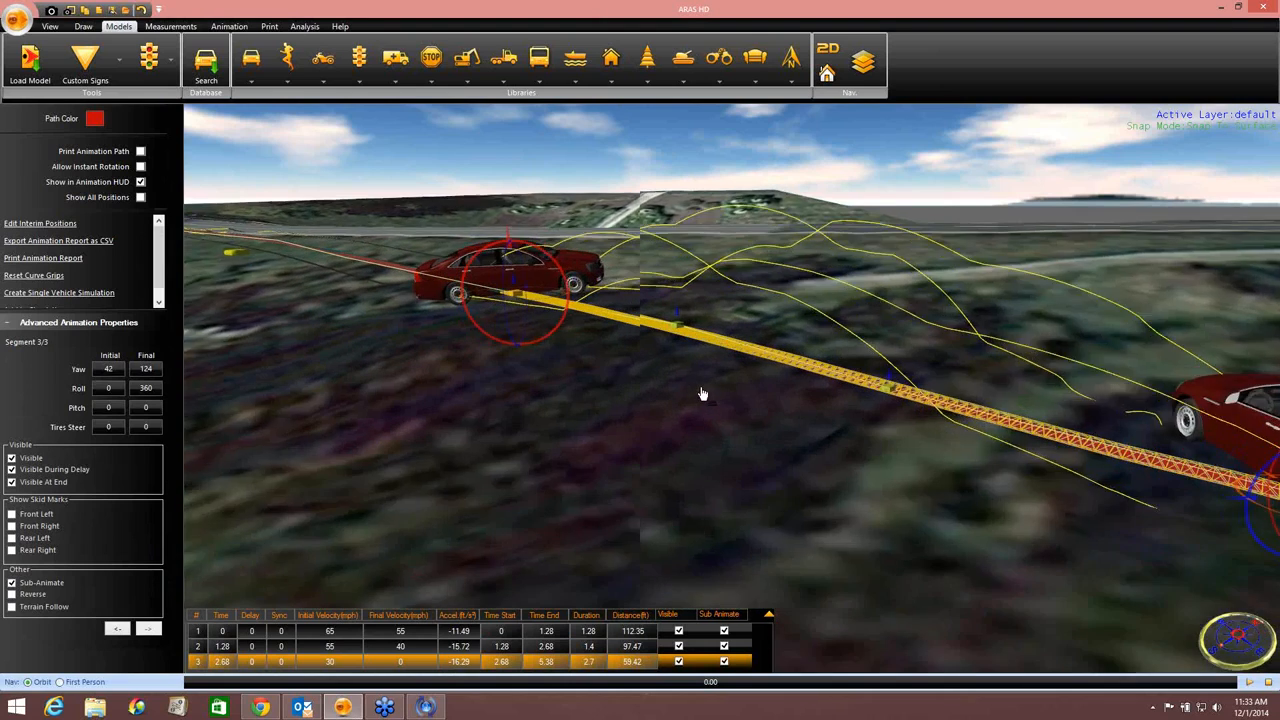
scroll(702, 394, up, 3)
drag(671, 297, 679, 243)
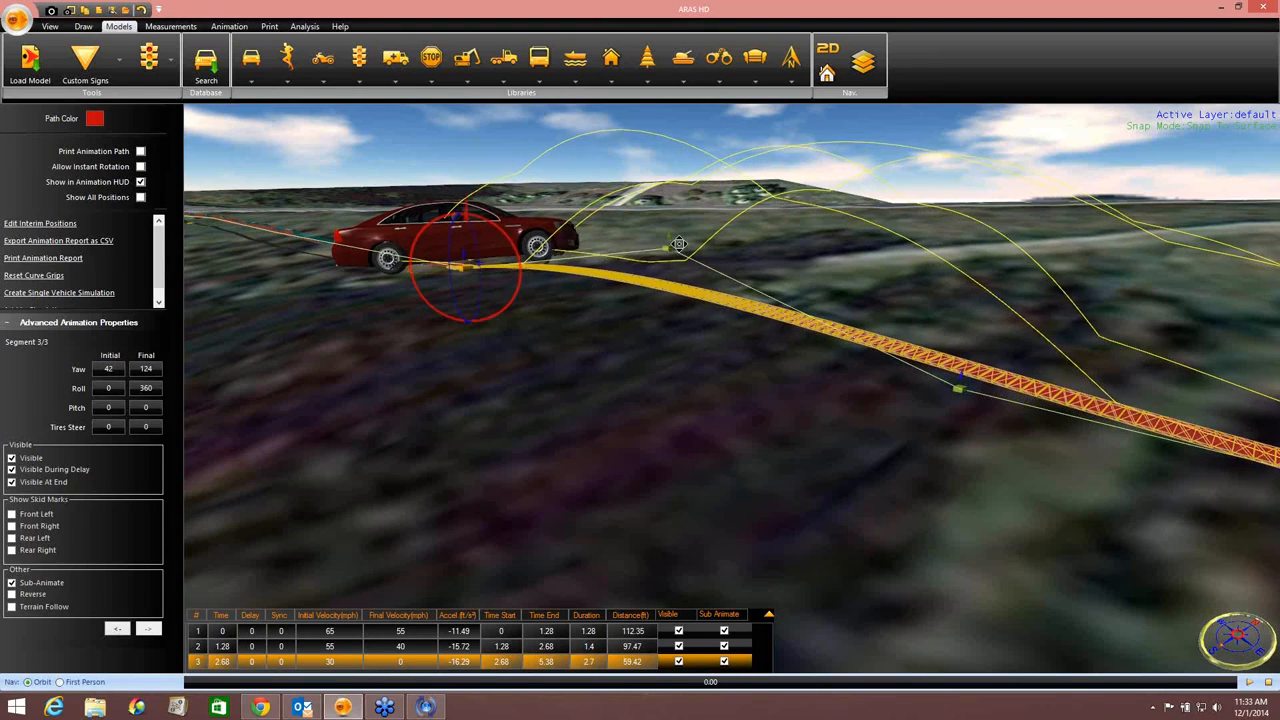
scroll(740, 420, down, 5)
middle_drag(755, 447, 665, 437)
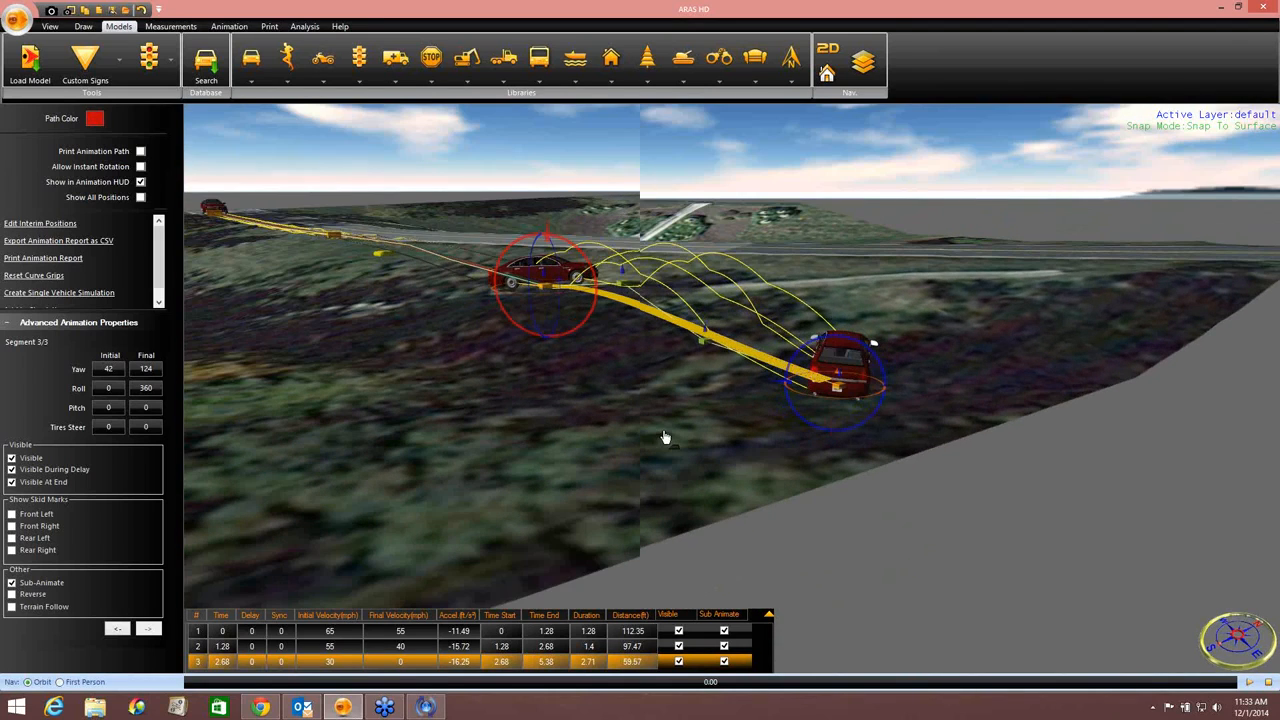
click(1249, 682)
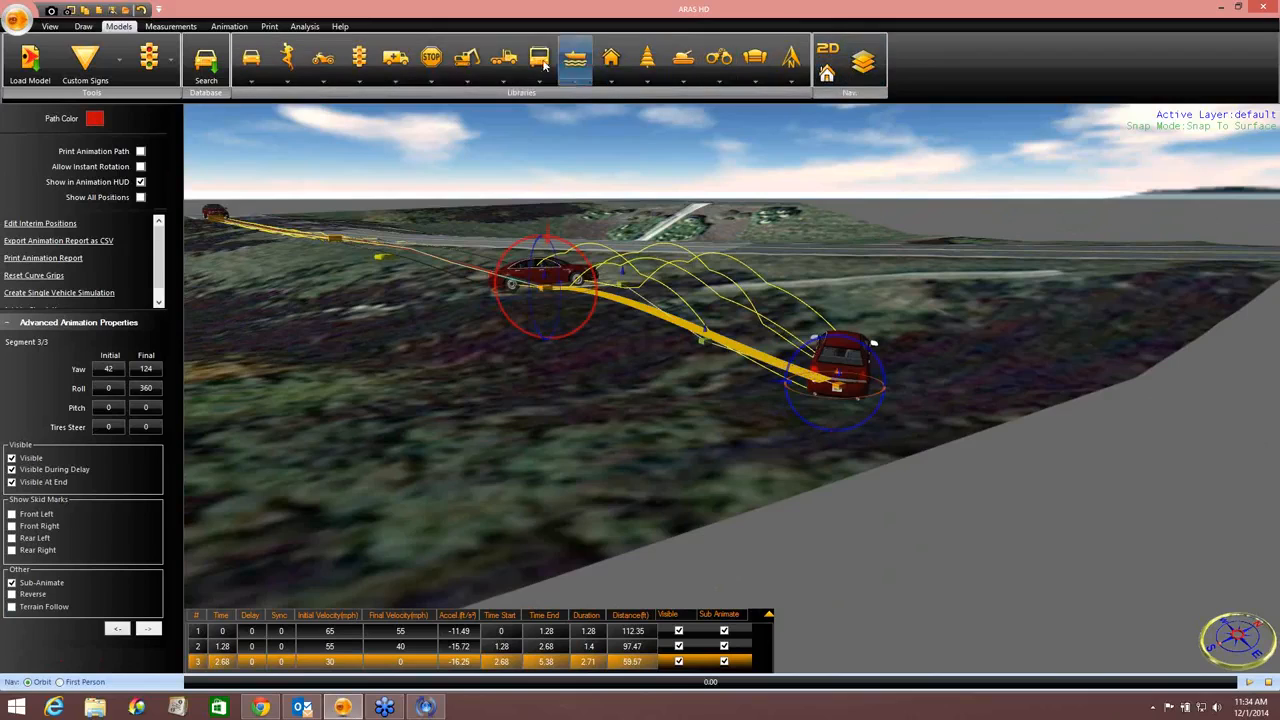
Step: Place a Concrete Block model at the near edge of the road, beside the start of the darker asphalt
click(358, 64)
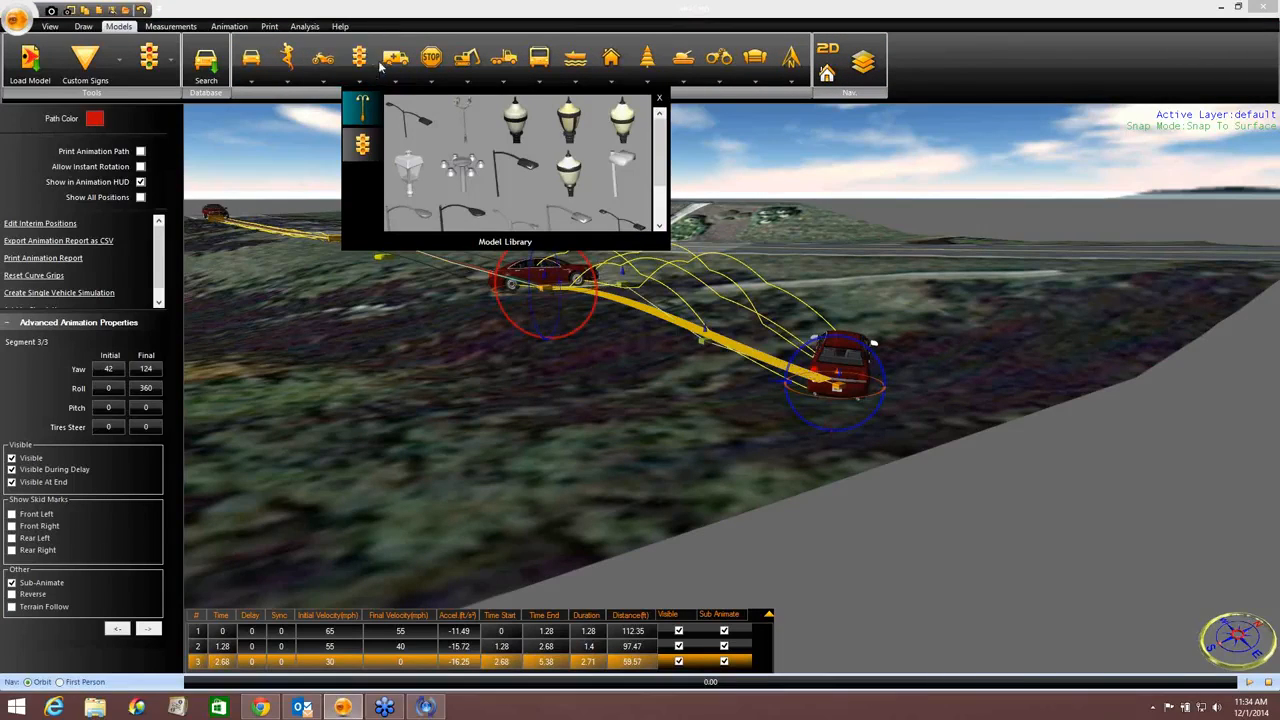
click(390, 62)
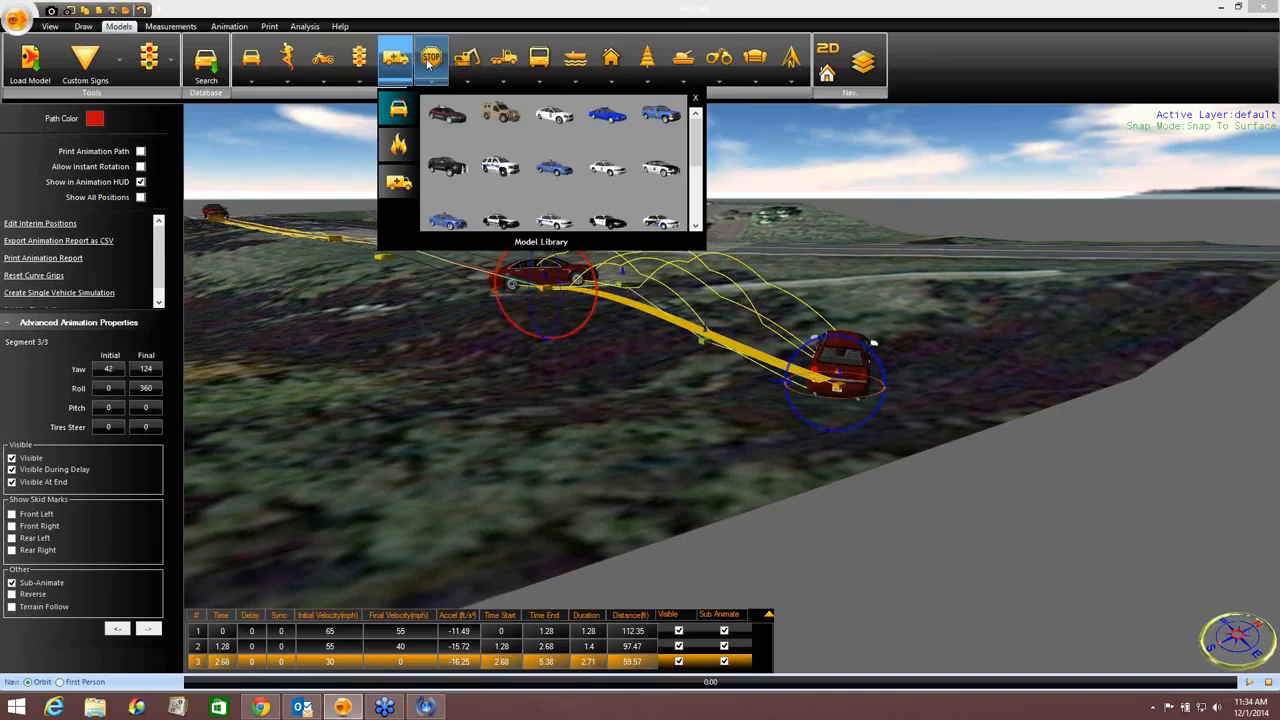
click(431, 60)
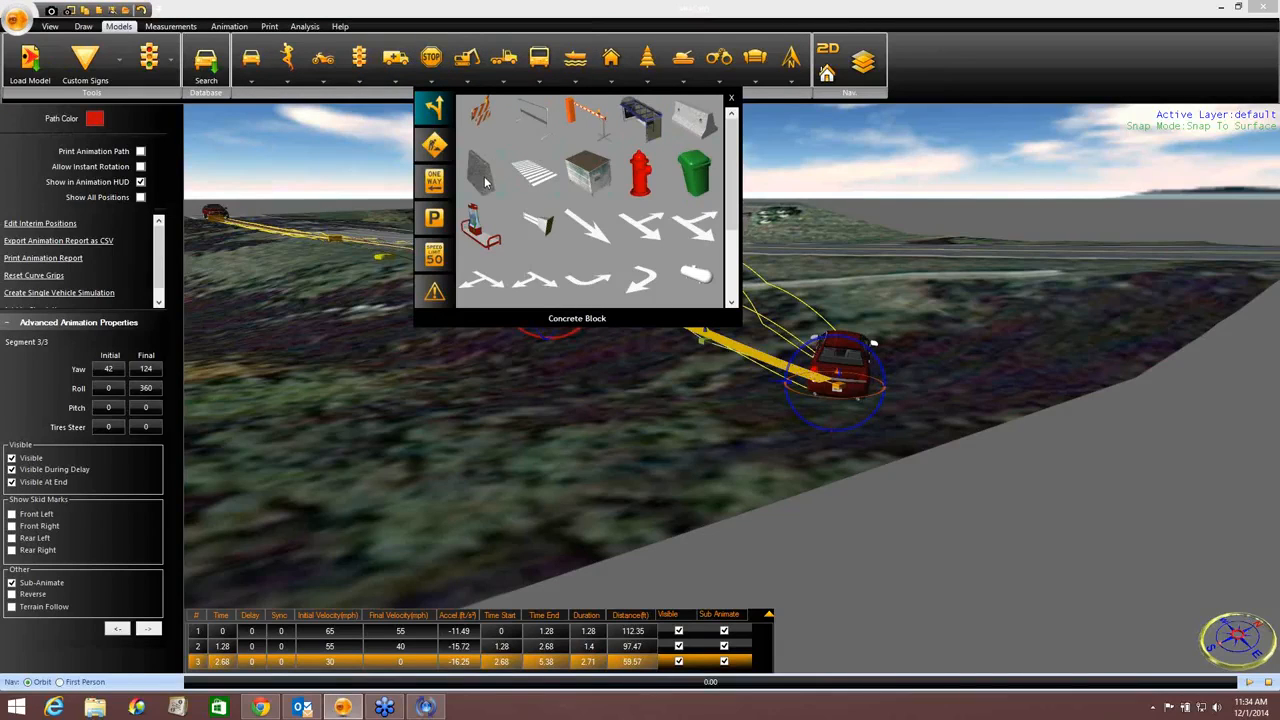
scroll(733, 217, down, 3)
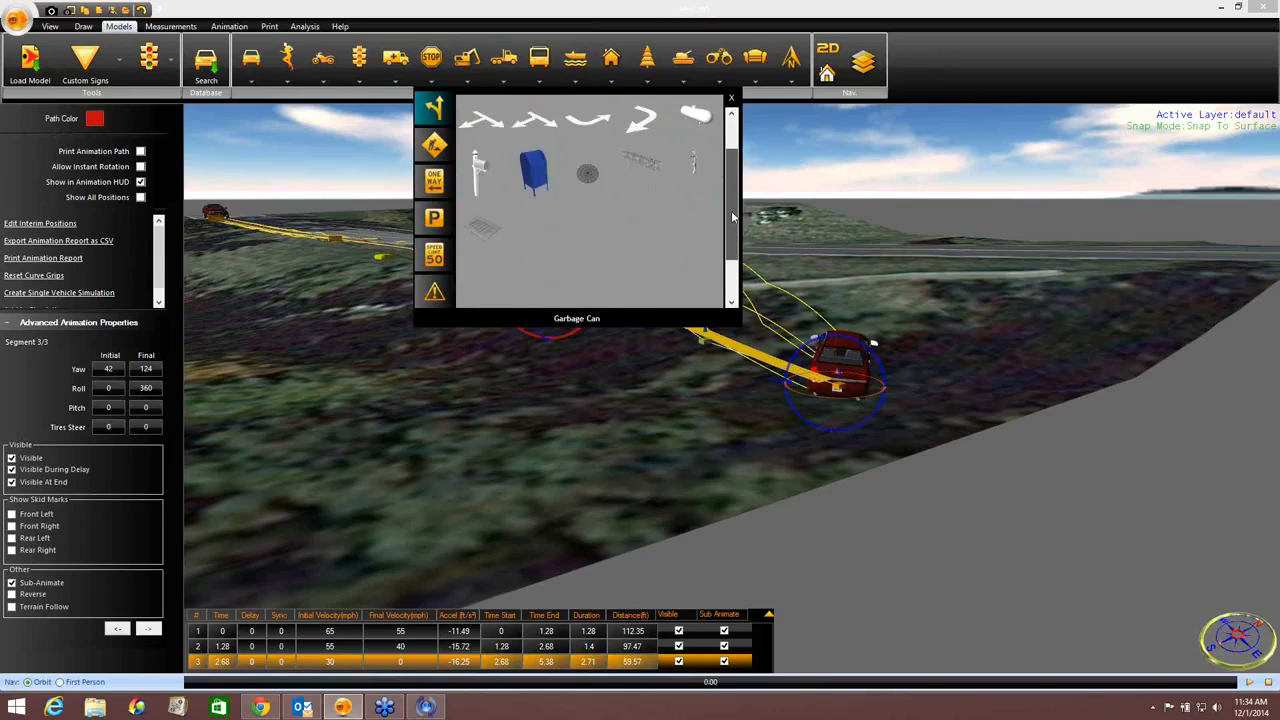
scroll(733, 217, up, 3)
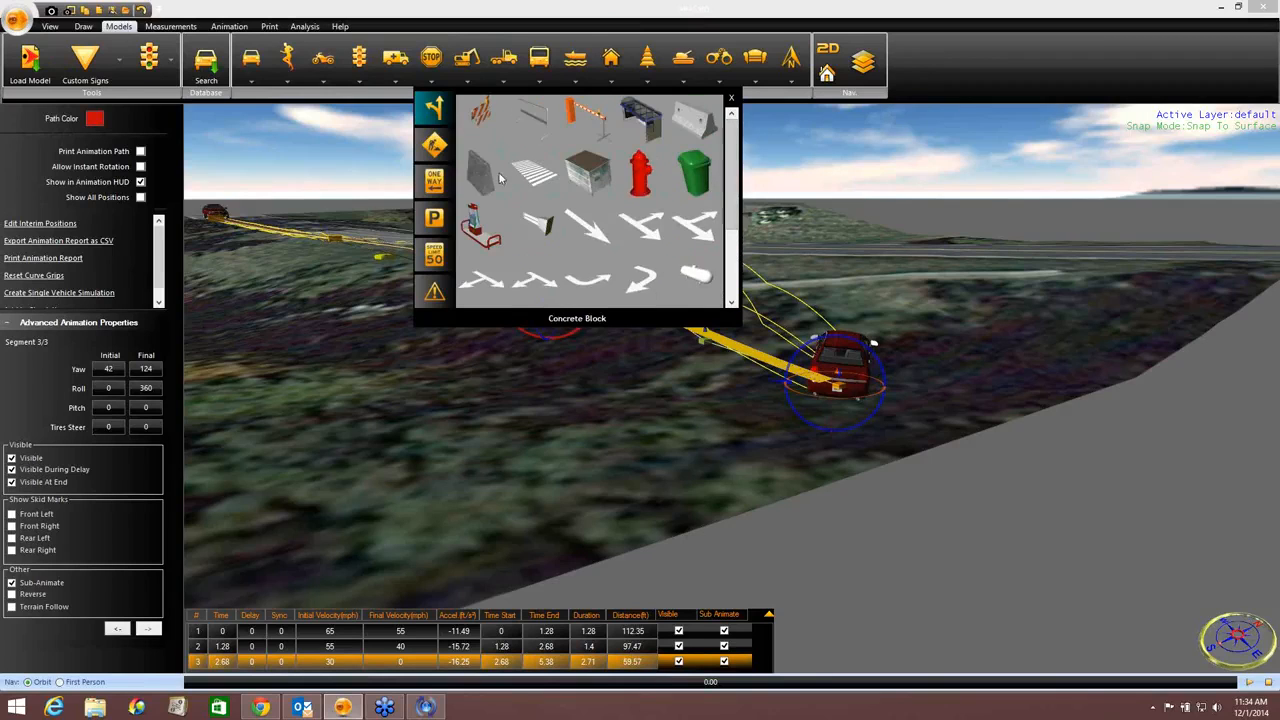
click(482, 180)
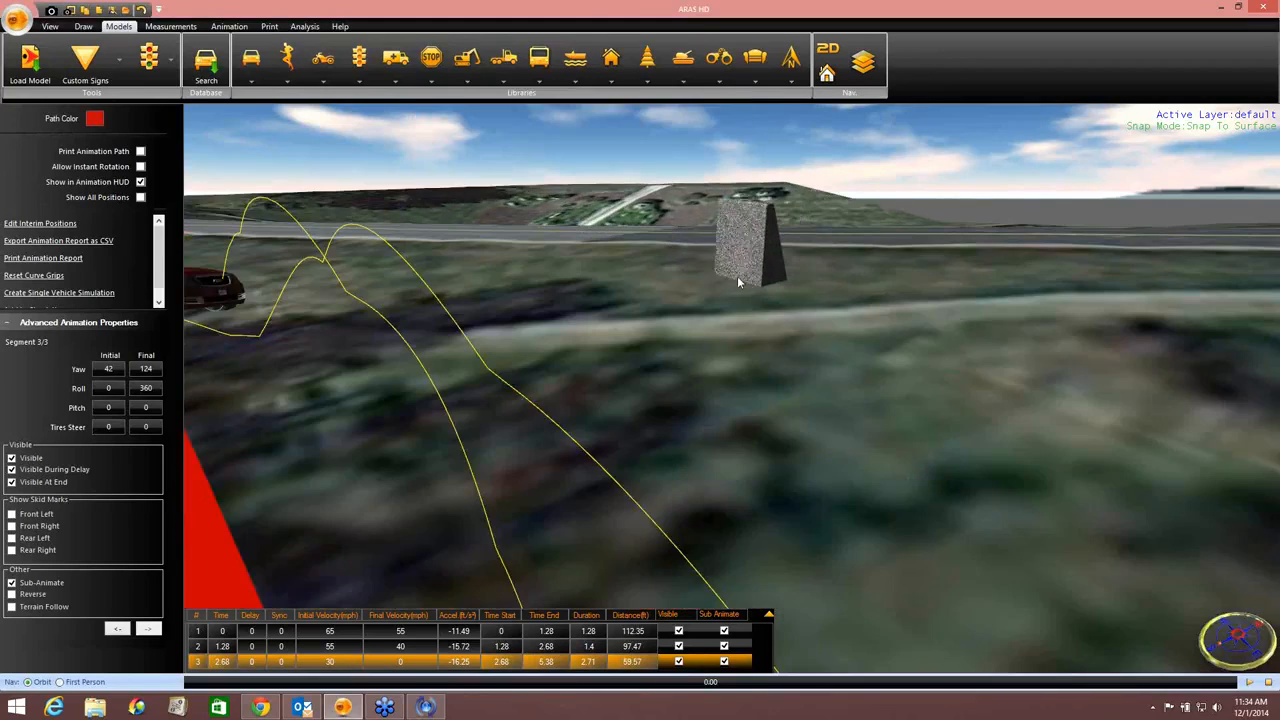
mouse_move(713, 273)
middle_down()
mouse_move(717, 292)
mouse_move(716, 278)
middle_up()
click(713, 248)
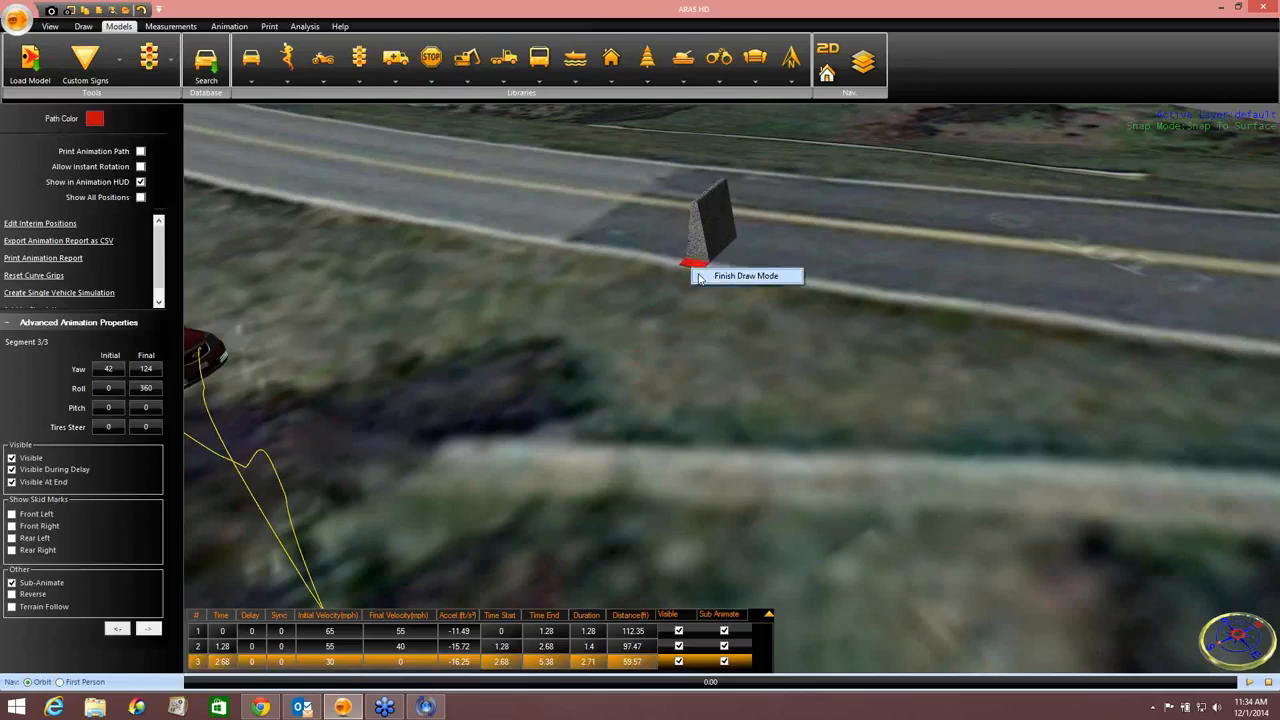
click(696, 270)
Step: Set the concrete block's length to 13.95 and move it so it spans the near lane
click(68, 162)
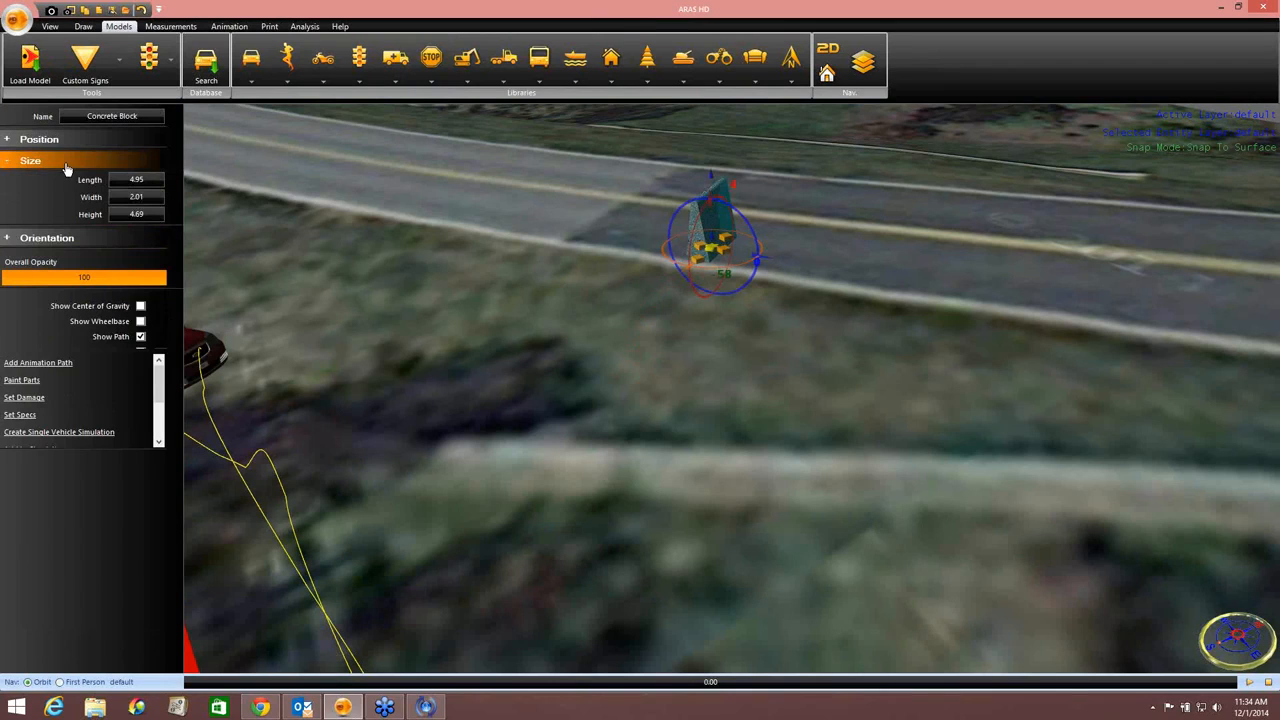
click(149, 180)
click(157, 179)
click(157, 179)
click(157, 179)
click(158, 179)
click(158, 179)
click(158, 179)
click(158, 179)
click(158, 179)
click(158, 179)
middle_drag(760, 322, 766, 356)
drag(714, 296, 703, 257)
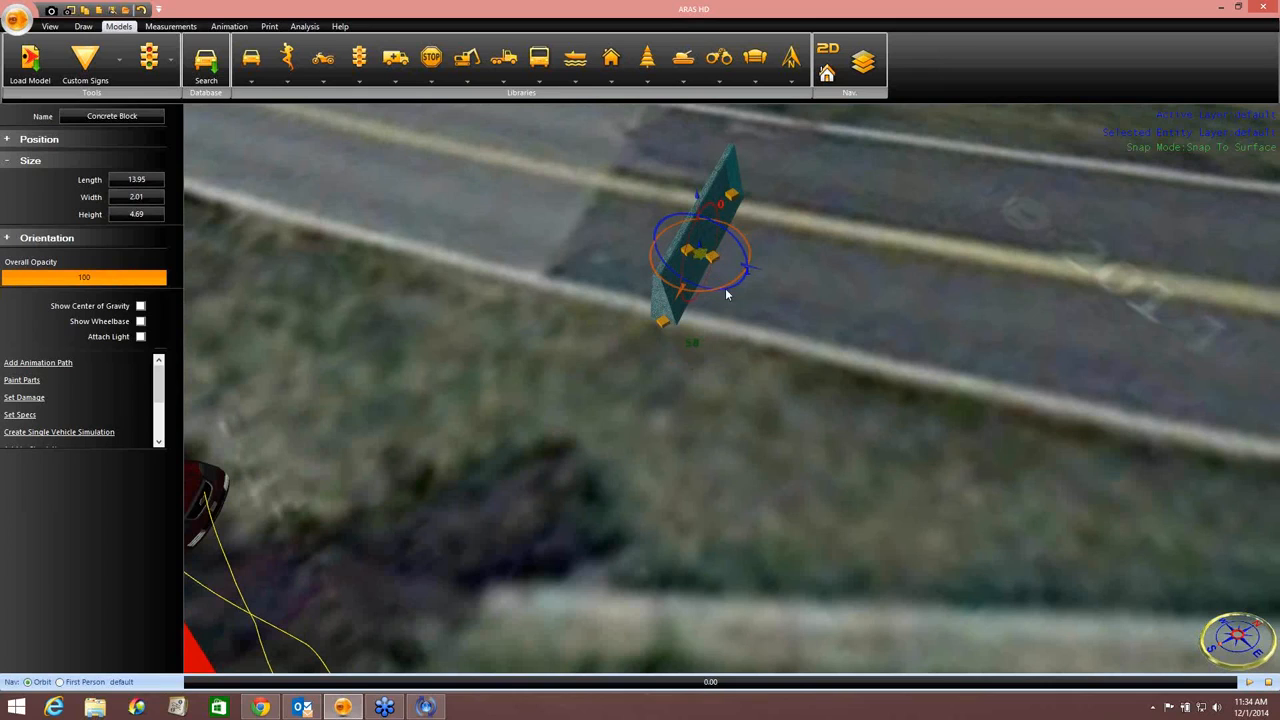
Step: Delete the Chevrolet Caprice together with its run-off-road path
scroll(757, 350, down, 8)
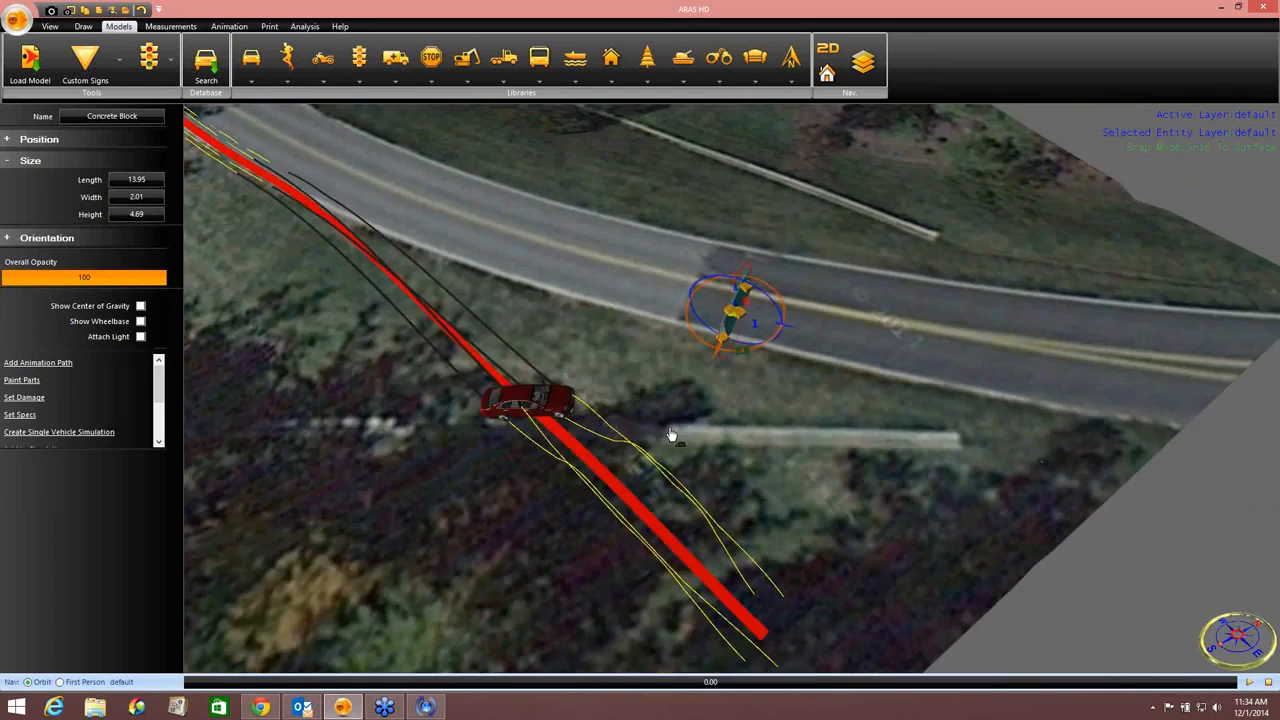
mouse_move(365, 220)
mouse_down()
mouse_move(673, 350)
mouse_move(865, 560)
mouse_up()
drag(471, 311, 604, 424)
click(379, 267)
right_click(378, 262)
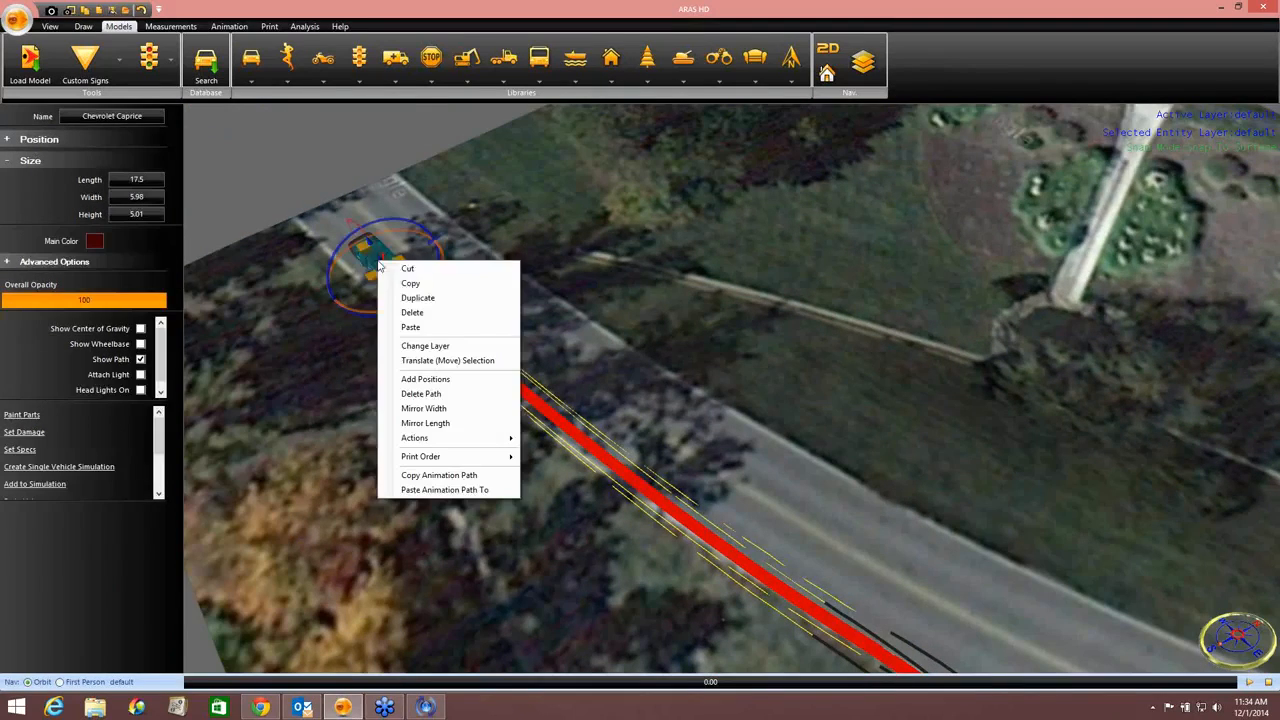
click(412, 312)
Step: Place a red-and-white truck in the near lane with a two-segment animation path to the concrete block and onto the grass shoulder
scroll(423, 256, up, 2)
drag(423, 256, 240, 170)
drag(514, 286, 337, 197)
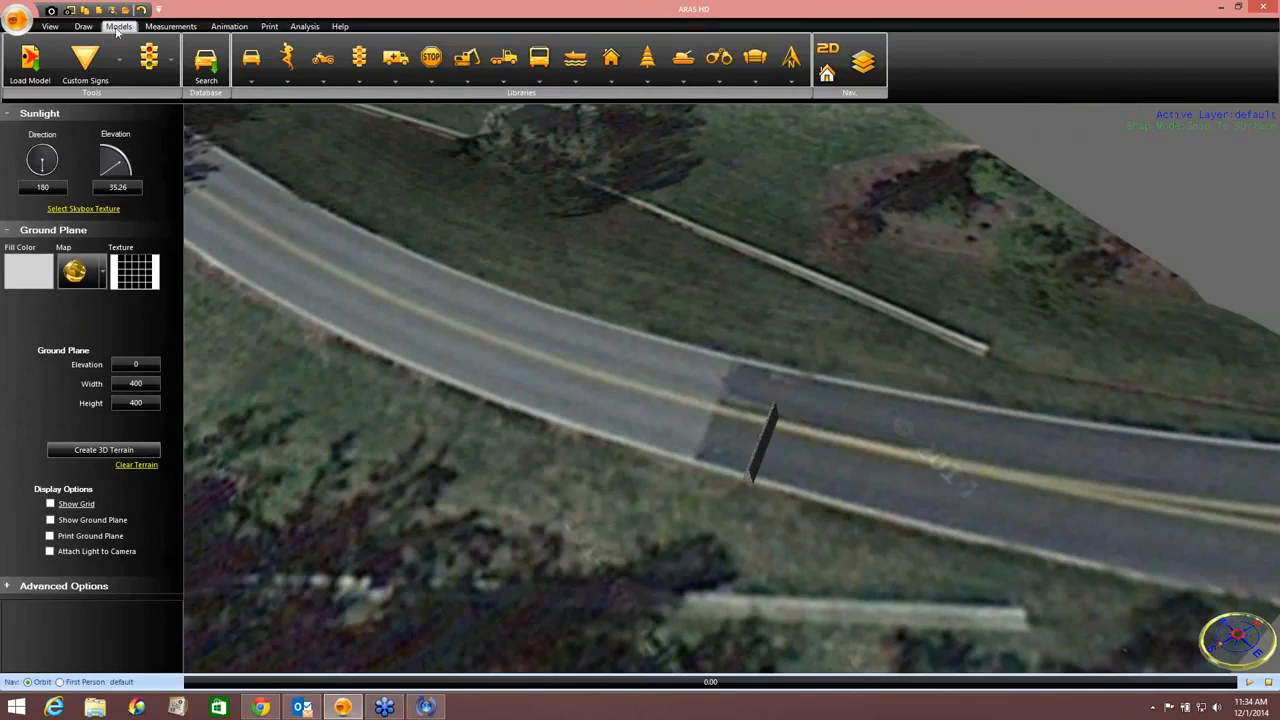
click(83, 26)
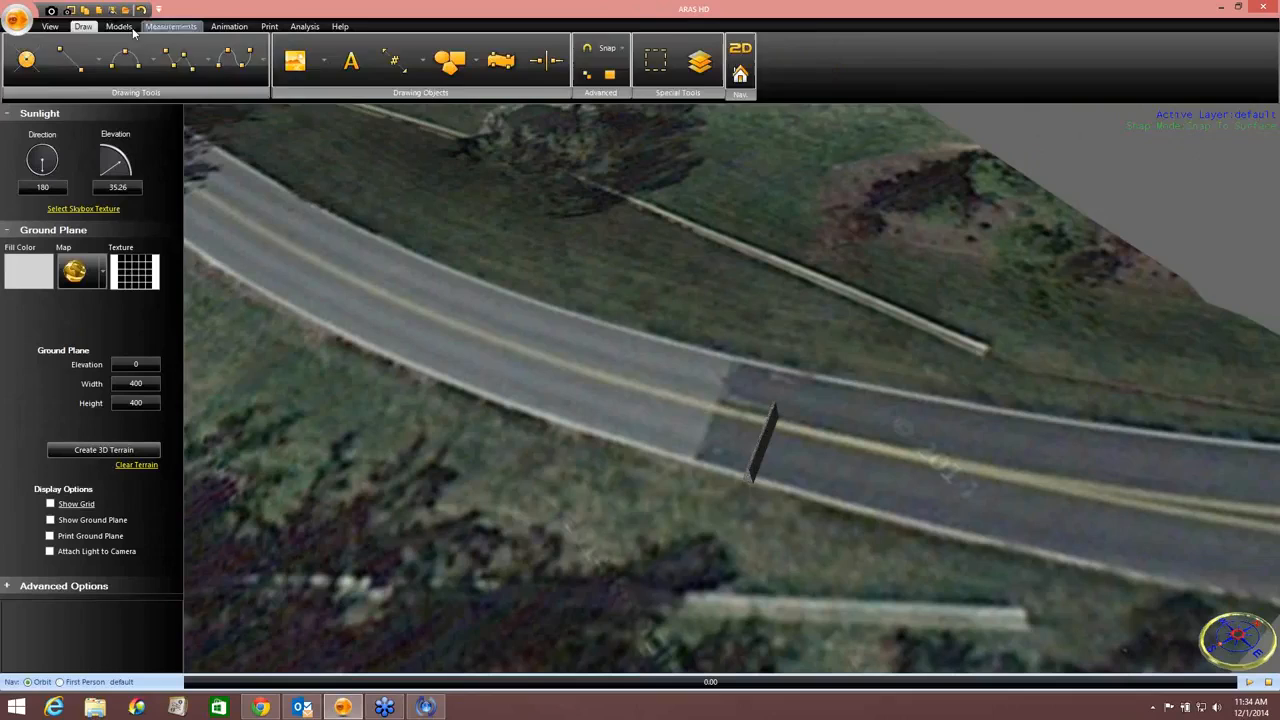
click(120, 27)
click(251, 62)
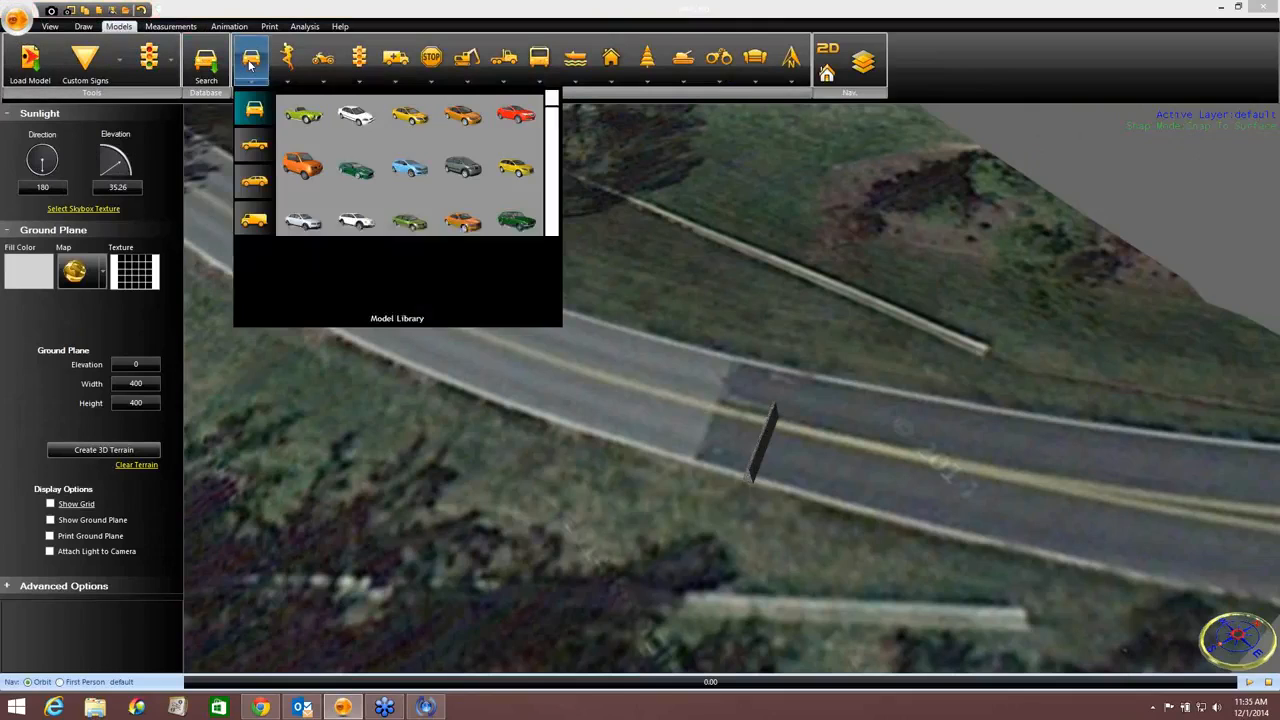
click(254, 145)
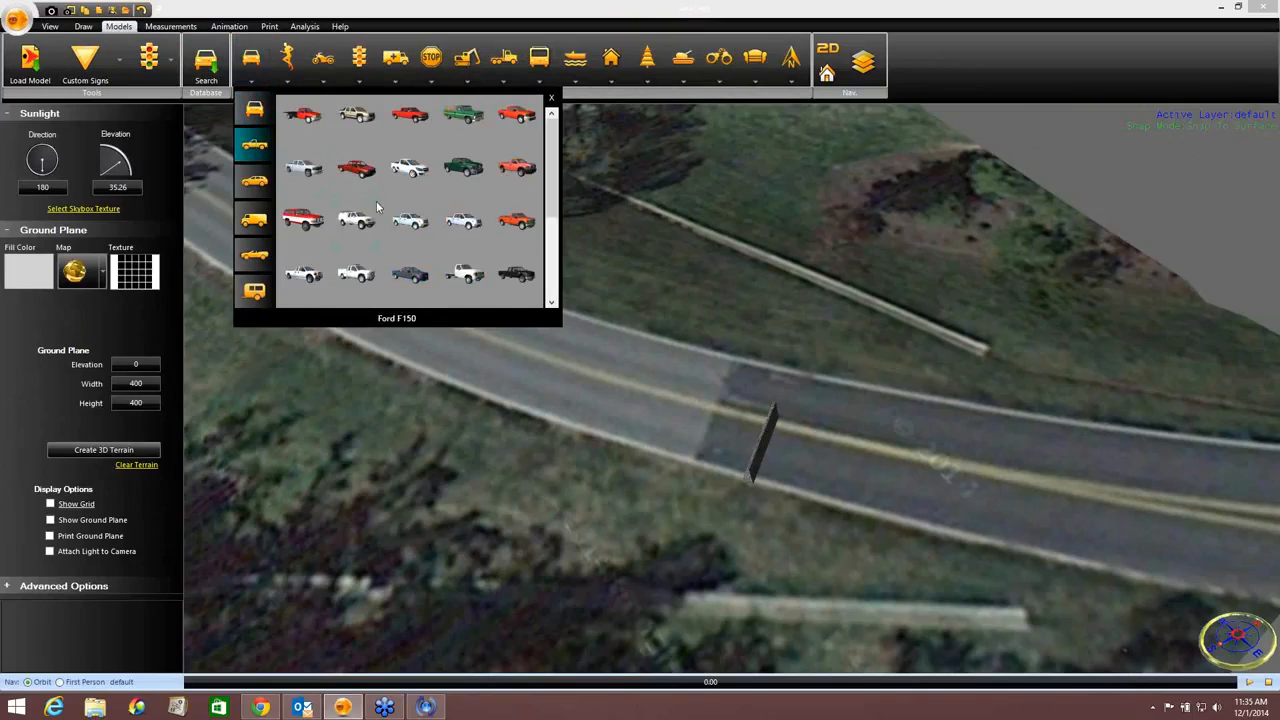
click(321, 237)
middle_drag(402, 305, 509, 300)
click(479, 246)
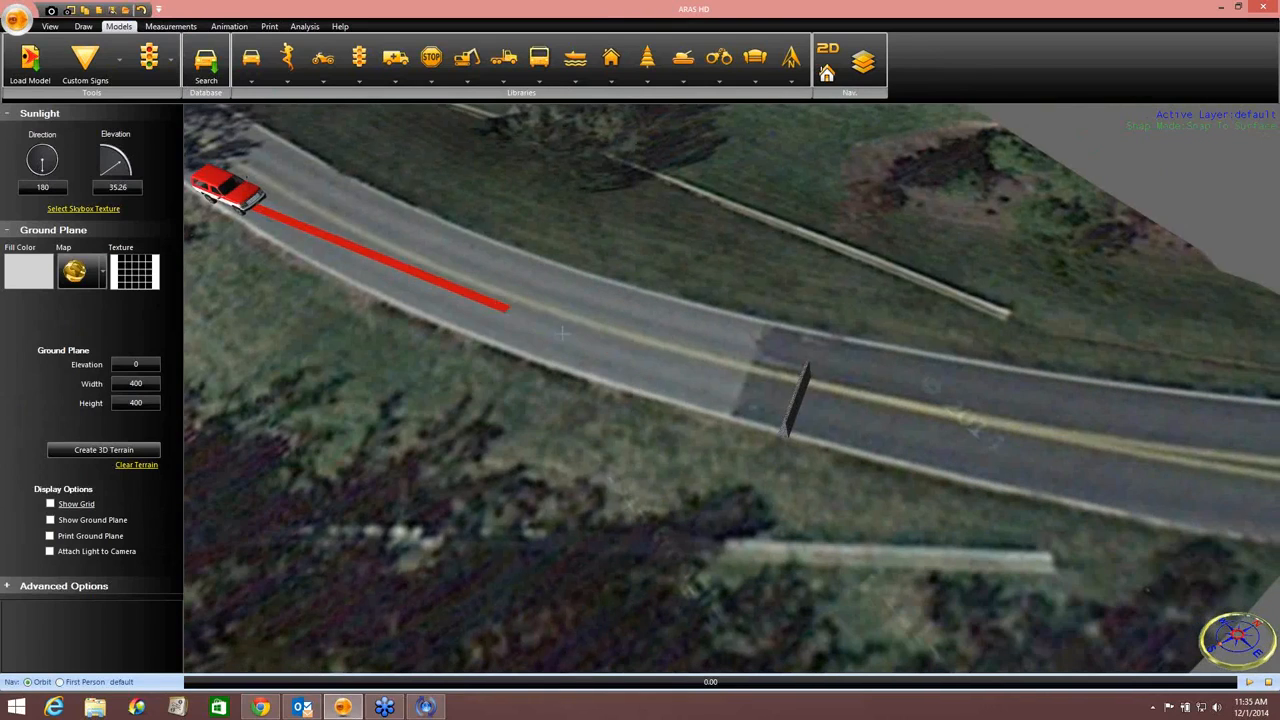
click(758, 391)
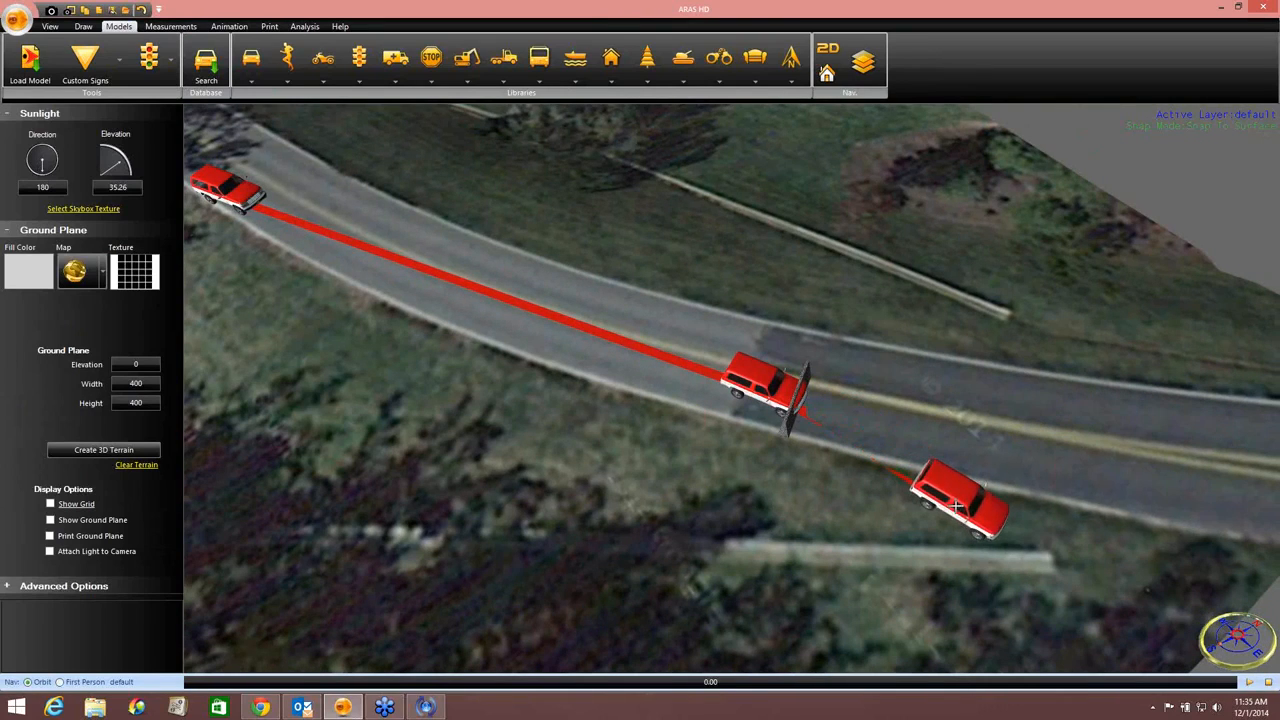
right_click(999, 531)
click(1030, 526)
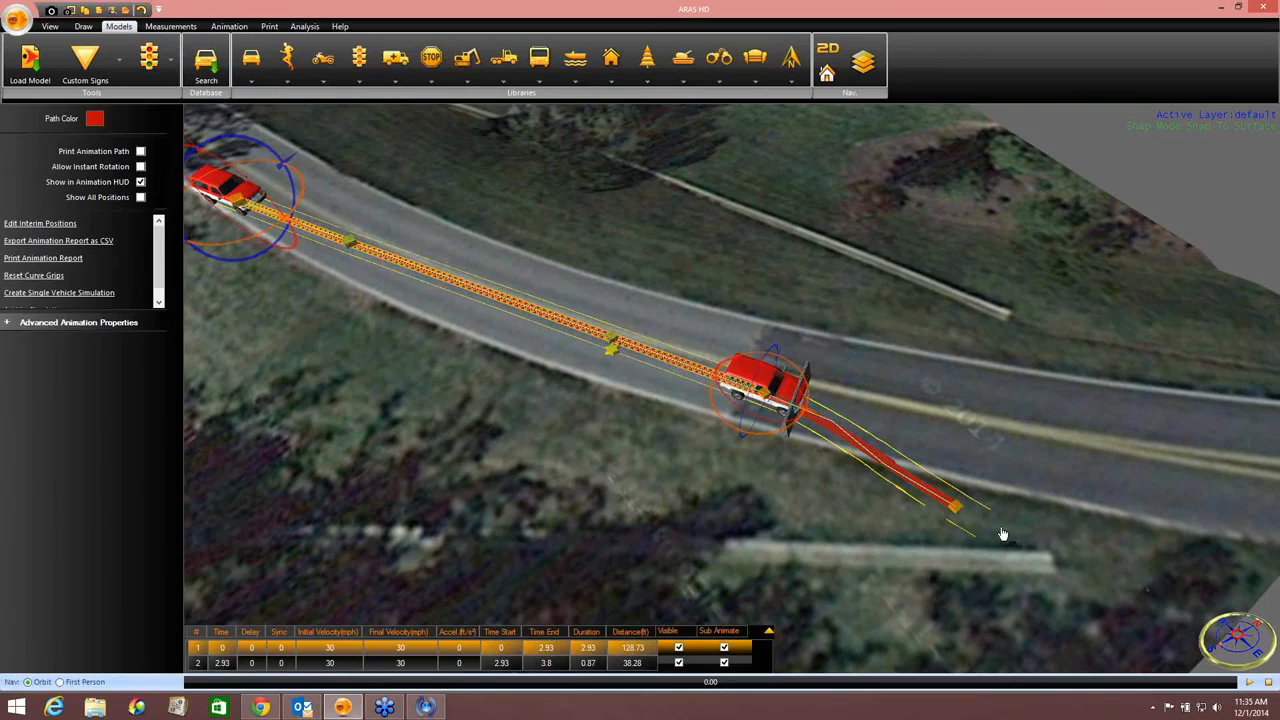
Step: Shift the truck's middle position slightly back along its path, away from the concrete block
scroll(760, 478, up, 5)
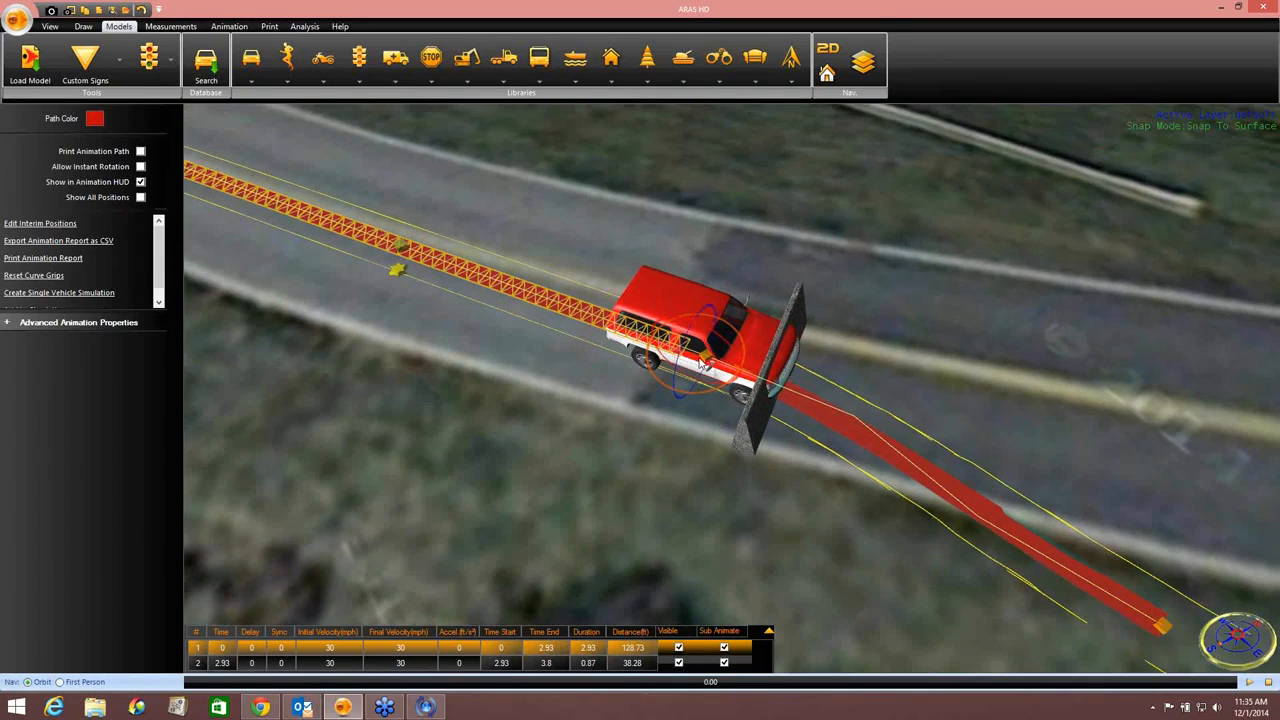
click(700, 358)
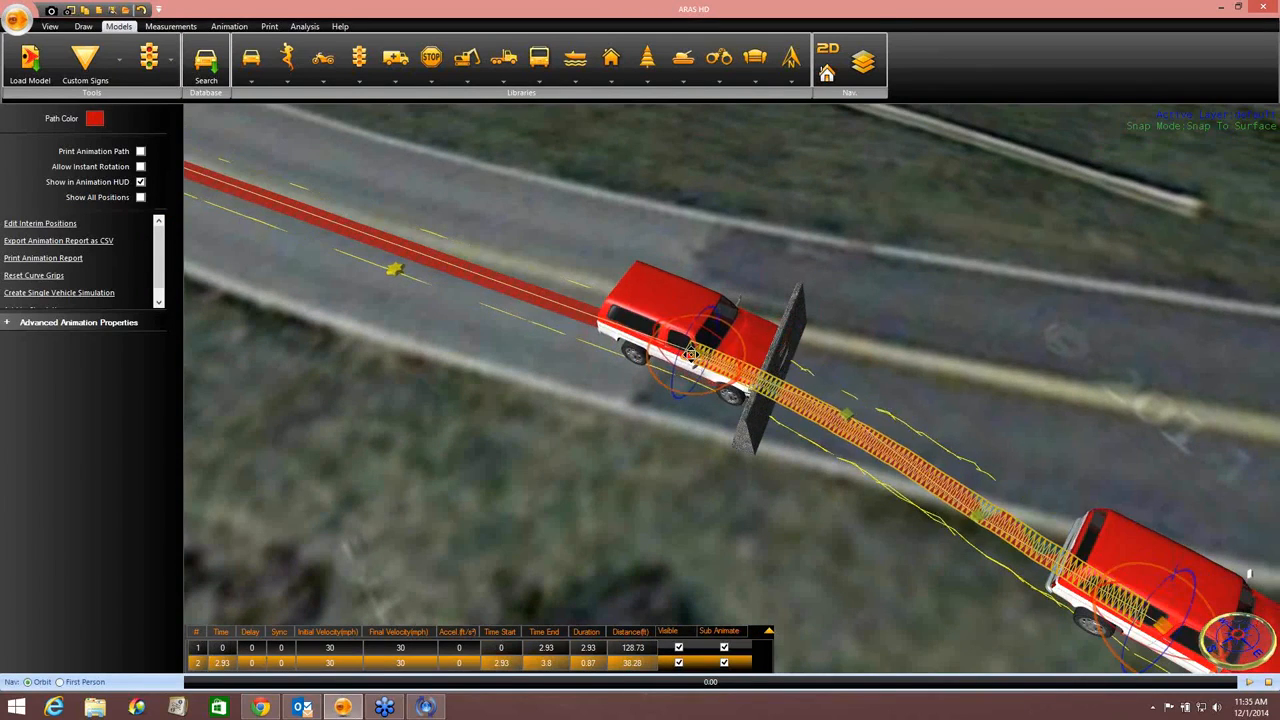
drag(680, 349, 691, 364)
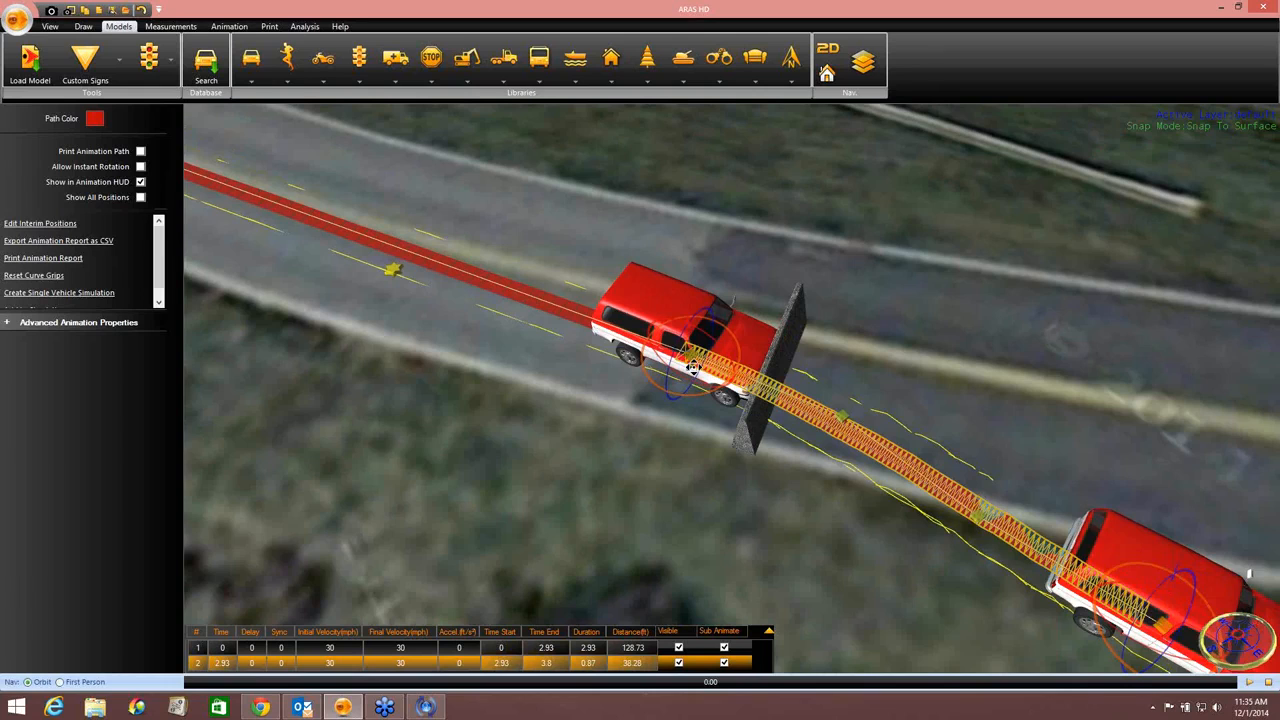
scroll(848, 519, down, 3)
drag(822, 512, 725, 456)
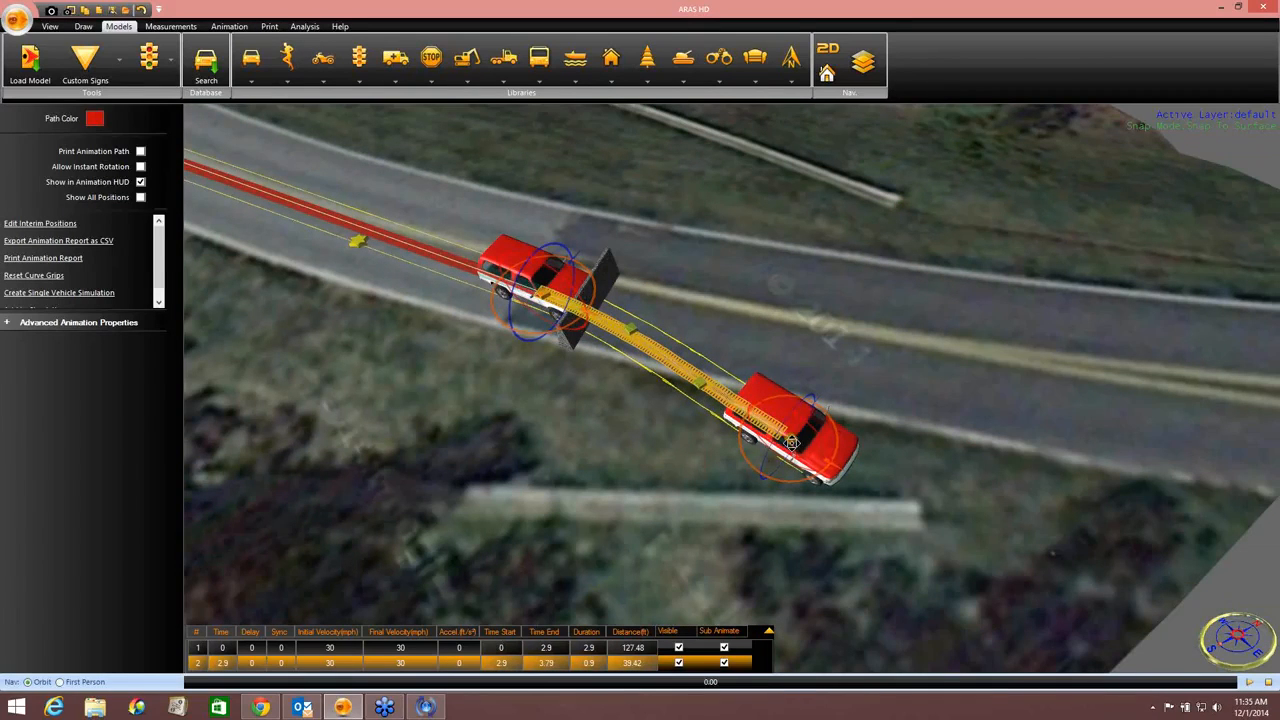
Step: Set the truck's second segment to an initial velocity of 25 mph, a final velocity of 0 mph and sync 1
scroll(537, 397, up, 1)
drag(215, 168, 501, 231)
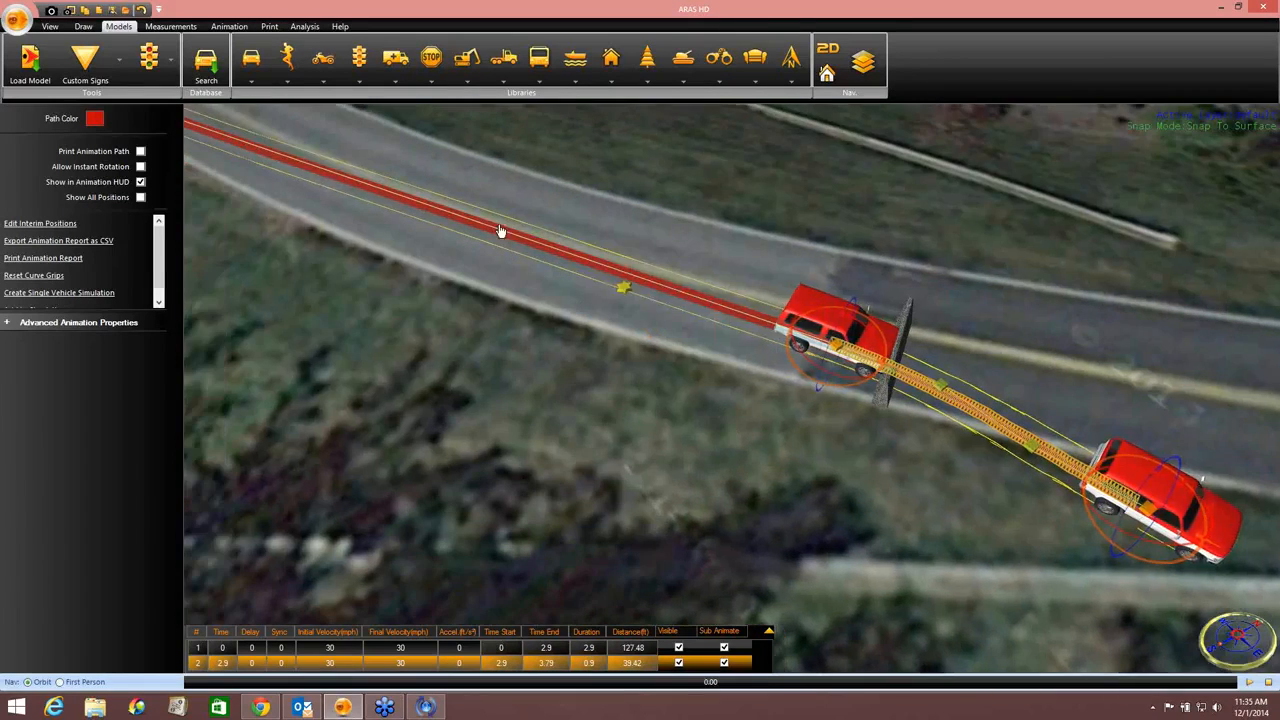
click(496, 235)
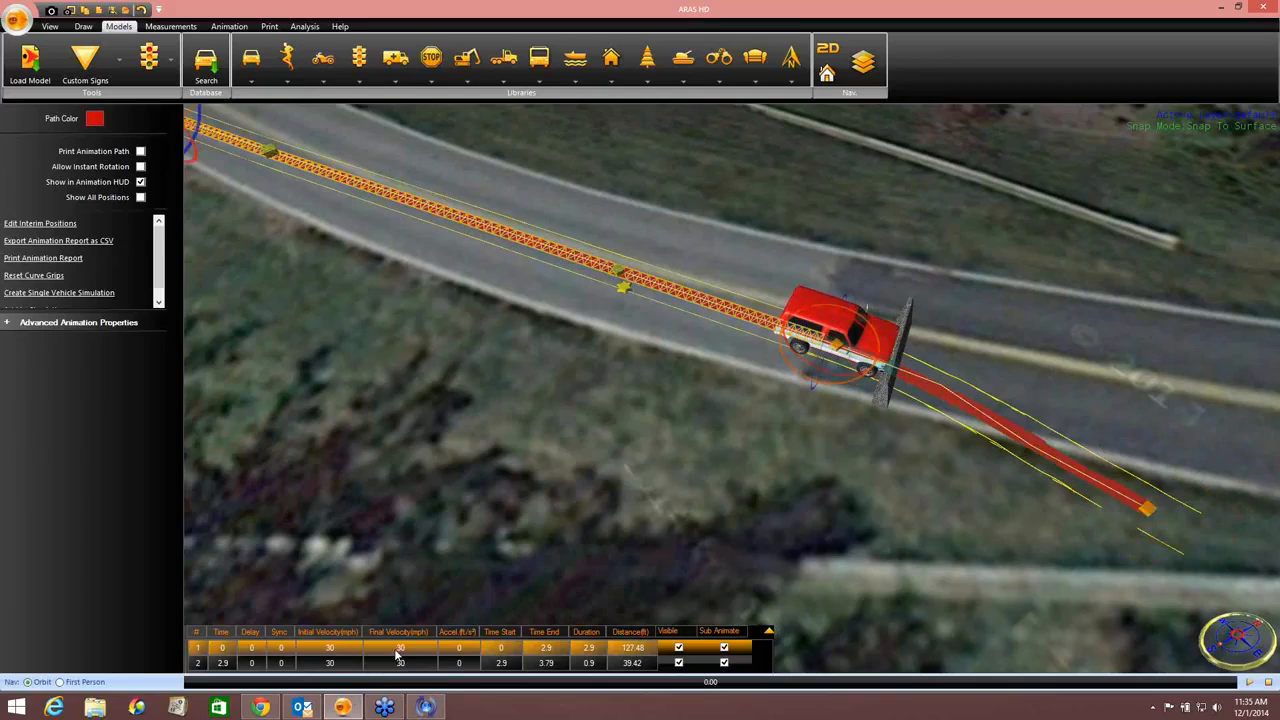
click(346, 662)
text(25)
click(388, 663)
text(0)
click(287, 666)
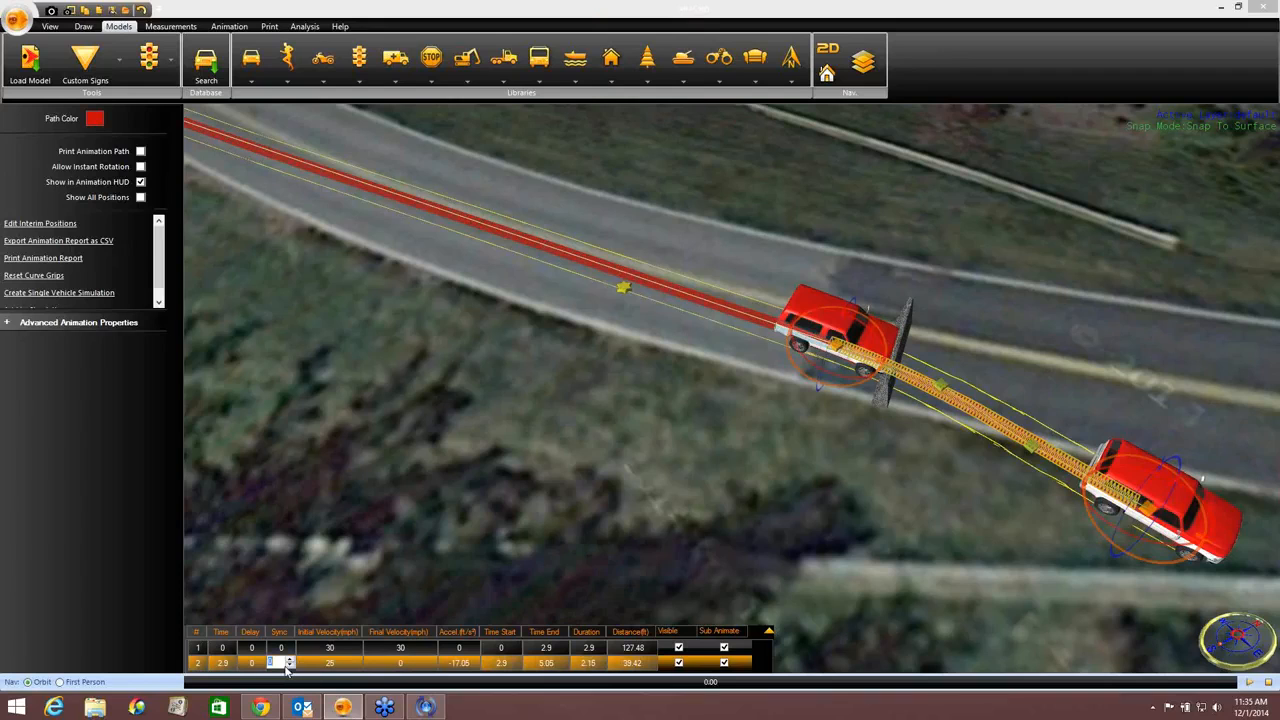
text(1)
key(Return)
Step: Add an animation path about 37 ft long to the concrete block, running along the near lane away from the truck
middle_drag(895, 328, 674, 353)
click(686, 347)
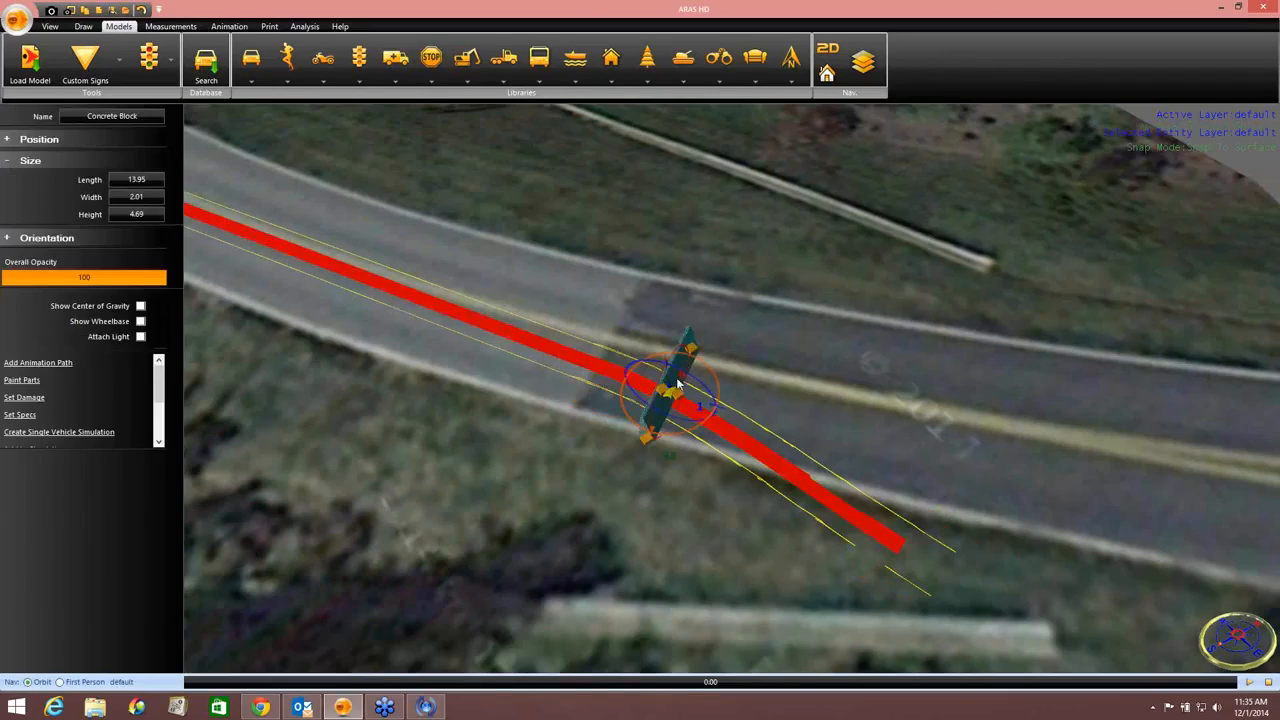
right_click(670, 391)
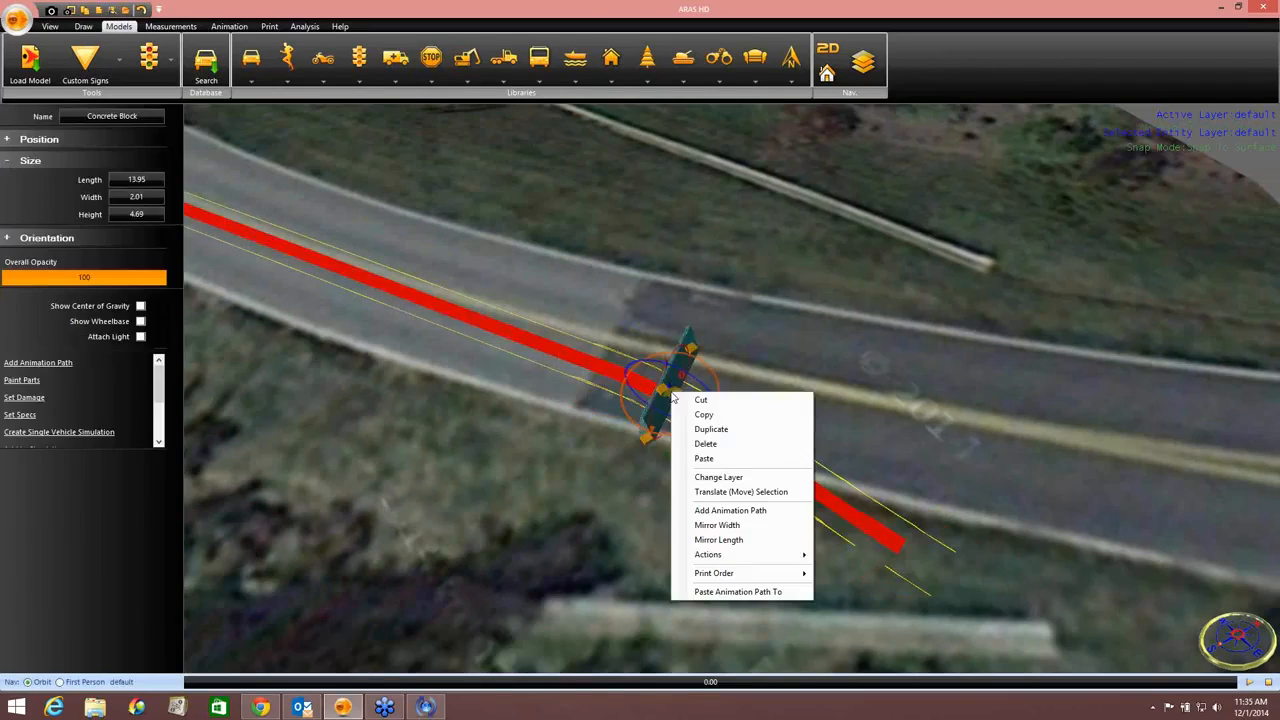
click(702, 493)
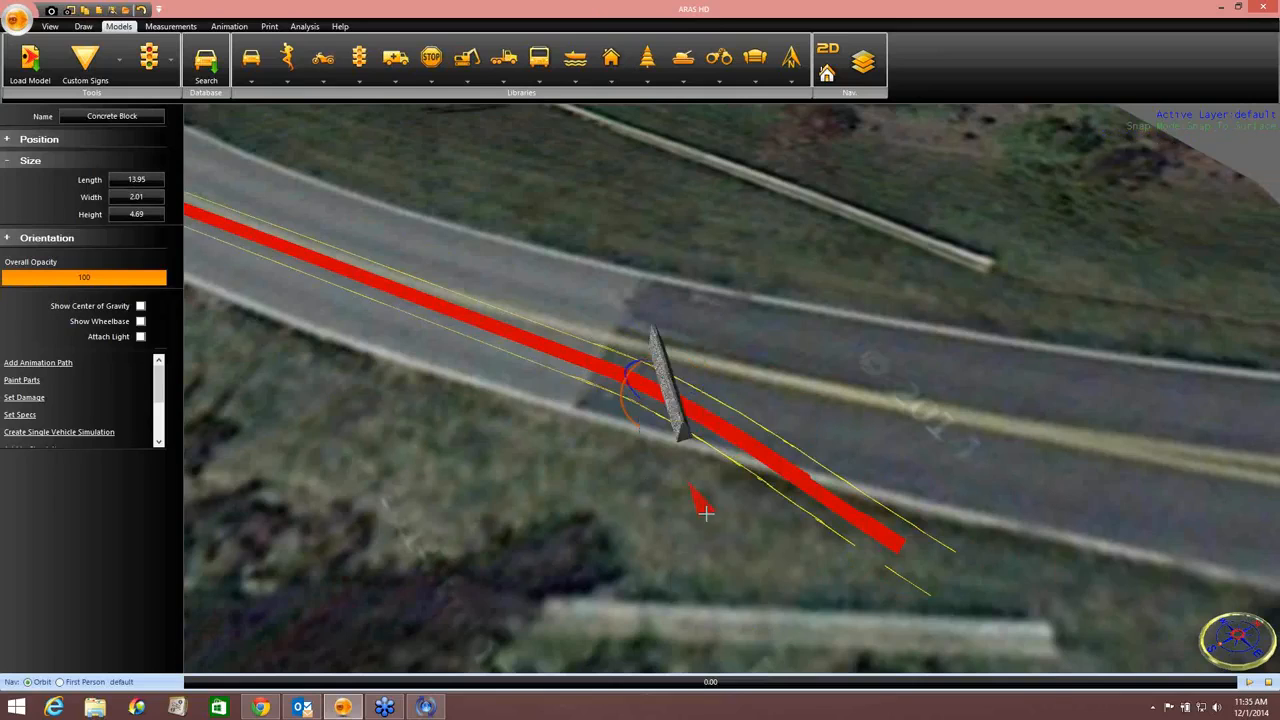
click(977, 464)
right_click(1010, 474)
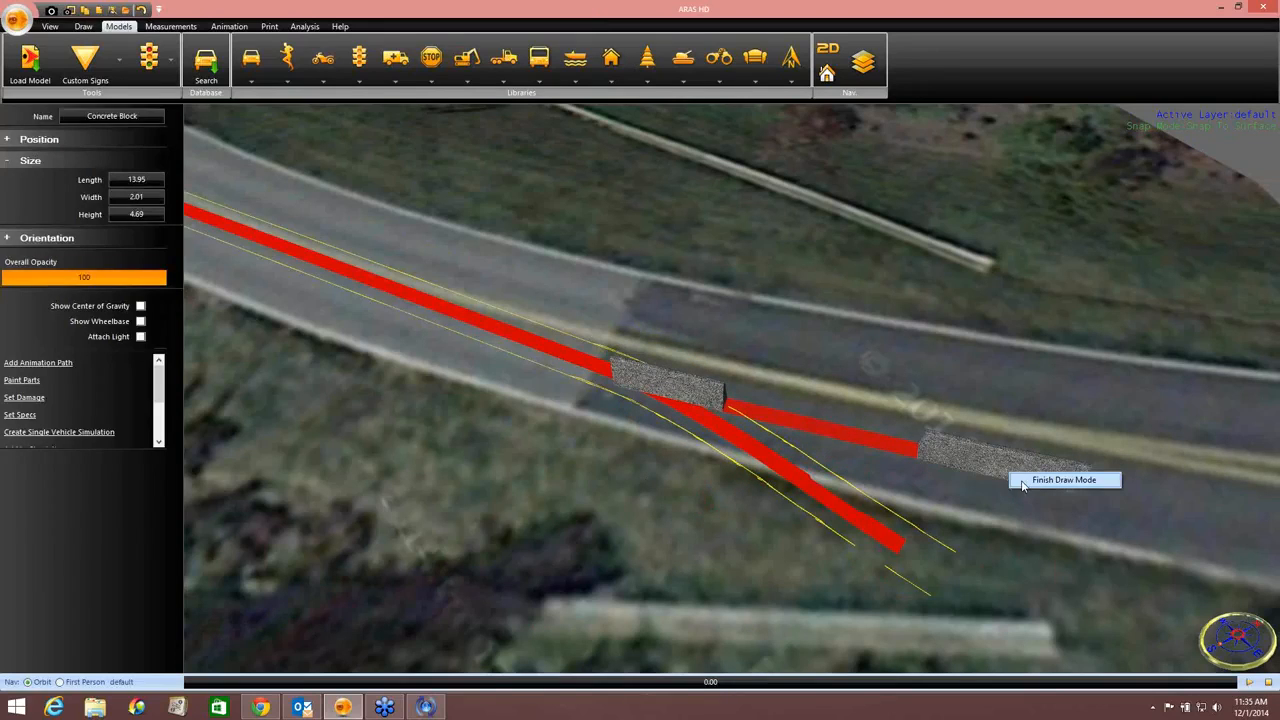
click(1062, 480)
Step: Rotate the concrete block's starting position so that it stands across the near lane
middle_drag(720, 535, 695, 528)
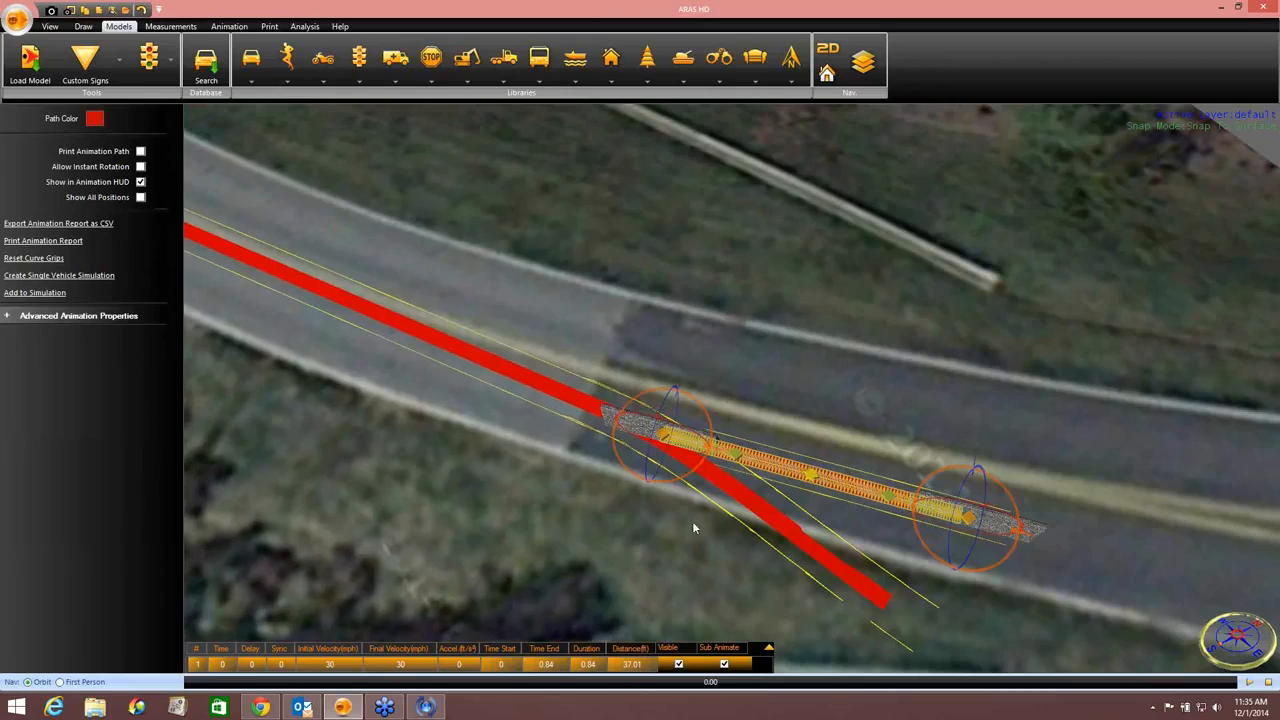
drag(674, 480, 550, 465)
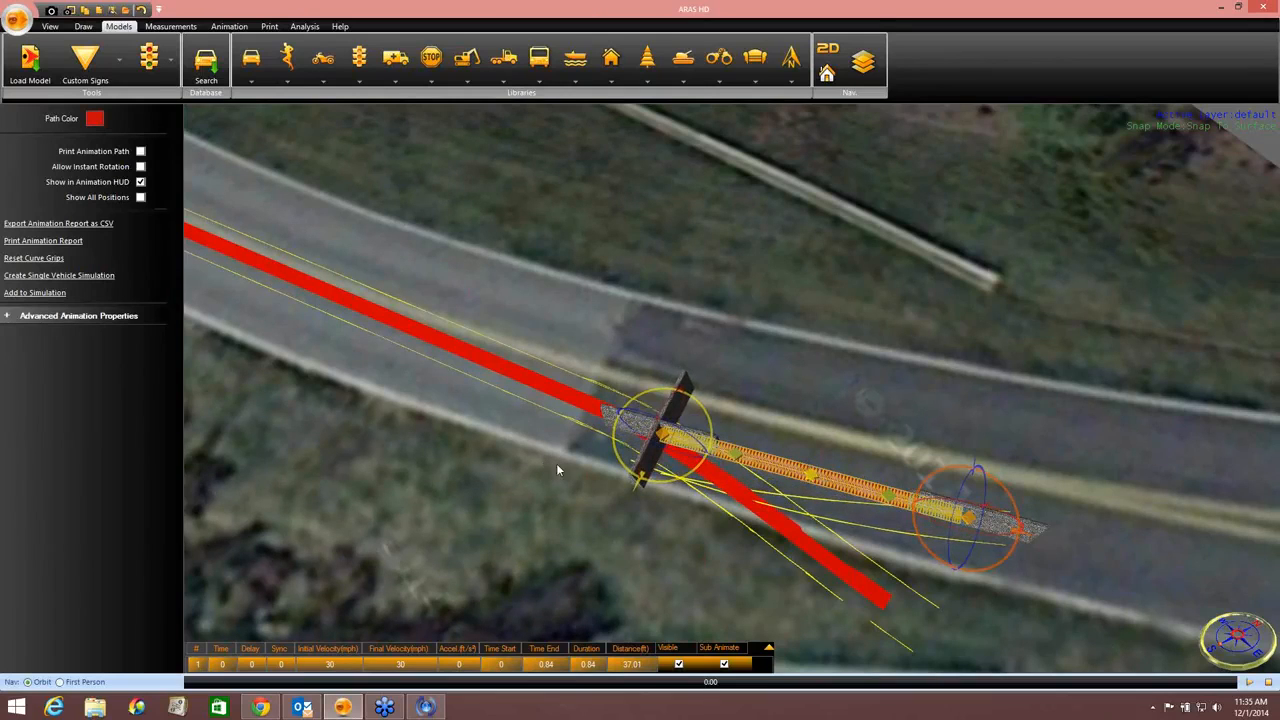
Step: Rotate the concrete block's end position and give its path an initial velocity of 25 mph, a final velocity of 0 mph and sync 1
drag(1010, 548, 872, 504)
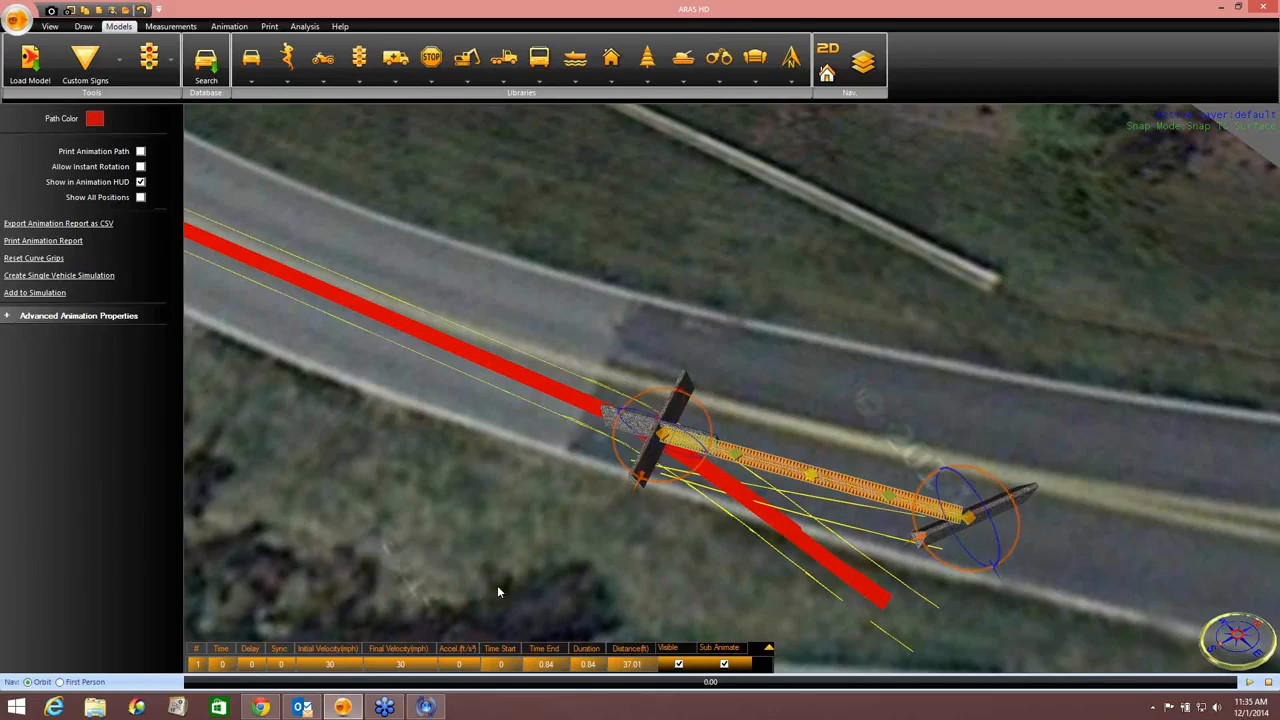
double_click(348, 665)
text(25)
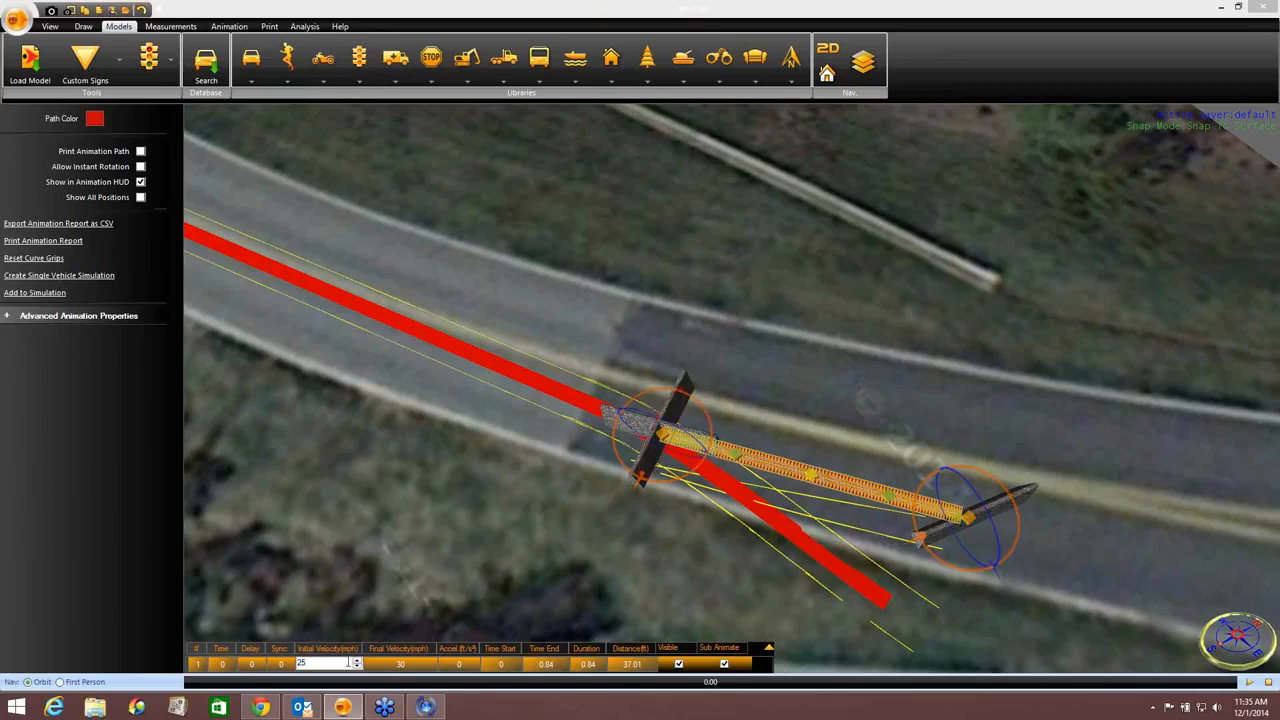
double_click(400, 664)
text(0)
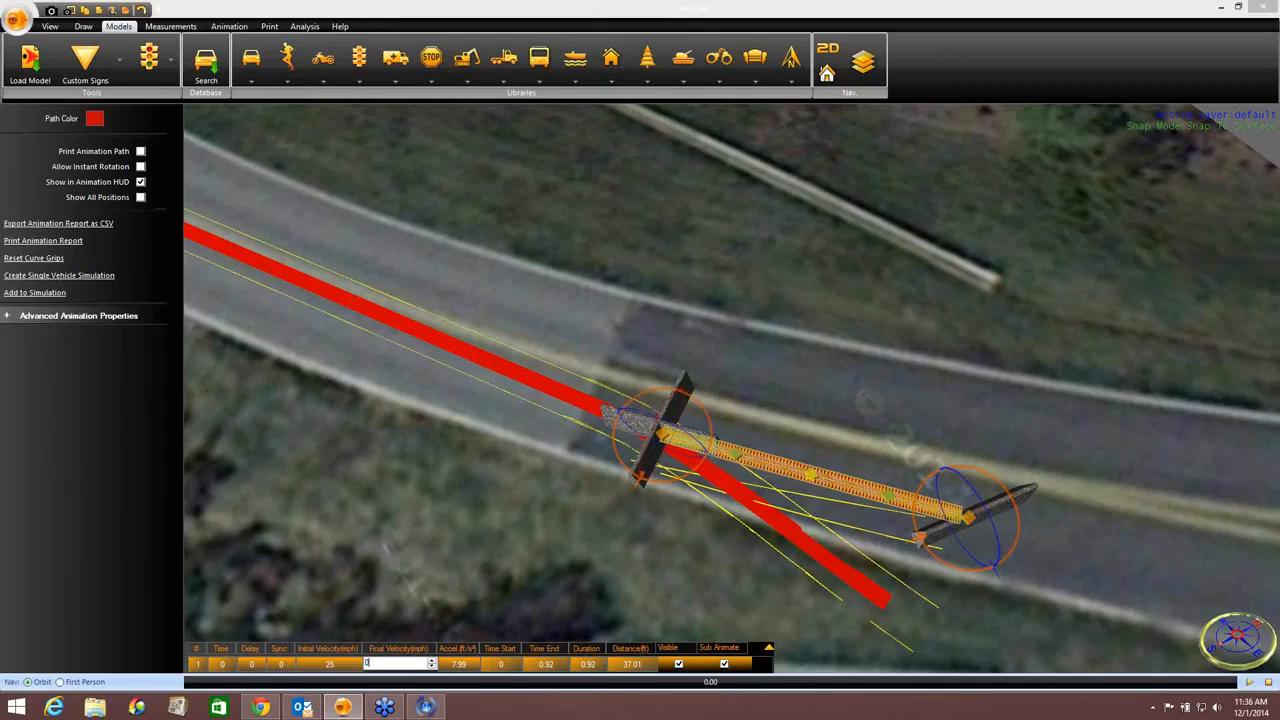
double_click(279, 665)
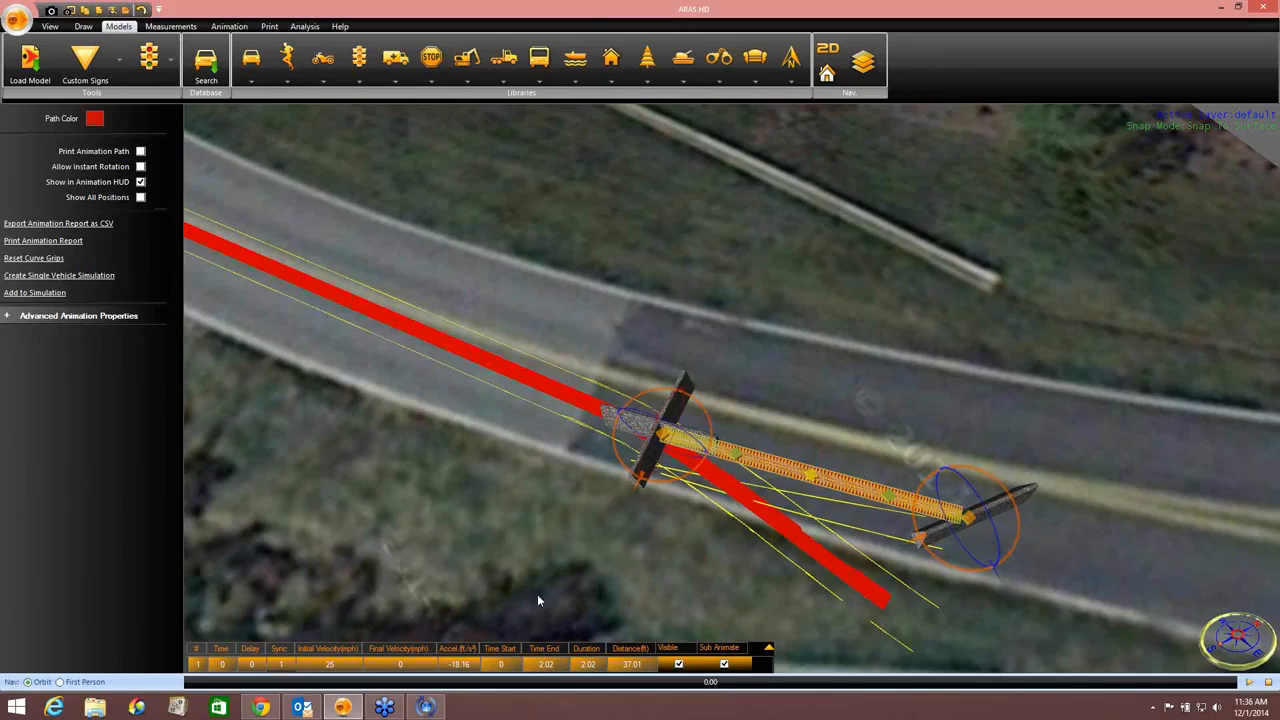
Step: Play the animation from an oblique overview to check the truck's impact with the concrete block
scroll(566, 598, down, 4)
middle_drag(951, 326, 972, 276)
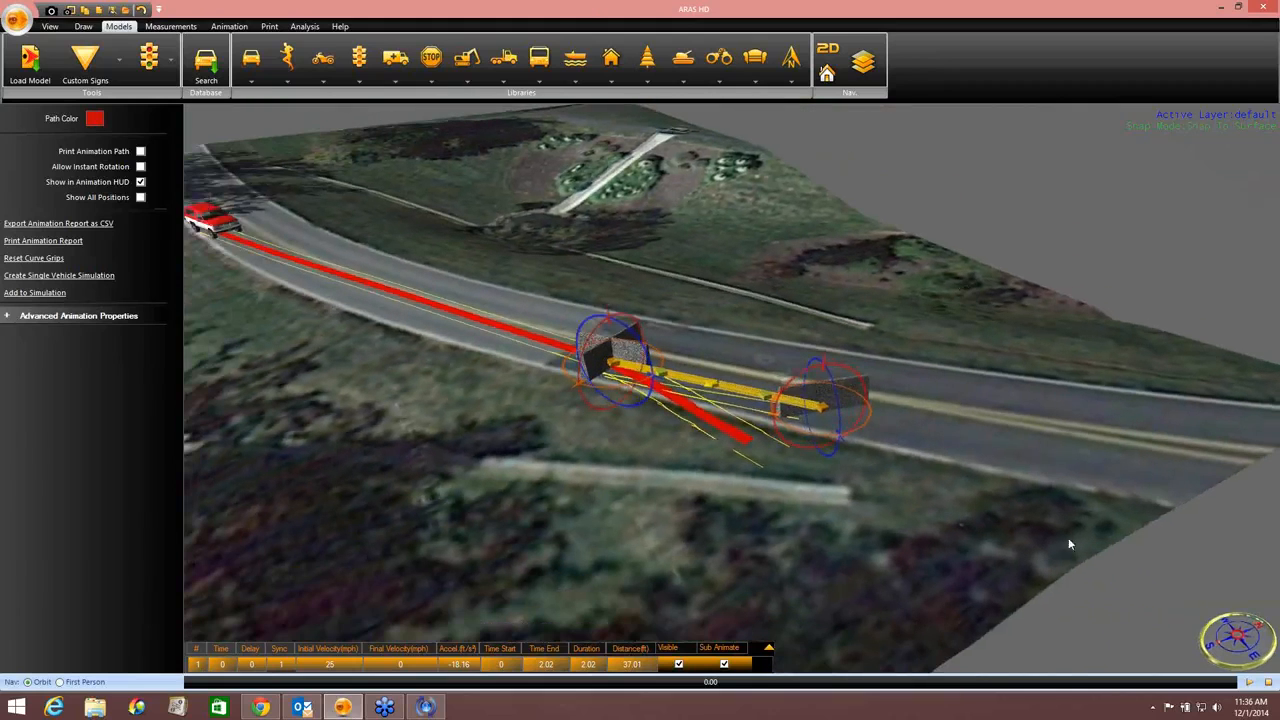
click(1077, 606)
click(1248, 683)
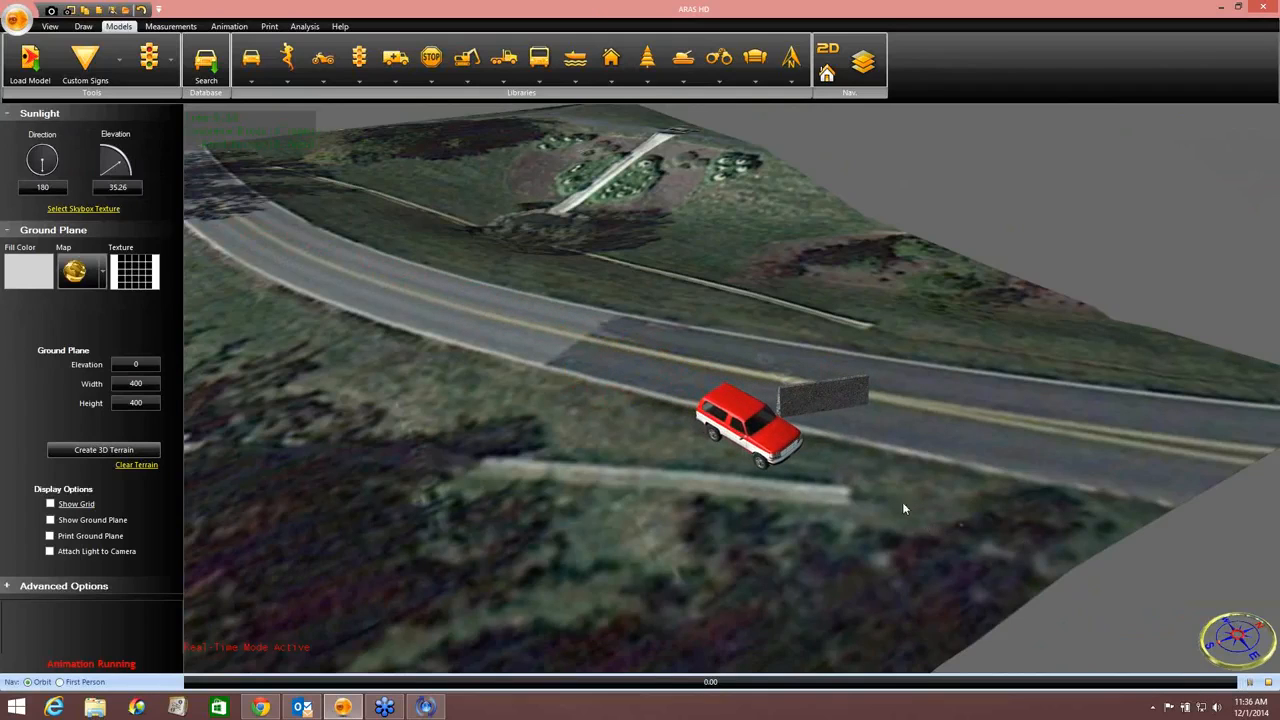
Step: Set the initial velocity of the truck's second segment to 23 mph and play the animation
drag(632, 425, 488, 343)
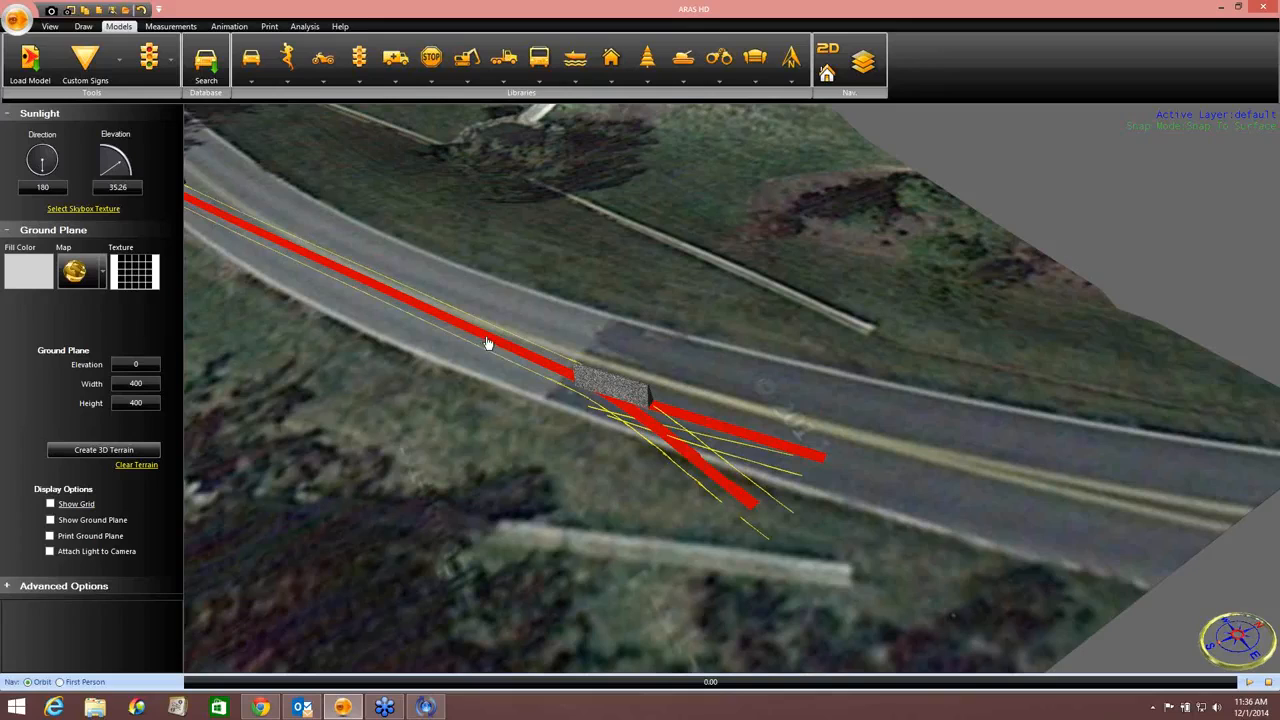
click(702, 470)
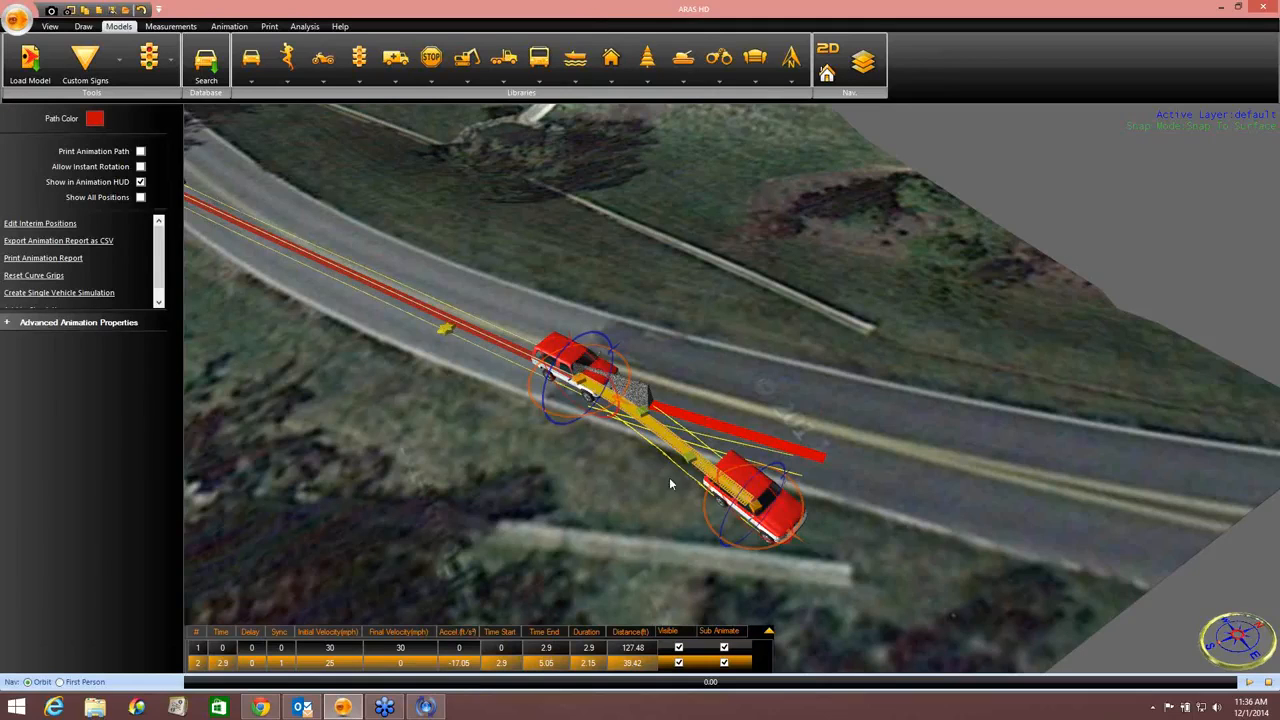
double_click(340, 663)
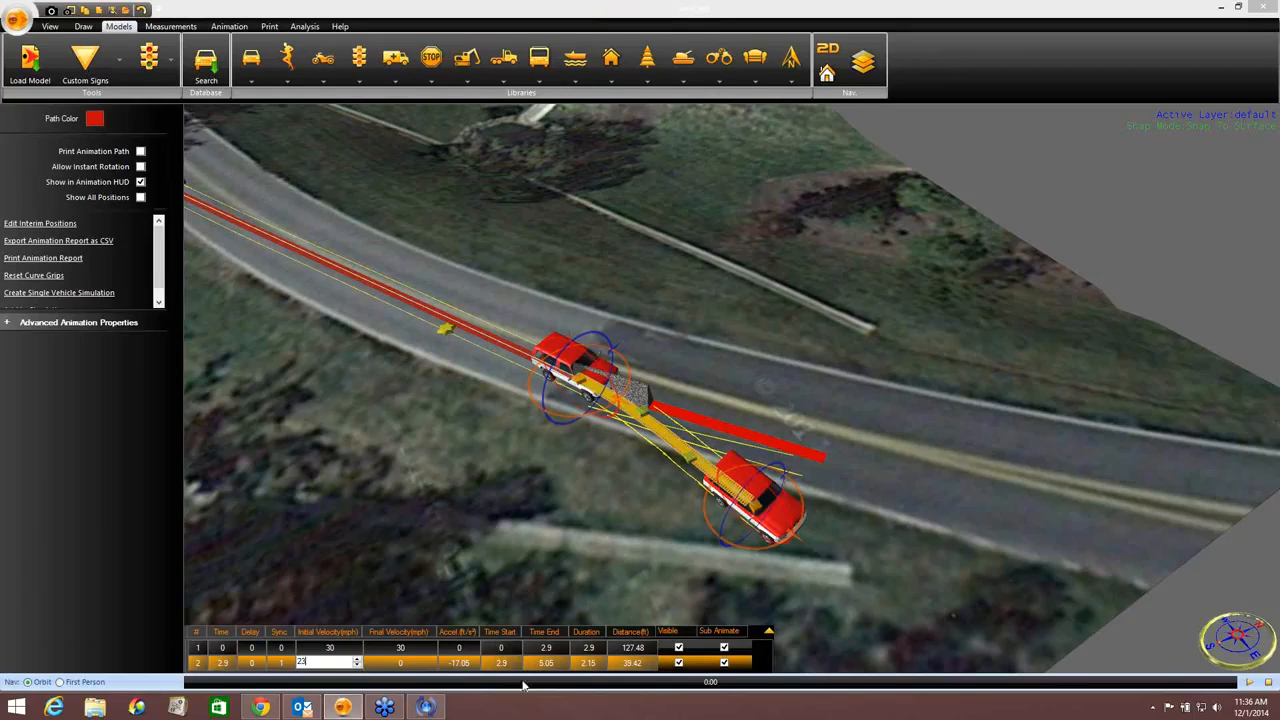
key(Return)
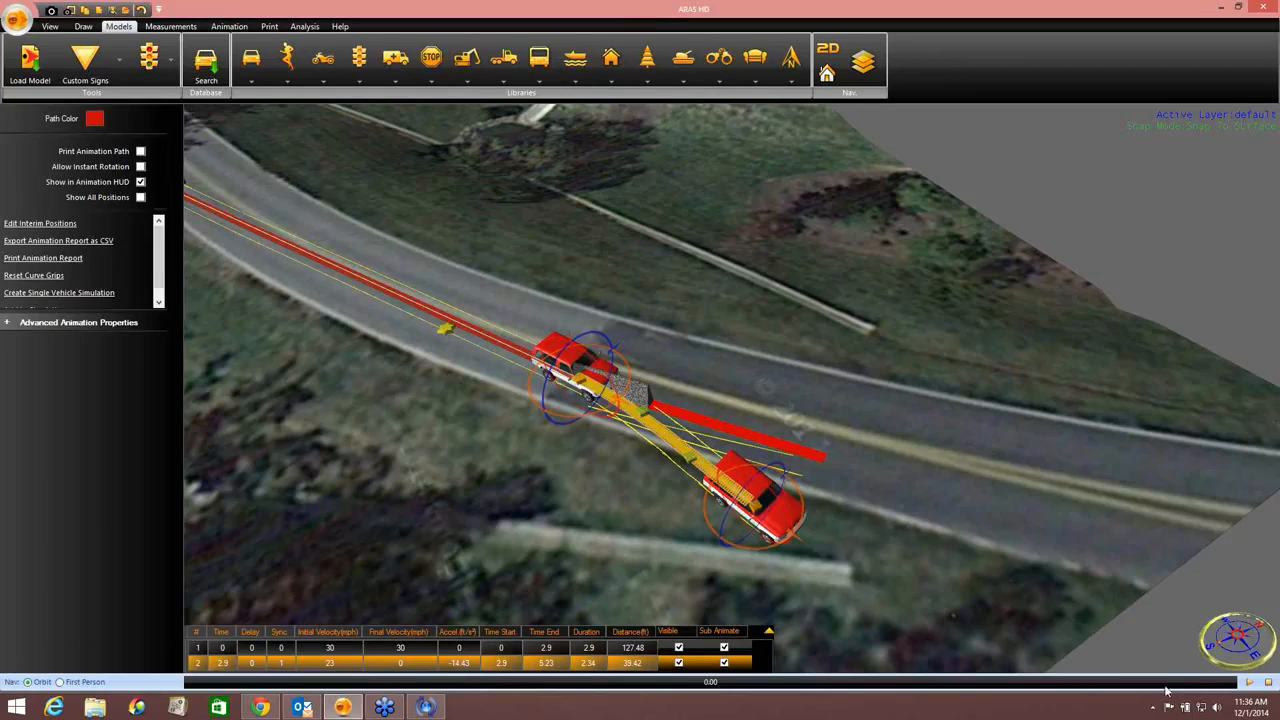
click(1249, 683)
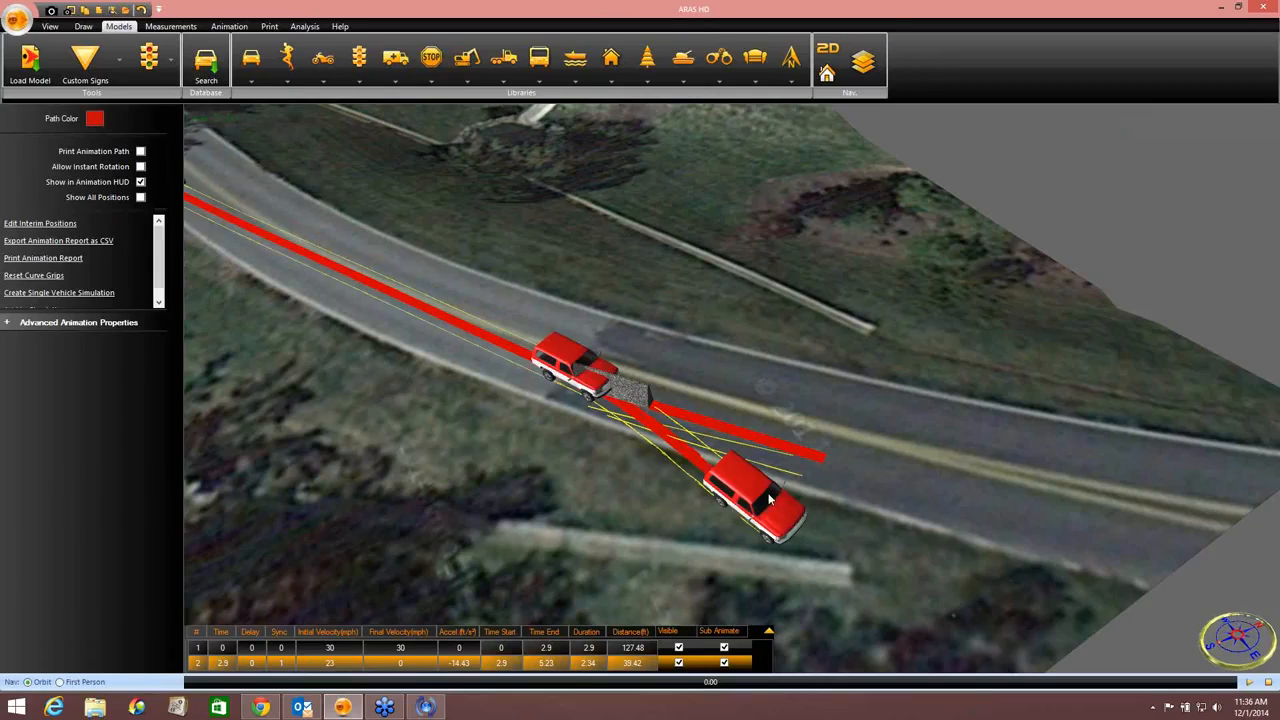
Step: Set the initial velocity of the truck's second segment to 20 mph and play the animation again
click(688, 459)
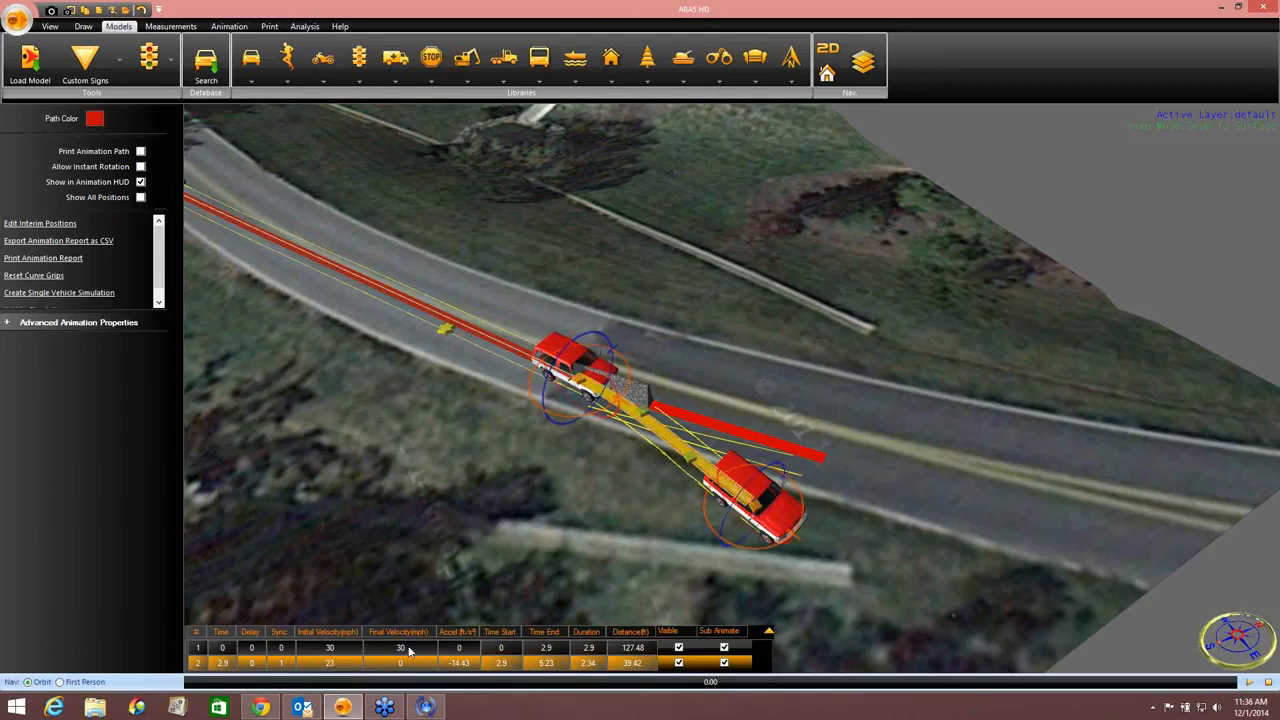
click(339, 665)
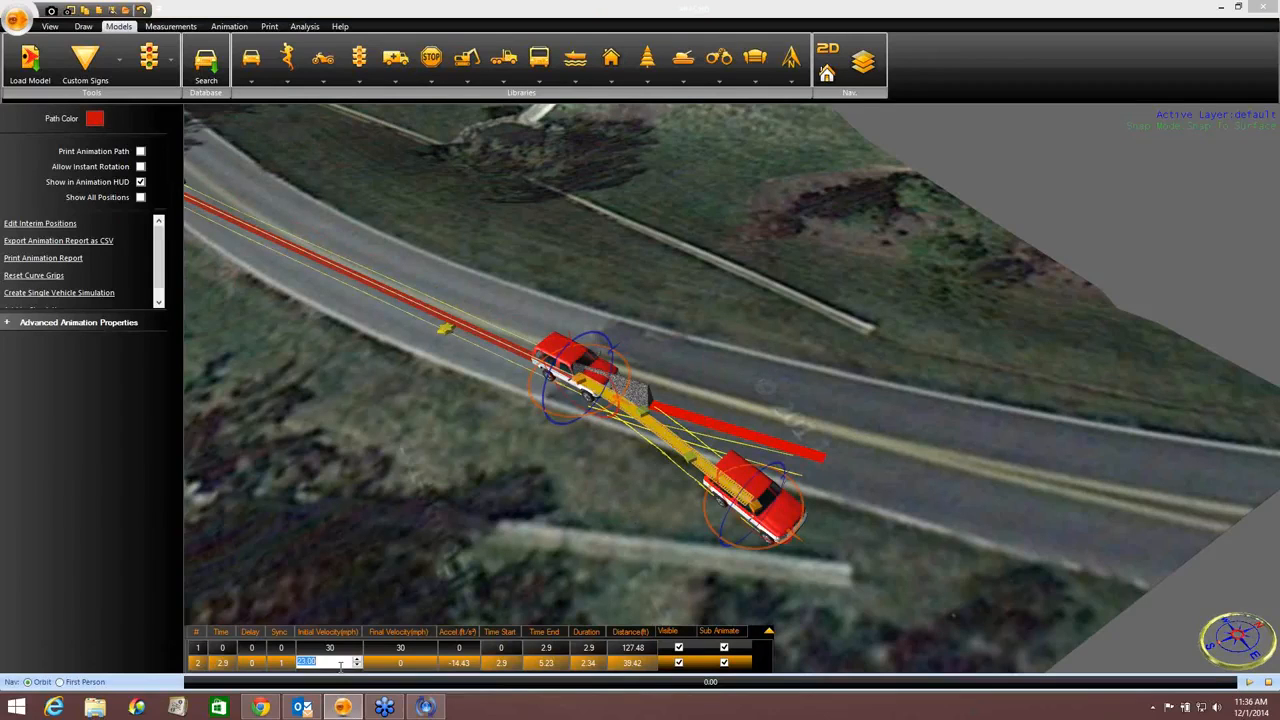
click(1246, 683)
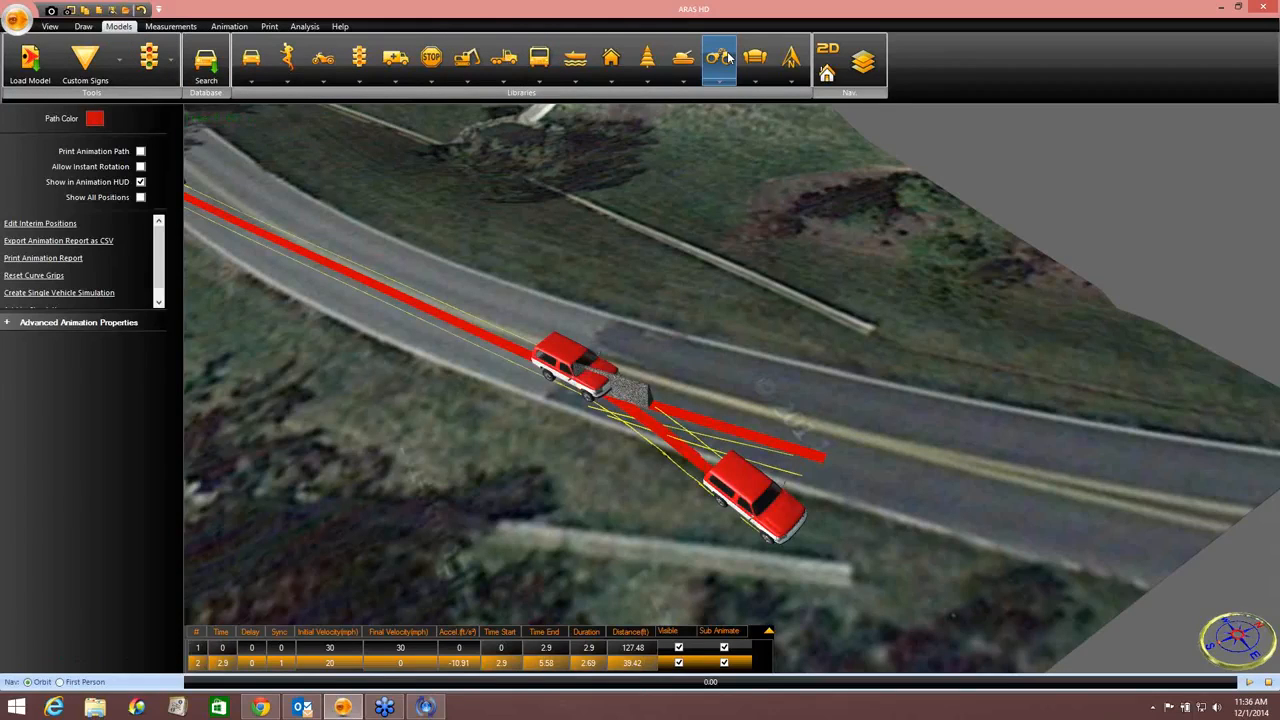
Step: Select the truck's first path segment and open the printable animation report for the truck
click(638, 400)
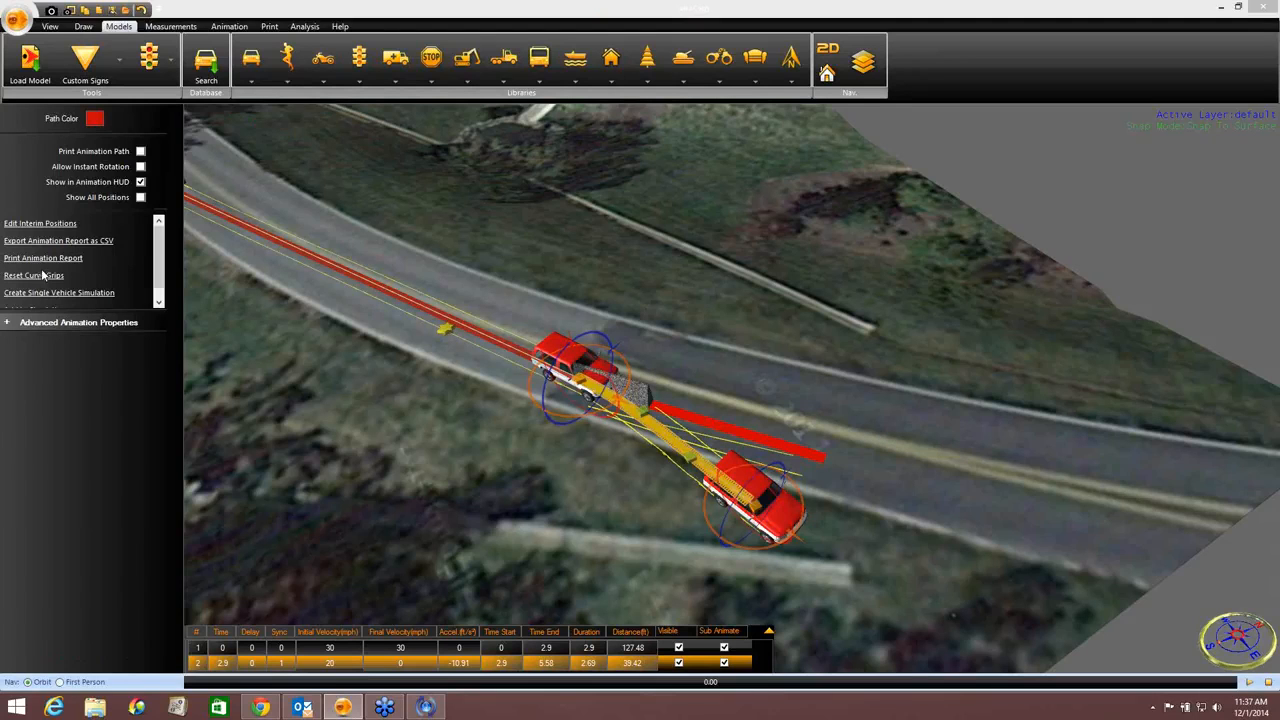
scroll(366, 357, up, 3)
middle_drag(345, 345, 573, 435)
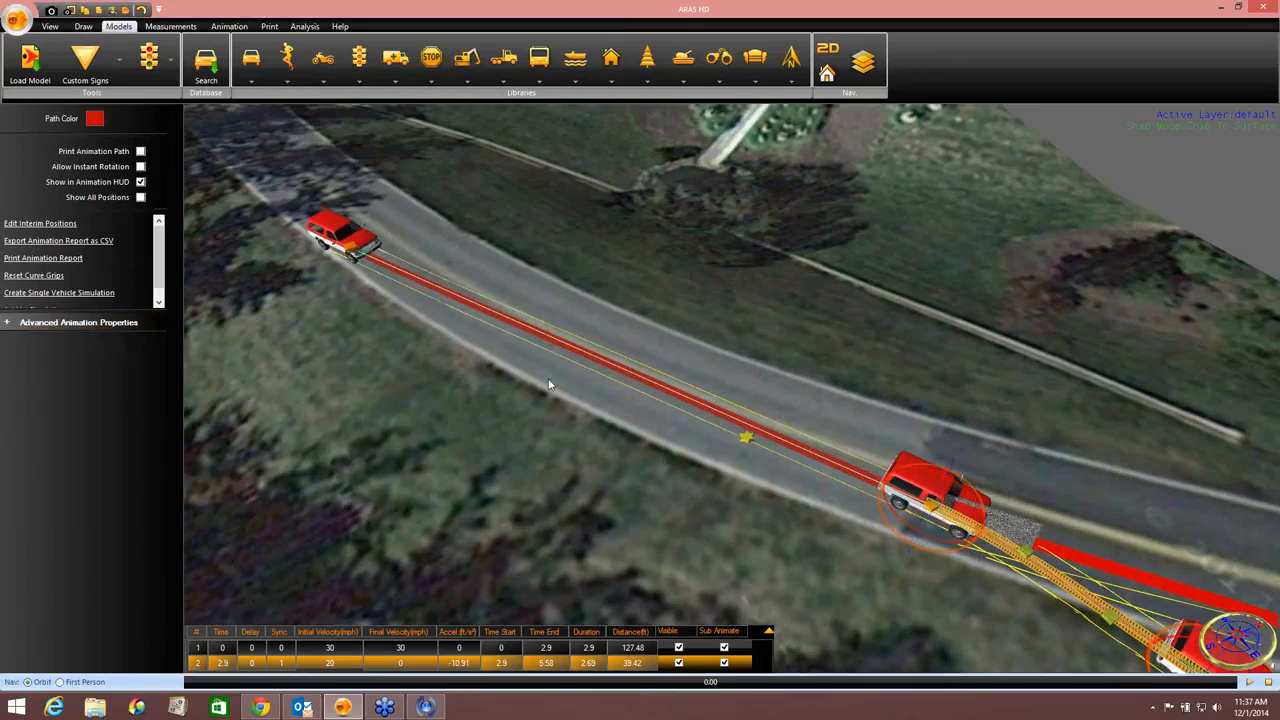
click(544, 341)
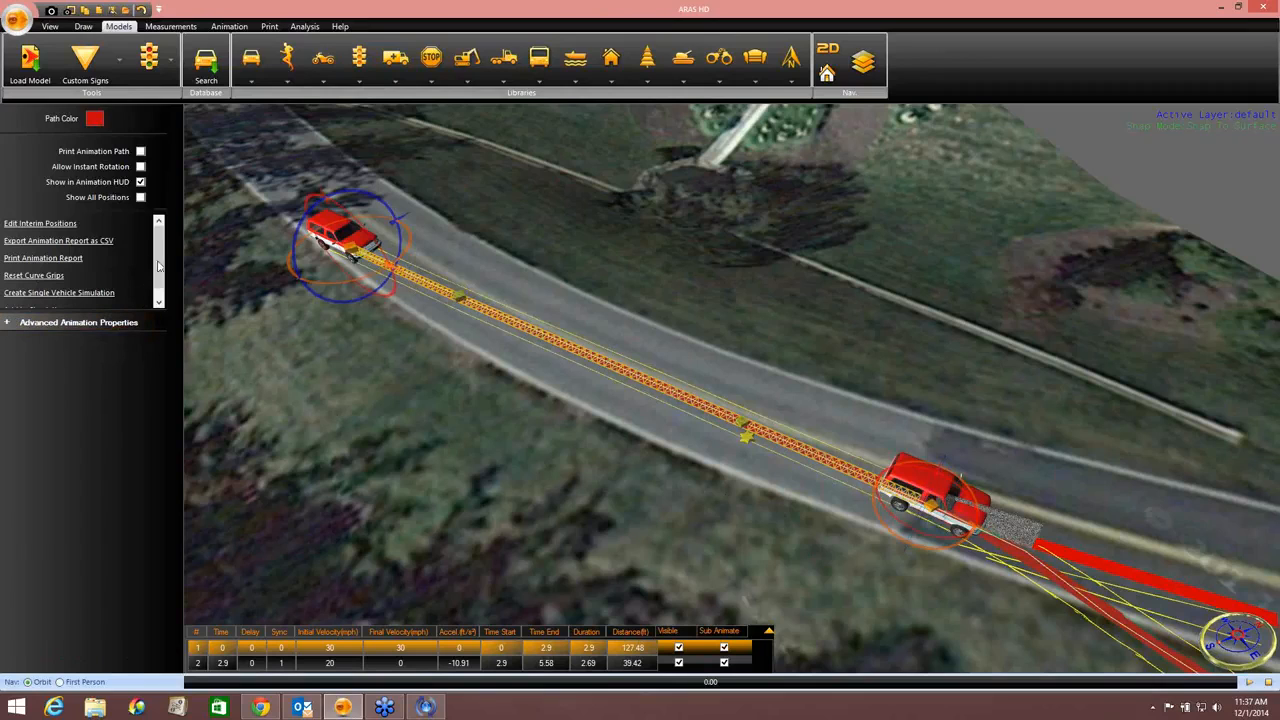
scroll(159, 278, down, 1)
scroll(159, 278, up, 1)
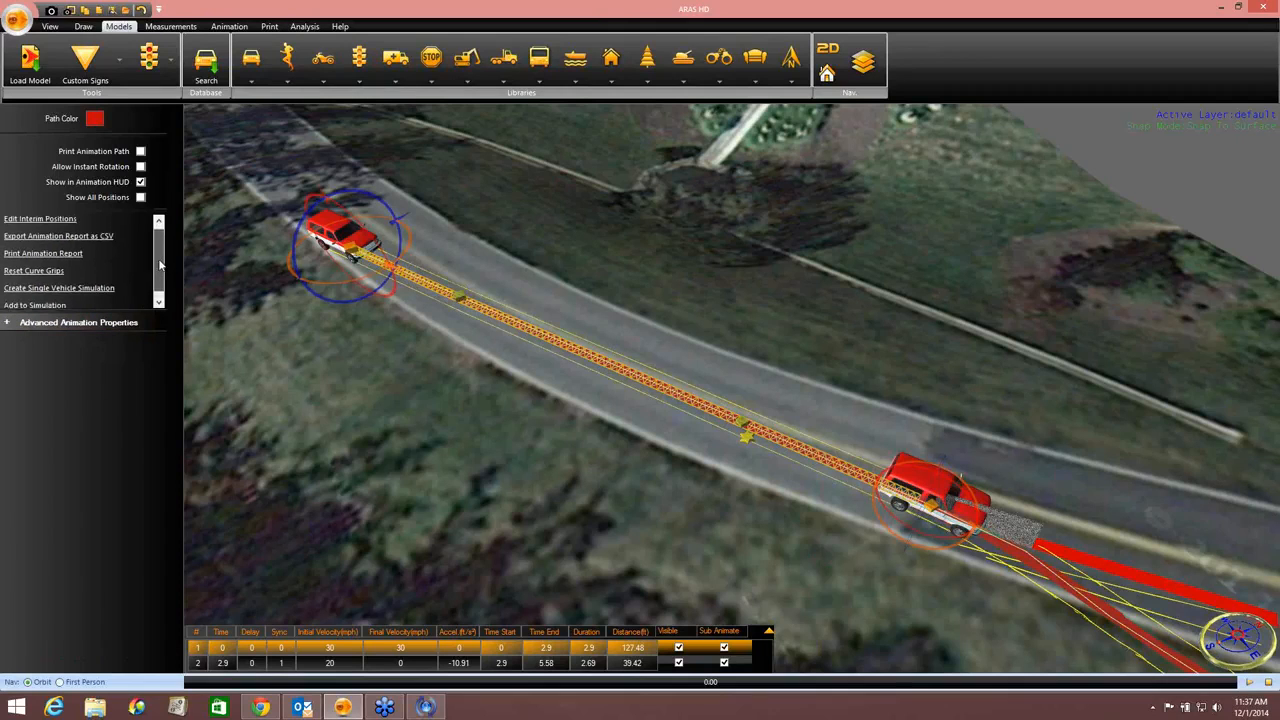
click(46, 262)
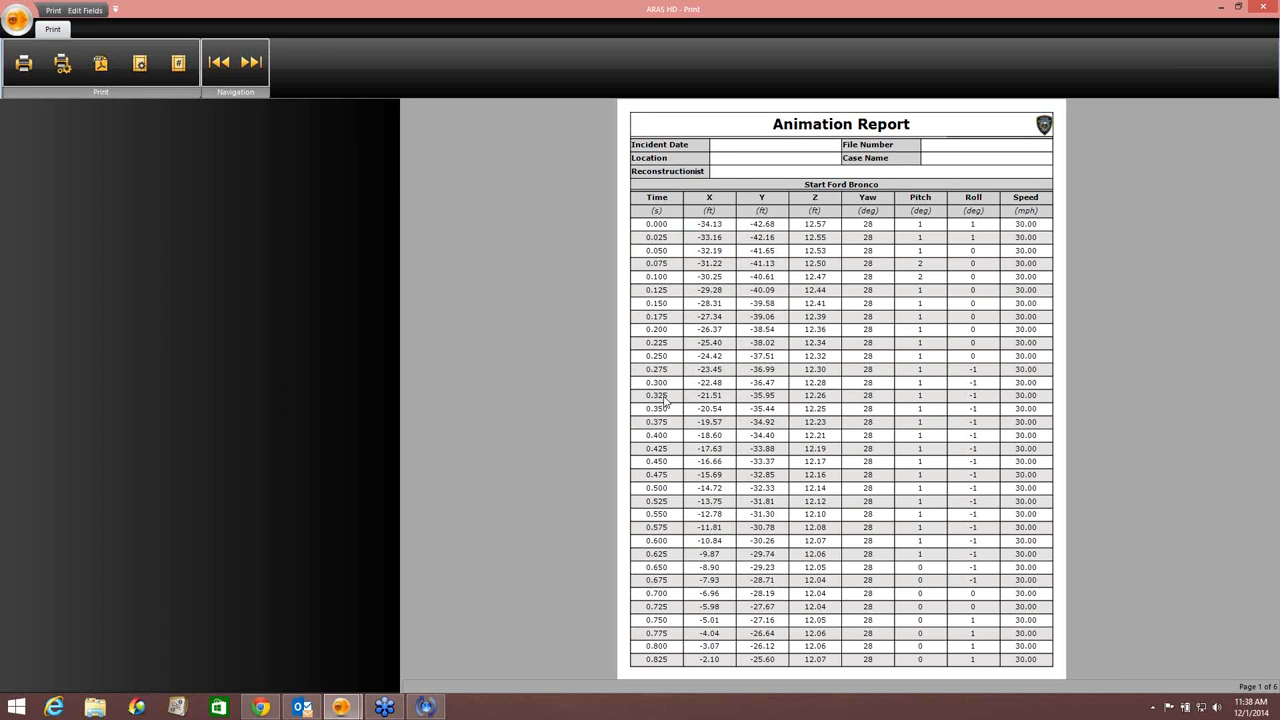
Step: Page through the truck's animation report to its last page, then close the report
click(252, 63)
click(252, 63)
click(252, 63)
click(252, 63)
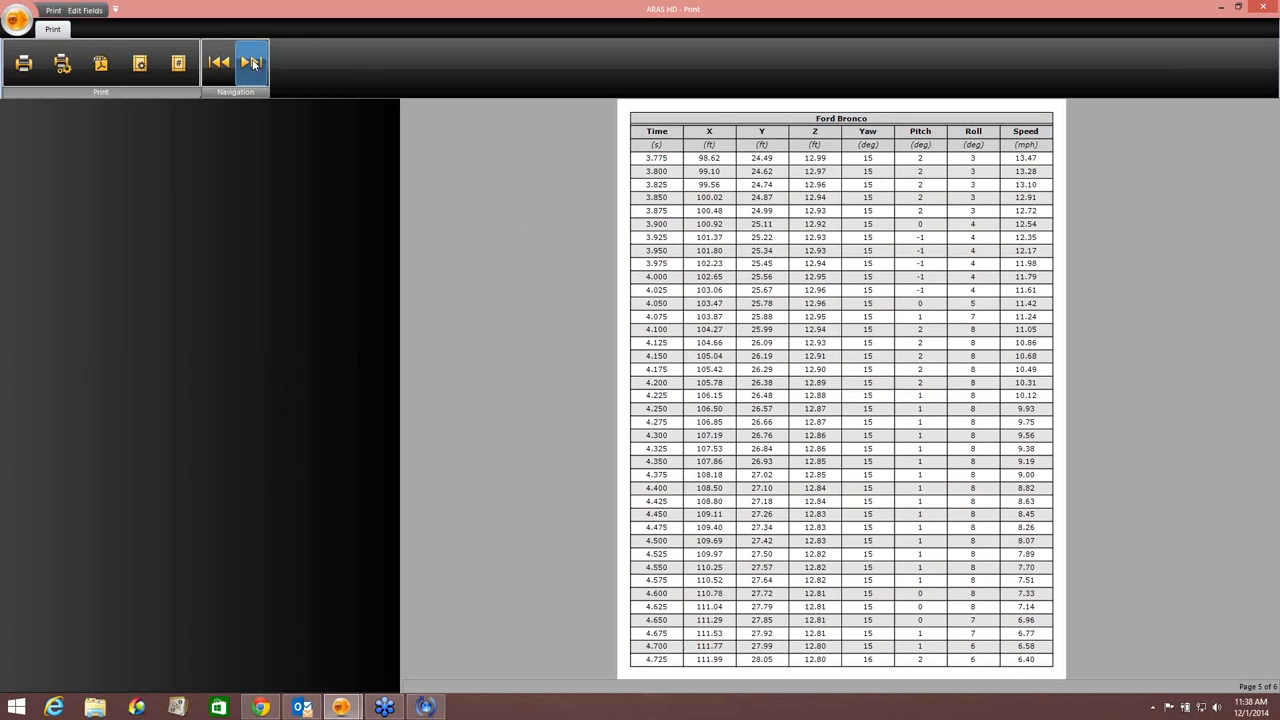
click(252, 63)
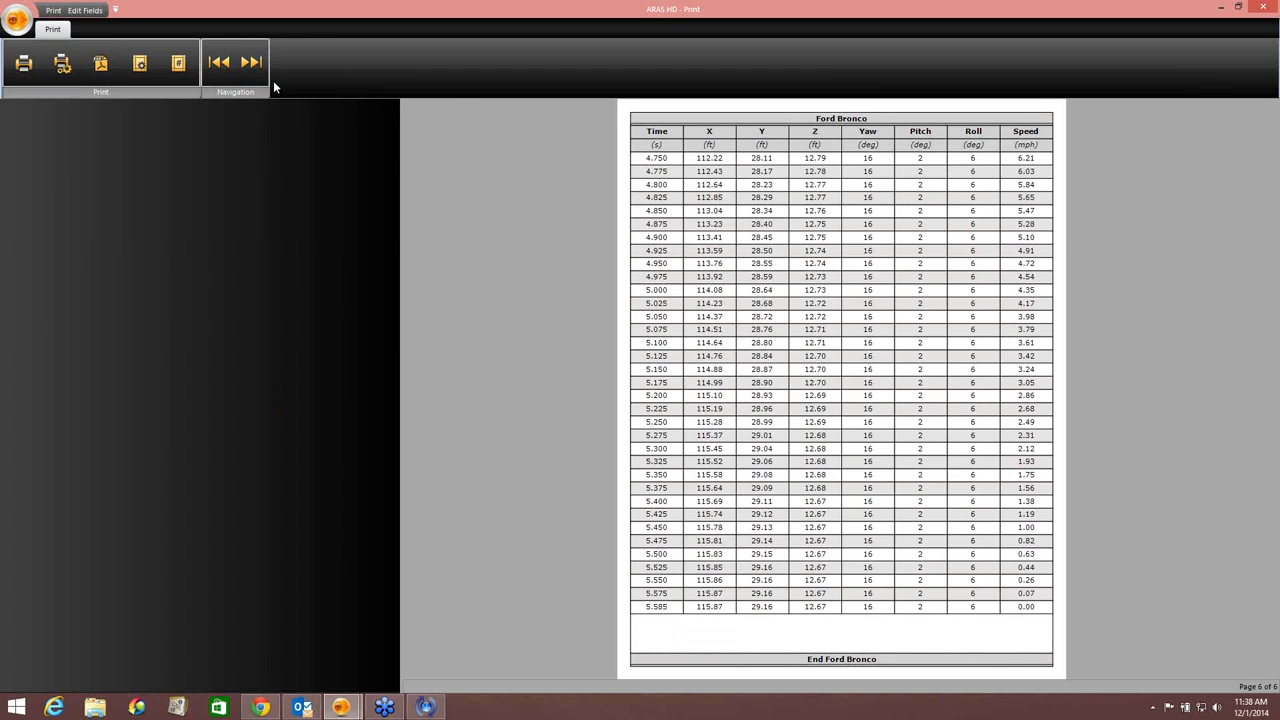
click(223, 73)
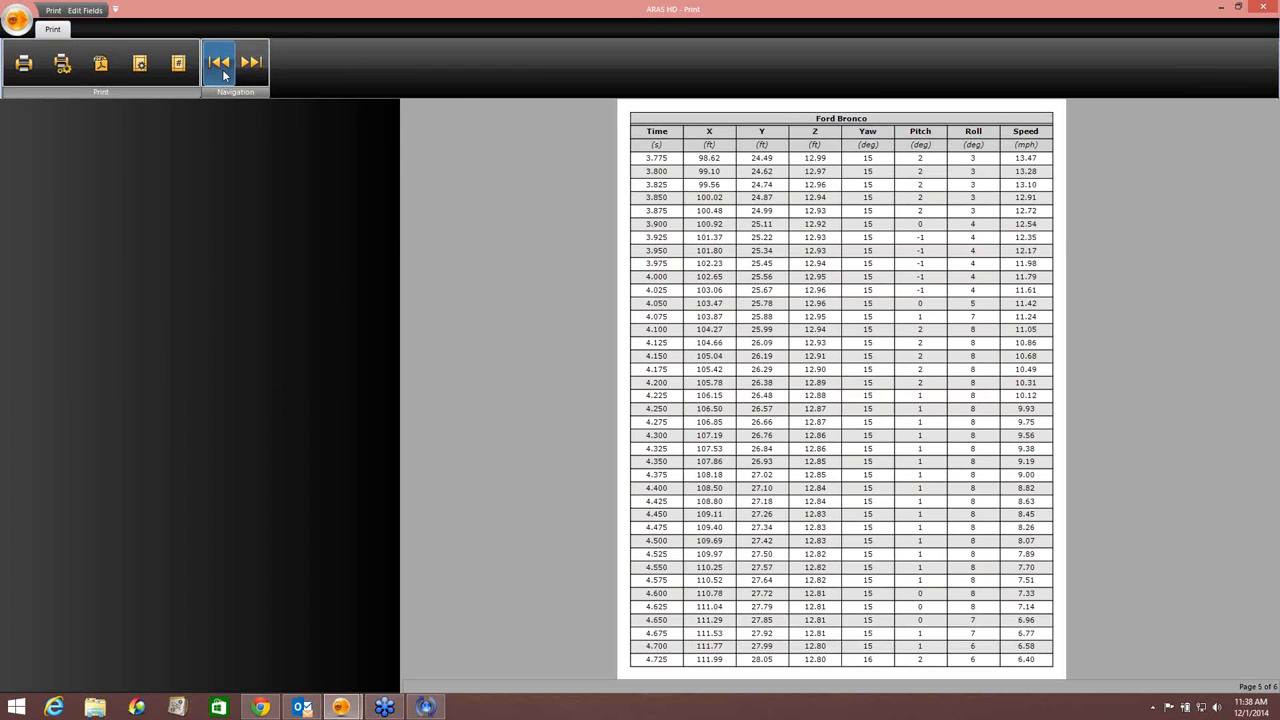
click(252, 75)
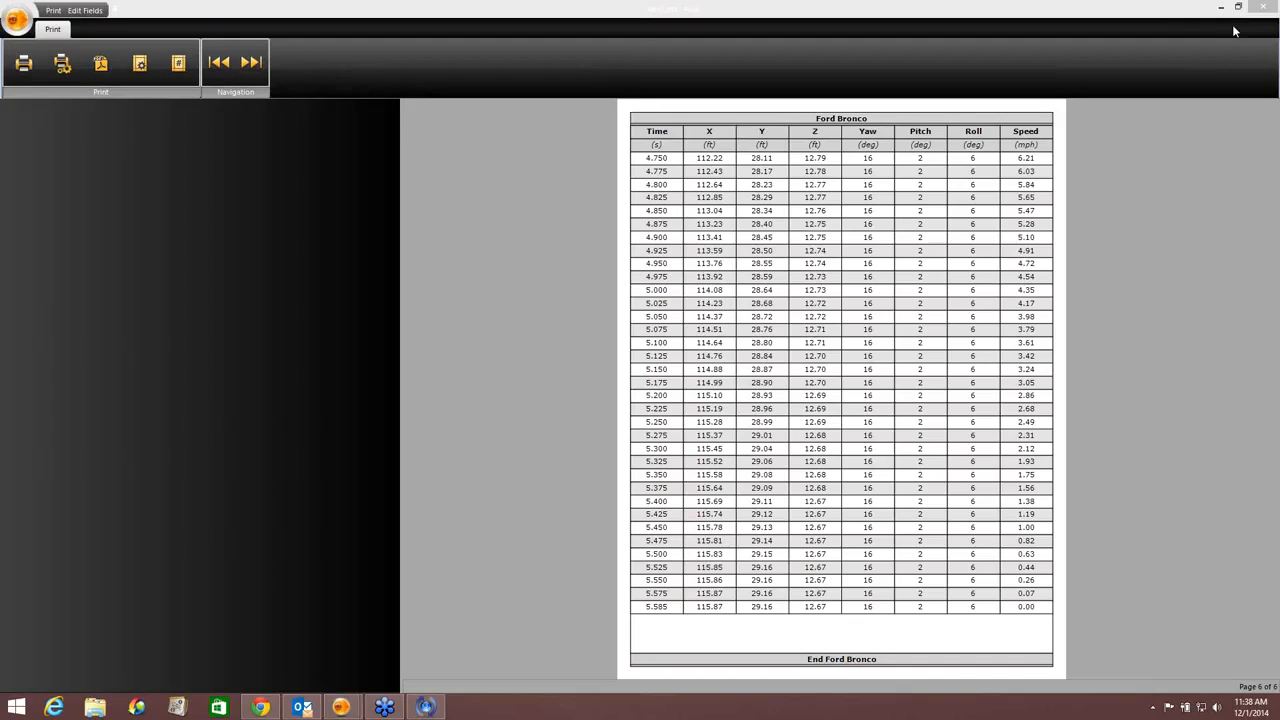
click(1261, 10)
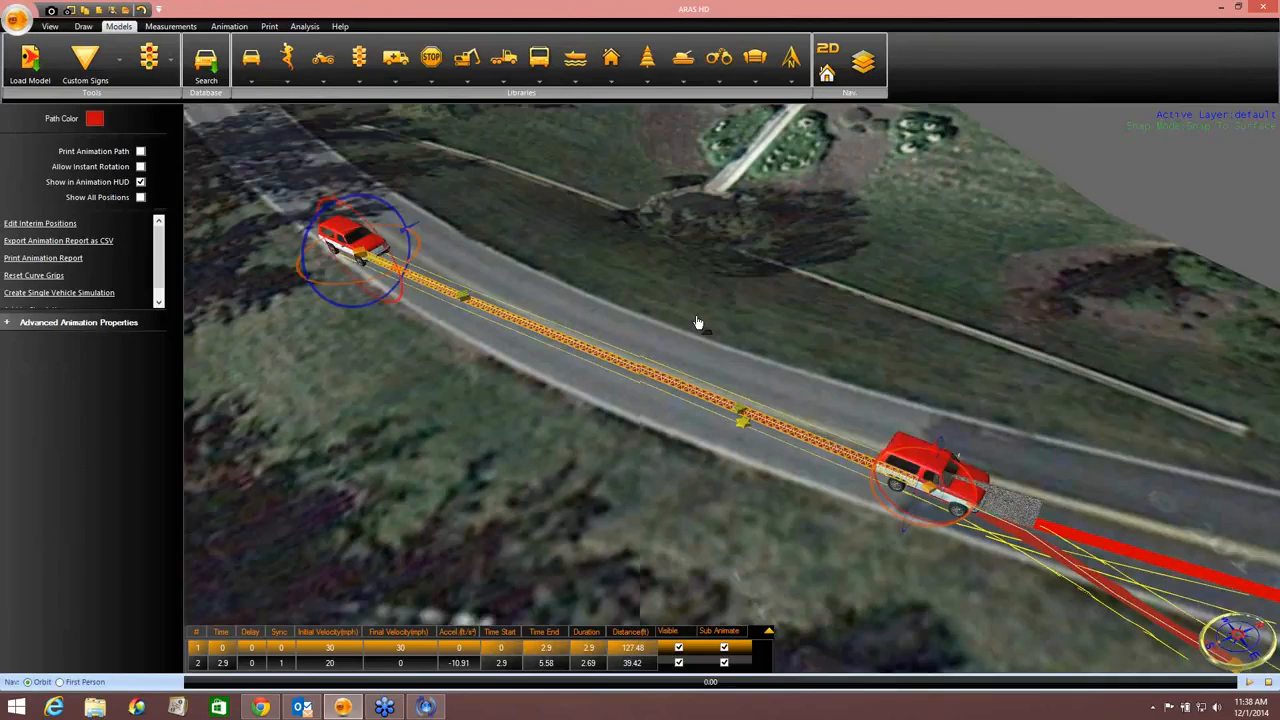
Step: Turn off Terrain Follow in the advanced animation properties of the truck's second segment
middle_drag(698, 322, 700, 315)
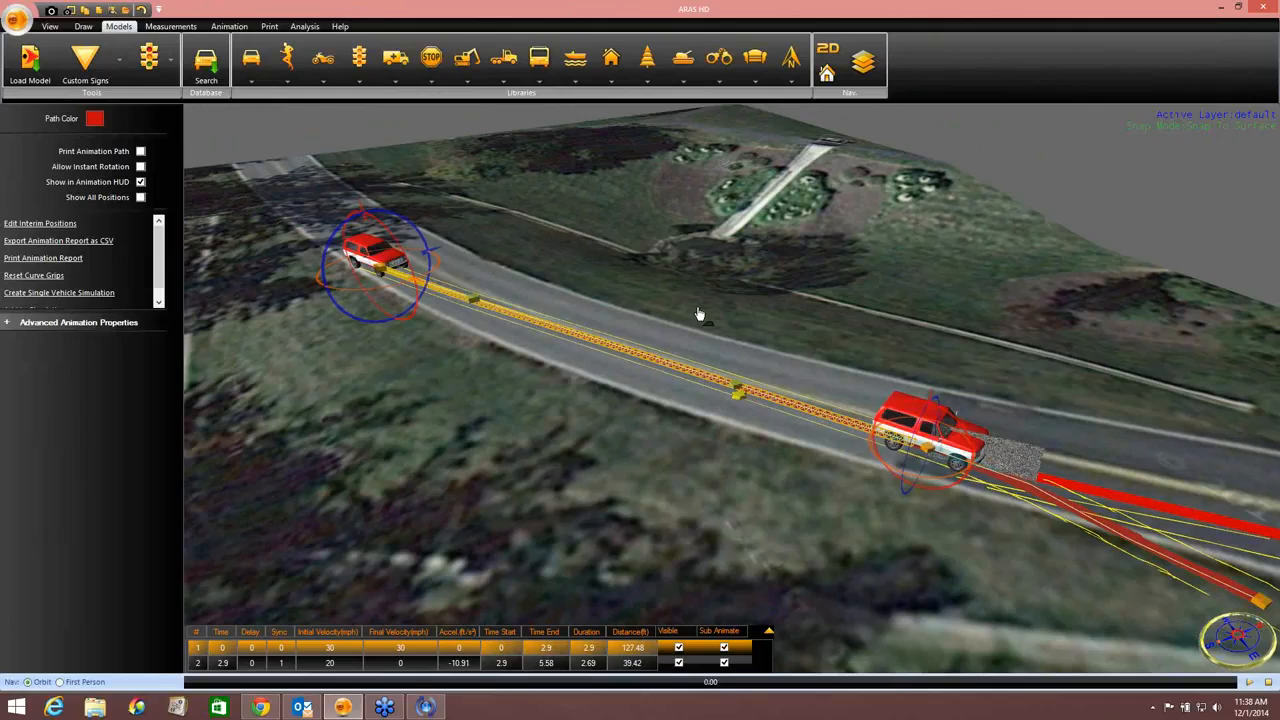
middle_drag(672, 362, 473, 309)
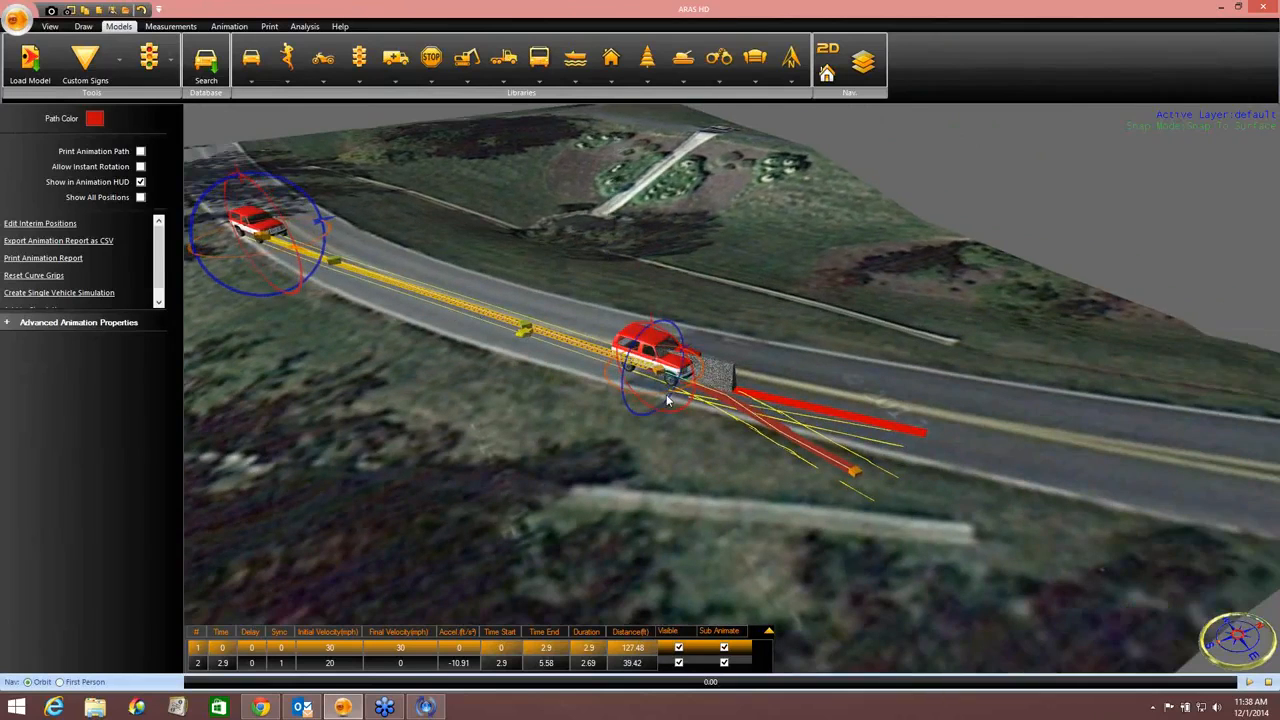
click(764, 417)
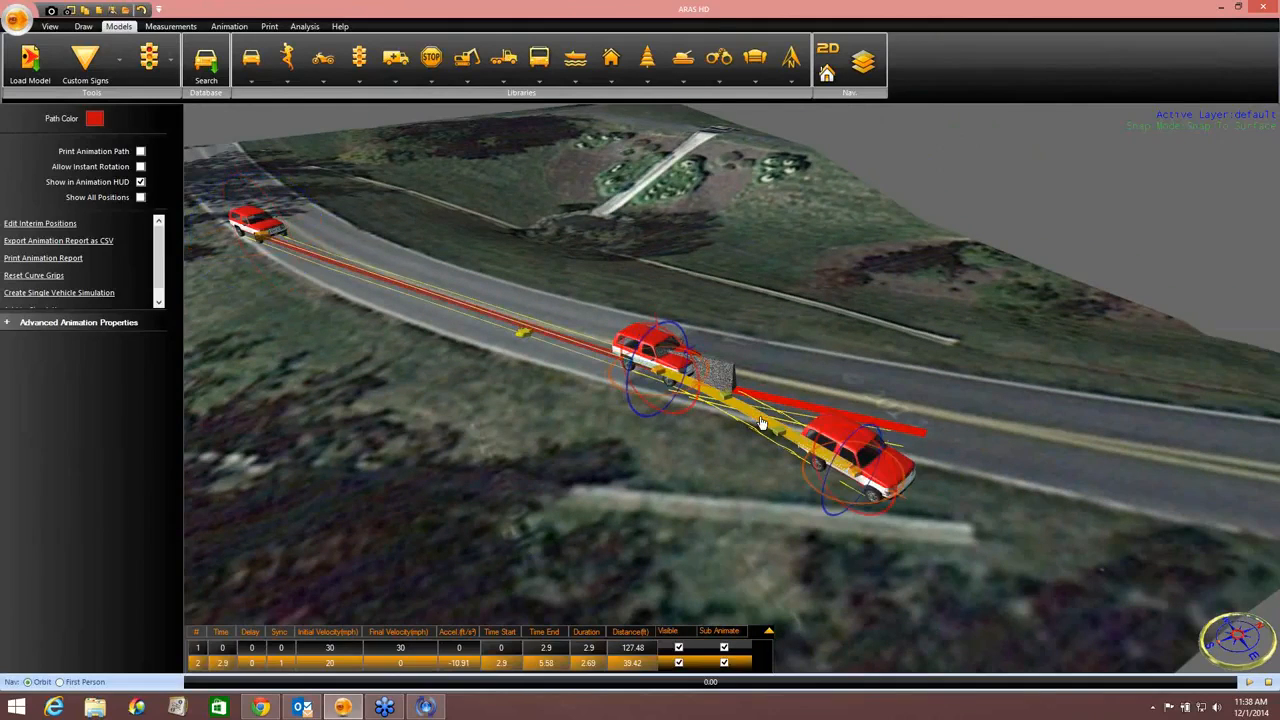
click(90, 324)
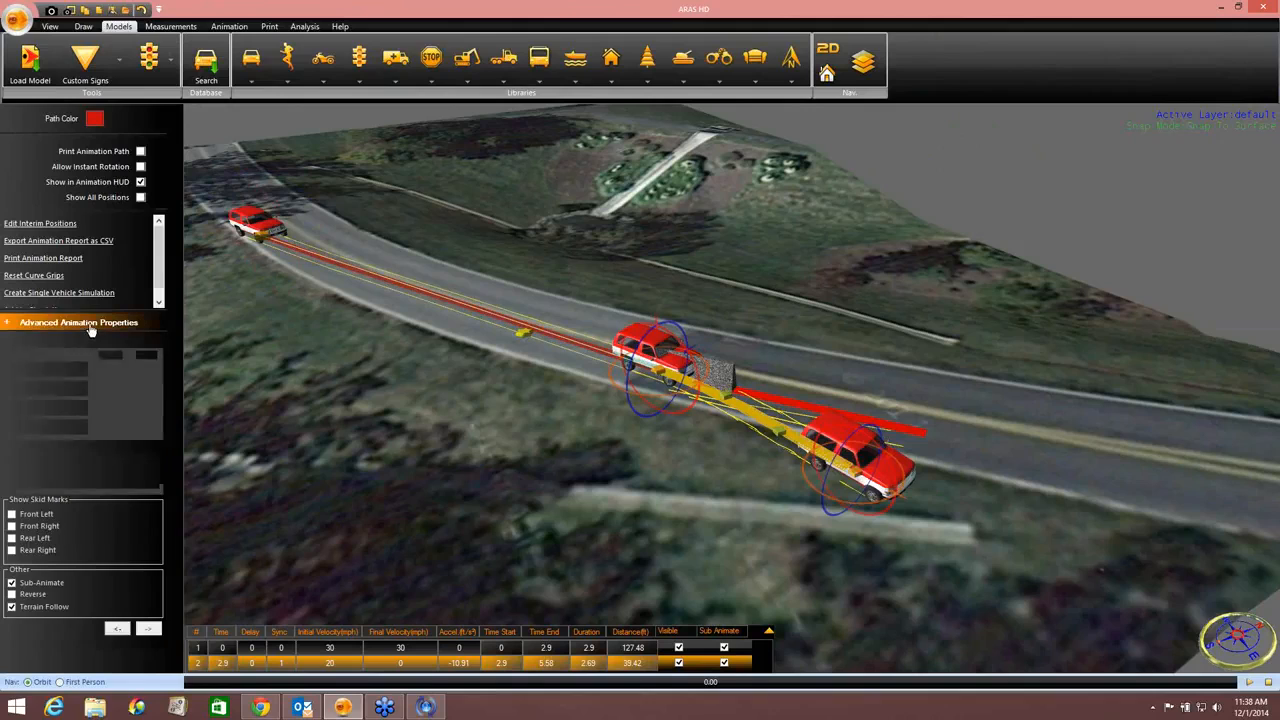
click(12, 607)
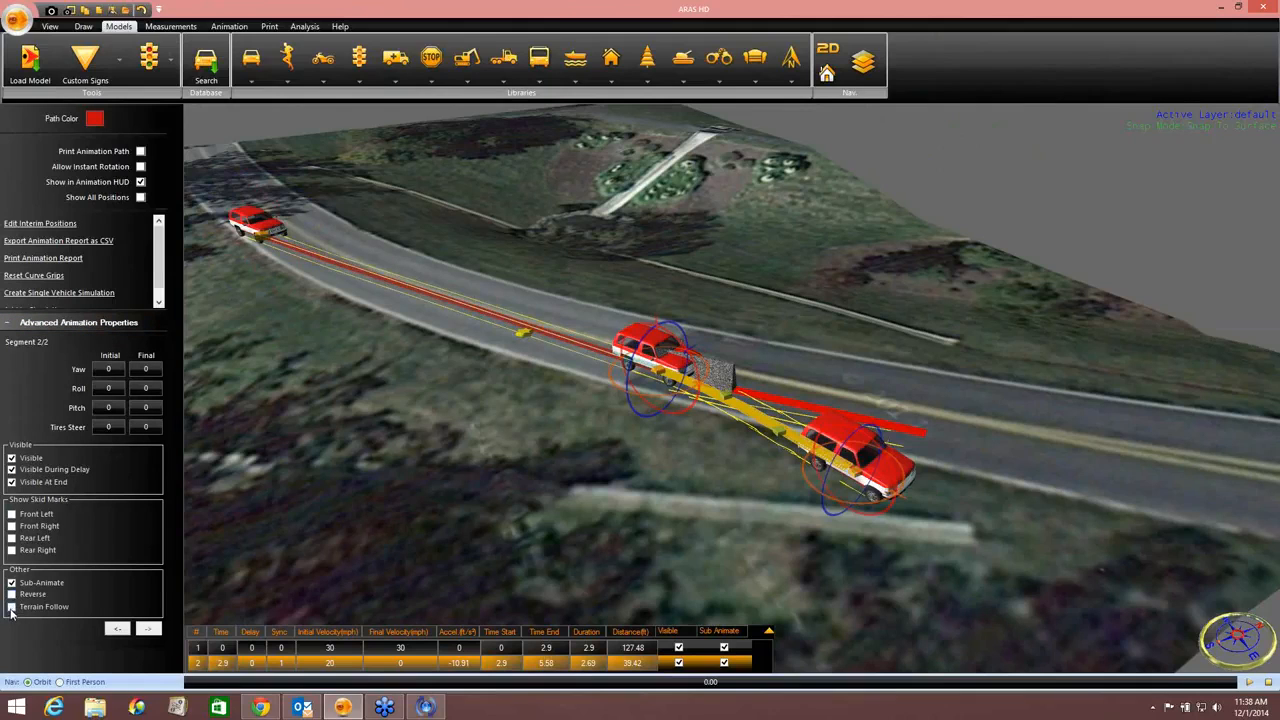
Step: Raise the curve grips of the truck's second segment above the ground to form an airborne arc about 41 ft long
click(622, 501)
click(767, 430)
middle_drag(747, 447, 728, 349)
drag(728, 349, 789, 322)
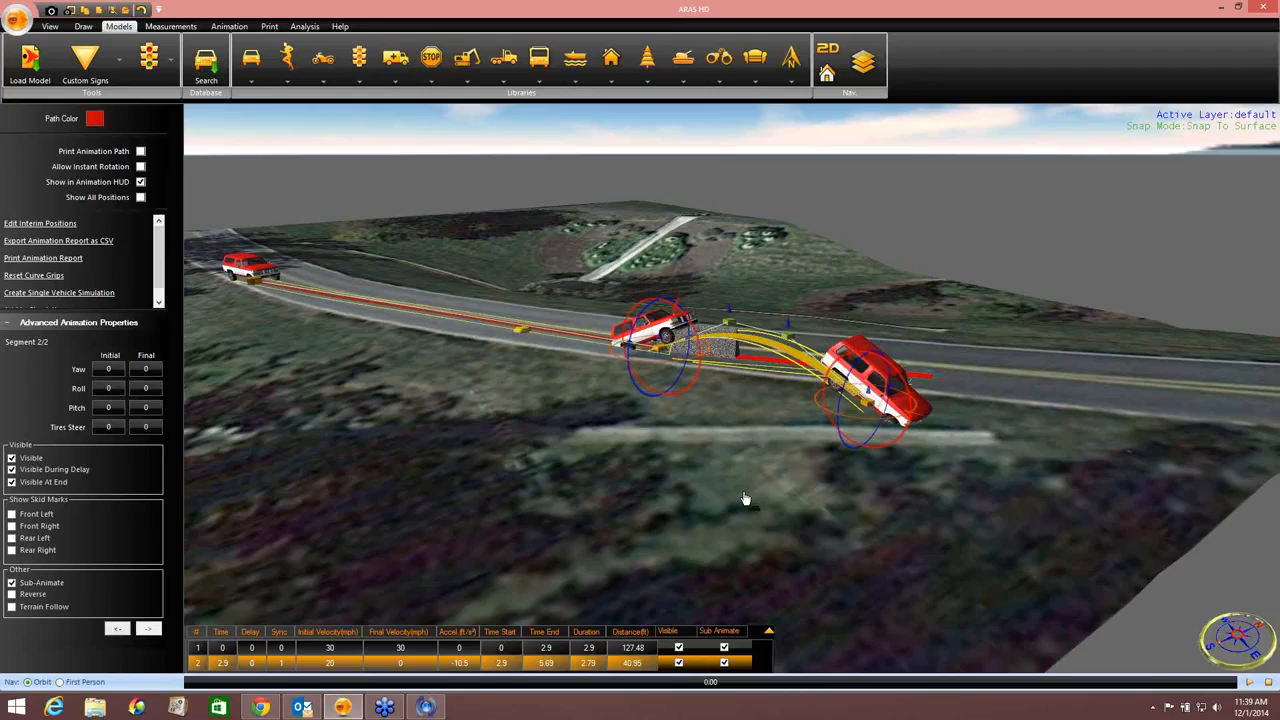
Step: Play the animation to check the truck's airborne motion after the impact, then stop it
click(1250, 683)
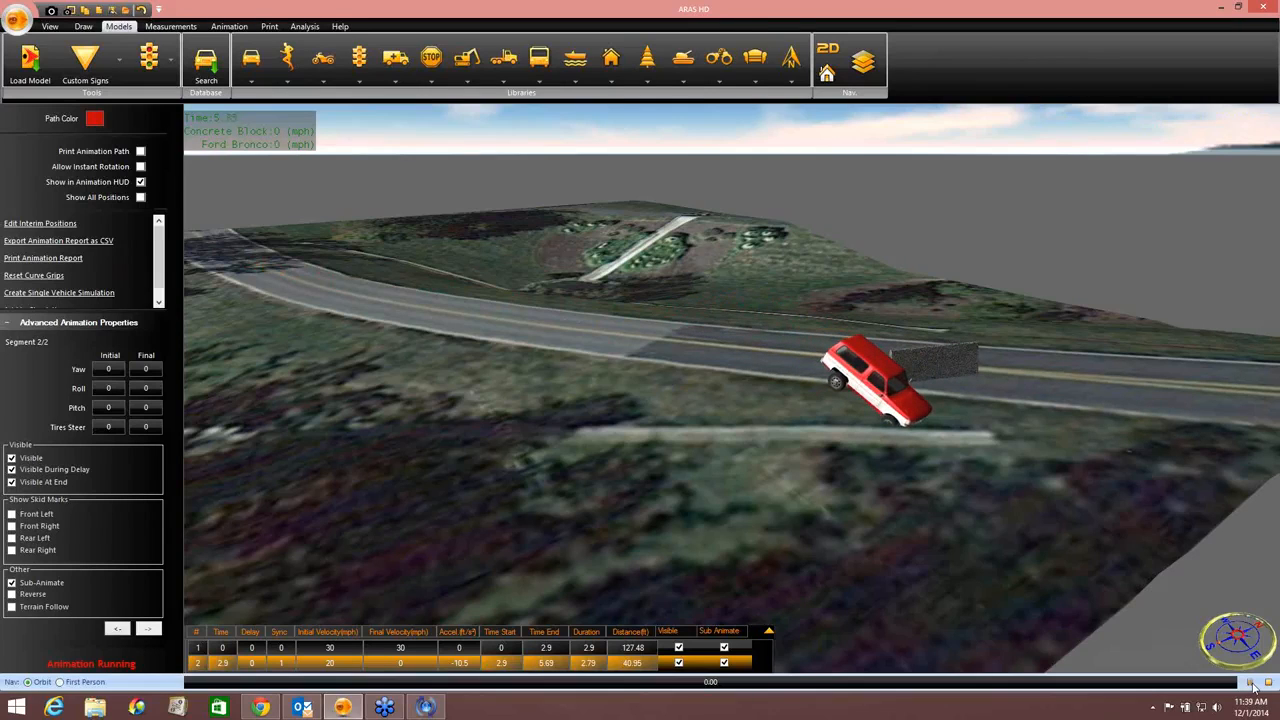
click(1252, 683)
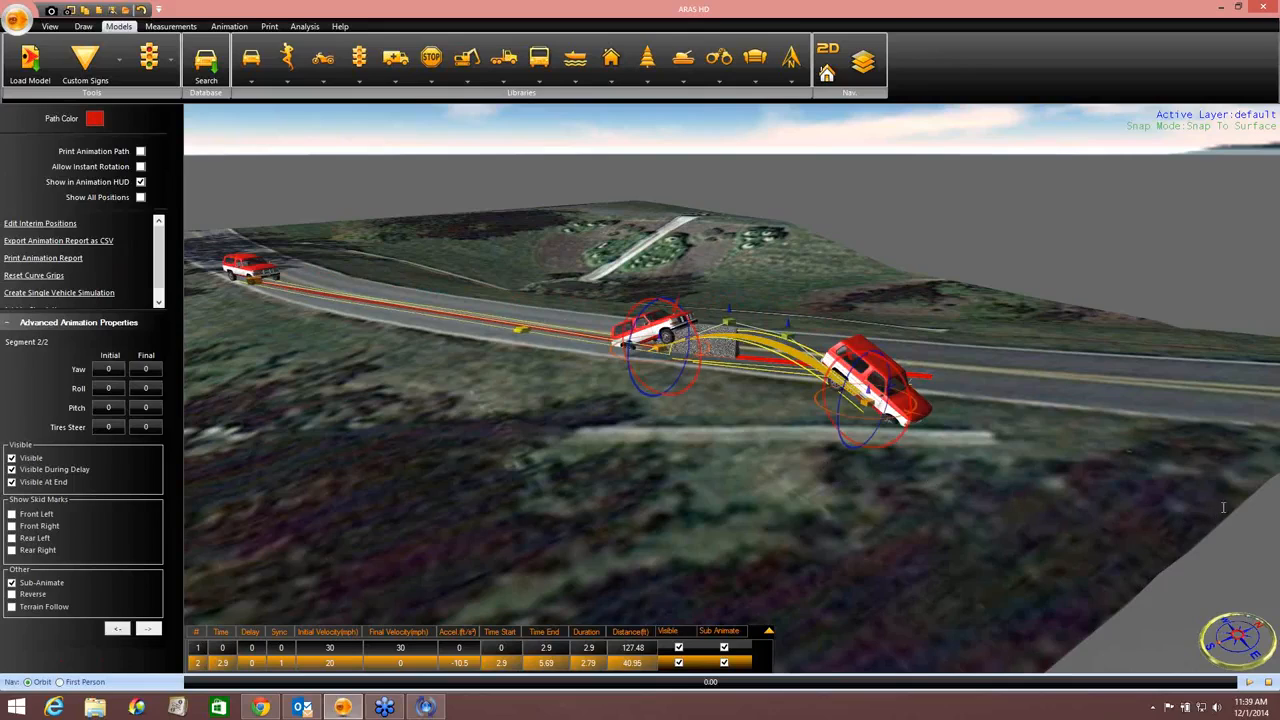
click(1272, 476)
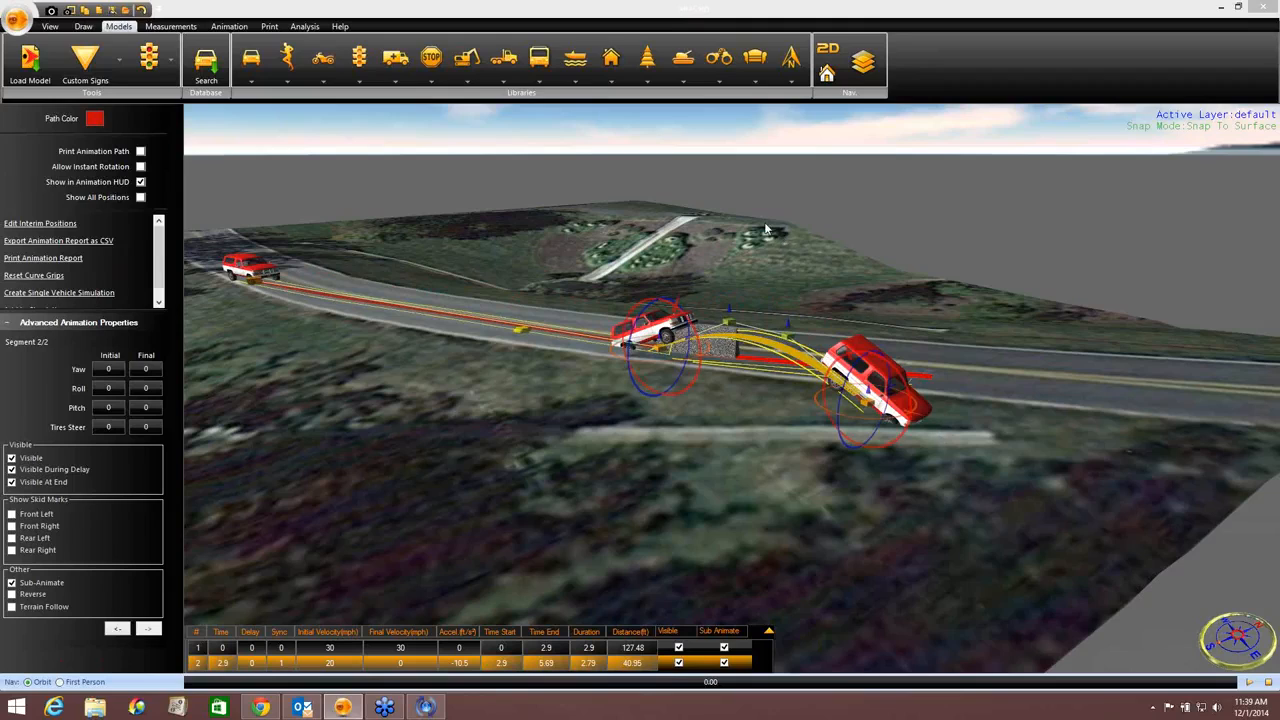
Step: Select the truck's first segment and open the animation report again for the path with the airborne arc
click(440, 308)
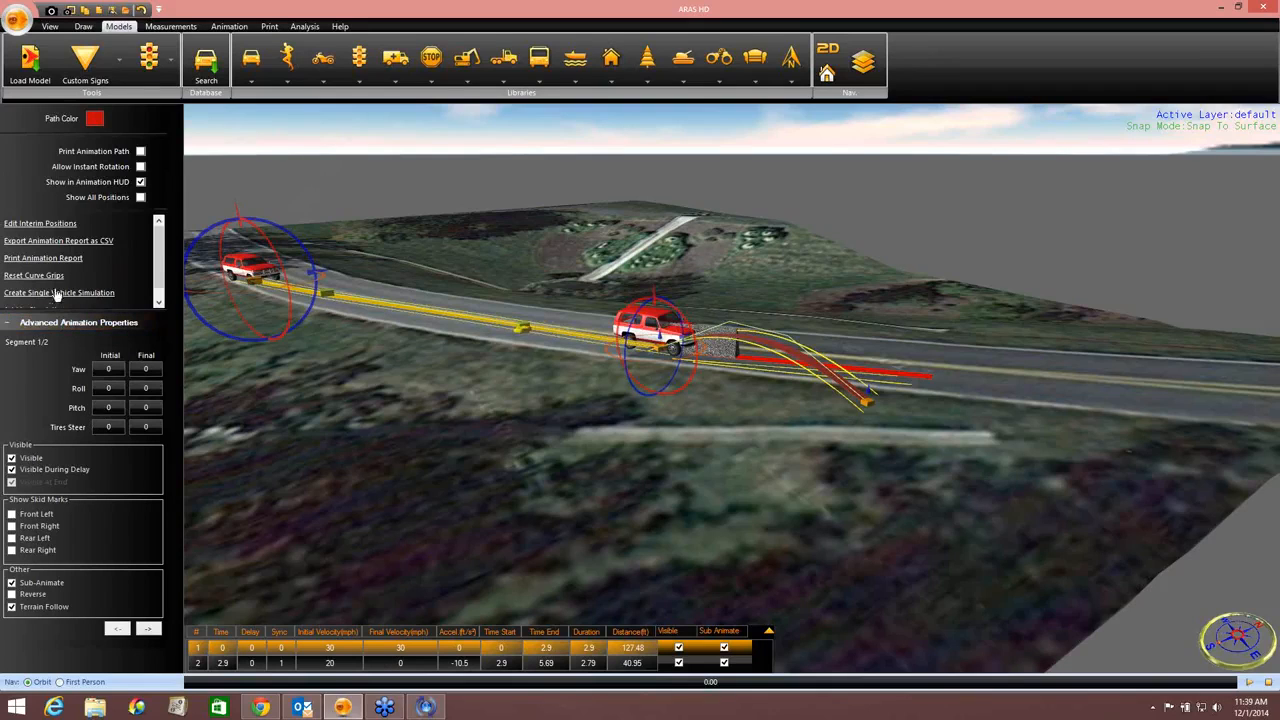
click(45, 259)
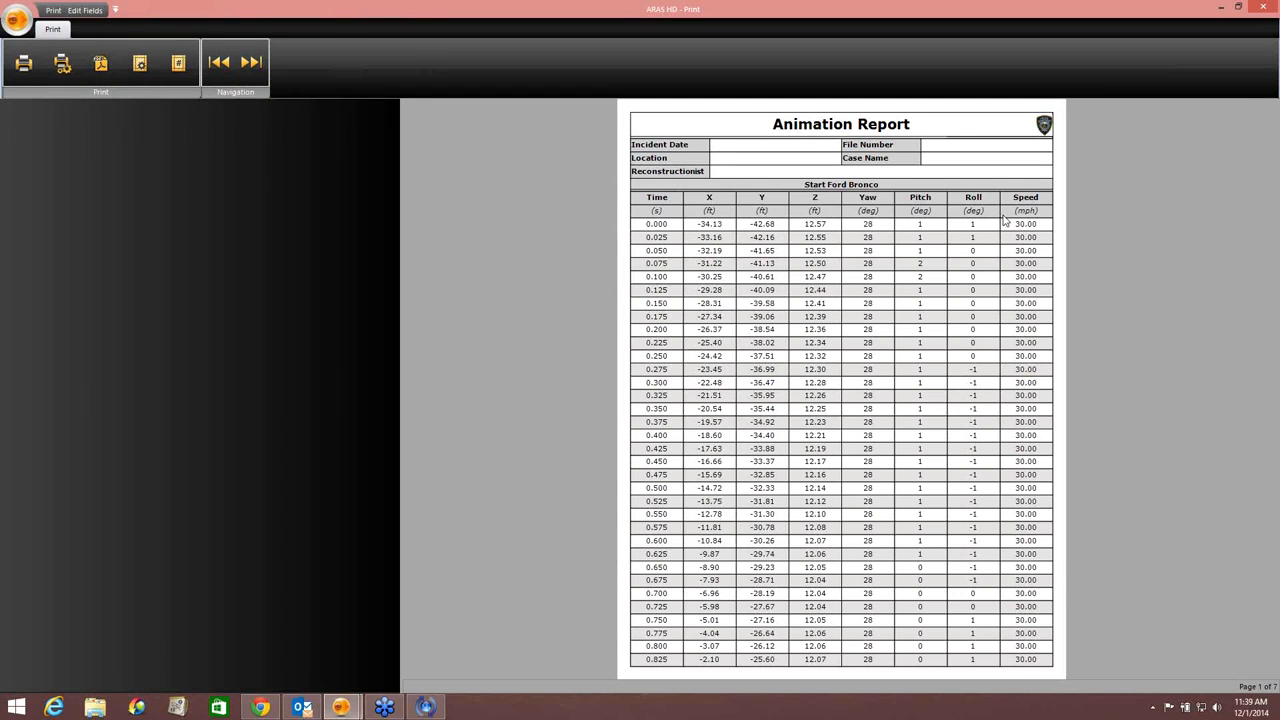
Step: Page through the truck's animation report to the rows after the impact, then close the report
click(252, 63)
click(252, 63)
click(252, 63)
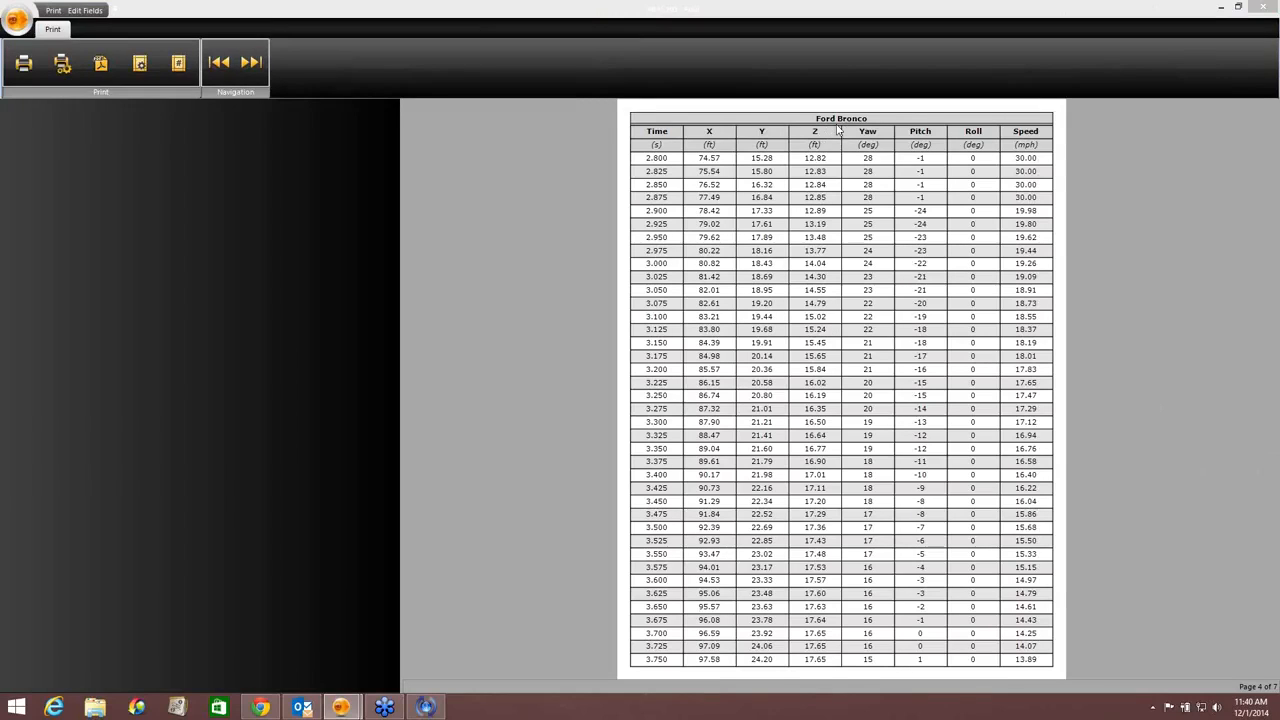
click(1263, 7)
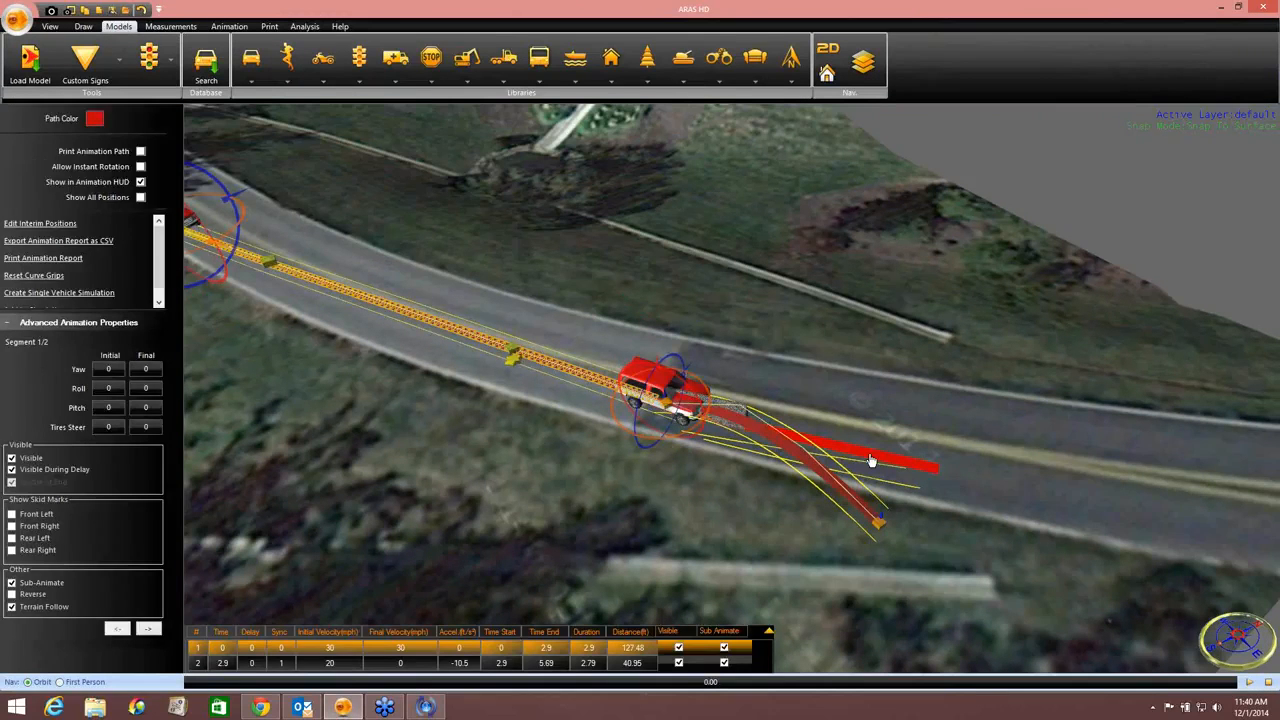
Step: Open the concrete block's animation report, page through to its end, and close it
click(879, 452)
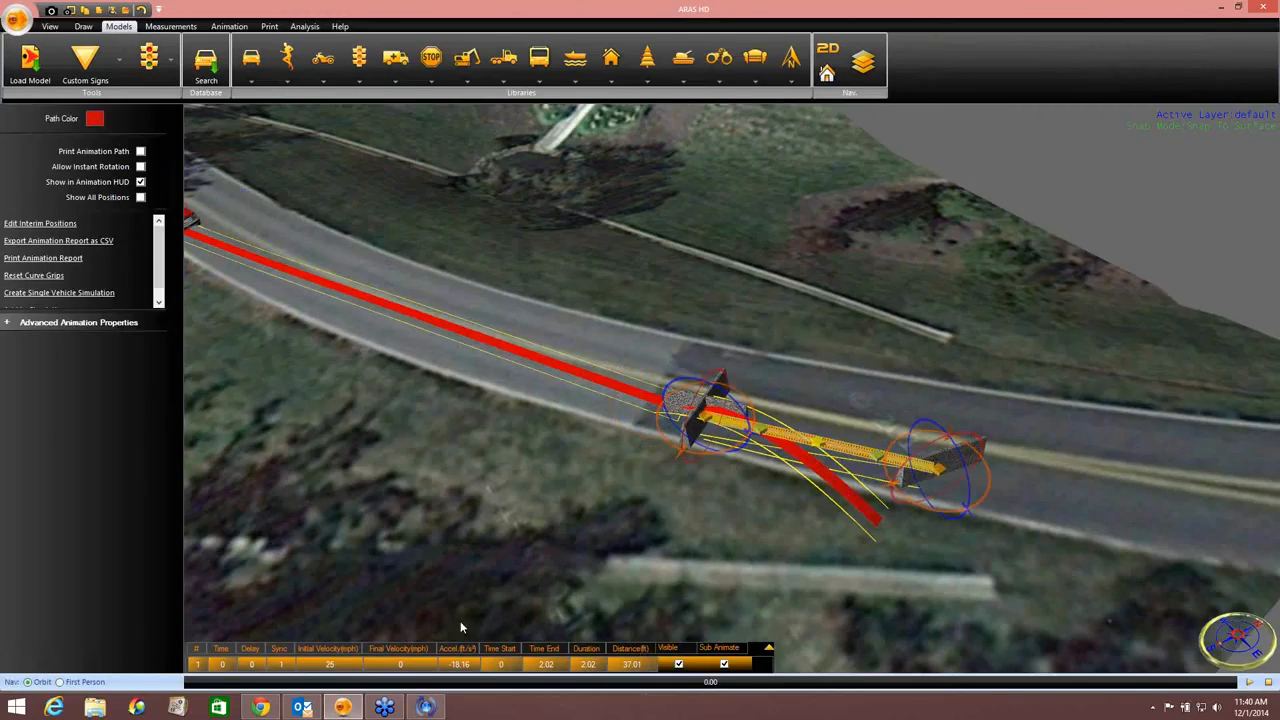
click(40, 259)
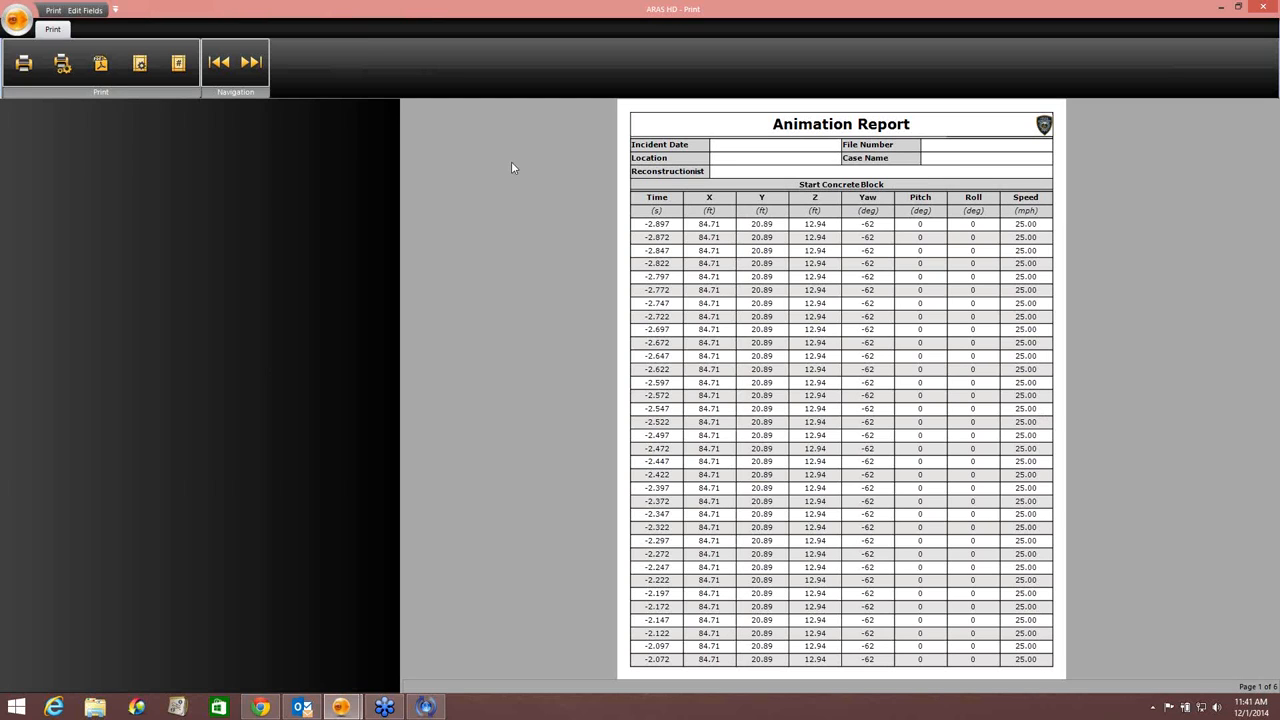
click(252, 64)
click(252, 64)
click(252, 64)
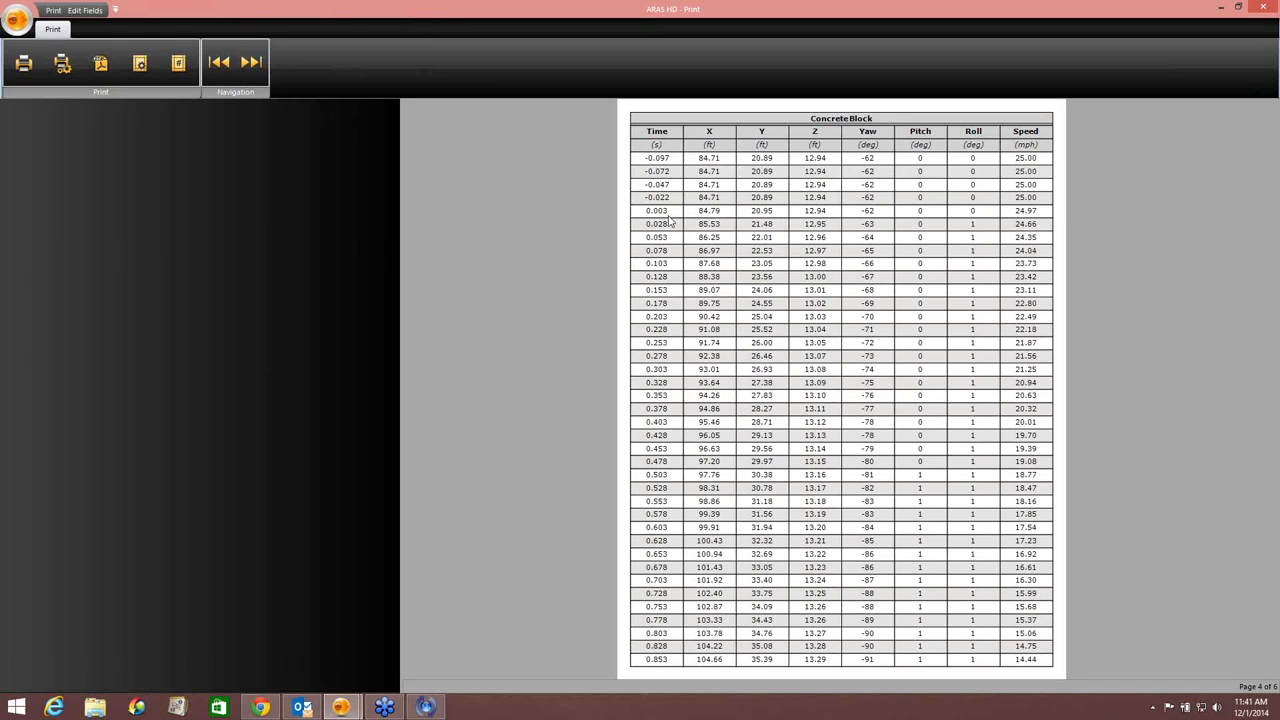
click(250, 63)
click(252, 63)
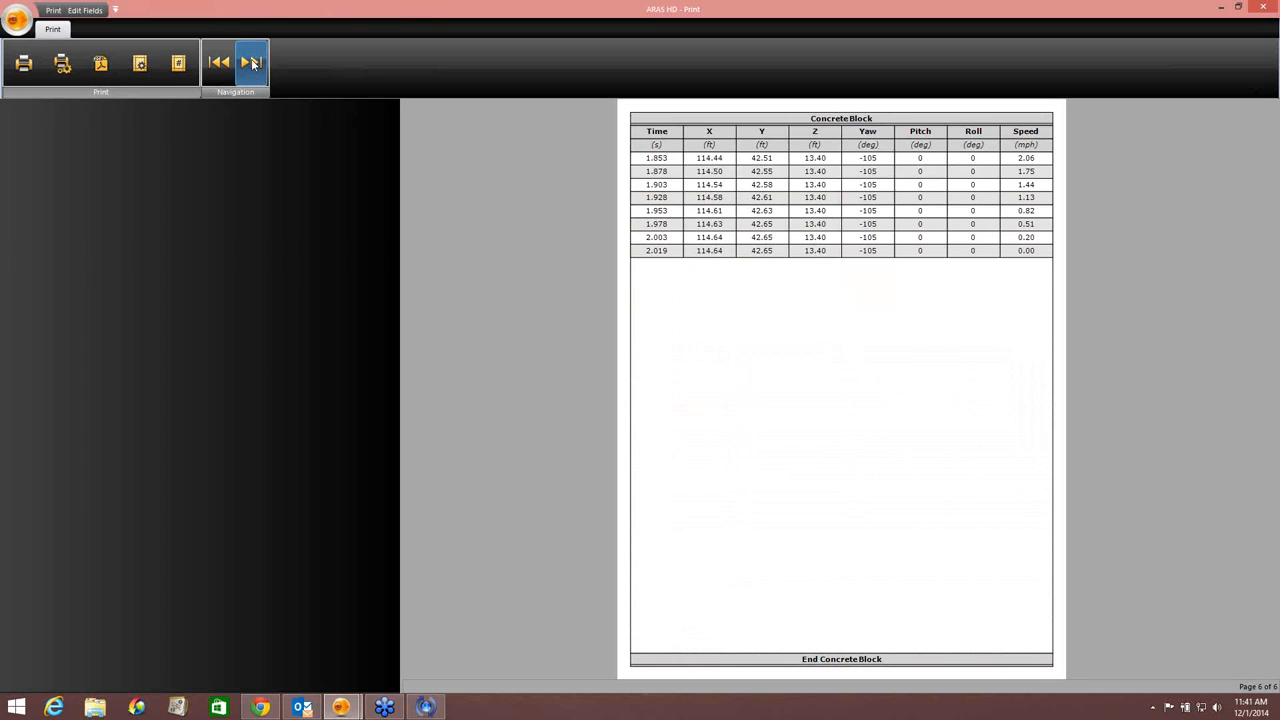
click(1263, 8)
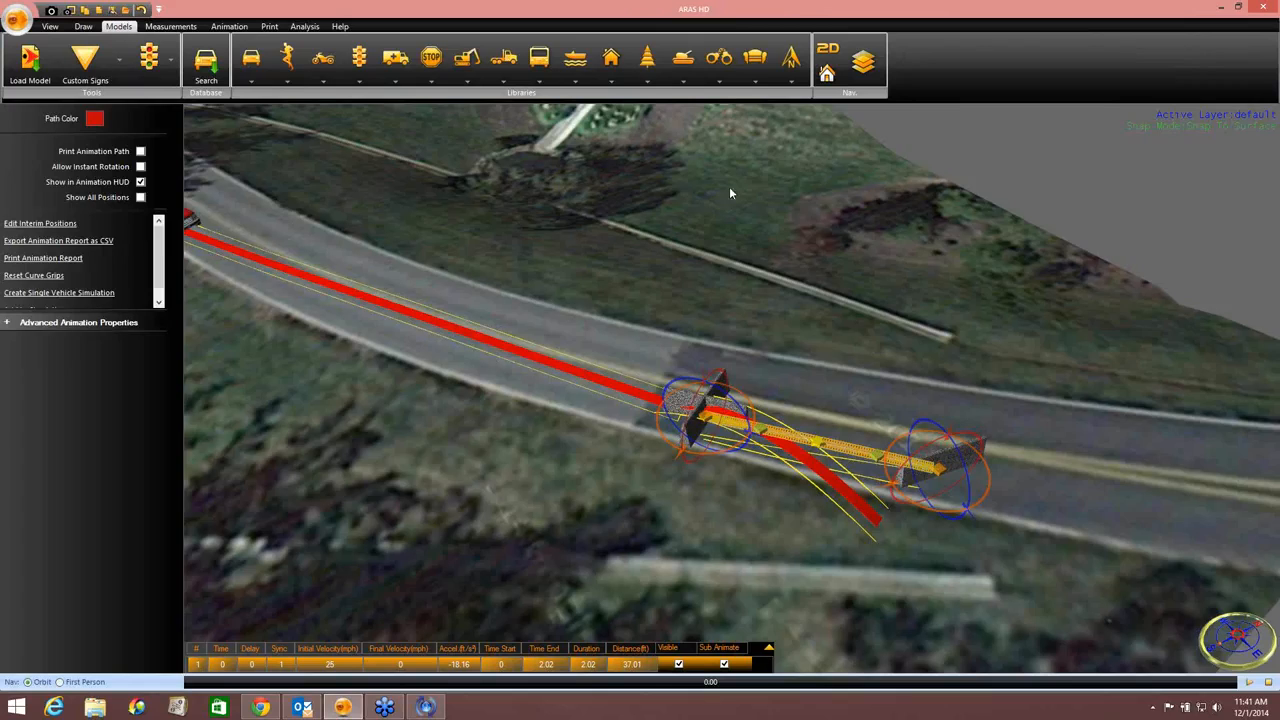
Step: Export the concrete block's animation report to the Desktop as a CSV file named "Animation report"
click(45, 241)
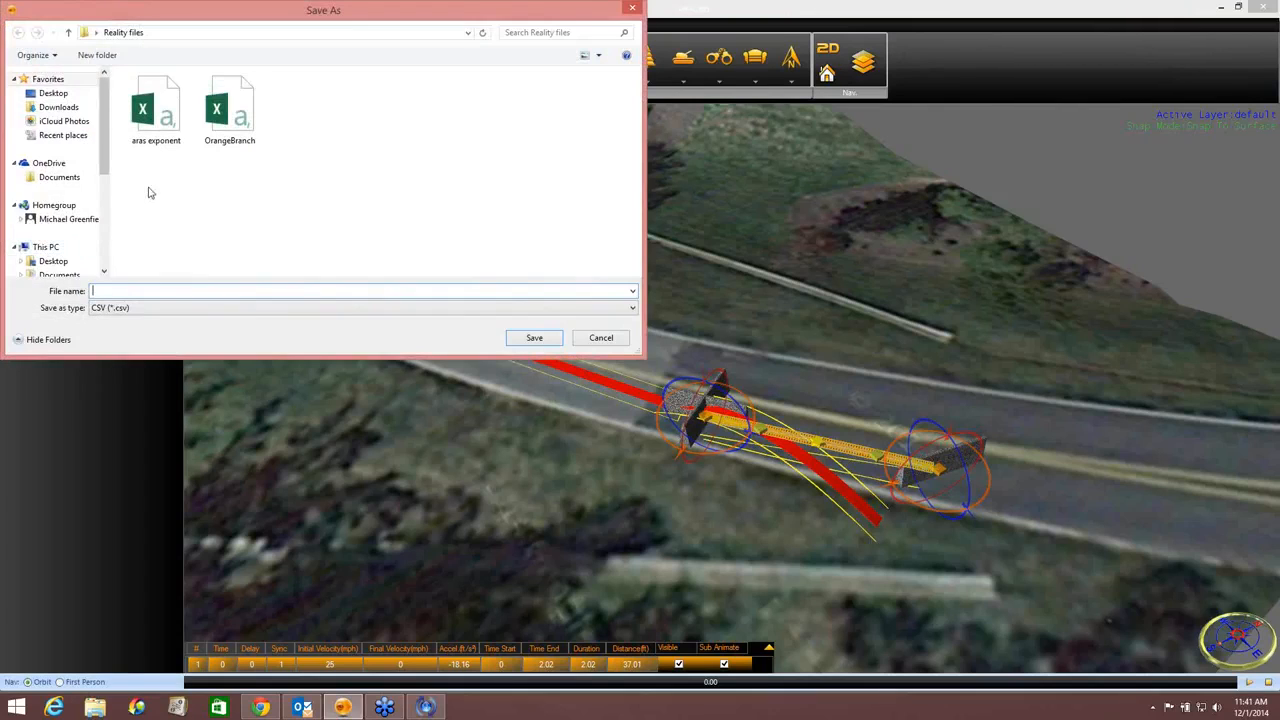
click(55, 93)
click(108, 290)
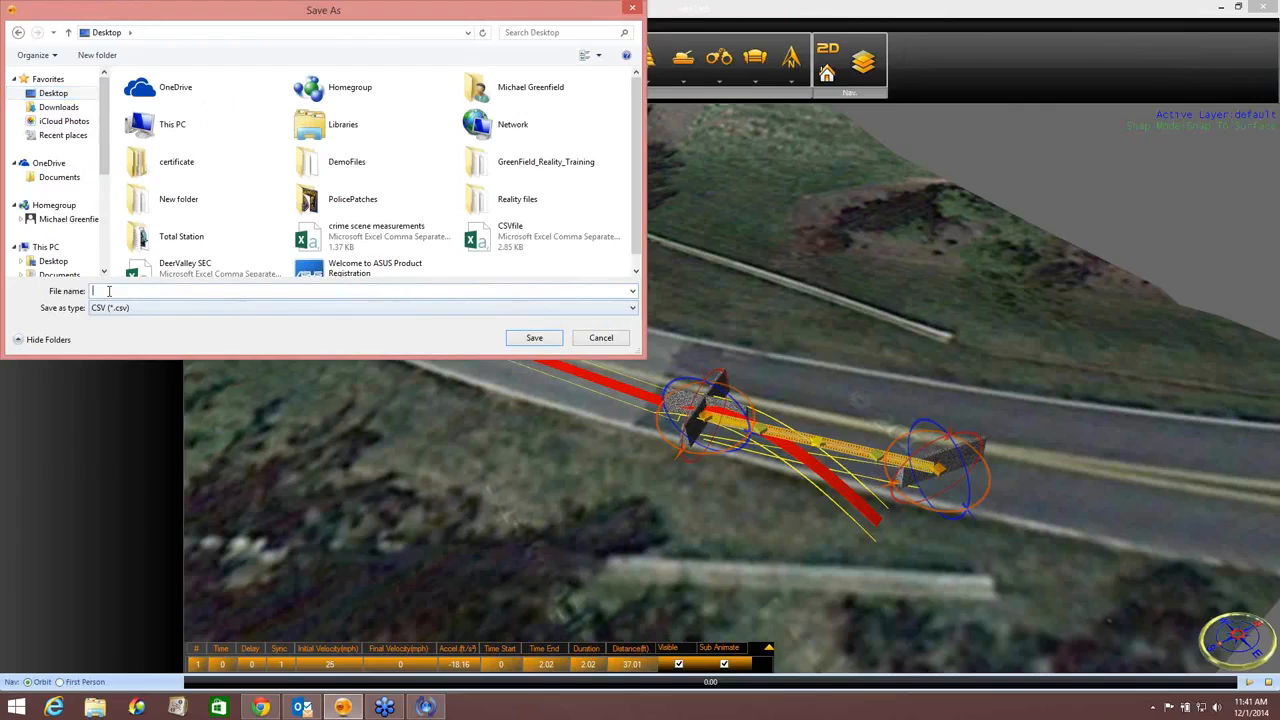
text(A)
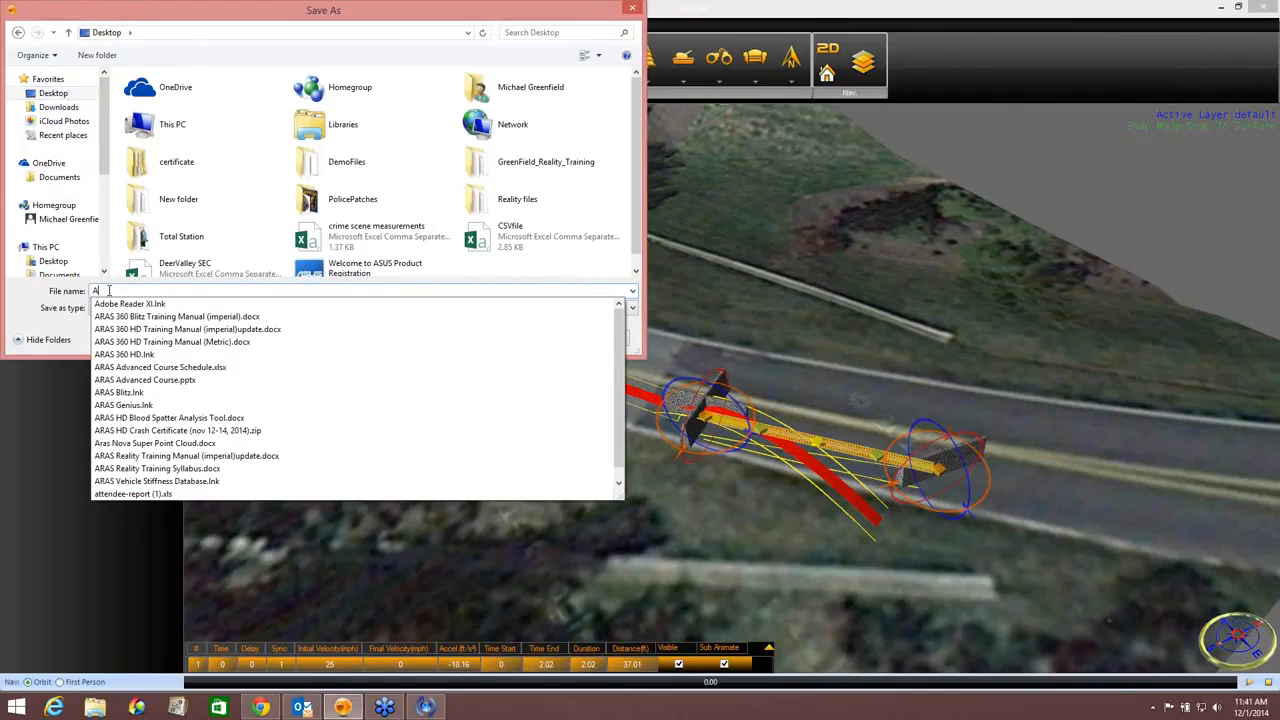
text(nimatio)
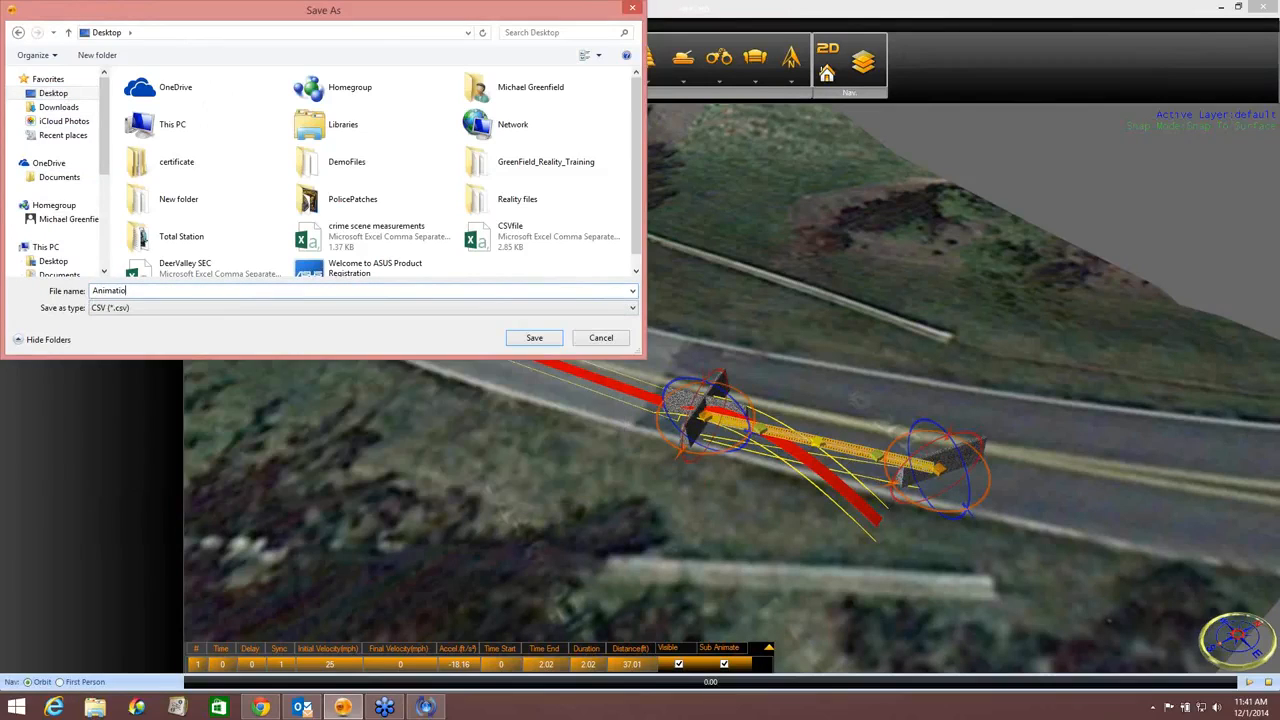
text(n report)
click(541, 339)
Step: Open the exported Animation report from the desktop in Excel to examine its data, then close it and return to ARAS HD
click(1221, 10)
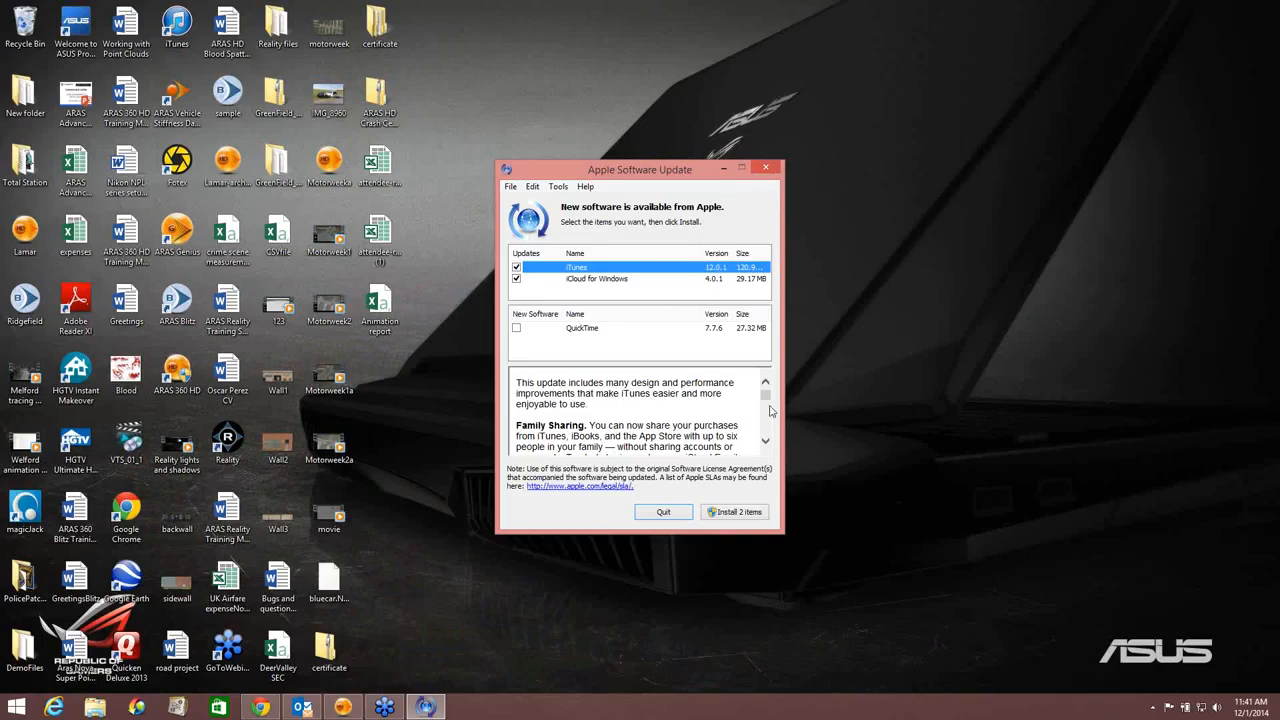
click(770, 170)
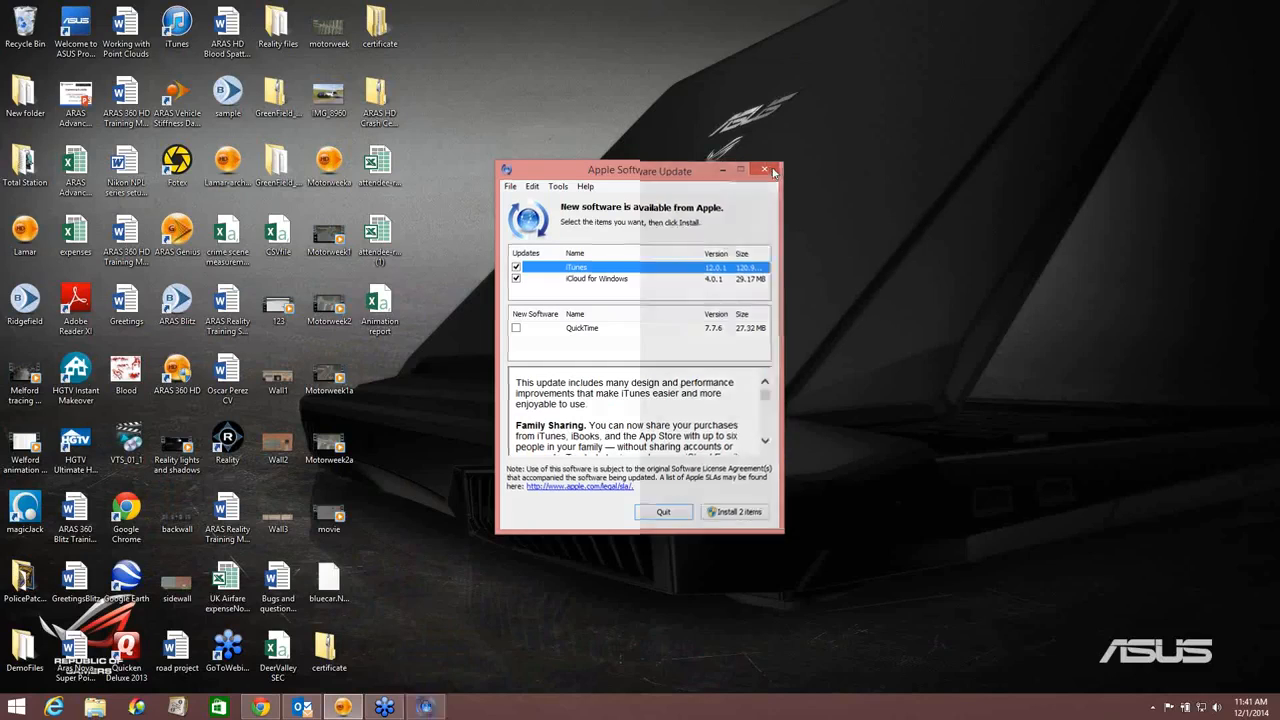
double_click(380, 305)
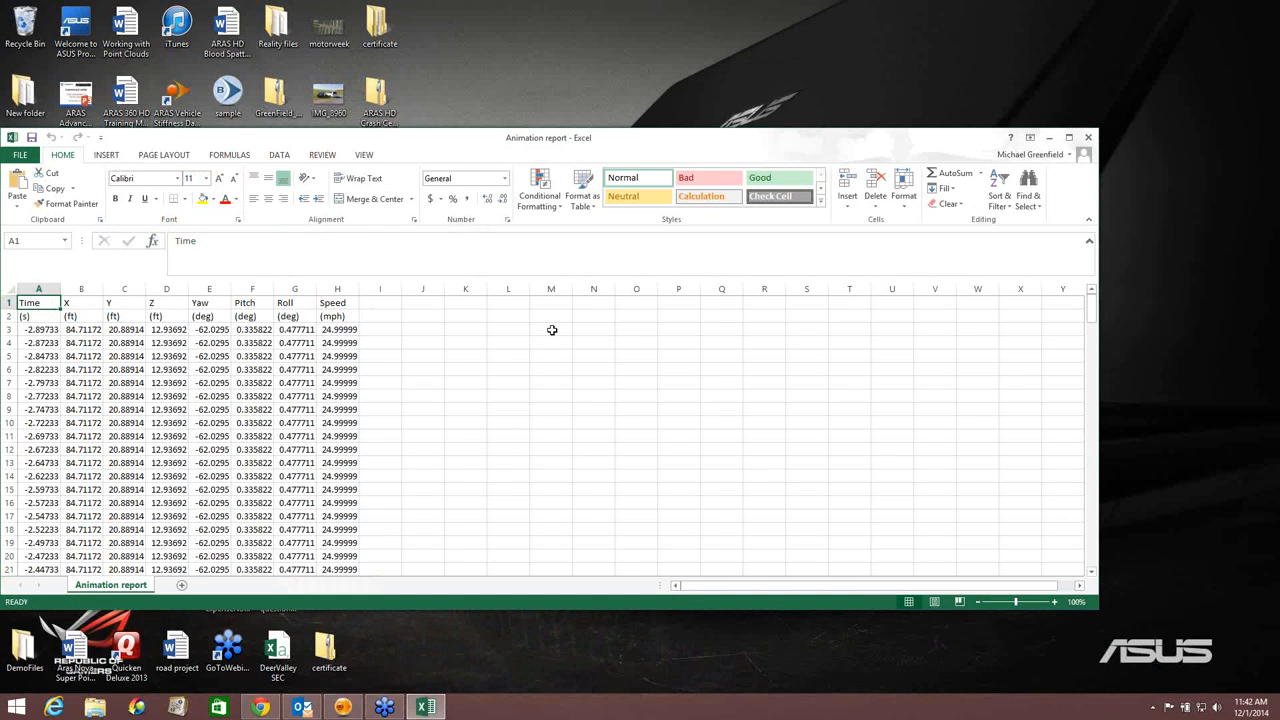
drag(737, 143, 590, 179)
click(940, 173)
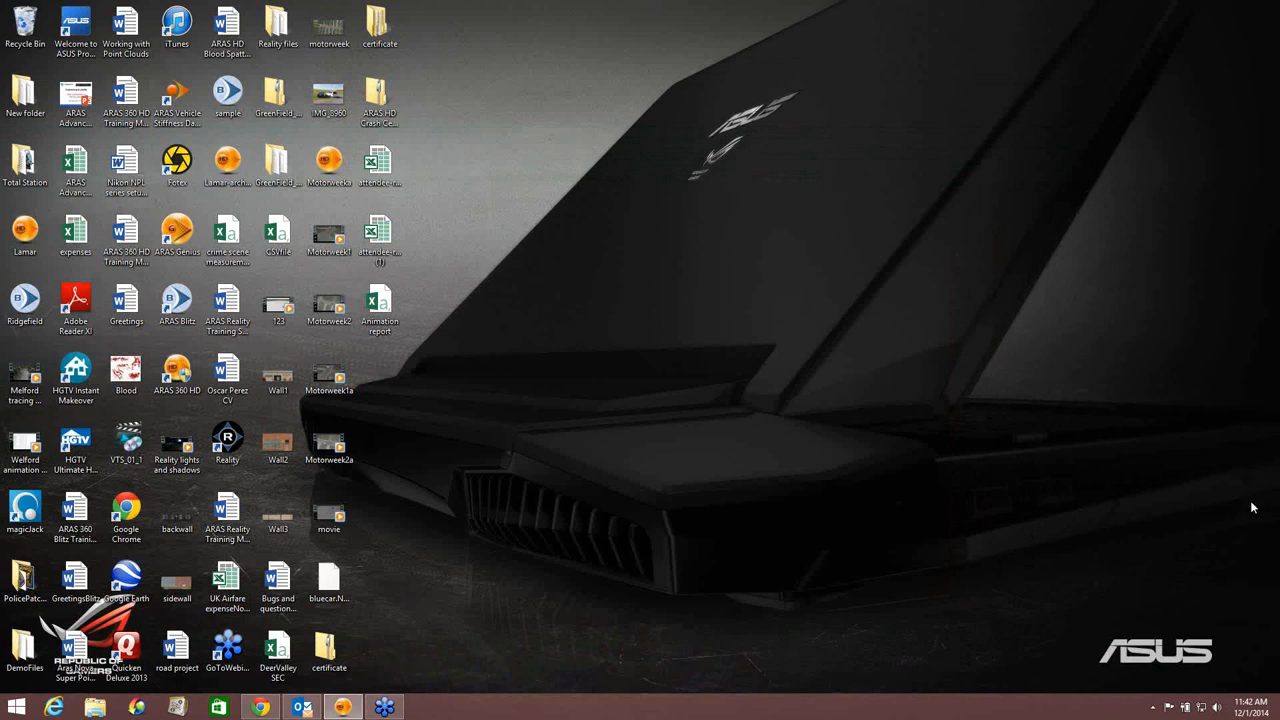
click(342, 708)
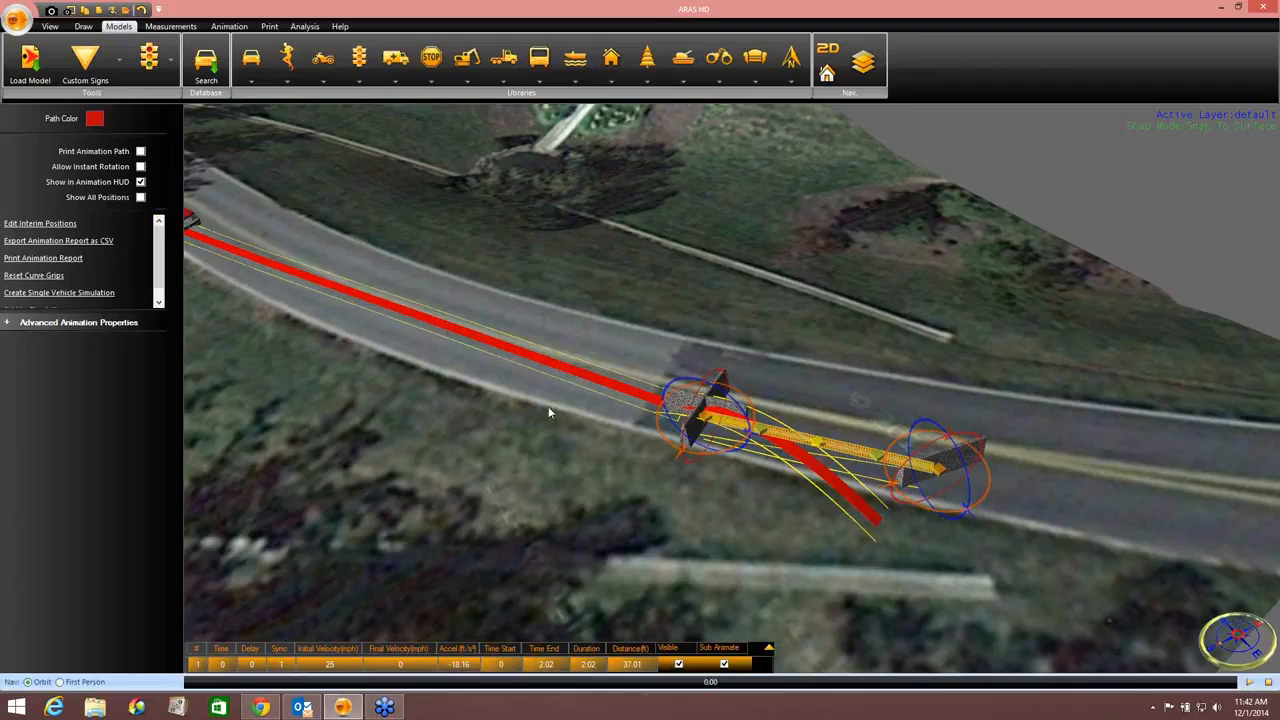
middle_drag(572, 398, 598, 364)
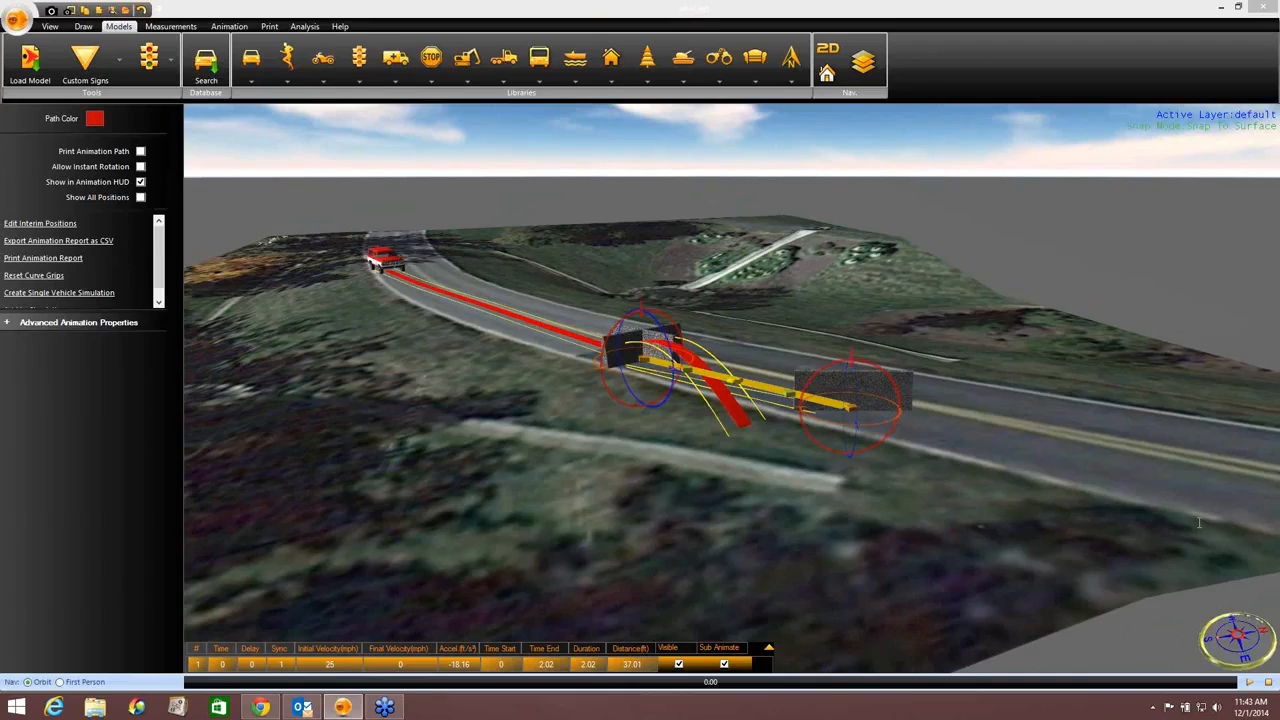
click(682, 6)
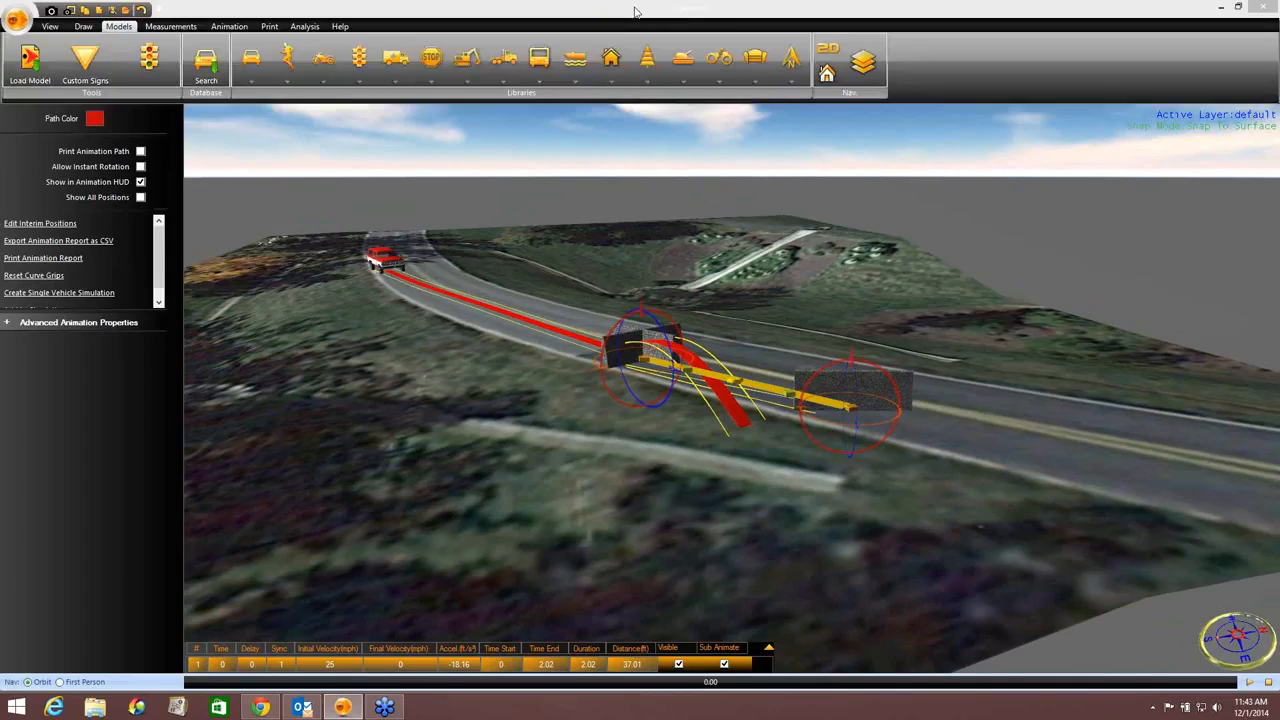
right_drag(870, 344, 865, 352)
scroll(720, 456, down, 2)
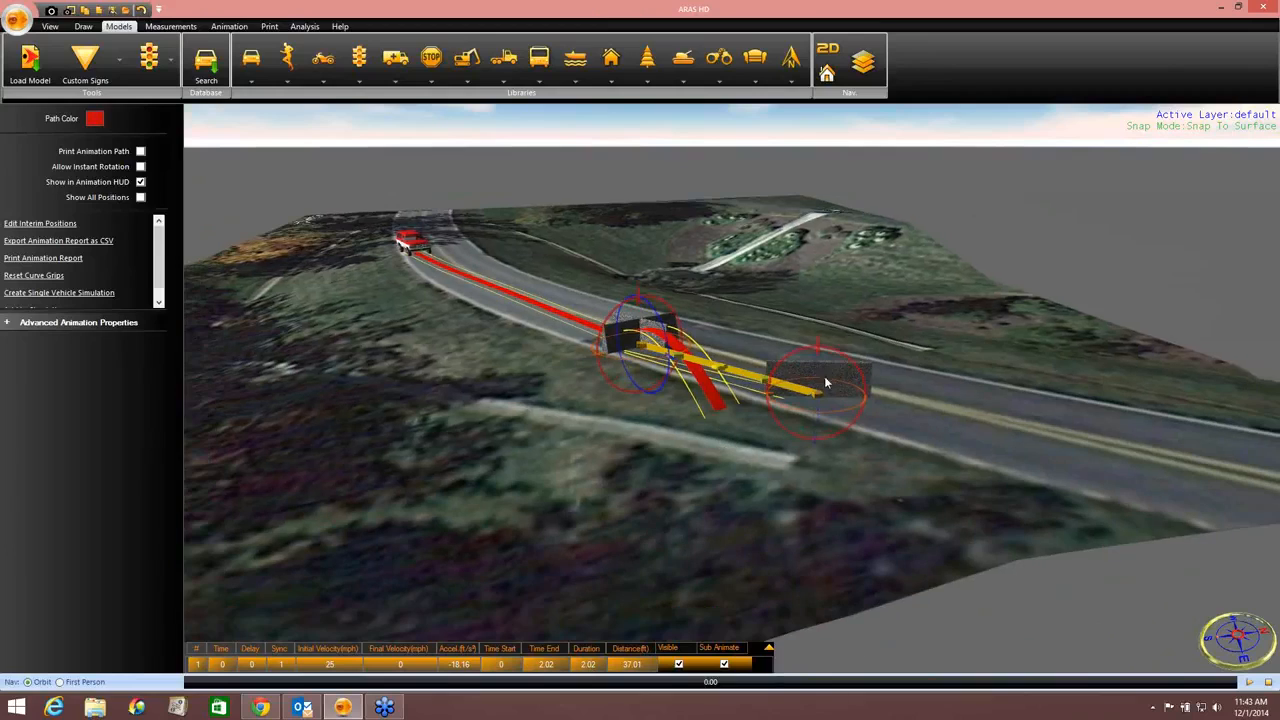